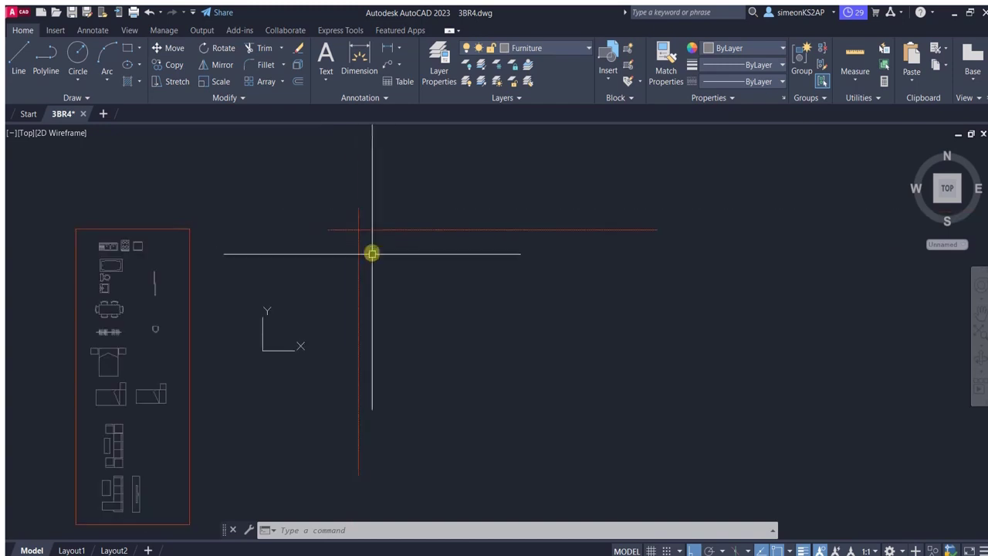
Step: Copy the vertical grid line rightward at 205, then the new copy another 150
middle_click_drag(371, 251, 372, 238)
left_click(397, 280)
left_click(314, 240)
left_click(175, 65)
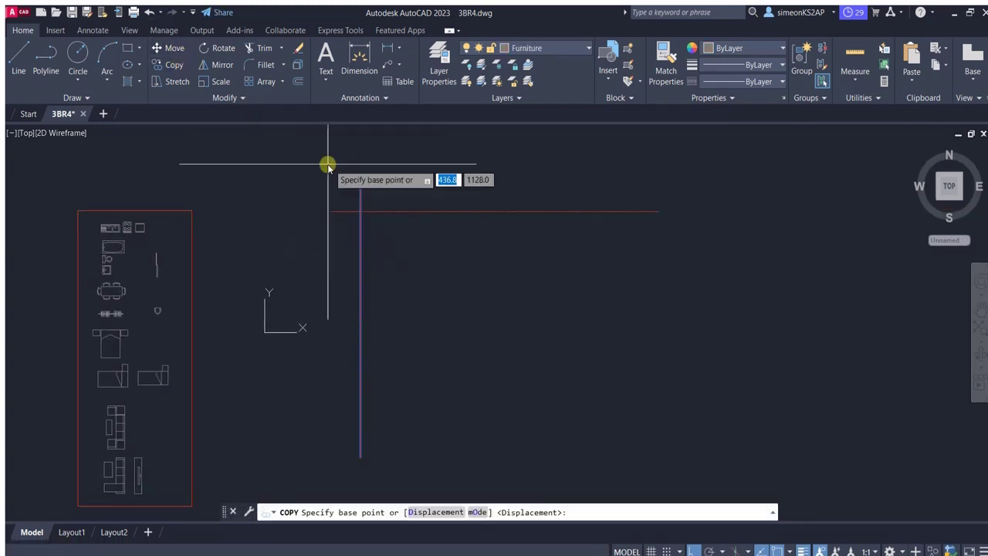
left_click(362, 192)
type("205")
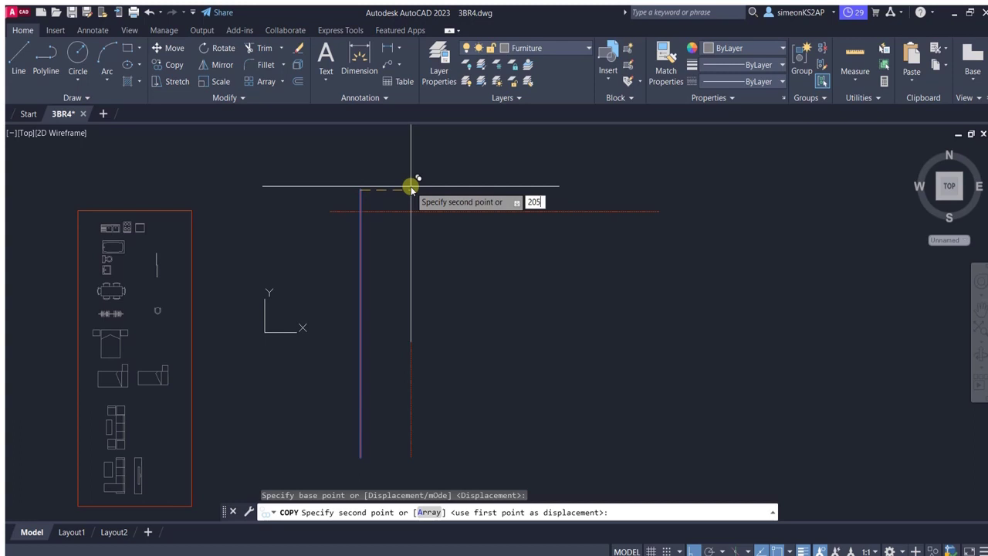
key("Return")
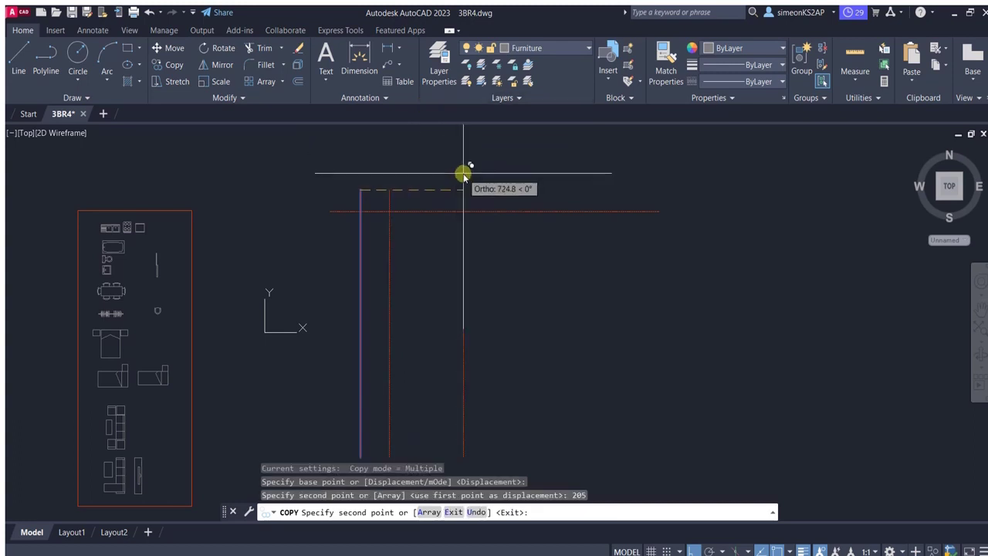
key("Escape")
left_click(417, 275)
left_click(378, 247)
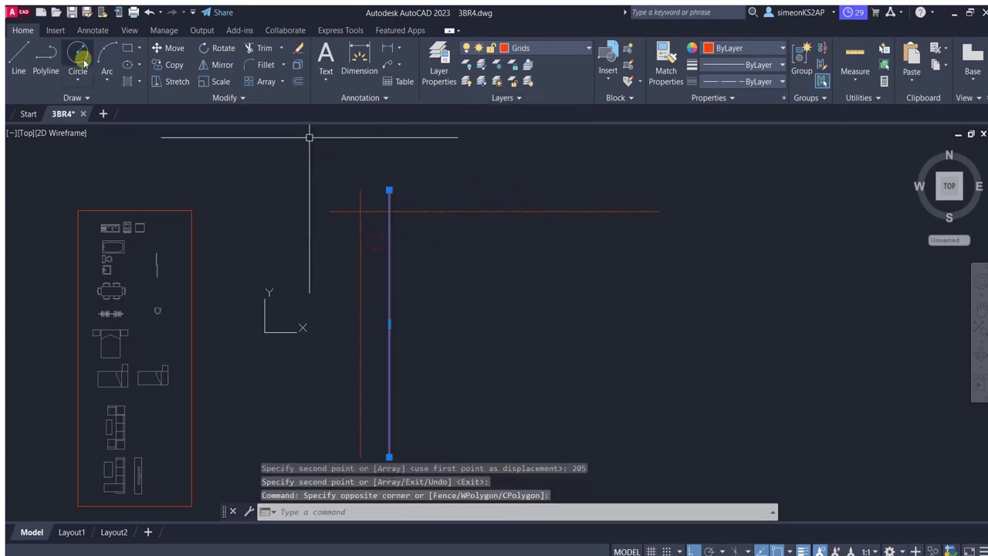
key("Return")
left_click(390, 190)
type("150")
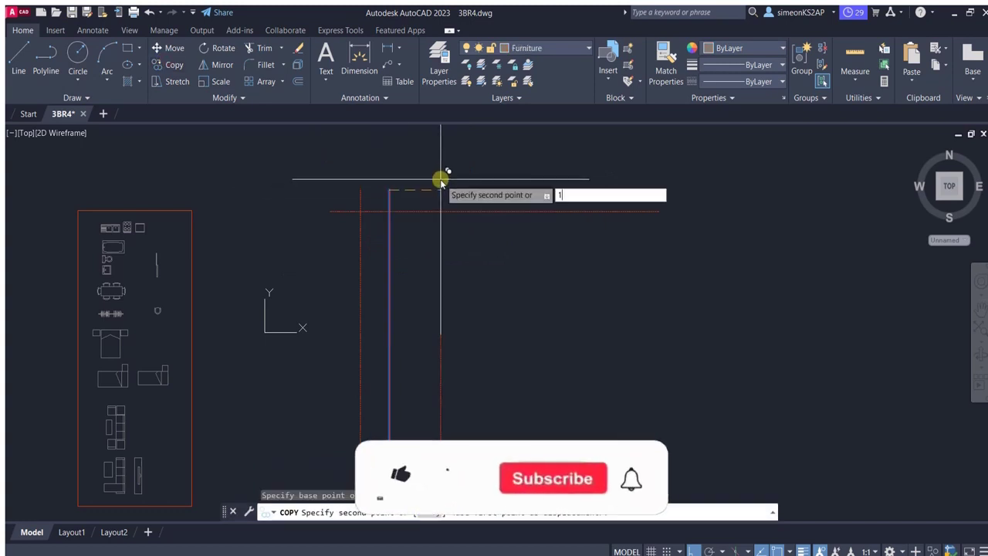
key("Return")
Step: Copy the newest vertical grid lines further right by 250 and 330
key("Return")
left_click(414, 241)
left_click(406, 247)
key("Return")
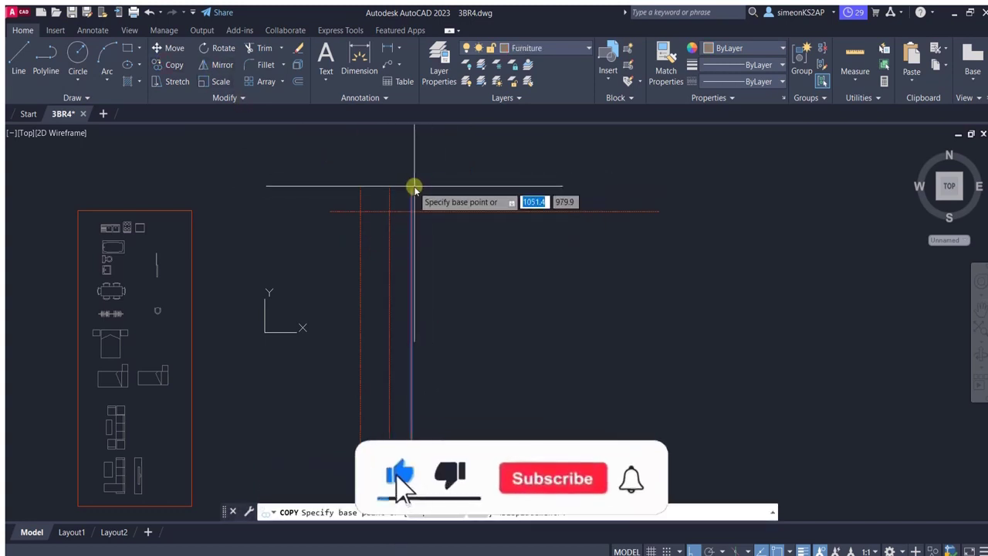
left_click(410, 187)
type("250")
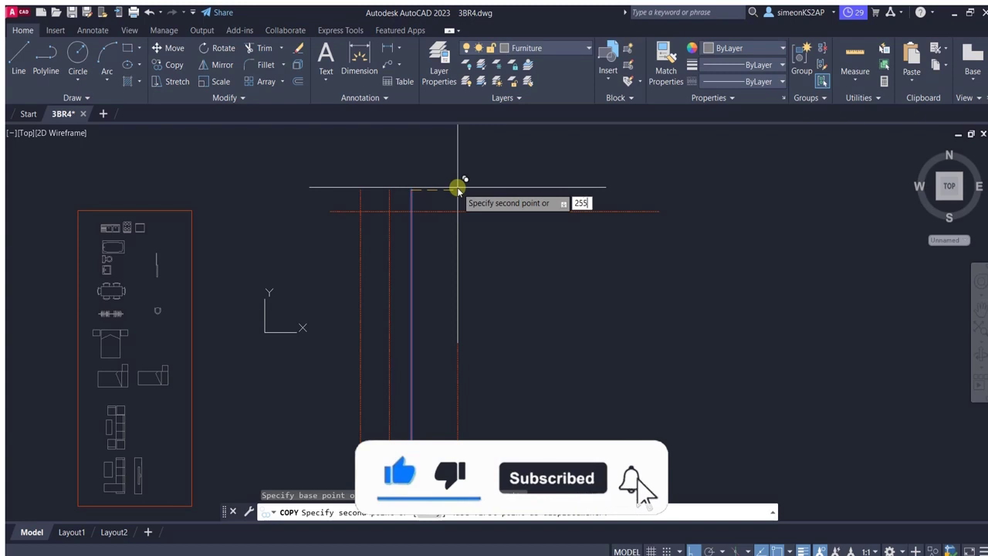
key("Return")
key("Return")
left_click(455, 266)
left_click(436, 255)
left_click(168, 65)
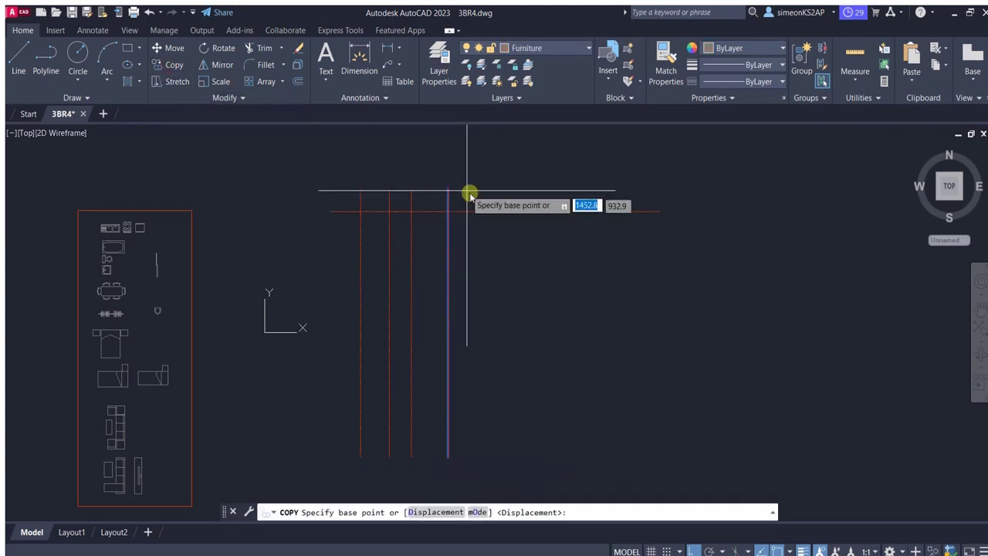
left_click(448, 191)
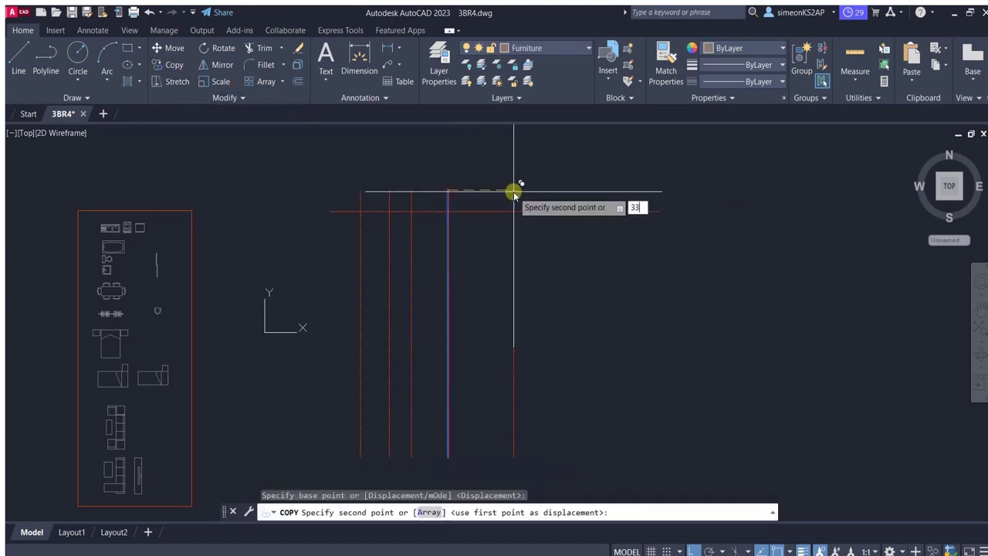
type("0")
key("Return")
Step: Erase the stray copied vertical grid line
key("Return")
left_click(495, 247)
left_click(169, 65)
left_click(495, 188)
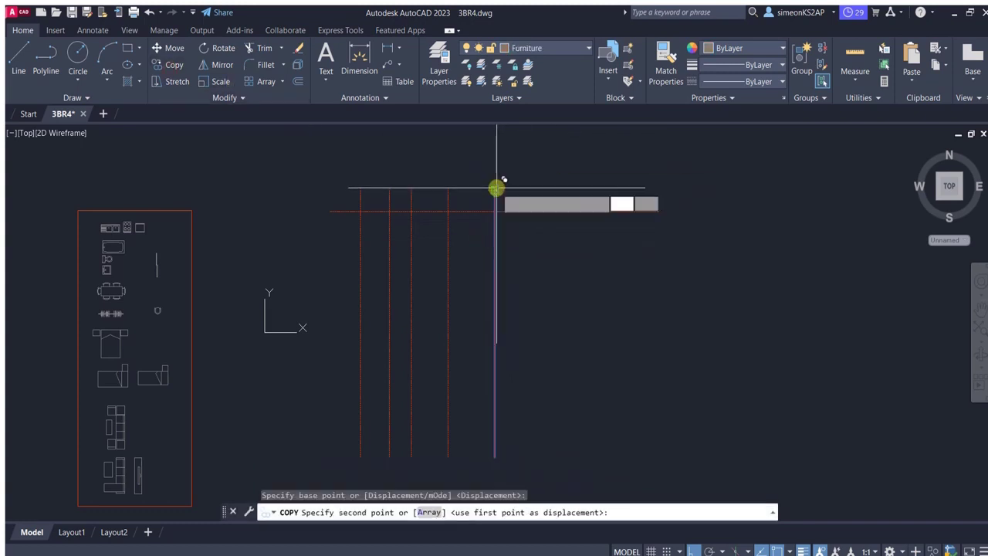
key("Return")
key("Escape")
scroll(494, 193, "up", 5)
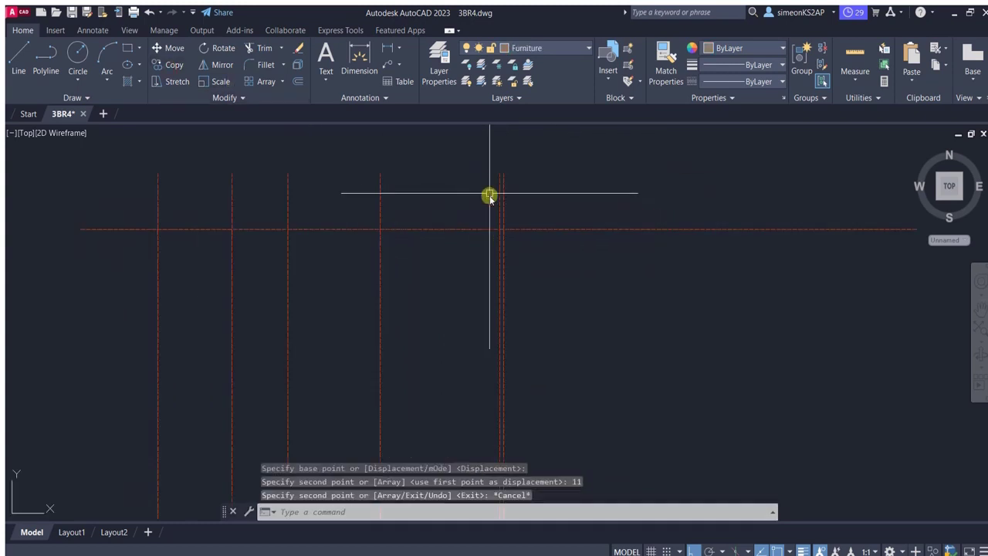
key("Delete")
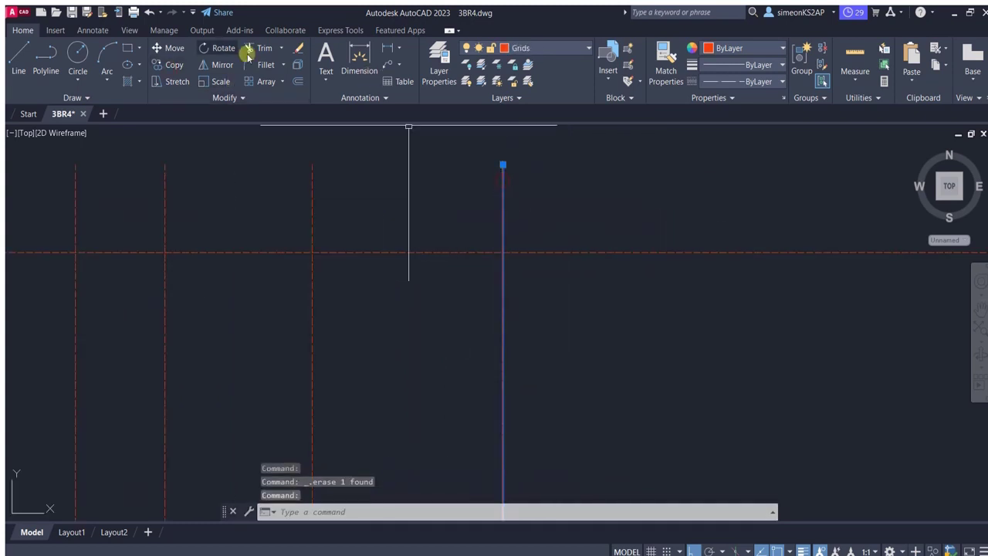
Step: Add the last vertical grid line 110 units to the right
left_click(176, 66)
scroll(510, 200, "down", 3)
left_click(506, 220)
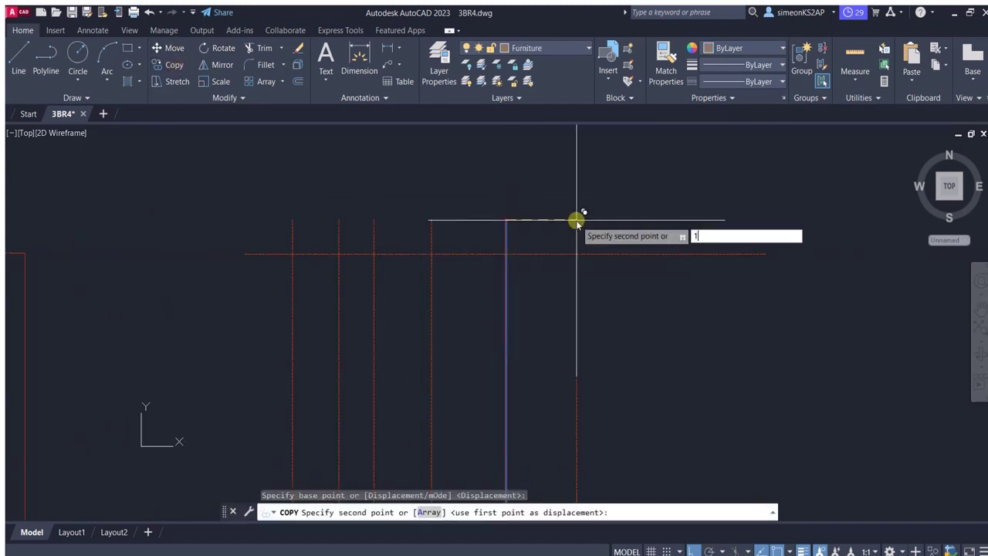
type("10")
key("Return")
key("Escape")
scroll(421, 260, "down", 3)
scroll(461, 240, "up", 2)
left_click(461, 240)
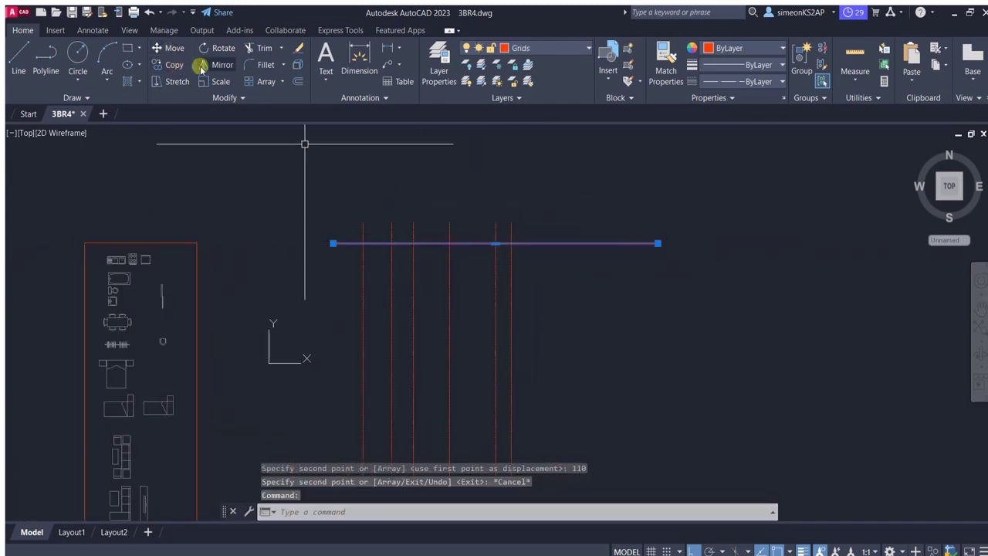
Step: Copy the top horizontal grid line down 145, then the new copy another 365
left_click(175, 65)
left_click(333, 243)
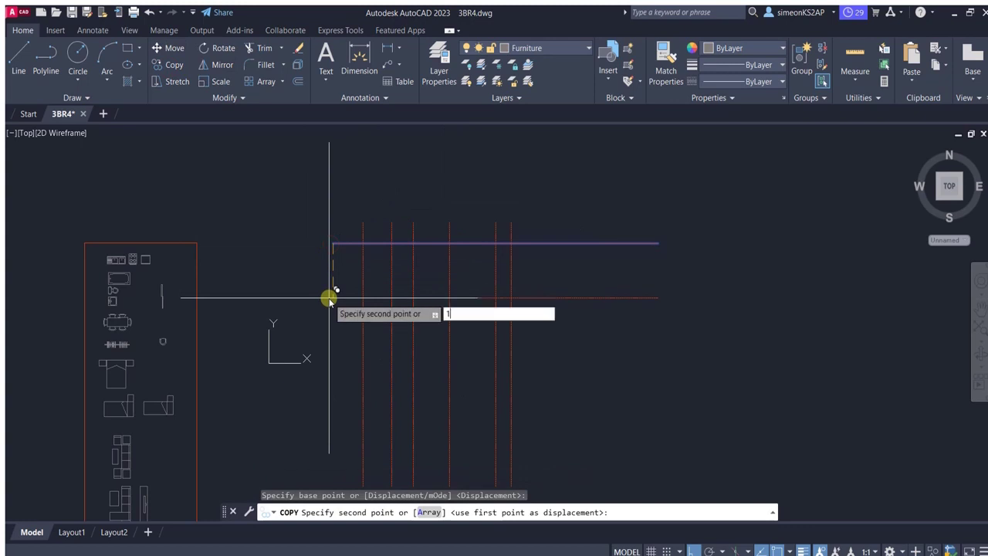
key("Return")
key("Escape")
left_click(371, 247)
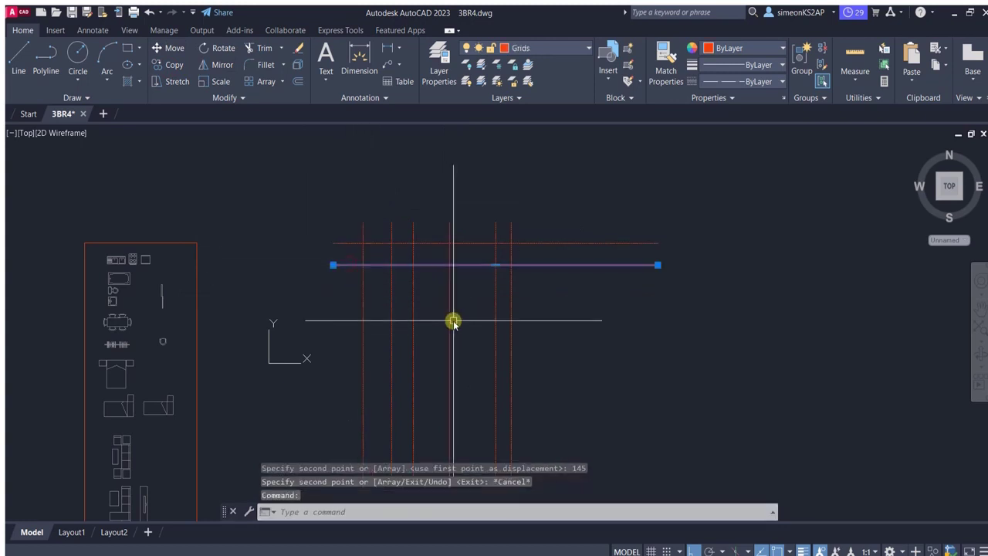
scroll(453, 323, "down", 3)
left_click(174, 65)
scroll(394, 253, "up", 2)
left_click(368, 214)
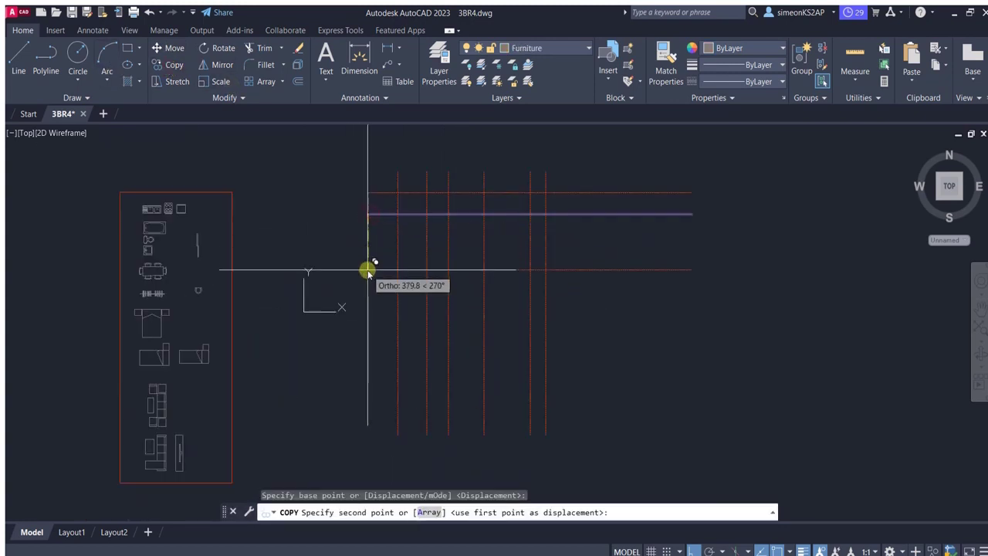
left_click(369, 271)
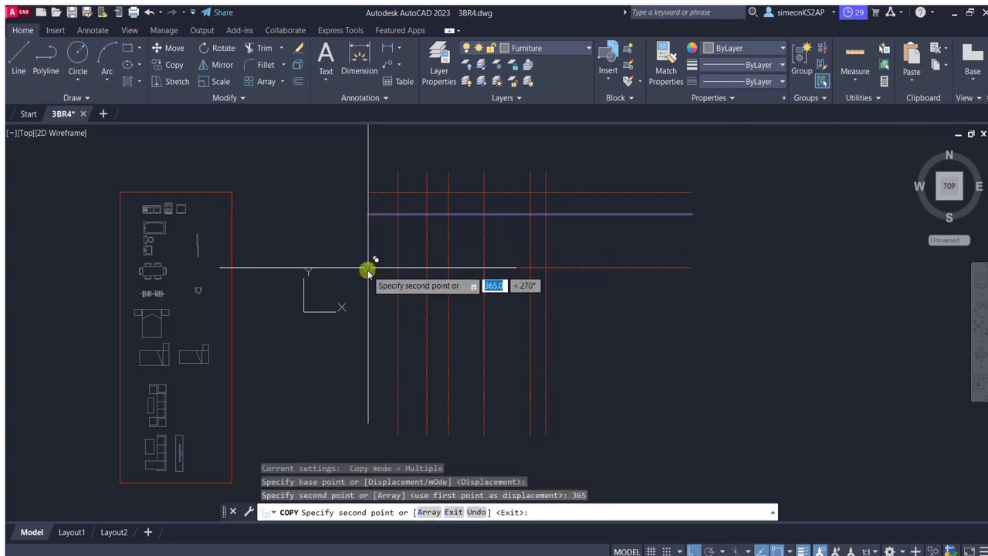
key("Return")
Step: Add two more horizontal grid lines below at 155 and 420
left_click(379, 268)
left_click(183, 68)
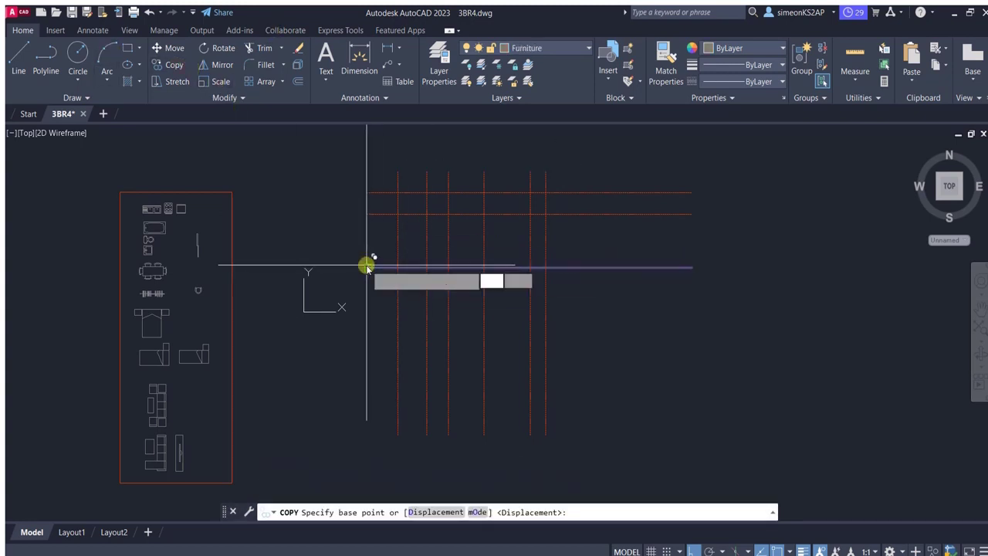
left_click(369, 268)
key("Return")
key("Escape")
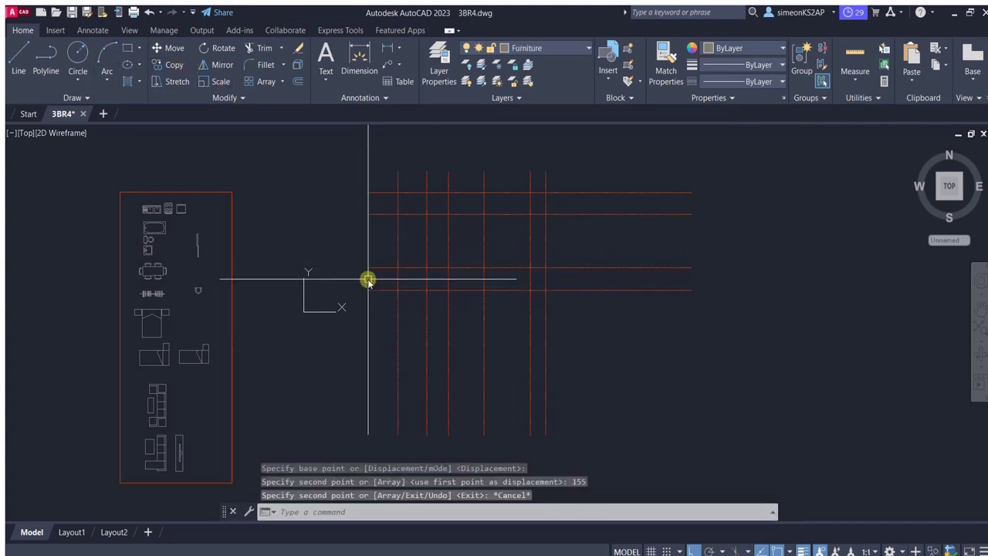
left_click(368, 290)
key("Return")
left_click(368, 291)
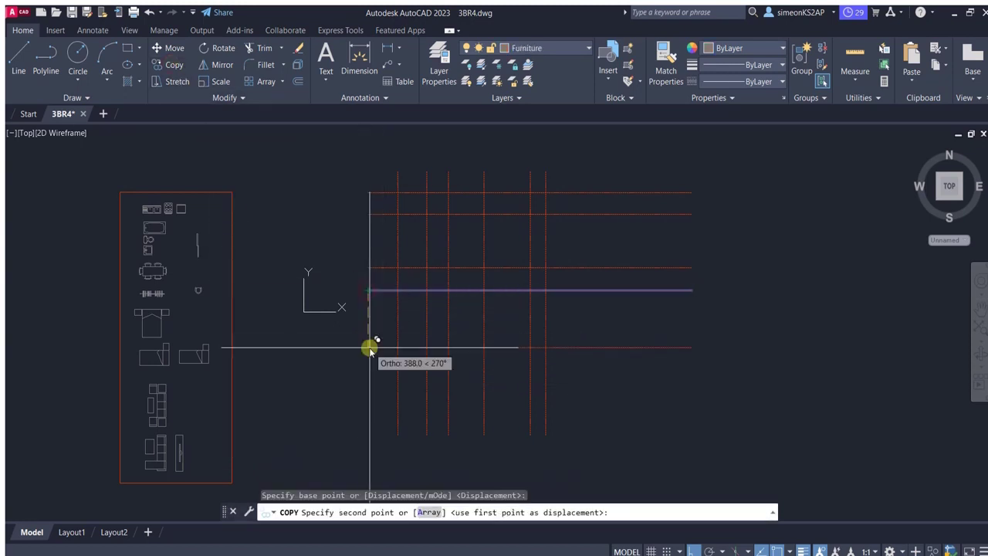
key("Return")
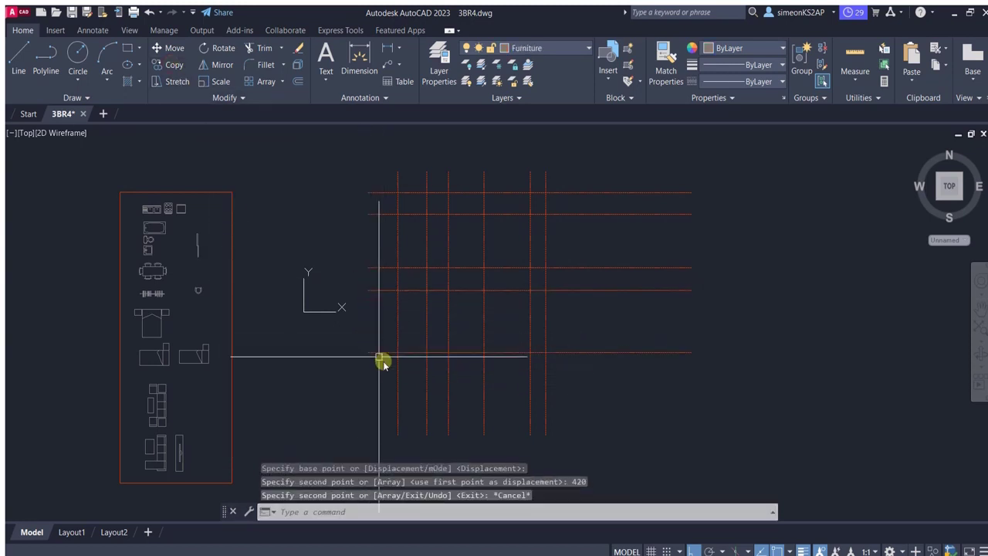
key("Escape")
scroll(435, 293, "down", 3)
scroll(448, 274, "up", 3)
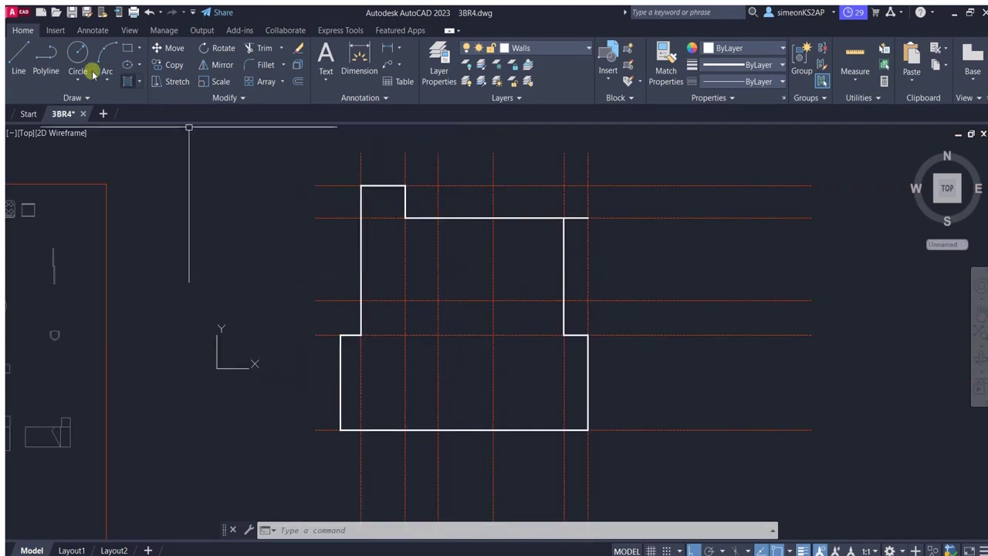
Step: Draw a short wall polyline on the right rising from the outline, then turning right
left_click(45, 55)
scroll(356, 330, "up", 2)
left_click(363, 334)
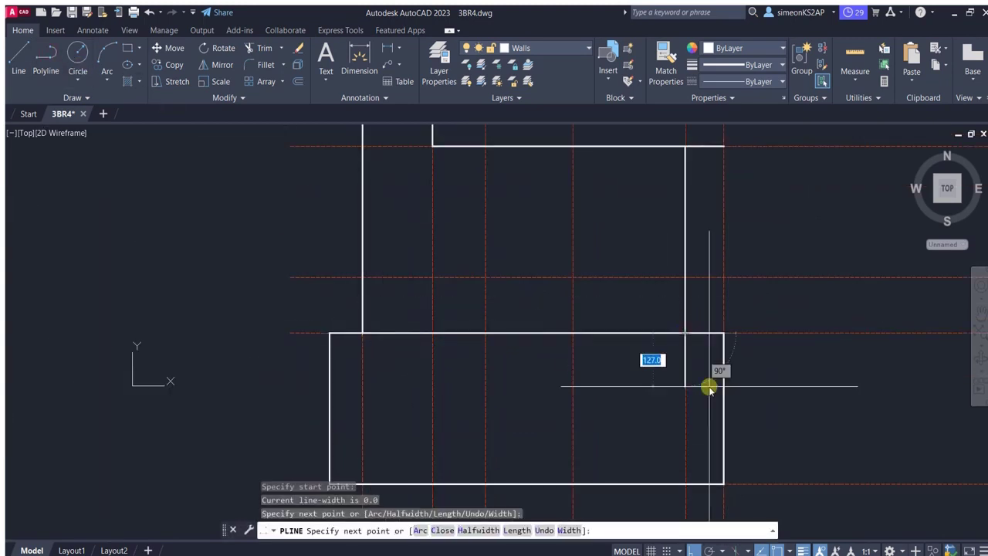
key("Escape")
scroll(657, 383, "down", 3)
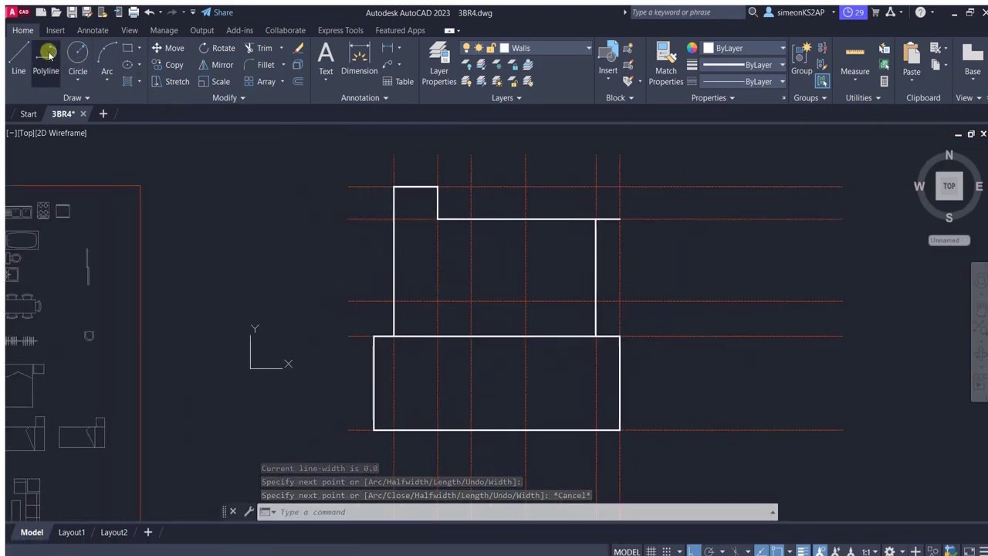
key("Return")
left_click(525, 335)
left_click(525, 301)
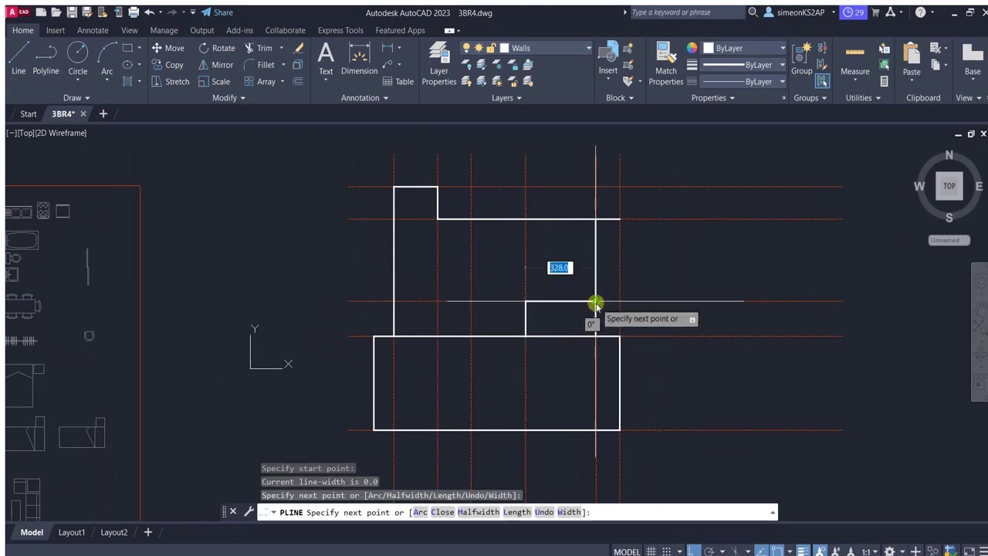
left_click(596, 301)
key("Escape")
Step: Draw a wall polyline from the upper-left corner with a 100-unit segment, enclosing the small room
key("Return")
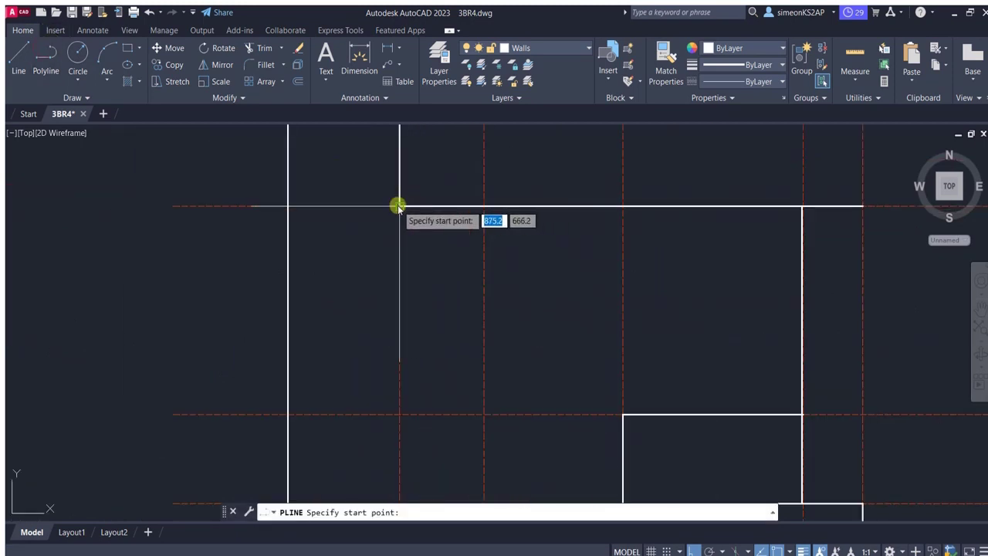
scroll(471, 247, "up", 3)
left_click(399, 206)
type("00")
key("Return")
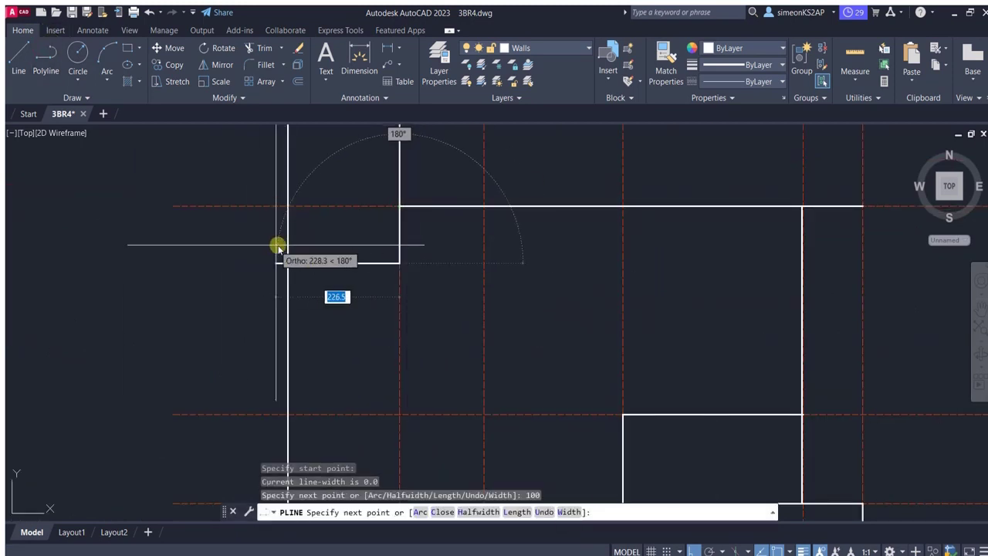
left_click(286, 264)
key("Escape")
scroll(342, 289, "down", 3)
scroll(440, 289, "down", 2)
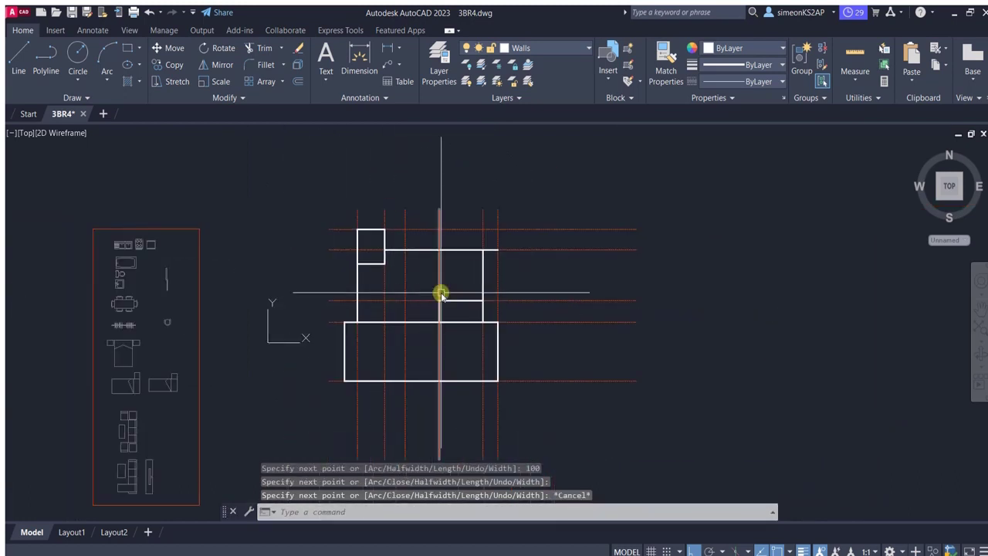
scroll(426, 360, "up", 2)
scroll(381, 331, "up", 4)
scroll(448, 342, "down", 4)
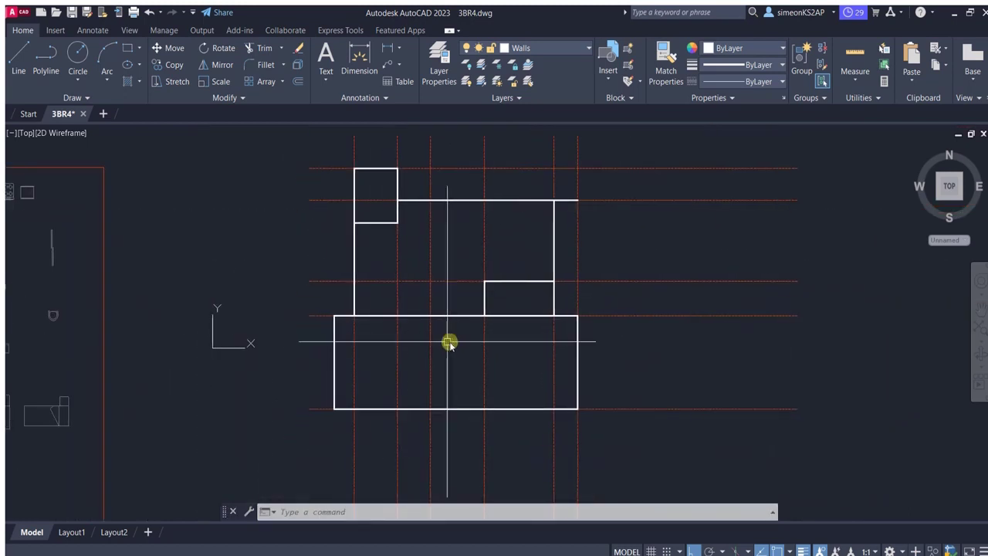
scroll(450, 348, "up", 2)
key("space")
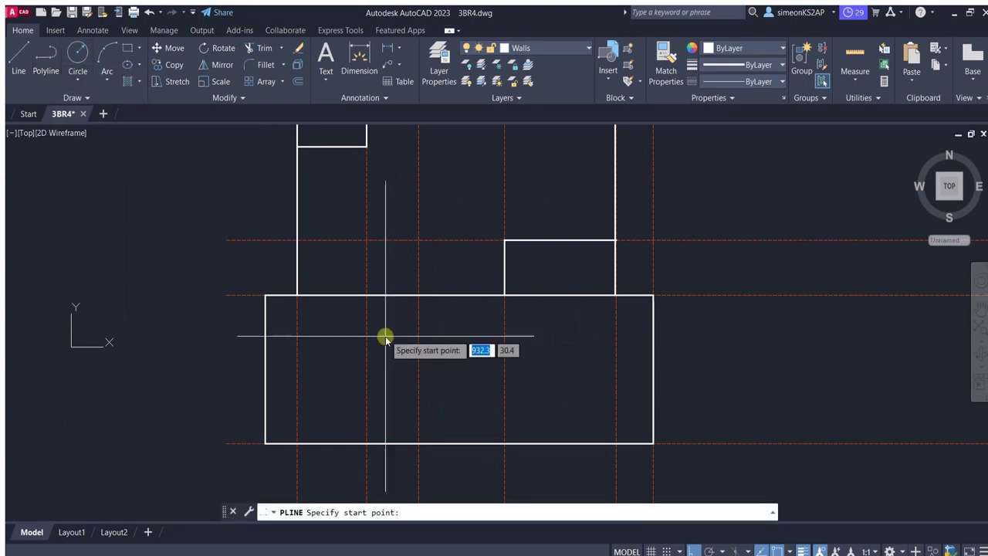
type("125")
Step: Draw a wall starting 125 from the corner with a 460-long horizontal segment
key("Return")
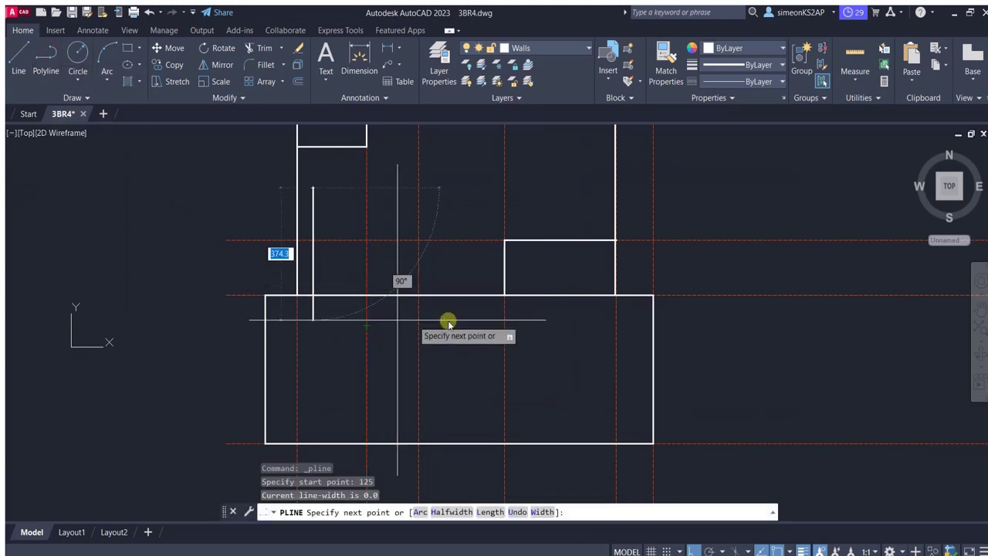
left_click(46, 58)
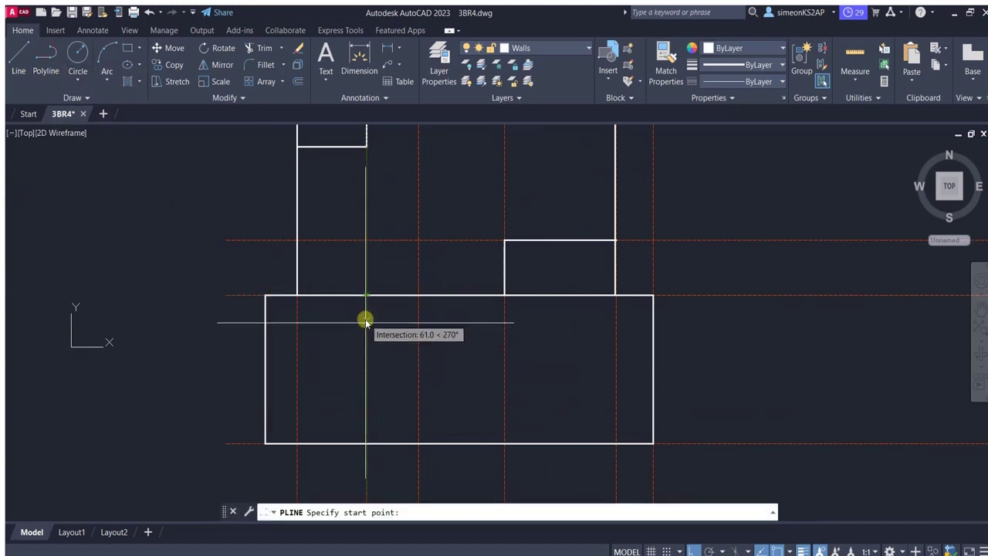
key("Return")
key("Escape")
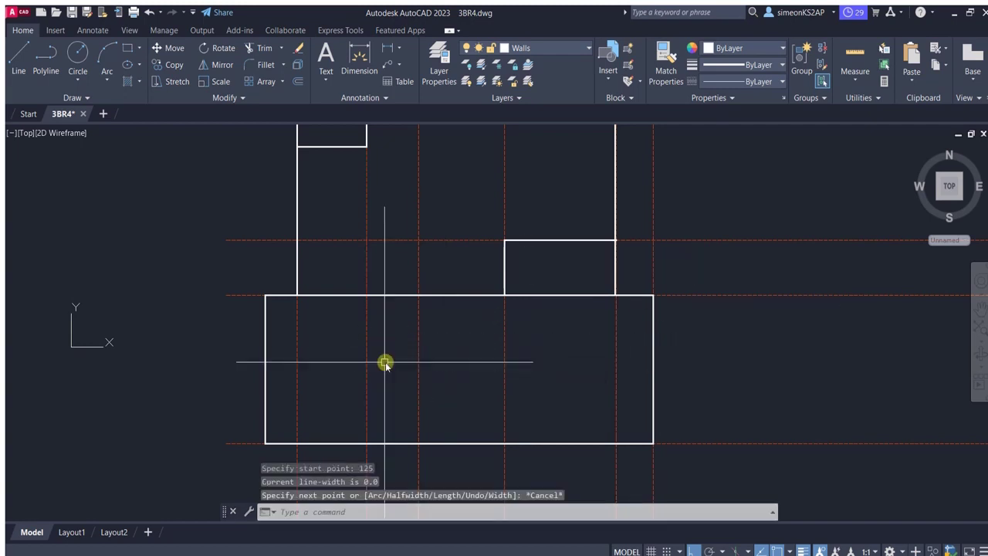
scroll(386, 360, "up", 2)
scroll(407, 324, "down", 2)
left_click(61, 62)
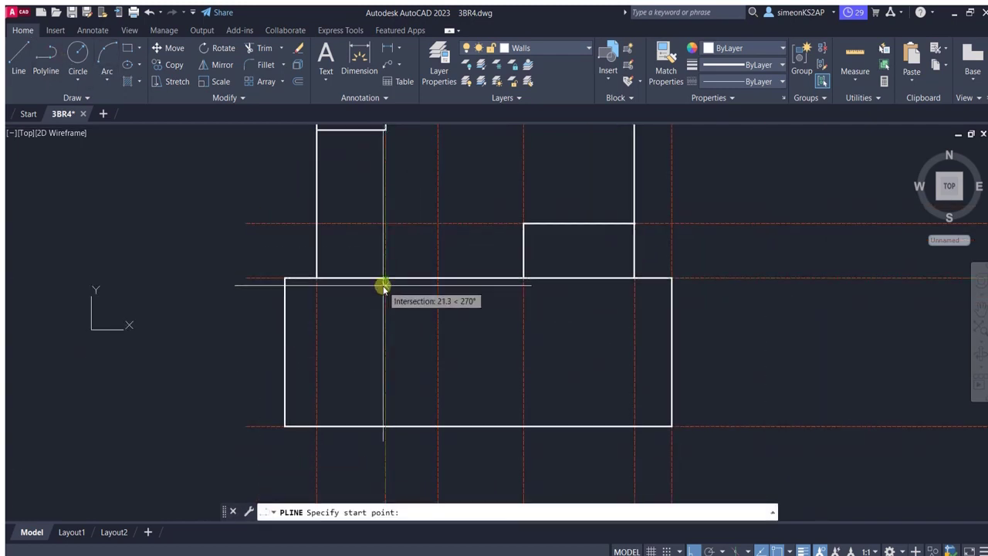
type("125")
key("Return")
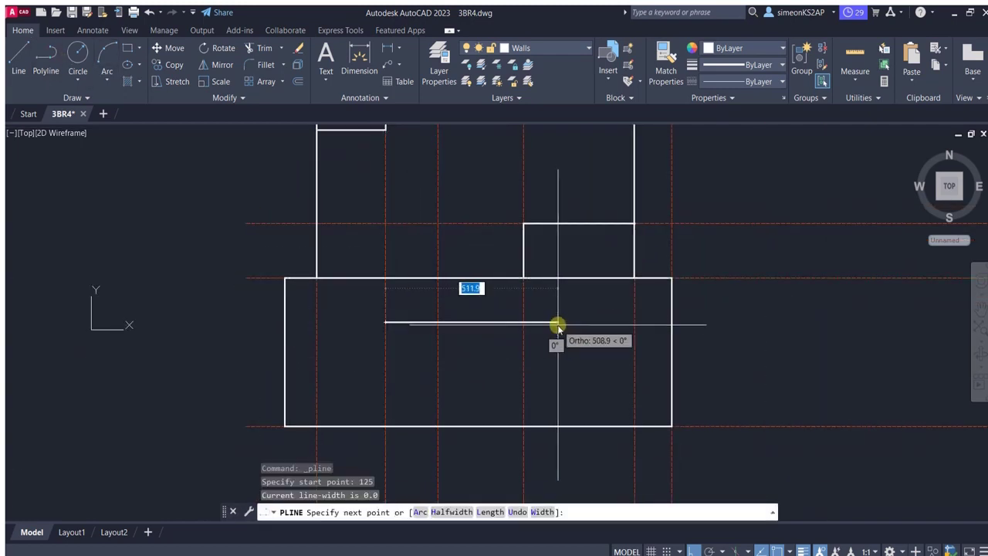
type("0")
key("Return")
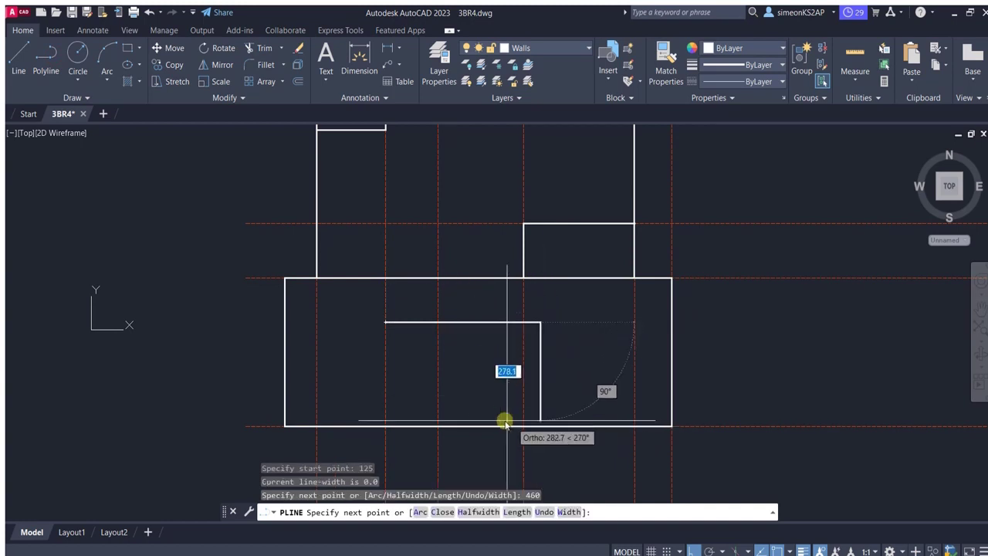
middle_click_drag(539, 430, 563, 403)
key("Escape")
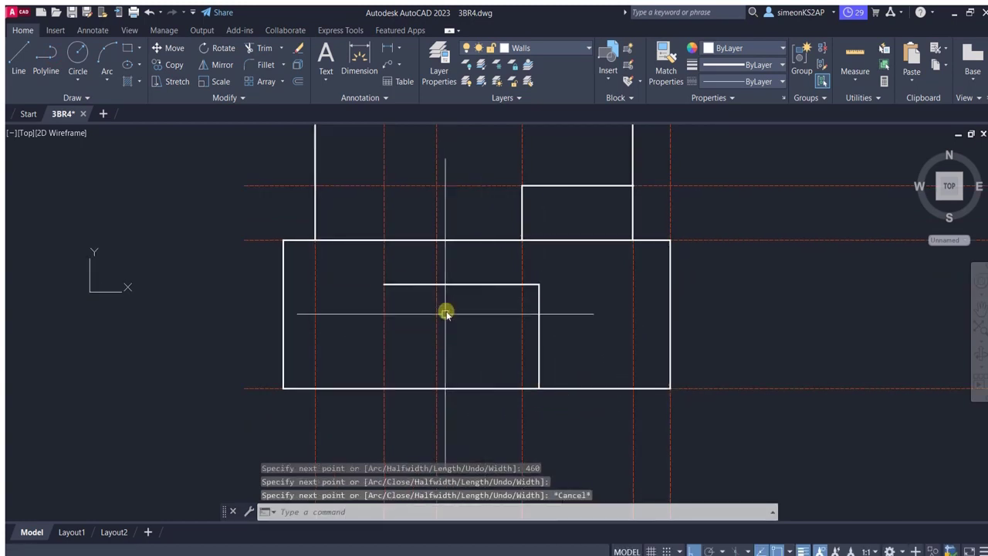
Step: Draw two vertical partitions from the new room's top edge down to the lower wall
left_click(46, 62)
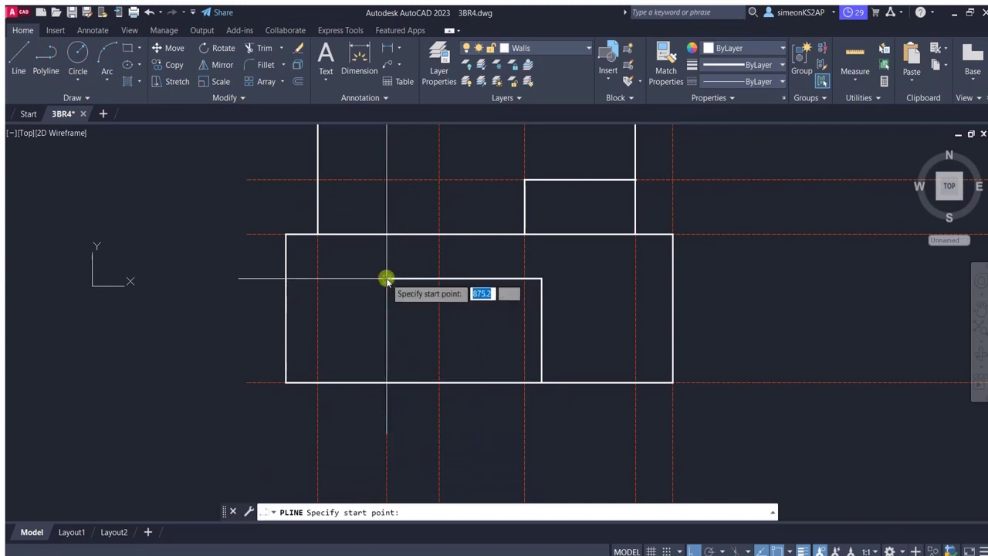
left_click(386, 278)
left_click(386, 382)
key("Escape")
left_click(45, 62)
left_click(441, 279)
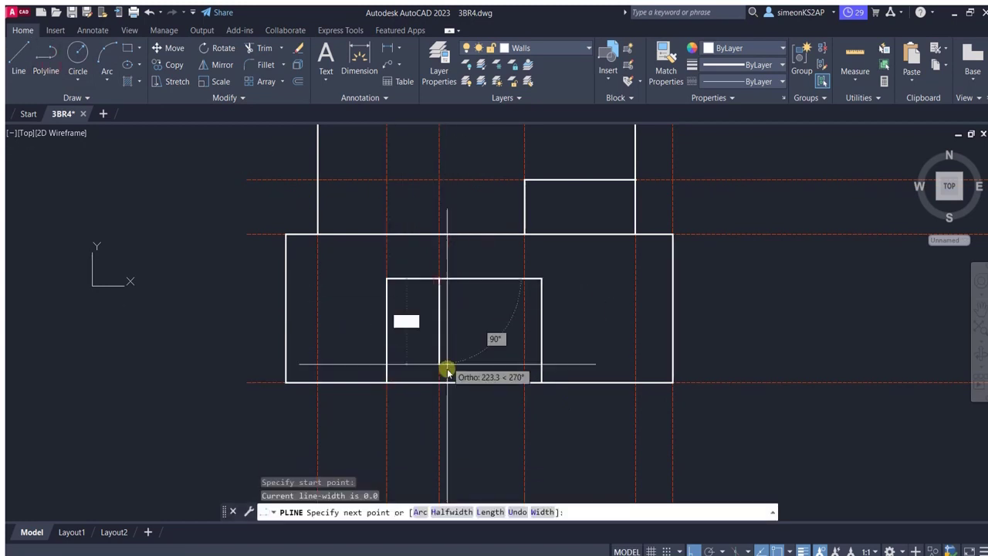
left_click(441, 382)
key("Escape")
Step: Stretch a partition's bottom endpoint down to meet the outer wall
left_click(46, 62)
scroll(537, 251, "up", 2)
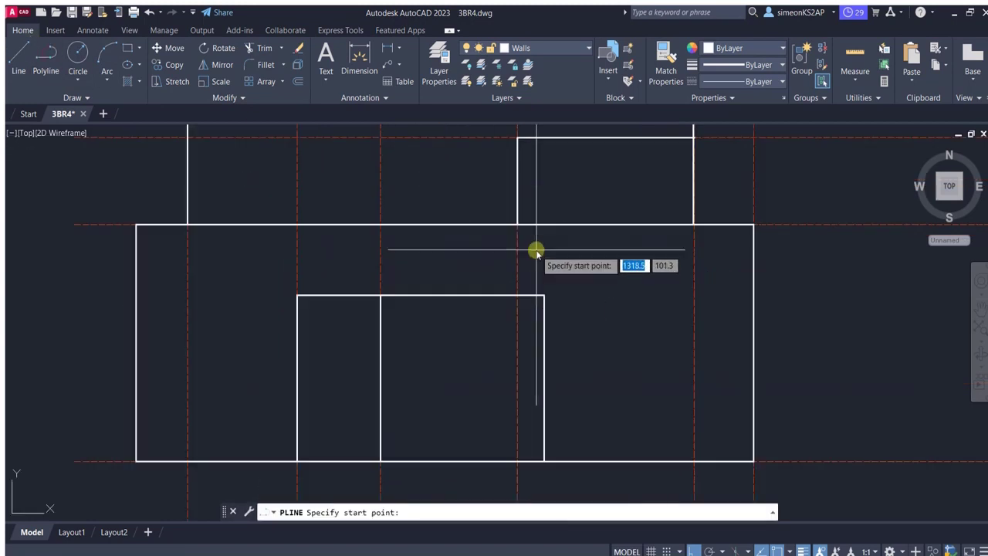
key("Escape")
left_click(508, 209)
left_click(508, 239)
left_click(508, 308)
key("Escape")
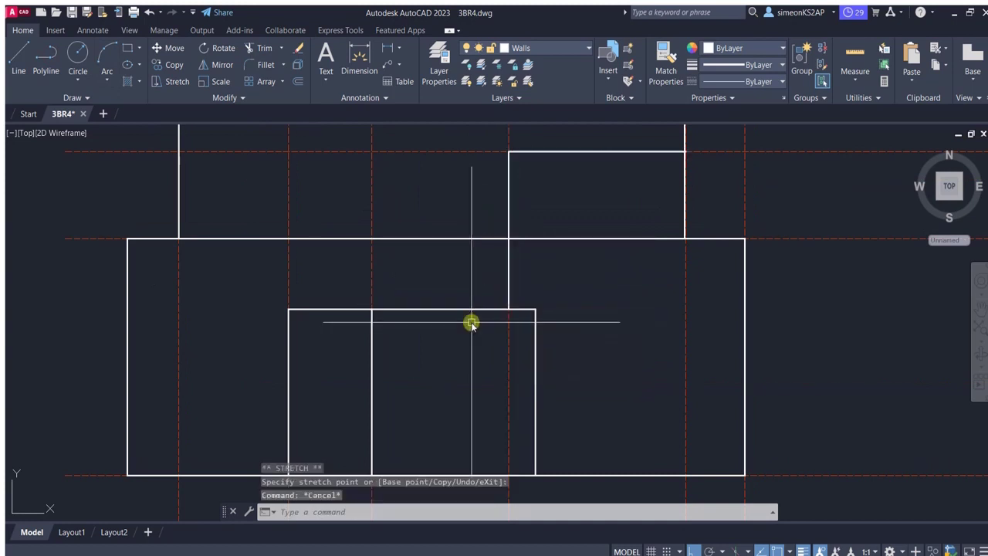
scroll(231, 188, "down", 2)
Step: Draw a short connecting wall with PL, starting 50 units away
type("pl")
key("Return")
scroll(404, 316, "up", 4)
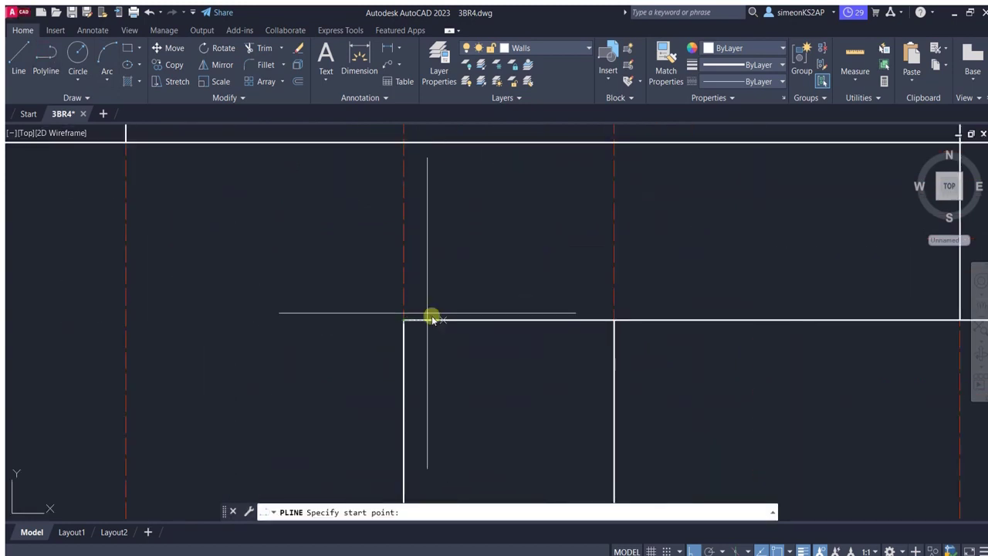
type("50")
key("Return")
scroll(510, 222, "down", 2)
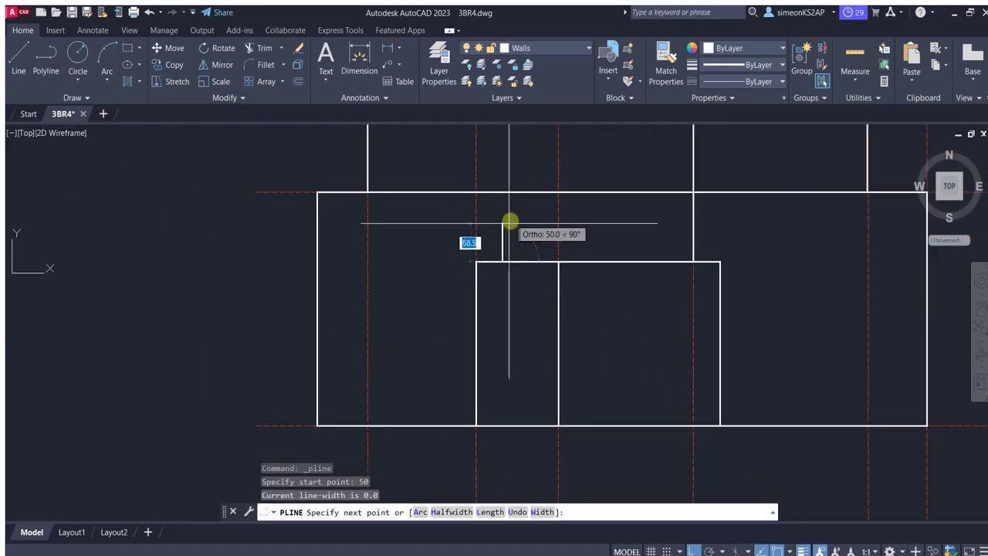
key("Escape")
scroll(510, 209, "down", 3)
scroll(522, 216, "up", 2)
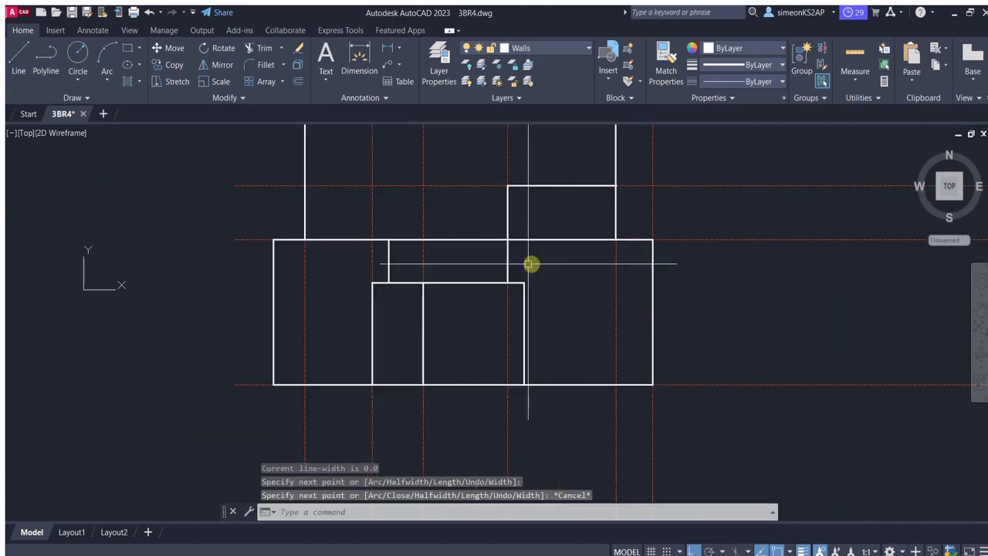
scroll(532, 265, "down", 1)
Step: Offset the outer wall outline twice at 10 units to form double exterior walls
scroll(413, 280, "down", 1)
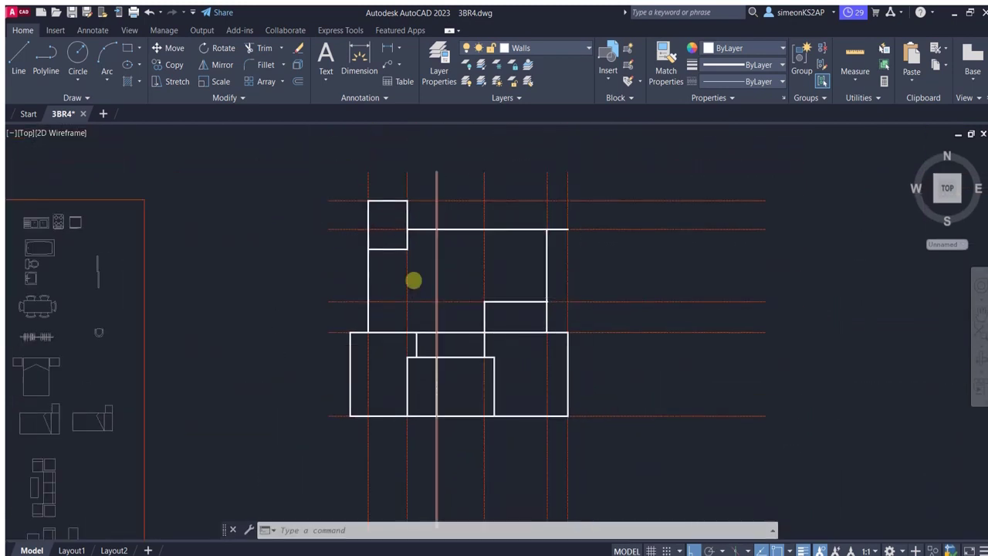
scroll(481, 481, "down", 2)
left_click(300, 82)
scroll(457, 187, "up", 2)
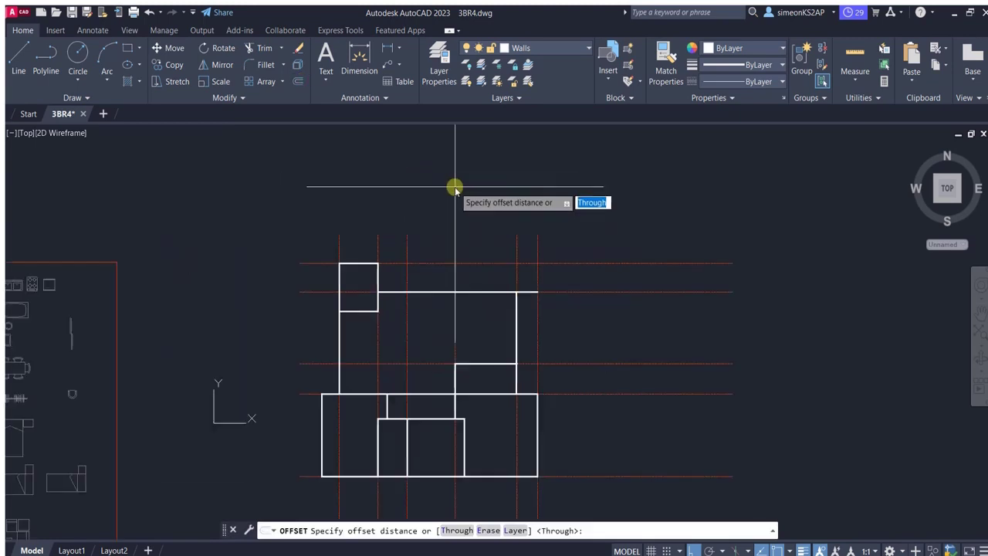
key("Return")
scroll(430, 177, "up", 2)
left_click(325, 263)
left_click(316, 276)
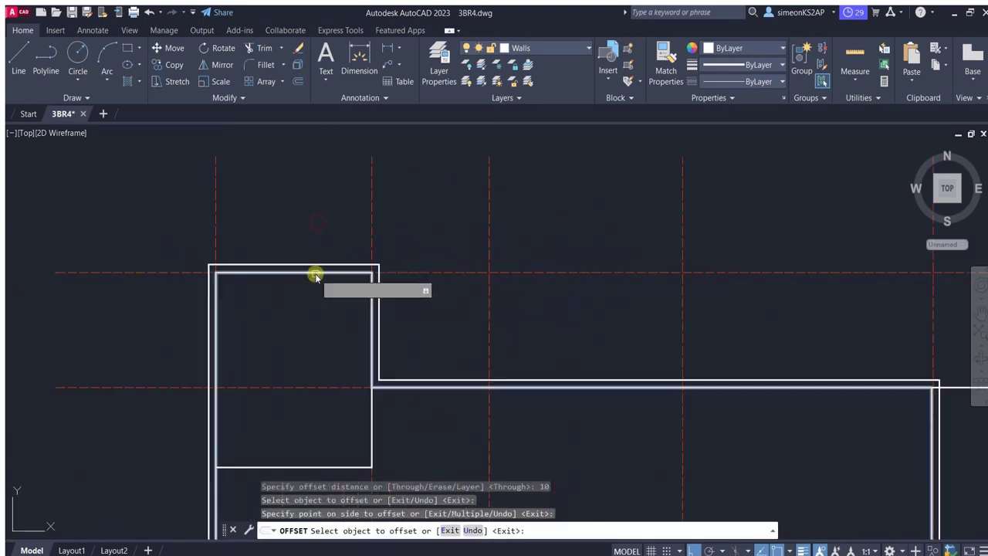
left_click(320, 350)
left_click(322, 365)
middle_click_drag(322, 365, 468, 283)
scroll(533, 386, "up", 1)
key("Escape")
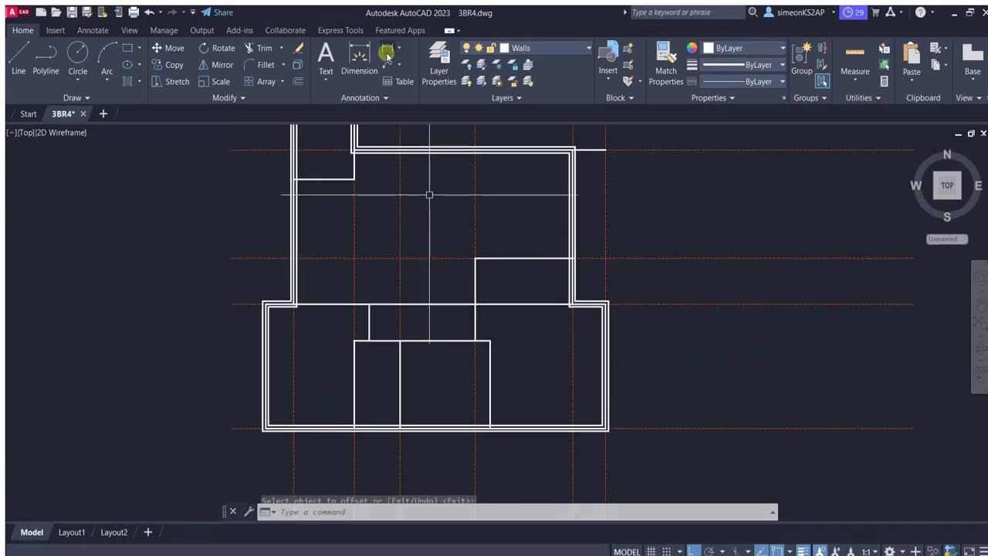
Step: Offset two interior wall lines by 7.5 to make them double-lined
left_click(300, 81)
type("7.5")
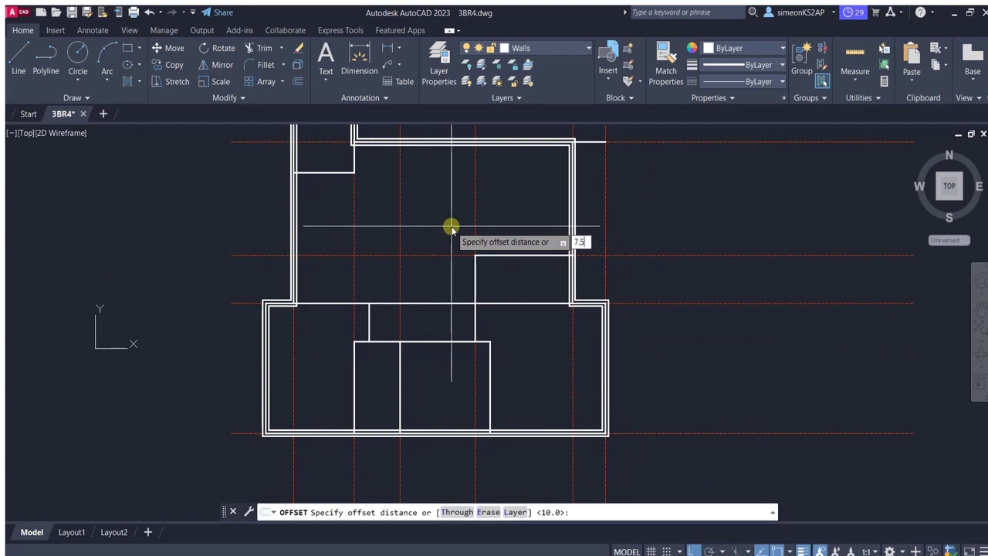
key("Return")
left_click(441, 309)
left_click(441, 262)
scroll(419, 292, "up", 2)
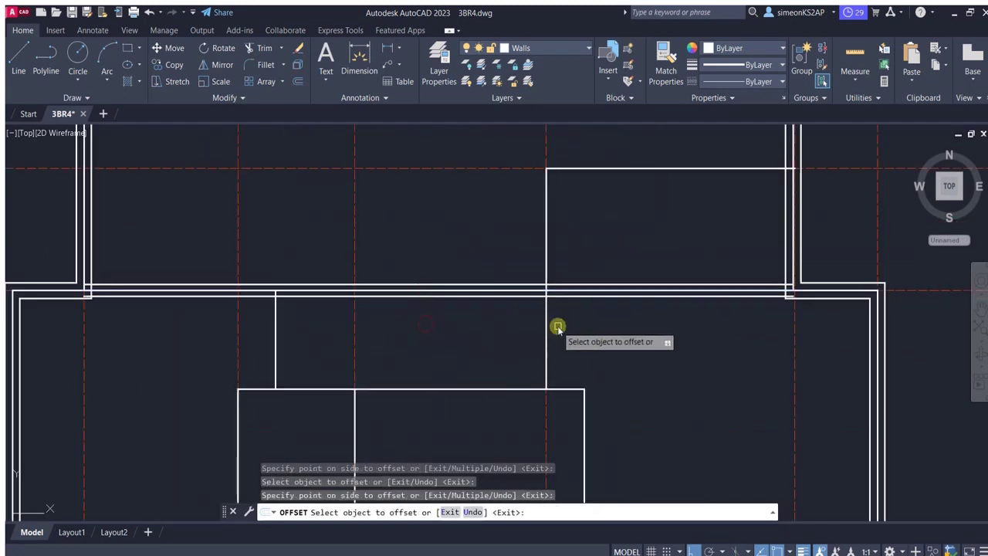
left_click(545, 239)
left_click(503, 227)
scroll(469, 316, "down", 4)
scroll(416, 319, "up", 2)
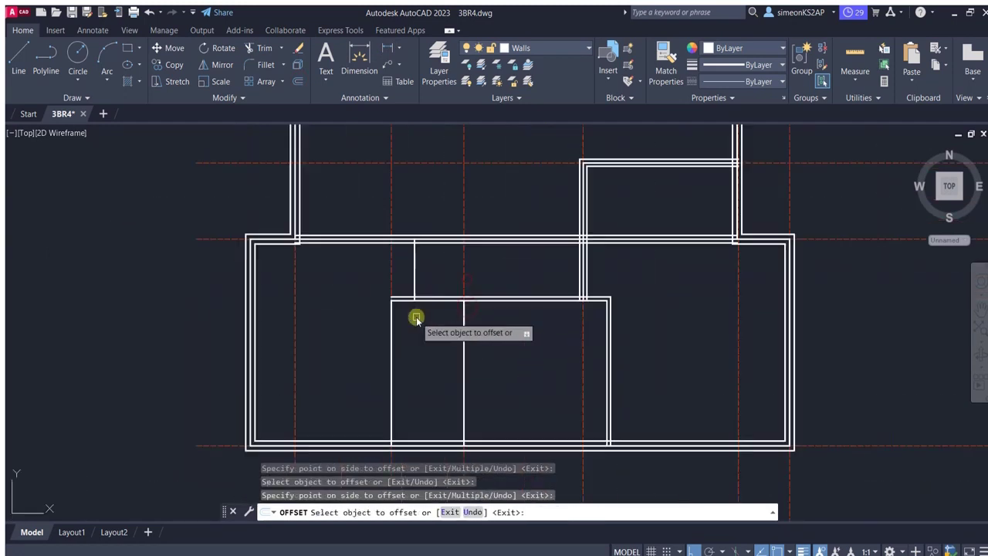
scroll(417, 319, "up", 2)
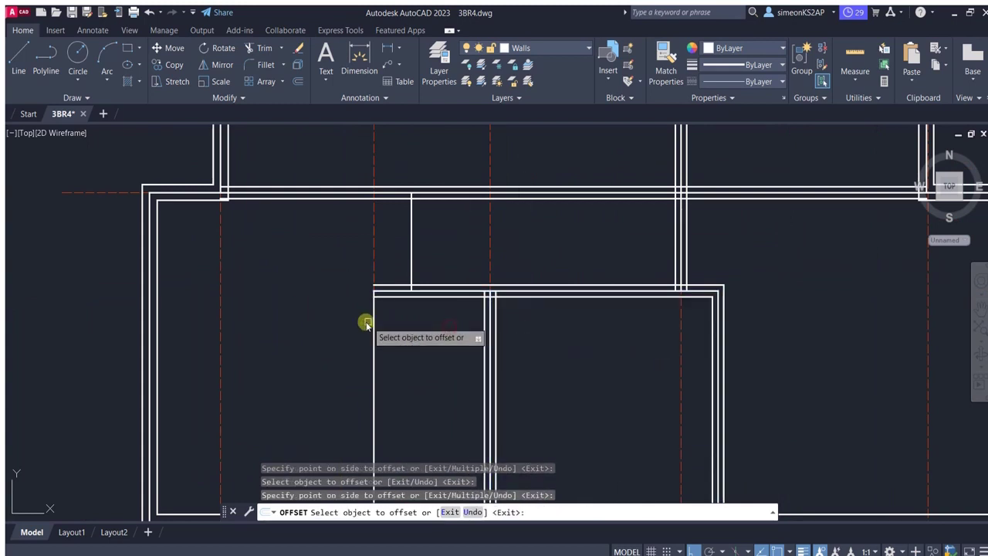
scroll(379, 327, "down", 2)
Step: Offset the inner room's wall line by 7.5 as well, then end offsetting
middle_click_drag(505, 332, 432, 234)
scroll(418, 294, "down", 2)
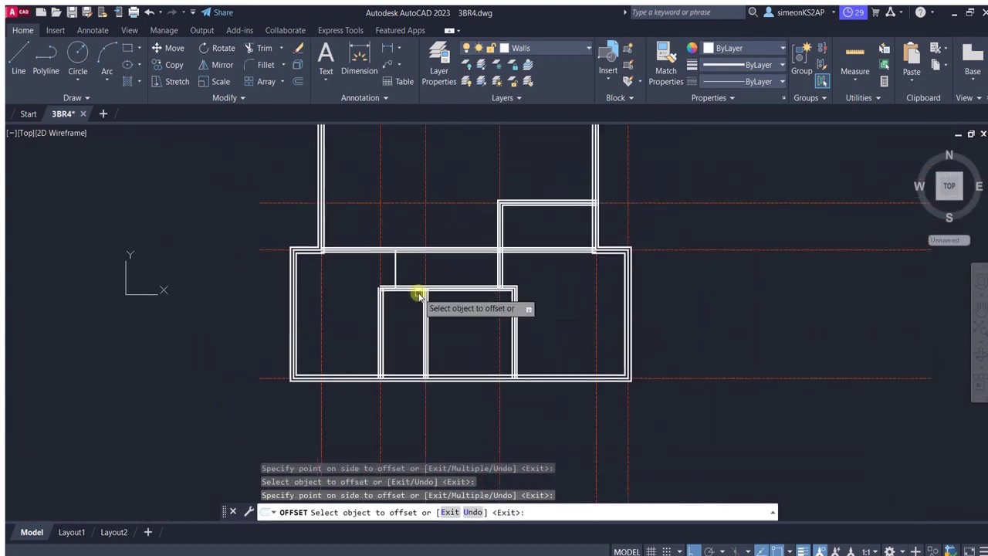
scroll(418, 294, "up", 3)
left_click(375, 258)
left_click(386, 270)
scroll(482, 326, "down", 3)
scroll(426, 264, "up", 2)
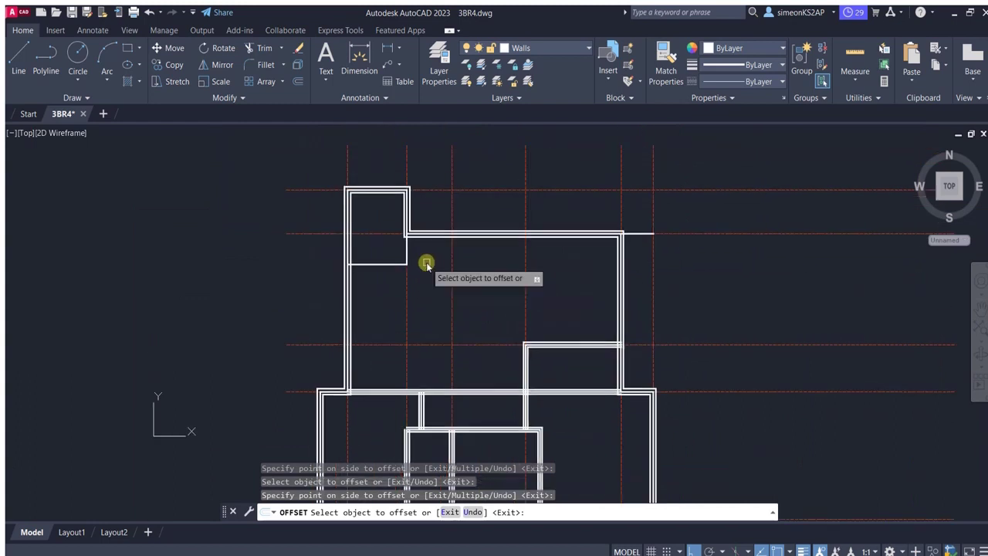
scroll(410, 255, "up", 4)
key("Escape")
Step: Select the vertical wall line beside the small room
scroll(399, 286, "down", 3)
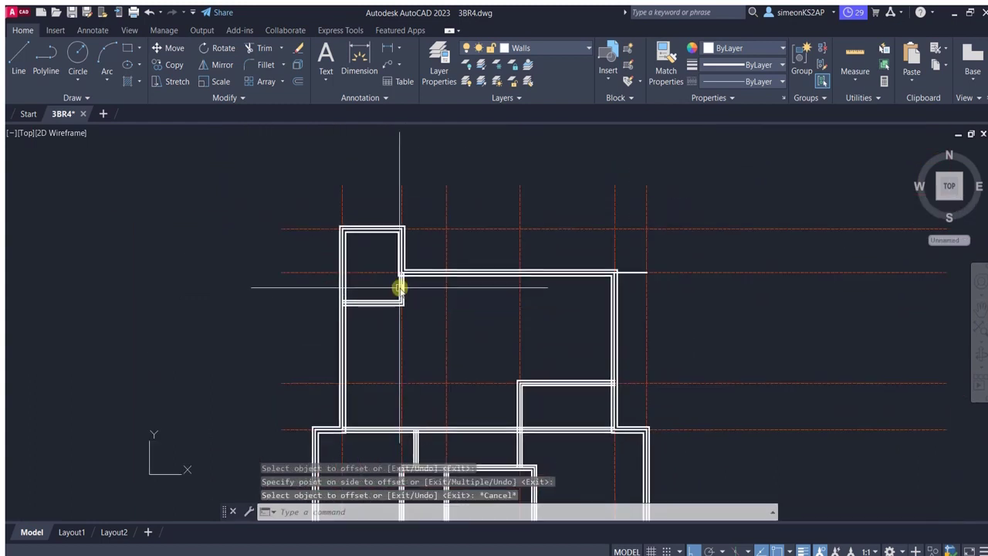
scroll(383, 218, "up", 3)
left_click(384, 222)
Step: Start moving the selected wall line, then cancel the move
left_click(168, 49)
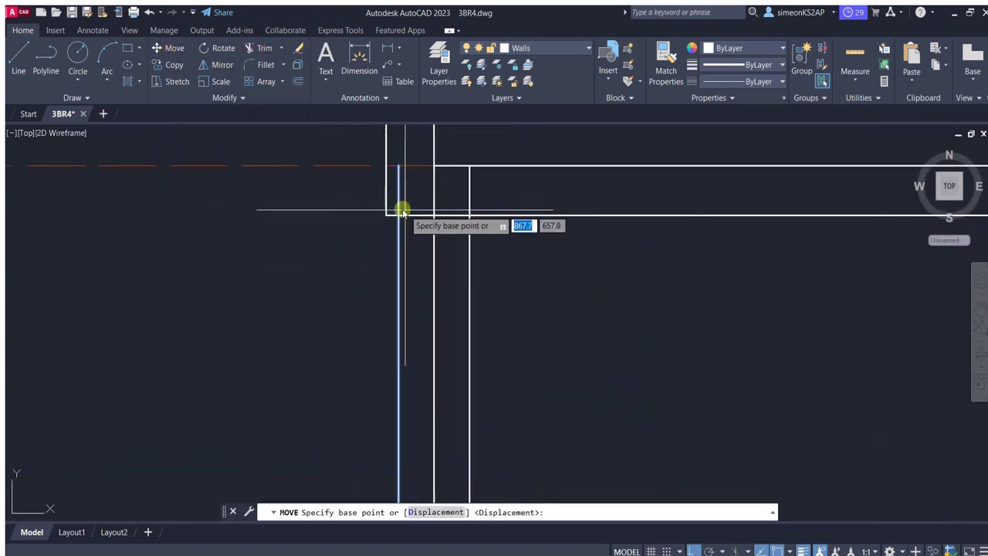
scroll(410, 221, "down", 2)
scroll(403, 216, "up", 2)
scroll(409, 224, "down", 1)
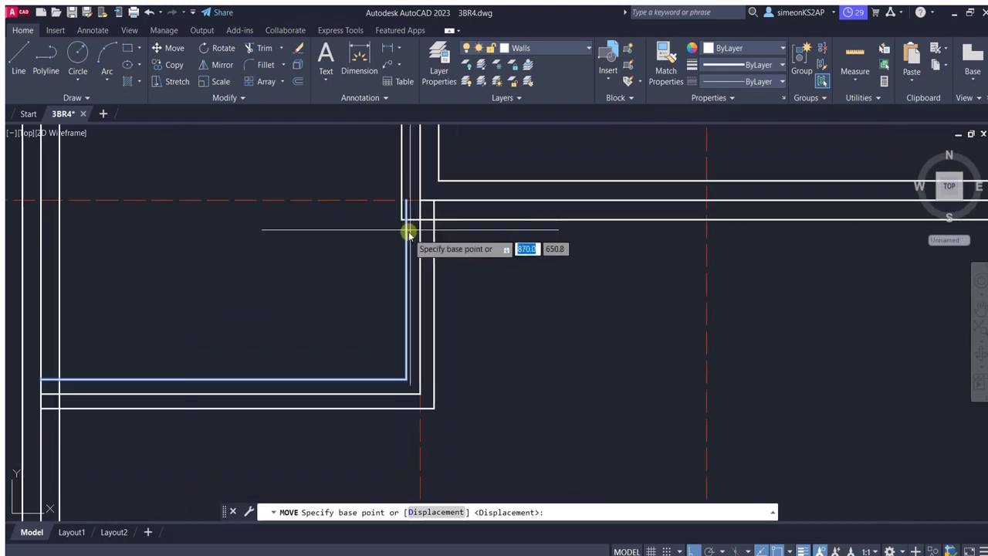
key("Escape")
Step: Grab a wall polyline's corner point to stretch it, then cancel without changes
left_click(426, 249)
left_click(428, 274)
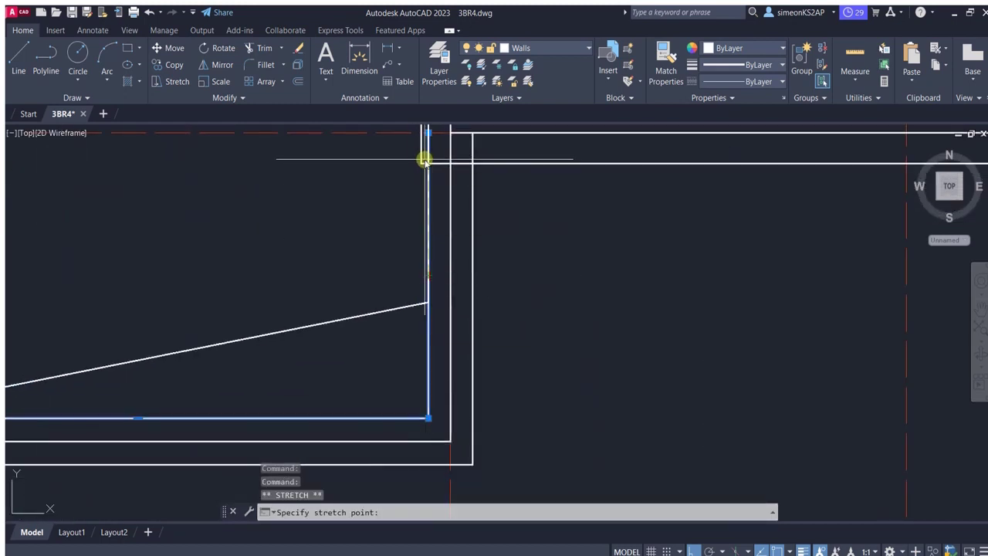
scroll(421, 277, "down", 2)
key("Escape")
scroll(434, 287, "up", 2)
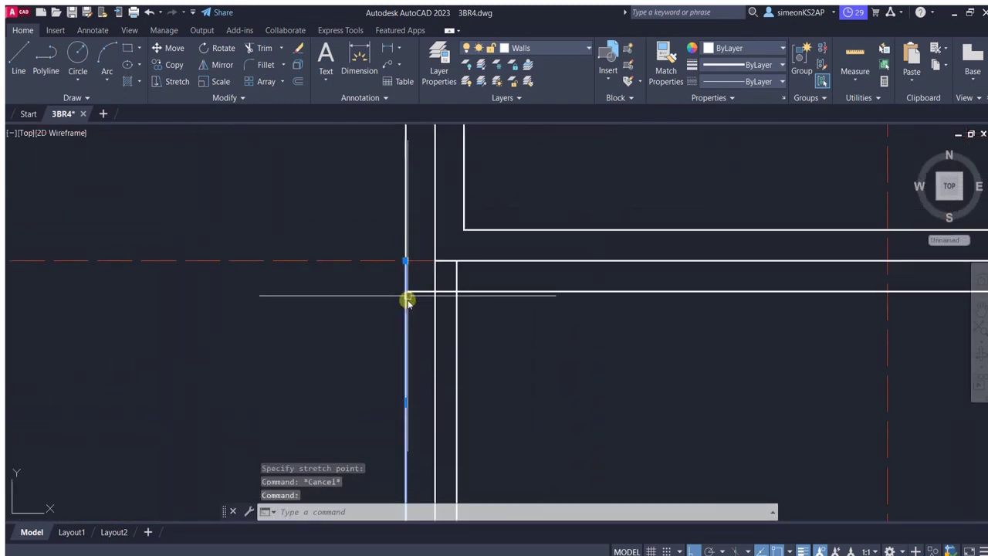
scroll(406, 292, "down", 2)
scroll(471, 254, "up", 2)
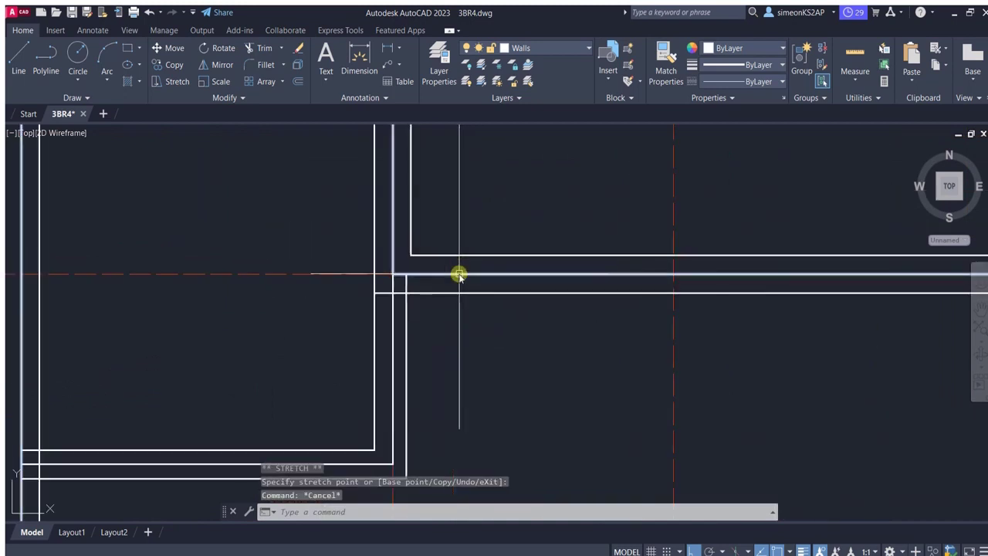
key("Escape")
Step: Select the extra interior walls, including the short vertical and L-shaped segments, for removal
scroll(435, 311, "down", 3)
scroll(363, 279, "down", 3)
scroll(446, 302, "up", 4)
left_click(356, 249)
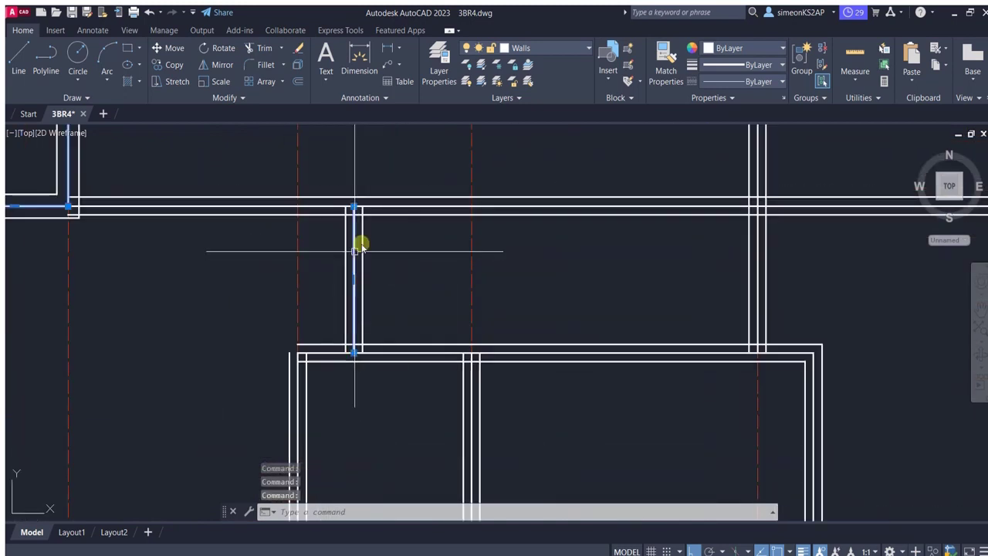
scroll(471, 338, "down", 3)
left_click(297, 46)
scroll(474, 342, "up", 2)
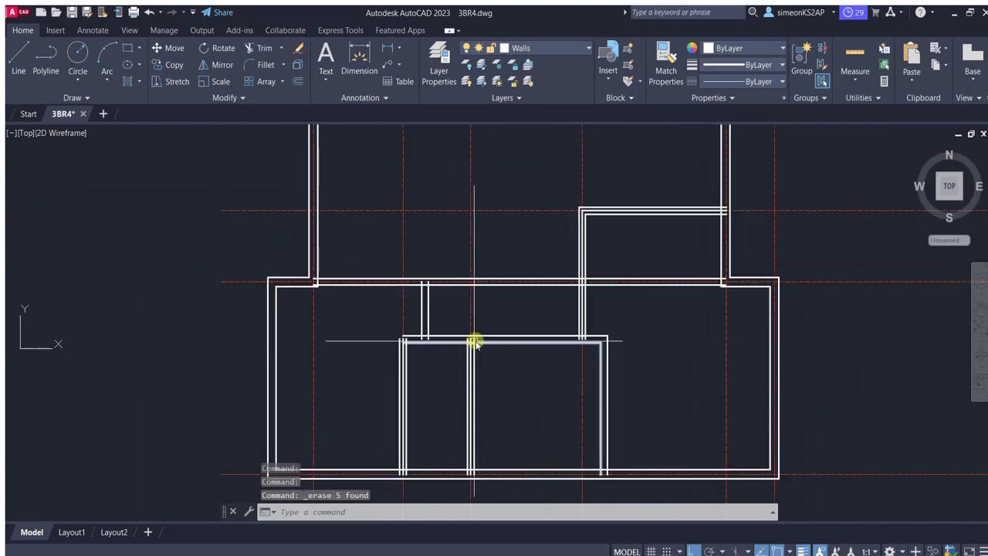
scroll(471, 343, "up", 2)
left_click(471, 346)
scroll(470, 346, "up", 2)
scroll(551, 327, "down", 3)
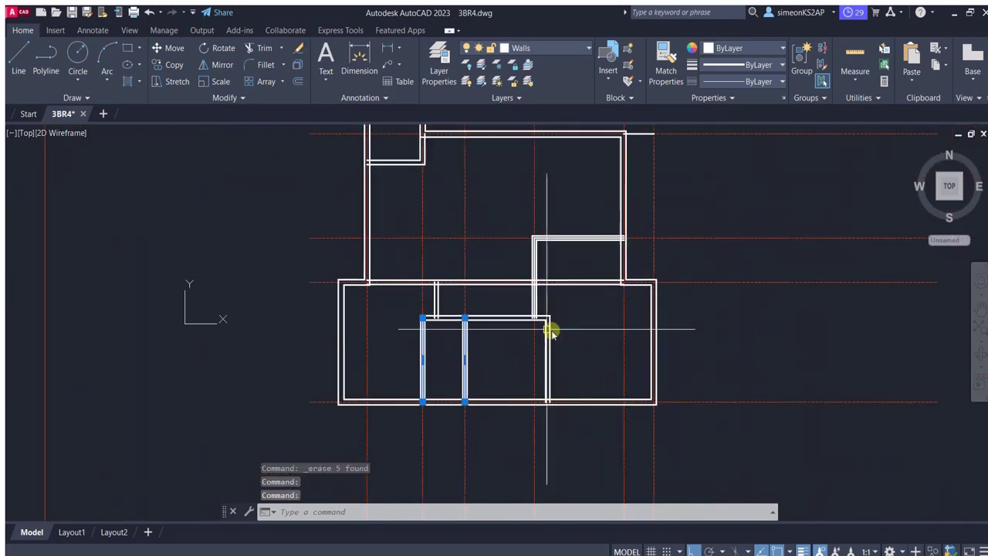
scroll(523, 242, "up", 3)
left_click(522, 242)
scroll(490, 304, "down", 3)
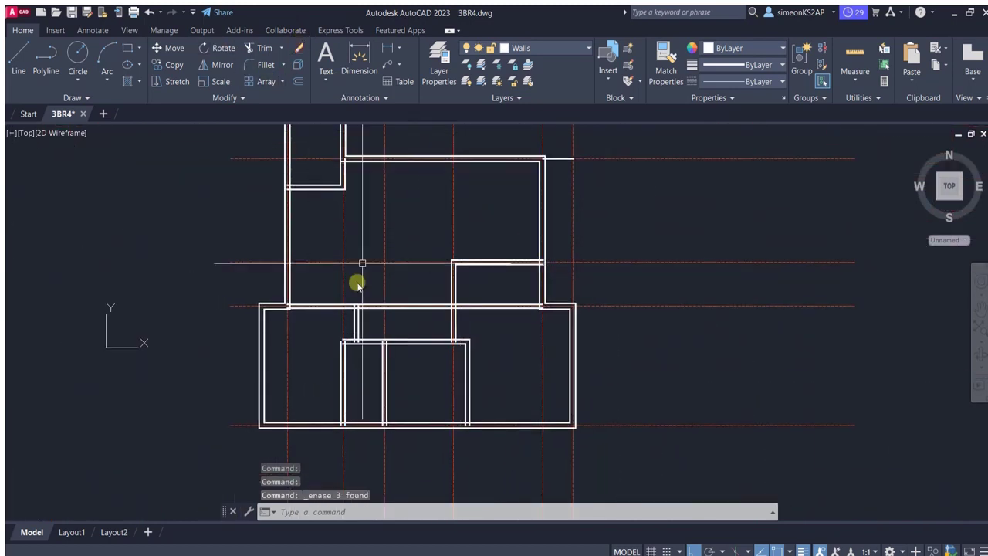
scroll(357, 285, "up", 2)
Step: Chamfer a wall corner closed, starting from the upper wall line
left_click(283, 64)
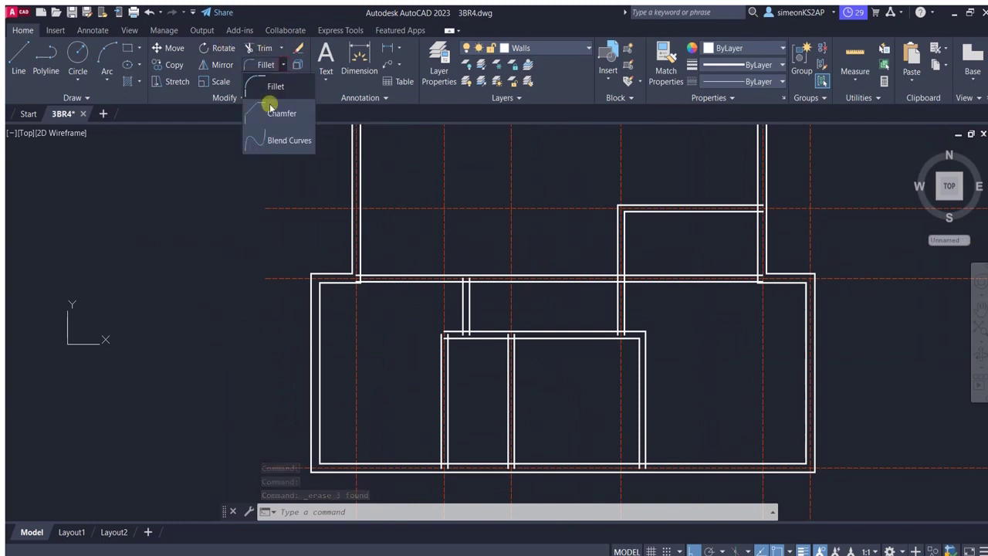
left_click(274, 111)
scroll(494, 407, "up", 4)
left_click(382, 219)
scroll(363, 239, "down", 4)
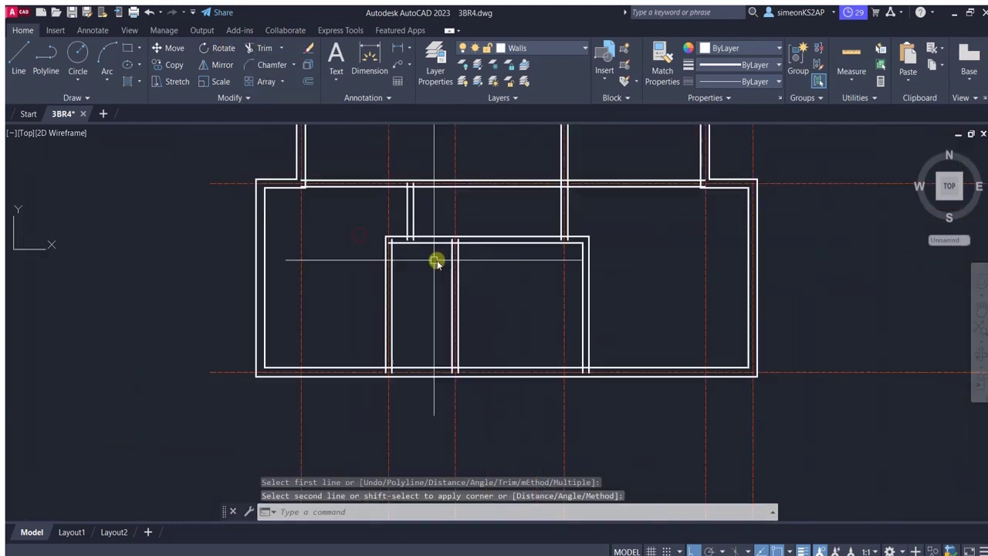
key("Escape")
scroll(287, 206, "up", 1)
scroll(426, 269, "down", 1)
scroll(415, 257, "down", 2)
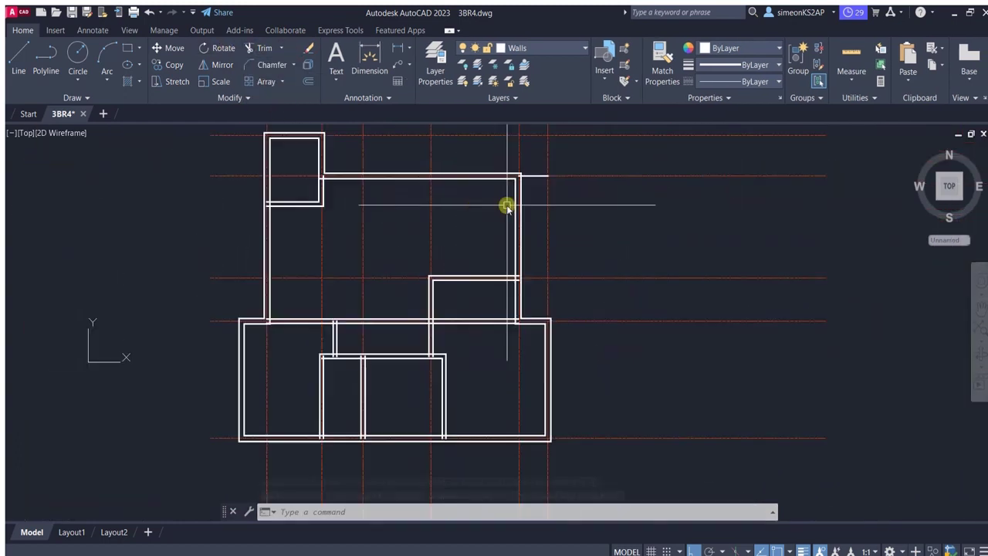
scroll(502, 216, "down", 2)
scroll(478, 201, "up", 3)
scroll(479, 232, "down", 2)
scroll(357, 193, "up", 2)
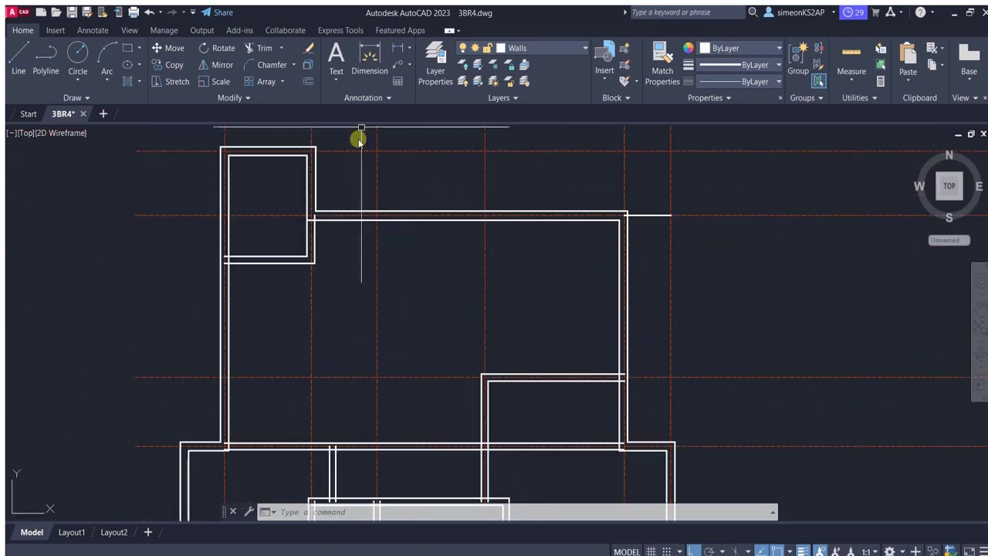
scroll(471, 271, "down", 4)
scroll(475, 247, "up", 4)
Step: Begin a 50-unit polyline from the wall corner, then cancel it
left_click(51, 56)
scroll(515, 253, "up", 4)
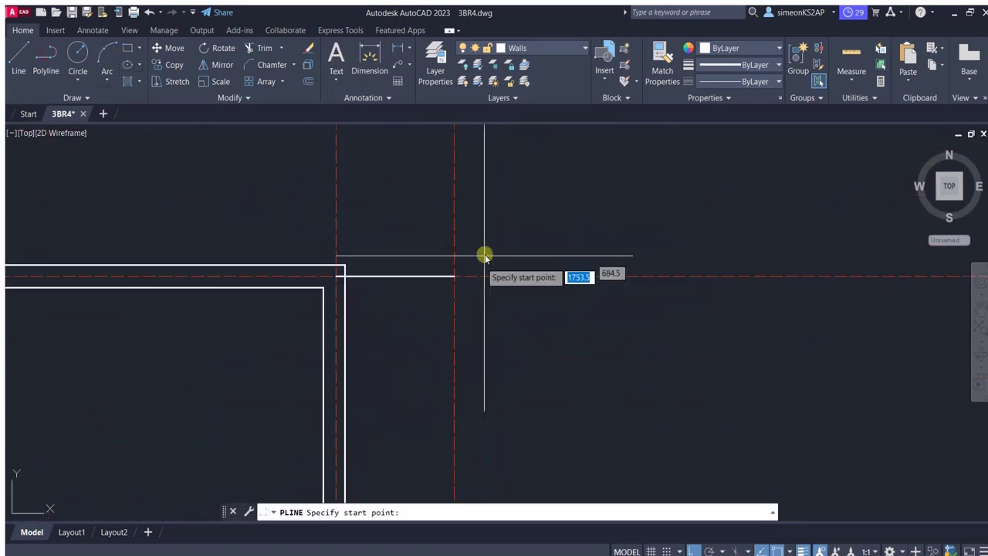
left_click(454, 276)
type("50")
key("Return")
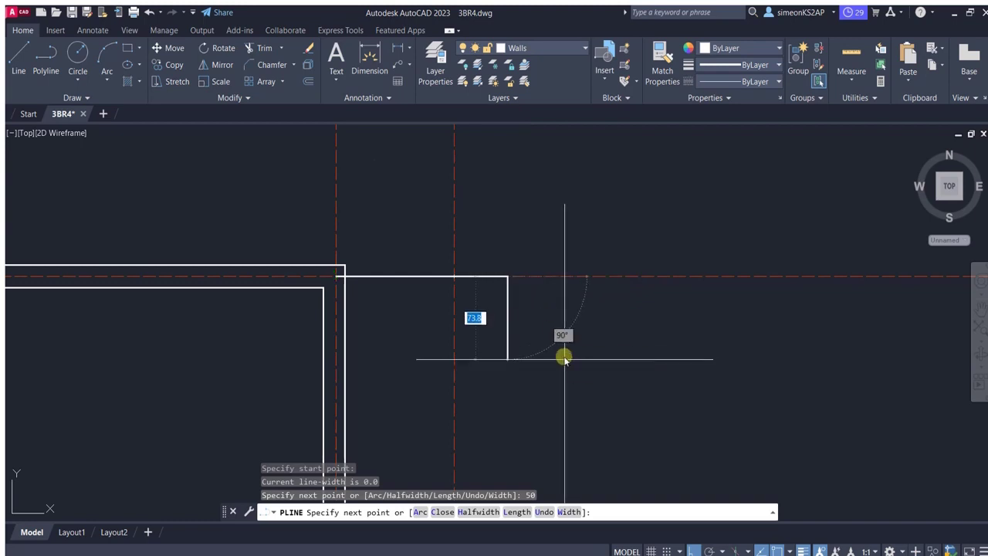
key("Escape")
scroll(565, 359, "down", 3)
Step: Offset wall lines at the right-hand junction and delete the stray offset copies
type("o")
key("Return")
key("Return")
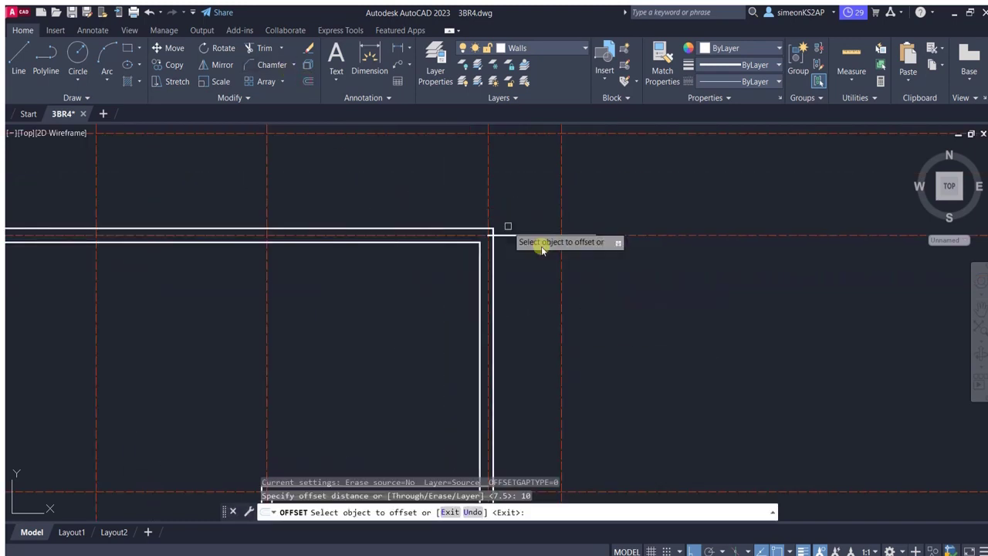
left_click(540, 235)
left_click(540, 193)
left_click(556, 235)
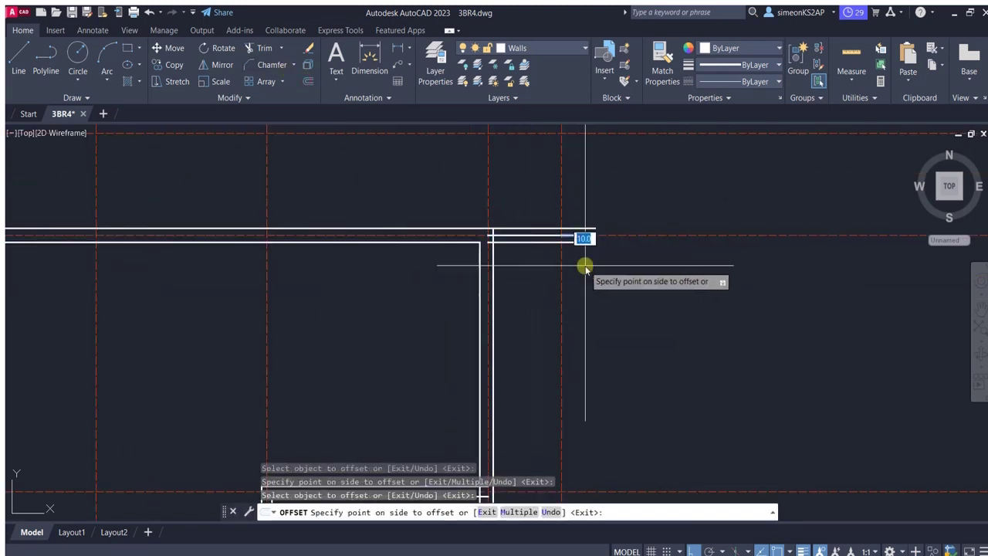
key("Escape")
key("Delete")
key("Escape")
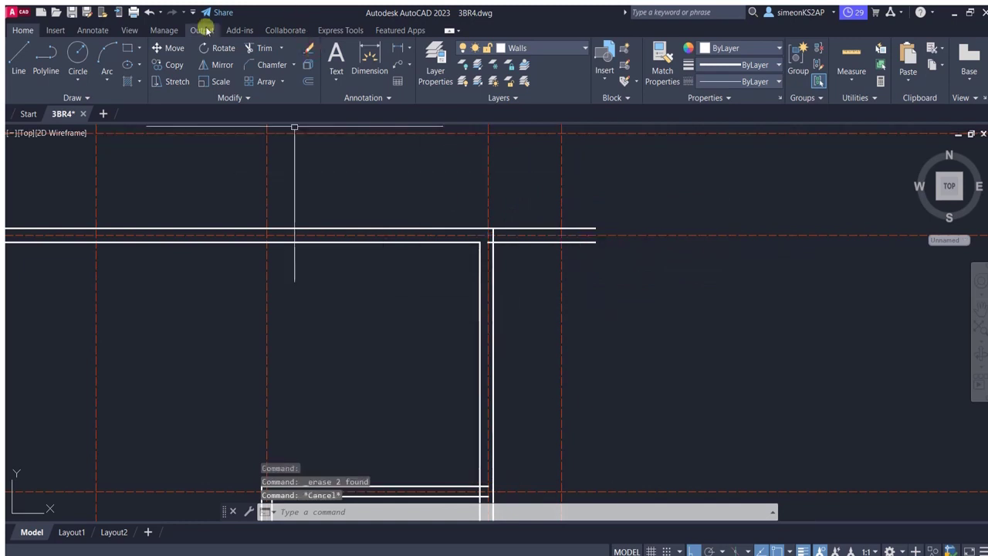
Step: Try a polyline from the right wall corner, cancel it, and begin trimming the wall lines
left_click(64, 70)
scroll(572, 231, "up", 2)
left_click(604, 225)
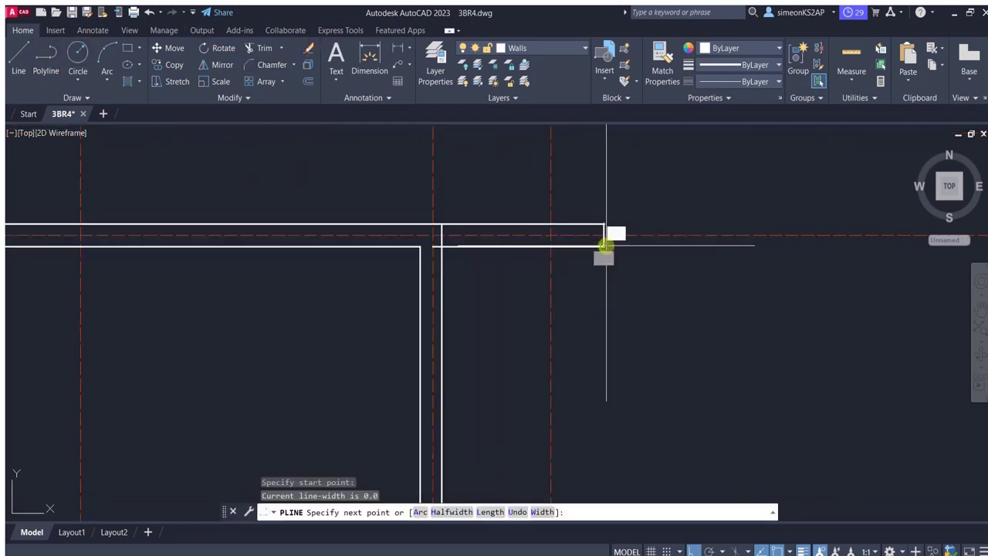
key("Escape")
left_click(260, 52)
scroll(432, 251, "up", 4)
Step: Hide the Grids layer and fence-trim the overlapping wall lines at the first two junctions
left_click(463, 65)
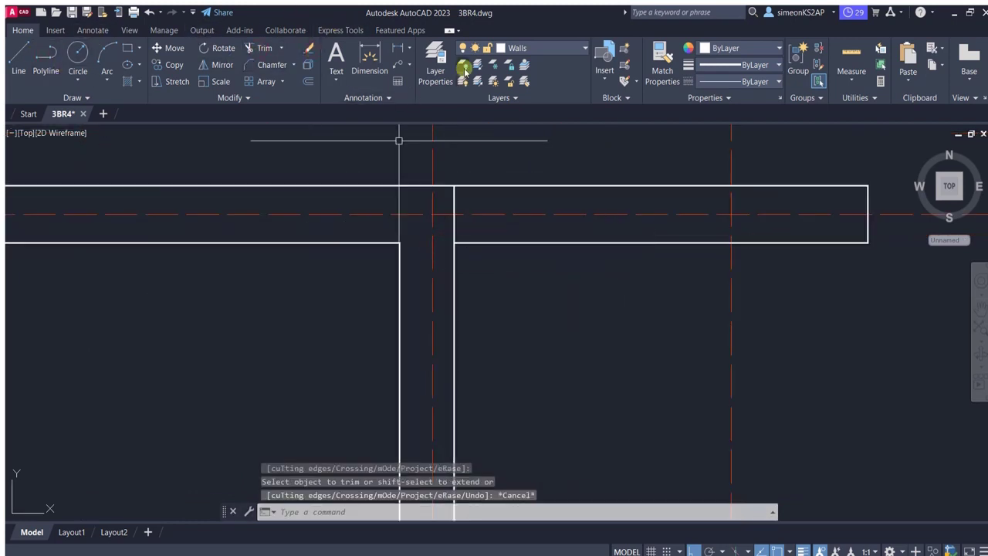
left_click(399, 212)
left_click(264, 51)
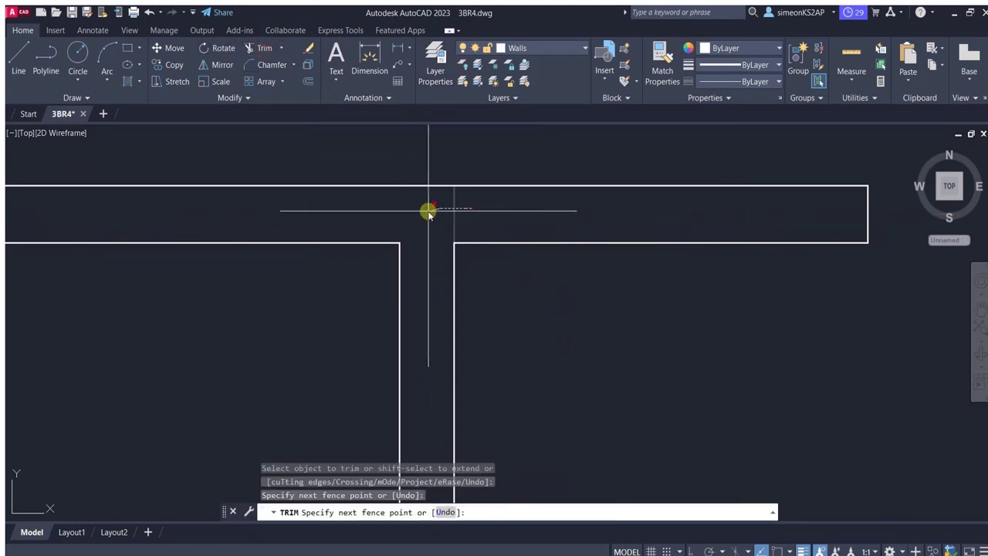
left_click_drag(425, 209, 573, 268)
scroll(430, 264, "up", 2)
scroll(359, 297, "up", 2)
scroll(359, 297, "down", 2)
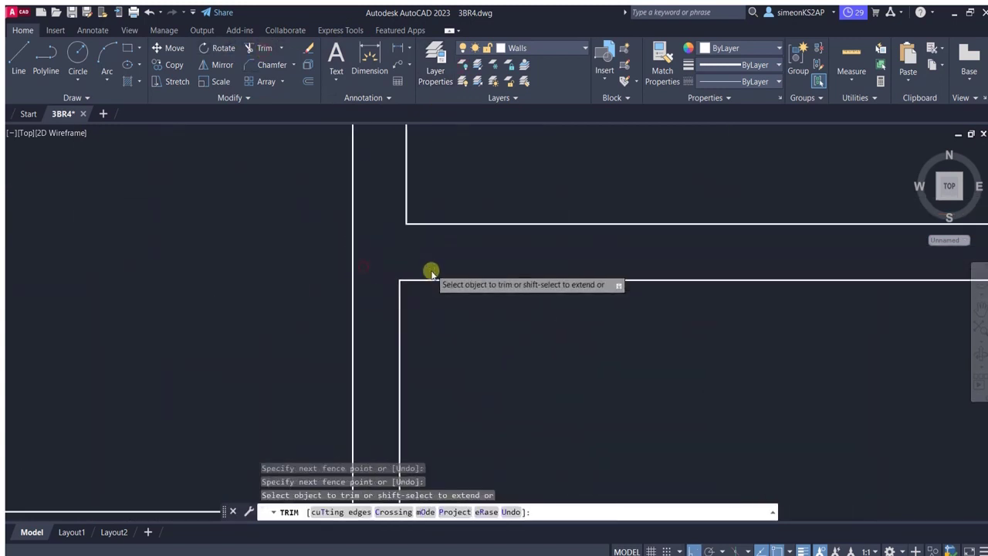
scroll(432, 275, "down", 2)
scroll(391, 284, "up", 5)
left_click(417, 280)
left_click(418, 197)
key("Return")
scroll(528, 263, "down", 2)
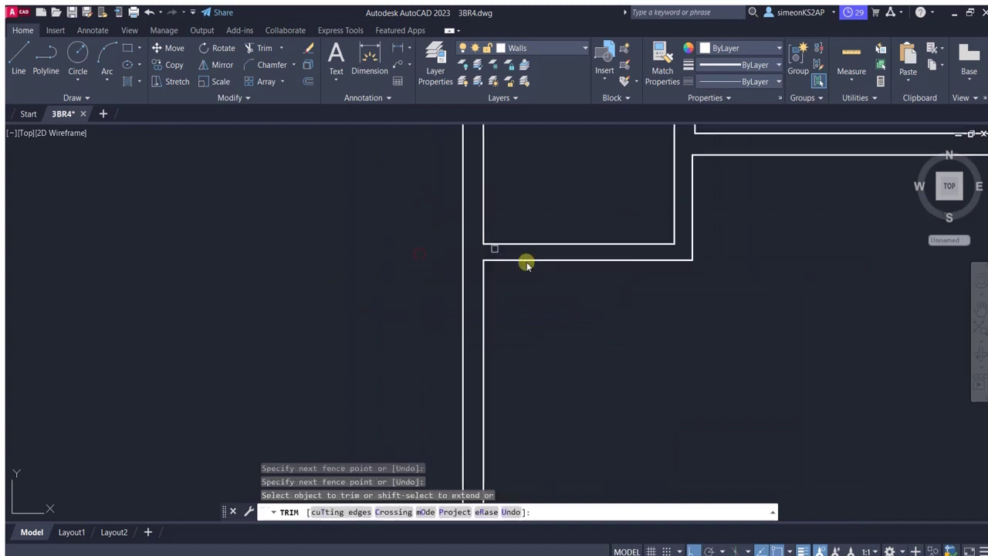
scroll(698, 309, "down", 3)
scroll(584, 332, "up", 3)
scroll(455, 330, "up", 3)
scroll(455, 330, "down", 2)
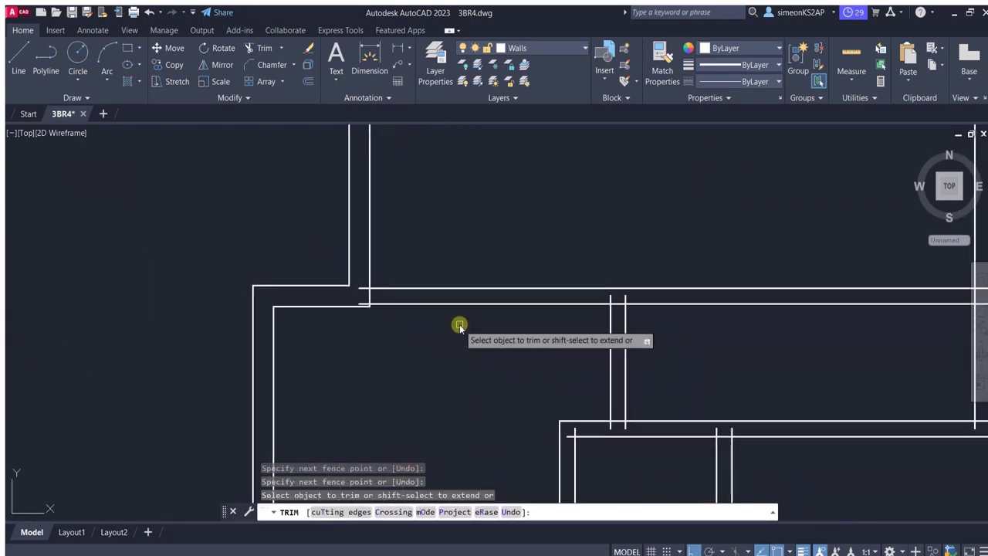
scroll(459, 327, "down", 2)
scroll(419, 327, "up", 4)
key("Escape")
Step: Select a horizontal wall line and reposition it by its midpoint
left_click(368, 290)
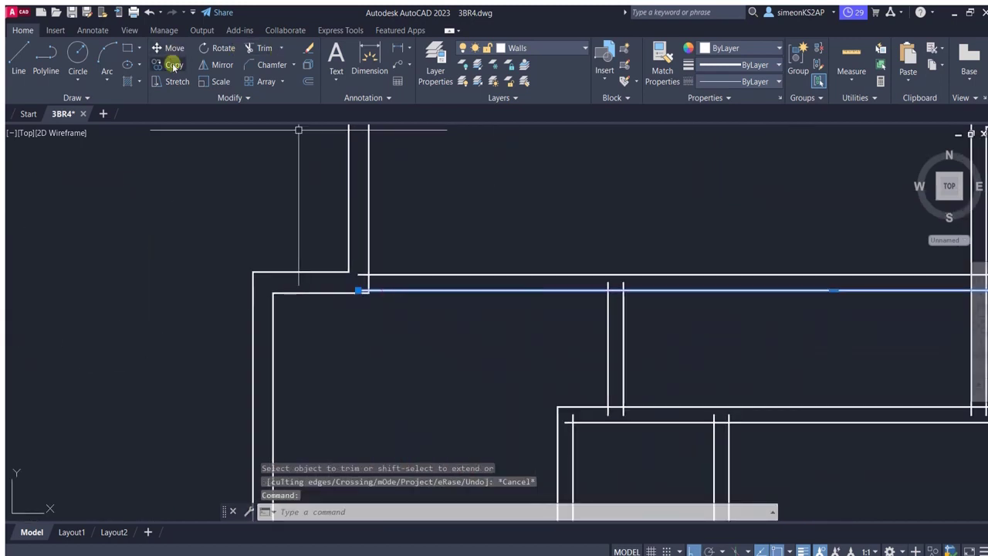
left_click(173, 65)
scroll(363, 286, "up", 2)
left_click(364, 275)
key("Escape")
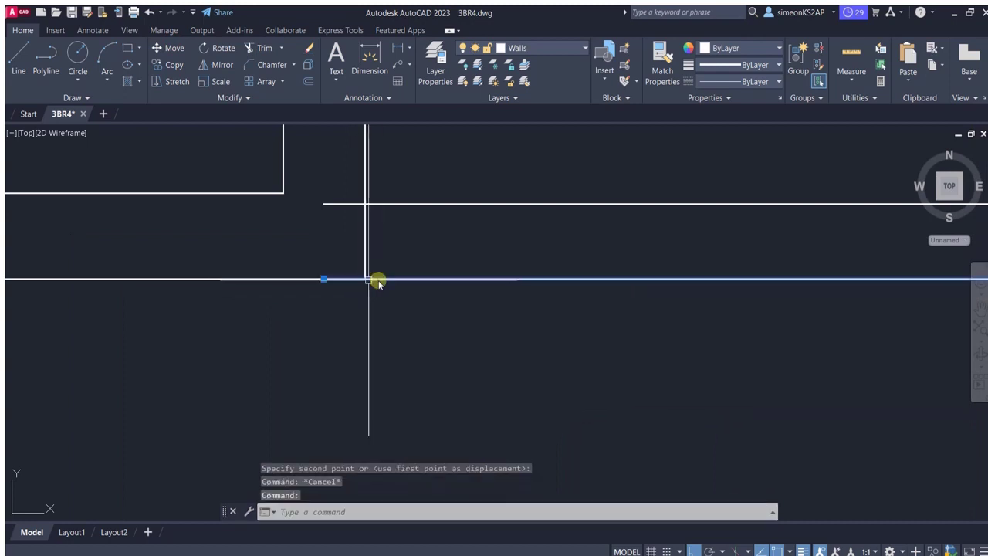
left_click(366, 278)
Step: Fence-trim the crossing wall lines at four more junctions so the walls meet cleanly
left_click(265, 48)
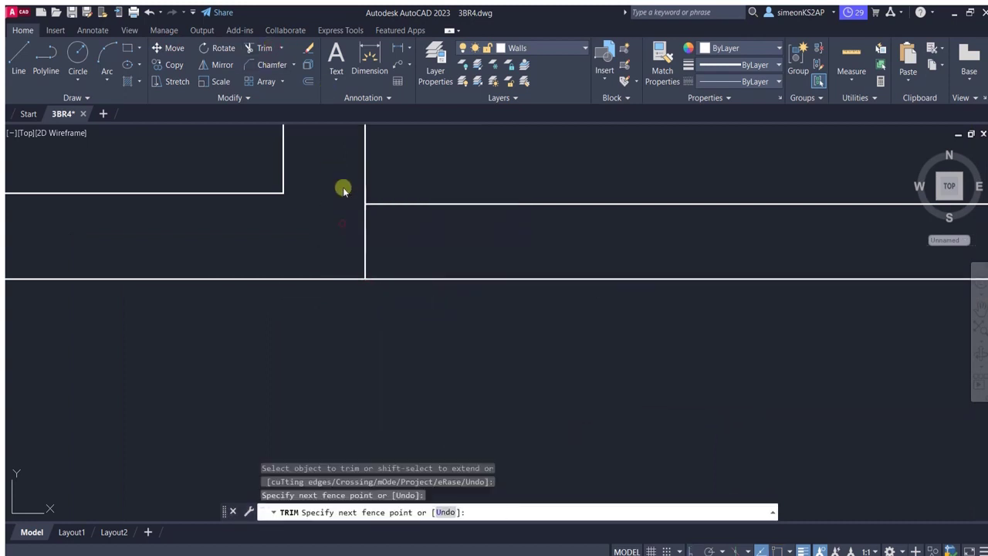
scroll(425, 232, "down", 2)
scroll(441, 249, "up", 2)
scroll(458, 279, "down", 2)
scroll(458, 280, "up", 3)
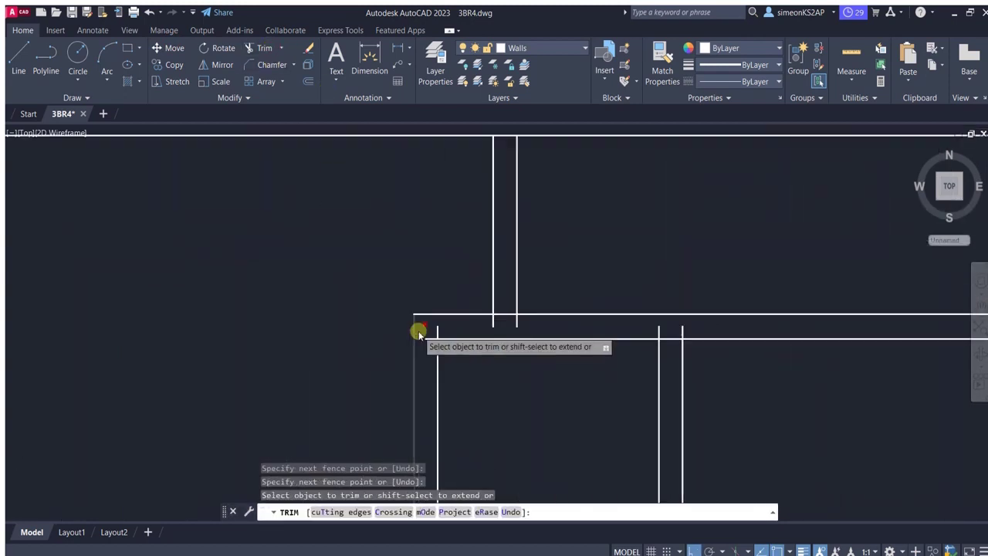
scroll(455, 327, "up", 1)
left_click_drag(608, 319, 525, 320)
scroll(456, 283, "down", 2)
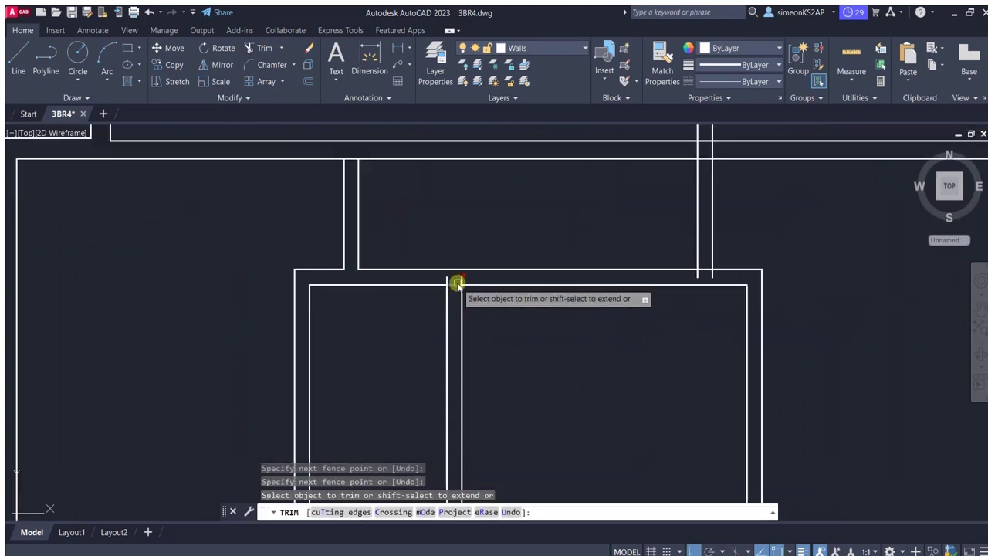
scroll(433, 258, "up", 2)
scroll(575, 337, "down", 2)
scroll(575, 337, "up", 2)
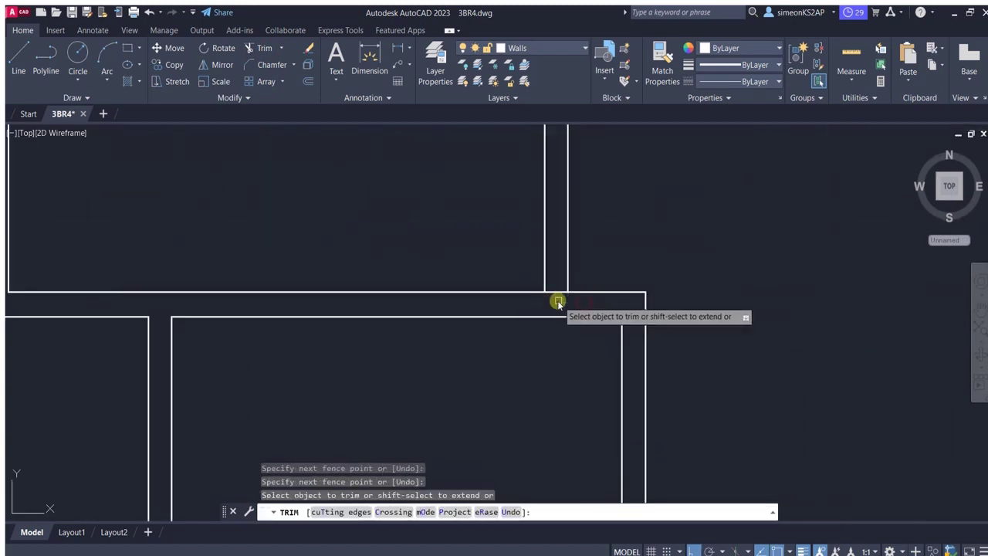
scroll(558, 302, "down", 2)
scroll(545, 282, "up", 4)
mouse_move(551, 252)
left_mouse_down()
mouse_move(513, 255)
mouse_move(530, 265)
left_mouse_up()
scroll(514, 263, "down", 1)
scroll(529, 265, "down", 1)
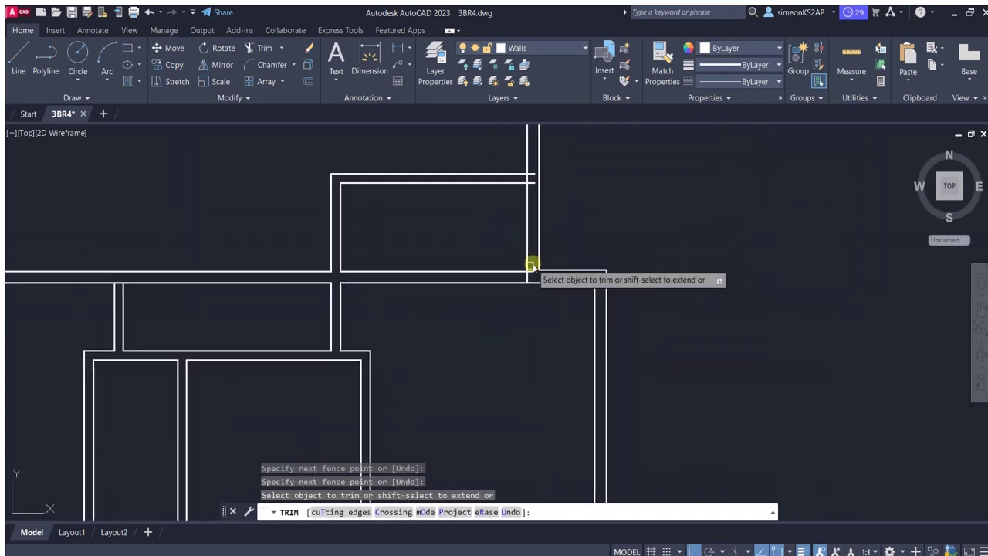
scroll(576, 289, "up", 2)
scroll(617, 254, "down", 1)
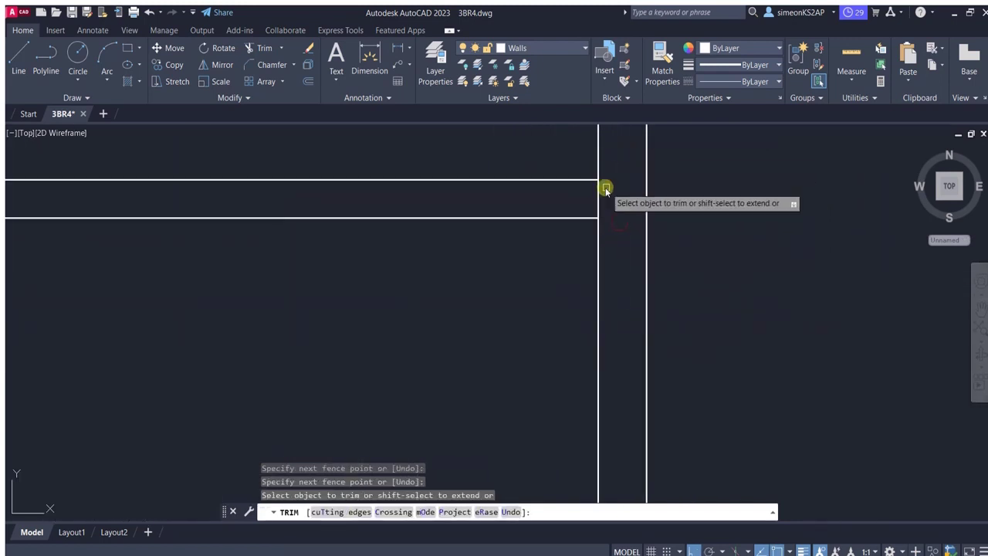
scroll(541, 224, "down", 5)
scroll(495, 278, "down", 3)
scroll(540, 324, "up", 4)
scroll(515, 329, "up", 5)
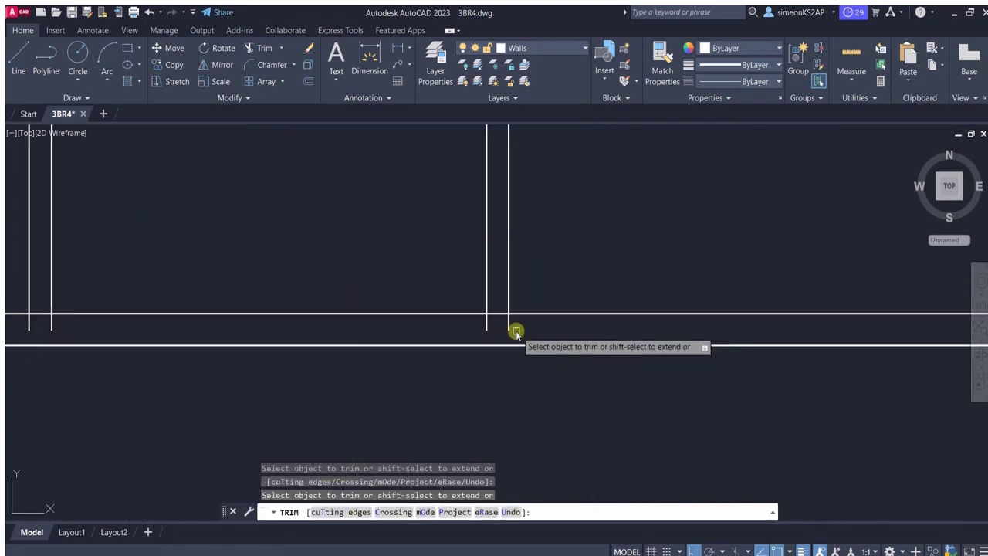
left_click_drag(514, 329, 499, 327)
scroll(487, 334, "down", 6)
scroll(477, 339, "up", 5)
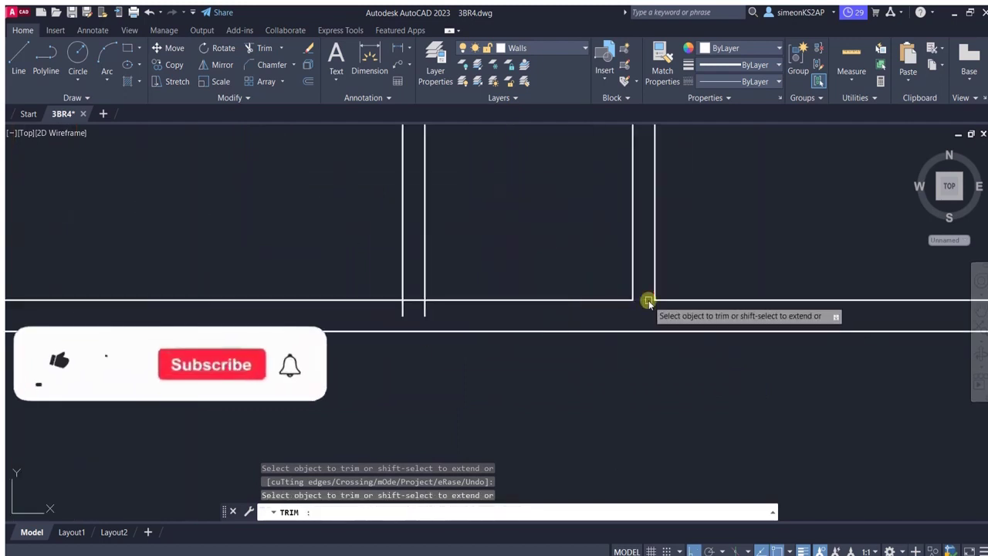
left_click_drag(441, 314, 391, 313)
scroll(424, 313, "down", 5)
scroll(551, 293, "down", 5)
middle_click_drag(552, 294, 489, 322)
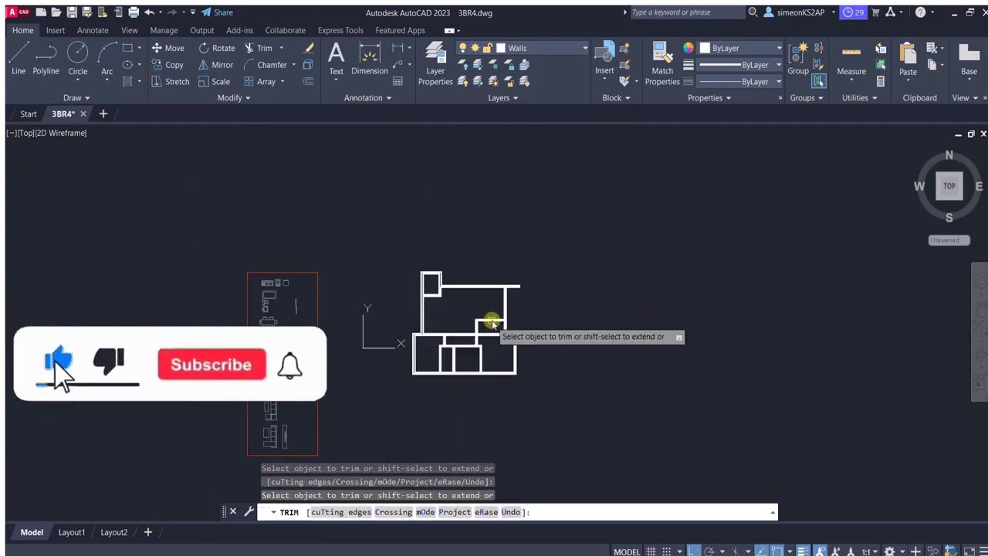
key("Escape")
scroll(450, 312, "up", 5)
scroll(492, 301, "down", 2)
scroll(492, 300, "up", 2)
Step: Draw a polyline across the right-hand wall starting 70 units below its top corner
scroll(525, 298, "down", 1)
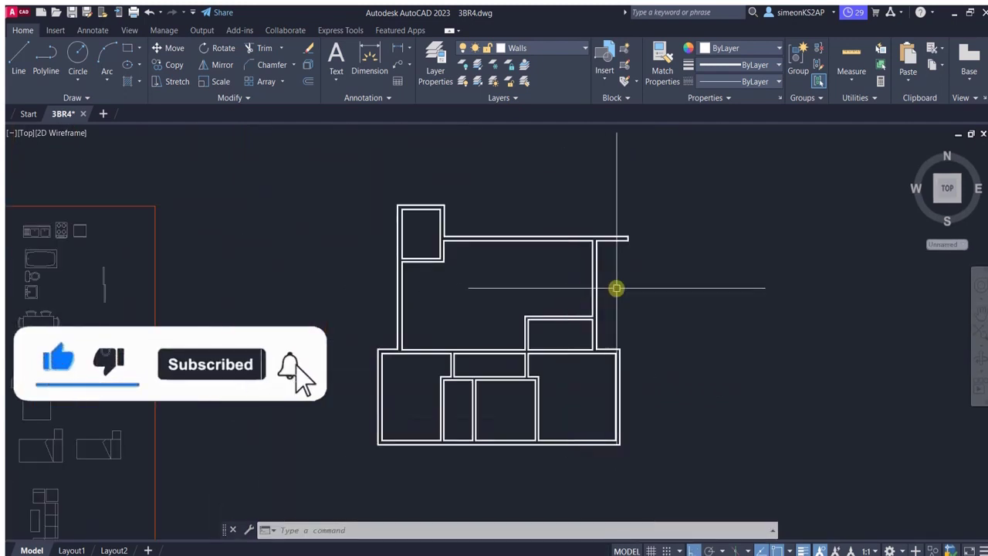
scroll(406, 207, "down", 1)
left_click(58, 52)
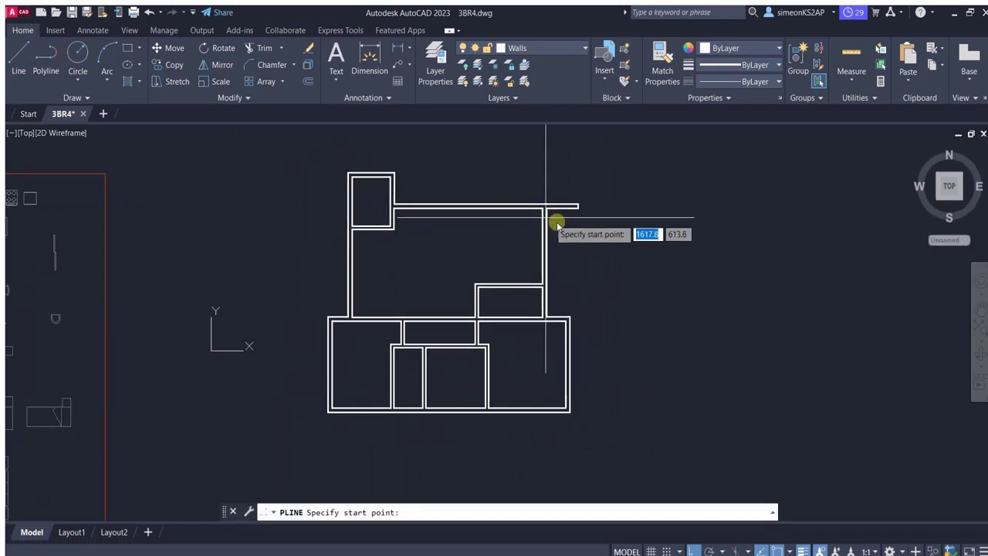
scroll(546, 211, "up", 4)
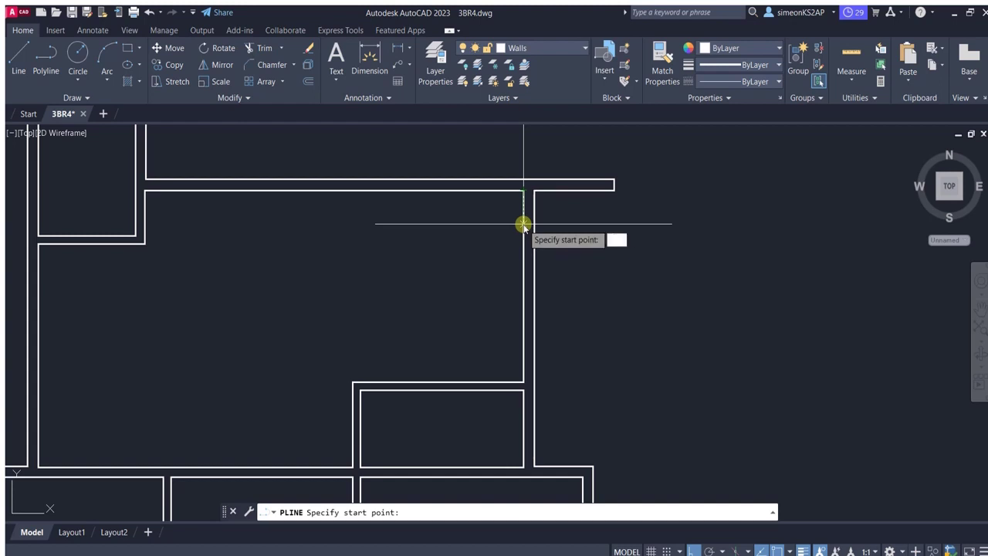
type("50")
key("Return")
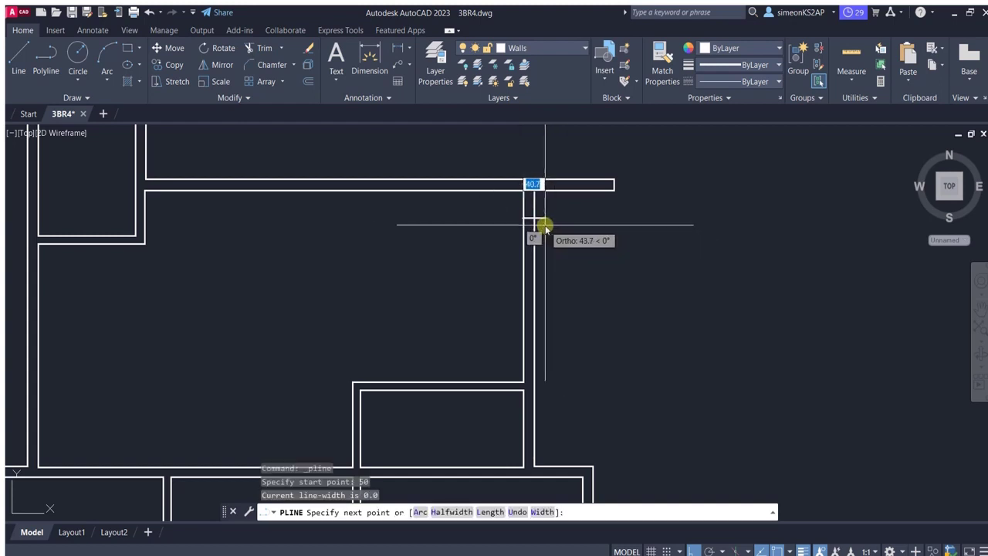
scroll(545, 214, "up", 3)
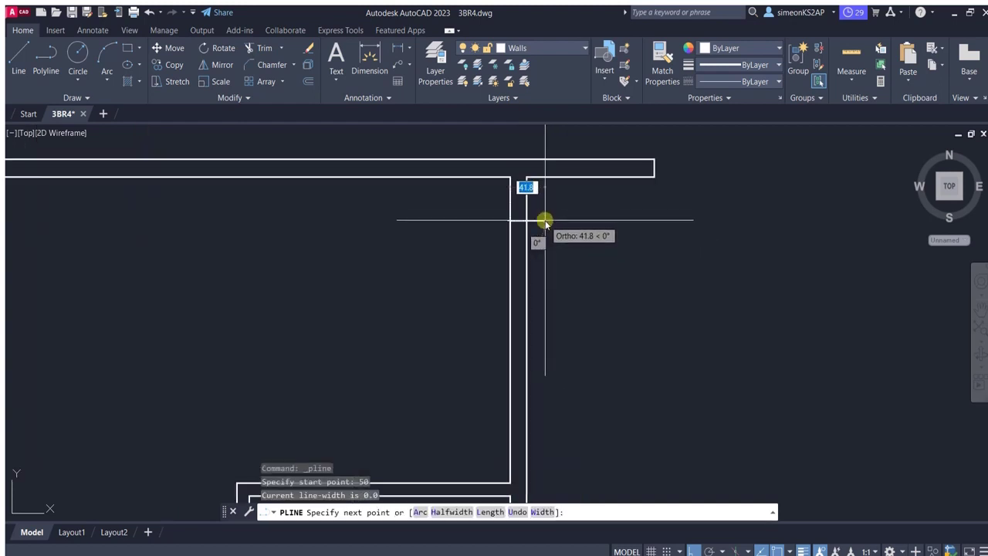
key("Escape")
left_click(43, 52)
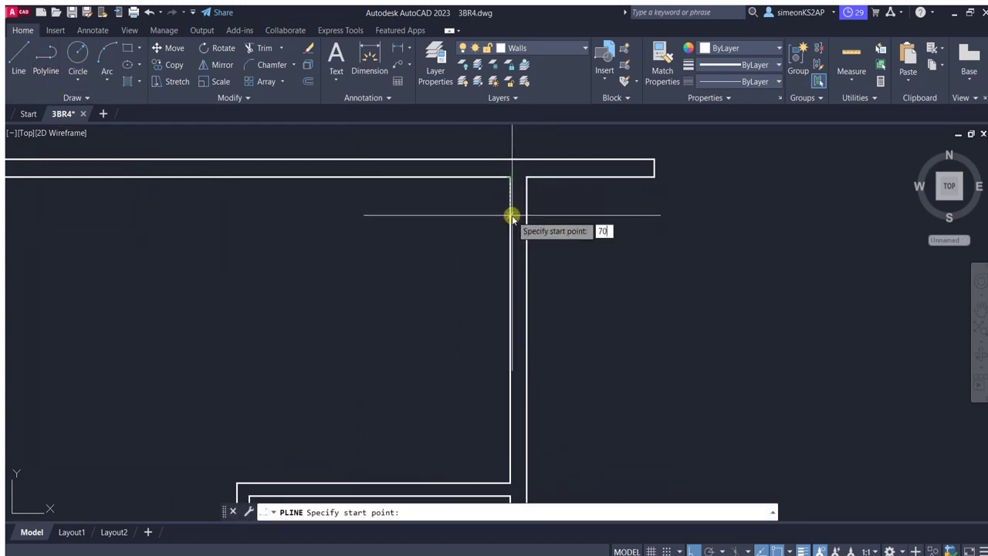
type("70")
key("Return")
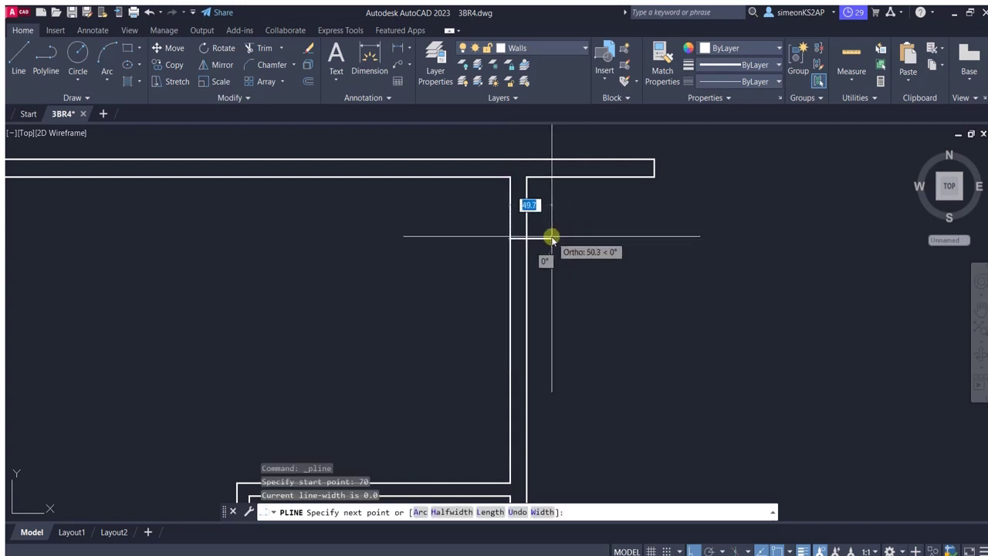
left_click(551, 238)
key("Escape")
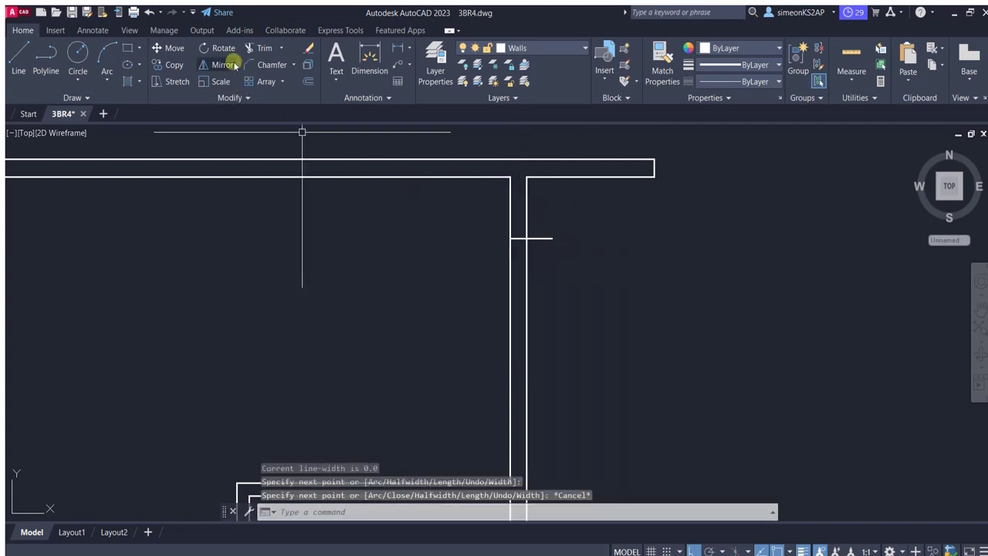
Step: Trim the stub of the new line sticking out past the wall's outer face
left_click(265, 51)
left_click(539, 238)
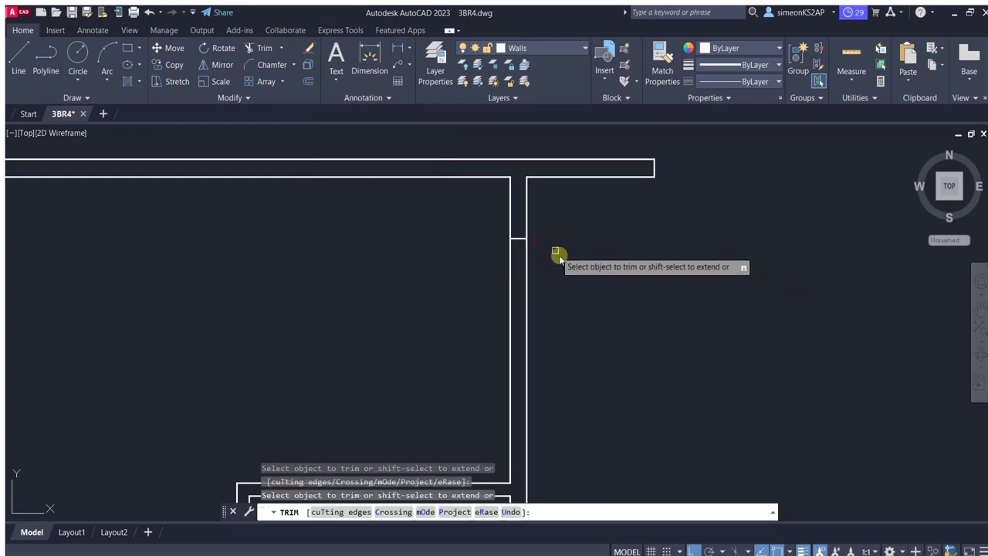
key("Escape")
scroll(563, 278, "down", 3)
scroll(564, 286, "down", 2)
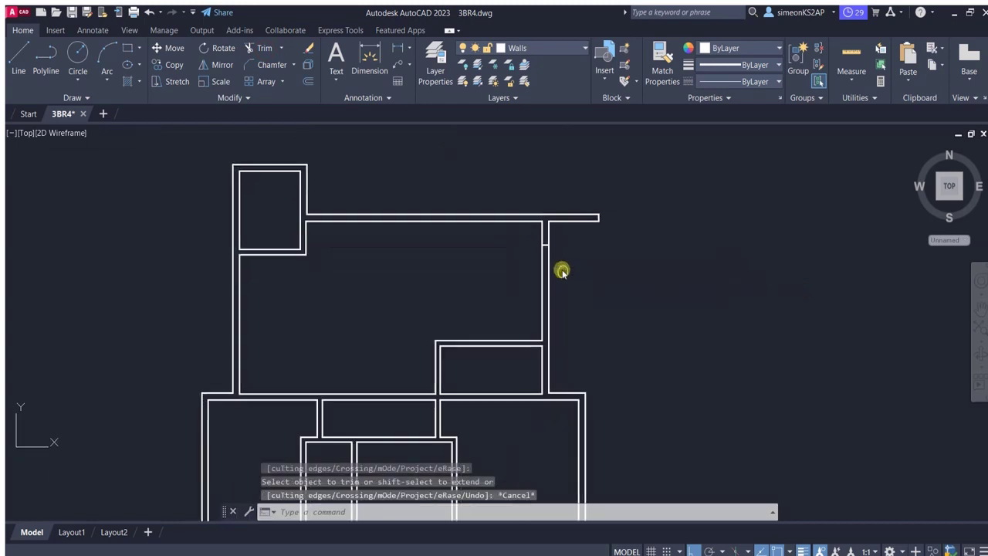
Step: Offset the door-edge line 220 units down the right-hand wall to frame the opening
left_click(307, 83)
scroll(575, 270, "up", 4)
type("220")
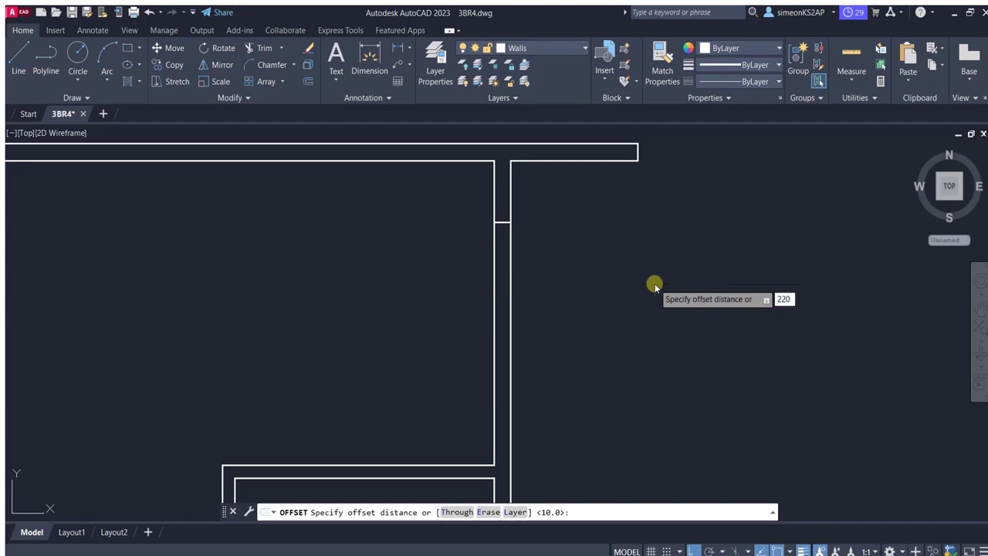
key("Return")
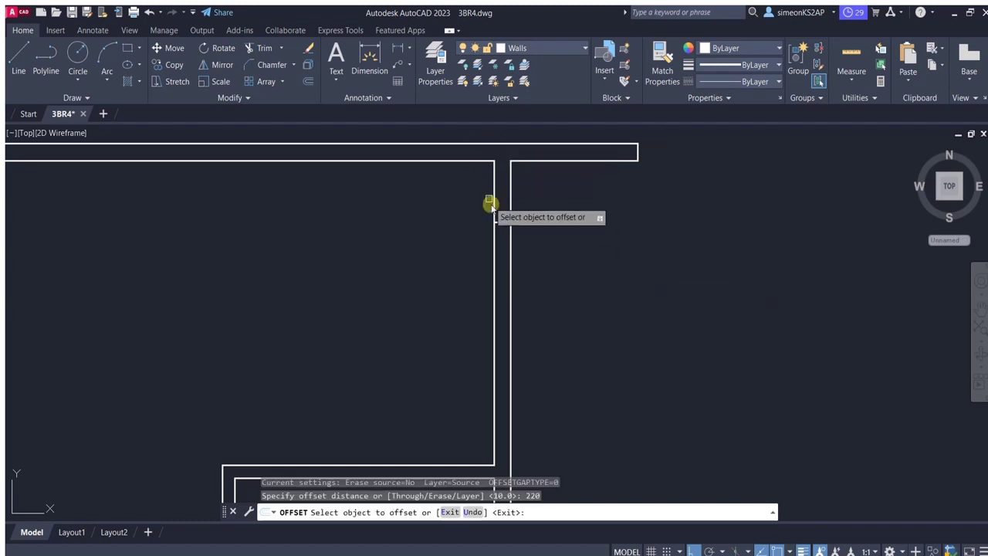
left_click(503, 222)
left_click(571, 329)
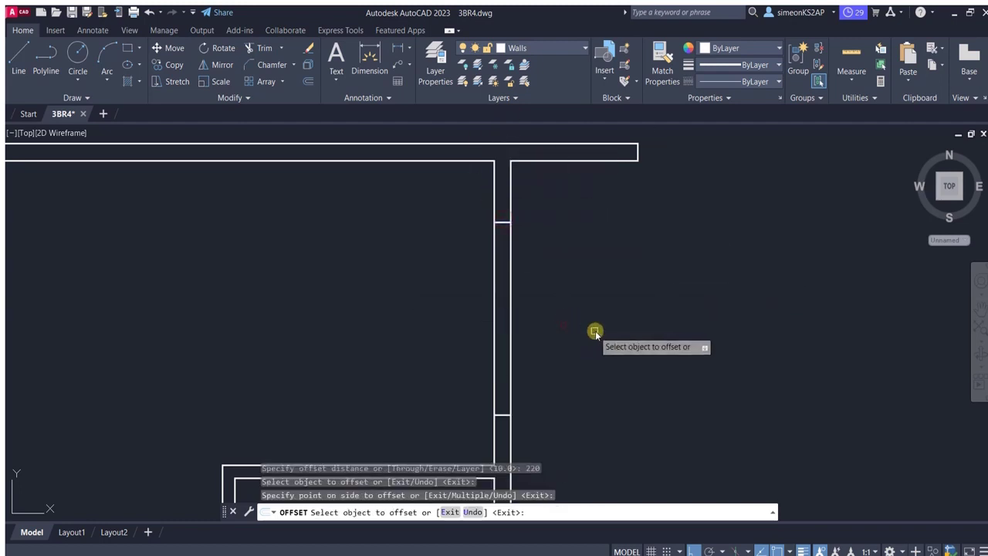
scroll(595, 335, "down", 5)
scroll(541, 324, "up", 2)
scroll(528, 311, "up", 2)
scroll(556, 301, "up", 1)
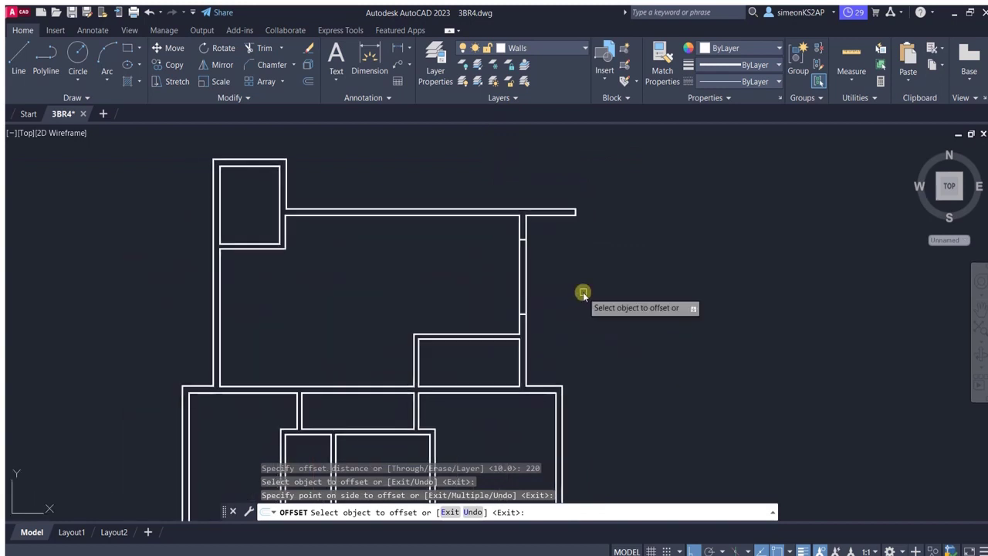
key("Escape")
scroll(494, 309, "up", 2)
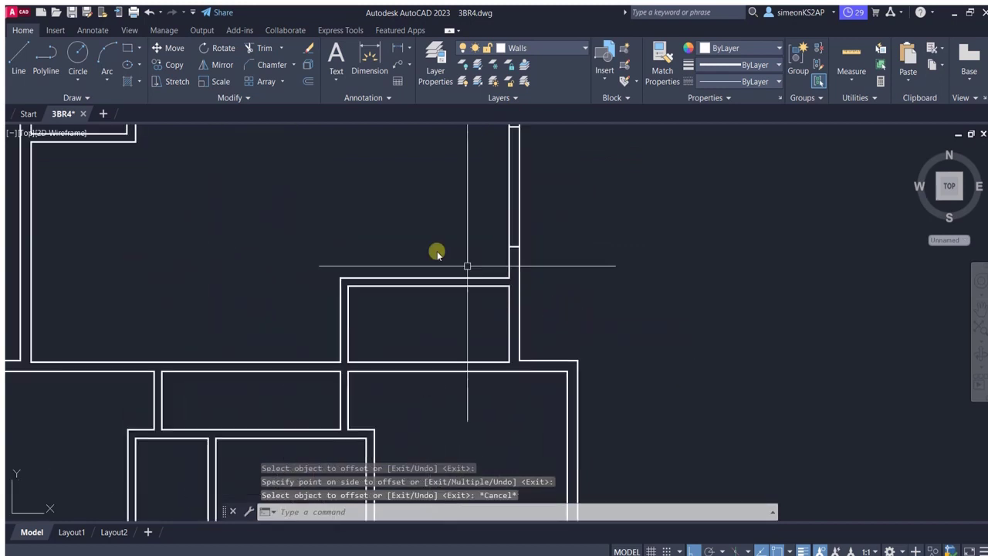
Step: Draw a door-edge line across the wall 40 units along it and trim the outside stub
left_click(51, 55)
scroll(516, 329, "up", 2)
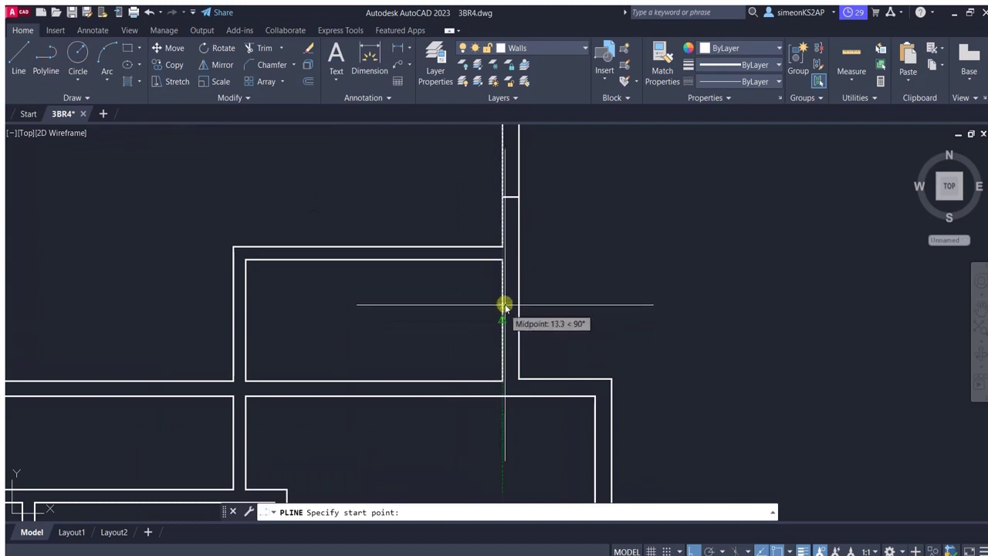
type("40")
key("Return")
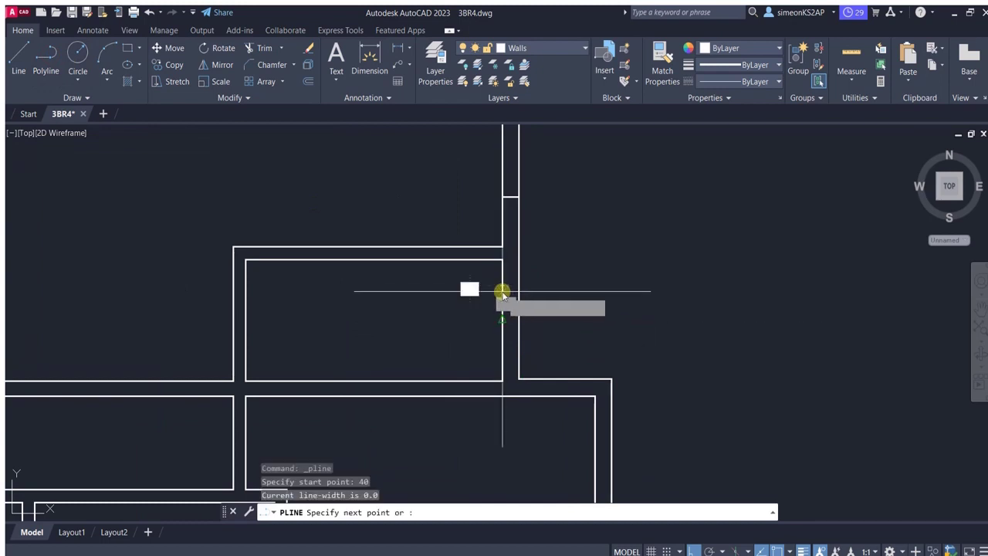
left_click(567, 296)
key("Escape")
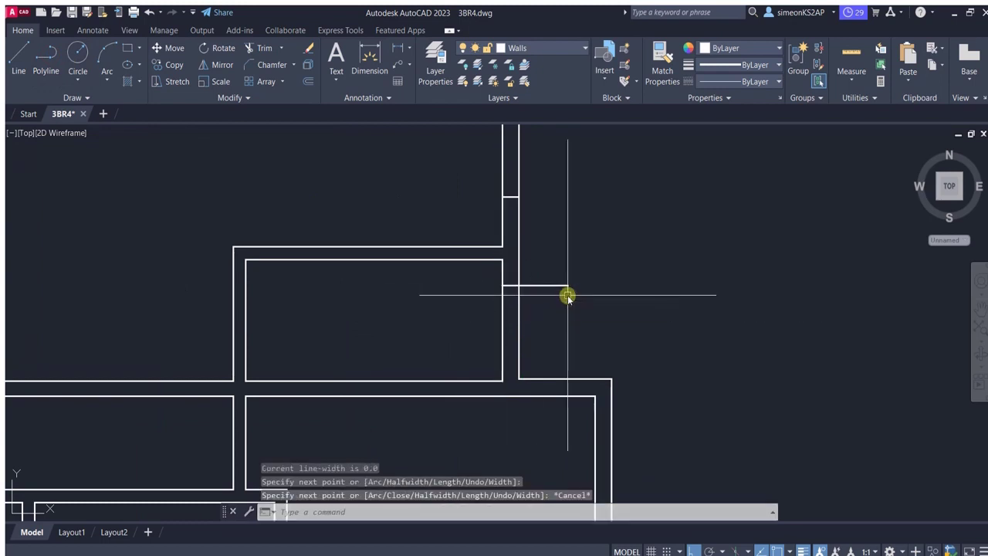
left_click(250, 48)
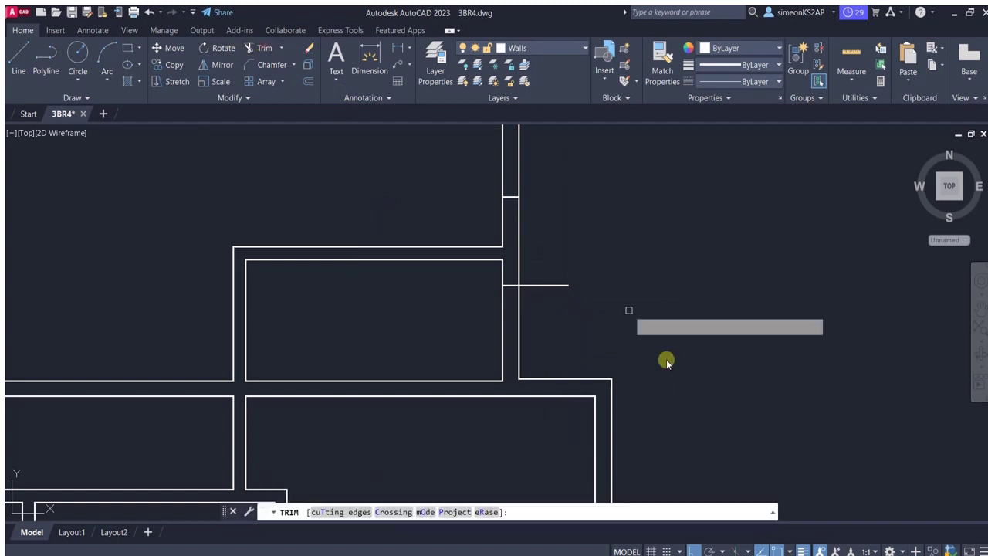
left_click(540, 283)
key("Escape")
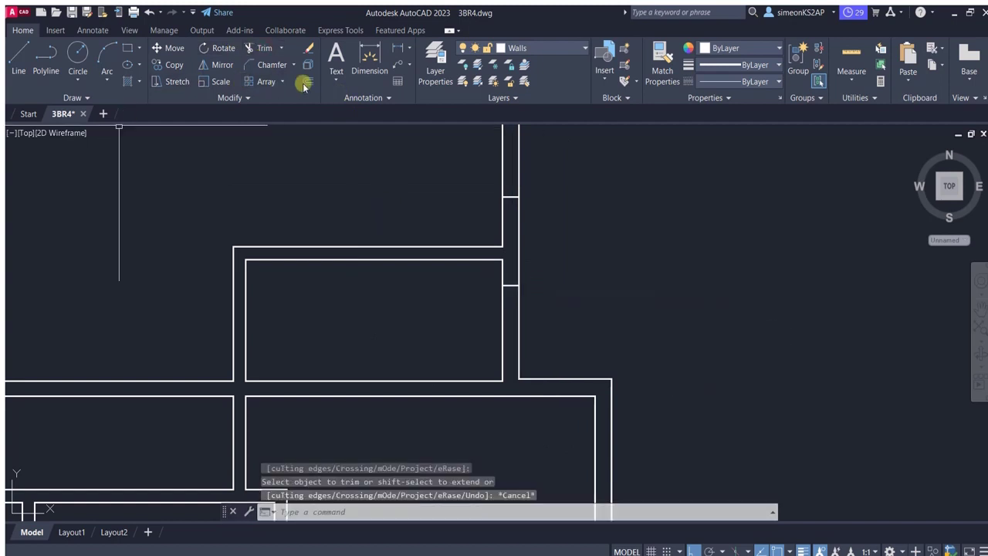
Step: Offset that door-edge line 80 units along the wall for the second jamb
left_click(309, 85)
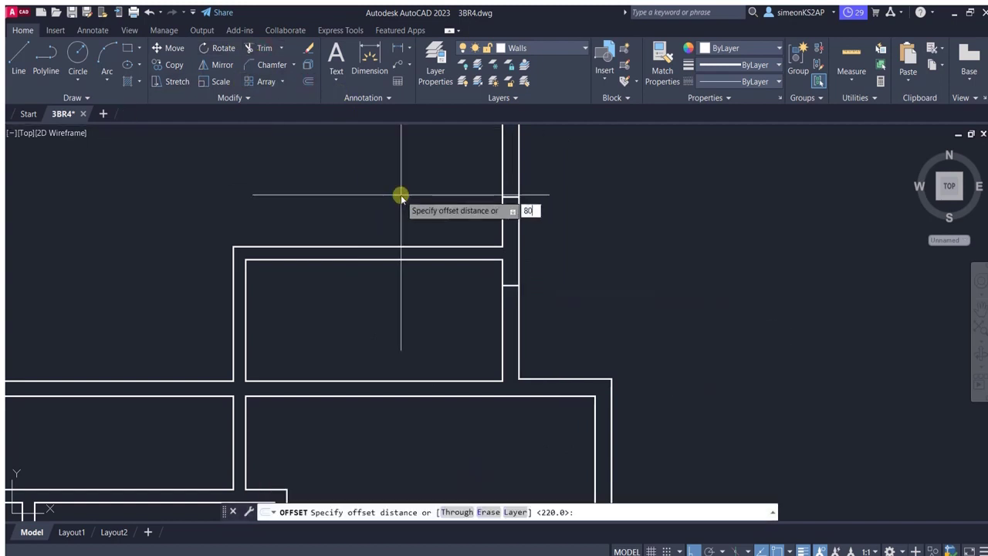
type("80")
key("Return")
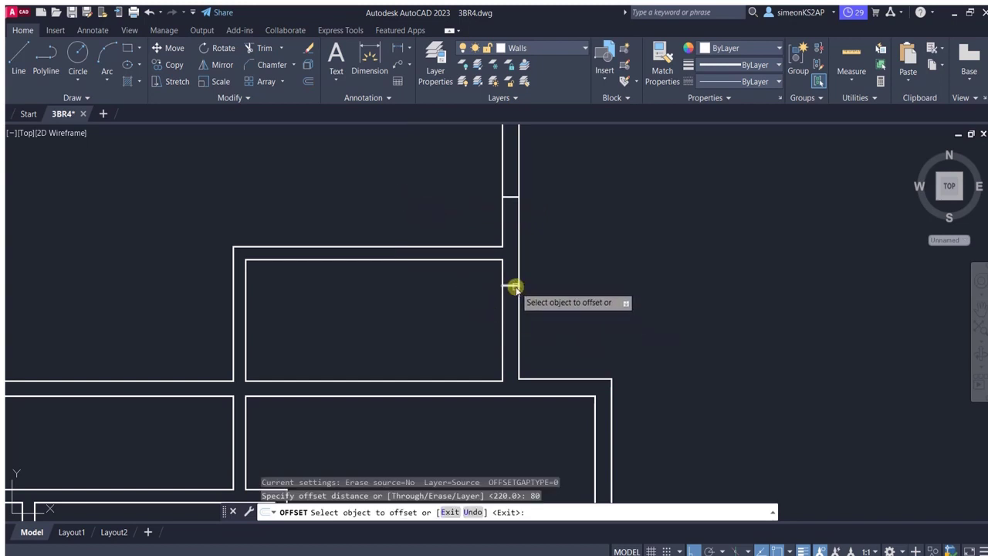
left_click(512, 286)
left_click(548, 332)
scroll(587, 328, "down", 5)
scroll(591, 309, "up", 1)
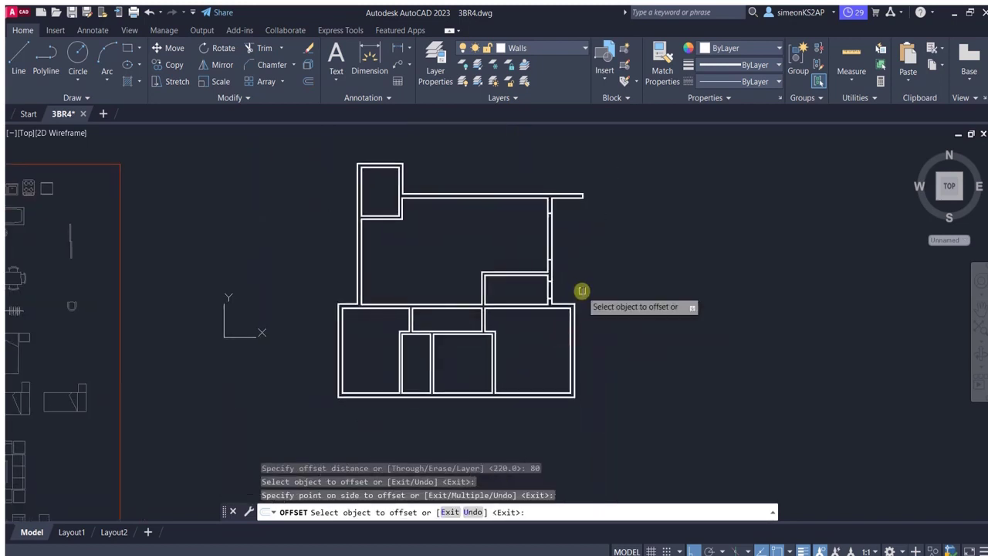
key("Escape")
scroll(510, 273, "up", 2)
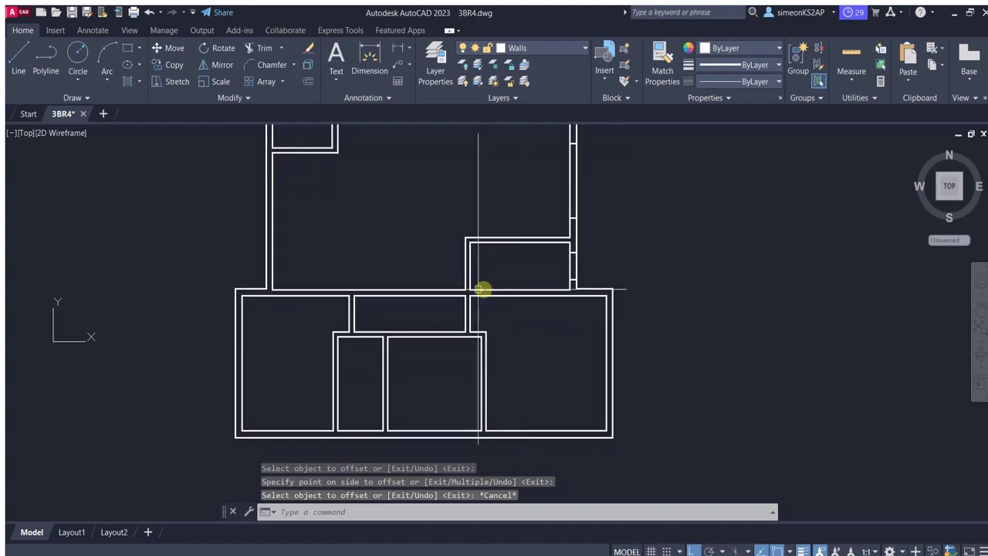
scroll(469, 290, "down", 2)
scroll(477, 309, "up", 3)
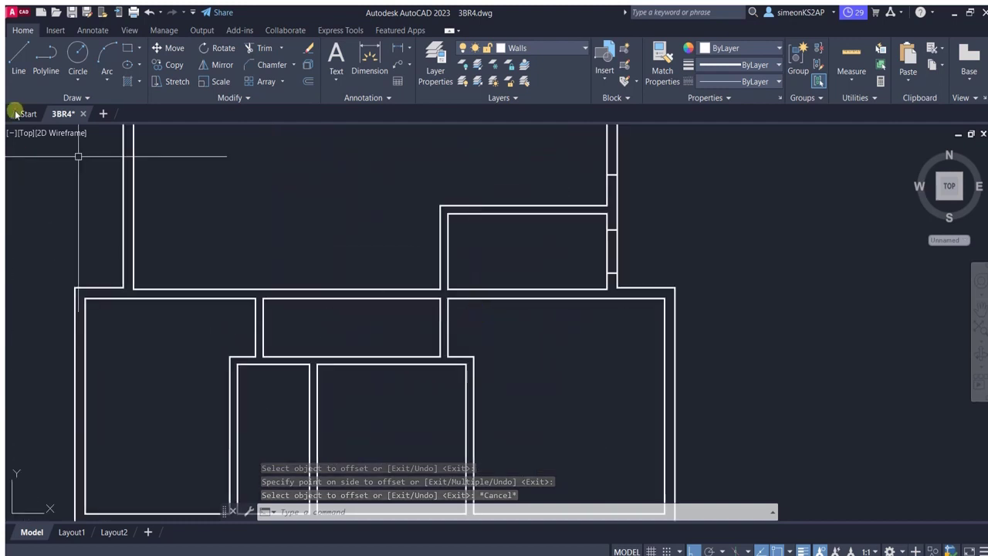
Step: Draw a jamb line across the interior wall 10 units below the corner and trim the wall piece
left_click(46, 59)
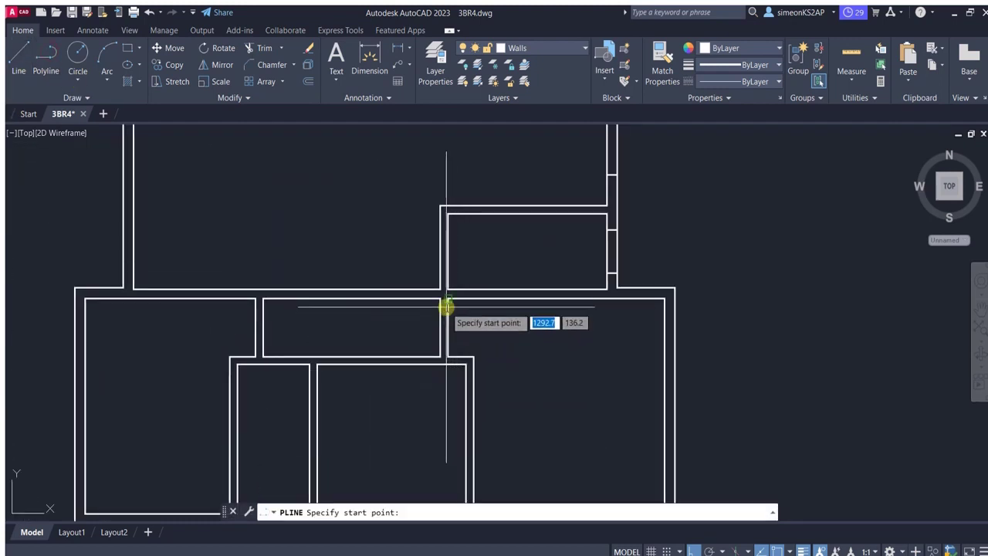
scroll(446, 309, "up", 3)
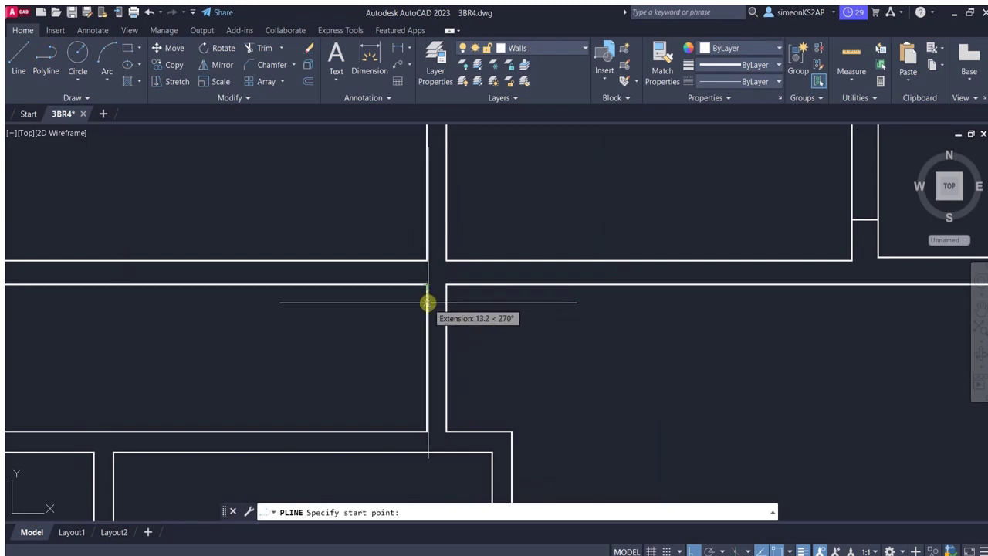
type("10")
key("Return")
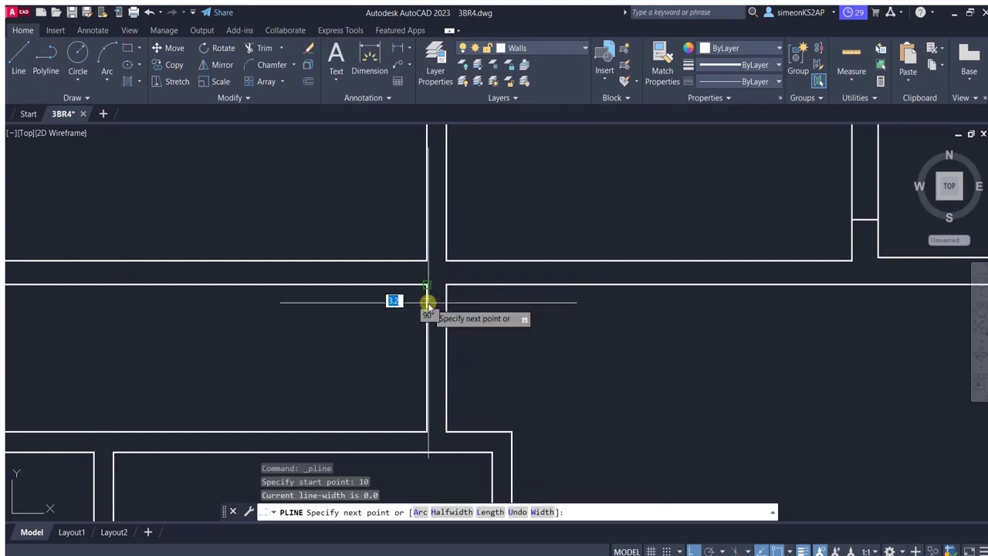
left_click(476, 308)
key("Escape")
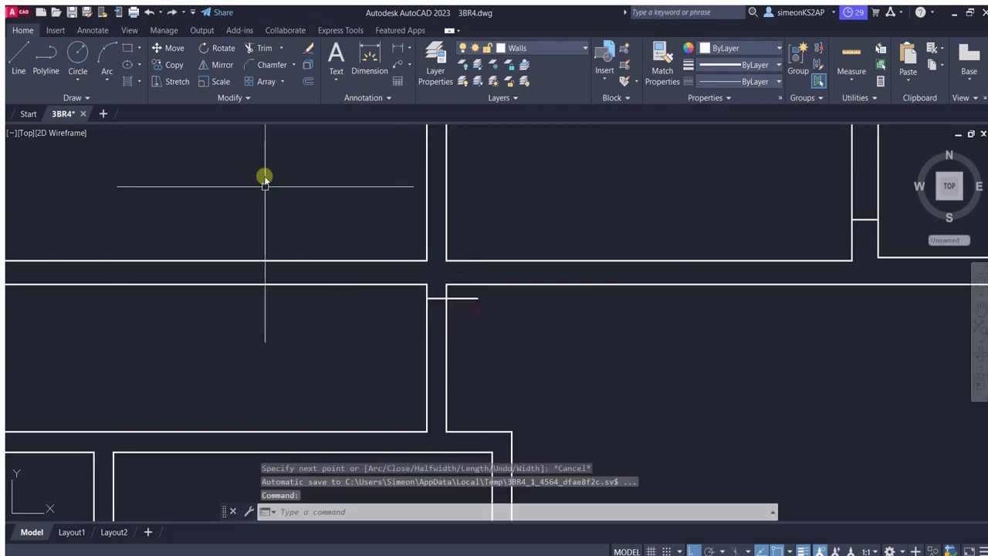
left_click(264, 48)
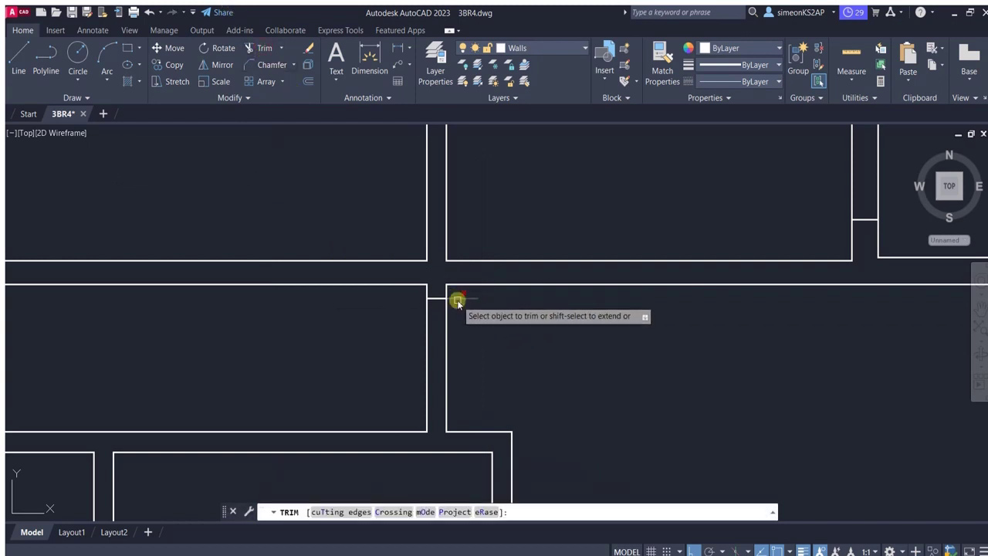
left_click(457, 298)
Step: Offset the jamb line 80 units along the wall to form the opening's other side
left_click(309, 81)
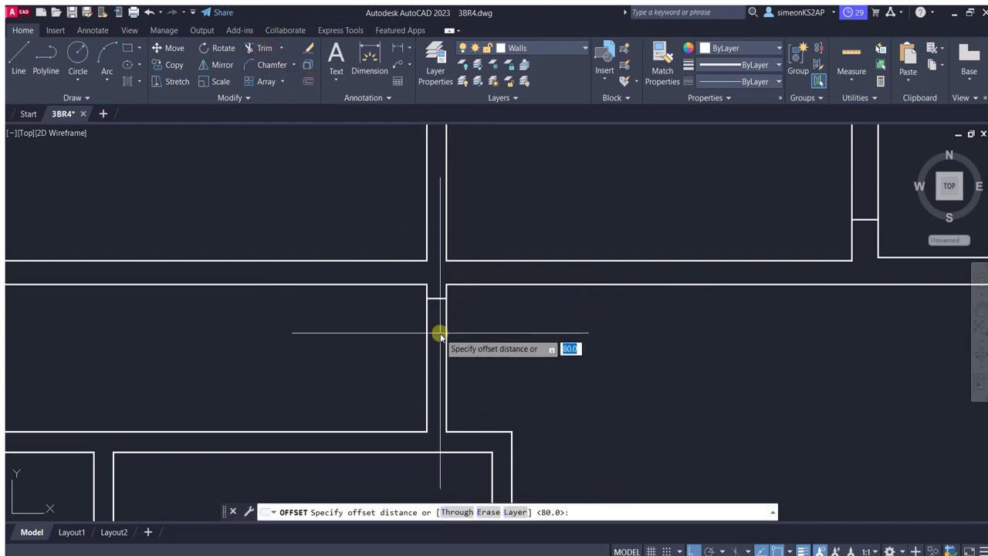
key("Return")
left_click(446, 325)
left_click(494, 384)
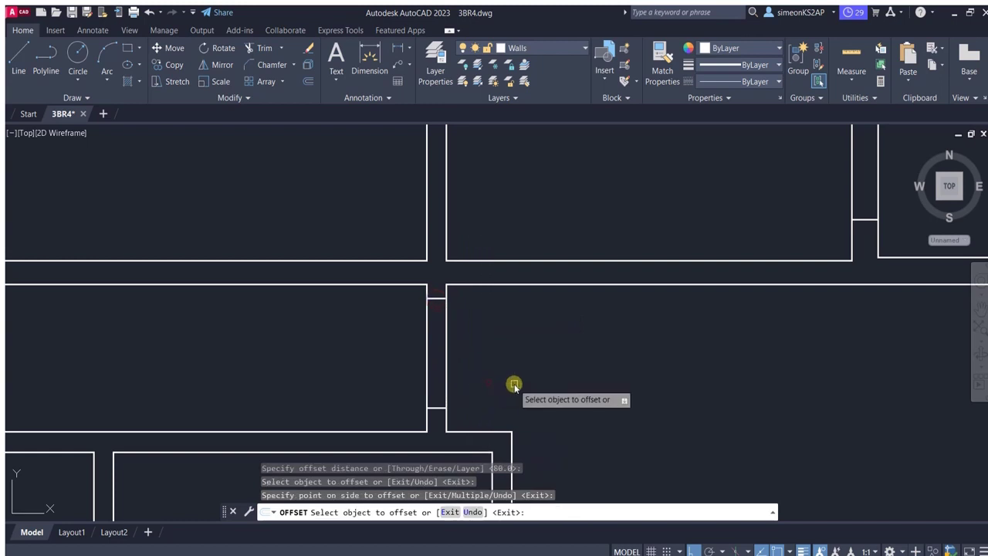
scroll(486, 363, "down", 4)
scroll(352, 335, "up", 2)
middle_click_drag(352, 335, 407, 336)
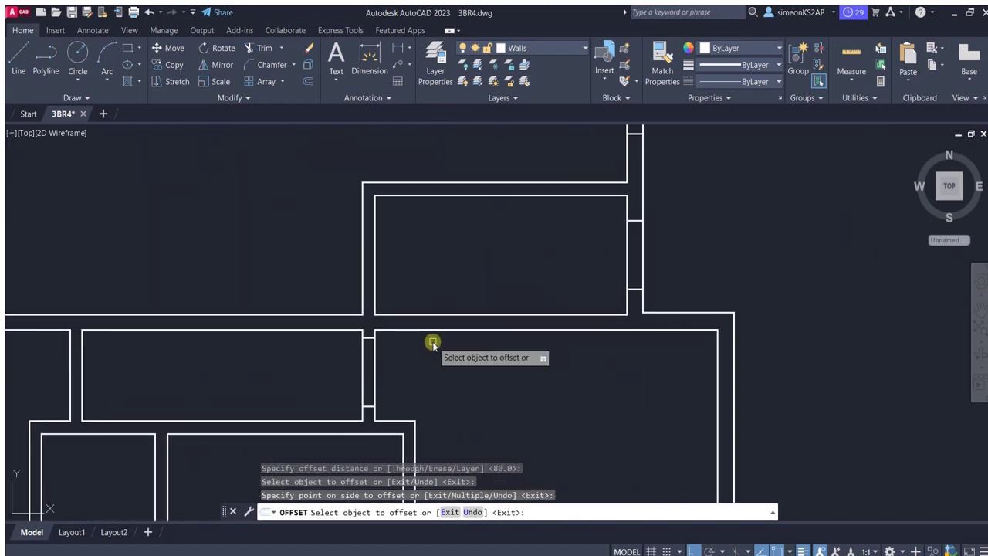
left_click(48, 50)
Step: Draw a jamb line across the horizontal wall 10 units from the corner and trim the wall lines
scroll(387, 328, "up", 5)
type("10")
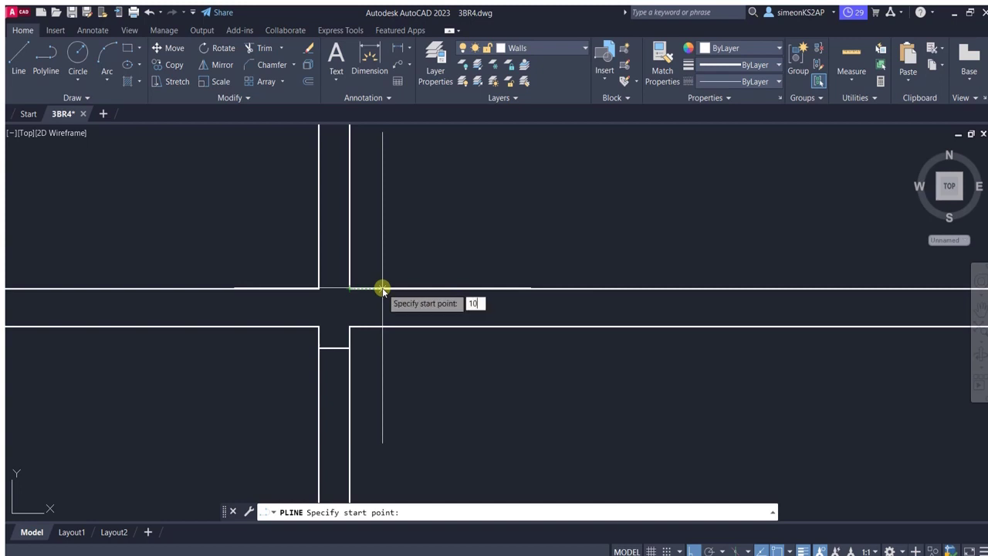
key("Return")
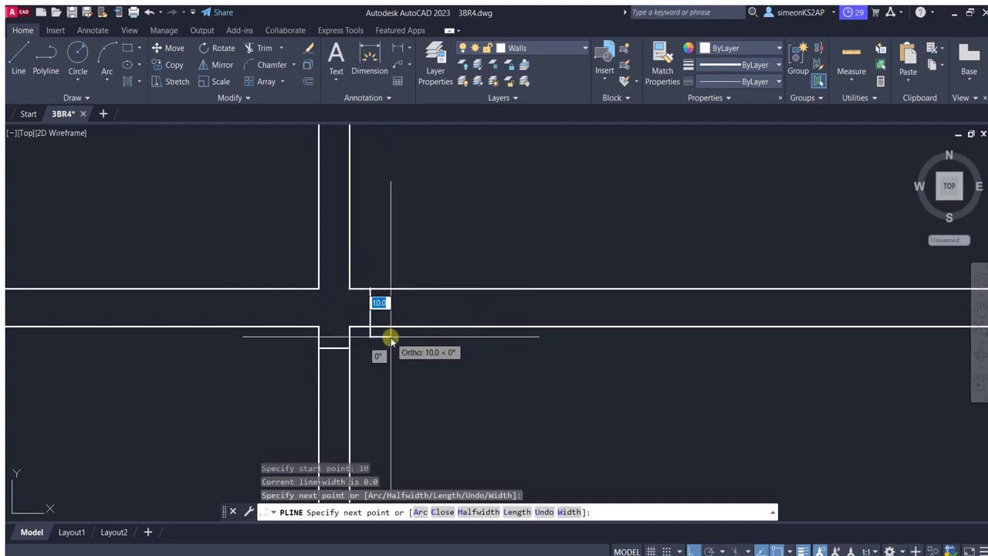
key("Escape")
left_click(264, 47)
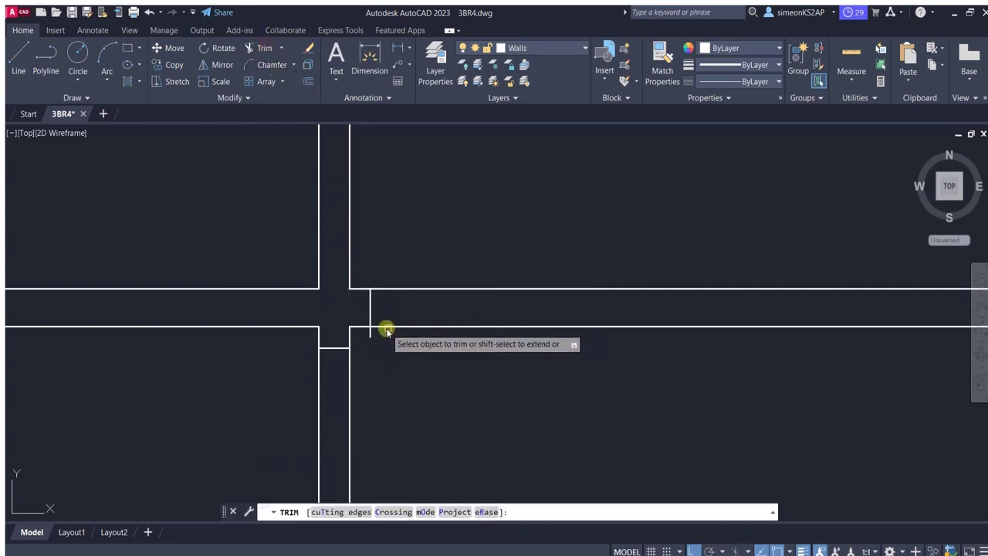
key("Escape")
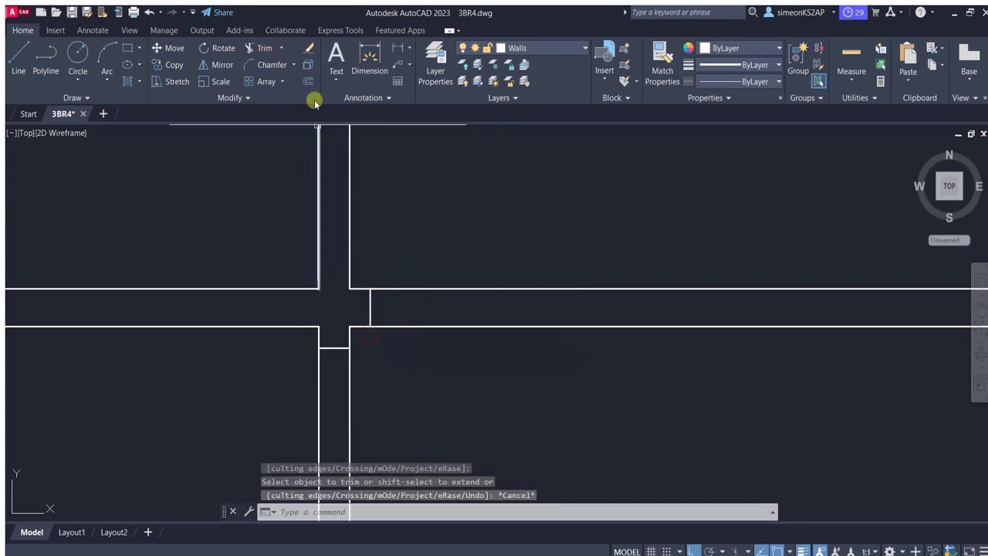
Step: Offset the jamb line 80 units to complete the door opening
left_click(308, 84)
key("Return")
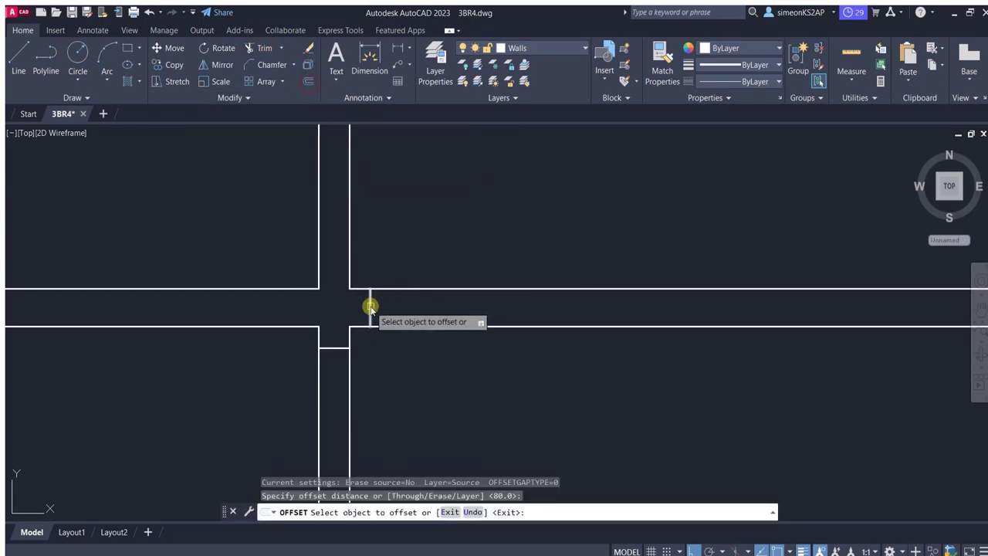
left_click(371, 307)
left_click(536, 394)
scroll(536, 394, "down", 5)
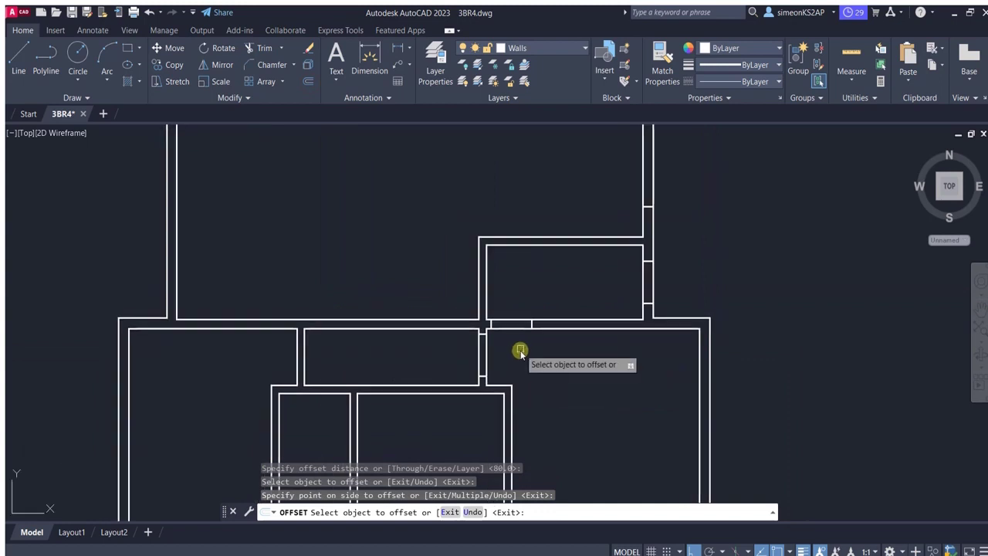
key("Escape")
middle_click_drag(440, 342, 436, 299)
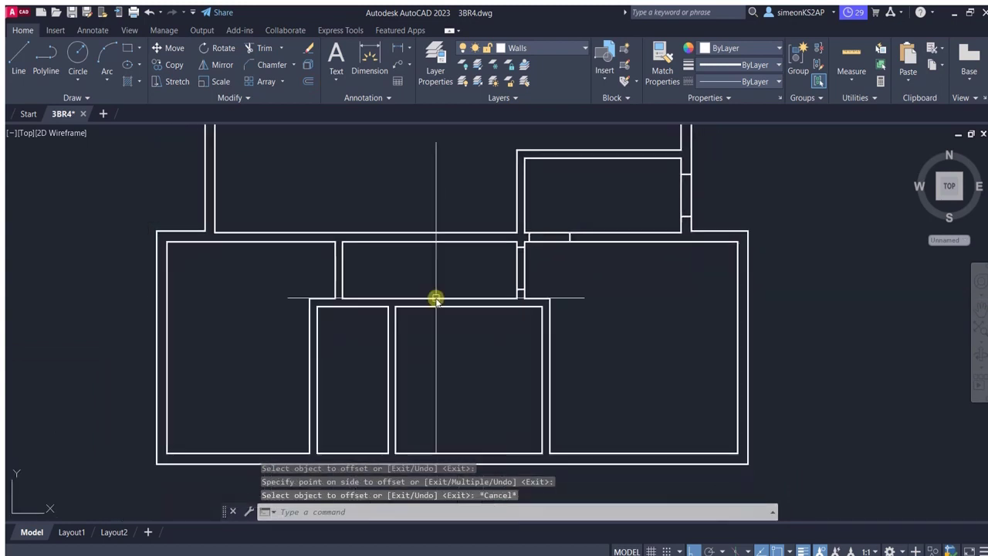
Step: Draw a jamb line 10 units from the corner on the central room's lower wall and trim it
scroll(448, 316, "up", 1)
scroll(450, 328, "down", 1)
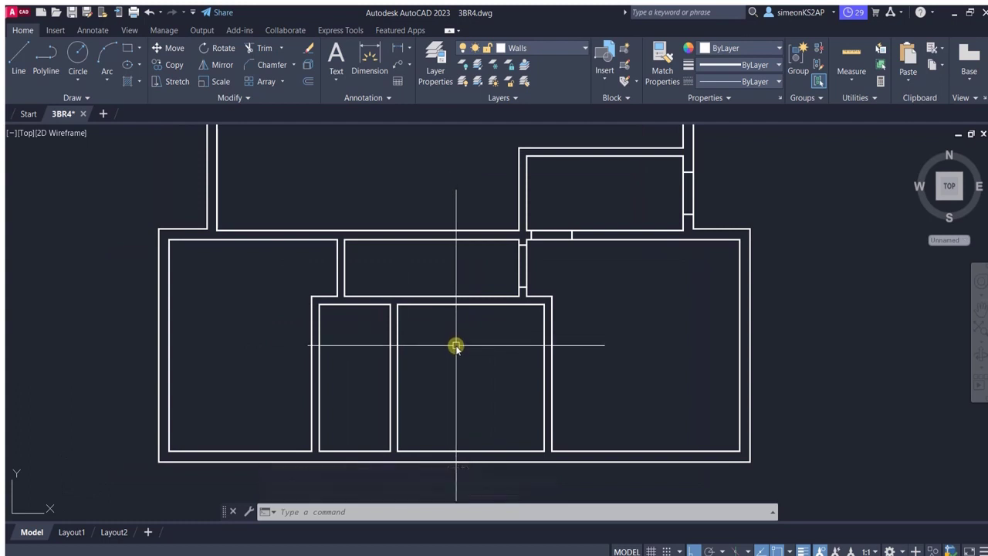
middle_click_drag(328, 273, 393, 282)
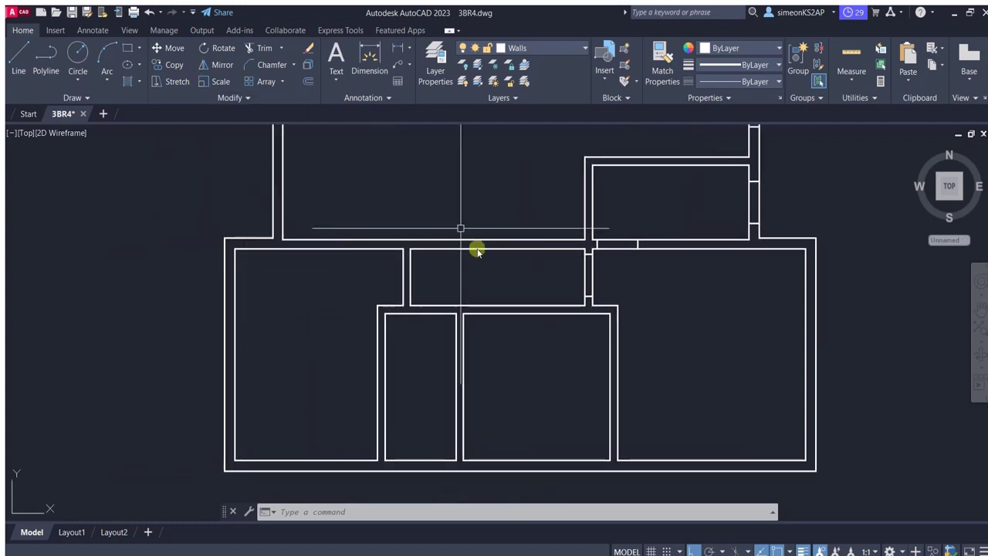
scroll(531, 369, "up", 2)
left_click(44, 54)
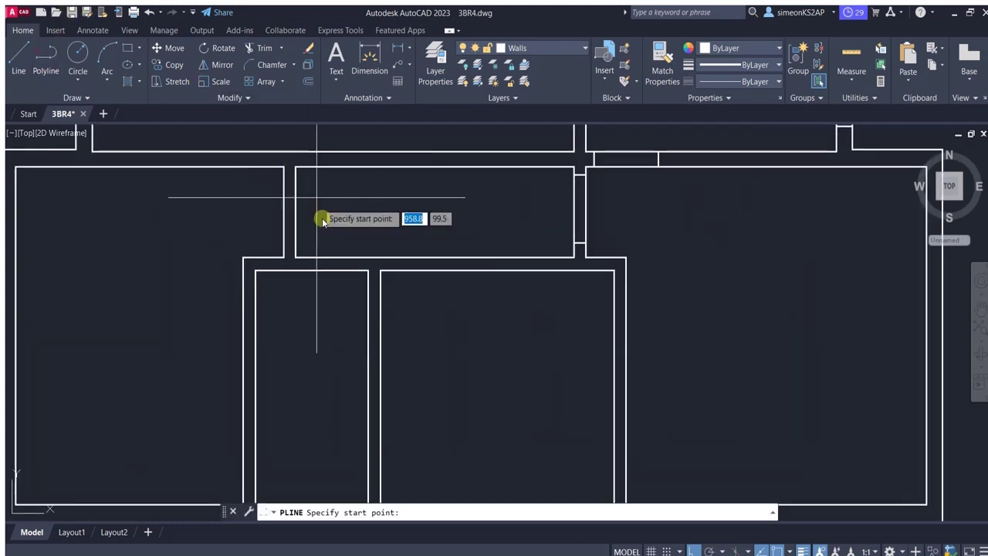
middle_click_drag(479, 234, 479, 305)
scroll(401, 276, "down", 2)
middle_click_drag(401, 276, 464, 294)
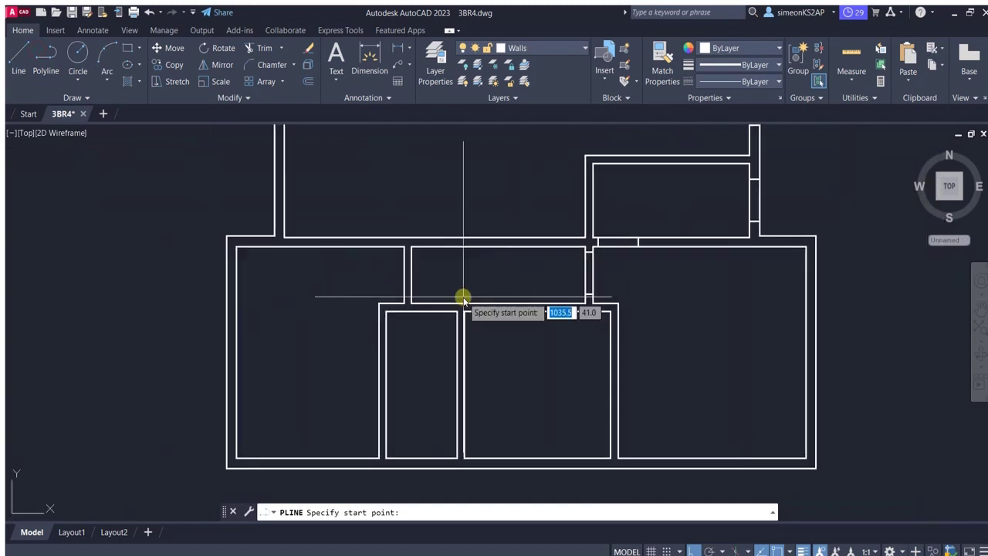
scroll(551, 322, "up", 1)
scroll(567, 339, "down", 1)
middle_click_drag(568, 340, 499, 309)
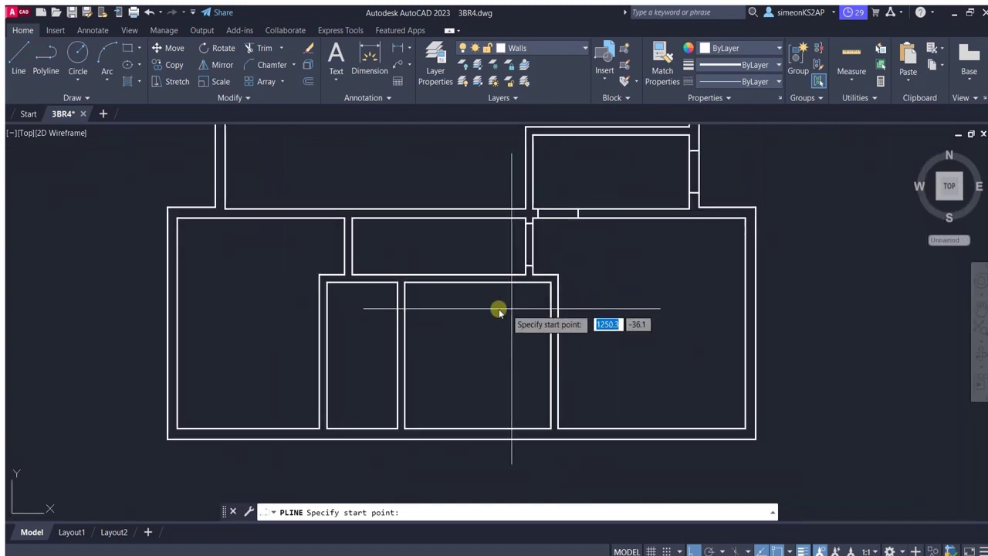
scroll(465, 286, "up", 4)
type("10")
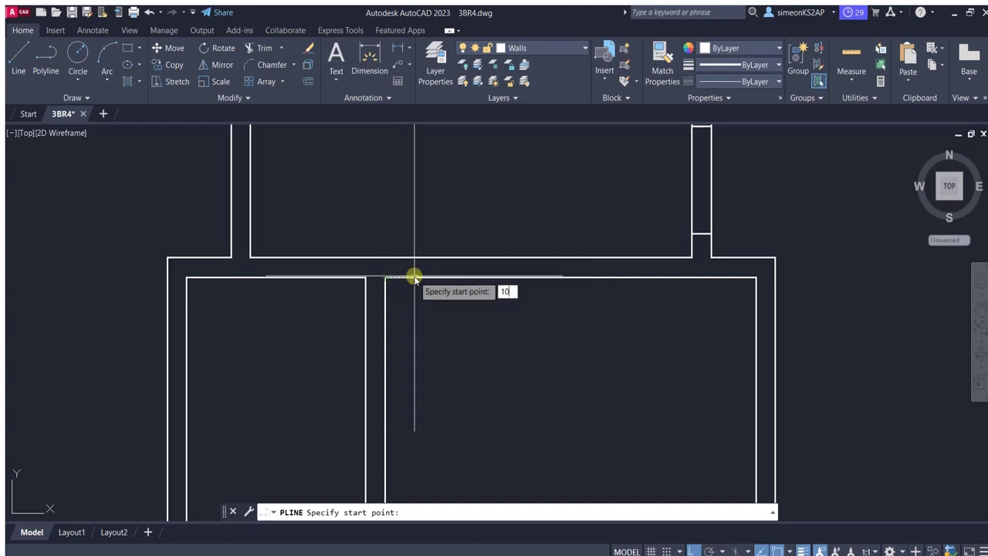
key("Return")
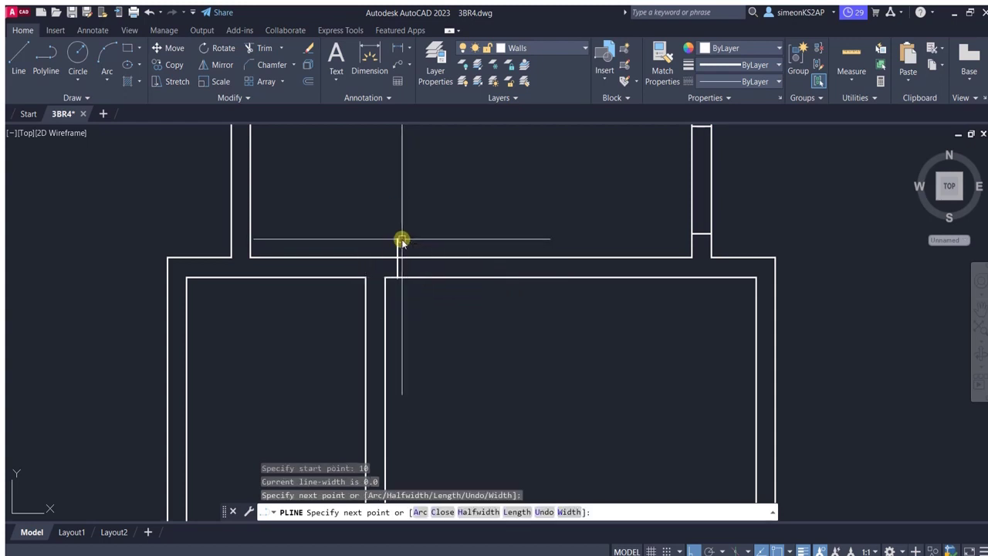
key("Escape")
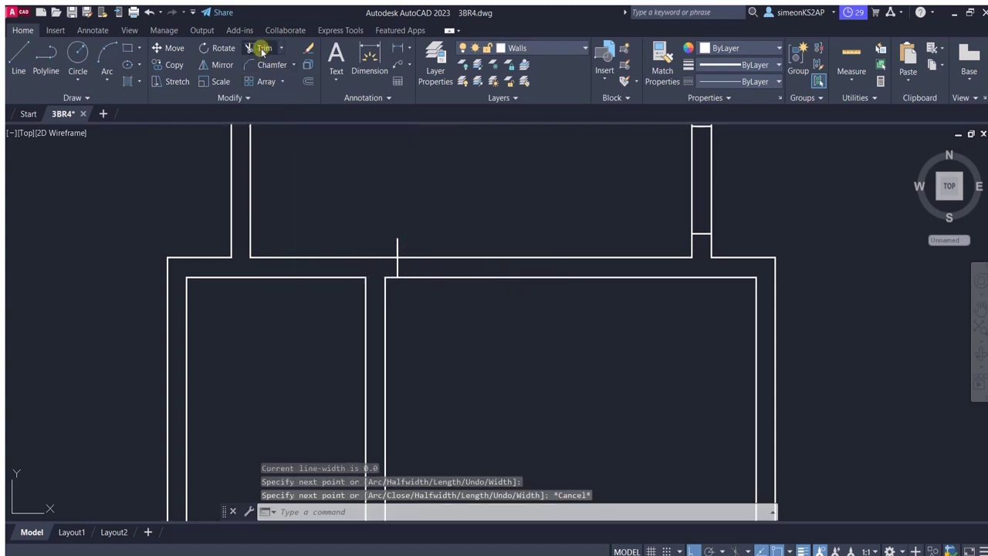
left_click(263, 49)
key("Escape")
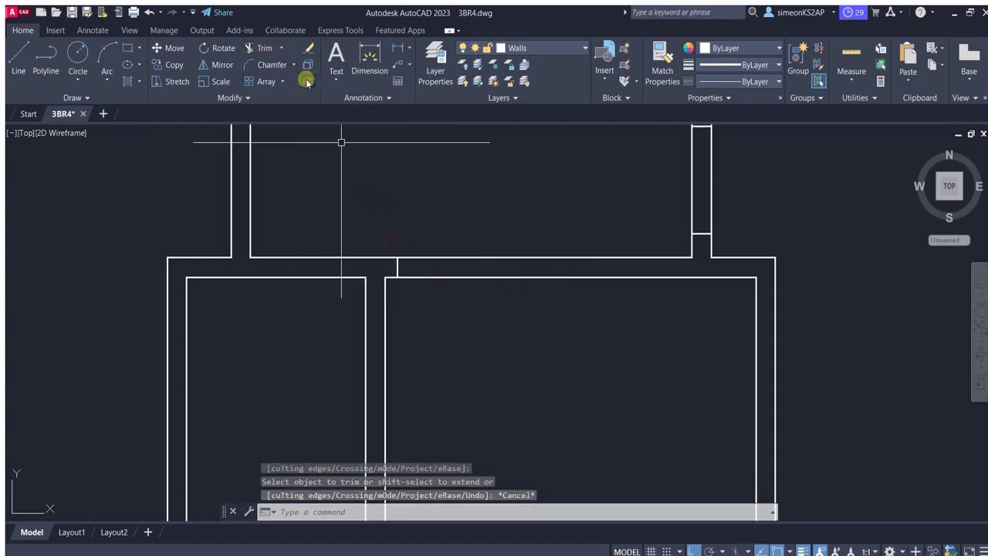
Step: Offset the jamb 80 units to the right to complete the door opening
left_click(307, 81)
key("Return")
left_click(400, 265)
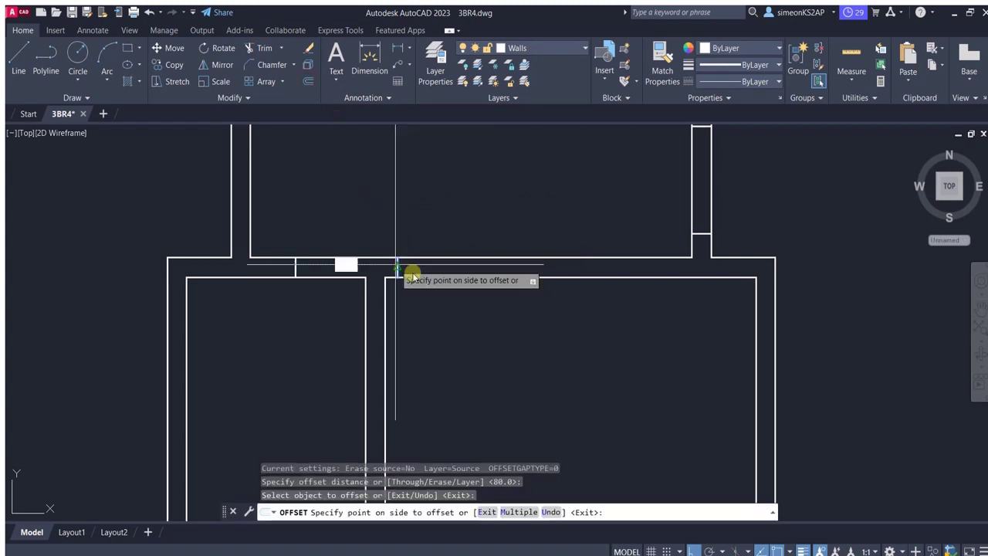
left_click(478, 312)
scroll(441, 320, "down", 2)
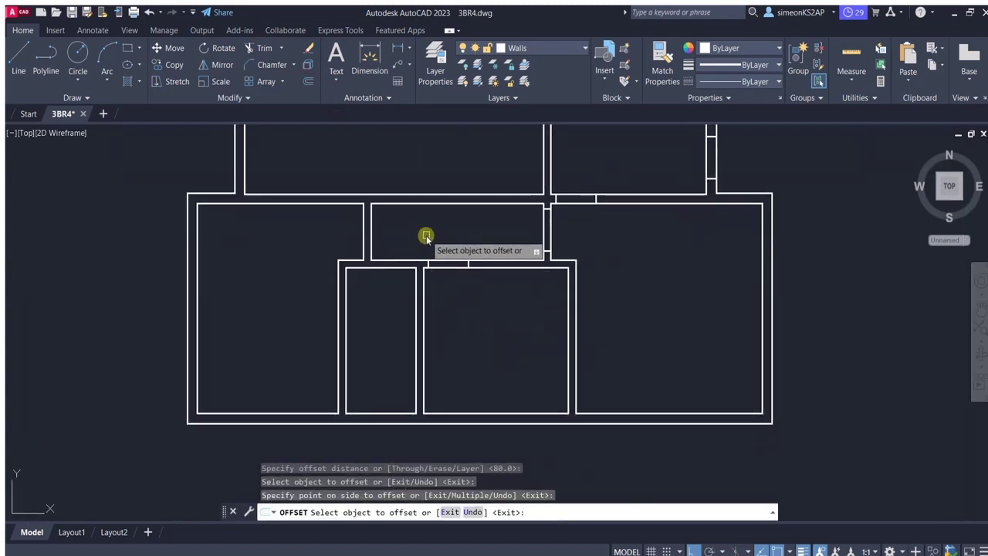
right_click(426, 236)
key("Escape")
key("Escape")
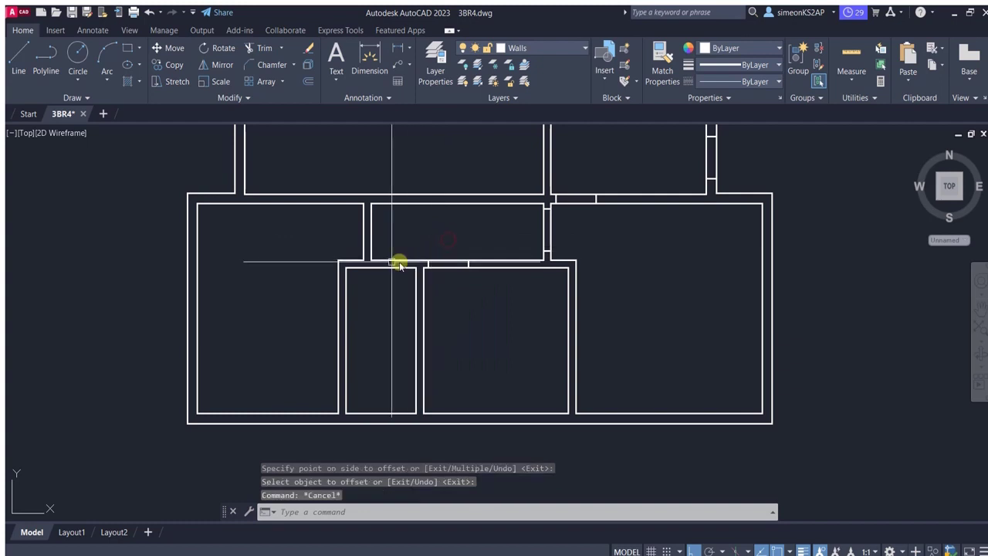
scroll(392, 262, "up", 2)
mouse_move(400, 288)
middle_mouse_down()
mouse_move(407, 239)
mouse_move(411, 278)
middle_mouse_up()
scroll(408, 239, "down", 2)
scroll(408, 239, "up", 1)
scroll(407, 239, "up", 1)
scroll(408, 239, "down", 1)
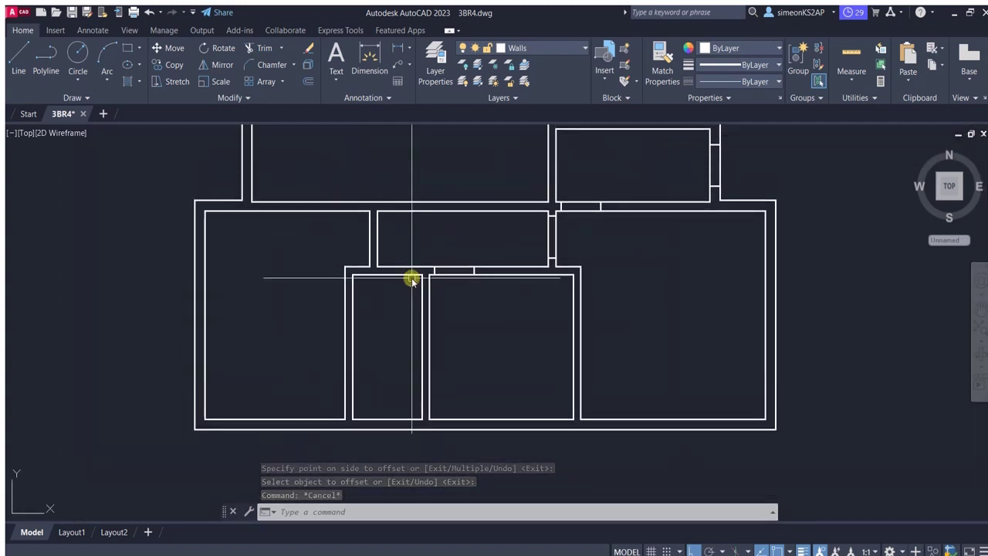
scroll(410, 278, "up", 1)
scroll(409, 263, "up", 1)
Step: Draw a short jamb line 10 units from the corner on the wall above the lower-left room
left_click(46, 60)
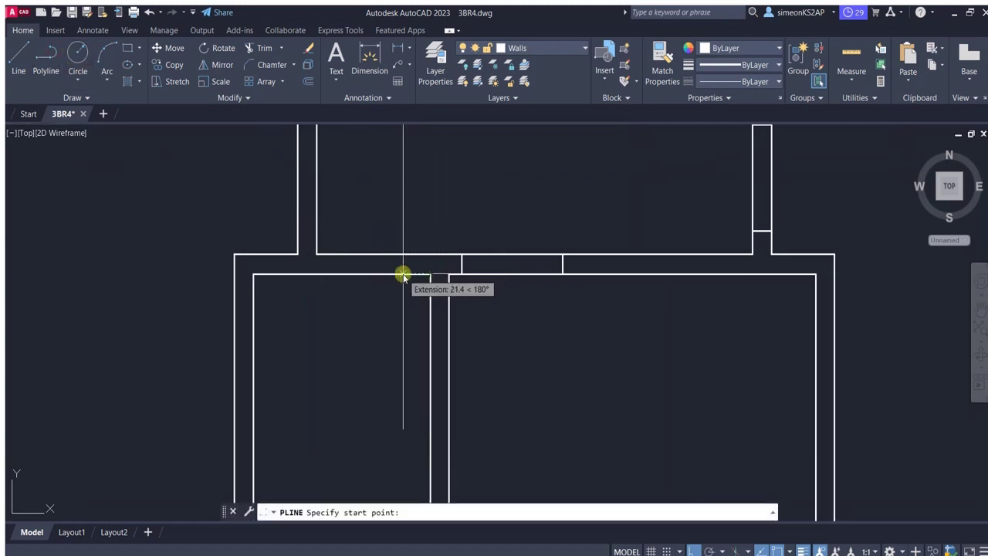
type("10")
key("Return")
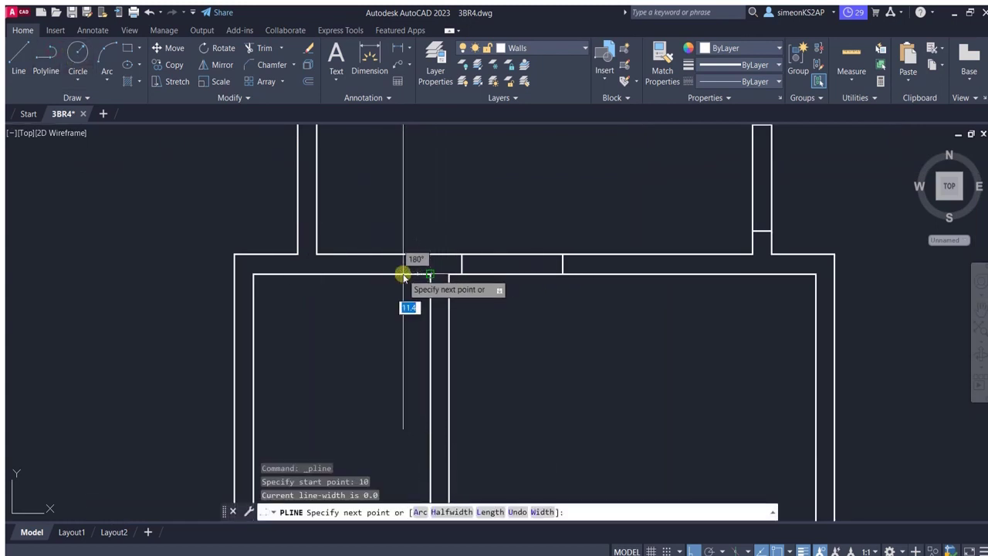
left_click(418, 204)
key("Escape")
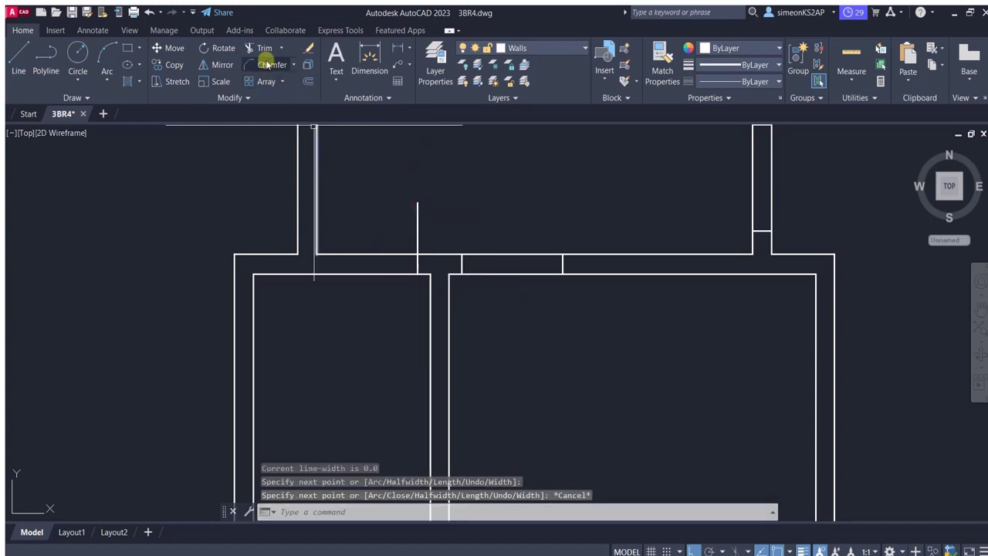
left_click(259, 49)
key("Escape")
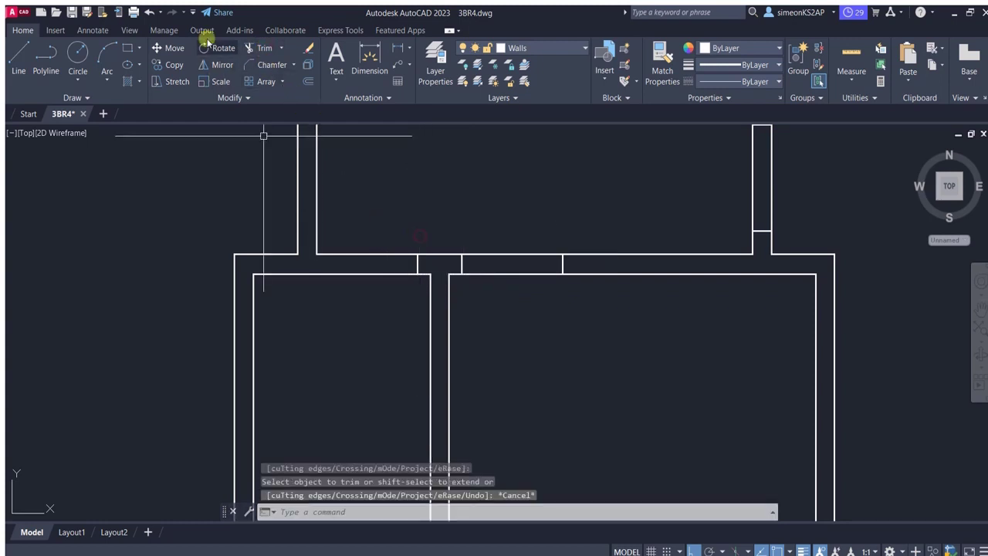
Step: Abandon the default 80 offset and set the offset distance to 75
left_click(309, 82)
key("Return")
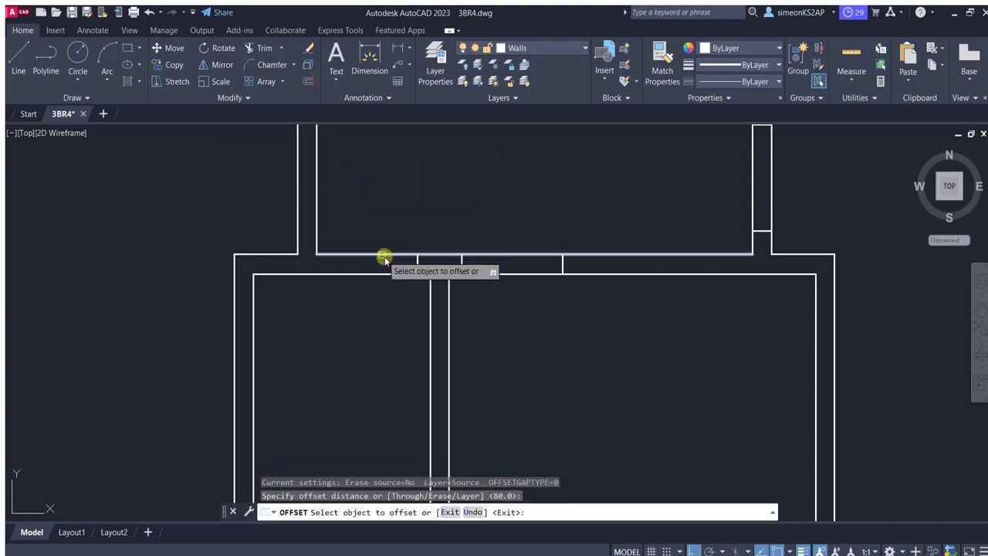
left_click(417, 261)
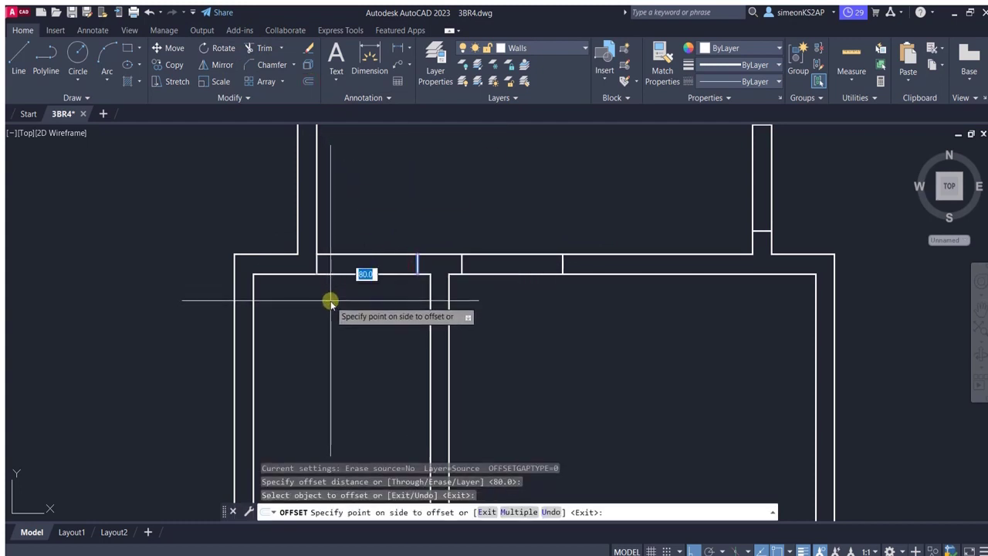
key("Escape")
scroll(421, 179, "down", 2)
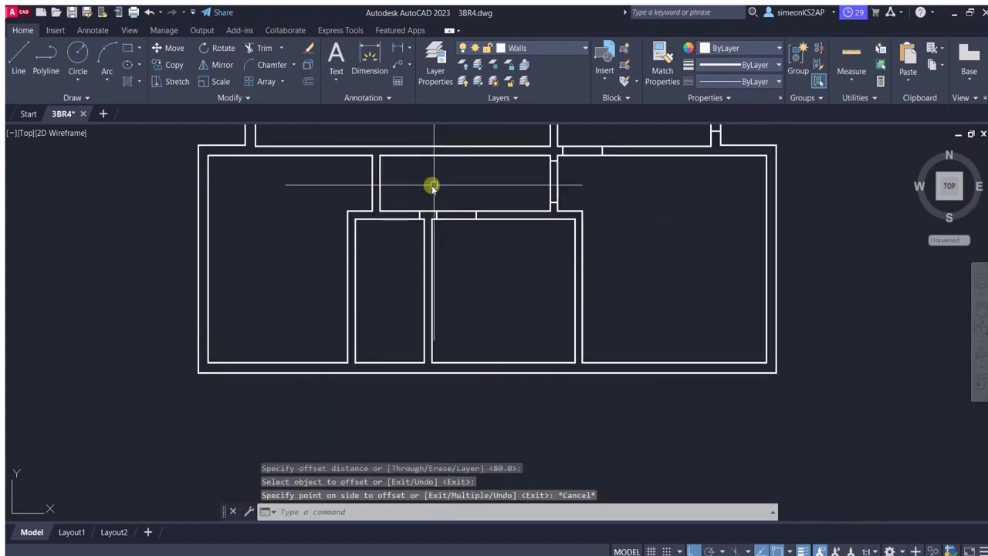
middle_click_drag(432, 186, 415, 245)
scroll(415, 245, "up", 4)
left_click(309, 82)
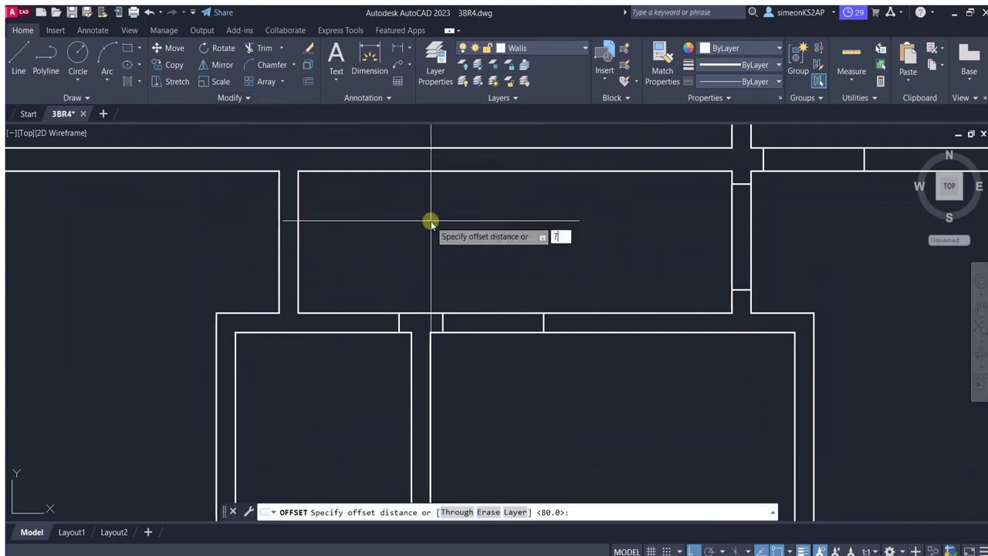
type("75")
key("Return")
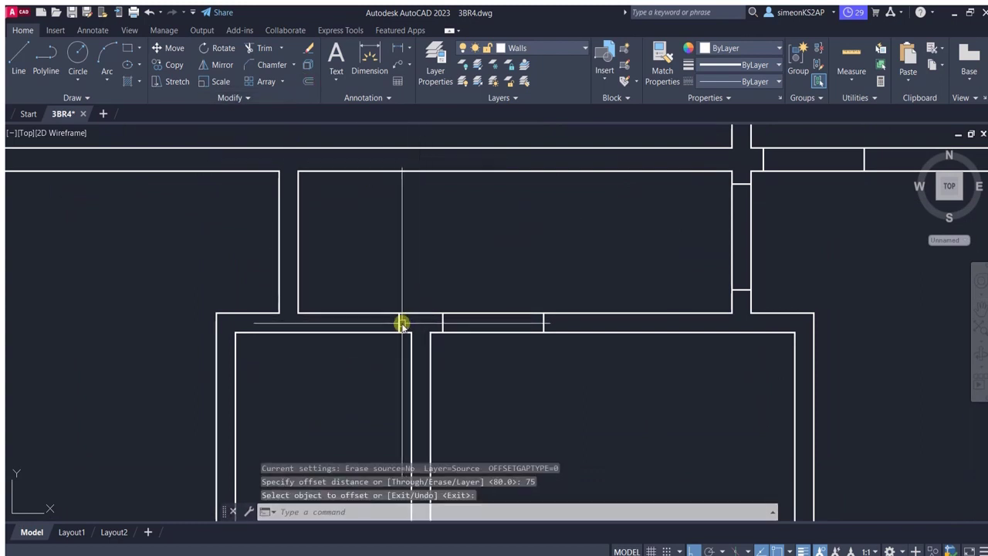
Step: Copy the jamb line 75 units along the wall to form the door opening
scroll(417, 235, "down", 3)
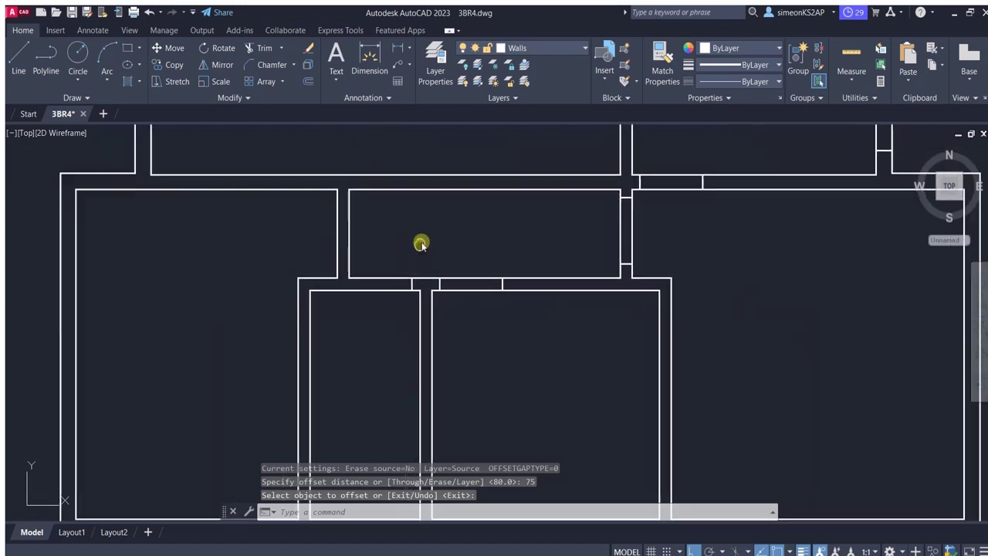
left_click(308, 80)
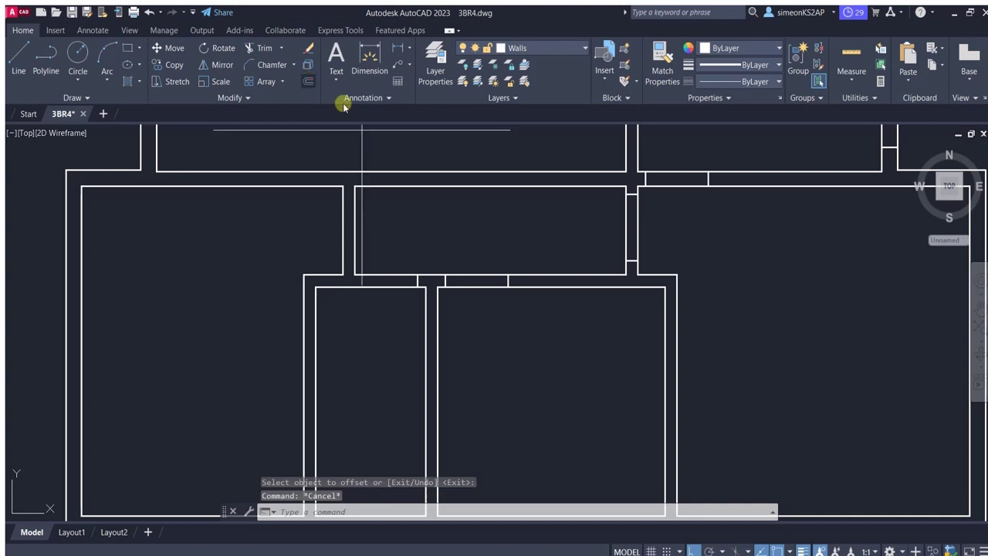
key("Return")
scroll(413, 283, "up", 3)
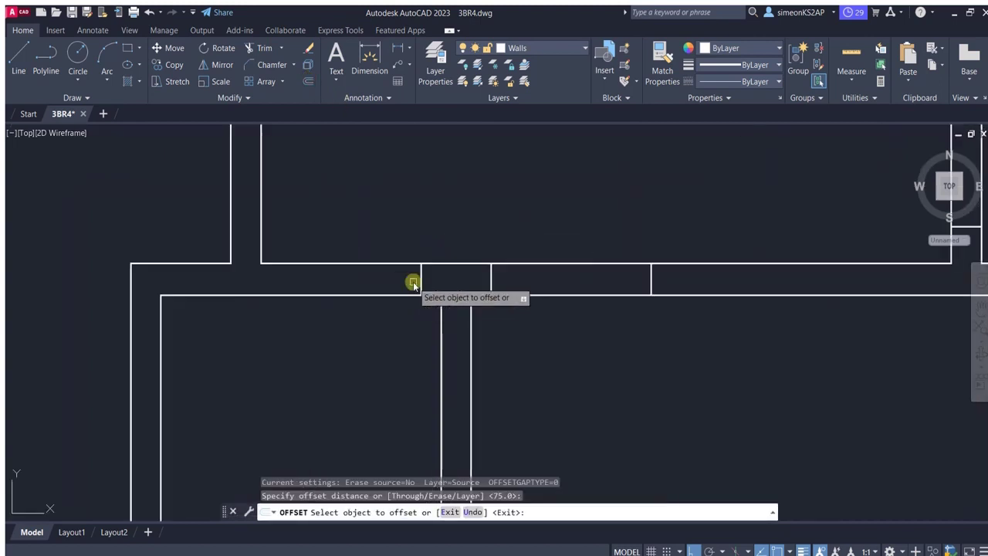
left_click(421, 281)
left_click(327, 323)
scroll(324, 338, "down", 2)
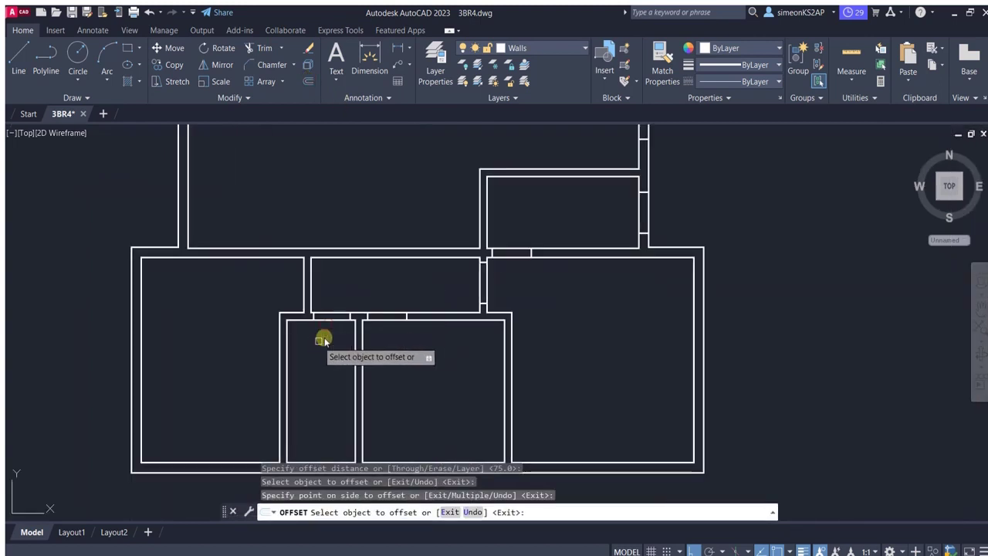
scroll(349, 285, "up", 1)
key("Escape")
scroll(349, 284, "up", 3)
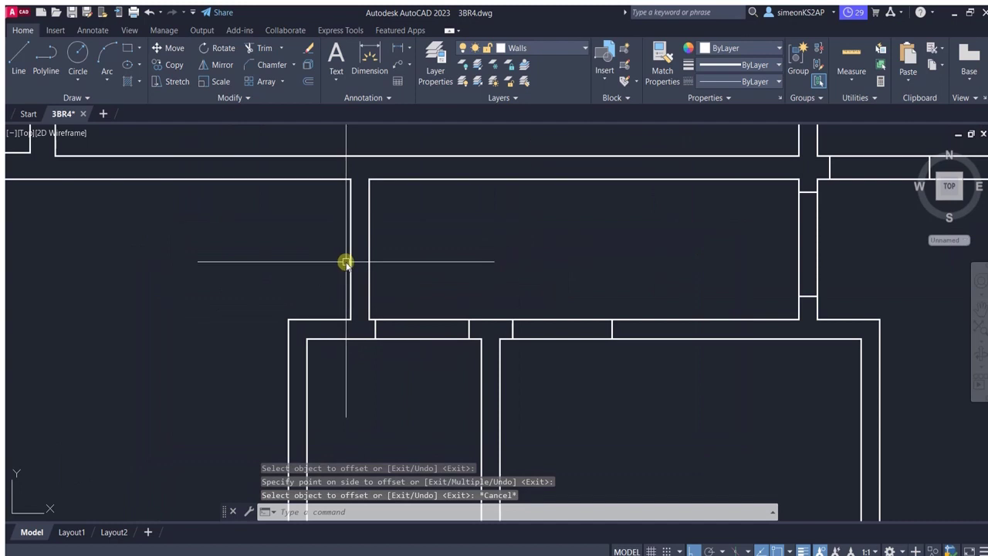
Step: Draw a short jamb line 10 units from the corner on the central room's left wall
left_click(46, 62)
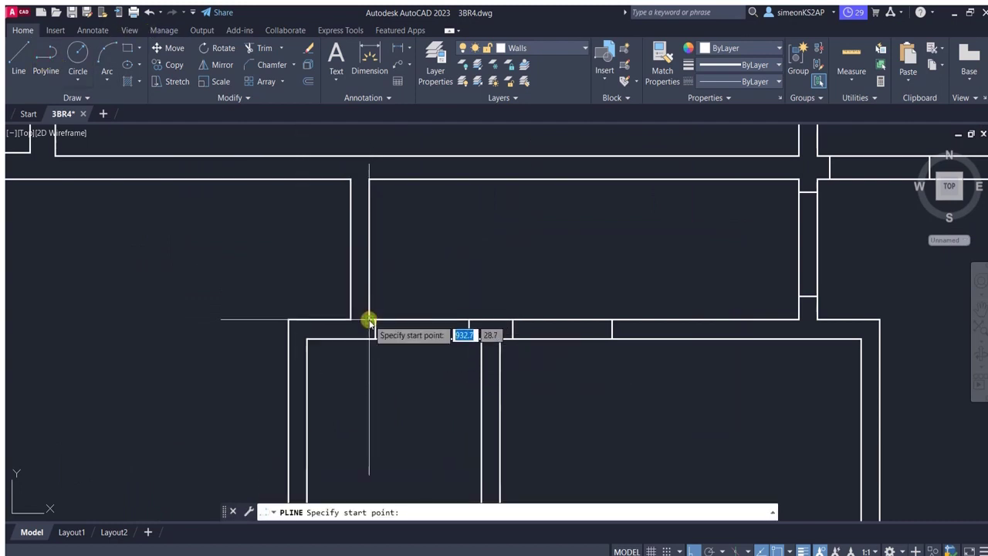
key("Escape")
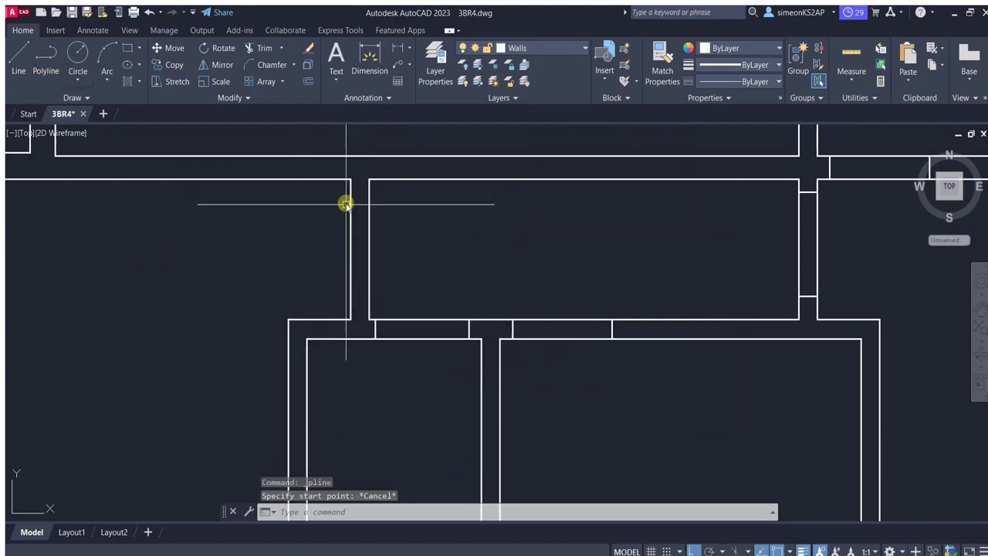
left_click(43, 51)
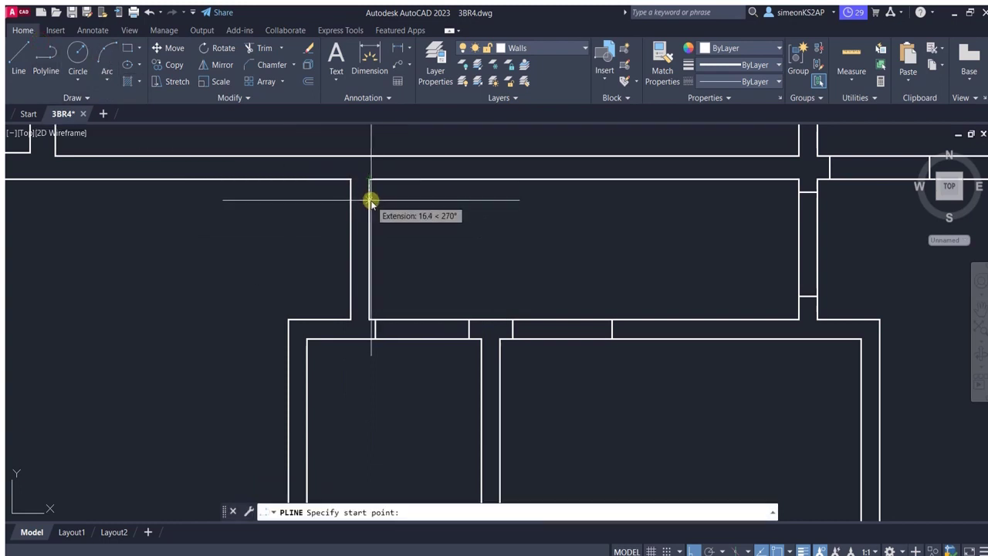
type("10")
key("Return")
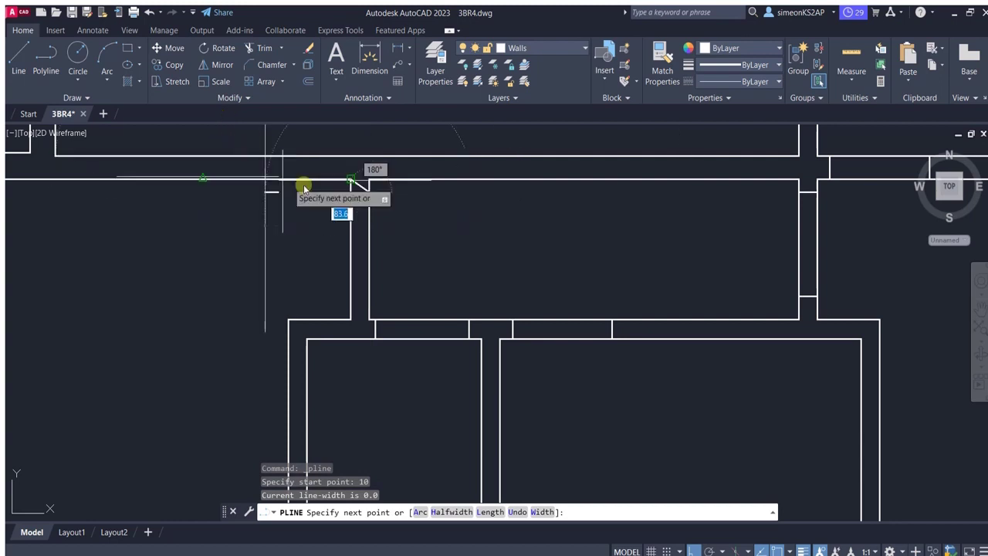
left_click(320, 200)
key("Escape")
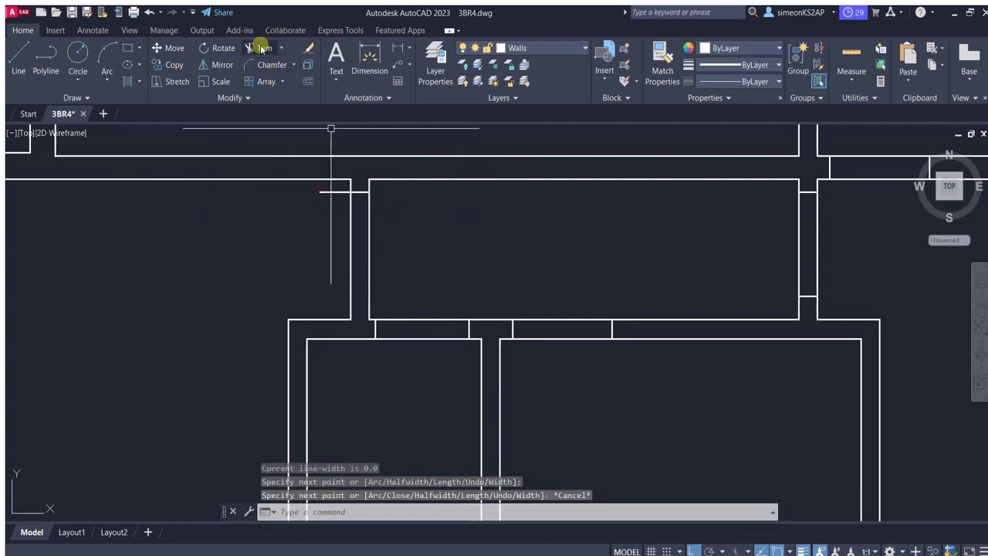
left_click(262, 48)
scroll(363, 206, "up", 2)
key("Escape")
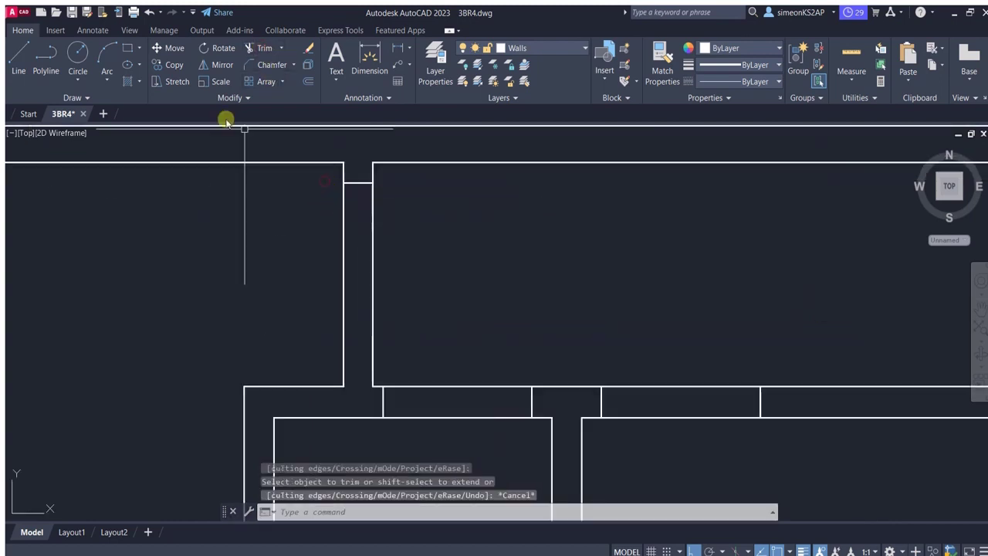
Step: Offset the new jamb 80 units along the wall to form the opening
left_click(307, 81)
type("80")
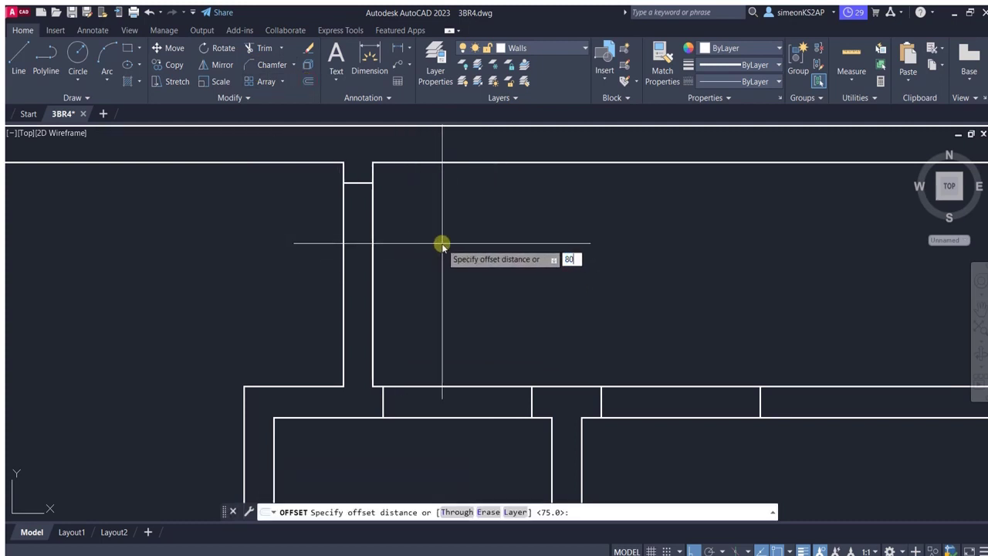
key("Return")
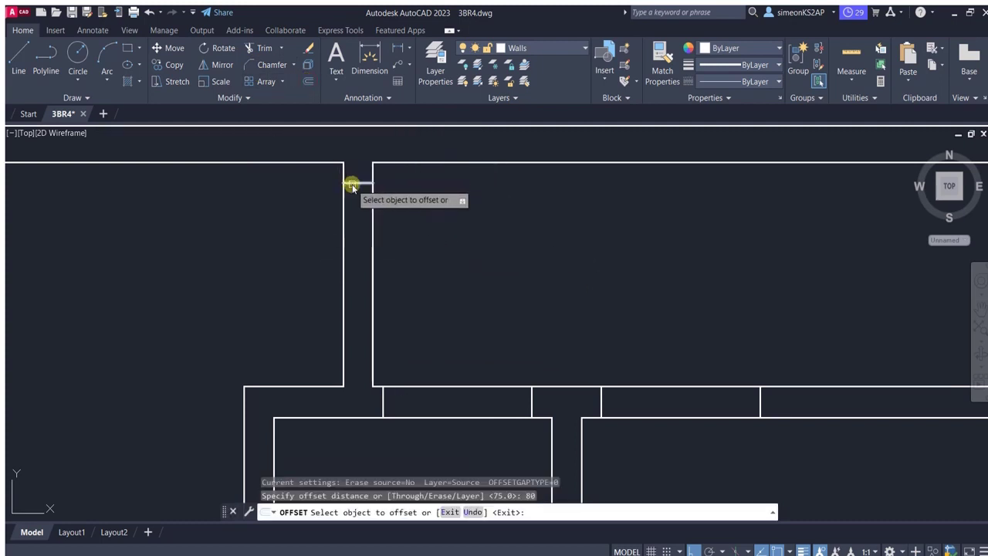
left_click(351, 185)
left_click(453, 292)
Step: Bring the central room's upper wall into view and begin a new polyline there
scroll(492, 304, "down", 3)
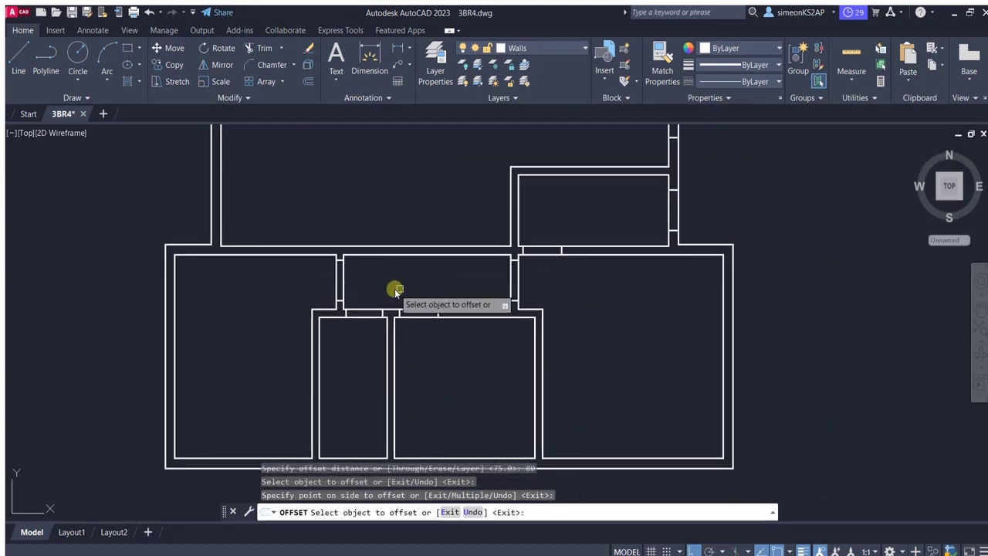
scroll(395, 289, "up", 3)
scroll(425, 283, "down", 2)
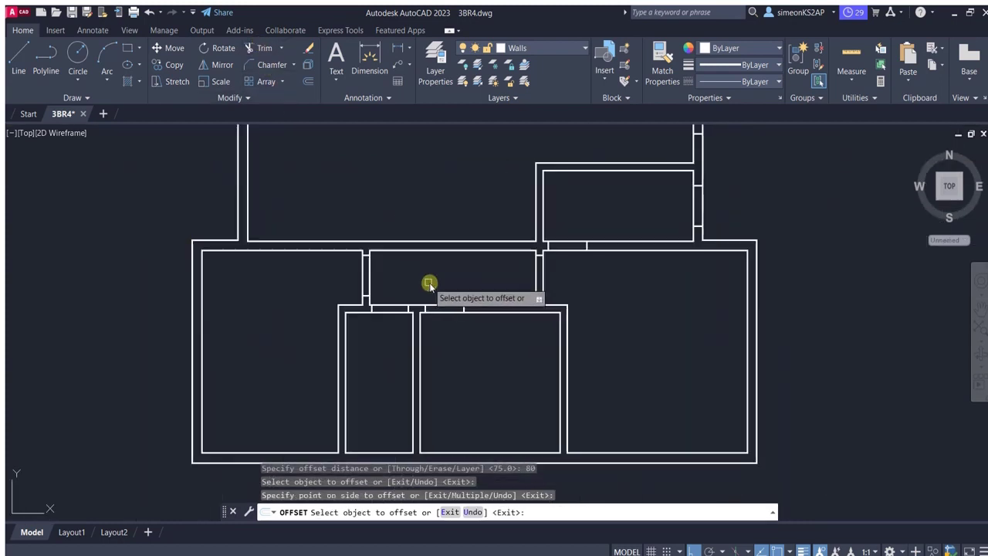
scroll(465, 273, "down", 2)
scroll(454, 361, "down", 2)
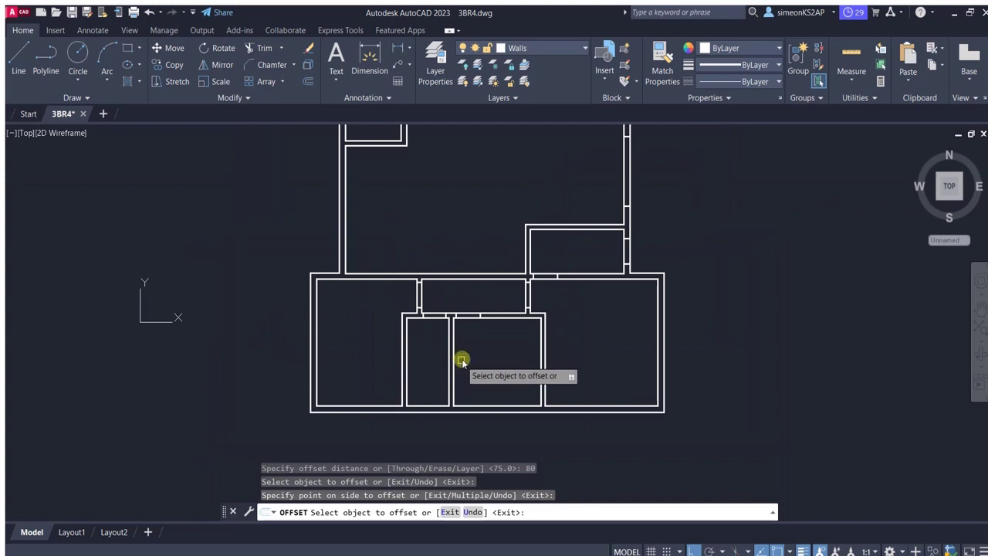
scroll(479, 293, "up", 1)
scroll(434, 317, "up", 2)
scroll(432, 323, "down", 1)
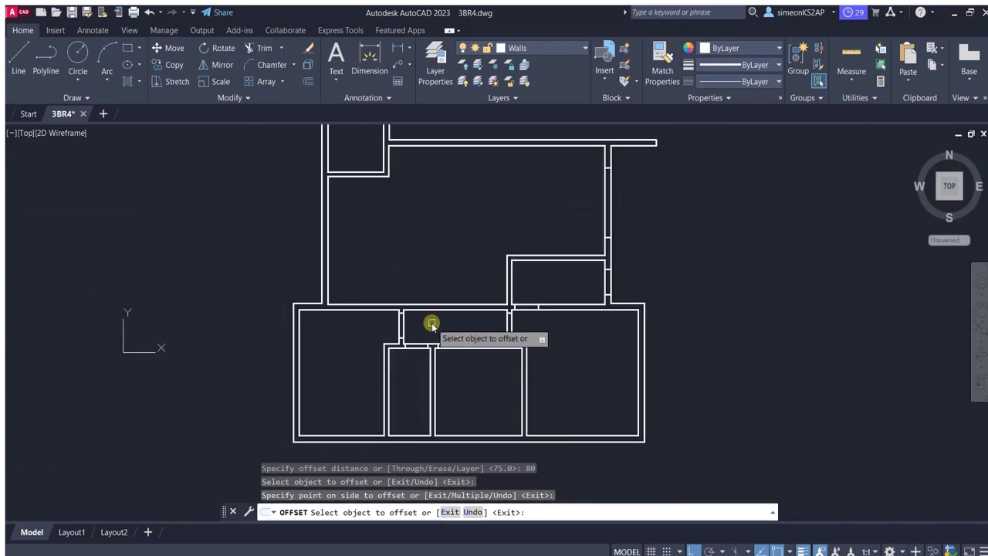
middle_click_drag(450, 275, 443, 301)
scroll(449, 352, "up", 2)
scroll(464, 351, "up", 1)
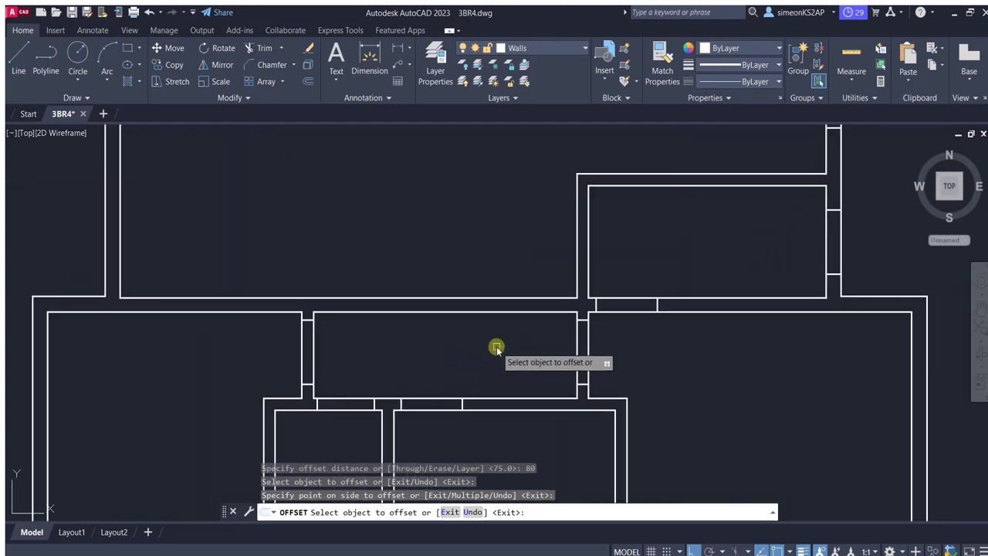
scroll(402, 293, "up", 1)
left_click(57, 55)
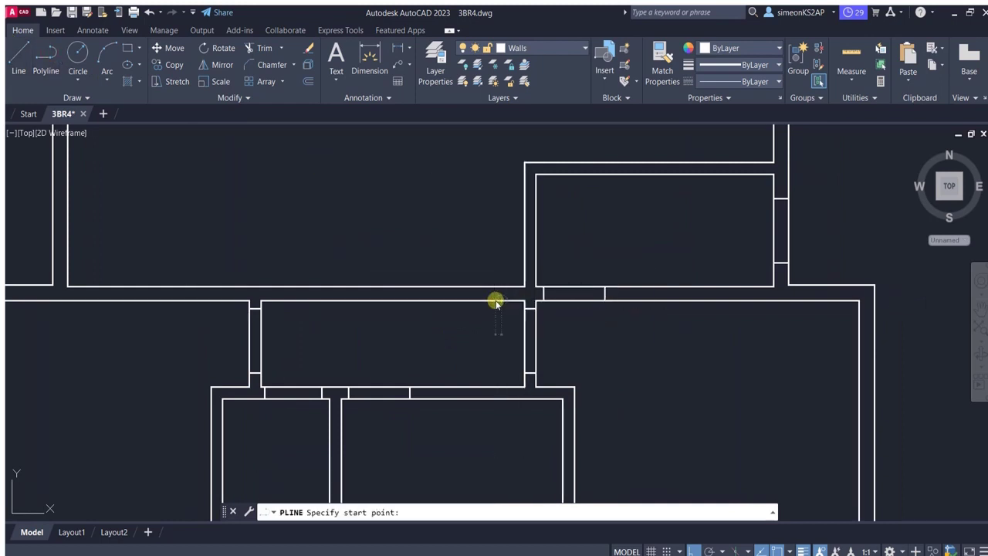
Step: Draw a short jamb 30 units along the wall and trim away the stray vertical segment
type("30")
key("Return")
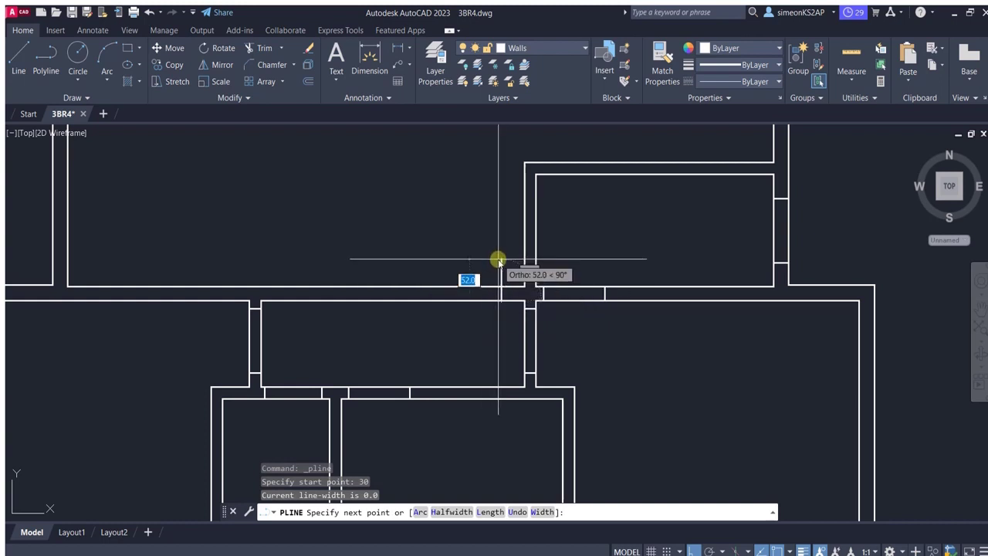
left_click(498, 260)
key("Return")
left_click(260, 46)
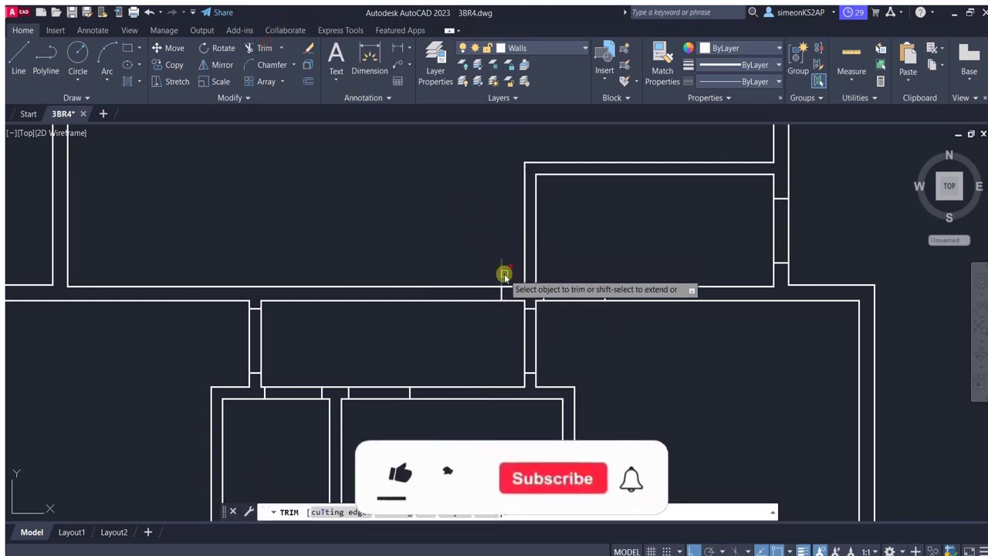
left_click(504, 274)
key("Return")
Step: Begin a 200-unit offset of the short wall segment, then cancel it
left_click(309, 82)
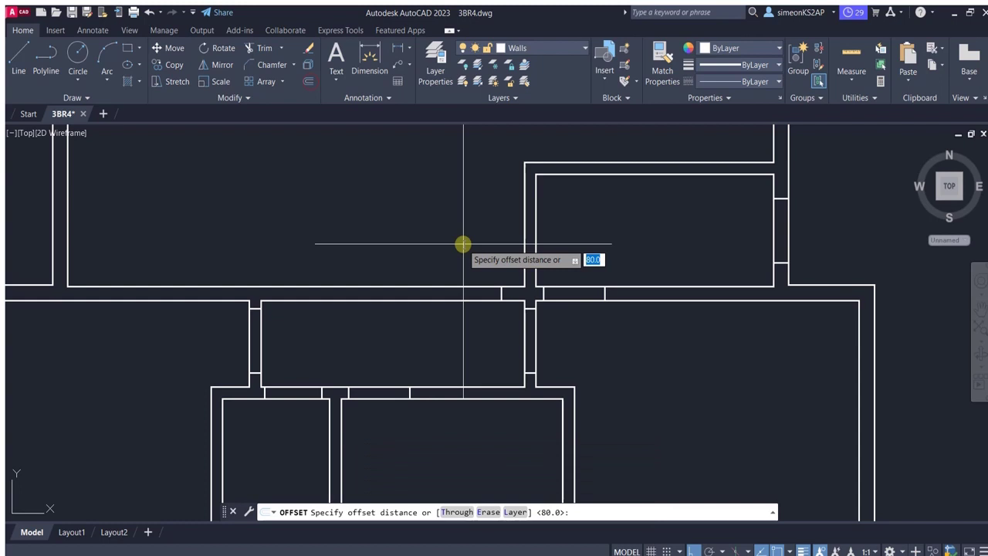
type("200")
key("Return")
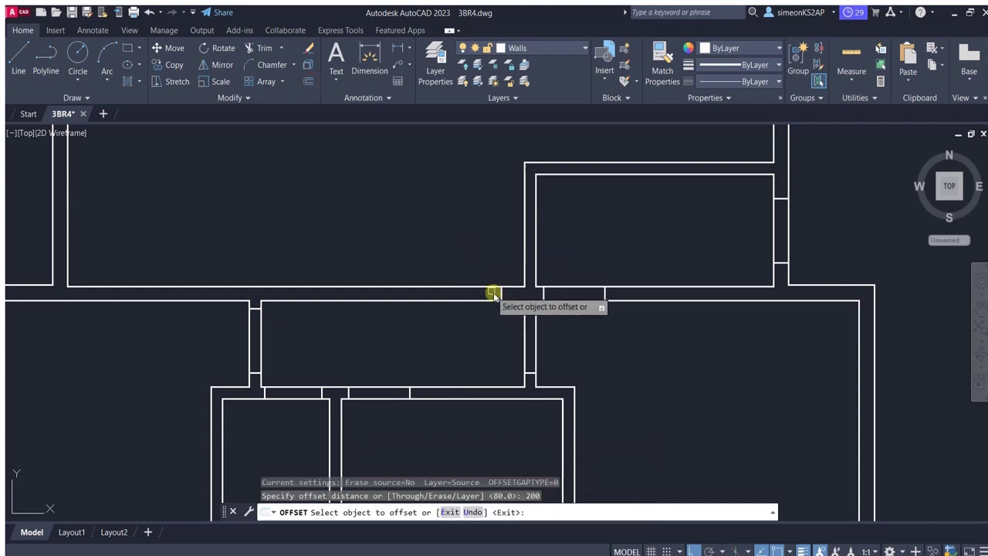
left_click(499, 292)
left_click(502, 290)
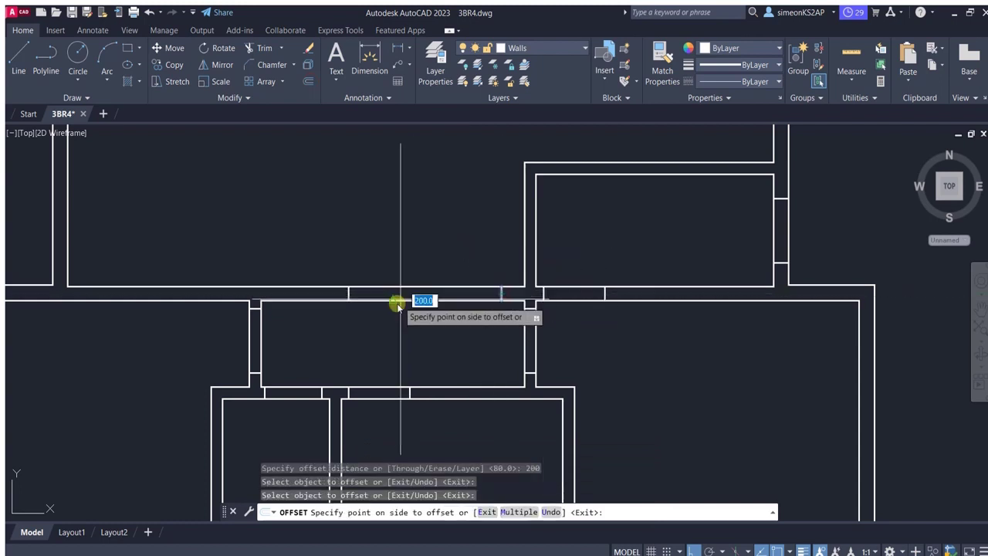
scroll(388, 323, "down", 4)
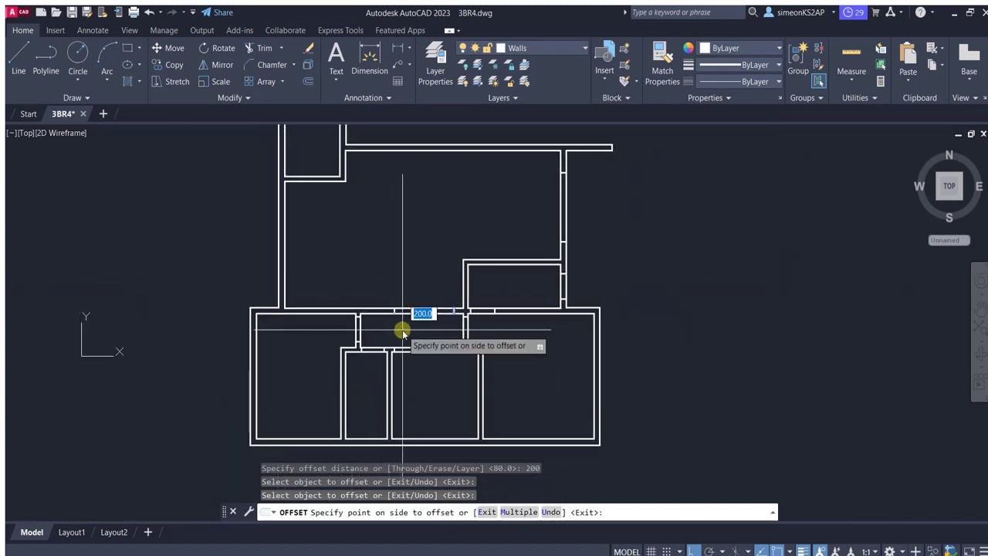
scroll(402, 330, "up", 2)
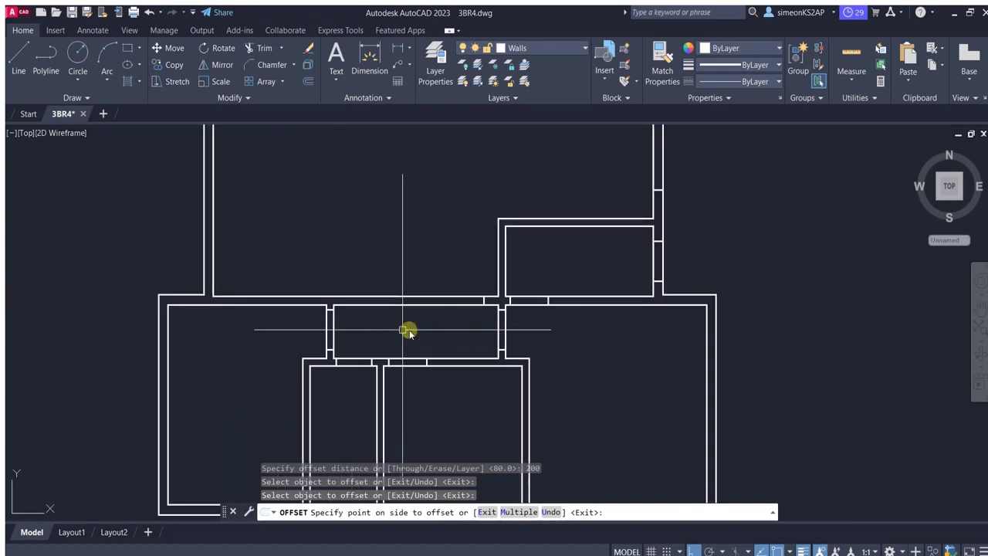
key("Escape")
Step: Offset the wall line 160 units to add a parallel interior wall
key("Return")
type("16")
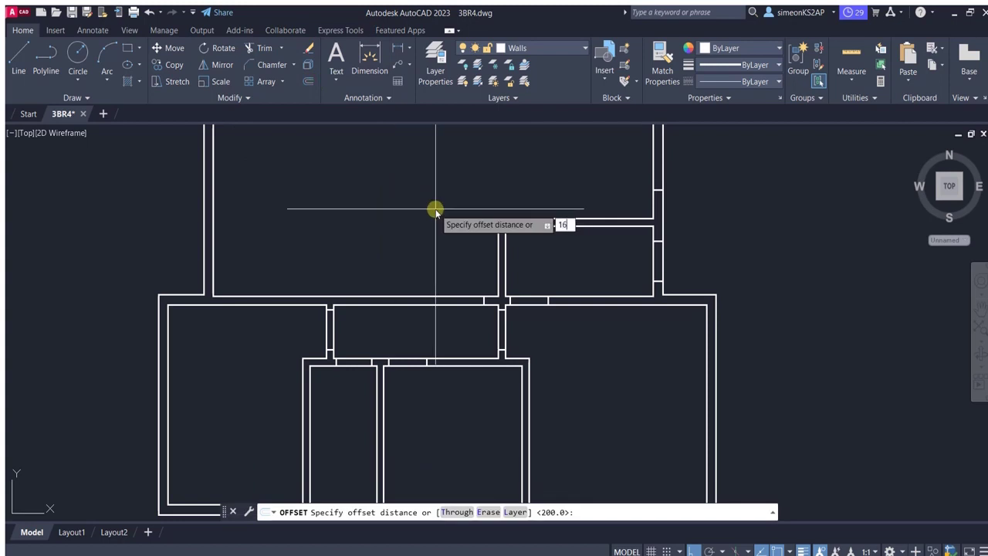
type("0")
key("Return")
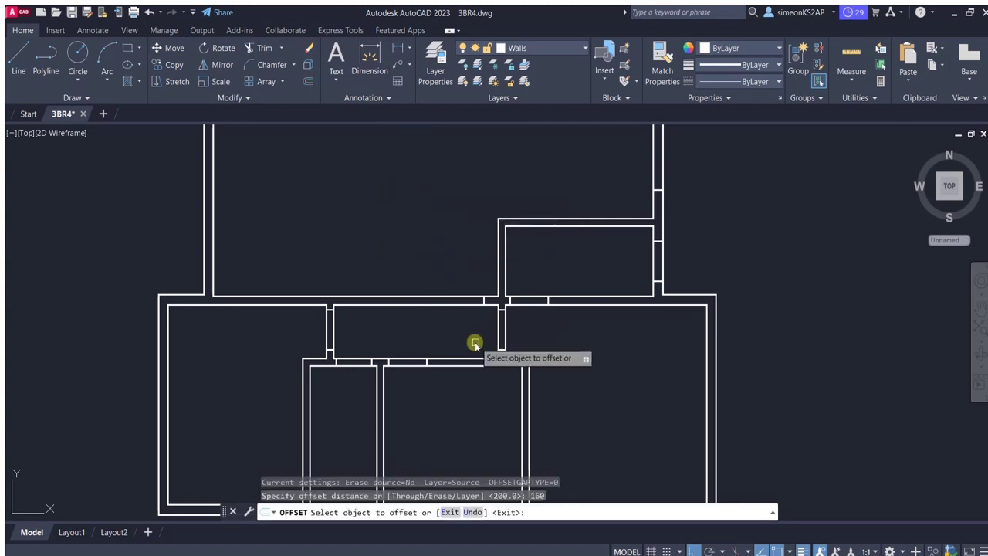
scroll(489, 301, "up", 2)
left_click(479, 300)
left_click(419, 319)
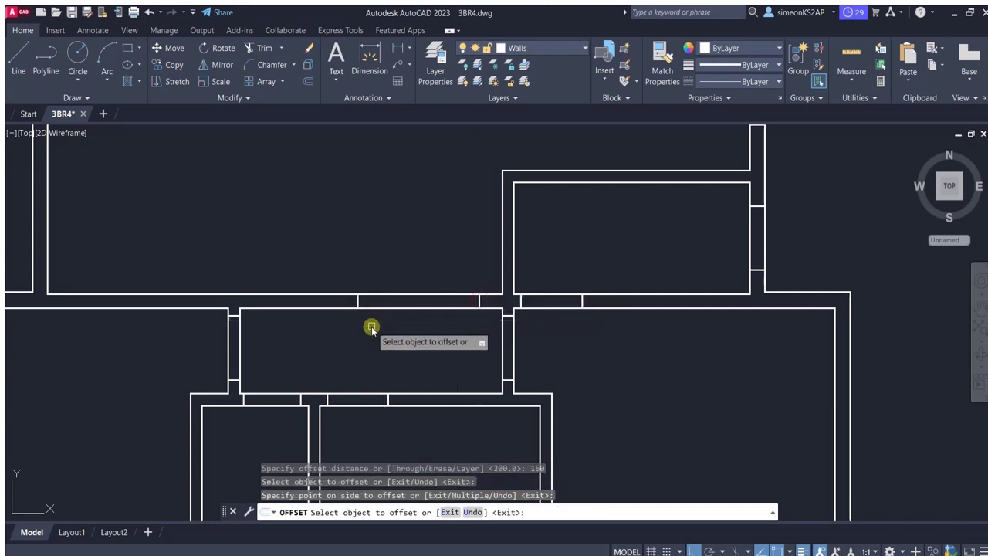
scroll(375, 332, "down", 4)
middle_click_drag(375, 337, 420, 309)
scroll(397, 299, "down", 2)
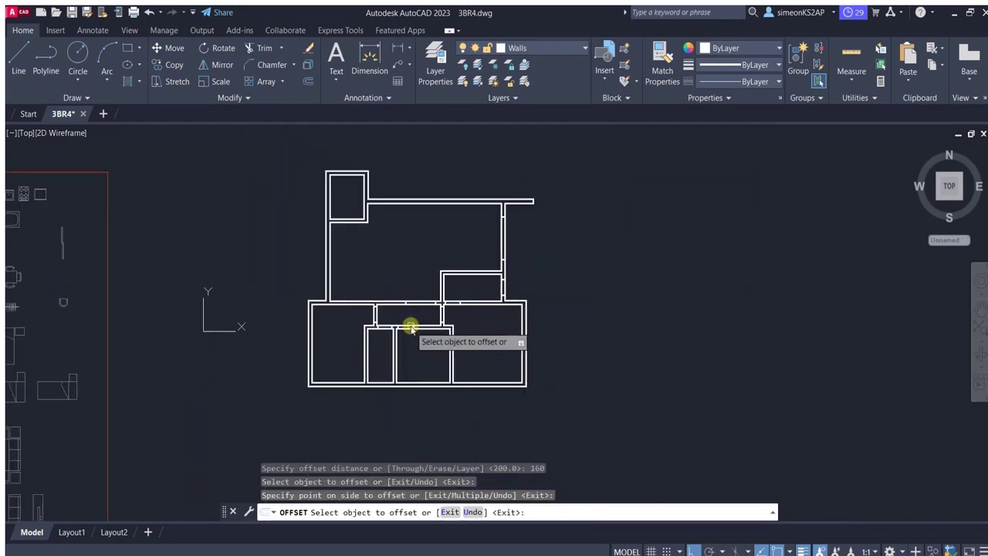
scroll(371, 232, "up", 5)
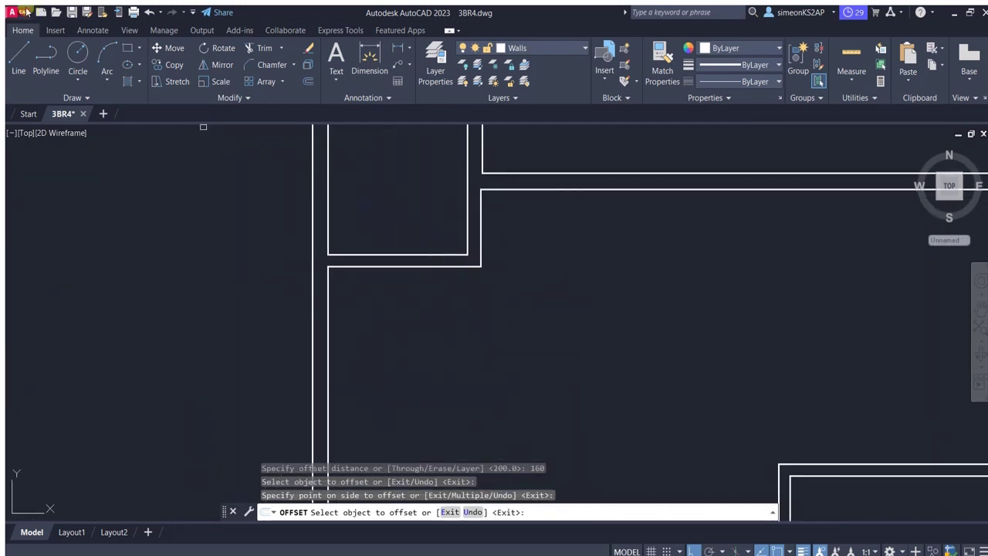
Step: Draw a short polyline 10 units along the wall and trim the segment below it
left_click(44, 54)
scroll(402, 282, "down", 2)
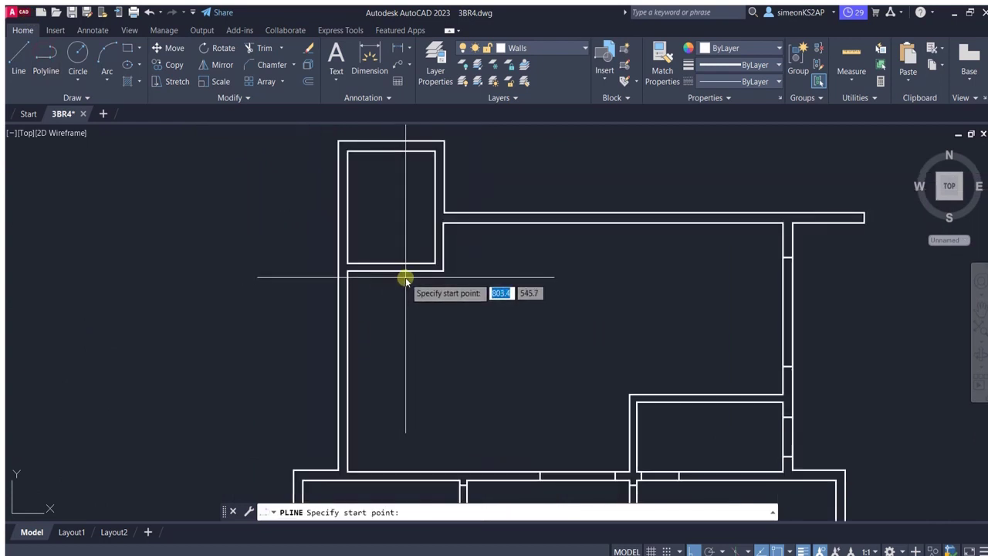
scroll(406, 280, "up", 2)
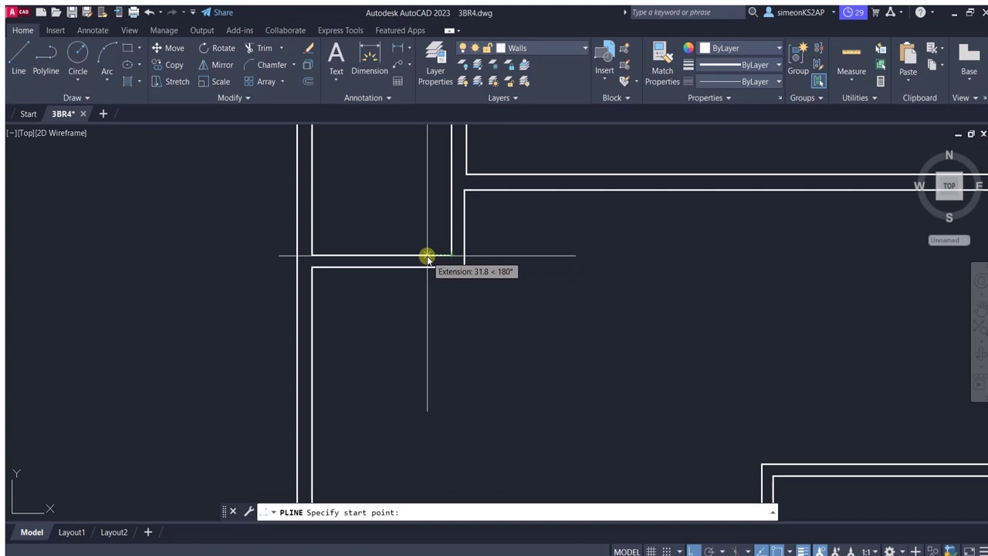
type("10")
key("Return")
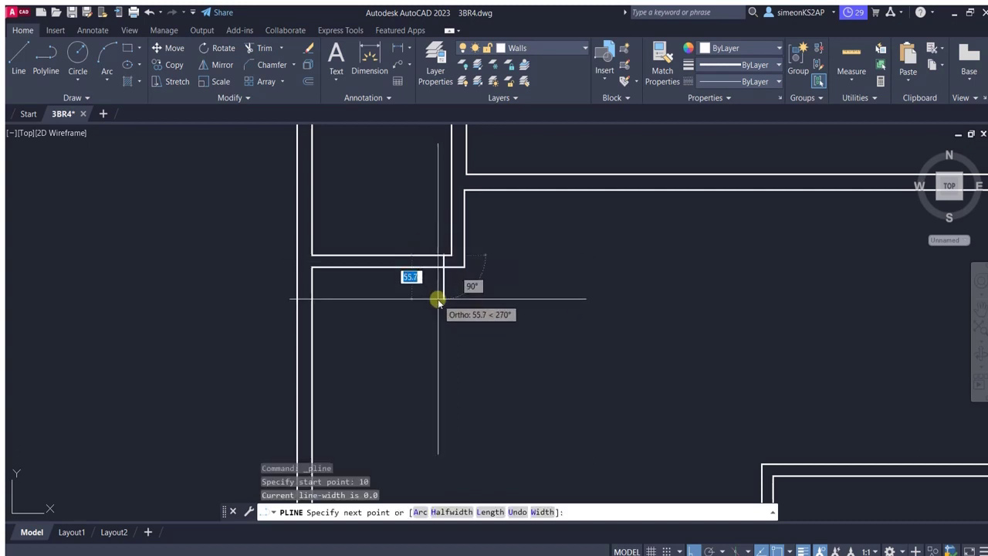
left_click(438, 301)
left_click(267, 52)
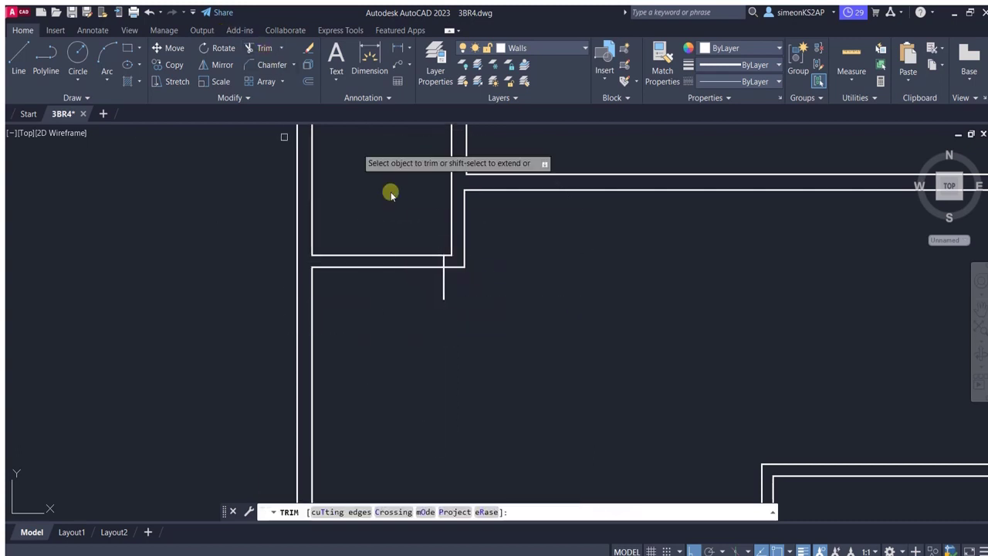
left_click(445, 283)
key("Escape")
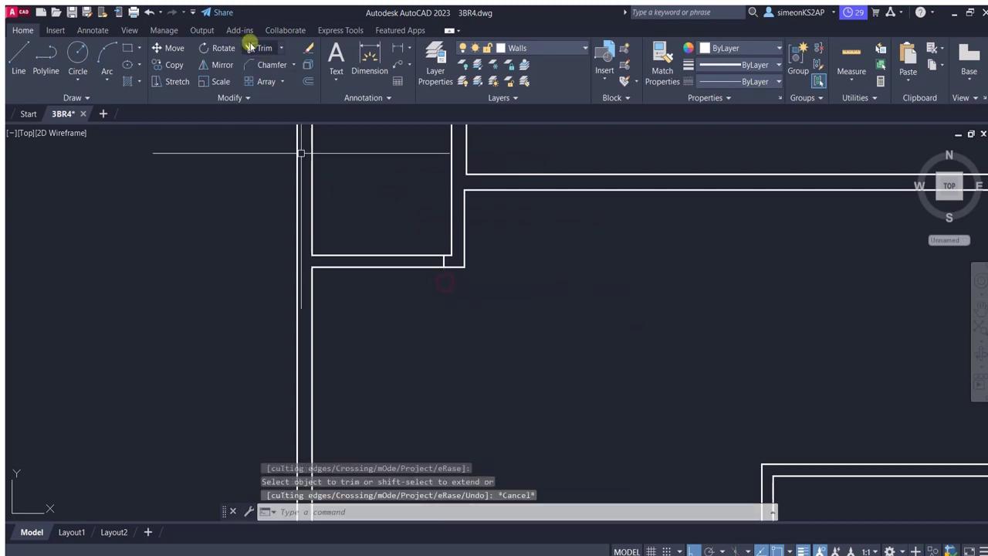
Step: Offset the wall line near the corner by 80 units
type("o")
key("Return")
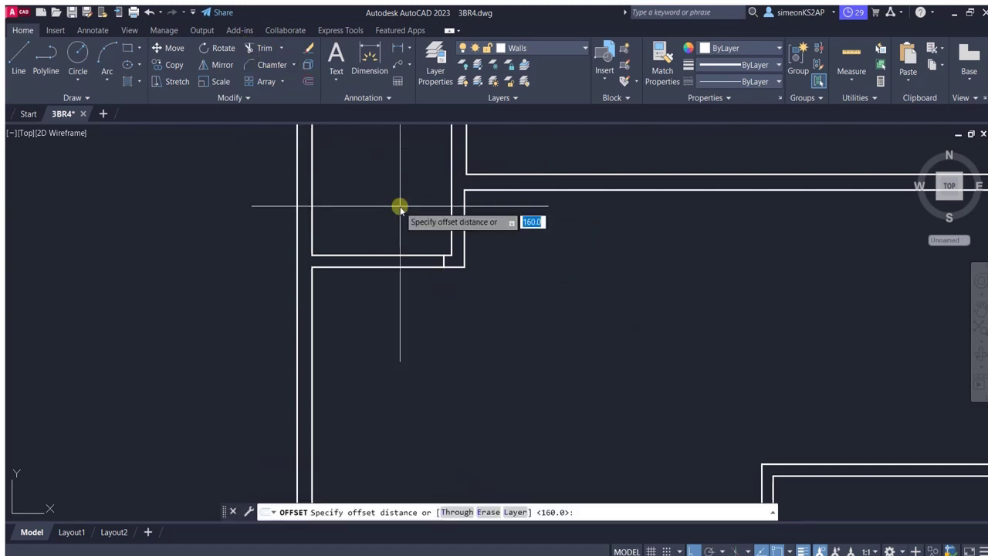
type("80")
key("Return")
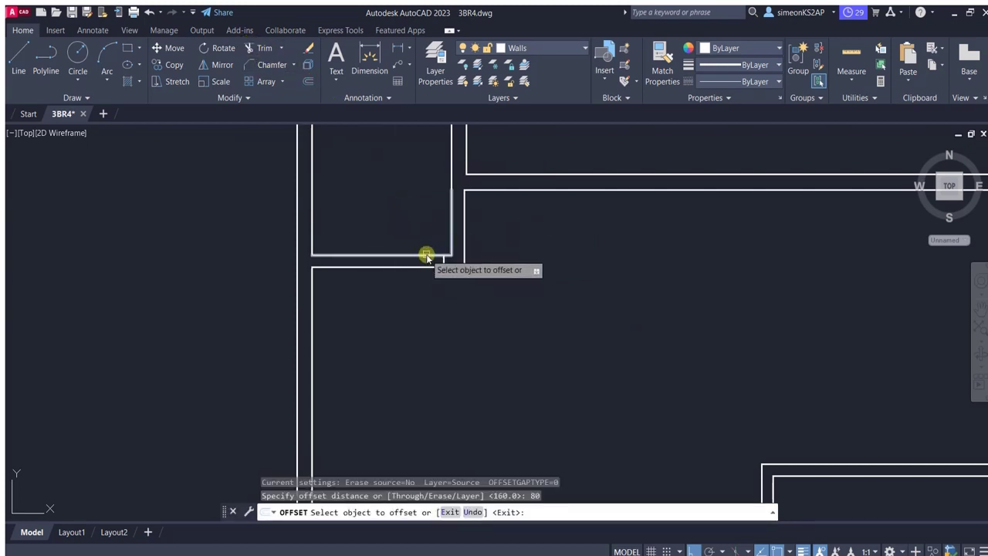
scroll(427, 256, "up", 2)
left_click(454, 266)
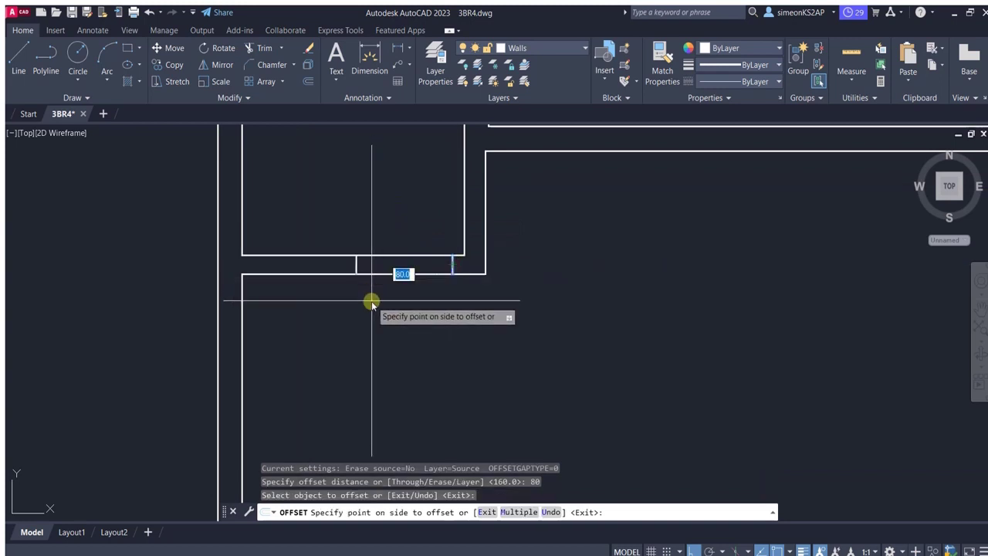
left_click(375, 309)
scroll(397, 294, "down", 5)
Step: Trim the upper-left walls with a fence line drawn across them
key("Escape")
scroll(410, 309, "down", 2)
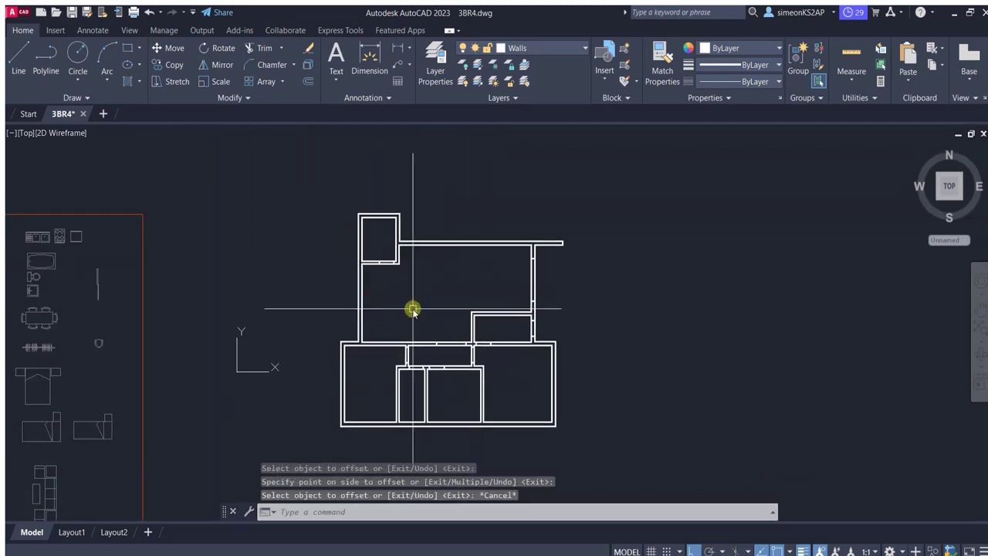
scroll(410, 309, "up", 2)
scroll(410, 324, "down", 2)
scroll(418, 284, "up", 1)
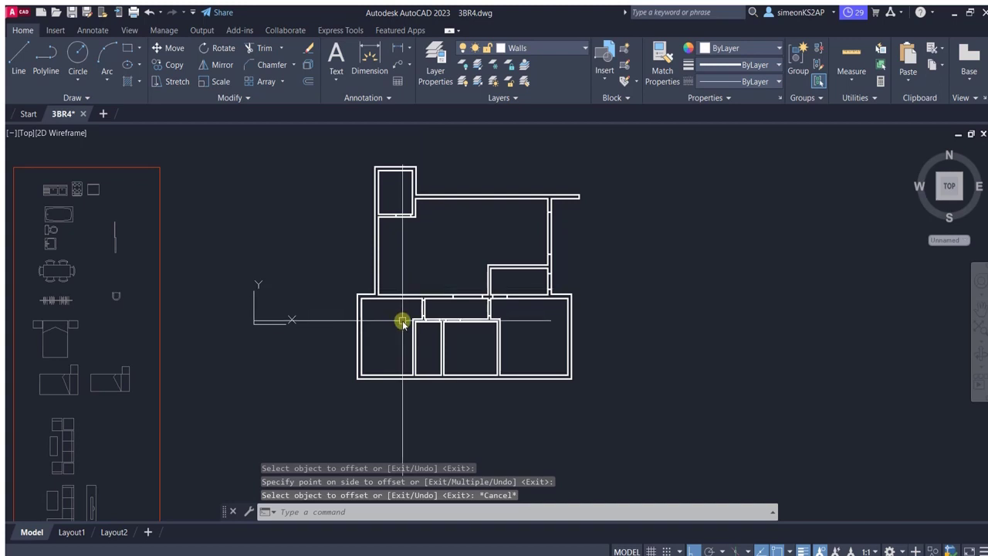
scroll(403, 321, "up", 1)
scroll(400, 323, "down", 1)
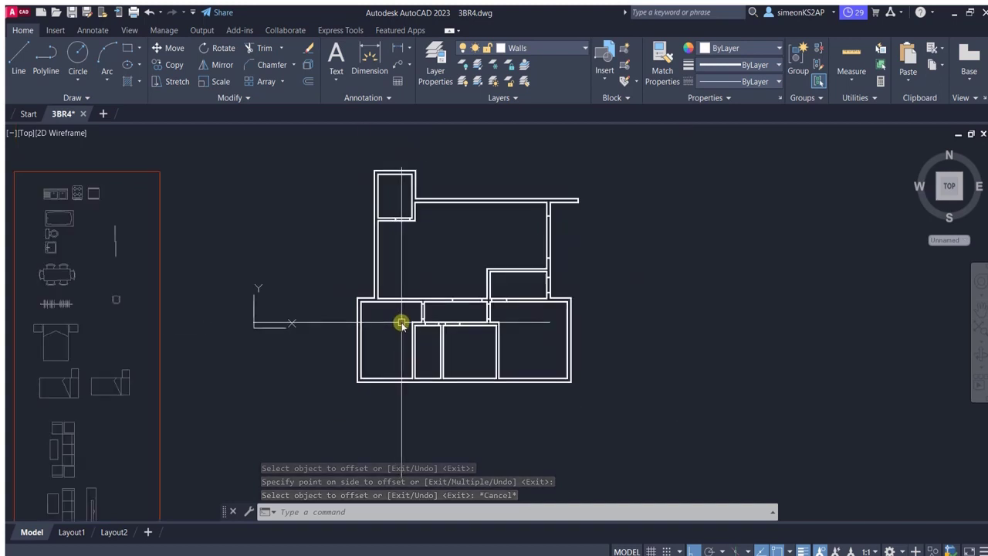
middle_click_drag(402, 323, 396, 323)
left_click(264, 48)
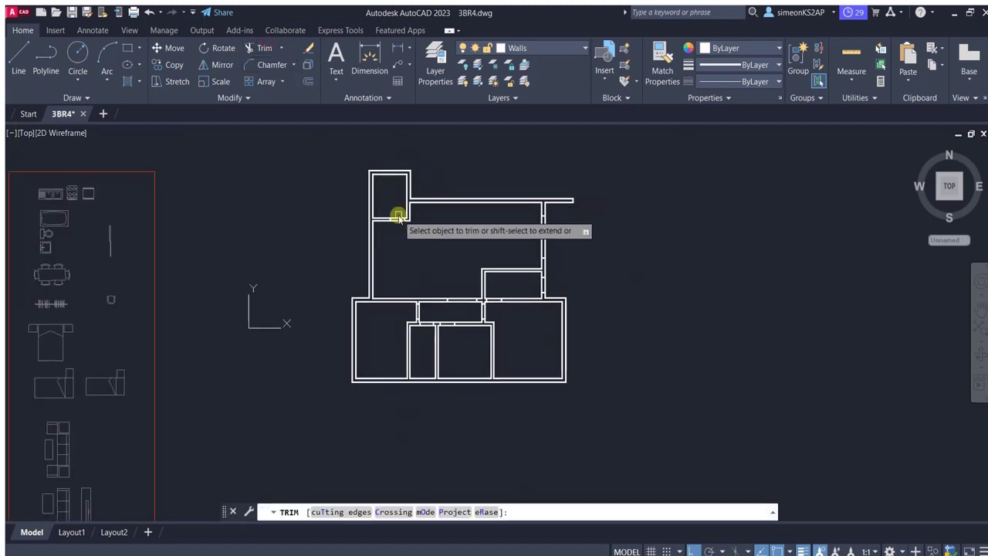
scroll(397, 217, "up", 4)
left_click(395, 239)
left_click(405, 190)
key("Return")
Step: Cut door gaps in the lower rooms' wall and through the middle wall
scroll(444, 327, "down", 1)
scroll(430, 236, "down", 1)
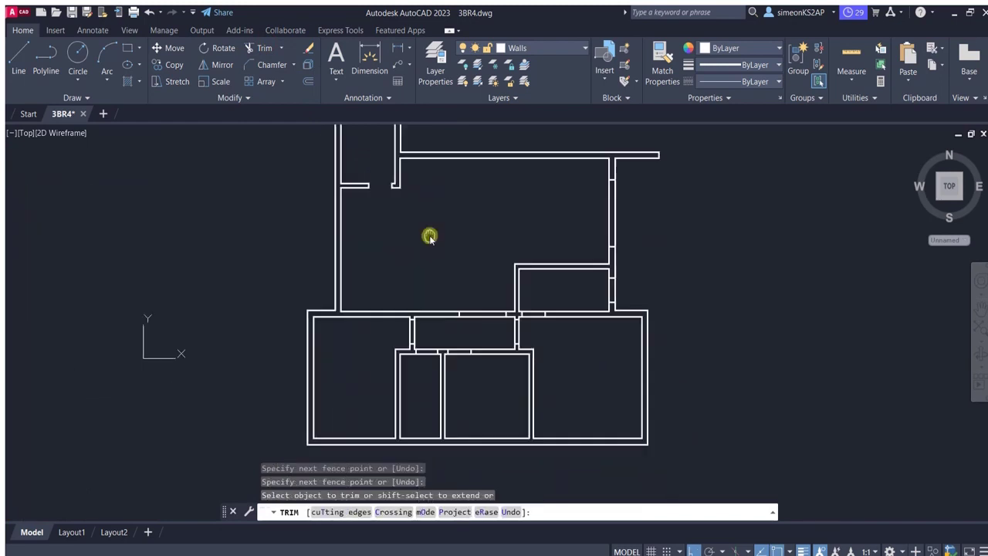
scroll(419, 335, "up", 4)
left_click(400, 327)
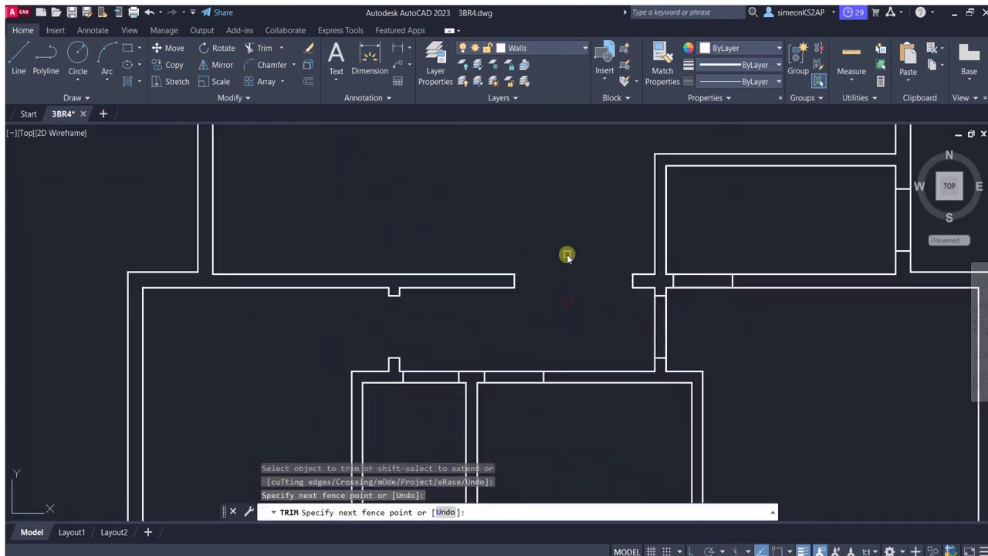
scroll(571, 286, "down", 4)
scroll(541, 298, "down", 1)
scroll(498, 302, "up", 5)
left_click_drag(495, 276, 495, 229)
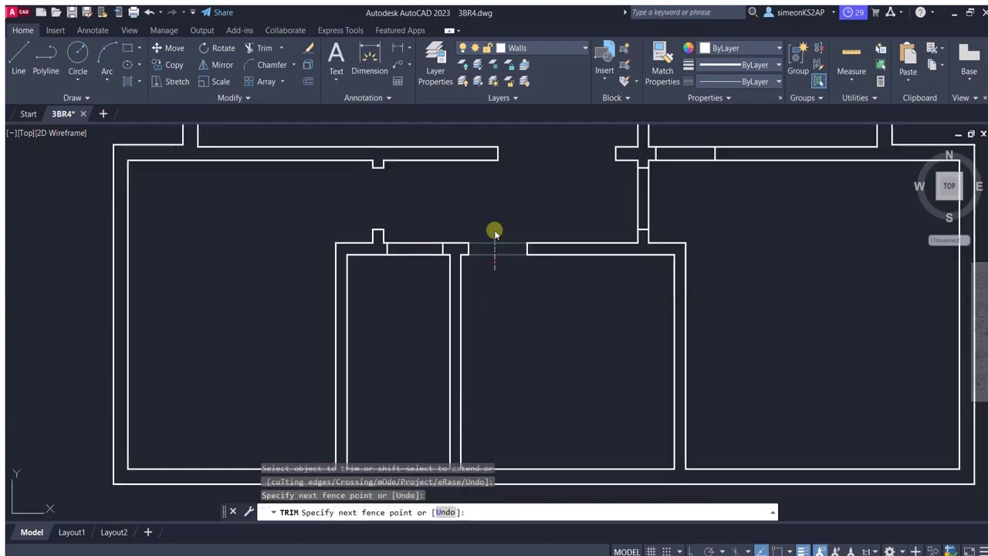
left_click_drag(410, 227, 409, 260)
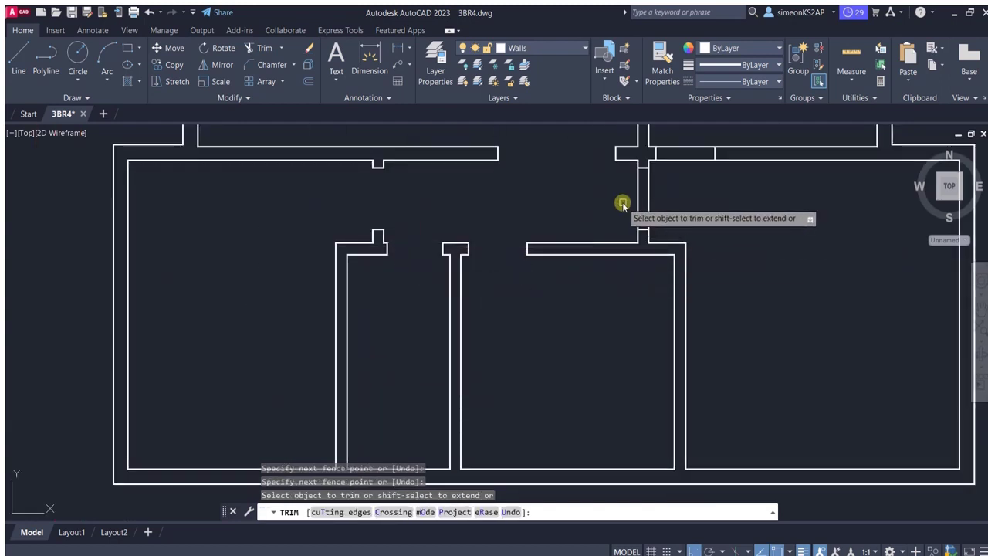
Step: Trim the upper-right wall pieces and the short right stub to open the right doorway
left_click_drag(624, 203, 673, 190)
scroll(679, 193, "down", 2)
middle_click_drag(700, 206, 573, 254)
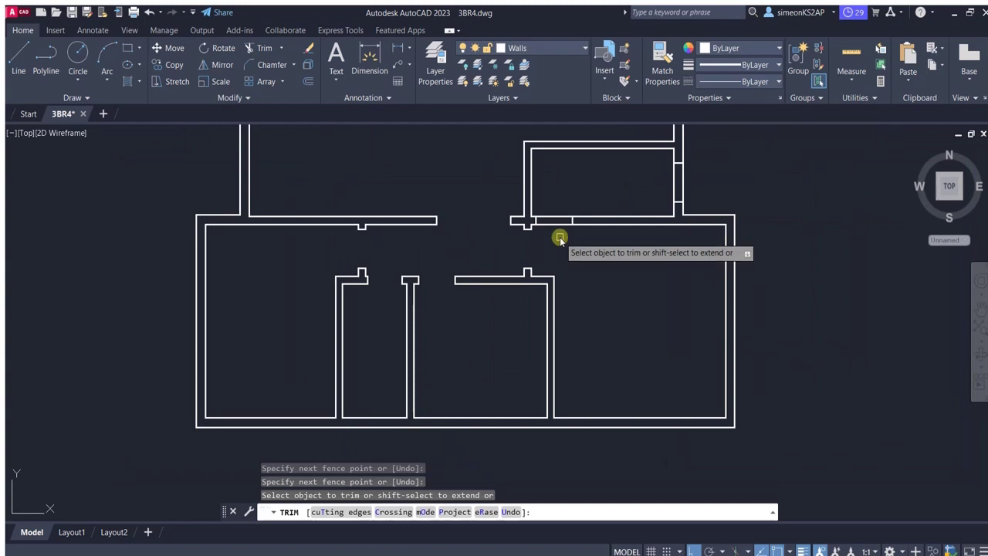
left_click_drag(560, 347, 560, 205)
middle_click_drag(607, 172, 554, 244)
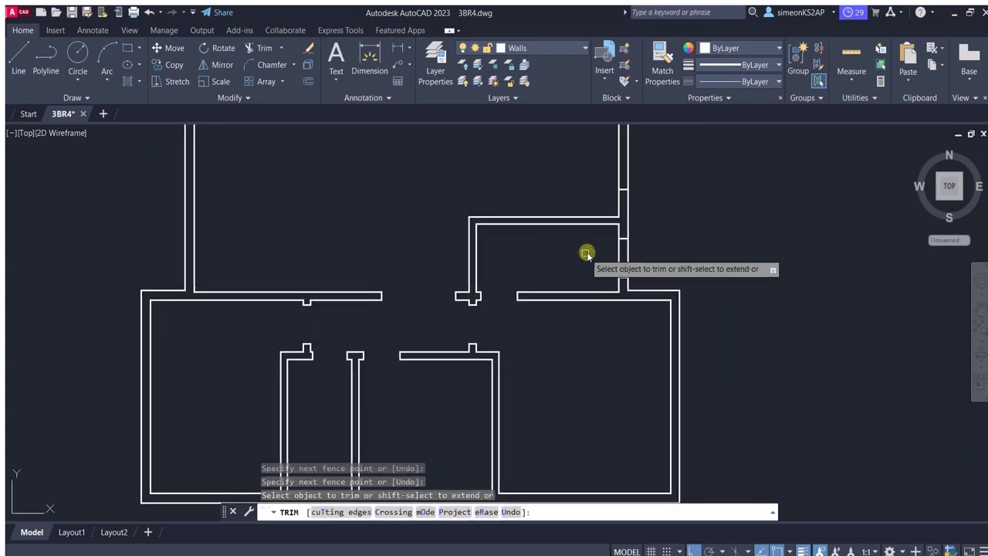
left_click_drag(587, 254, 664, 255)
middle_click_drag(645, 192, 583, 233)
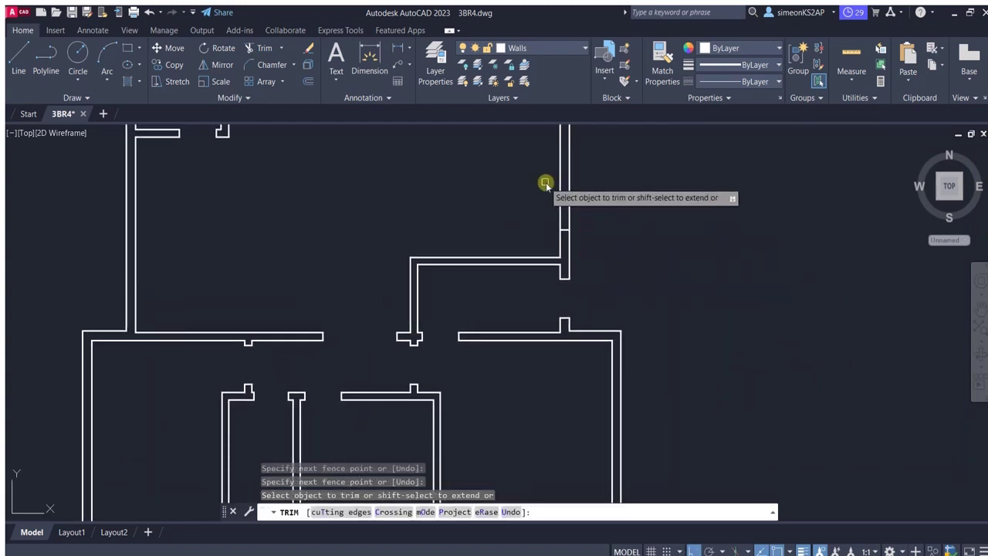
scroll(546, 184, "down", 4)
mouse_move(636, 209)
middle_mouse_down()
mouse_move(580, 258)
mouse_move(598, 241)
middle_mouse_up()
scroll(555, 254, "up", 4)
scroll(574, 231, "down", 4)
key("Escape")
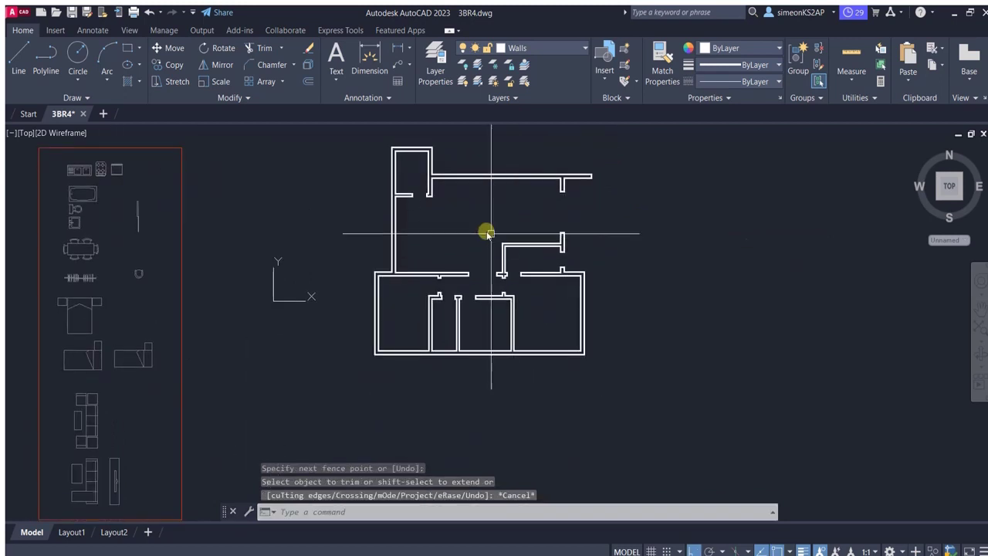
Step: Draw a short polyline guide across the top wall beside the upper-left room
middle_click_drag(616, 290, 620, 291)
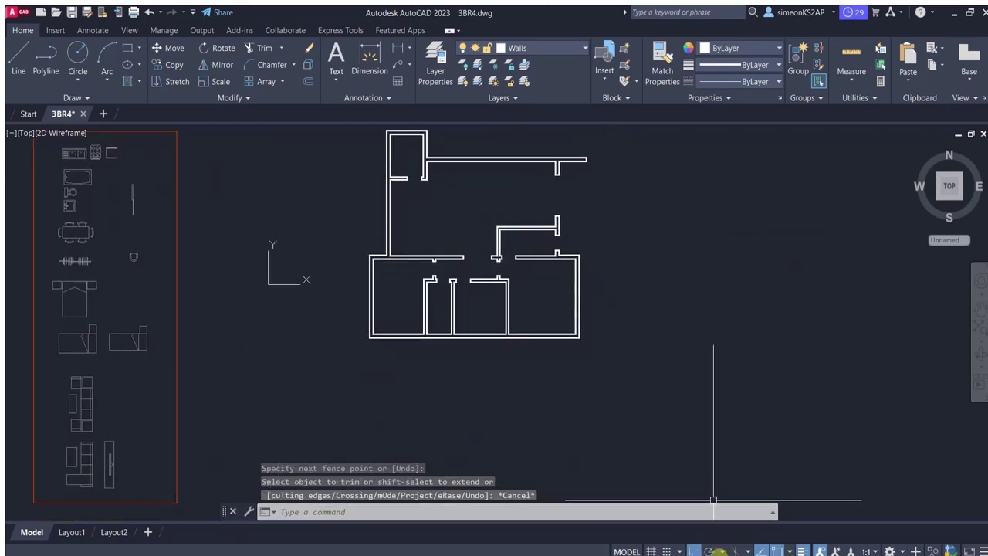
left_click(820, 552)
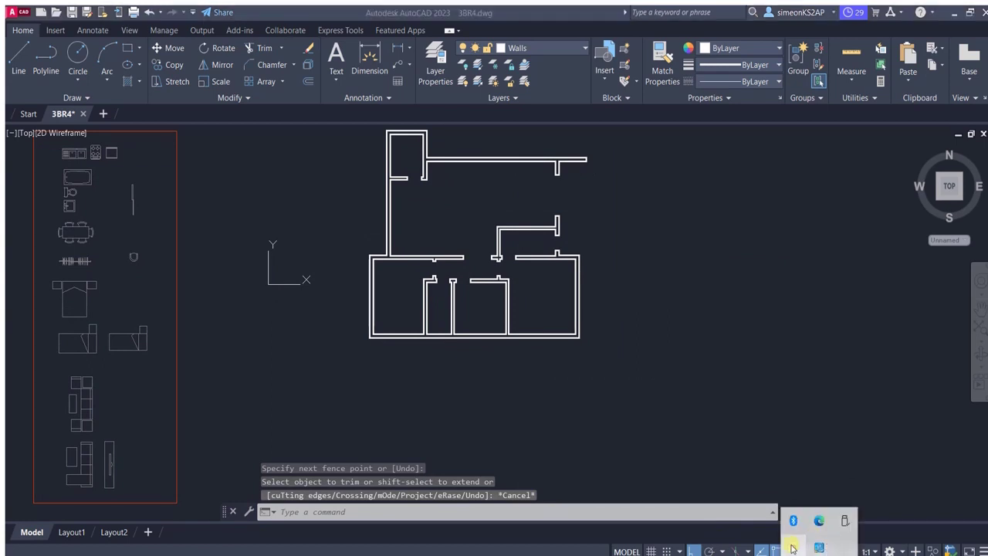
left_click(793, 548)
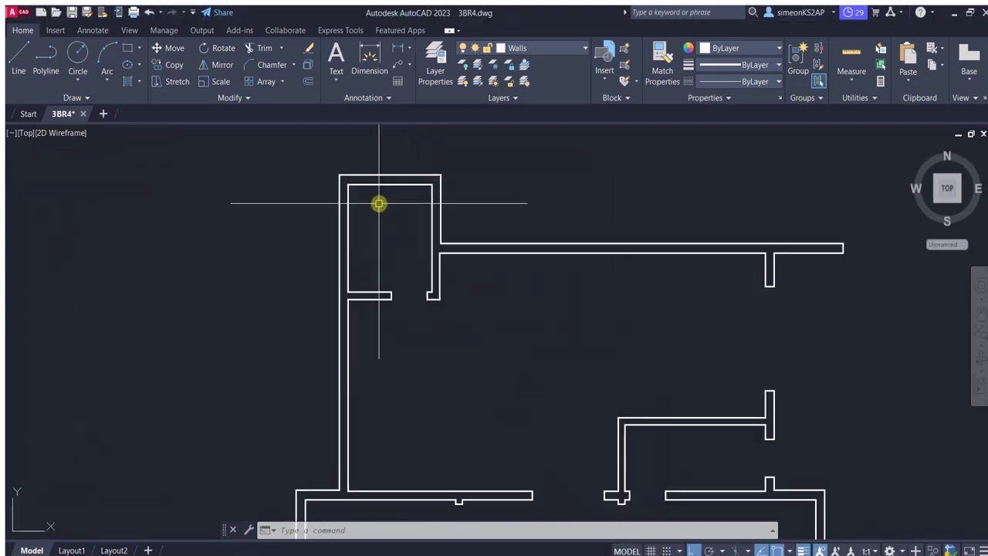
scroll(402, 247, "down", 5)
scroll(404, 254, "down", 3)
scroll(397, 255, "up", 5)
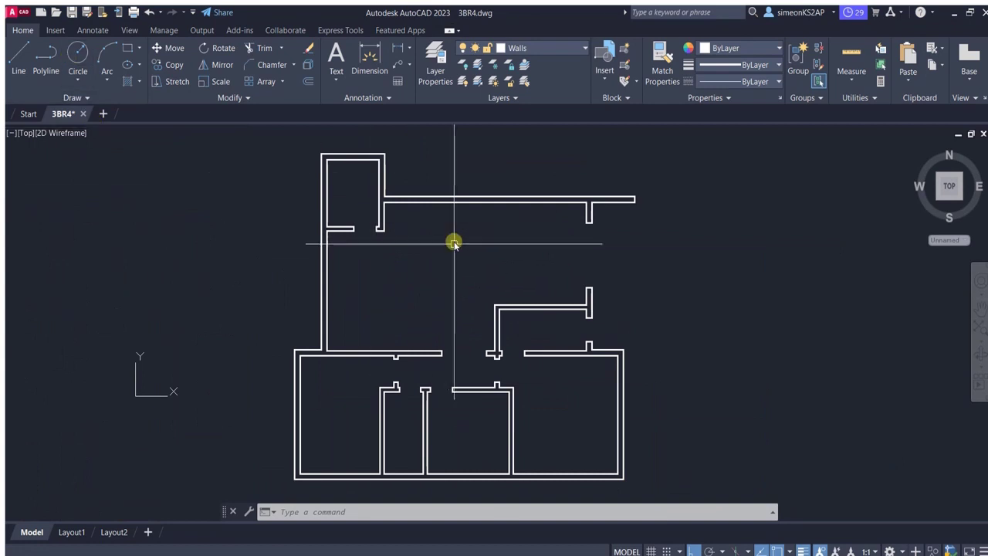
scroll(450, 247, "up", 1)
scroll(450, 254, "down", 1)
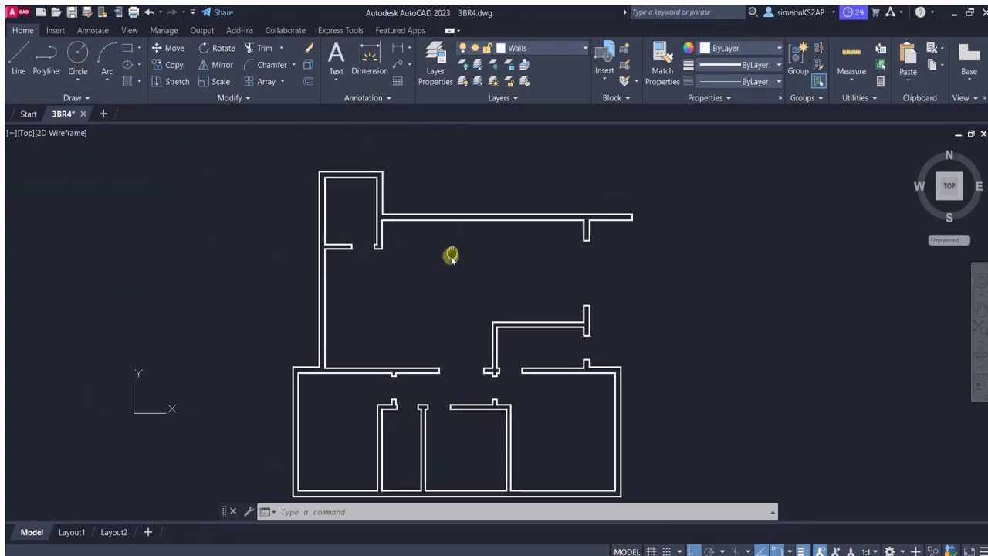
left_click(45, 62)
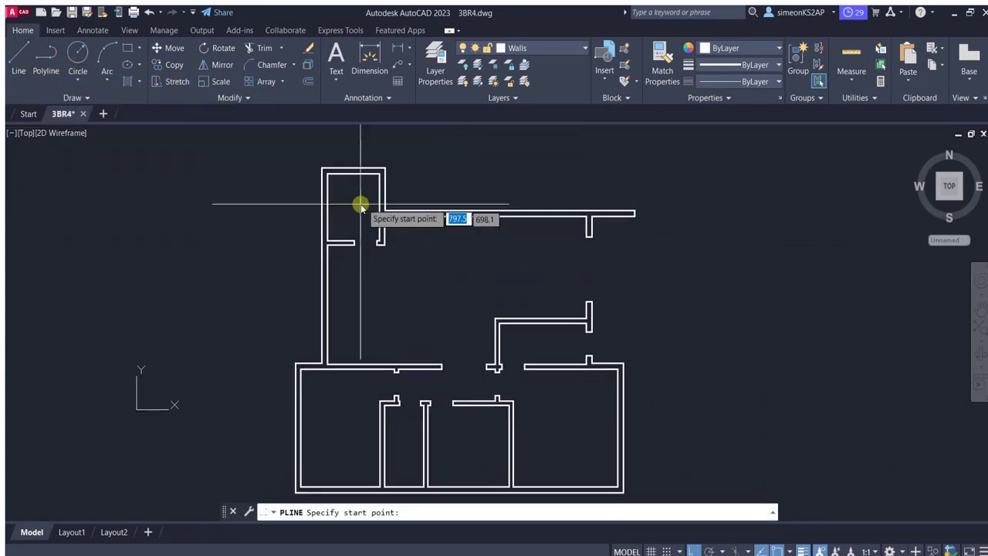
scroll(372, 202, "up", 4)
left_click(423, 242)
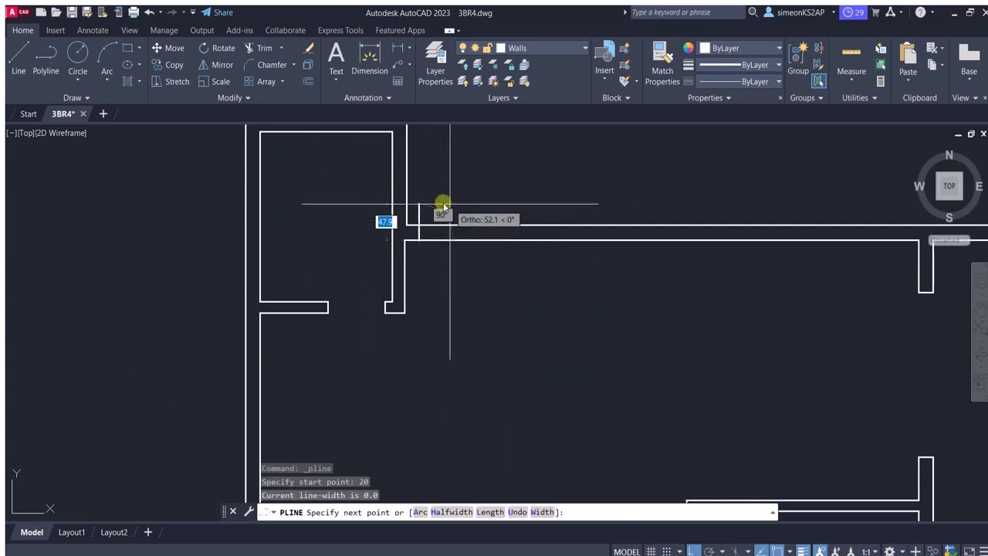
left_click(420, 193)
key("Escape")
Step: Offset the guide line 90 units to create a second jamb line
scroll(419, 195, "up", 4)
left_click(248, 47)
key("Escape")
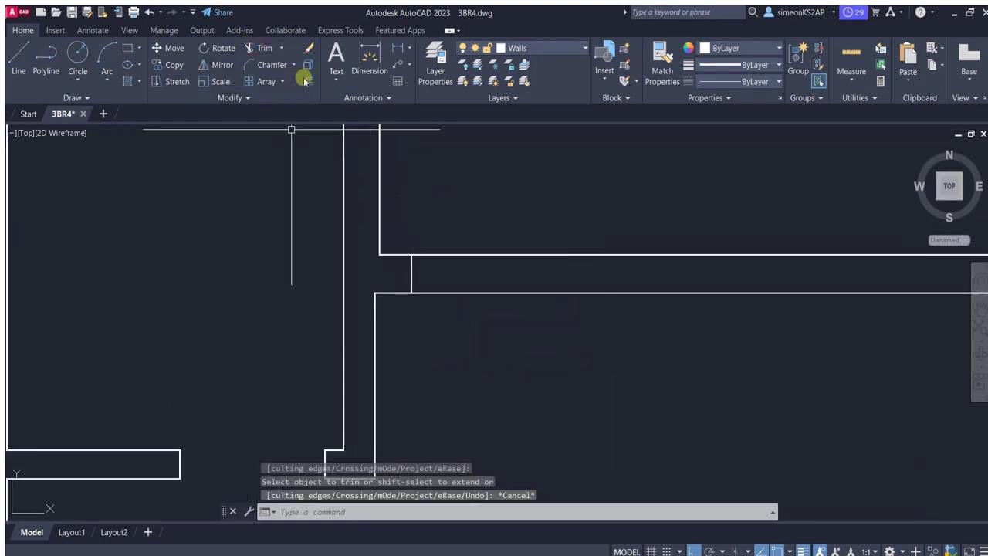
type("o")
key("Return")
type("90")
key("Return")
left_click(413, 272)
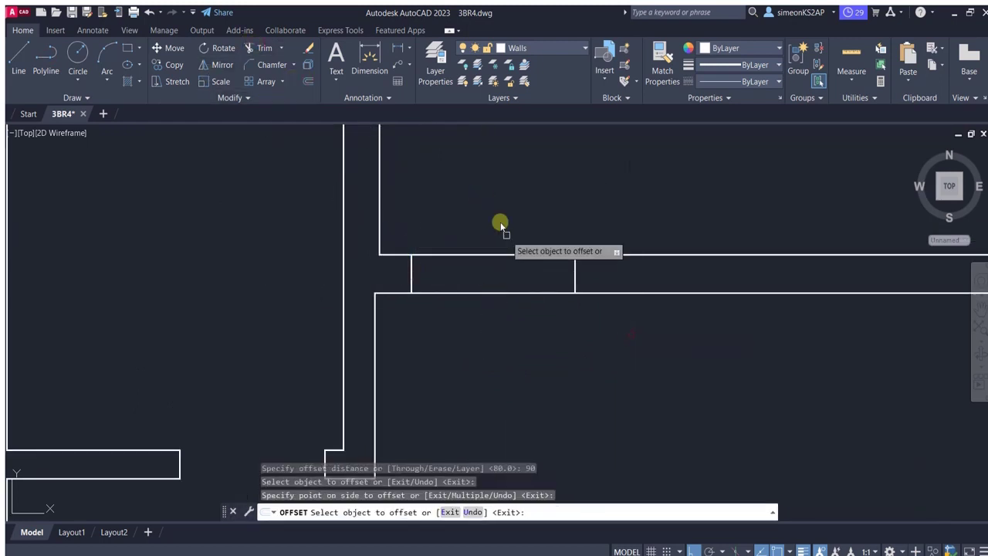
scroll(503, 223, "down", 4)
left_click(512, 294)
key("Escape")
Step: Cancel a stray polyline and selection, then start a dimension on the upper-left room
left_click(48, 55)
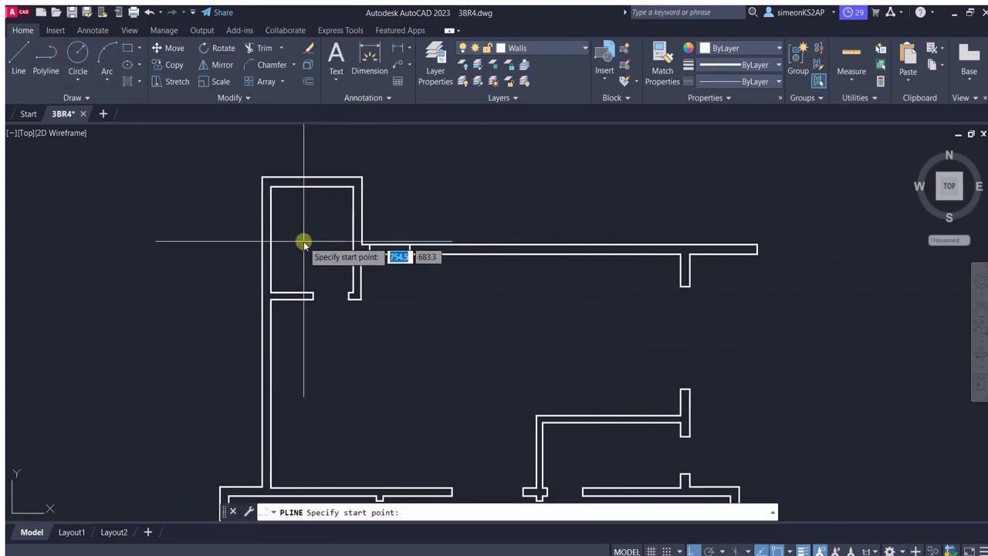
scroll(305, 242, "up", 3)
scroll(326, 256, "down", 3)
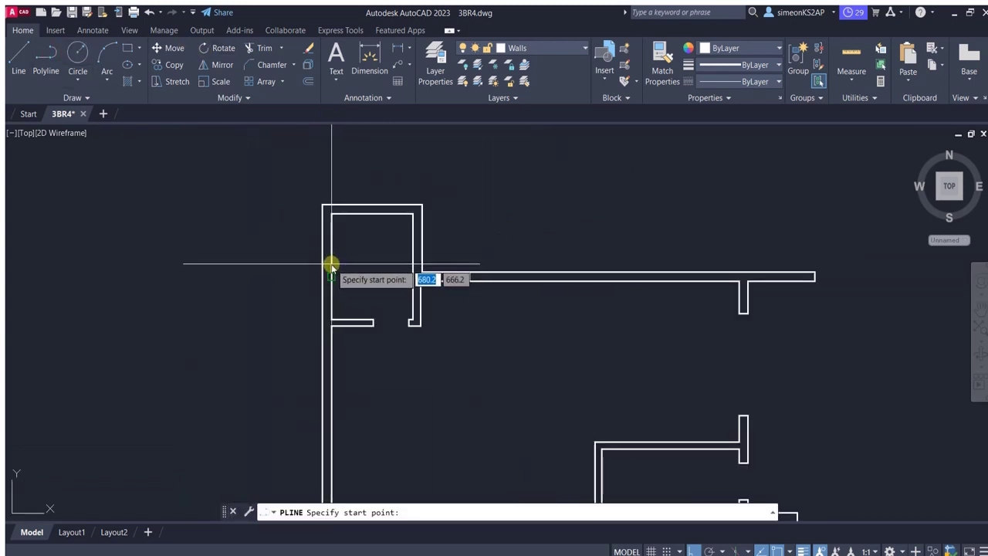
scroll(330, 264, "up", 2)
scroll(337, 248, "down", 2)
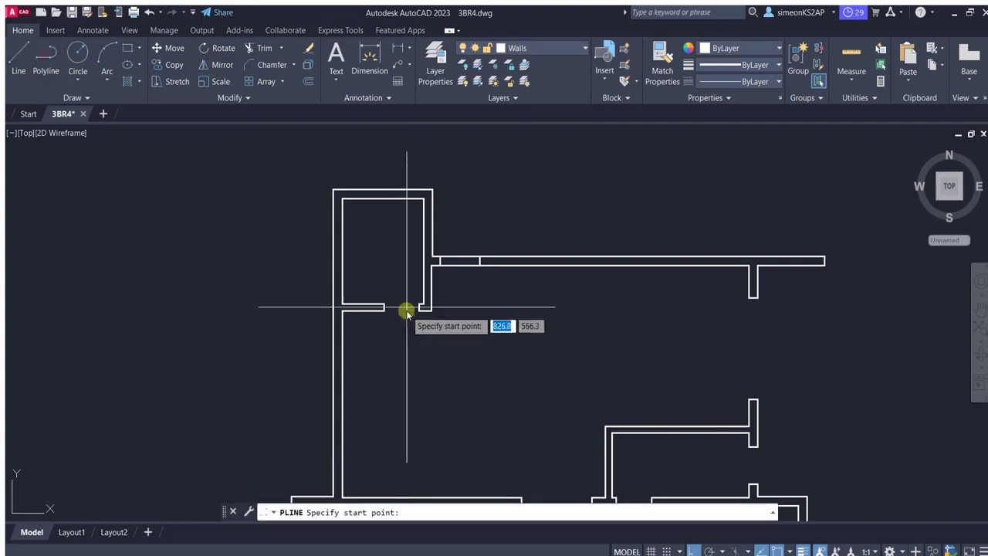
scroll(342, 246, "up", 2)
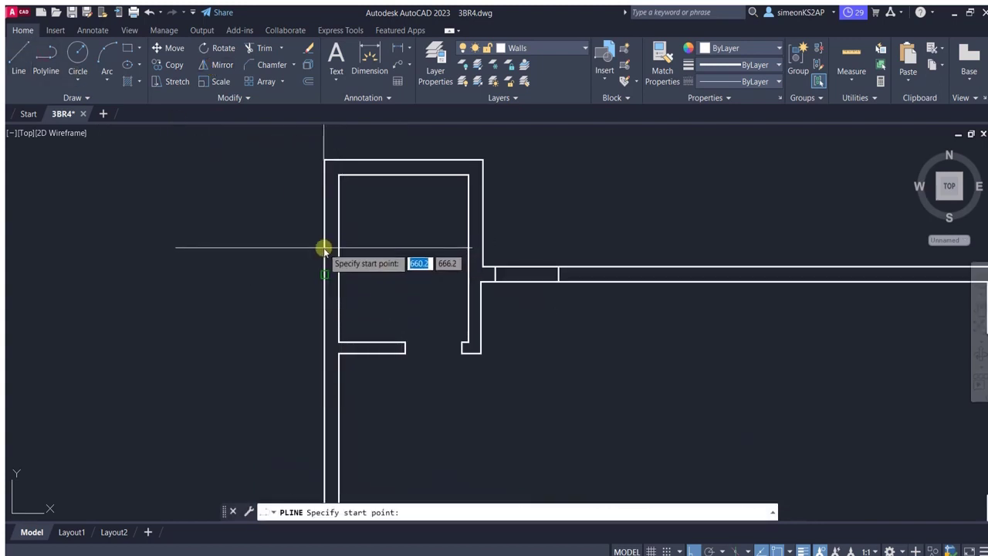
key("Escape")
left_click(339, 227)
key("Escape")
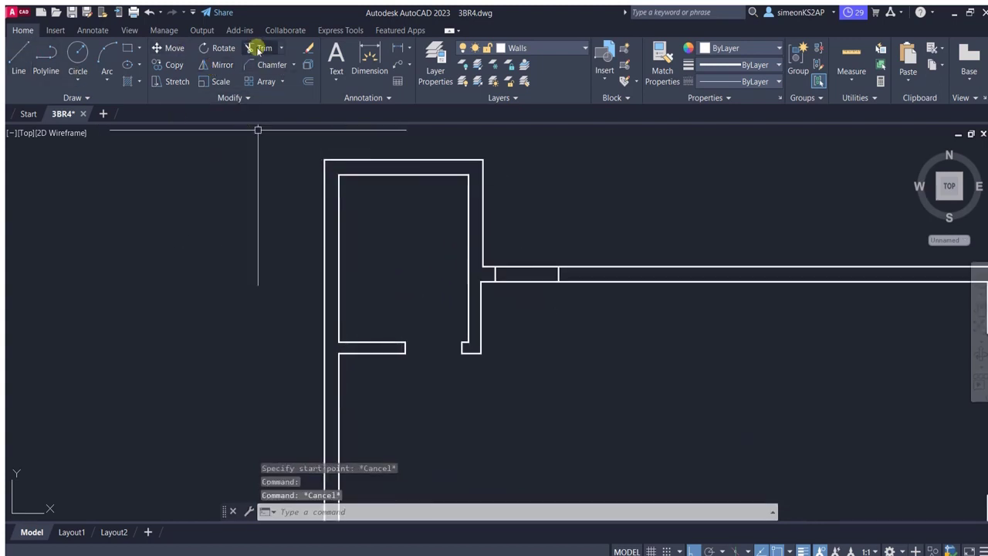
left_click(370, 58)
Step: Measure the upper-left room's left wall as 228, then delete that dimension
left_click(339, 176)
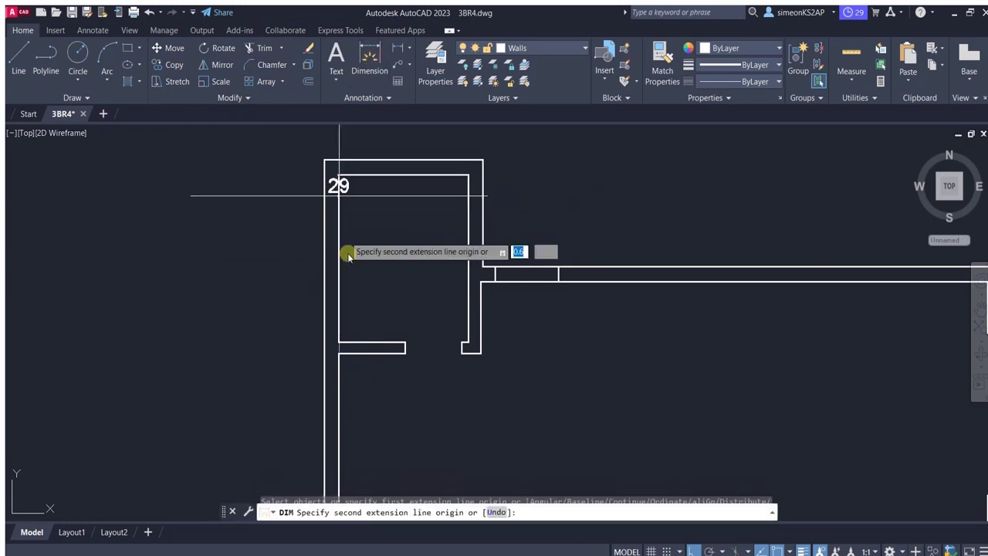
left_click(340, 342)
left_click(376, 342)
key("Escape")
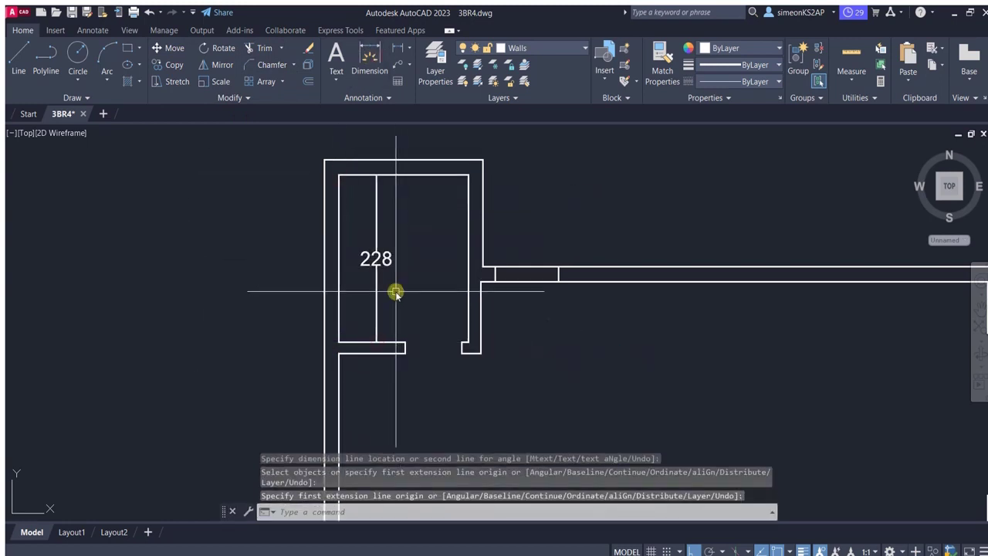
left_click(363, 260)
left_click(430, 269)
key("Delete")
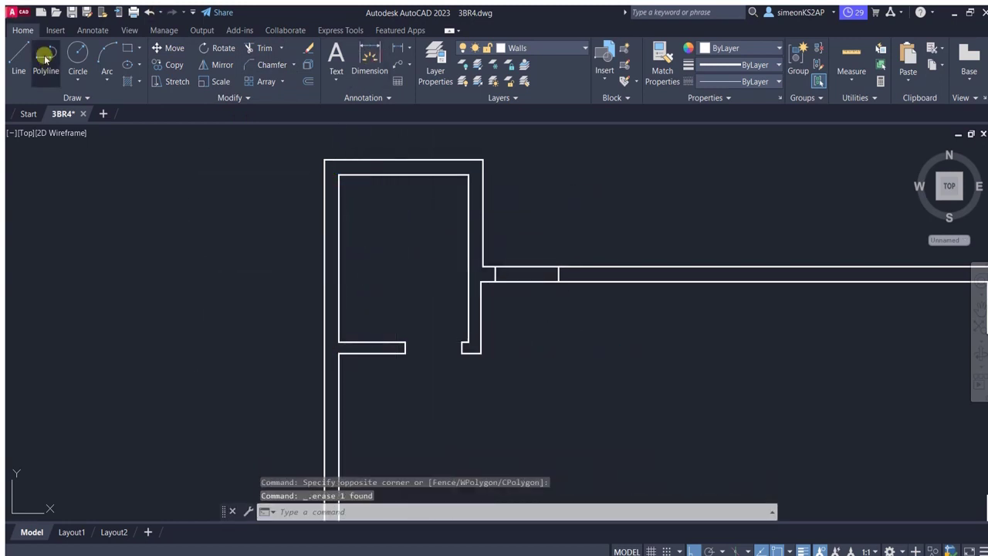
Step: Draw a jamb line 114 below the corner to the left wall and trim its excess
left_click(45, 58)
type("114")
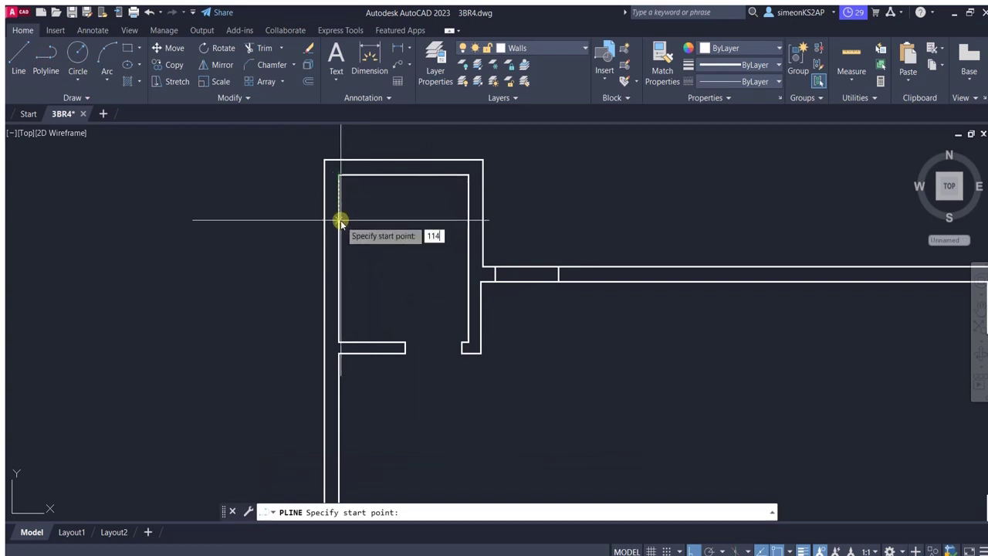
key("Return")
left_click(341, 258)
key("Escape")
scroll(342, 258, "up", 1)
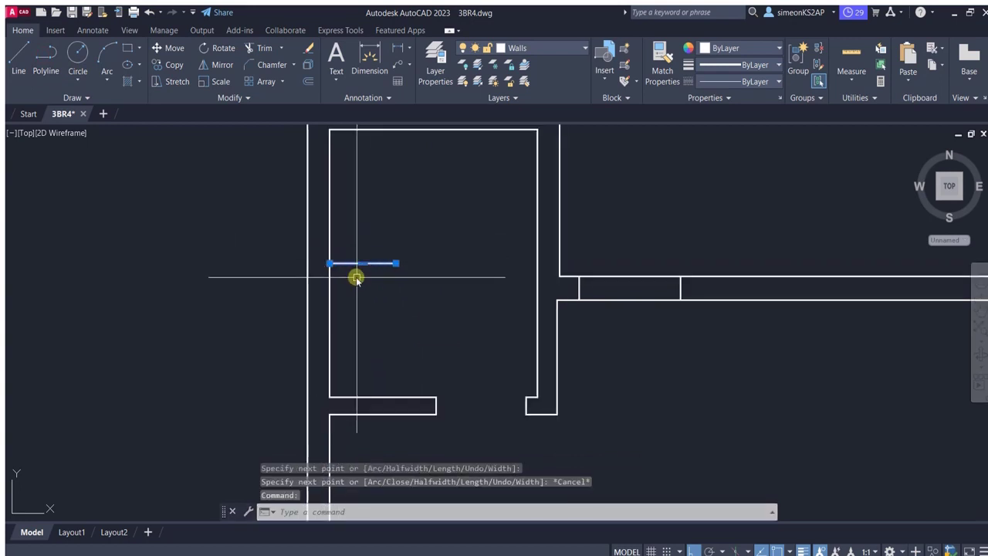
scroll(347, 266, "up", 1)
left_click(264, 48)
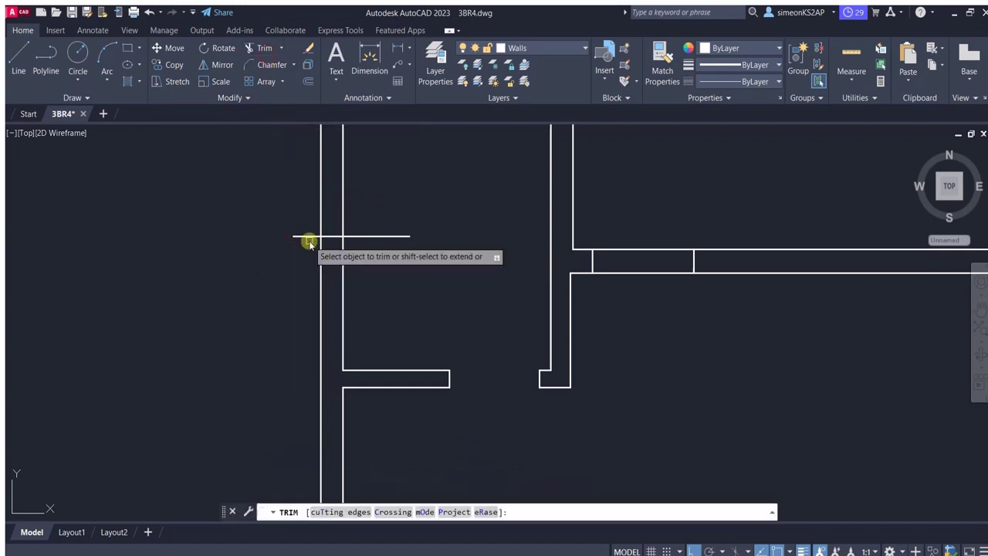
left_click(378, 236)
key("Escape")
left_click(307, 81)
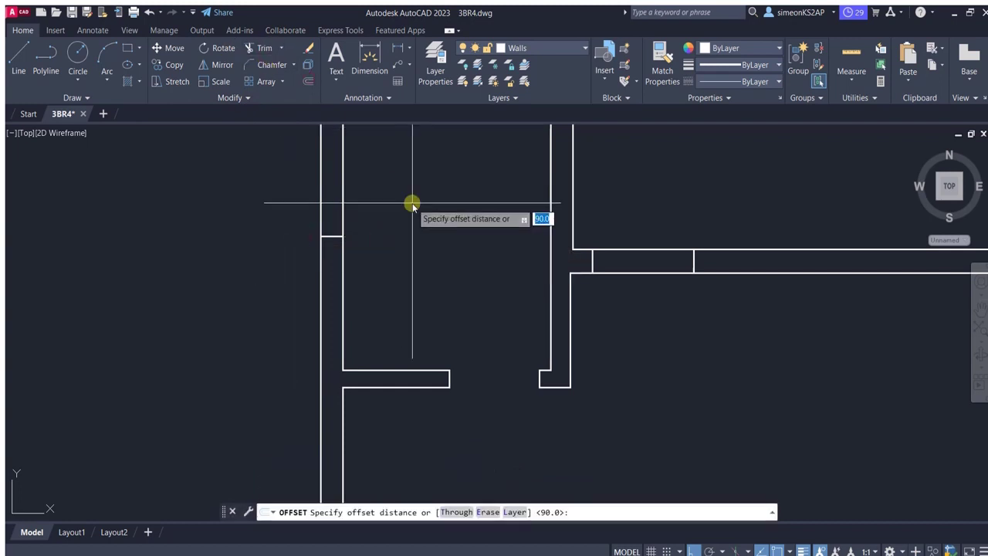
Step: Offset the upper-left room's wall line by 80 to create a short wall stub
type("0")
key("Return")
scroll(327, 236, "down", 1)
left_click(327, 237)
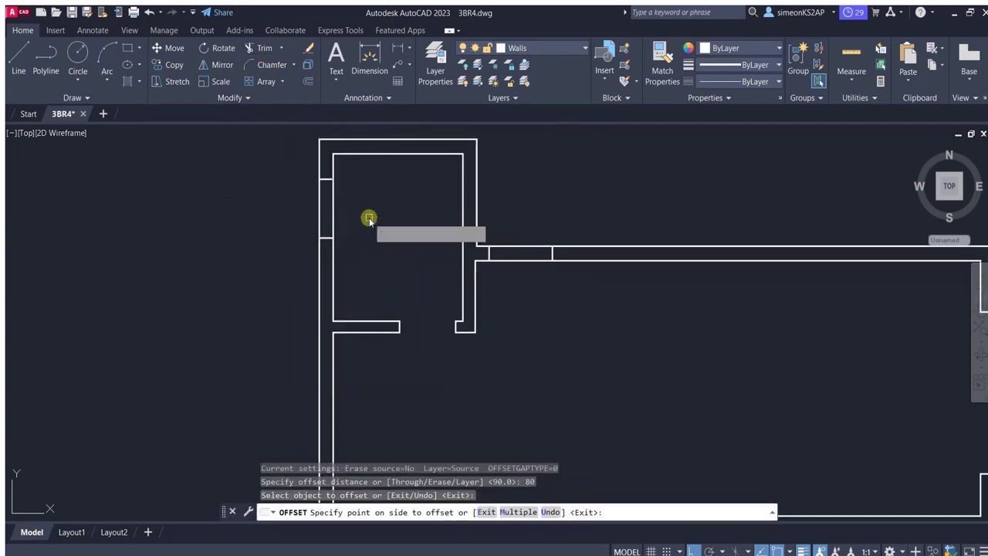
left_click(364, 218)
left_click(326, 238)
left_click(364, 288)
key("Escape")
Step: Erase the unwanted stray line next to the new stub
left_click(397, 243)
key("Delete")
scroll(409, 243, "down", 2)
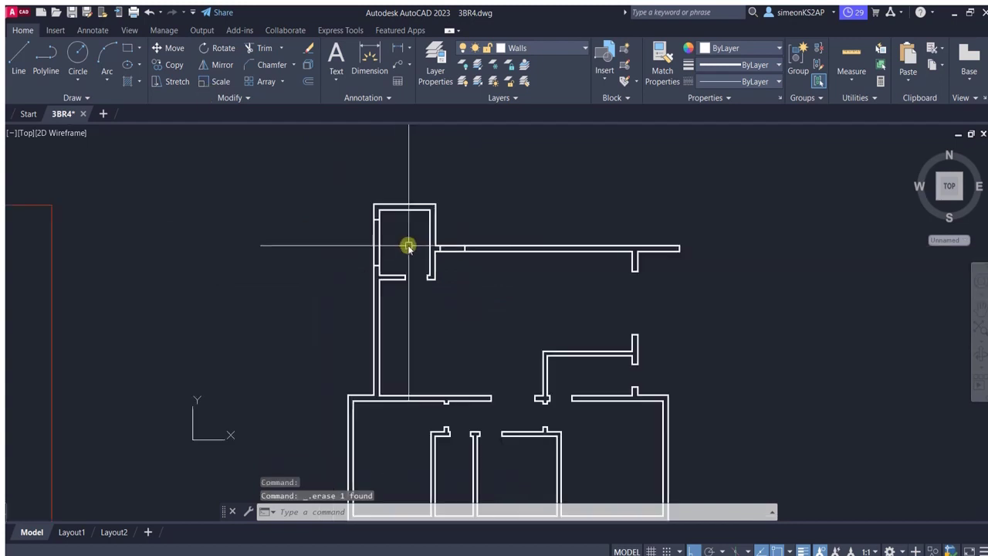
scroll(416, 276, "down", 1)
middle_click_drag(416, 276, 406, 275)
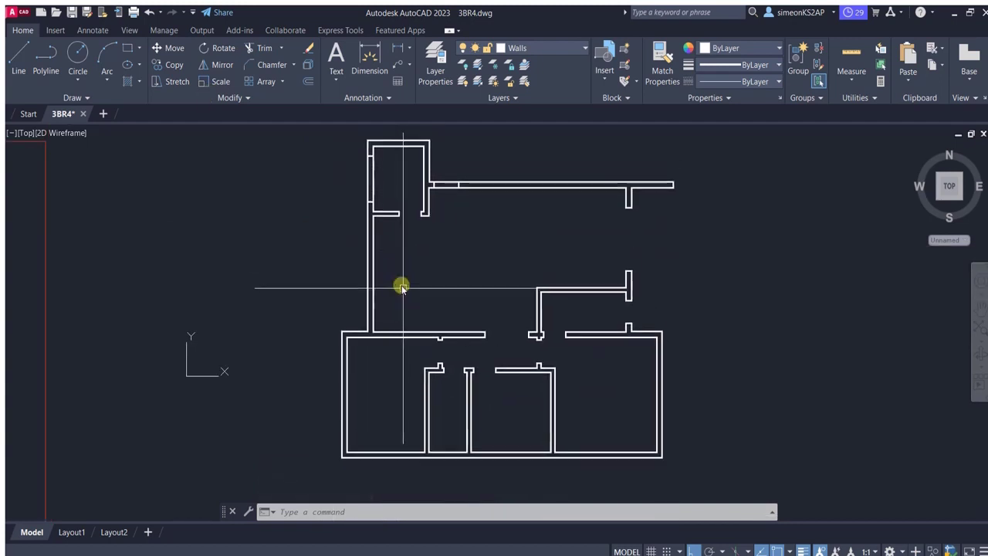
Step: Copy the two short opening lines, basing the copy midway between their endpoints
scroll(368, 154, "up", 2)
left_click(365, 153)
left_click(366, 227)
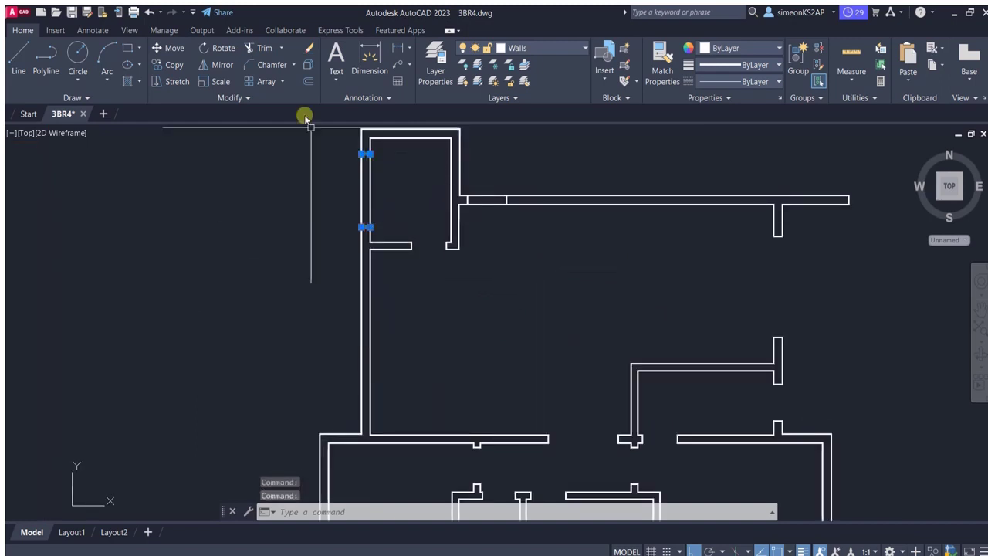
left_click(176, 64)
right_click(406, 185, "shift")
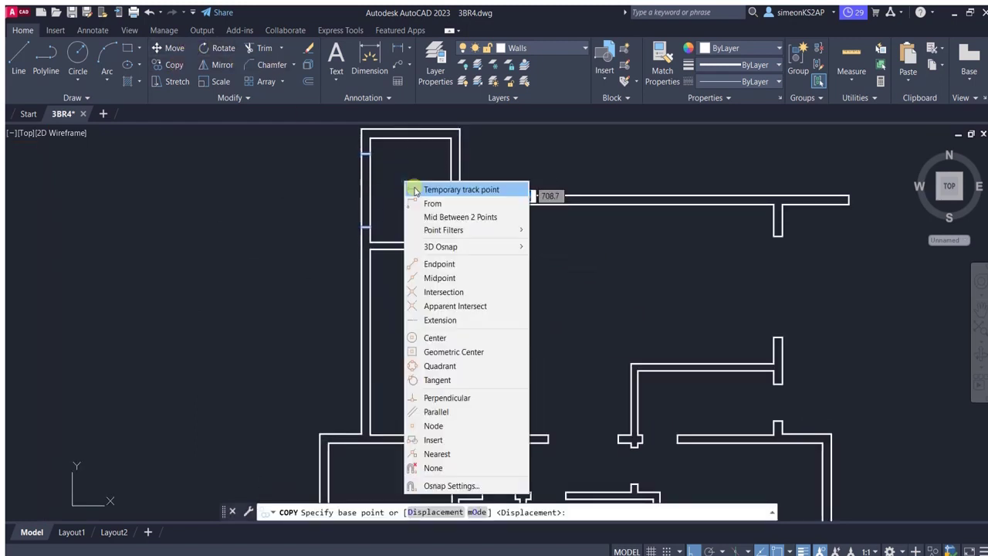
left_click(460, 219)
left_click(366, 153)
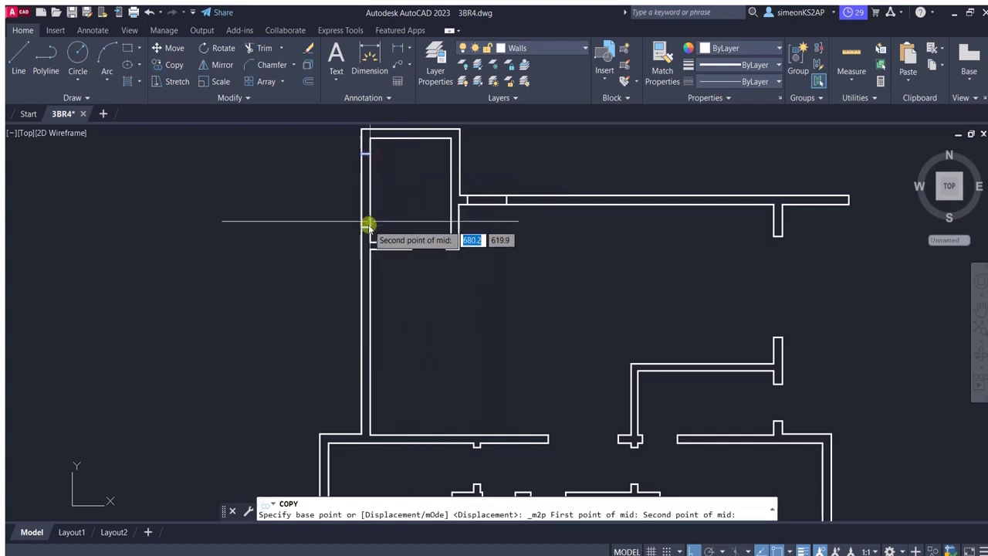
scroll(369, 221, "up", 2)
left_click(360, 223)
Step: Place the copied opening lines on the lower-left room's left wall
scroll(384, 221, "down", 3)
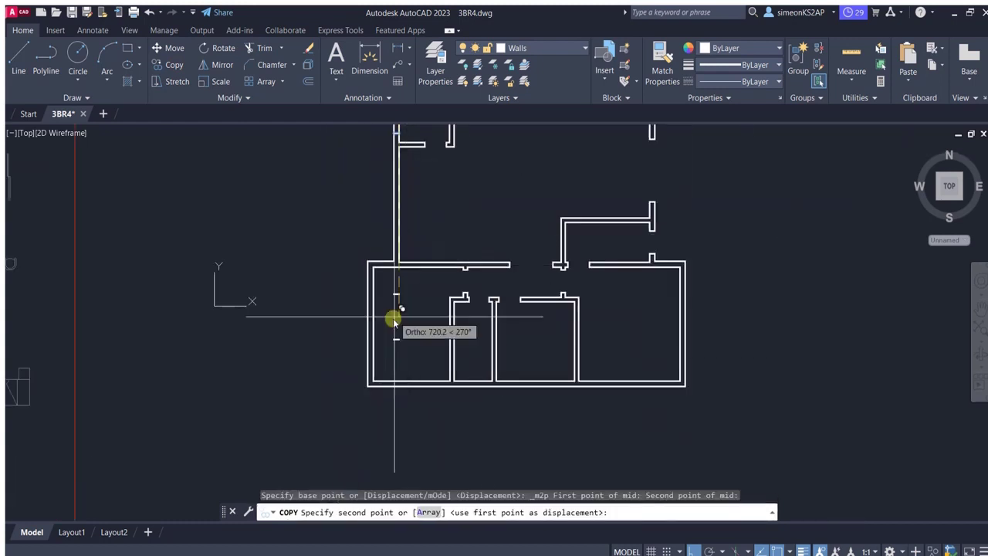
scroll(401, 287, "up", 3)
scroll(316, 280, "down", 3)
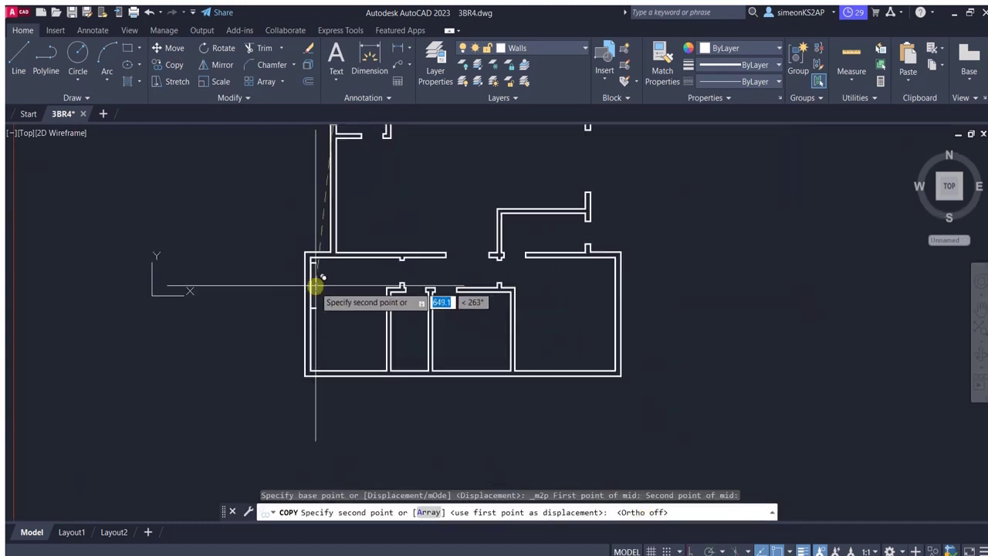
scroll(314, 298, "down", 1)
scroll(309, 307, "up", 4)
left_click(314, 305)
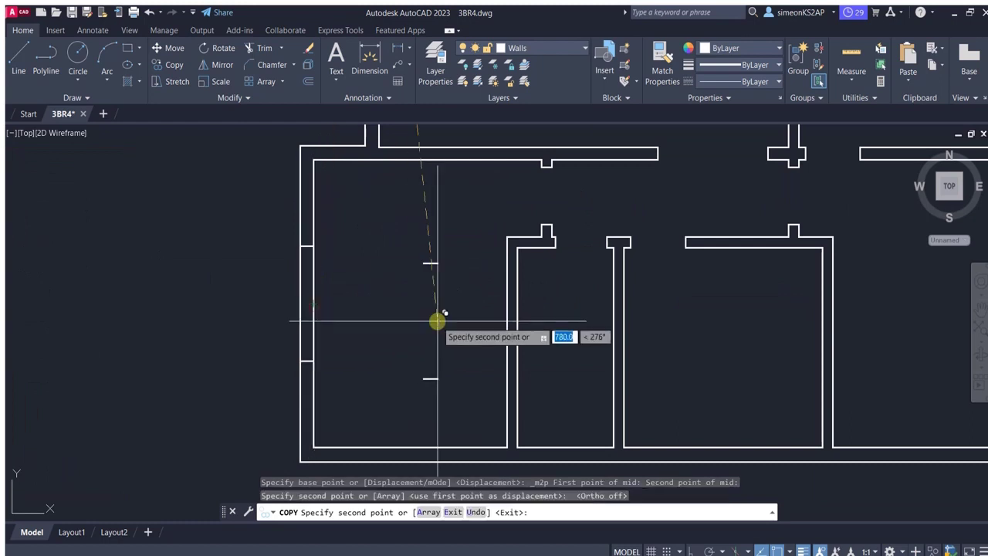
scroll(520, 333, "down", 3)
scroll(541, 327, "up", 2)
scroll(525, 315, "up", 2)
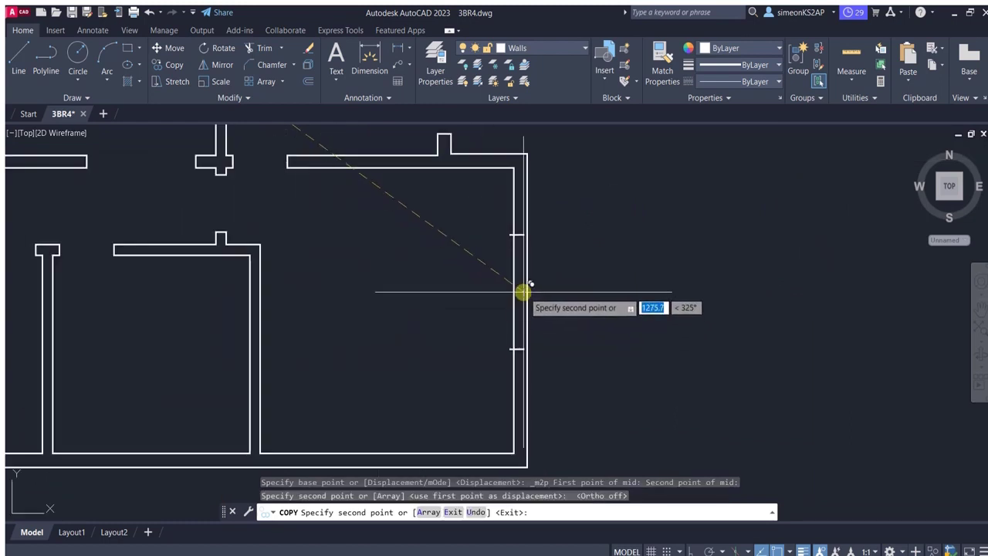
scroll(593, 328, "down", 4)
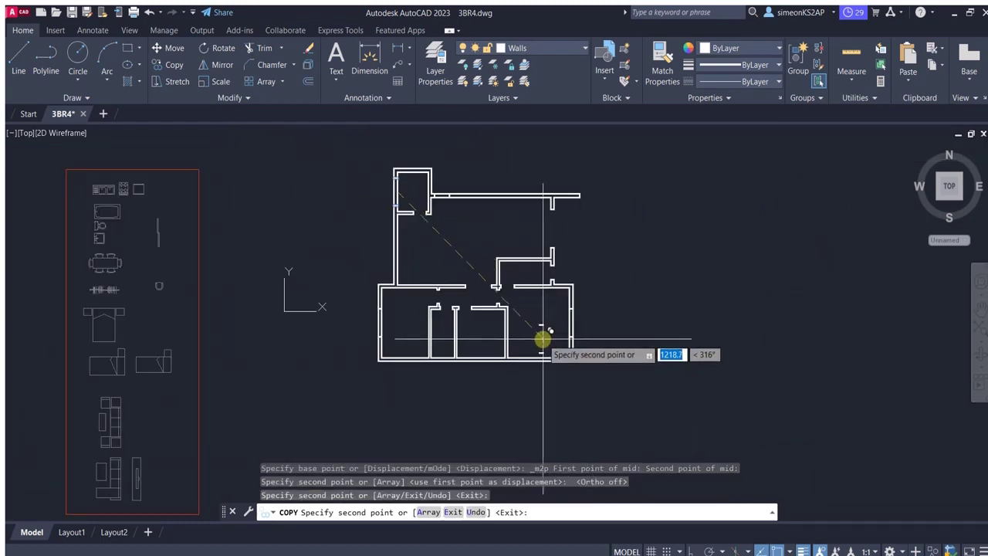
key("Escape")
scroll(472, 331, "up", 3)
Step: Draw a jamb polyline 40 units along the bottom wall and trim its stub below the wall
left_click(47, 58)
scroll(394, 317, "up", 2)
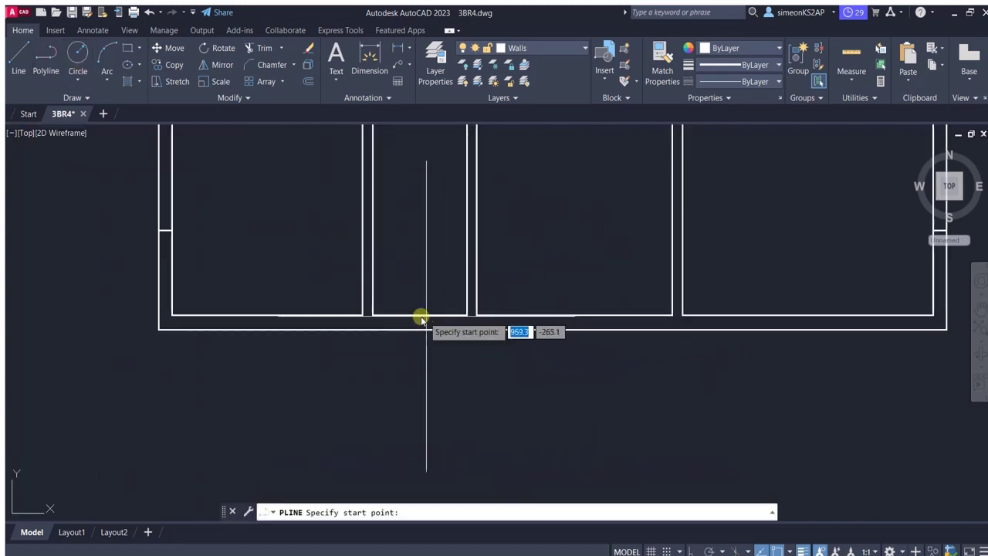
type("0")
key("Return")
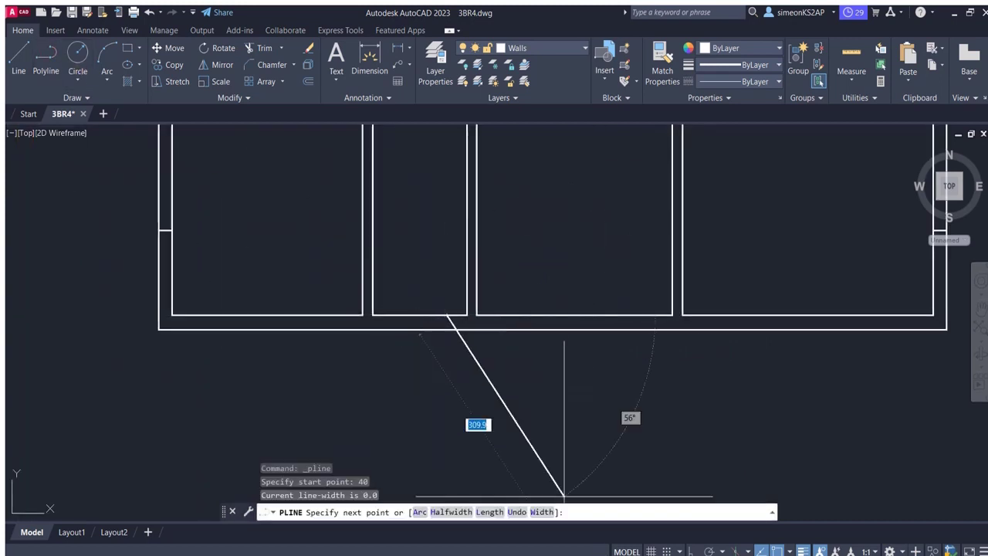
left_click(450, 348)
left_click(263, 48)
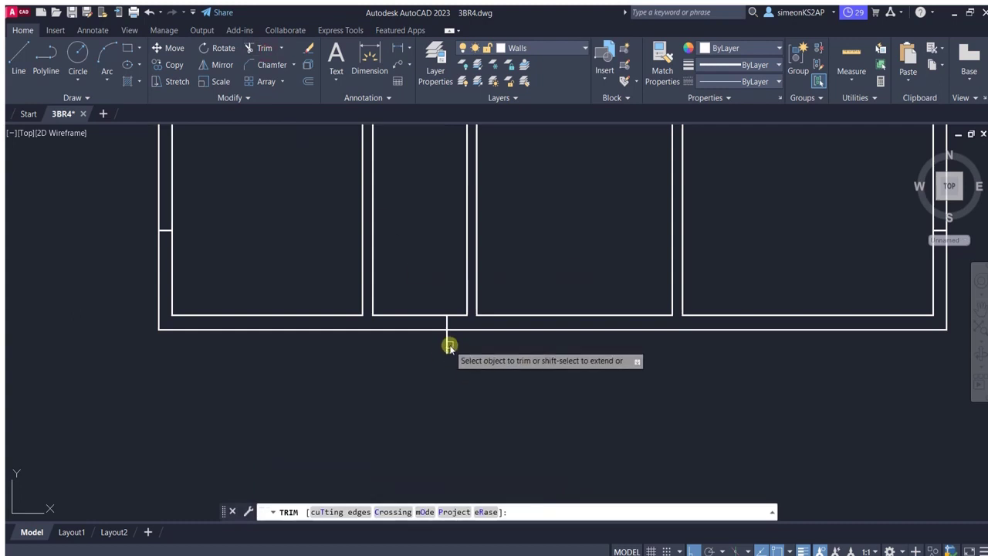
left_click_drag(459, 342, 437, 346)
key("Escape")
Step: Offset the jamb line 80 units to form the opposite jamb
left_click(307, 81)
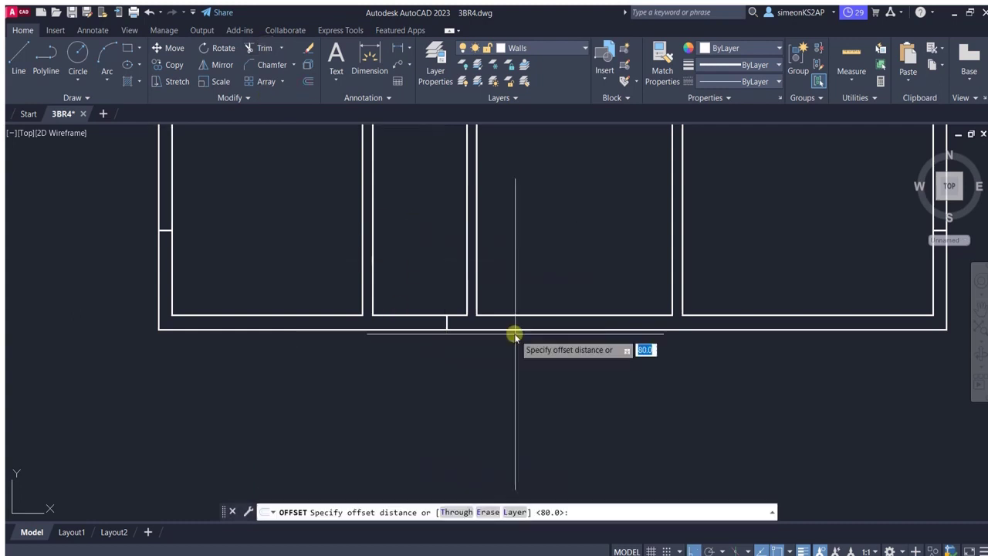
key("Return")
left_click(448, 329)
left_click(397, 344)
scroll(417, 400, "down", 3)
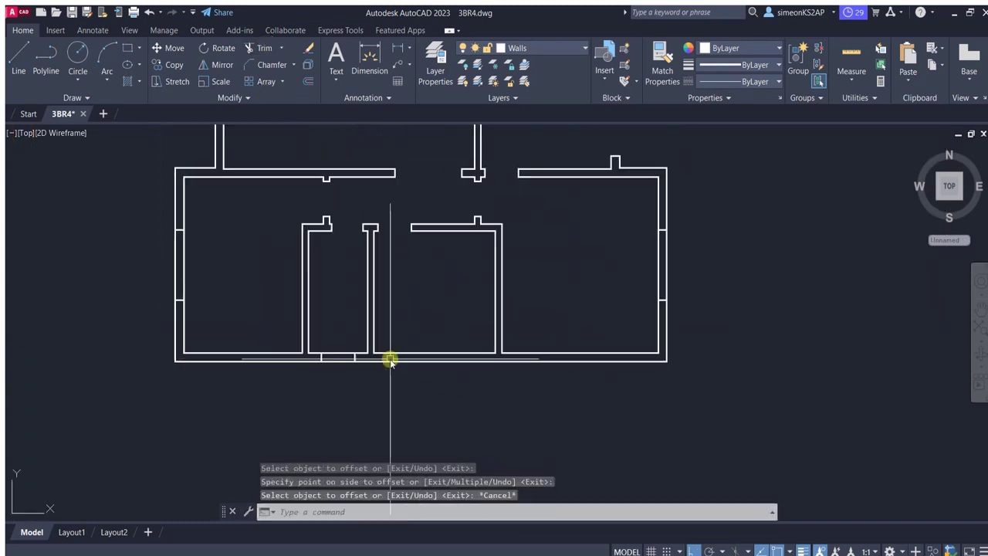
Step: Draw a polyline from the bottom wall's midpoint extending past the wall
left_click(46, 62)
scroll(435, 358, "up", 2)
scroll(437, 361, "down", 2)
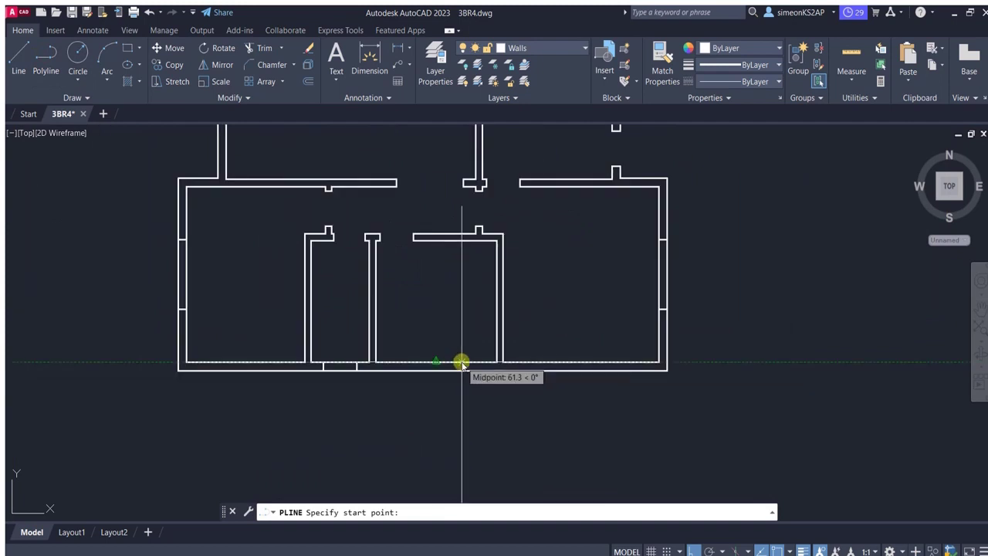
left_click(461, 363)
left_click(462, 400)
key("Escape")
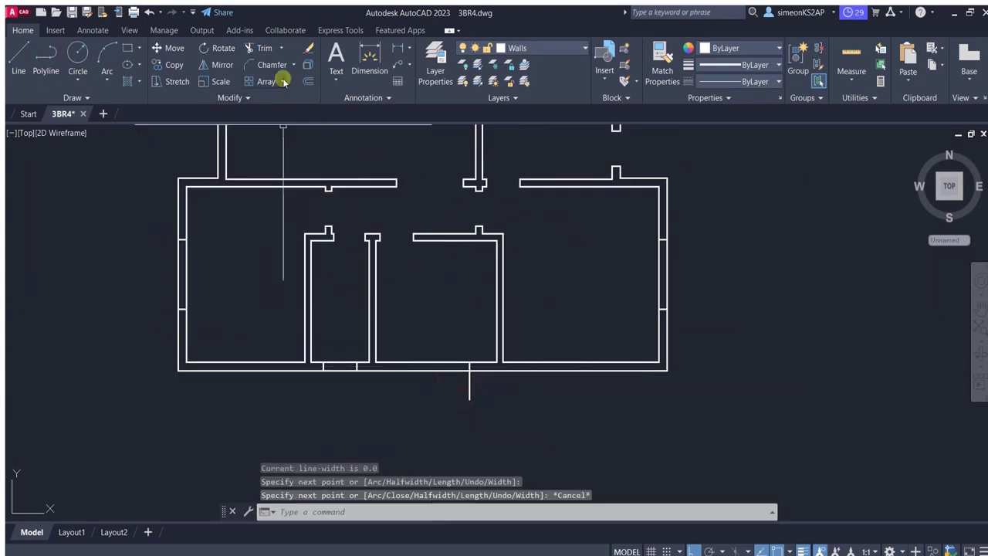
left_click(263, 48)
key("Escape")
scroll(468, 353, "up", 3)
Step: Offset the middle line 160 units to one side
left_click(308, 83)
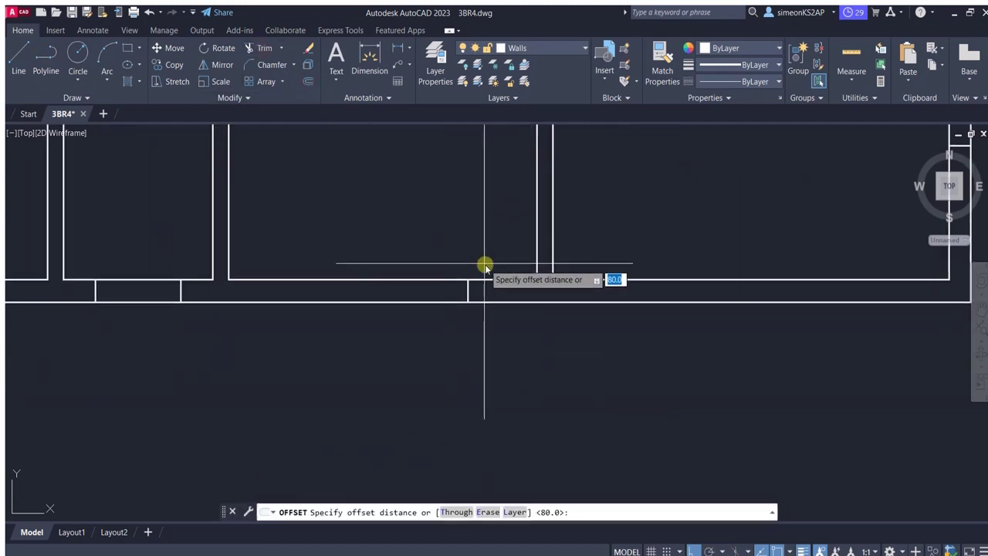
key("Return")
key("Return")
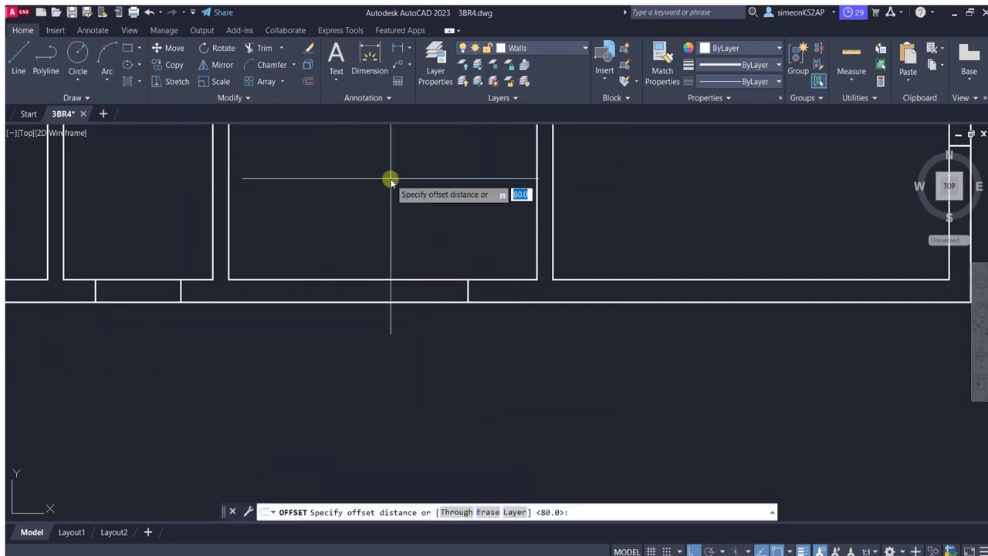
type("160")
key("Return")
left_click(384, 301)
left_click(392, 326)
scroll(358, 386, "down", 3)
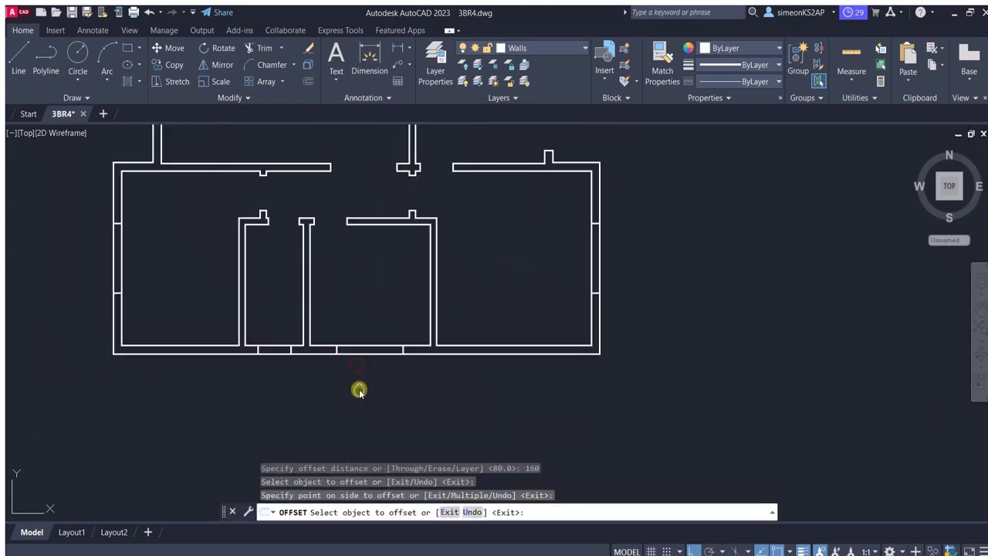
scroll(474, 381, "down", 2)
Step: Fence-trim the double wall lines between the jamb lines to open the door gaps
left_click(259, 48)
scroll(486, 397, "up", 2)
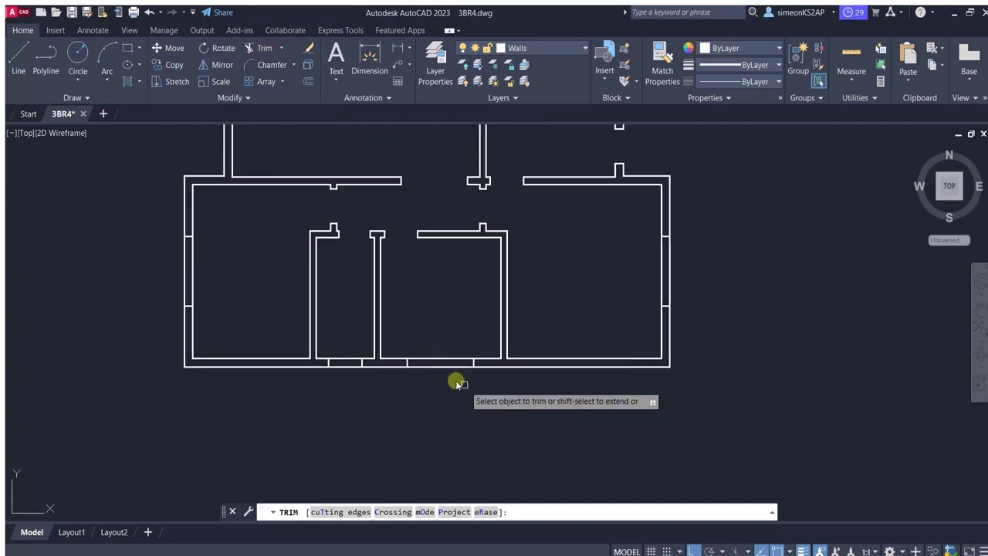
scroll(452, 381, "down", 3)
left_click(452, 353)
key("Return")
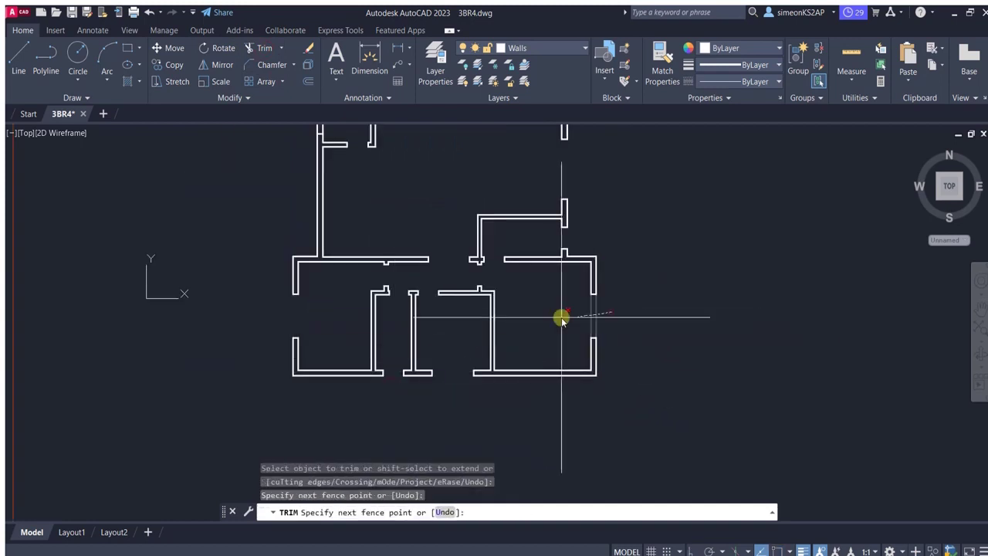
scroll(453, 258, "down", 2)
scroll(400, 214, "up", 2)
scroll(403, 222, "up", 3)
scroll(401, 247, "down", 6)
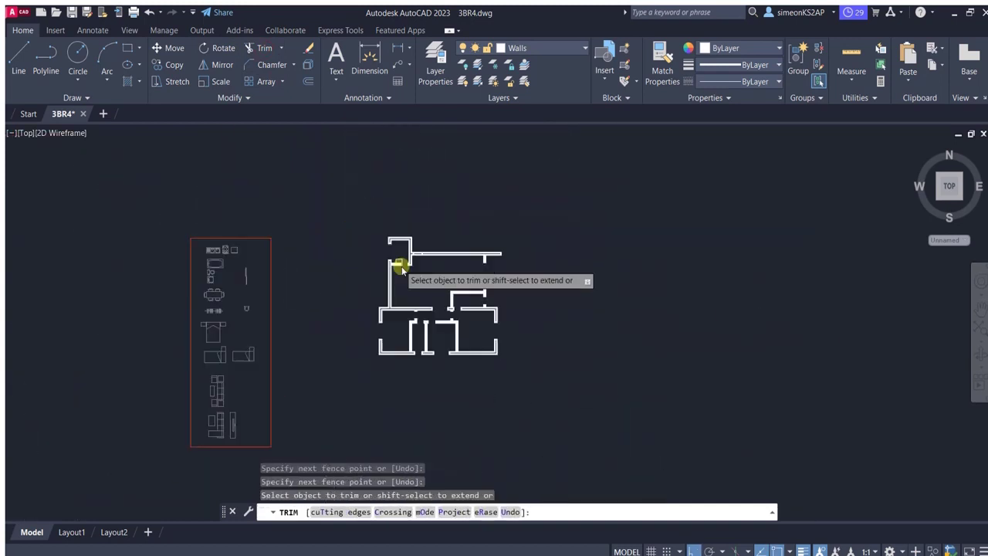
scroll(407, 262, "up", 5)
scroll(422, 277, "down", 4)
key("Escape")
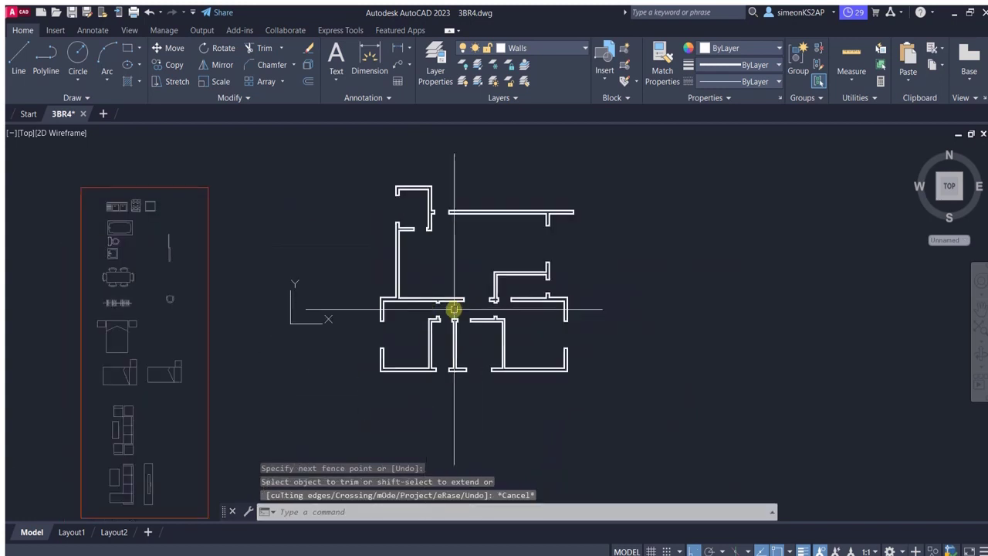
scroll(453, 309, "up", 1)
Step: Copy the window symbol from the furniture set, using its top as the base point
scroll(514, 309, "up", 1)
mouse_move(423, 322)
middle_mouse_down()
mouse_move(527, 315)
mouse_move(539, 342)
middle_mouse_up()
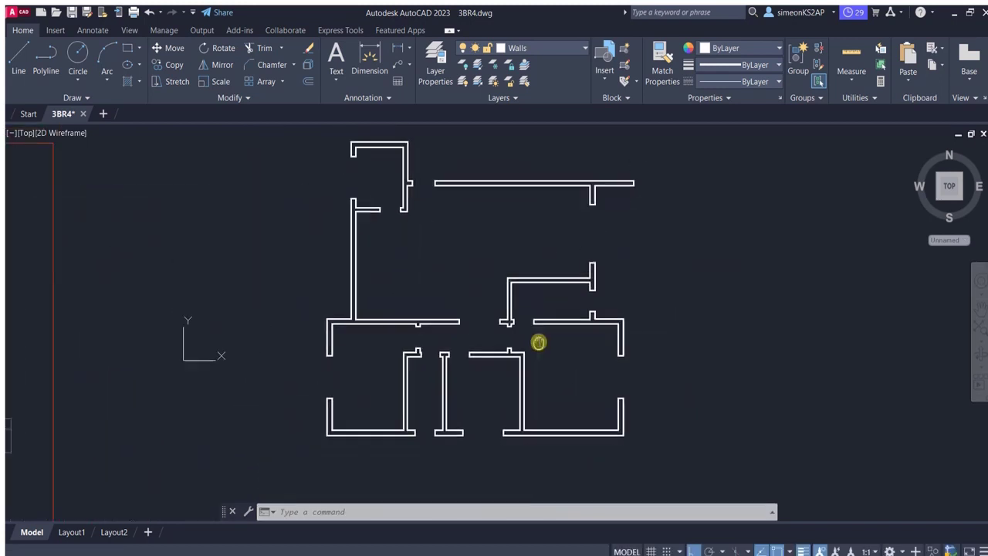
scroll(414, 249, "down", 2)
scroll(425, 245, "up", 2)
scroll(399, 265, "down", 5)
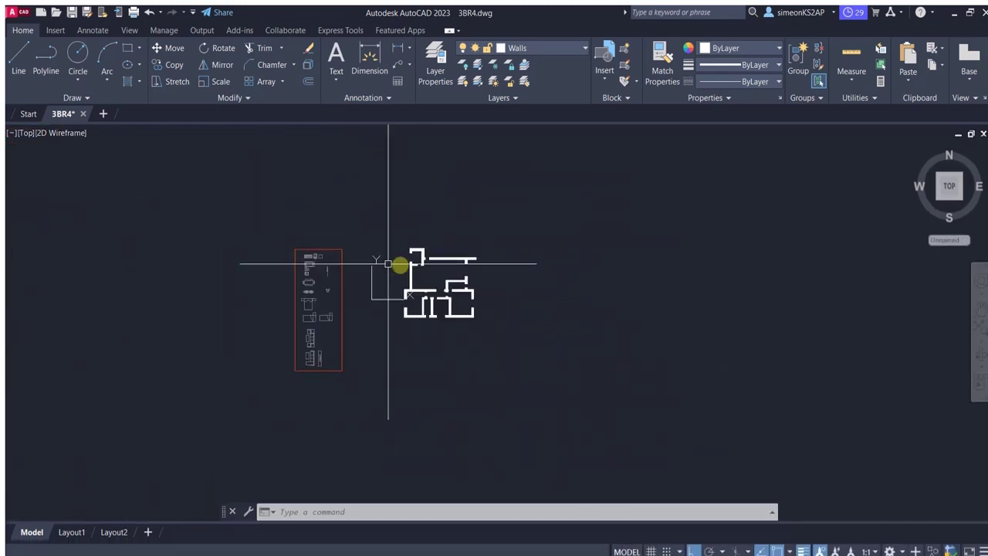
scroll(333, 276, "up", 7)
left_click(321, 276)
scroll(340, 259, "down", 2)
left_click(170, 65)
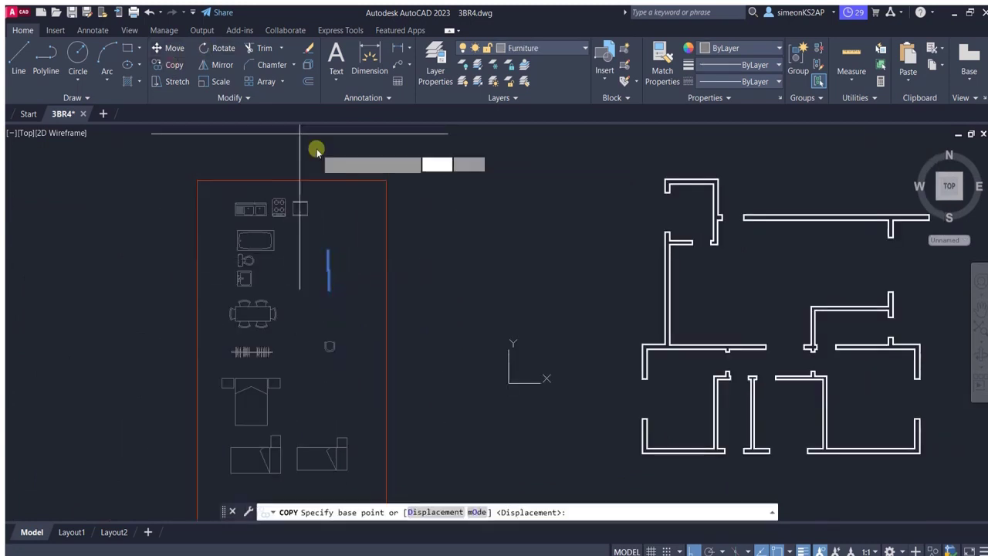
scroll(352, 242, "up", 5)
left_click(348, 229)
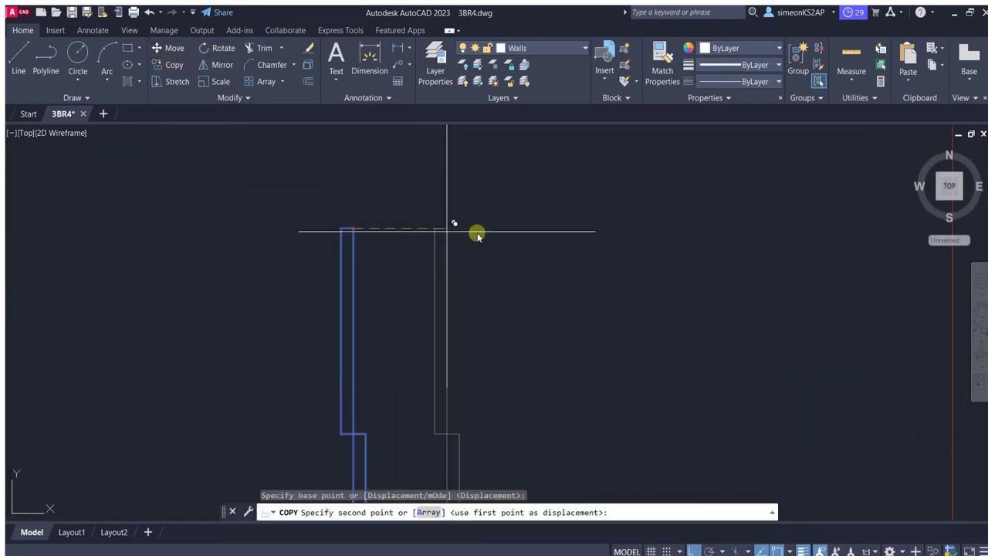
scroll(474, 231, "down", 3)
scroll(609, 247, "up", 4)
scroll(288, 247, "up", 2)
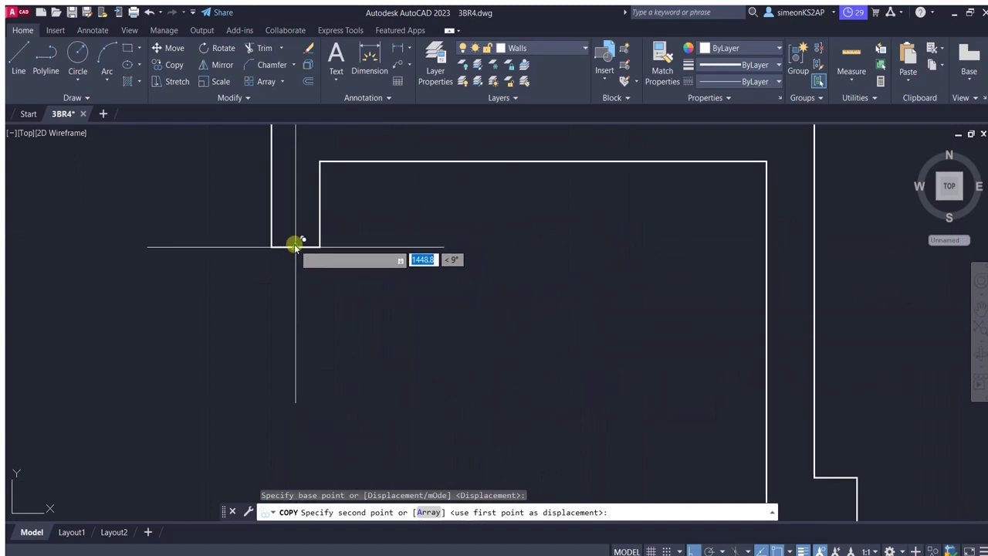
Step: Place window copies into three wall openings, then select the right wall's window lines
left_click(293, 244)
scroll(336, 254, "down", 3)
scroll(388, 283, "down", 2)
scroll(281, 361, "up", 3)
scroll(282, 361, "up", 3)
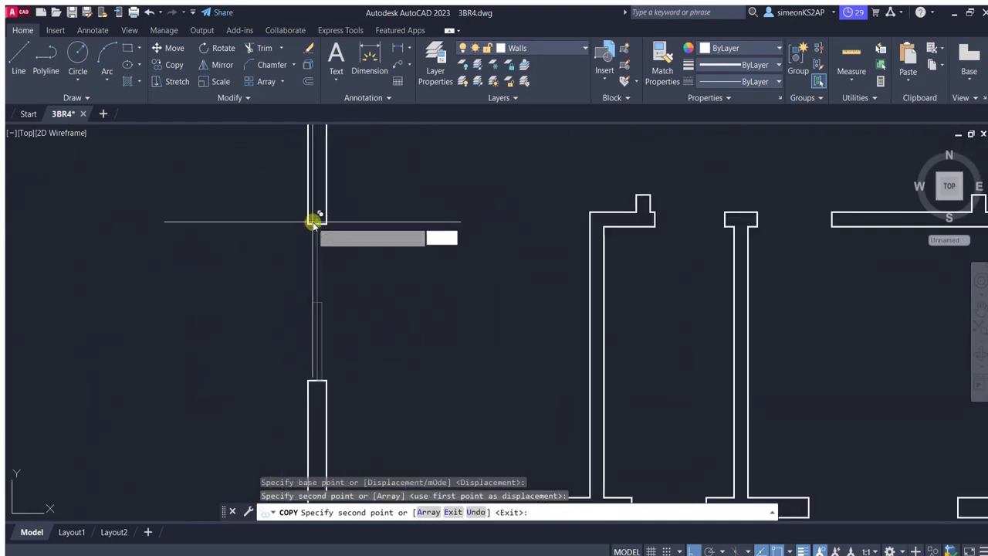
left_click(397, 231)
scroll(569, 309, "down", 3)
scroll(585, 311, "up", 3)
left_click(585, 311)
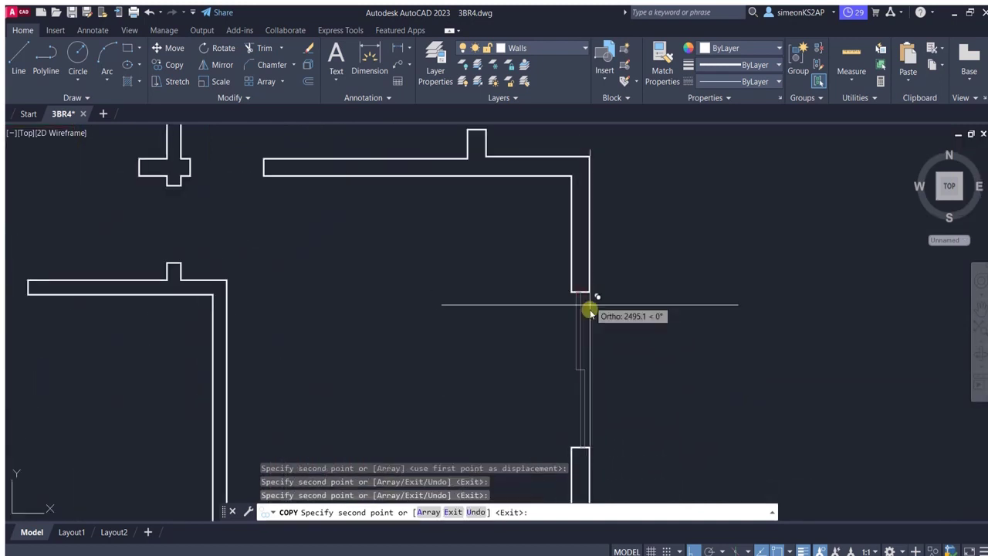
scroll(588, 305, "down", 3)
scroll(525, 364, "up", 3)
scroll(494, 367, "down", 3)
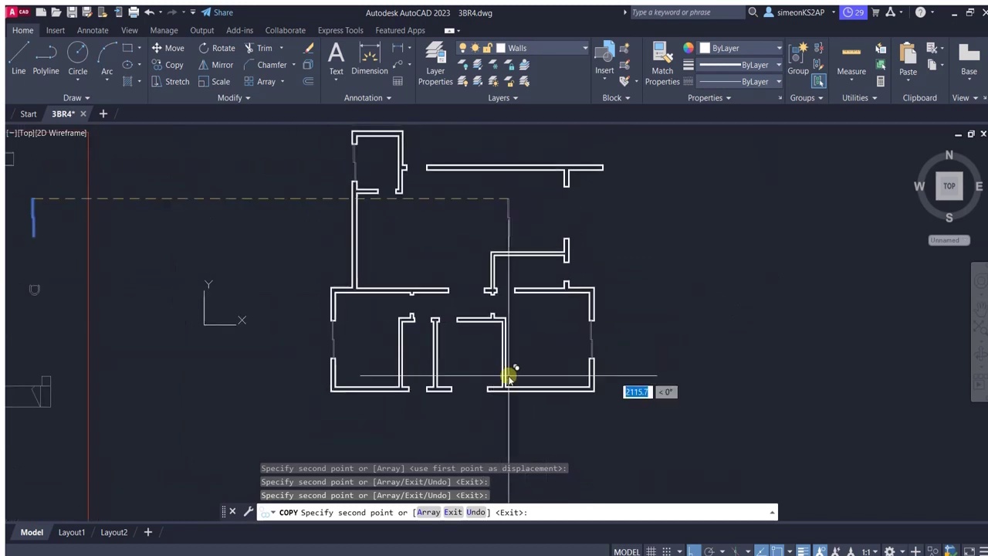
scroll(595, 343, "up", 3)
key("Escape")
left_click(588, 330)
left_click(556, 339)
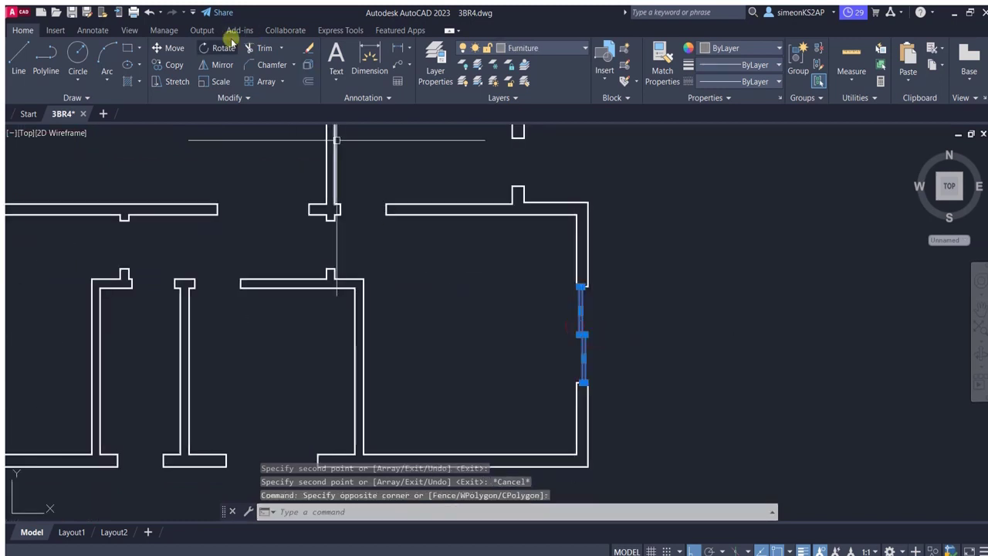
Step: Copy the selected window lines into the bottom wall opening
left_click(174, 65)
scroll(574, 287, "up", 2)
scroll(595, 276, "up", 2)
left_click(596, 276)
scroll(413, 379, "down", 3)
scroll(302, 307, "up", 3)
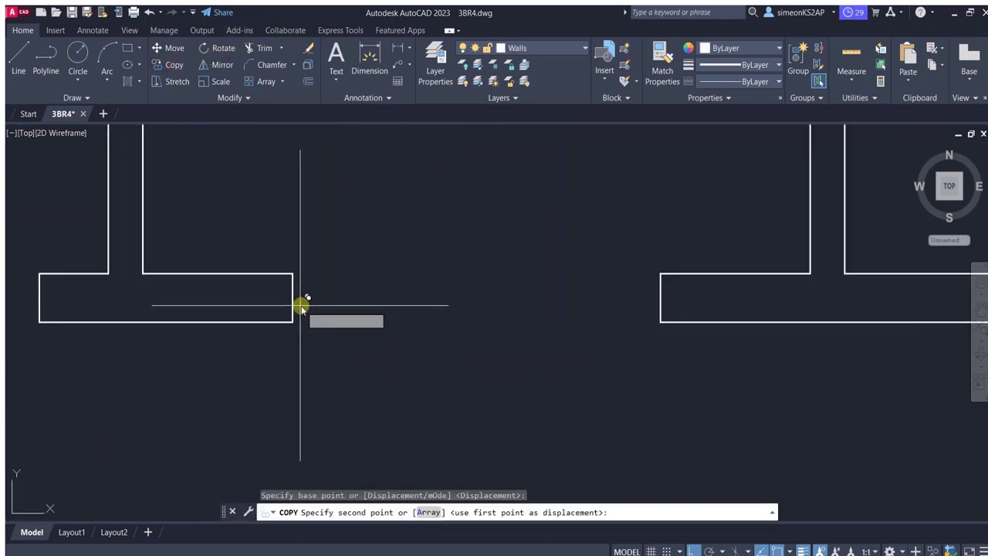
left_click(292, 301)
scroll(408, 254, "down", 2)
key("Escape")
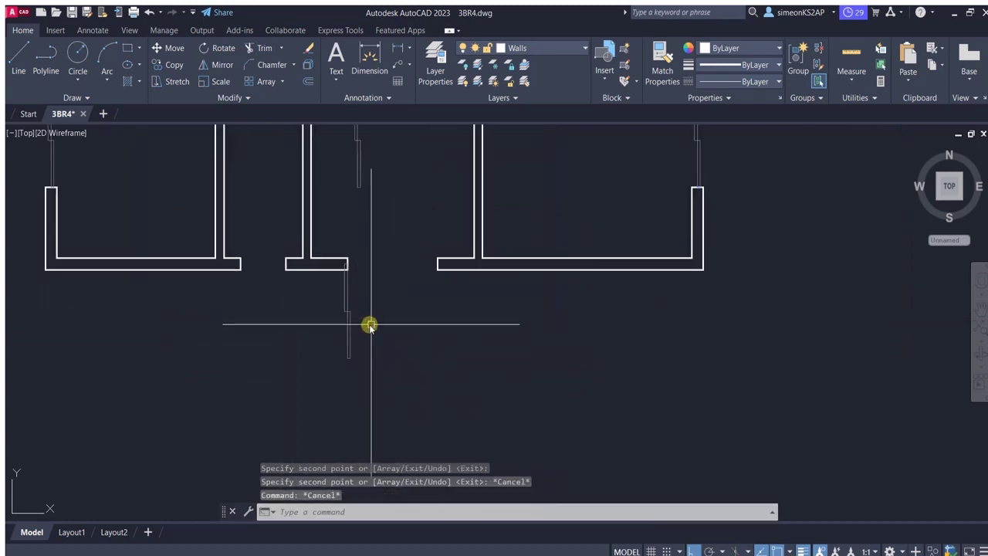
scroll(371, 271, "down", 2)
Step: Delete the stray jamb lines and rotate the lower window line 90° so it lies horizontal
left_click(369, 210)
key("Delete")
left_click(360, 312)
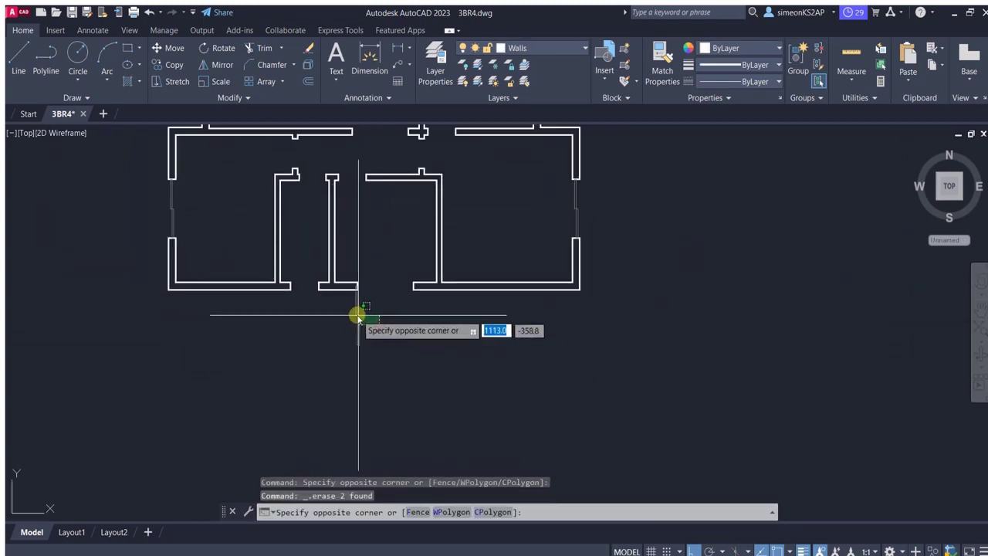
left_click(348, 325)
left_click(209, 49)
scroll(356, 315, "up", 2)
scroll(353, 220, "up", 2)
left_click(352, 220)
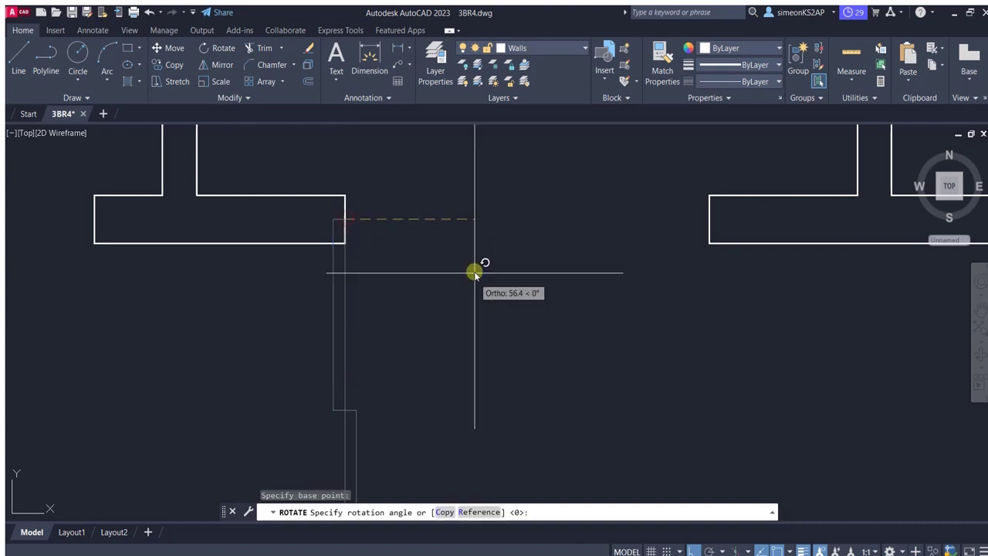
scroll(463, 224, "up", 1)
left_click(458, 220)
scroll(457, 316, "down", 2)
scroll(379, 349, "up", 2)
scroll(498, 360, "down", 2)
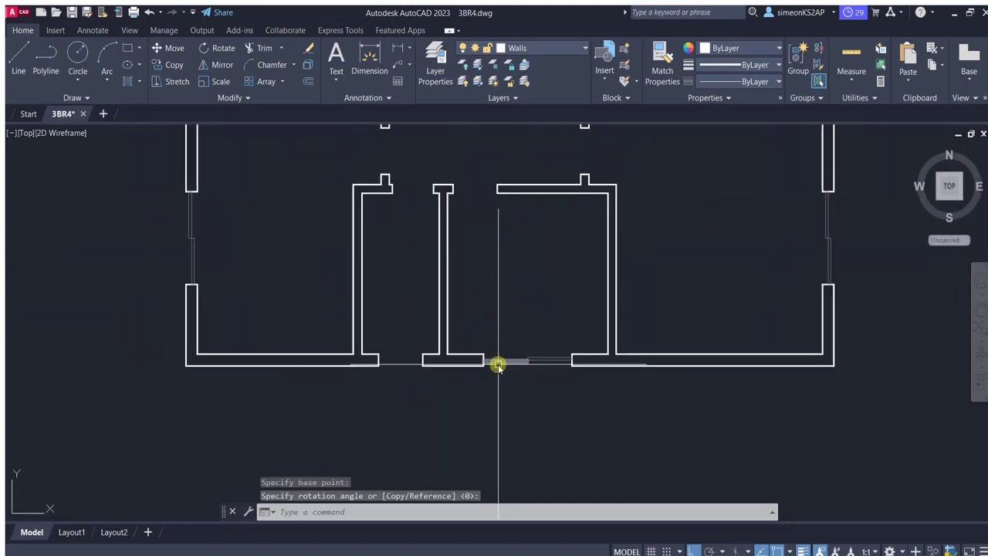
scroll(516, 363, "up", 2)
Step: Copy the horizontal window line into the neighbouring bottom-wall opening
left_click(514, 361)
middle_click_drag(515, 364, 548, 341)
left_click(174, 65)
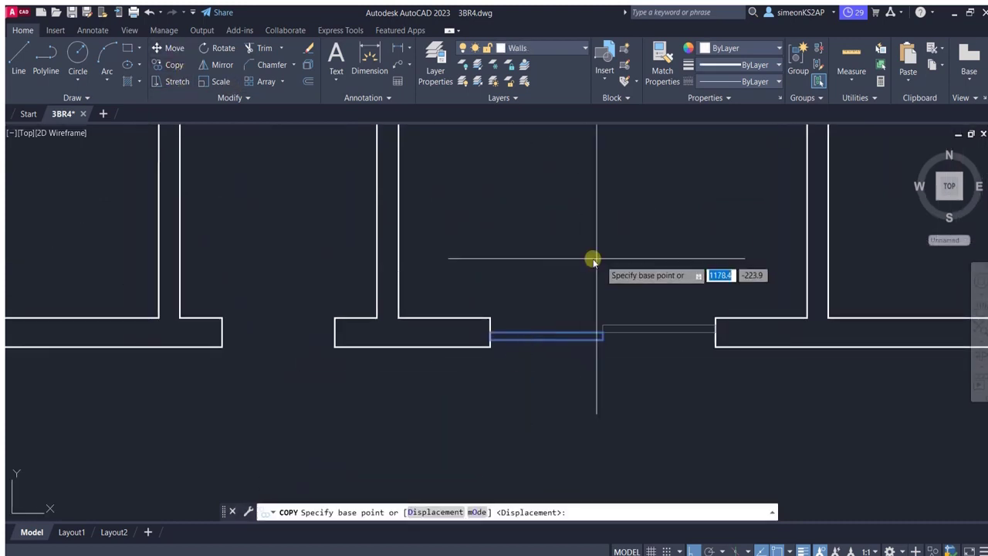
left_click(602, 336)
left_click(336, 334)
scroll(425, 346, "down", 2)
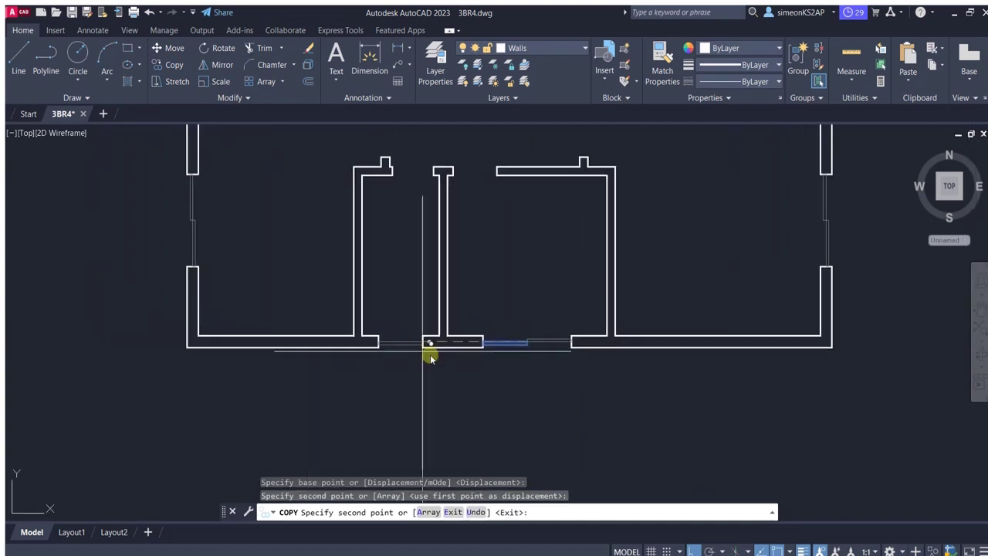
scroll(492, 343, "down", 1)
key("Escape")
scroll(538, 330, "up", 1)
scroll(544, 303, "down", 2)
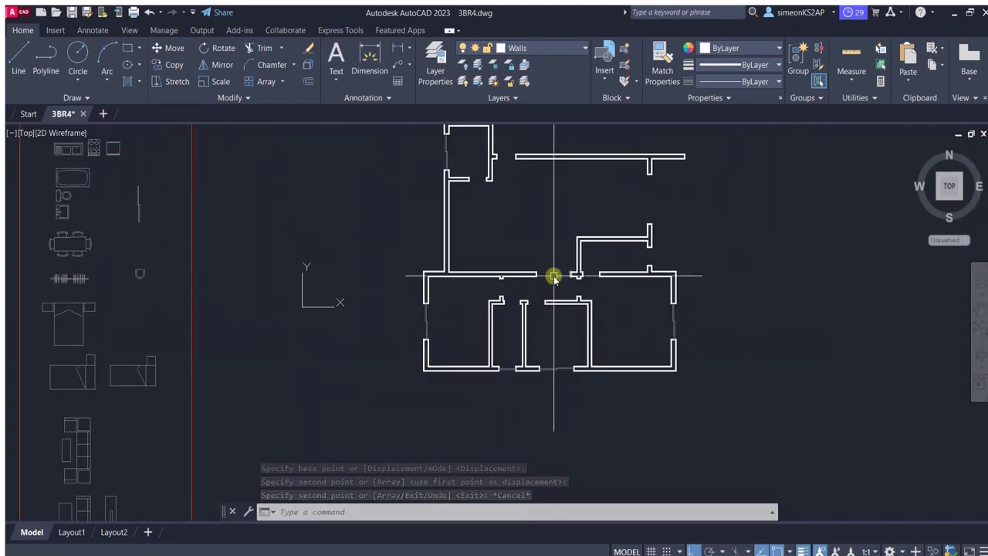
middle_click_drag(530, 276, 494, 331)
scroll(492, 345, "up", 2)
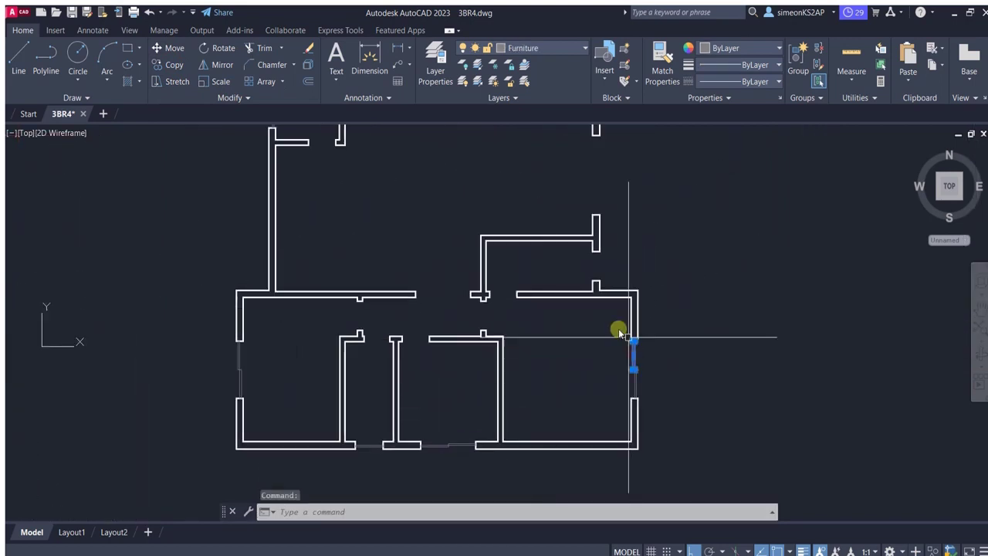
Step: Move the thin line out of its opening to a new position near the interior wall
left_click(173, 65)
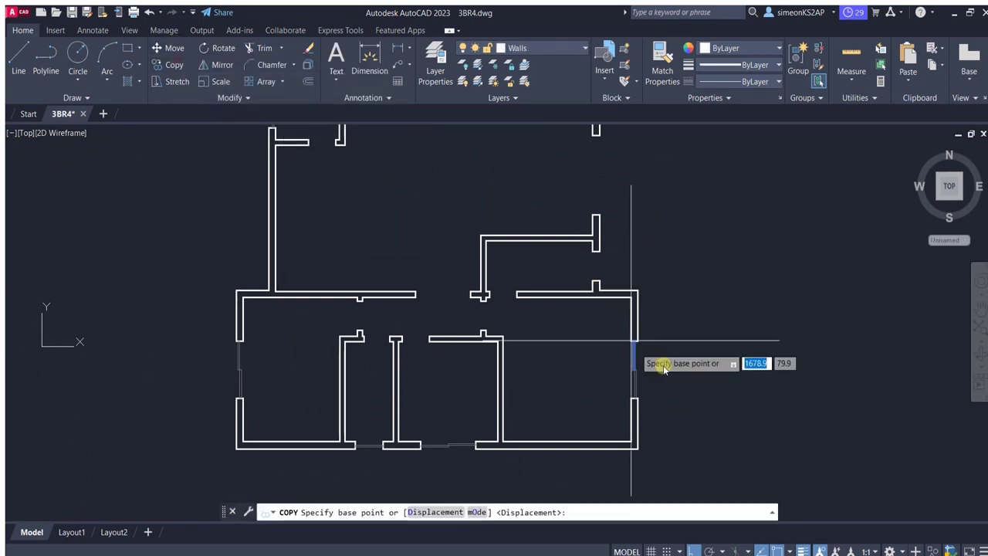
scroll(655, 337, "up", 4)
left_click(601, 340)
scroll(545, 275, "down", 2)
scroll(530, 256, "up", 2)
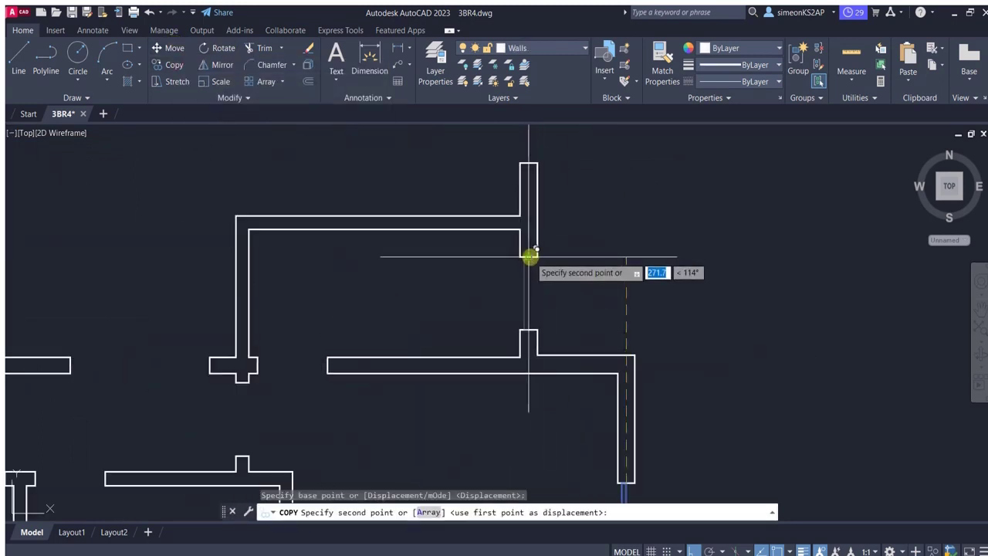
key("Escape")
left_click(528, 294)
left_click(168, 48)
scroll(479, 231, "up", 3)
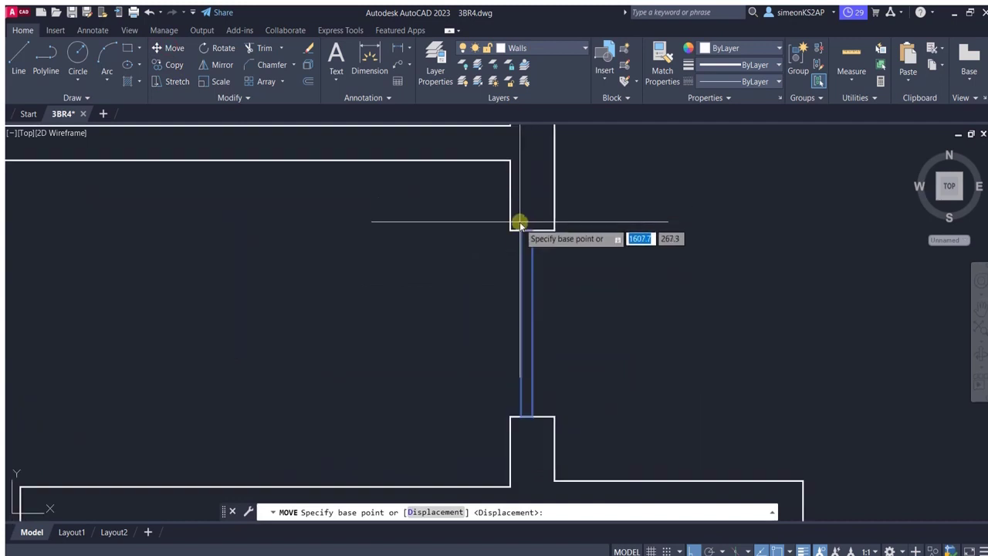
left_click(528, 229)
left_click(598, 267)
scroll(580, 161, "down", 3)
scroll(412, 311, "down", 3)
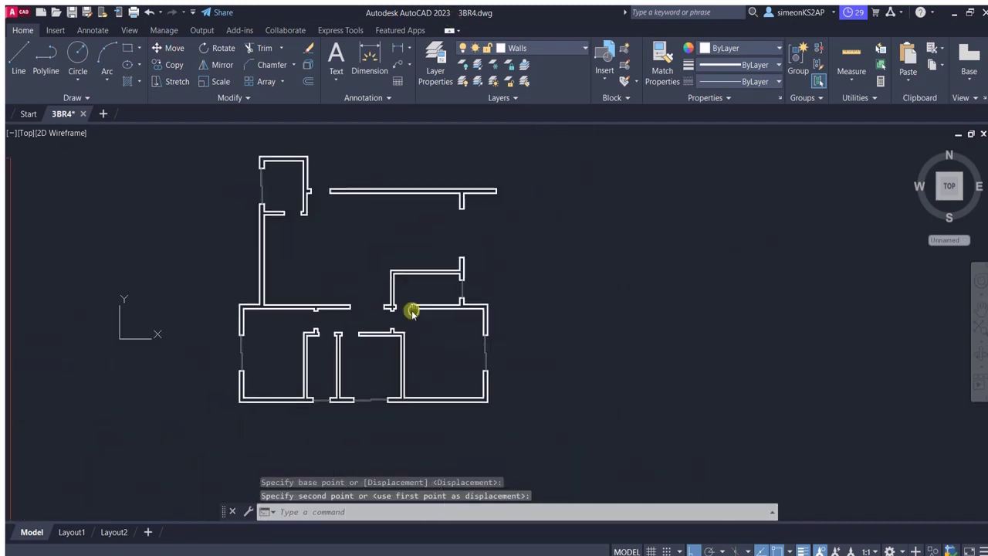
scroll(384, 305, "down", 2)
scroll(382, 305, "up", 3)
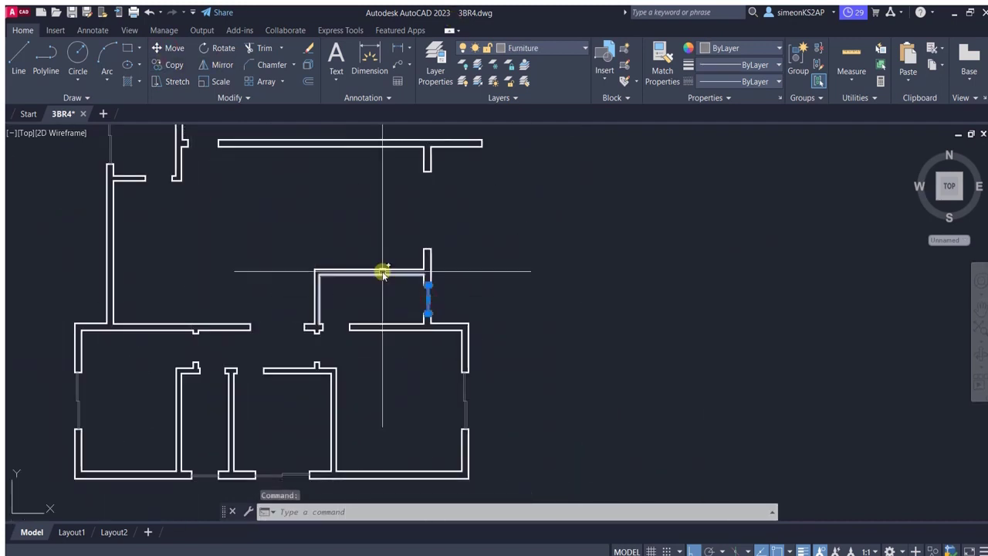
scroll(384, 274, "up", 3)
Step: Reposition the thin line so it sits against the wall end
left_click(167, 65)
scroll(331, 281, "down", 1)
left_click(282, 227)
scroll(485, 290, "down", 3)
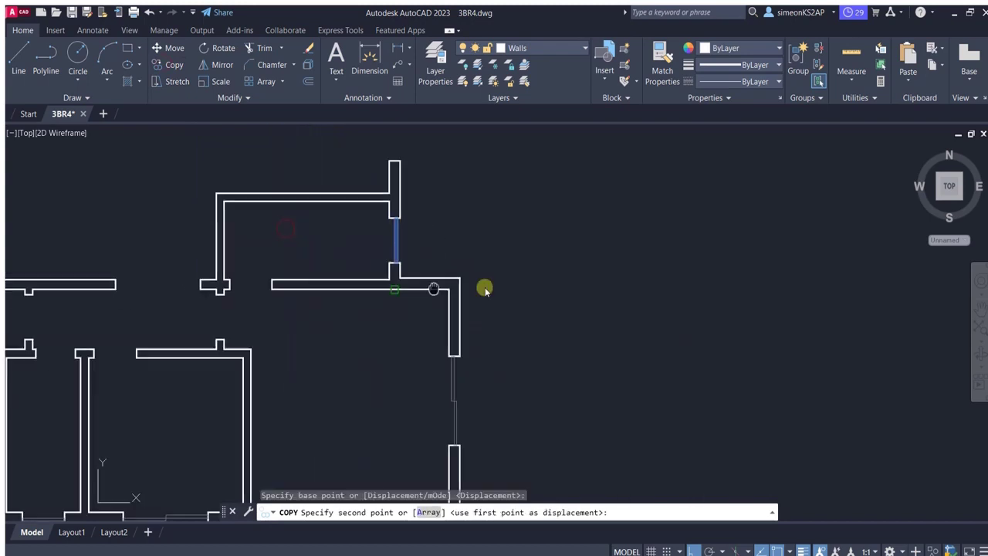
middle_click_drag(485, 289, 579, 290)
scroll(392, 304, "up", 2)
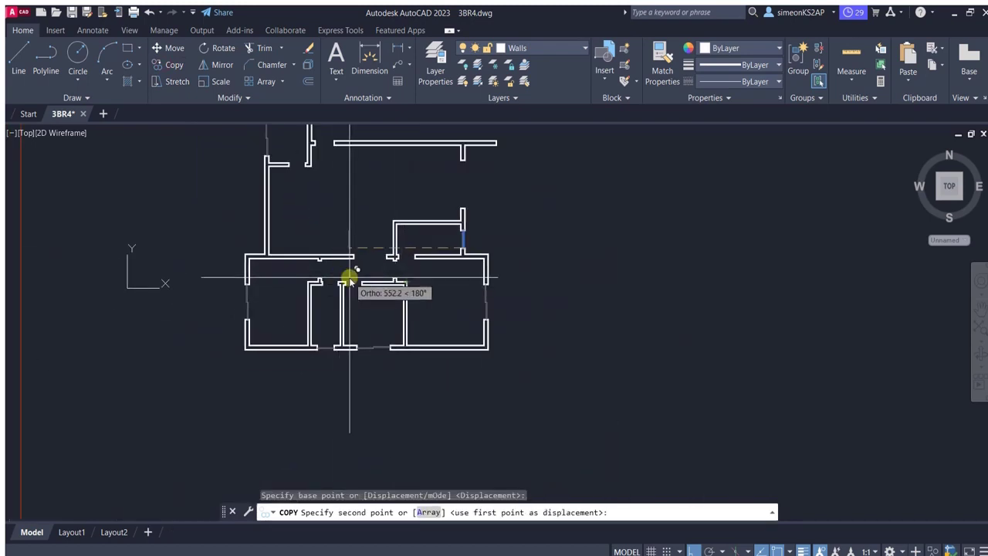
scroll(349, 275, "up", 2)
scroll(386, 335, "up", 3)
scroll(414, 302, "up", 2)
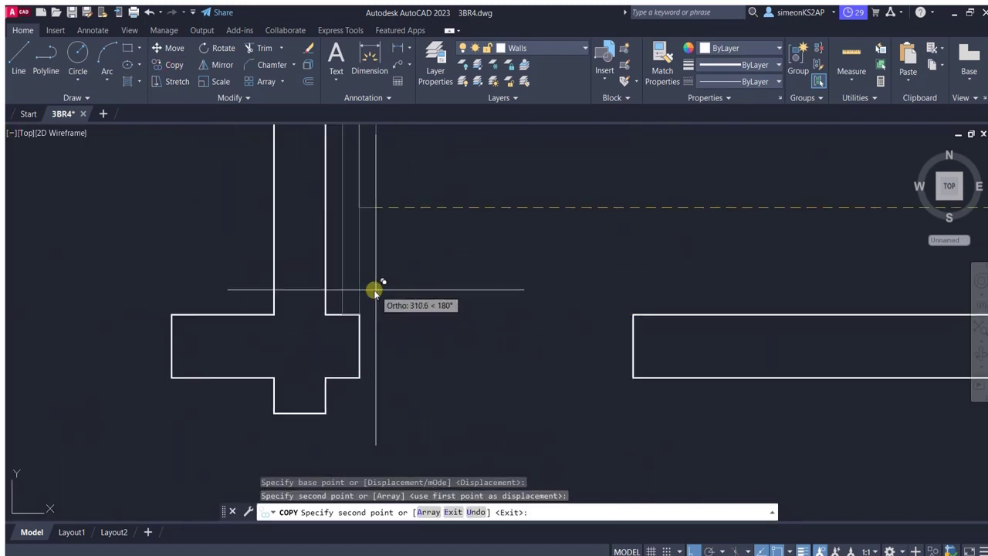
key("Escape")
left_click(174, 48)
left_click(340, 308)
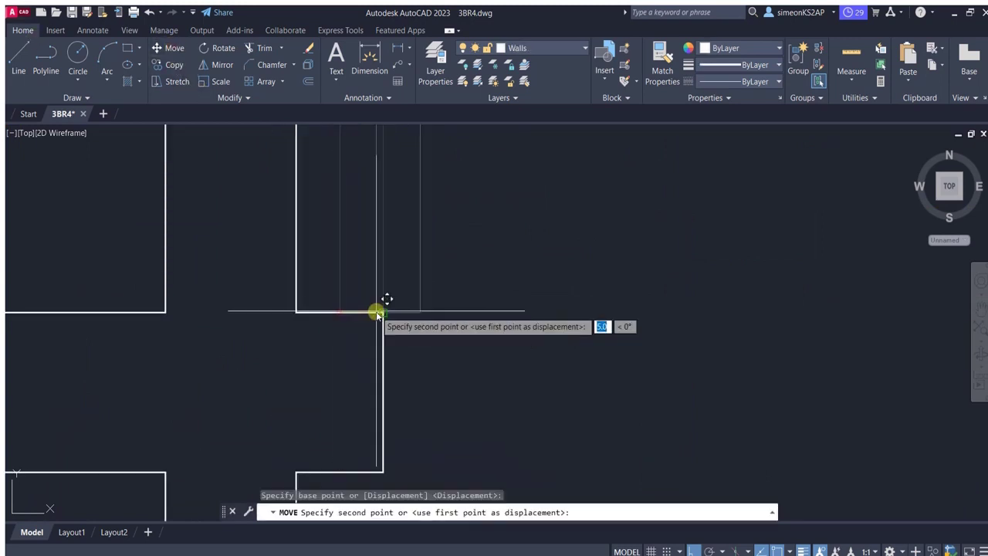
scroll(466, 317, "down", 3)
scroll(466, 317, "down", 2)
scroll(490, 274, "up", 4)
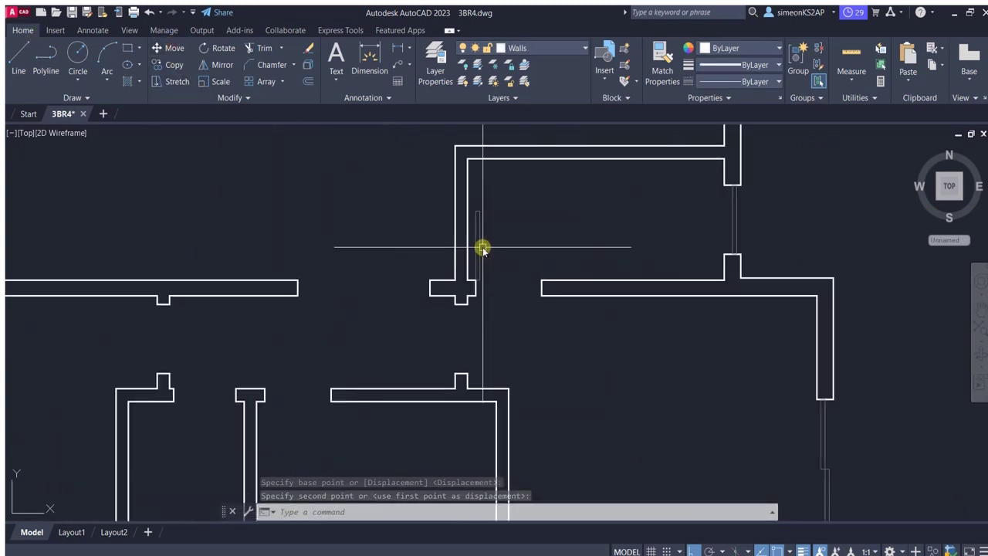
left_click(506, 261)
Step: Copy the thin line into the doorway at the top of the lower middle rooms
left_click(175, 65)
scroll(379, 326, "down", 3)
scroll(474, 254, "up", 3)
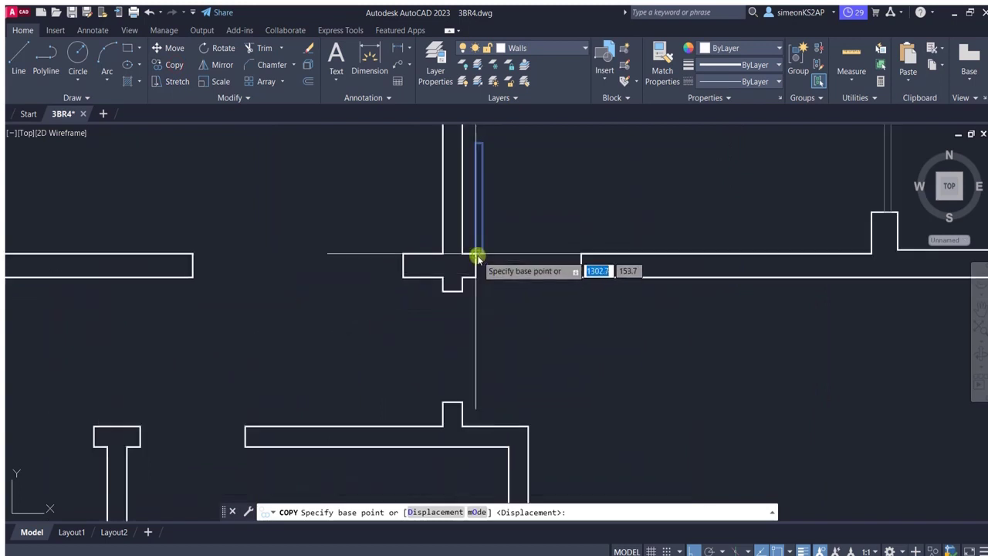
left_click(474, 254)
scroll(435, 320, "down", 3)
scroll(364, 322, "up", 3)
left_click(366, 323)
scroll(421, 293, "down", 3)
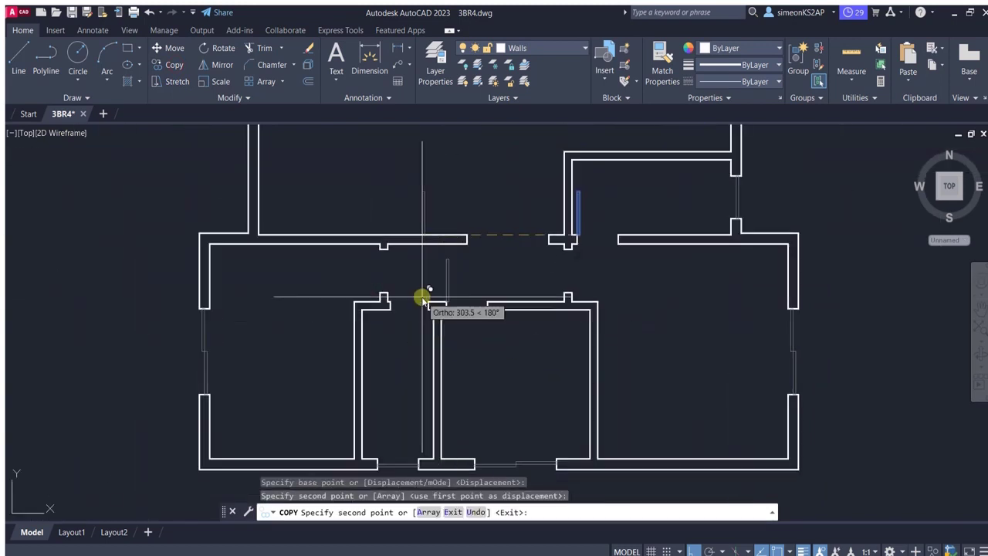
scroll(465, 286, "up", 3)
key("Escape")
left_click(461, 280)
scroll(435, 271, "up", 3)
Step: Mirror the selected thin line, erasing the original
scroll(489, 287, "down", 3)
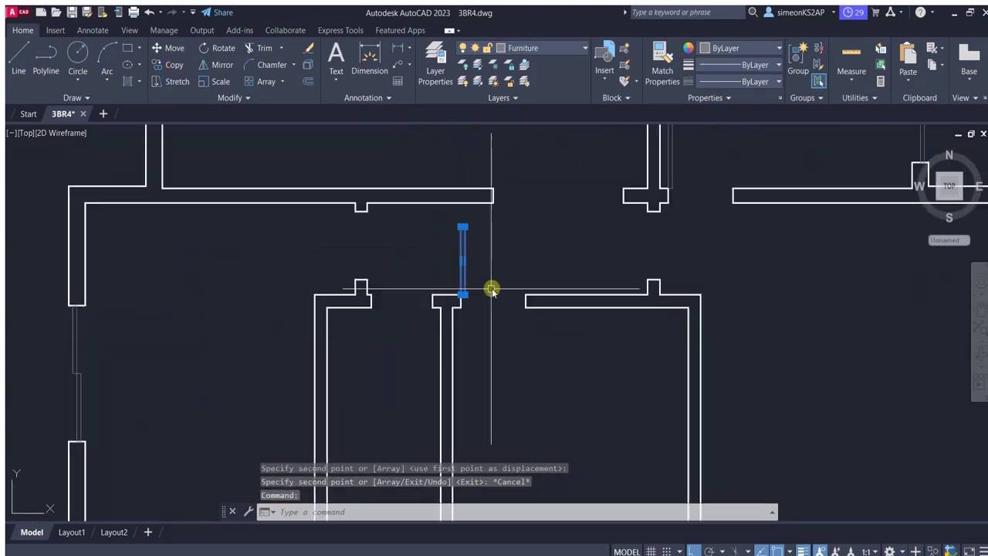
scroll(415, 260, "up", 3)
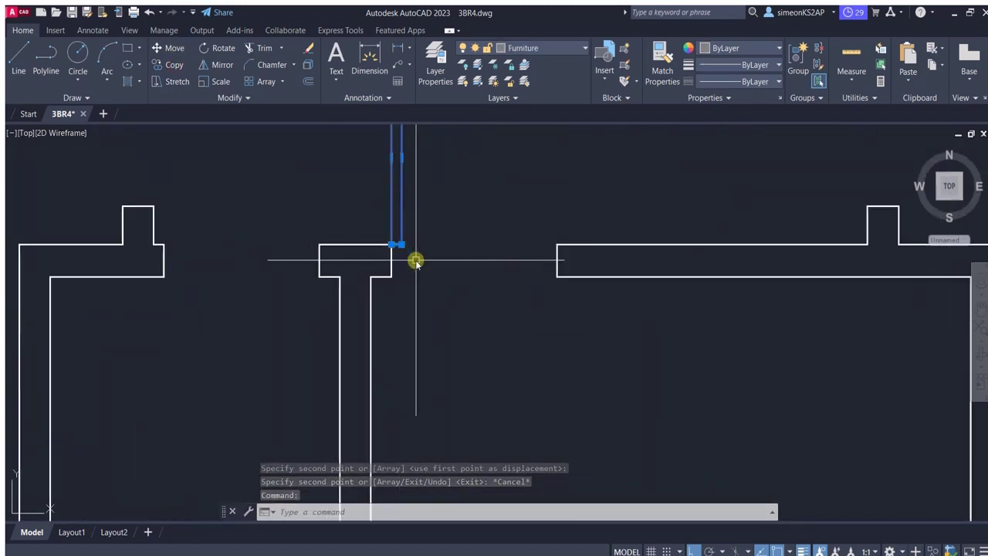
left_click(222, 66)
left_click(459, 264)
scroll(485, 316, "down", 3)
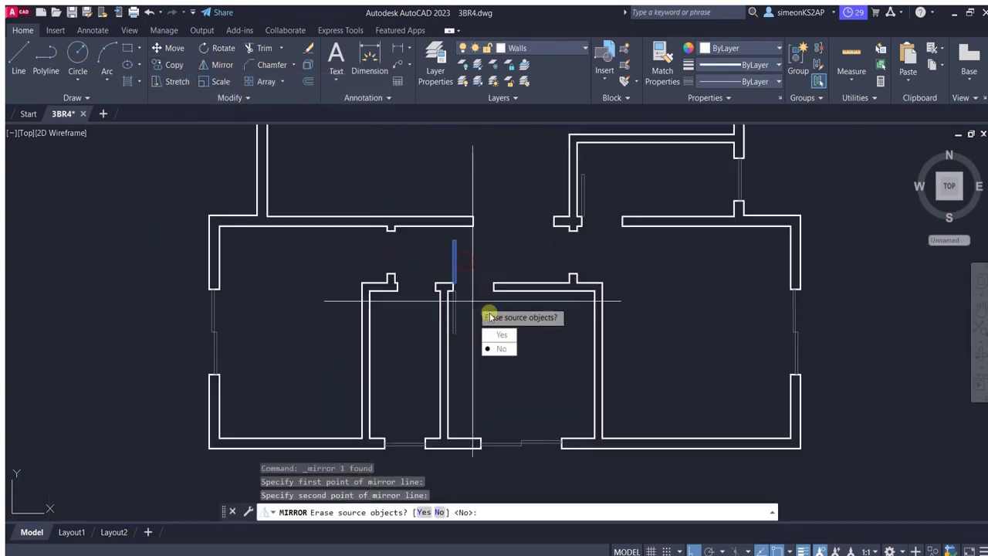
type("Y")
key("Return")
scroll(439, 258, "up", 3)
left_click(170, 48)
key("Escape")
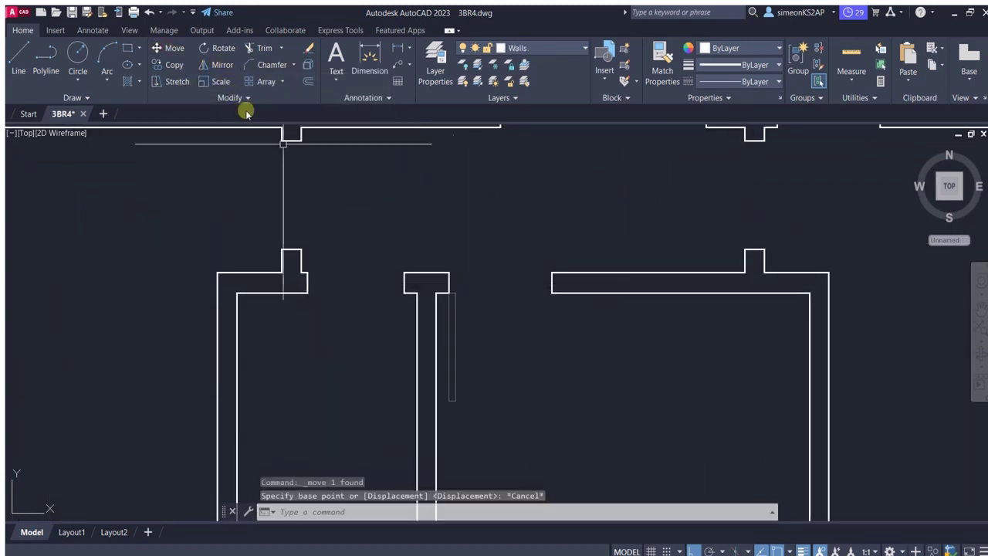
Step: Copy the thin rectangle from its top corner to a spot beside the original
left_click(455, 327)
left_click(169, 65)
scroll(449, 294, "up", 2)
left_click(449, 294)
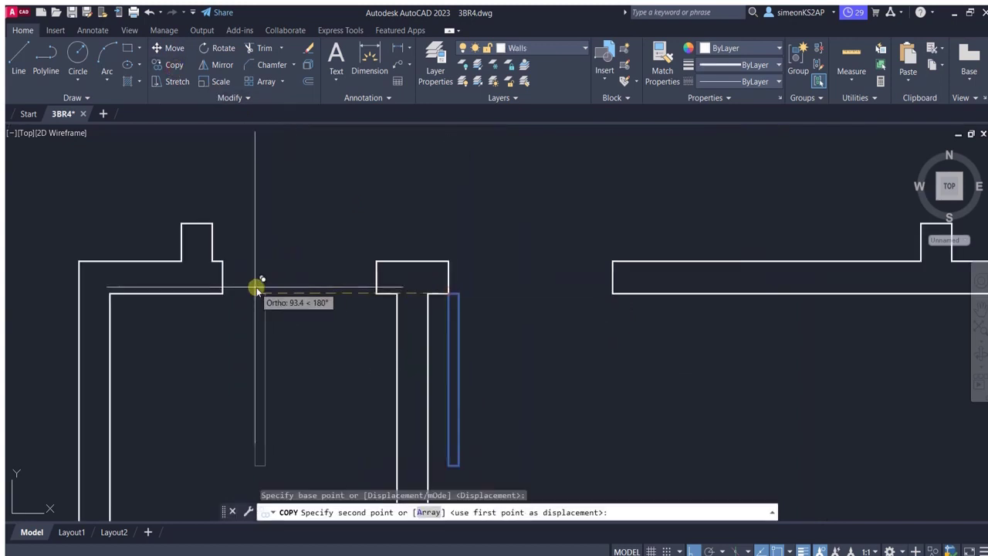
key("Escape")
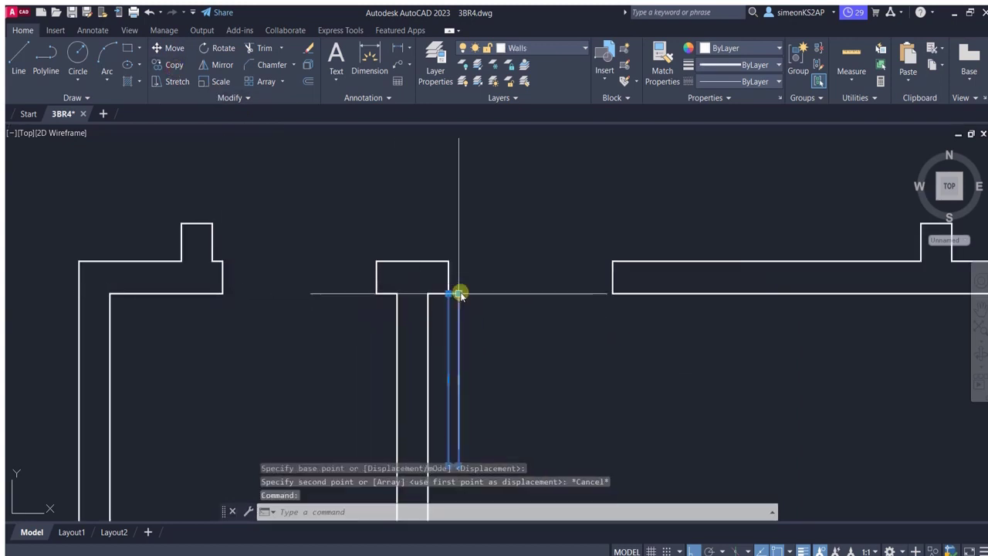
key("Return")
left_click(459, 293)
left_click(379, 288)
scroll(471, 298, "down", 3)
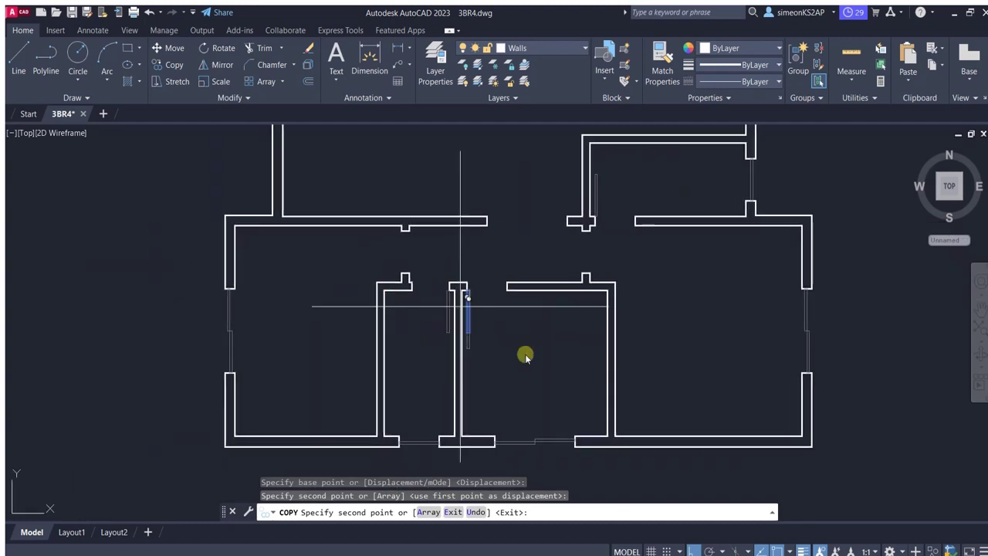
key("Escape")
Step: Copy the thin rectangle from its corner into the next wall opening between the lower rooms
scroll(563, 281, "down", 2)
scroll(434, 342, "up", 3)
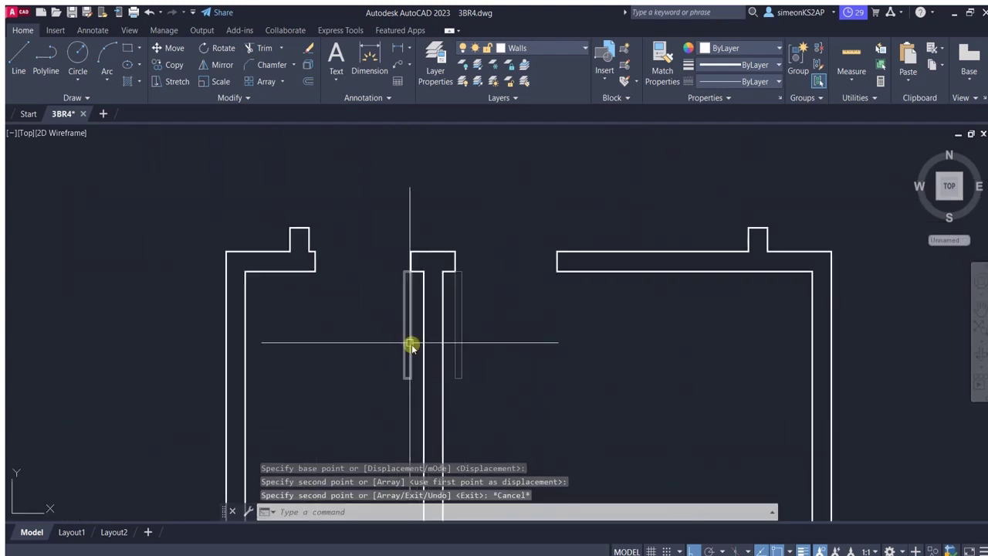
scroll(410, 344, "down", 1)
left_click(174, 67)
scroll(465, 280, "up", 2)
scroll(473, 276, "up", 1)
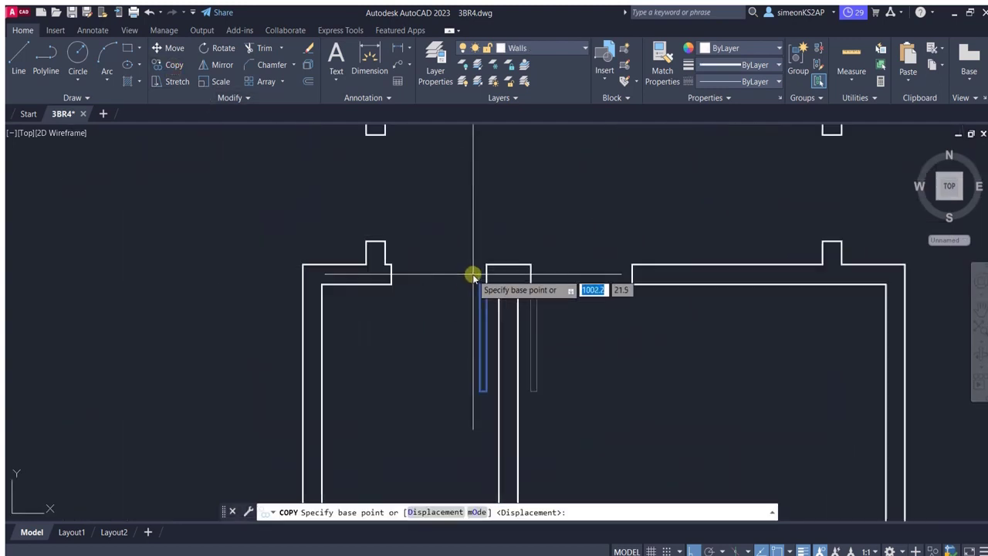
left_click(491, 288)
scroll(463, 255, "down", 3)
scroll(458, 233, "up", 4)
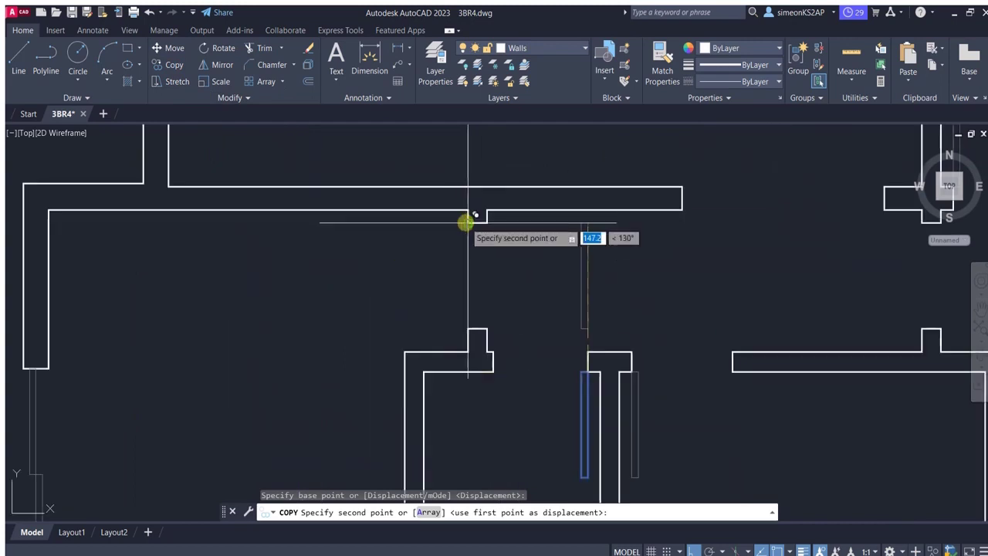
left_click(465, 223)
key("Escape")
Step: Rotate the copied rectangle 90° about its end and move it into the horizontal wall gap
left_click(224, 51)
scroll(479, 224, "up", 2)
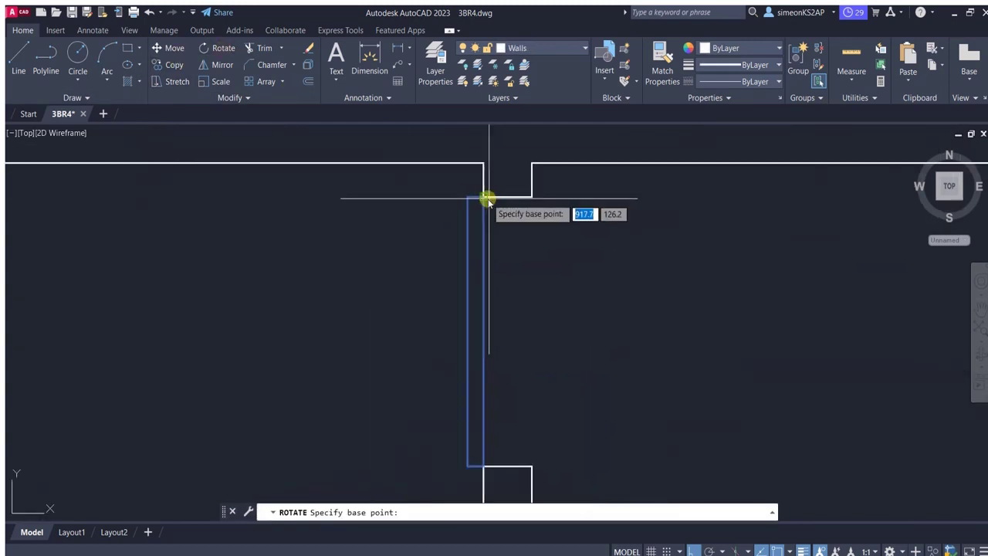
left_click(487, 198)
scroll(429, 292, "up", 2)
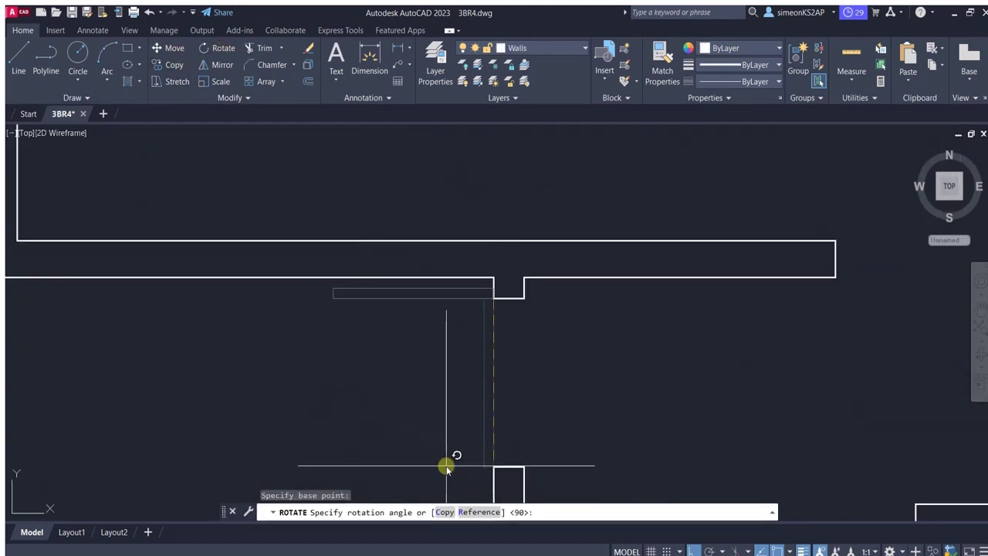
left_click(486, 289)
scroll(485, 288, "up", 2)
left_click(402, 295)
left_click(169, 48)
left_click(486, 289)
scroll(486, 289, "up", 2)
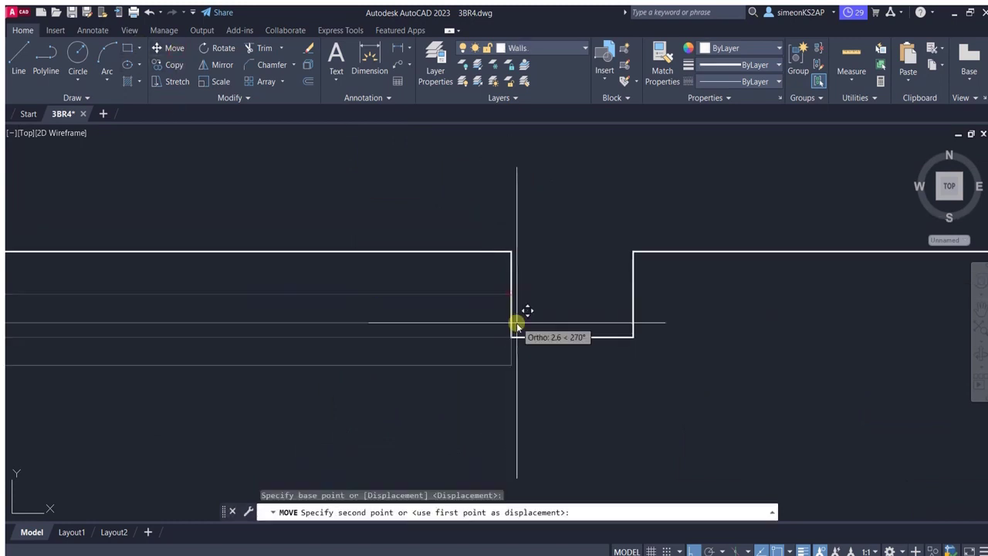
left_click(515, 326)
scroll(516, 326, "down", 2)
scroll(454, 229, "down", 3)
scroll(453, 271, "down", 3)
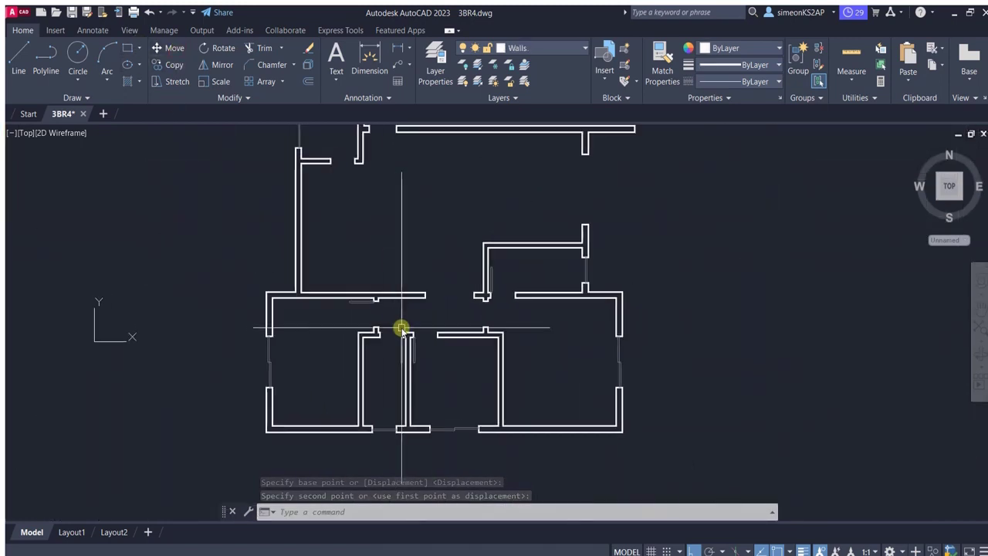
scroll(401, 328, "up", 2)
scroll(415, 391, "up", 2)
scroll(447, 452, "down", 1)
Step: Copy the placed door rectangle into two more wall openings
left_click(441, 456)
scroll(470, 467, "up", 1)
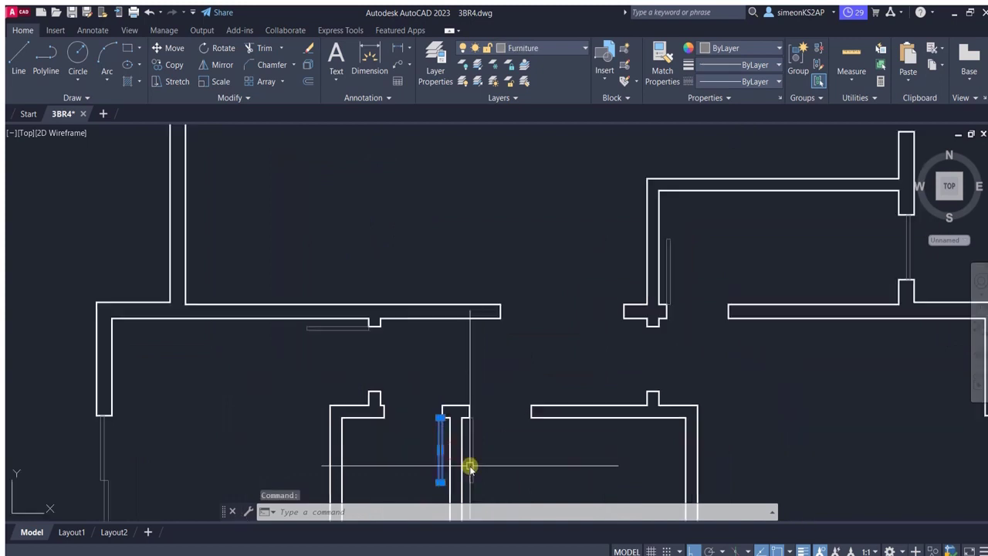
scroll(470, 467, "down", 2)
left_click(168, 65)
scroll(470, 381, "up", 3)
left_click(448, 481)
scroll(440, 455, "down", 2)
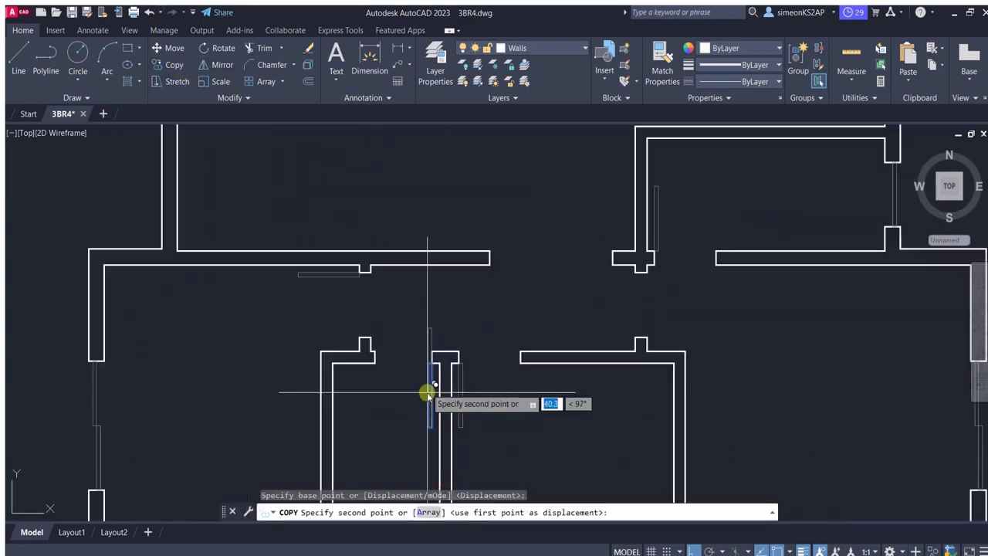
scroll(397, 247, "down", 2)
scroll(404, 258, "up", 3)
left_click(404, 258)
scroll(424, 266, "down", 4)
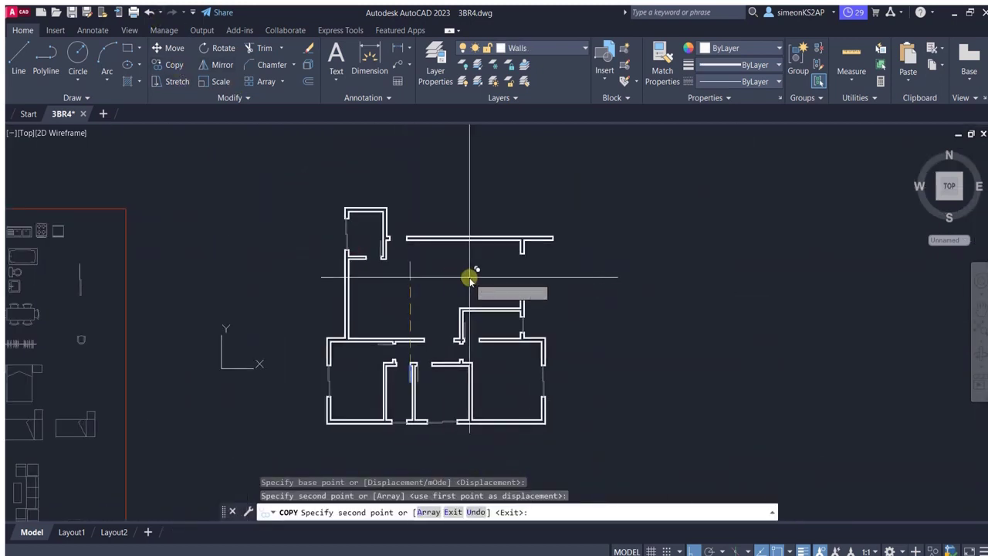
scroll(405, 229, "up", 2)
left_click(355, 229)
scroll(340, 232, "up", 2)
key("Escape")
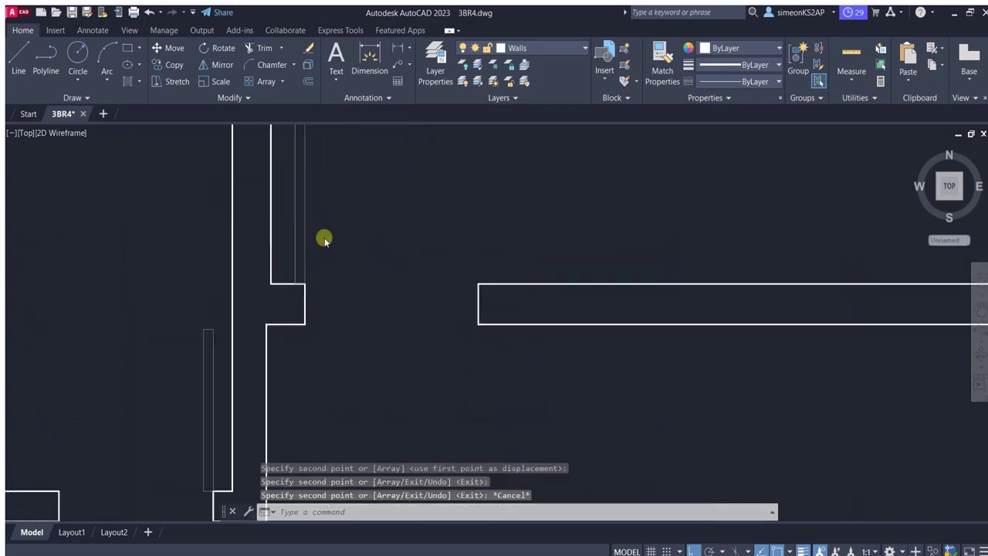
scroll(358, 212, "down", 1)
Step: Shift two thin rectangles into position within the upper wall openings
left_click(168, 48)
scroll(340, 244, "up", 3)
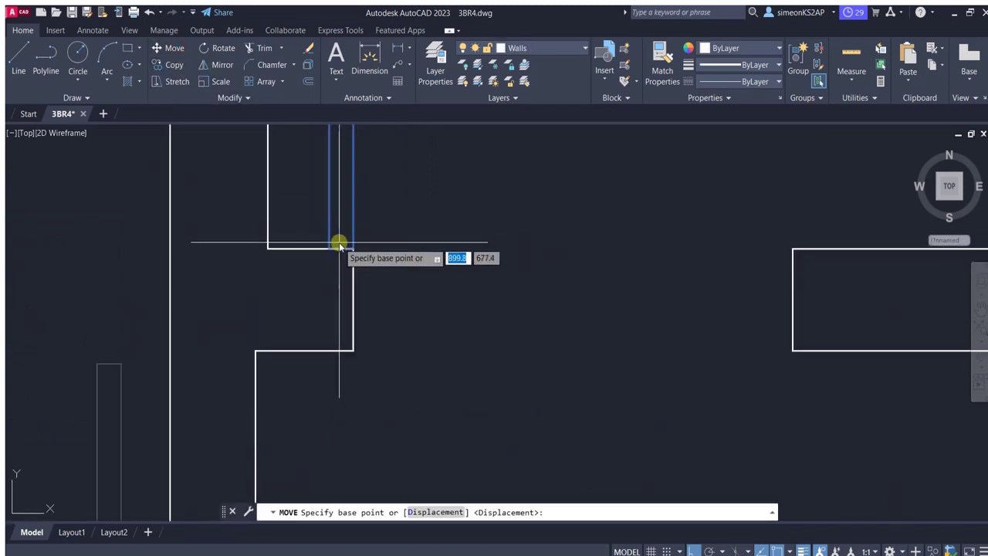
left_click(334, 251)
scroll(368, 247, "up", 2)
left_click(368, 247)
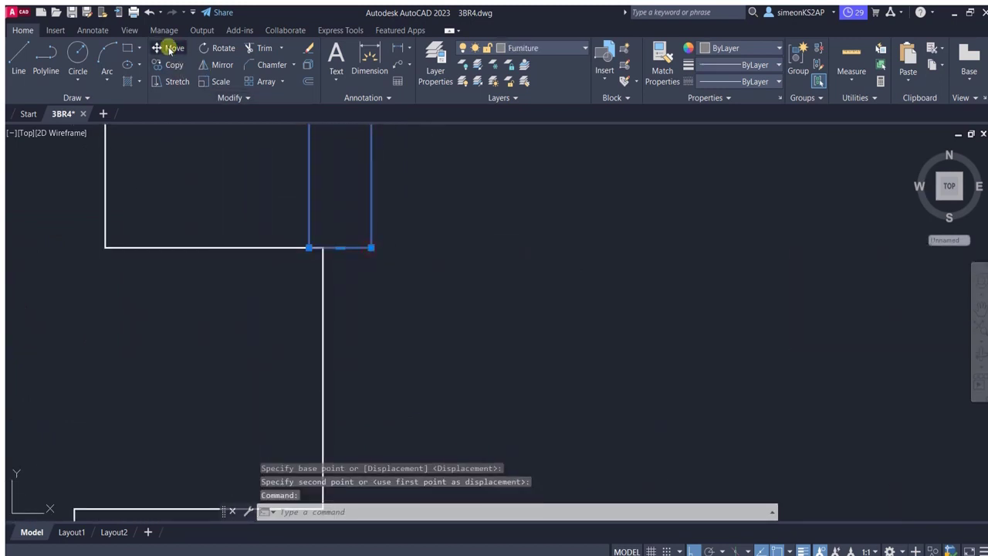
left_click(168, 48)
scroll(319, 249, "up", 2)
left_click(319, 248)
left_click(355, 253)
scroll(397, 280, "down", 2)
scroll(397, 281, "down", 2)
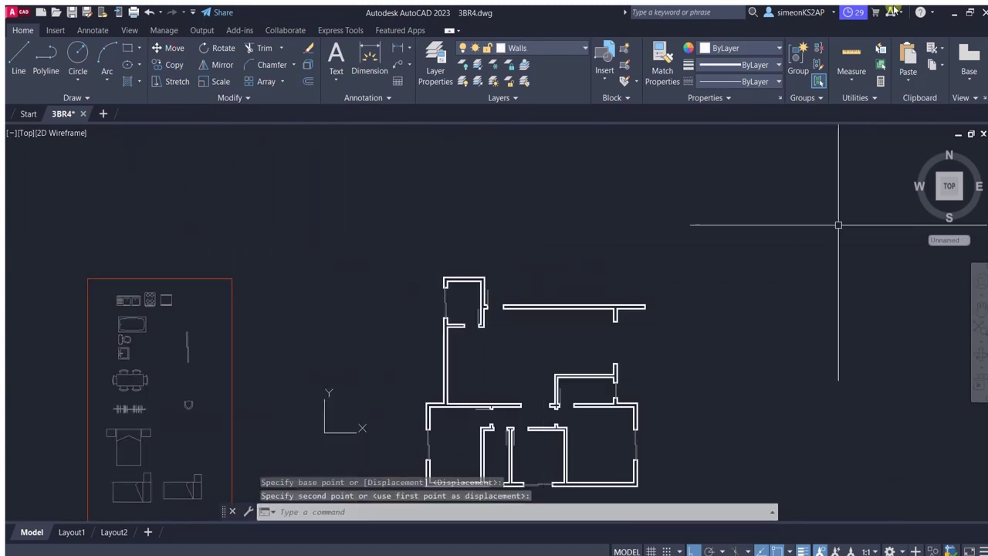
scroll(514, 288, "up", 2)
scroll(505, 283, "down", 2)
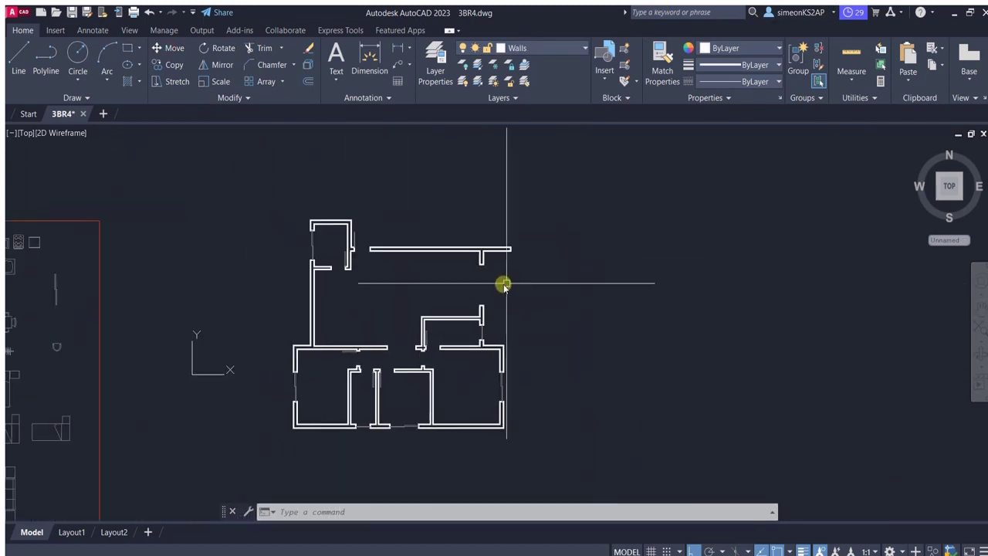
scroll(301, 242, "up", 4)
Step: Copy the upper-left wall's thin rectangle into the next wall opening
left_click(344, 246)
left_click(323, 247)
left_click(169, 65)
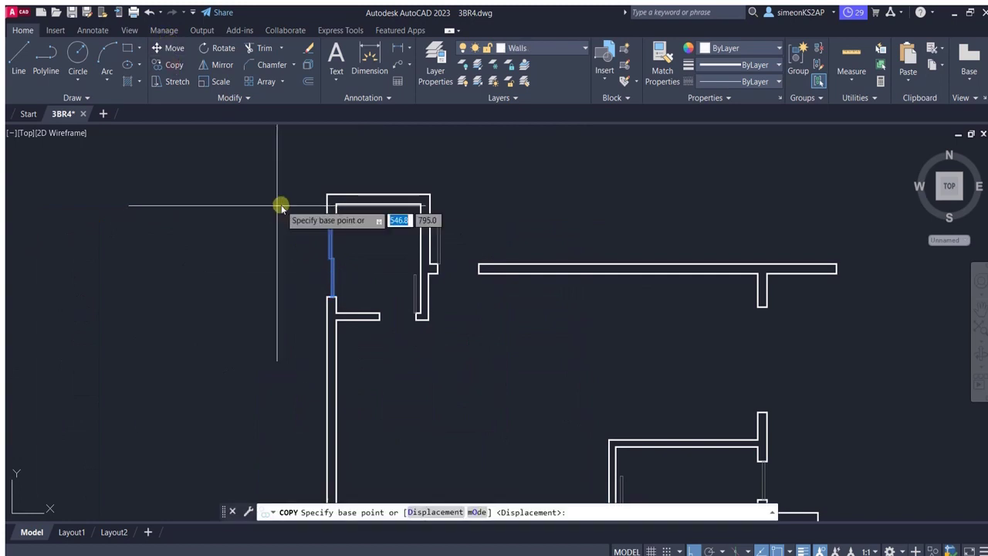
scroll(278, 172, "up", 3)
left_click(275, 168)
scroll(593, 289, "down", 3)
scroll(600, 261, "up", 3)
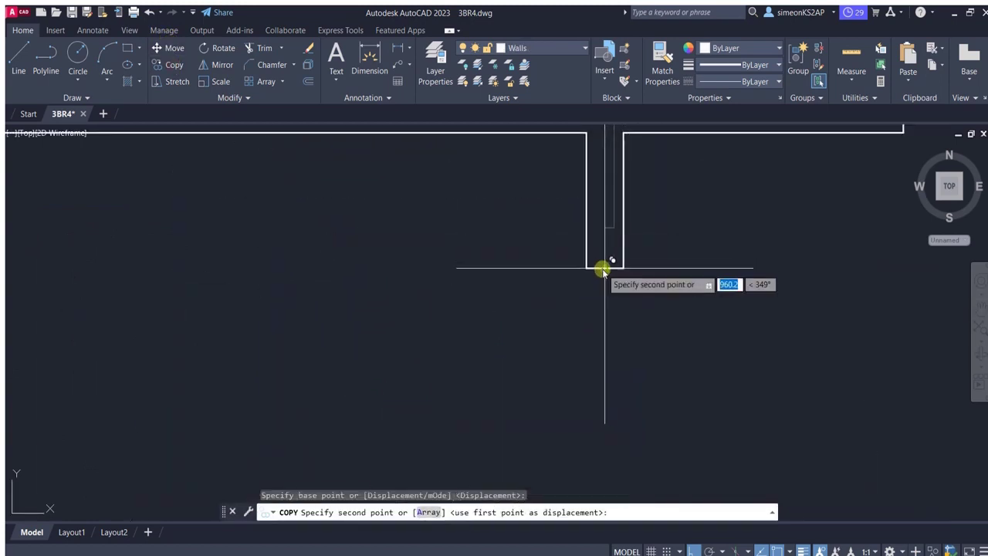
scroll(627, 297, "down", 3)
scroll(627, 297, "up", 4)
key("Escape")
left_click(530, 299)
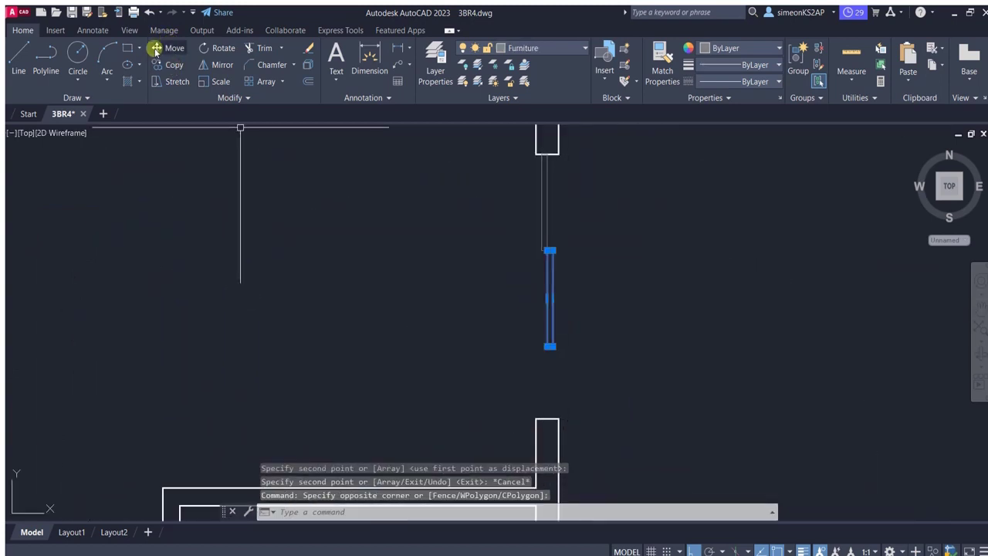
Step: Copy a thin rectangle into the right-side wall opening
left_click(168, 65)
middle_click_drag(585, 286, 571, 235)
left_click(533, 286)
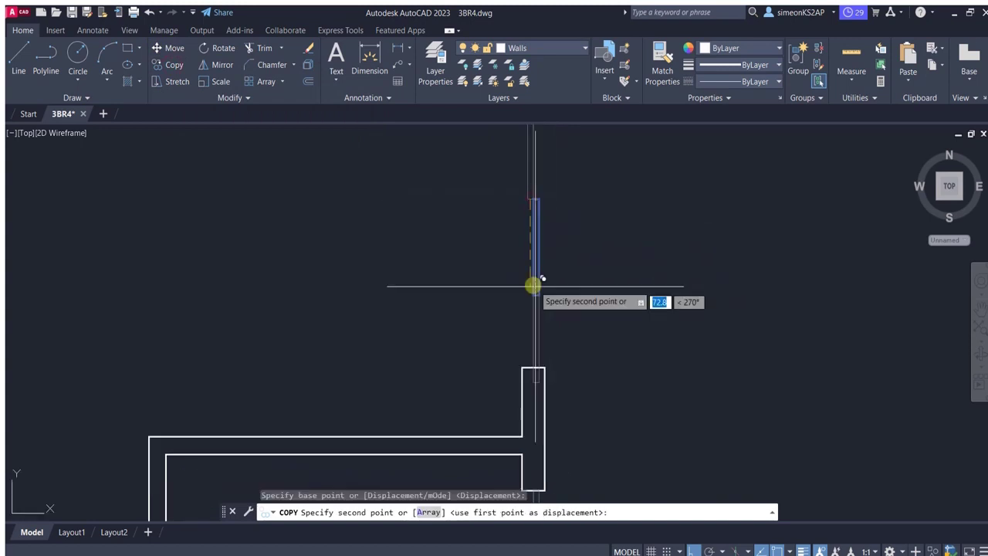
left_click(533, 295)
key("Escape")
scroll(543, 301, "up", 2)
Step: Move the copied rectangles to line up with the wall ends
left_click(542, 301)
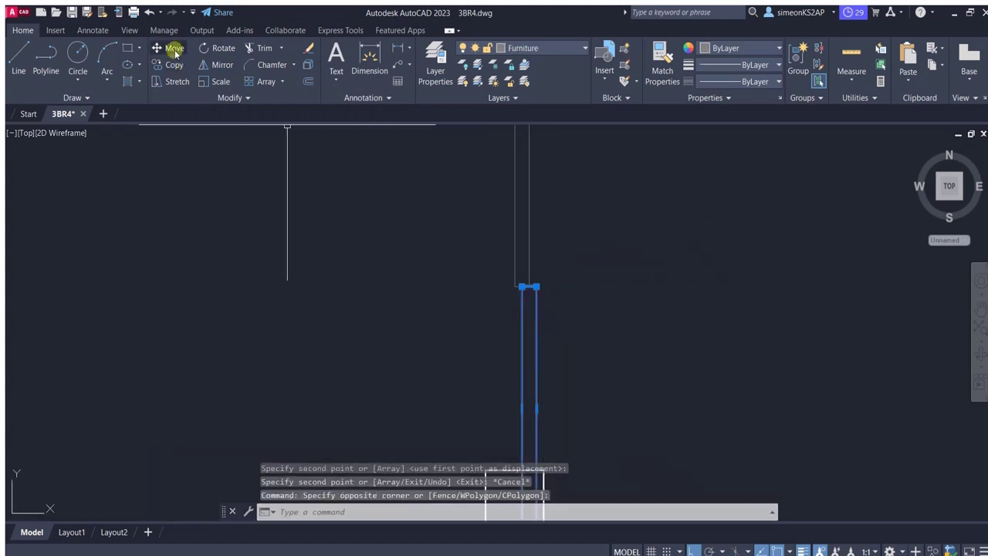
left_click(175, 51)
left_click(538, 287)
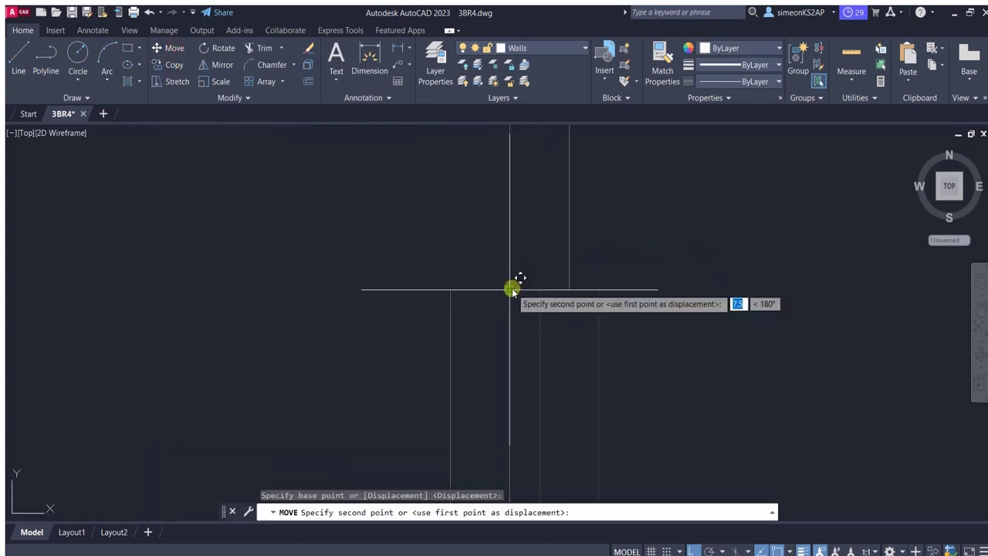
left_click(514, 285)
scroll(530, 265, "down", 2)
left_click(519, 301)
left_click(384, 282)
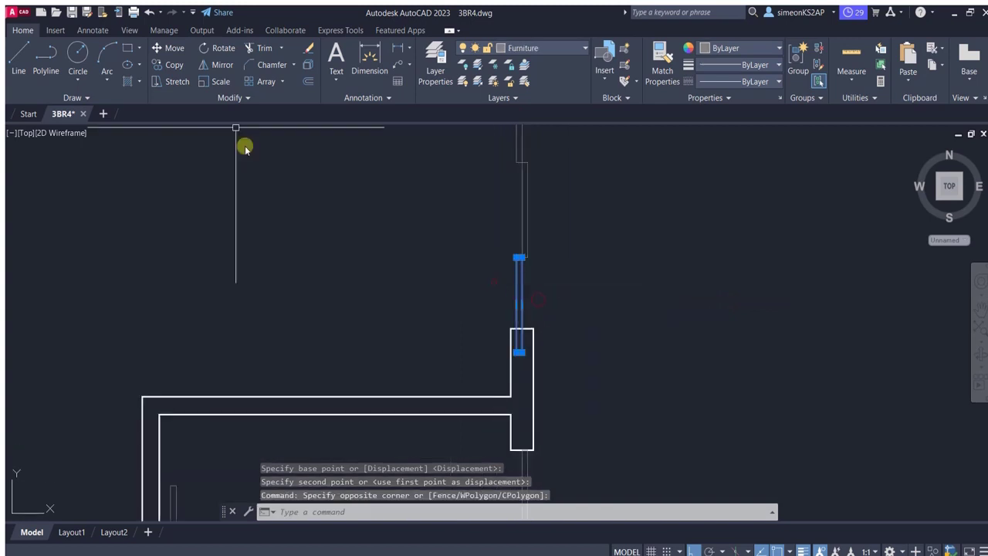
left_click(174, 51)
scroll(529, 342, "up", 3)
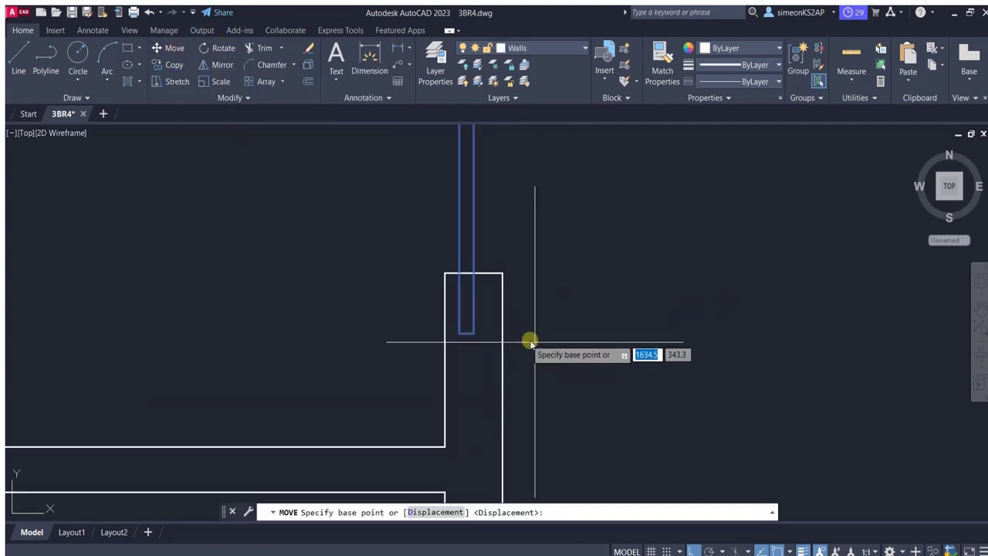
left_click(474, 335)
scroll(523, 265, "down", 3)
key("Escape")
Step: Copy the stove block from the furniture set into the kitchen
scroll(424, 285, "down", 2)
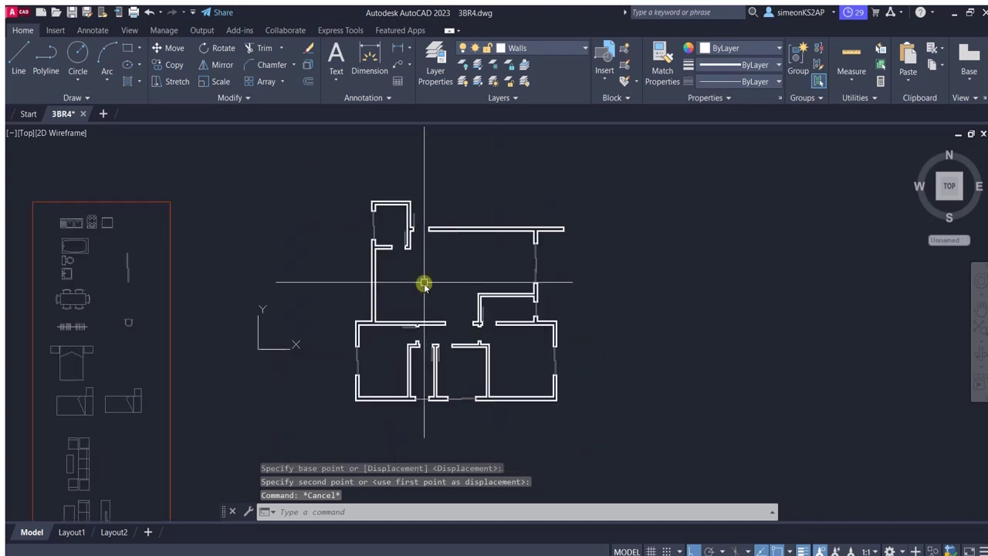
scroll(424, 285, "up", 2)
scroll(422, 298, "down", 2)
scroll(190, 319, "up", 1)
scroll(175, 210, "up", 3)
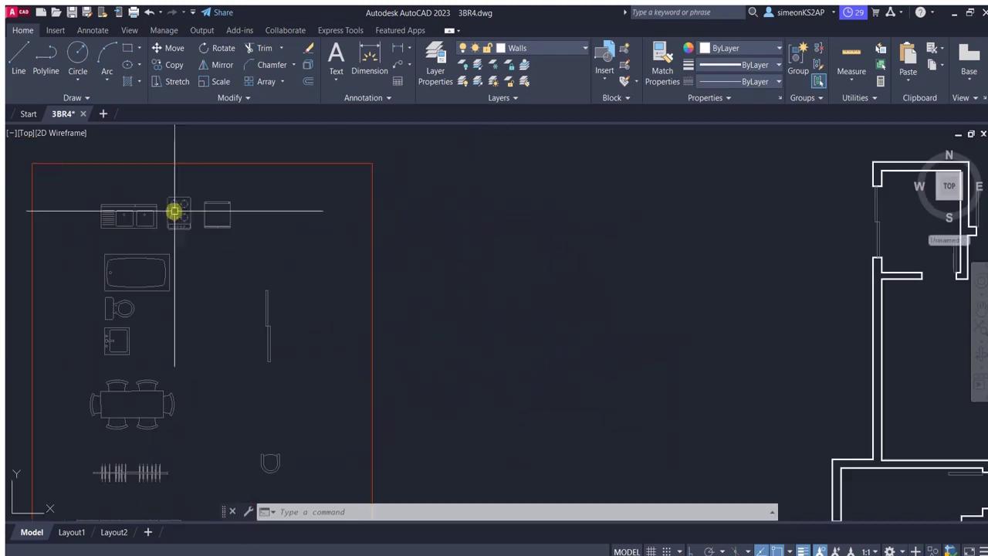
left_click(169, 65)
left_click(193, 215)
scroll(494, 271, "down", 4)
scroll(418, 272, "up", 3)
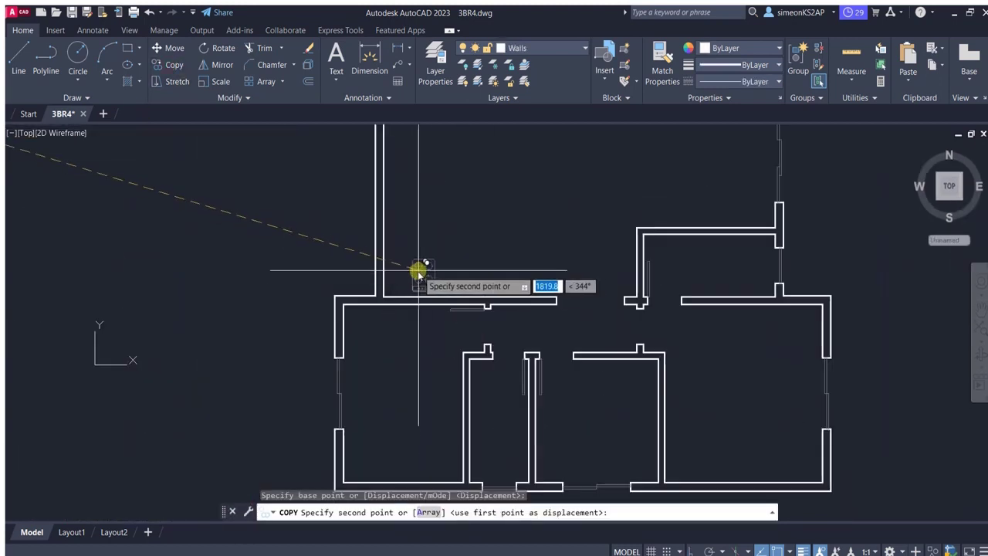
left_click(429, 271)
key("Escape")
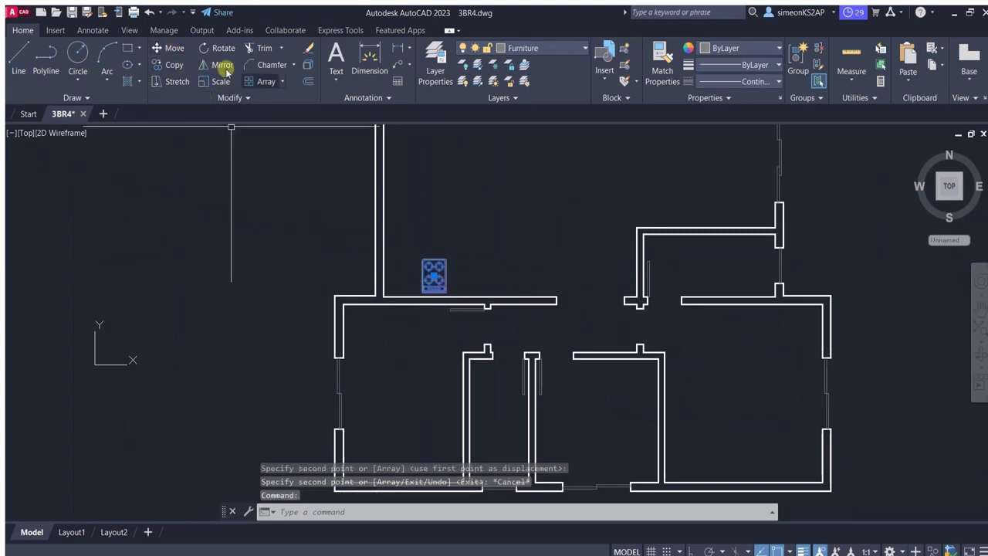
Step: Mirror the stove to face the room, erasing the original (Y)
left_click(223, 65)
scroll(464, 270, "up", 2)
scroll(419, 283, "up", 2)
left_click(418, 288)
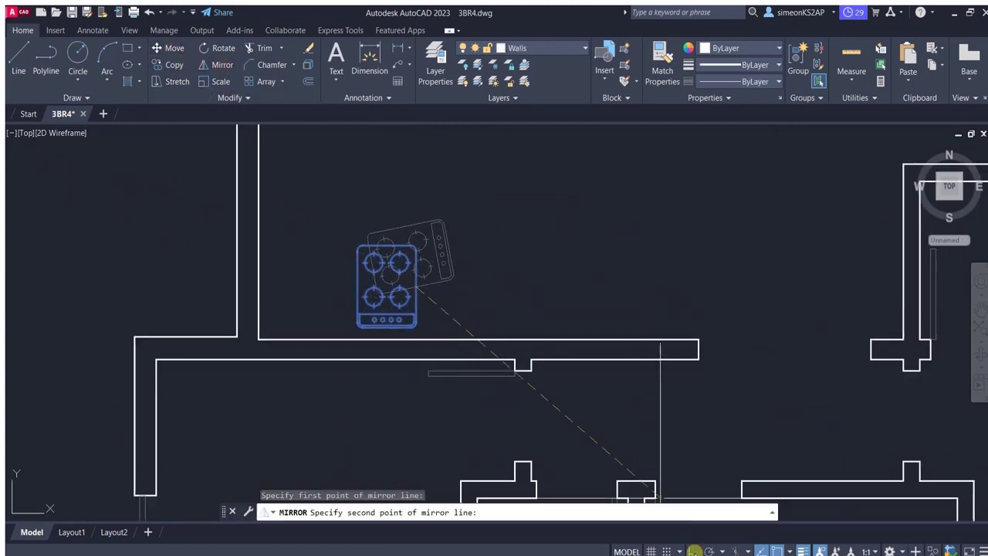
left_click(515, 245)
type("Y")
key("Return")
scroll(409, 254, "up", 2)
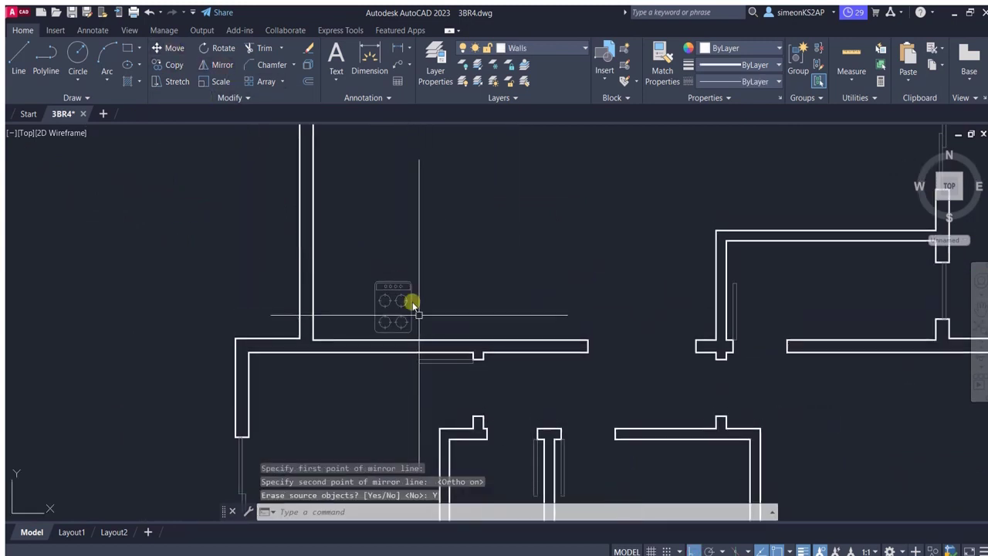
scroll(404, 241, "up", 2)
Step: Move the mirrored stove against the kitchen wall
left_click(404, 242)
left_click(173, 49)
left_click(485, 193)
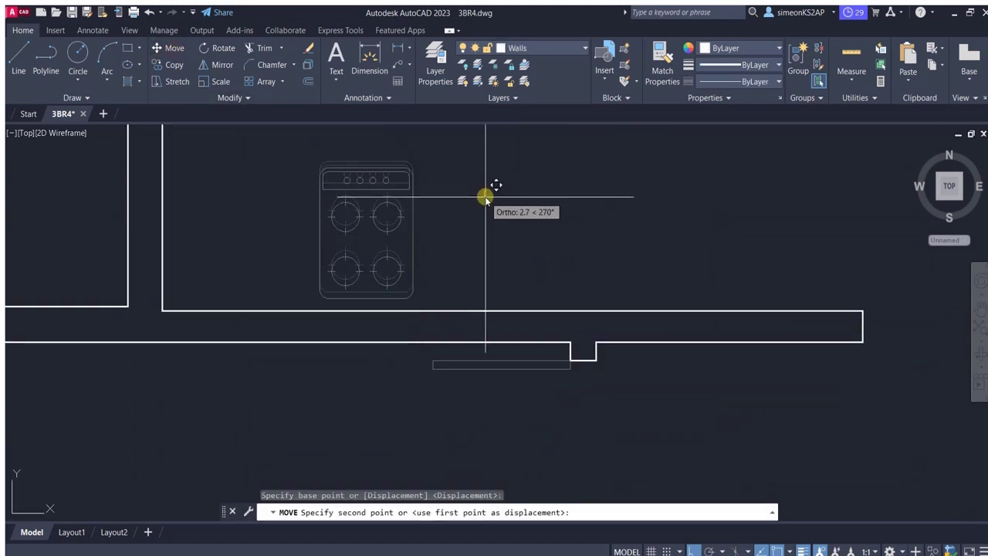
left_click(487, 205)
scroll(425, 242, "down", 3)
scroll(410, 257, "down", 3)
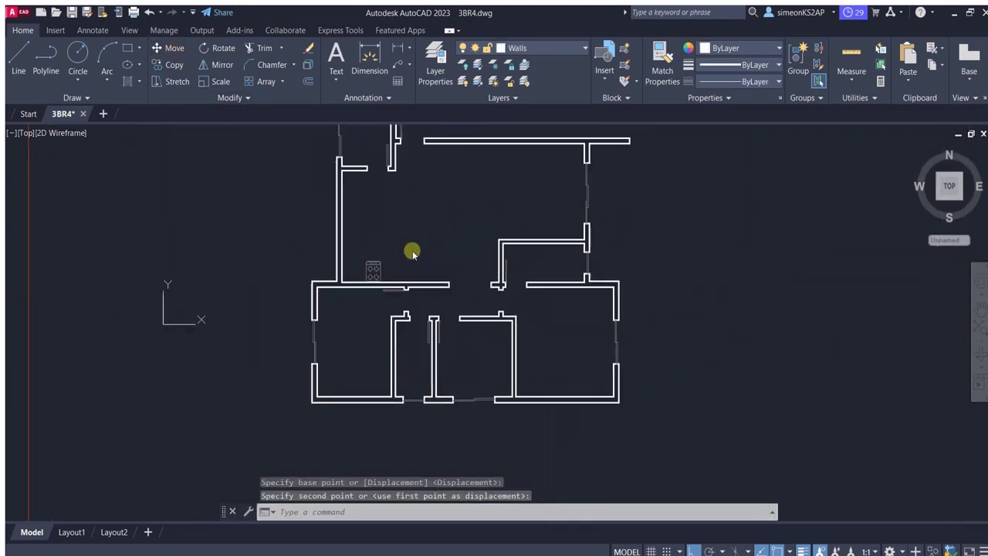
scroll(390, 236, "up", 2)
scroll(473, 229, "down", 3)
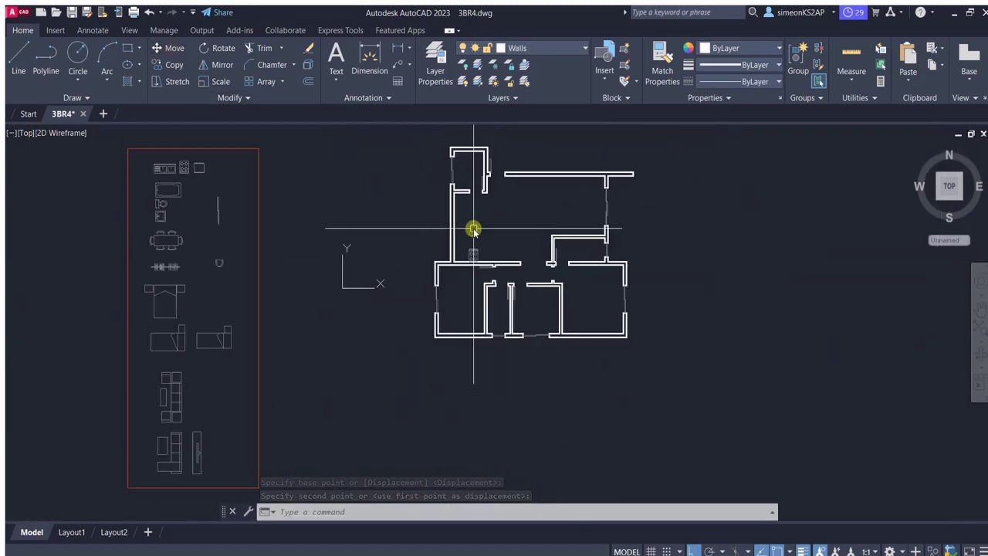
Step: Copy the sink block into the kitchen above the stove
left_click(162, 65)
left_click(163, 161)
scroll(468, 231, "up", 5)
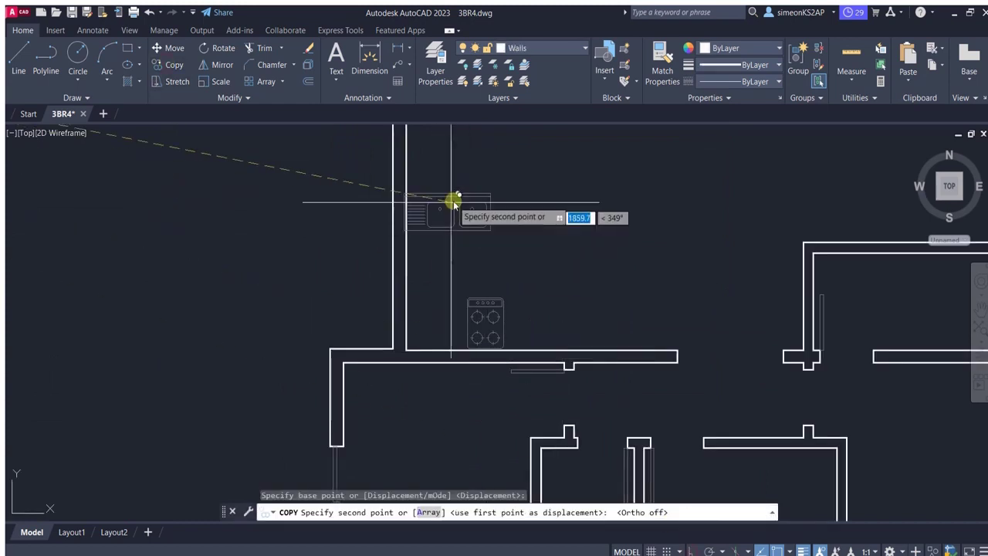
left_click(456, 203)
key("Escape")
middle_click_drag(456, 209, 401, 281)
Step: Rotate the double sink 270° so it stands upright
left_click(224, 49)
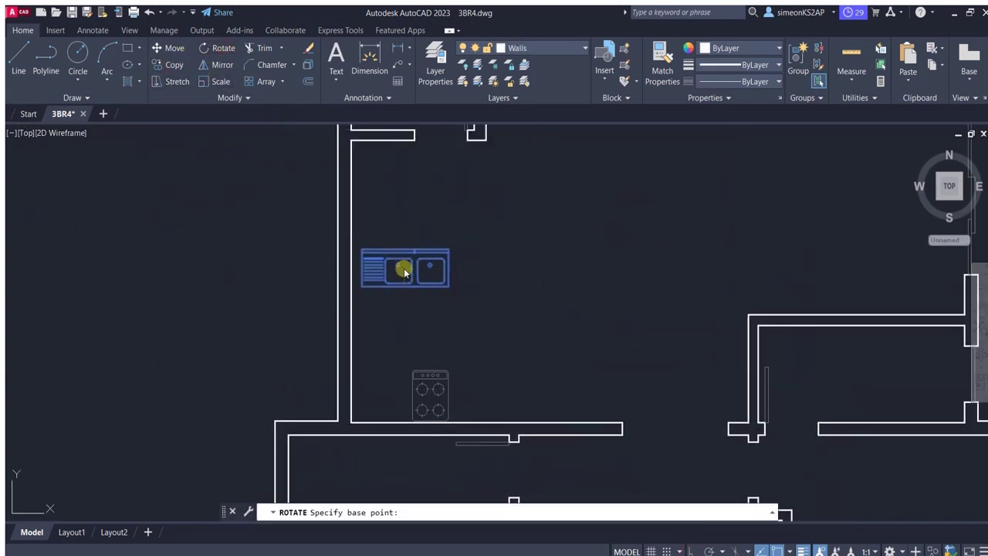
key("Return")
scroll(412, 255, "up", 1)
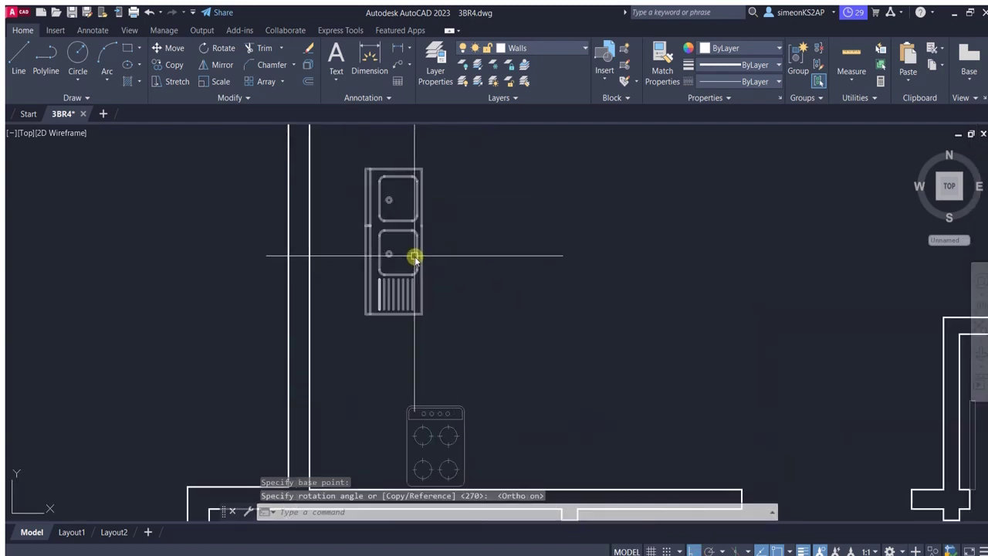
scroll(334, 240, "down", 5)
Step: Move the sink against the kitchen's left wall above the stove
left_click(177, 50)
left_click(441, 291)
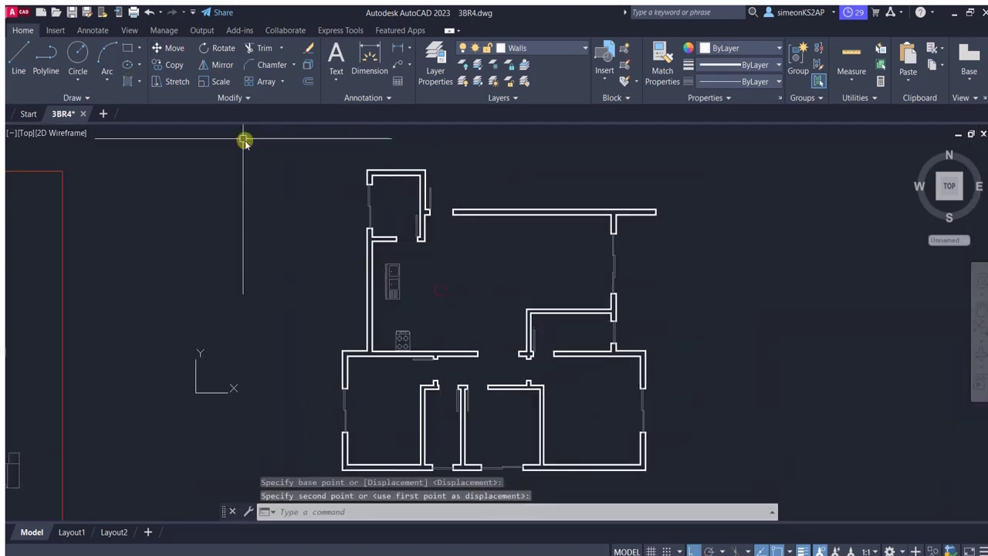
key("Escape")
left_click(176, 49)
scroll(426, 303, "up", 3)
left_click(458, 273)
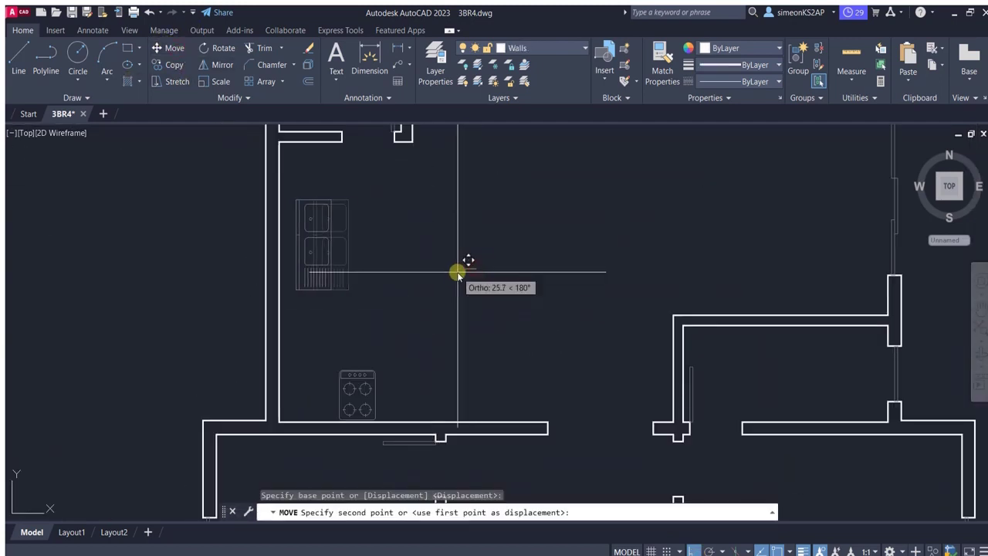
scroll(433, 273, "down", 4)
scroll(390, 258, "up", 3)
left_click(393, 262)
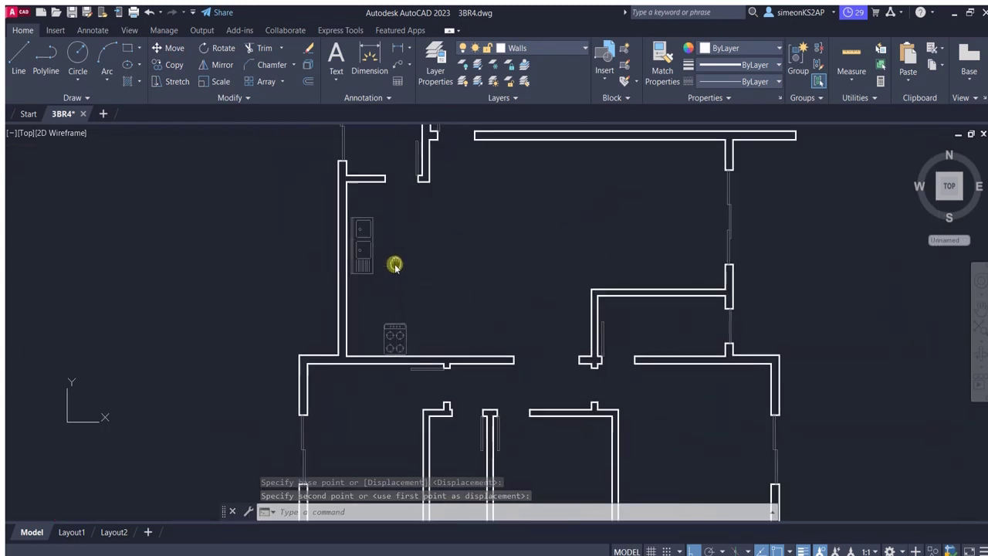
scroll(378, 254, "up", 2)
scroll(402, 263, "down", 2)
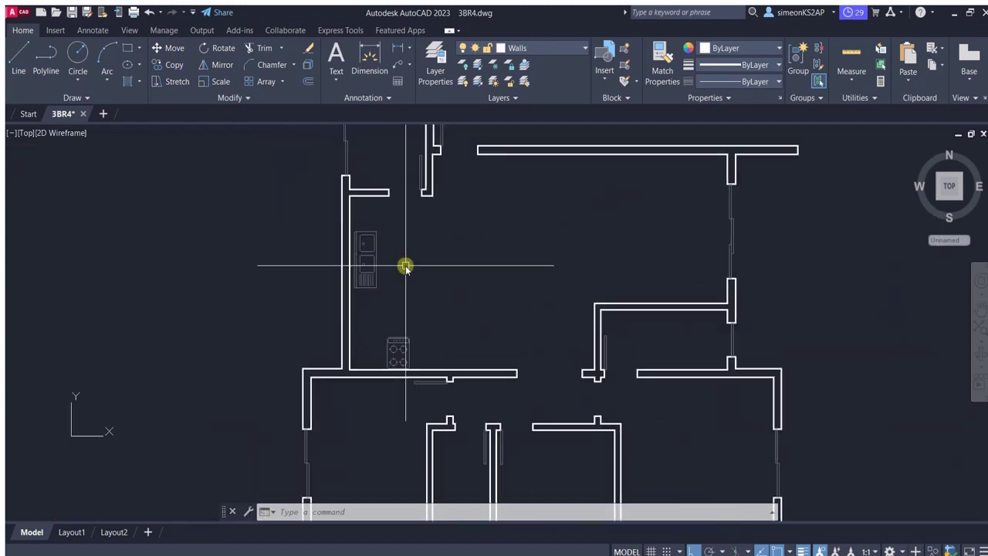
Step: Select the sink and make Furniture the current layer from the Layer list
left_click(371, 244)
scroll(397, 257, "up", 5)
scroll(397, 256, "down", 2)
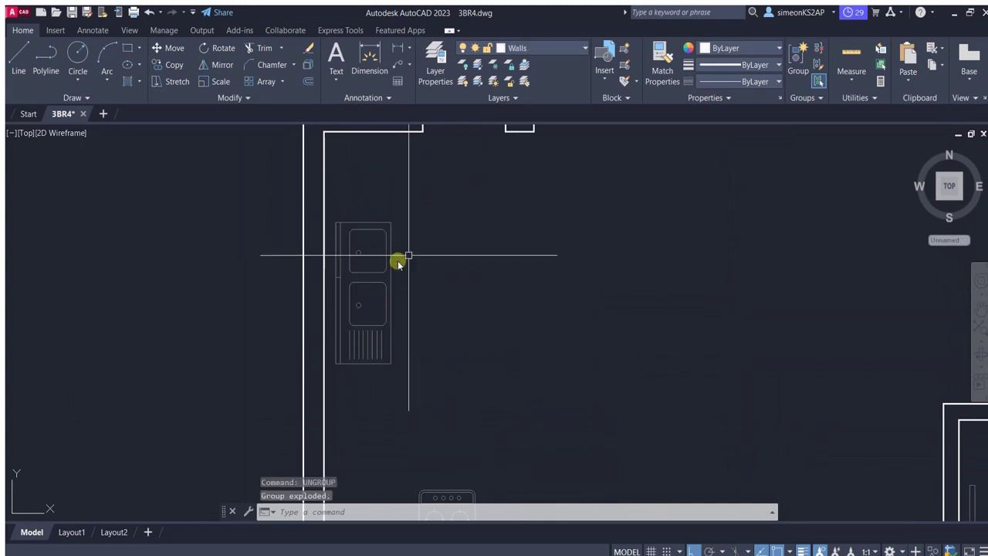
scroll(398, 263, "up", 2)
scroll(379, 249, "down", 2)
scroll(402, 298, "down", 2)
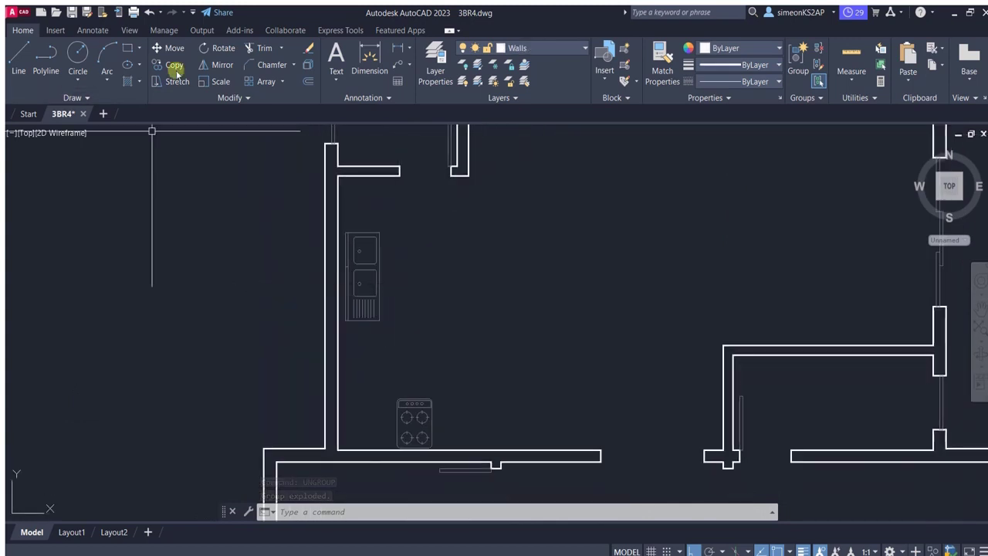
left_click(541, 48)
Step: Make Furniture the current layer, abandoning a started polyline and trim
left_click(510, 167)
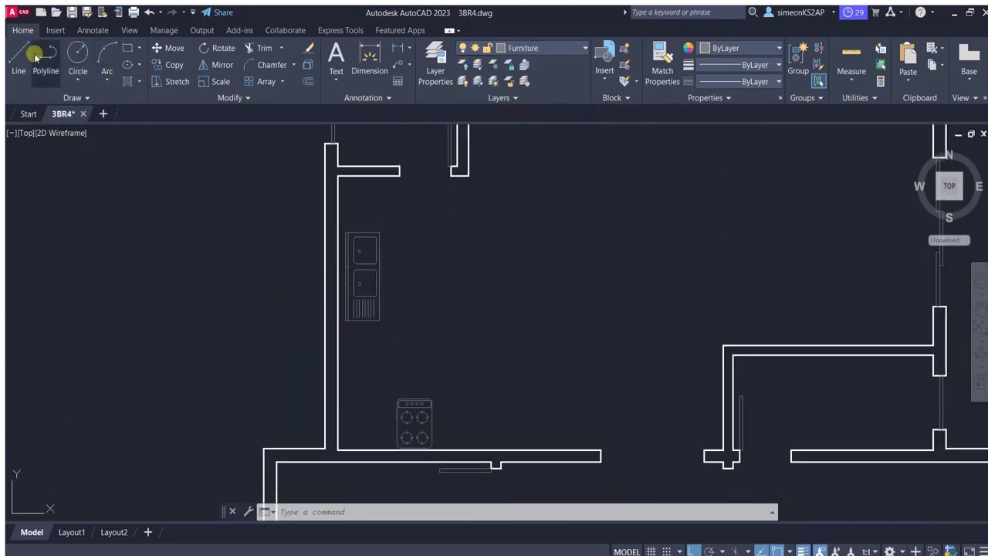
left_click(46, 54)
scroll(347, 276, "up", 2)
scroll(349, 232, "up", 1)
left_click(350, 232)
key("Escape")
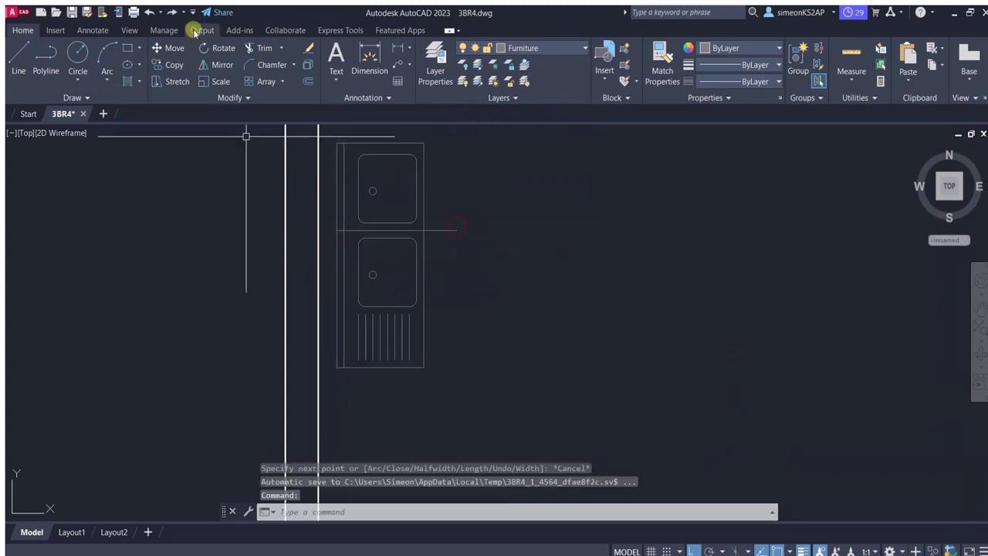
left_click(264, 47)
key("Escape")
Step: Erase the upper basin of the double sink
left_click(450, 207)
left_click(337, 147)
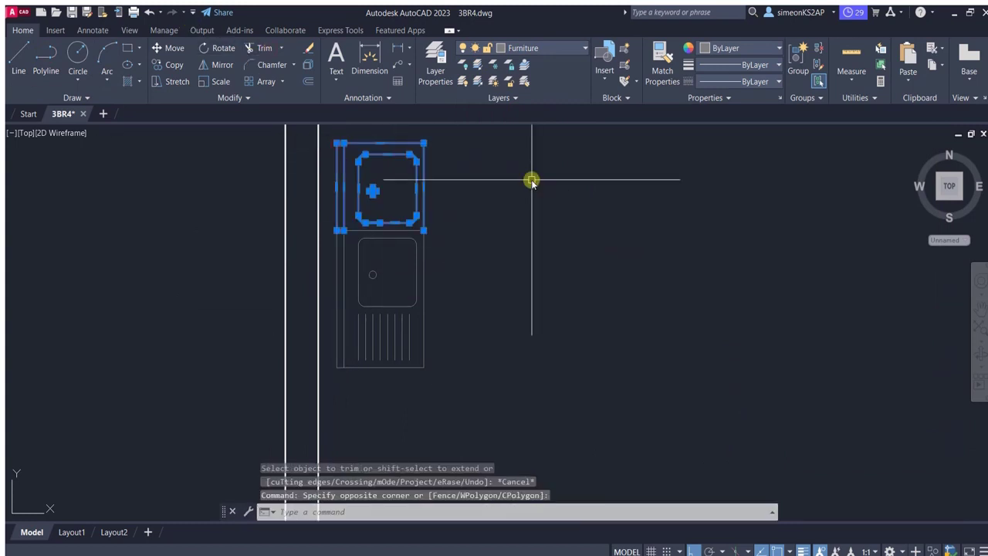
key("Delete")
scroll(309, 260, "down", 3)
scroll(358, 283, "down", 2)
key("Escape")
Step: Window-select the remaining single-bowl sink parts to regroup them as one object
left_click(364, 302)
scroll(316, 255, "up", 5)
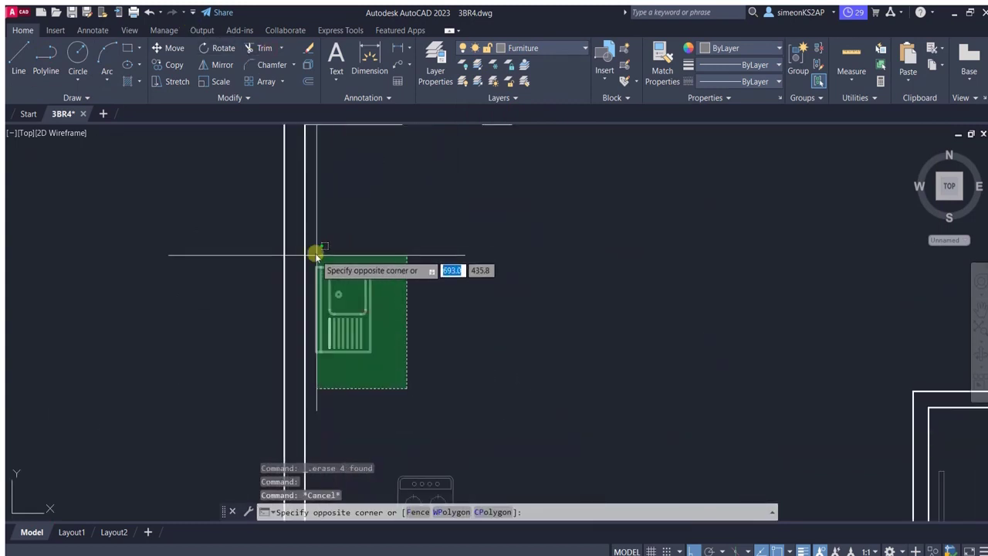
left_click(316, 254)
scroll(419, 225, "down", 3)
middle_click_drag(397, 283, 409, 247)
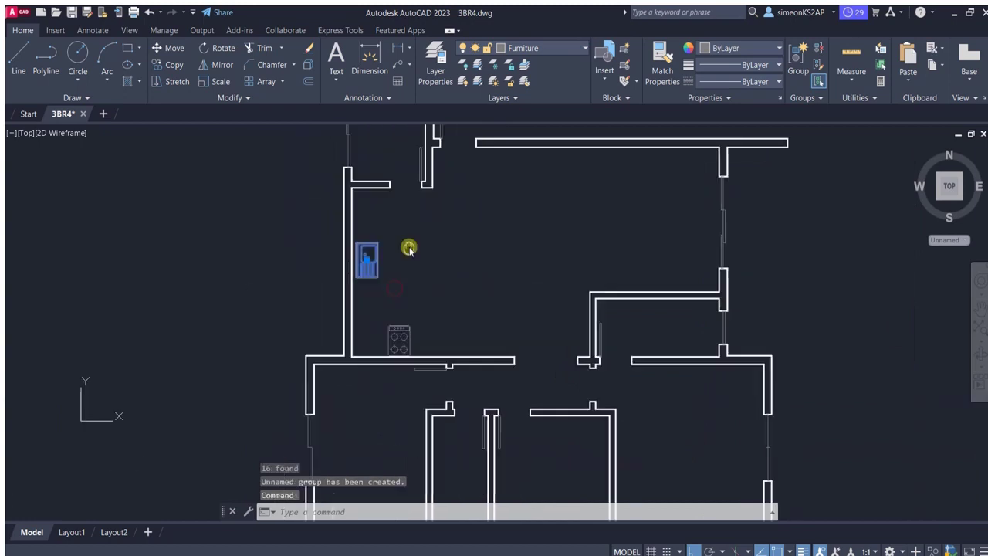
left_click(189, 52)
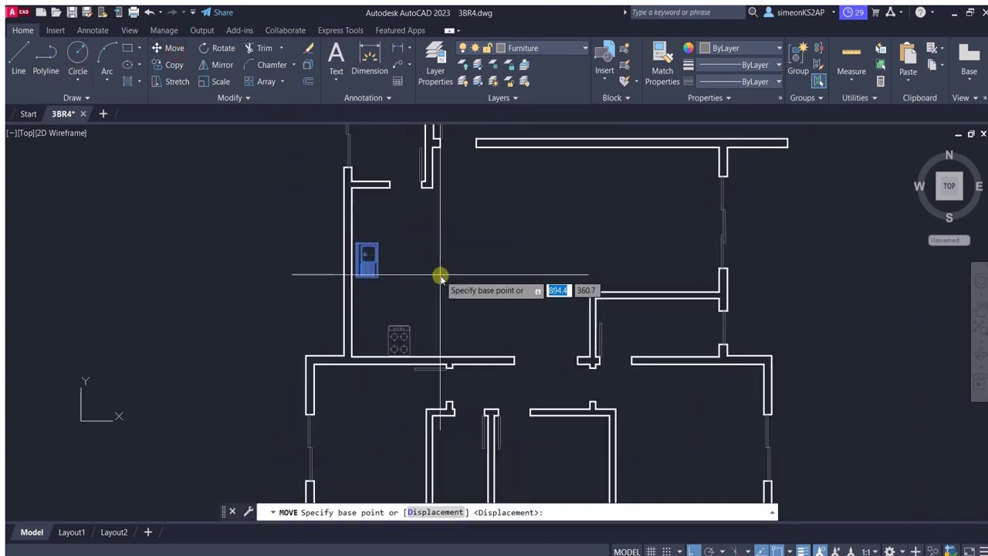
left_click(441, 273)
key("Escape")
scroll(420, 280, "down", 3)
scroll(446, 296, "down", 2)
Step: Copy the square appliance from the furniture set into the kitchen
scroll(235, 207, "up", 5)
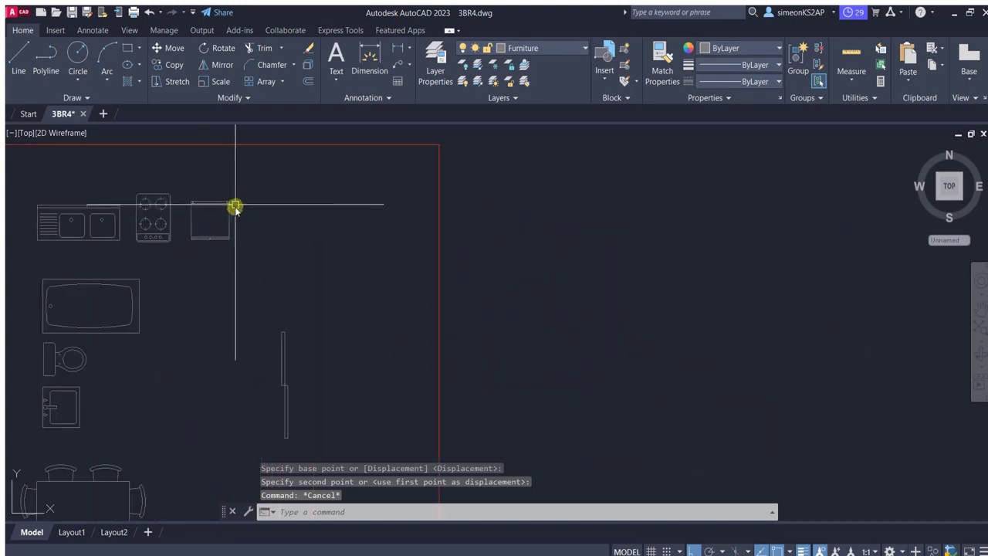
left_click(170, 65)
left_click(209, 221)
scroll(147, 273, "down", 5)
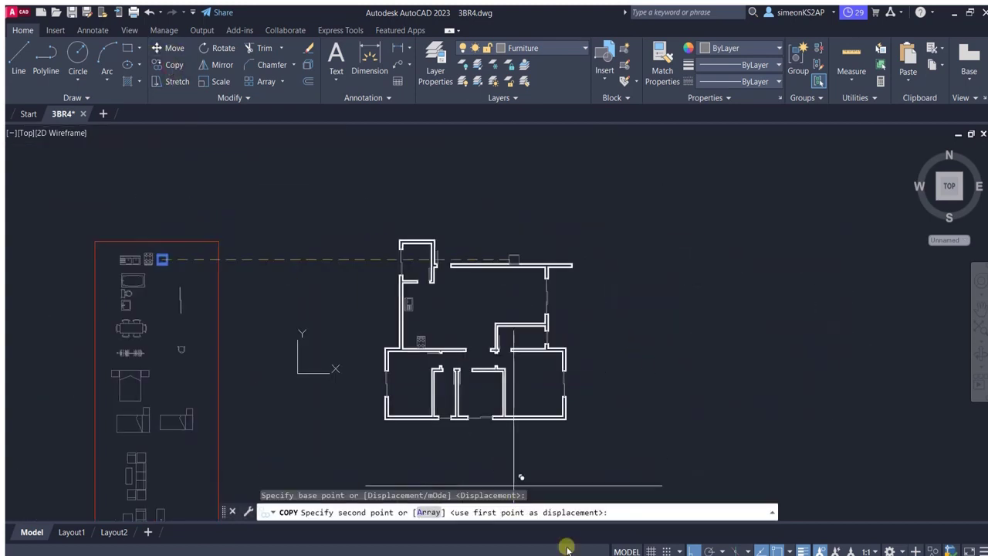
scroll(521, 478, "up", 5)
left_click(378, 255)
key("Escape")
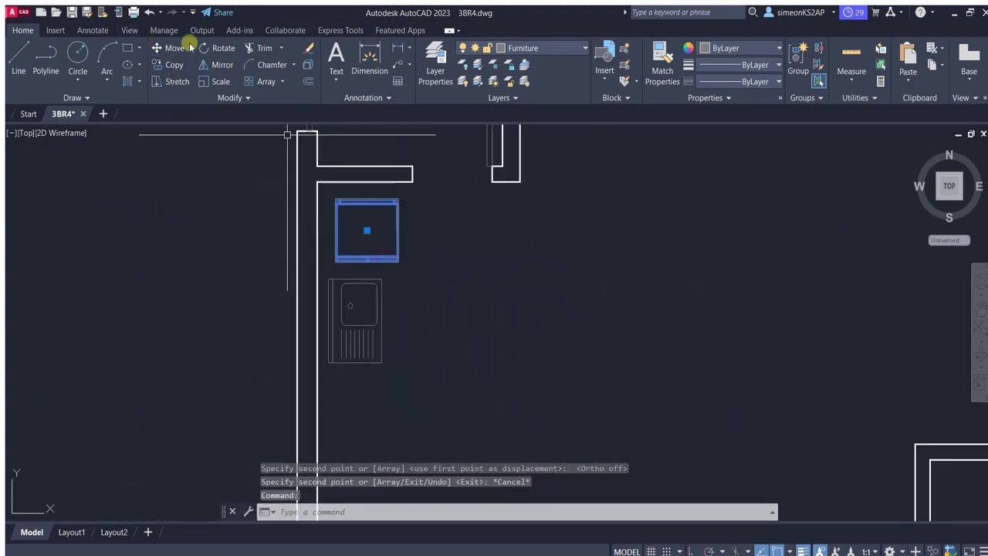
Step: Rotate the appliance copy 90° about its centre
left_click(216, 51)
left_click(366, 230)
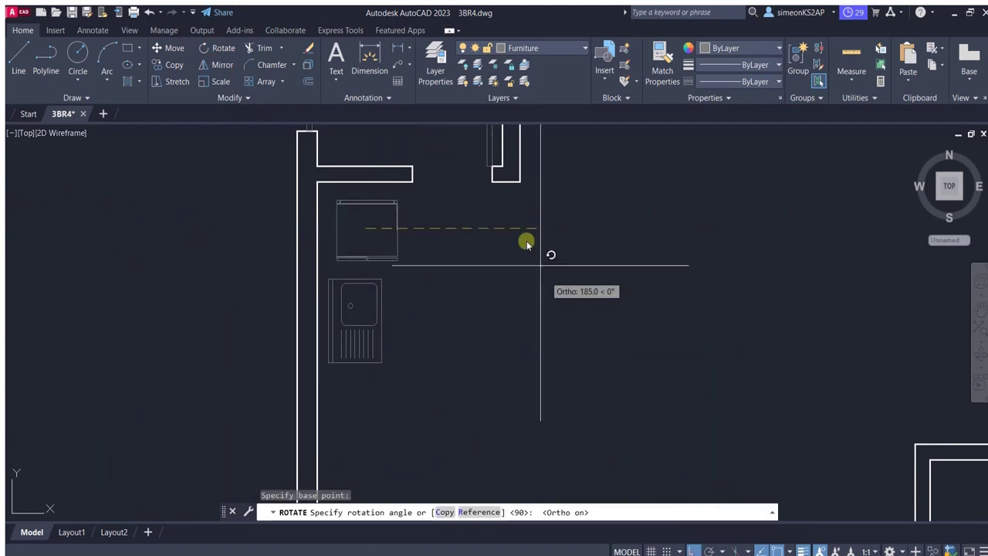
scroll(375, 201, "down", 1)
left_click(375, 201)
scroll(420, 256, "down", 3)
scroll(419, 247, "up", 3)
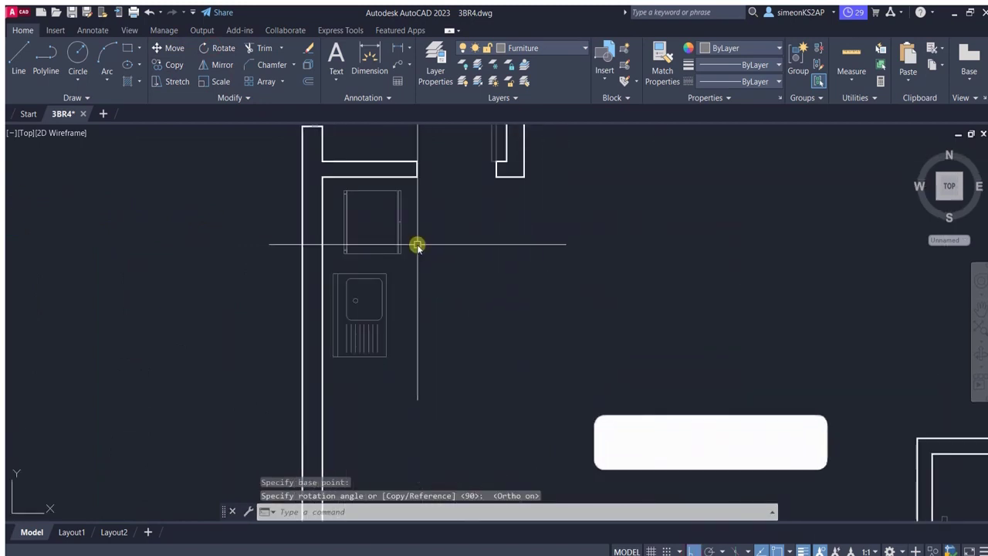
Step: Move the rotated appliance against the left wall above the sink
left_click(397, 232)
left_click(170, 48)
left_click(498, 266)
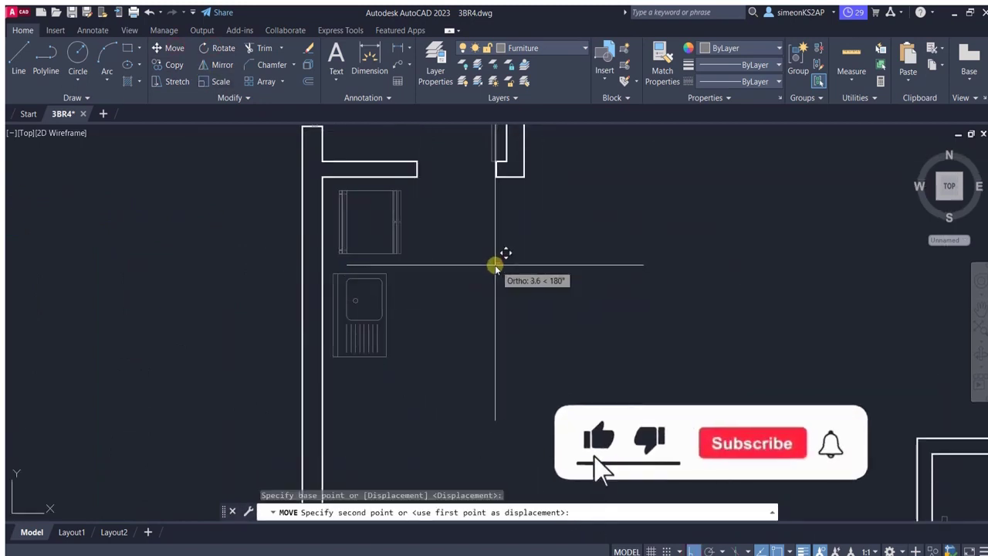
left_click(482, 267)
scroll(409, 236, "down", 3)
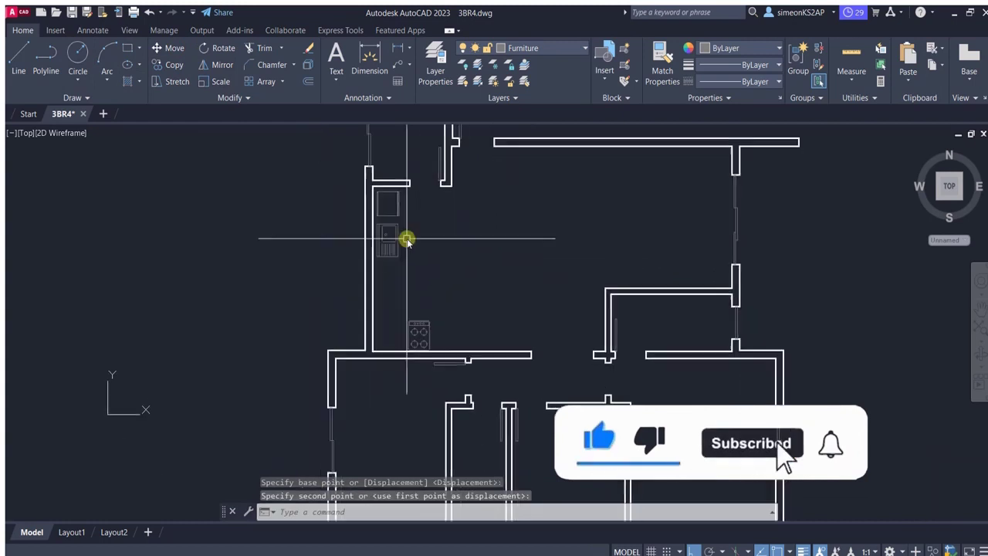
scroll(410, 244, "up", 3)
Step: Move the sink up to sit just below the appliance
left_click(378, 219)
left_click(383, 217)
key("space")
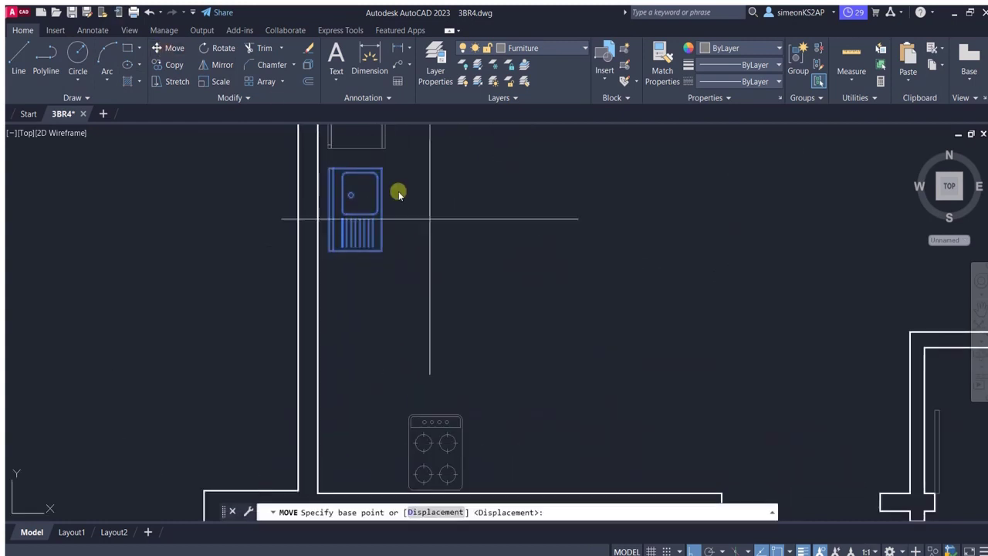
left_click(397, 194)
left_click(511, 250)
scroll(475, 263, "down", 2)
middle_click_drag(475, 264, 430, 238)
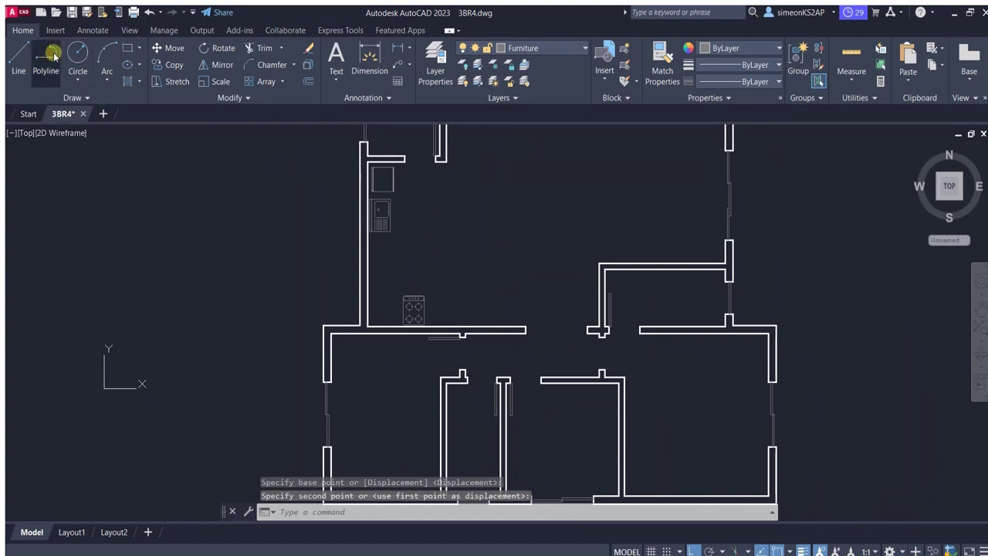
Step: Start a counter polyline offset 70 units along the kitchen counter line
left_click(52, 53)
scroll(414, 229, "up", 3)
scroll(384, 203, "down", 2)
scroll(345, 186, "up", 1)
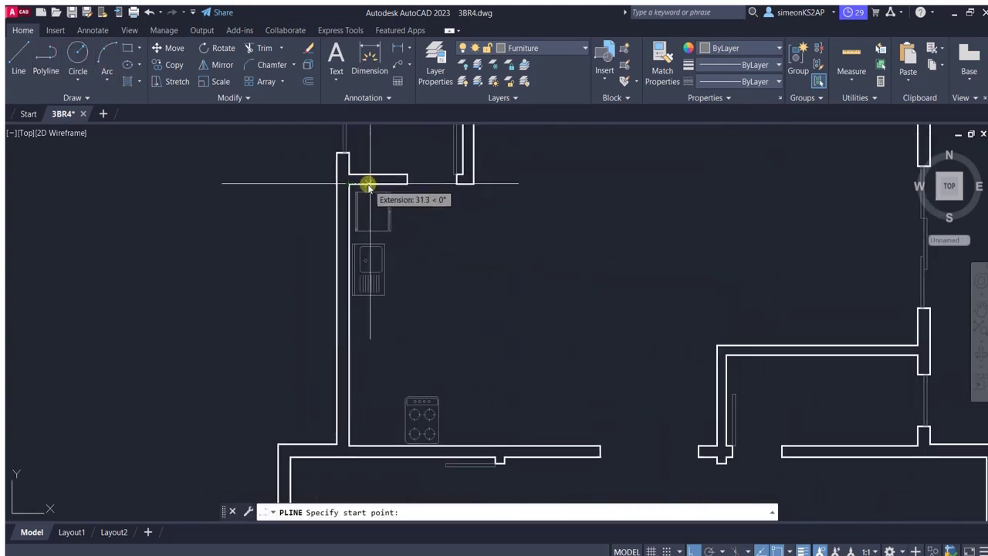
type("70")
key("Return")
mouse_move(382, 440)
middle_mouse_down()
mouse_move(382, 358)
mouse_move(323, 284)
middle_mouse_up()
key("Escape")
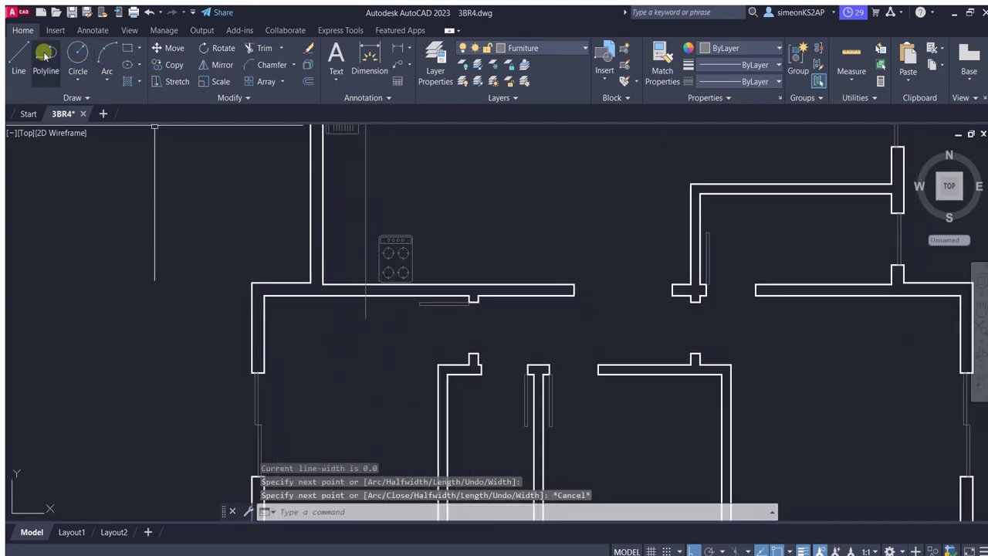
key("Return")
type("0")
key("Return")
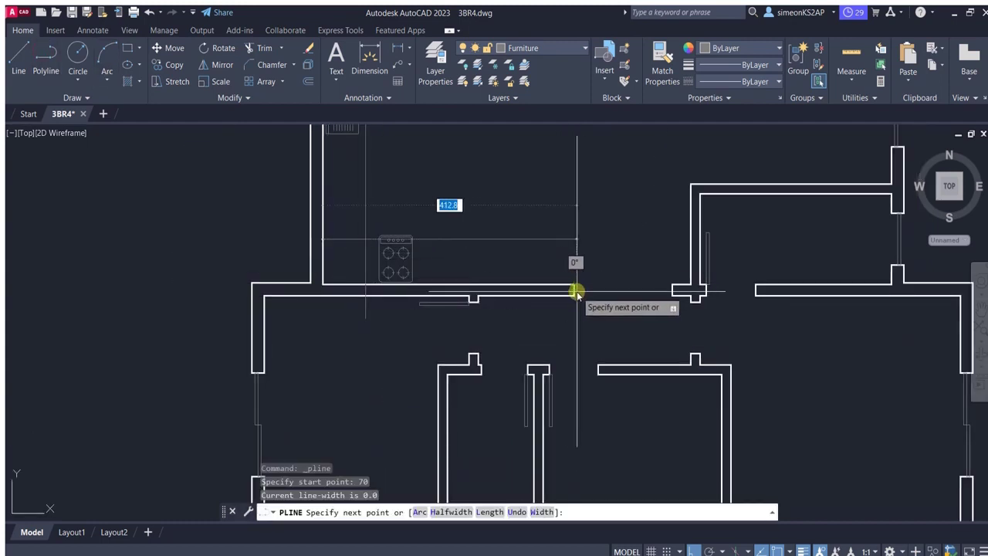
left_click(574, 235)
key("Escape")
Step: Trim the two line segments crossing the stove
scroll(502, 247, "down", 3)
scroll(439, 324, "up", 5)
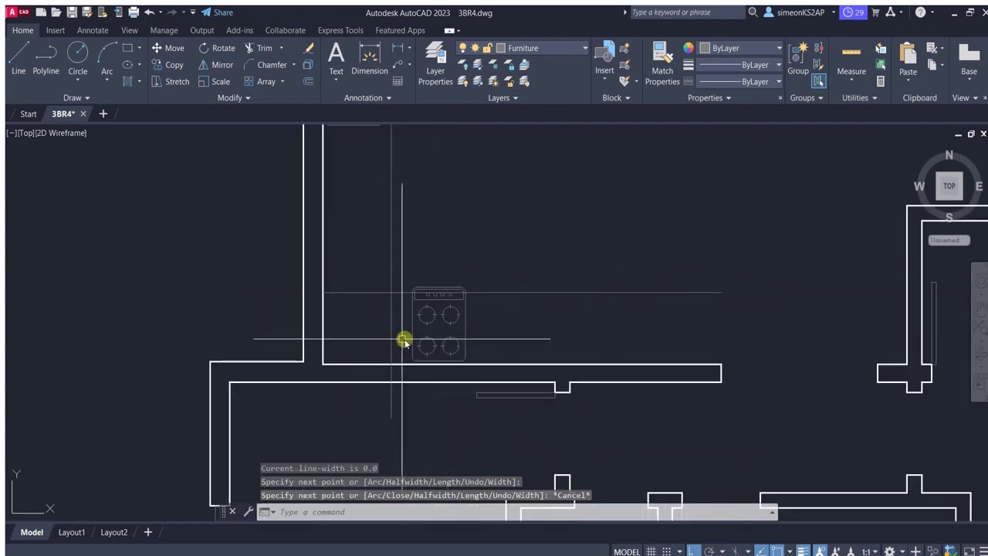
left_click(260, 48)
key("Escape")
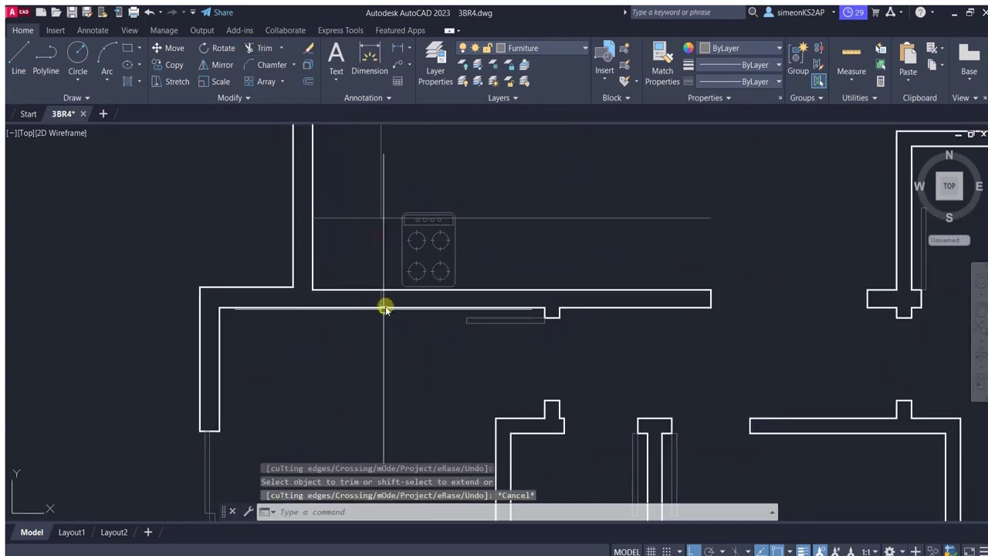
scroll(390, 382, "down", 3)
scroll(443, 322, "up", 2)
scroll(419, 214, "up", 2)
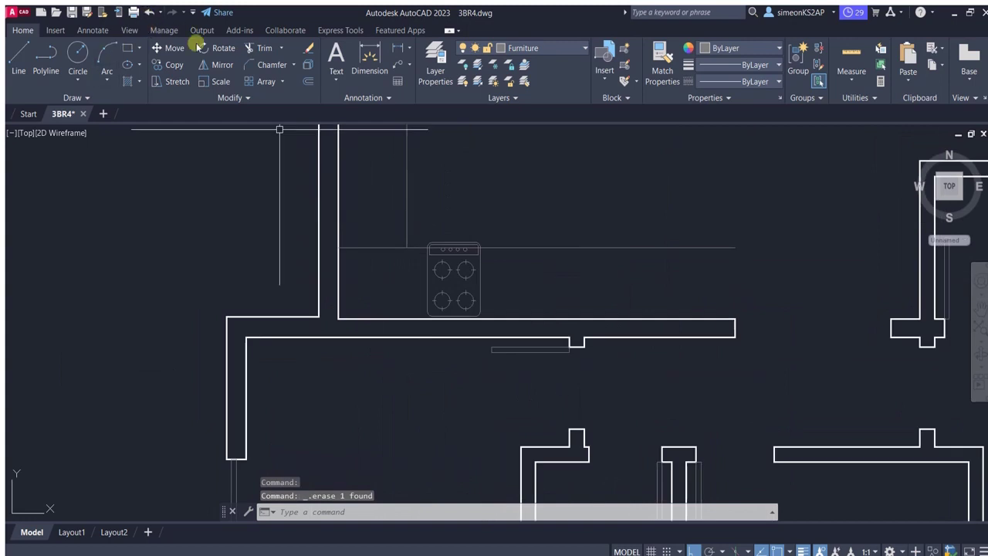
left_click(259, 48)
scroll(439, 218, "up", 3)
scroll(399, 201, "up", 2)
left_click(383, 205)
scroll(349, 263, "down", 1)
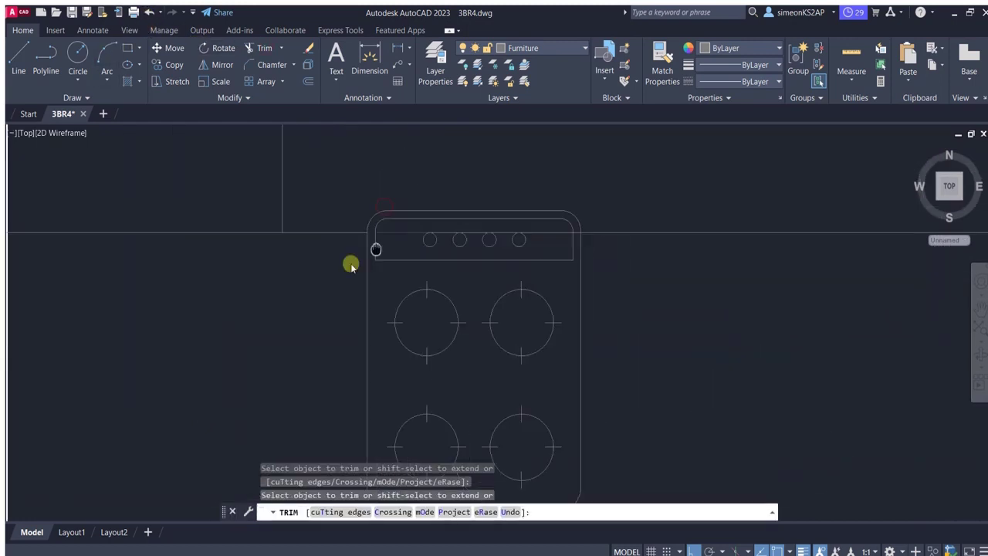
scroll(468, 259, "up", 2)
left_click(468, 258)
scroll(468, 259, "down", 3)
scroll(356, 255, "down", 3)
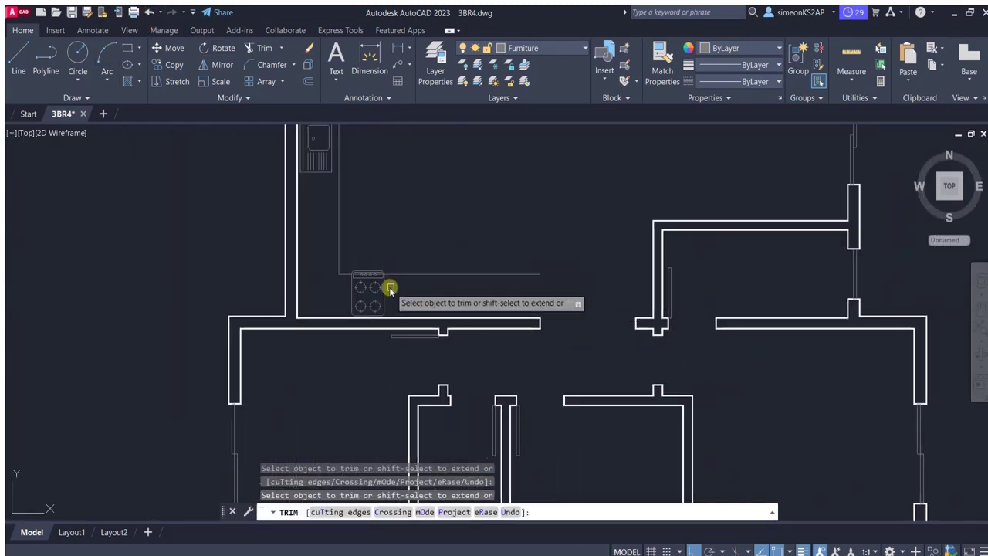
scroll(386, 287, "up", 3)
key("Escape")
Step: Erase the stray line left over the stove top
left_click(375, 253)
key("Delete")
scroll(459, 337, "down", 3)
scroll(459, 337, "down", 3)
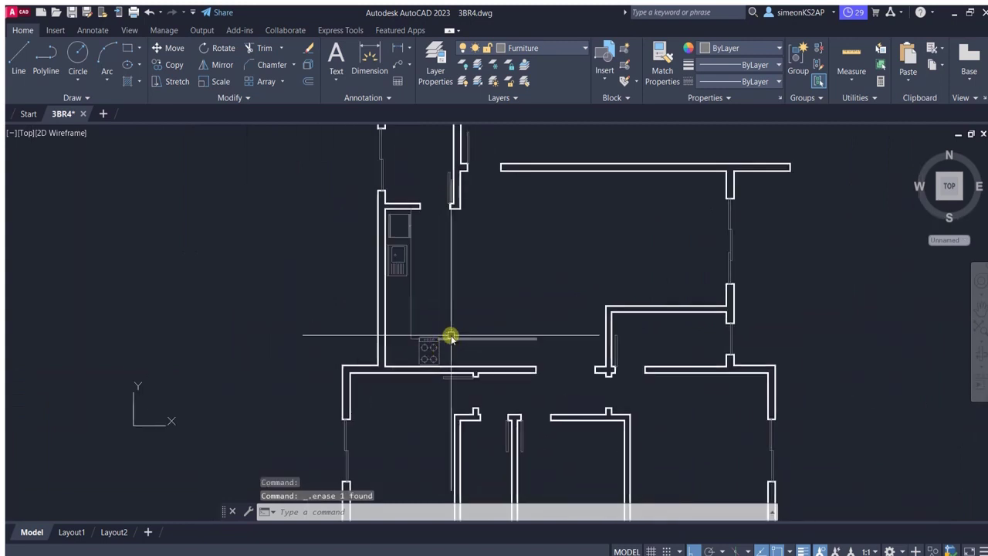
scroll(450, 338, "down", 2)
scroll(507, 309, "up", 2)
scroll(426, 335, "down", 1)
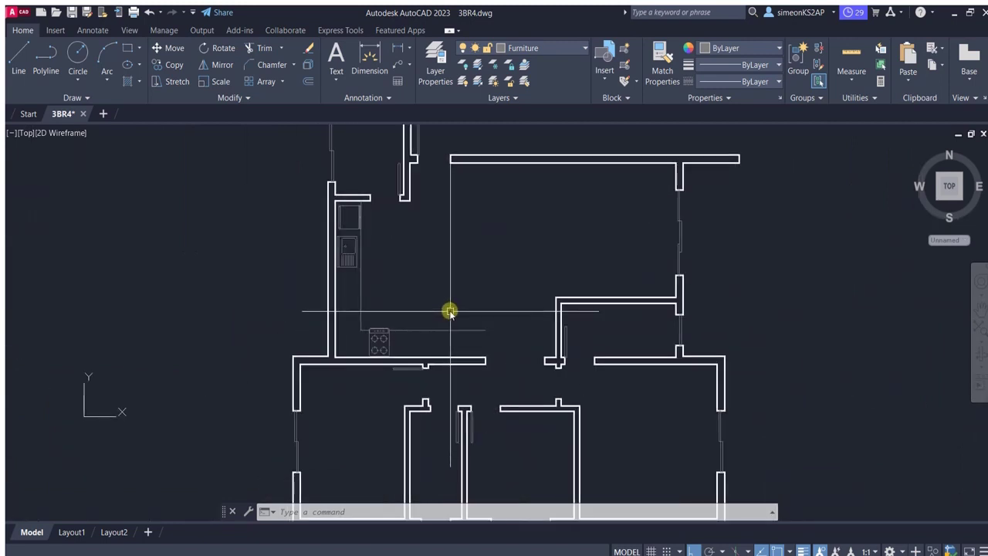
scroll(449, 311, "down", 1)
scroll(443, 294, "up", 1)
left_click(46, 58)
Step: Draw the peninsula outline, 120 then 70, from the counter intersection beside the stove
scroll(435, 339, "up", 3)
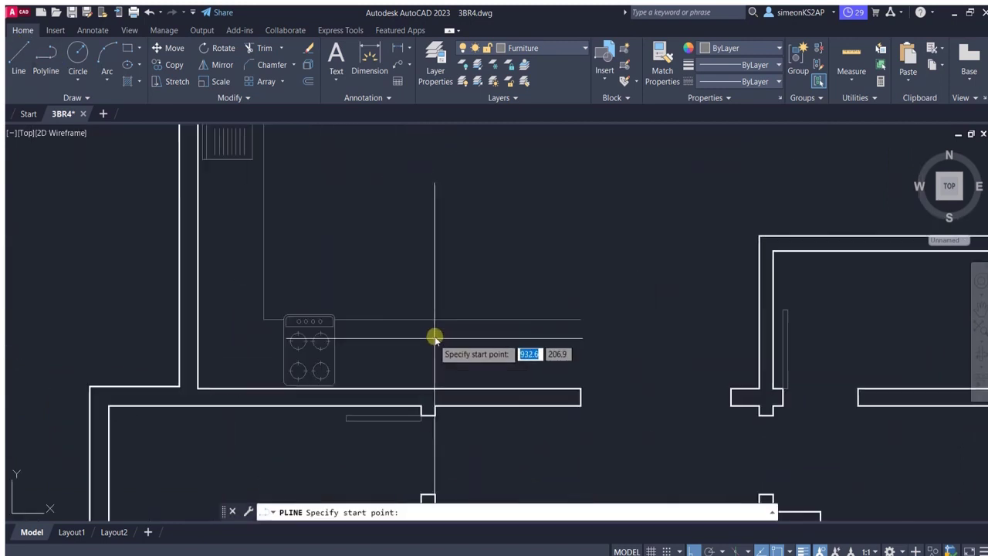
left_click(422, 325)
scroll(427, 242, "down", 2)
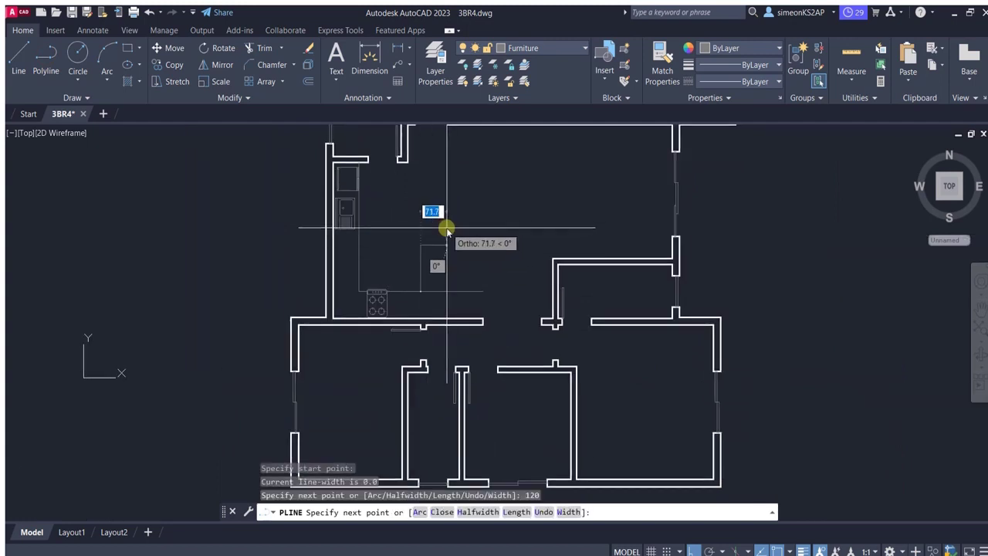
scroll(432, 323, "up", 1)
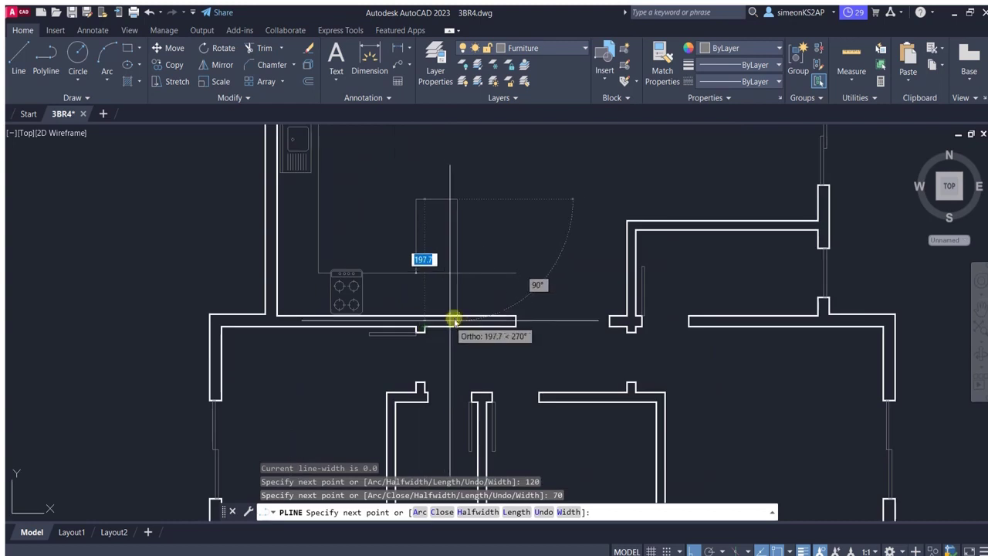
scroll(453, 322, "up", 2)
scroll(453, 323, "down", 4)
key("Escape")
scroll(453, 298, "up", 1)
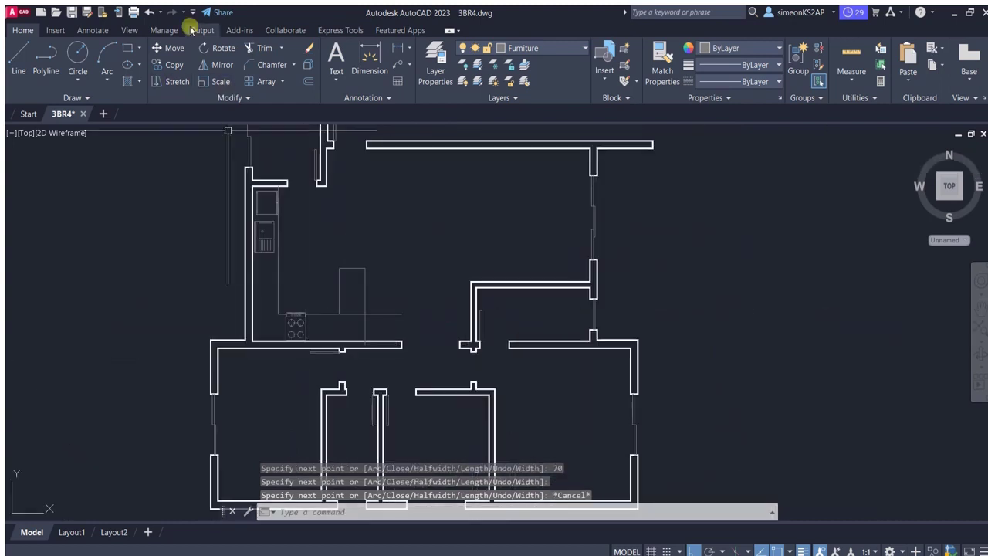
Step: Try trimming the overlapping lines around the new peninsula
left_click(263, 50)
scroll(373, 325, "up", 3)
scroll(363, 270, "down", 3)
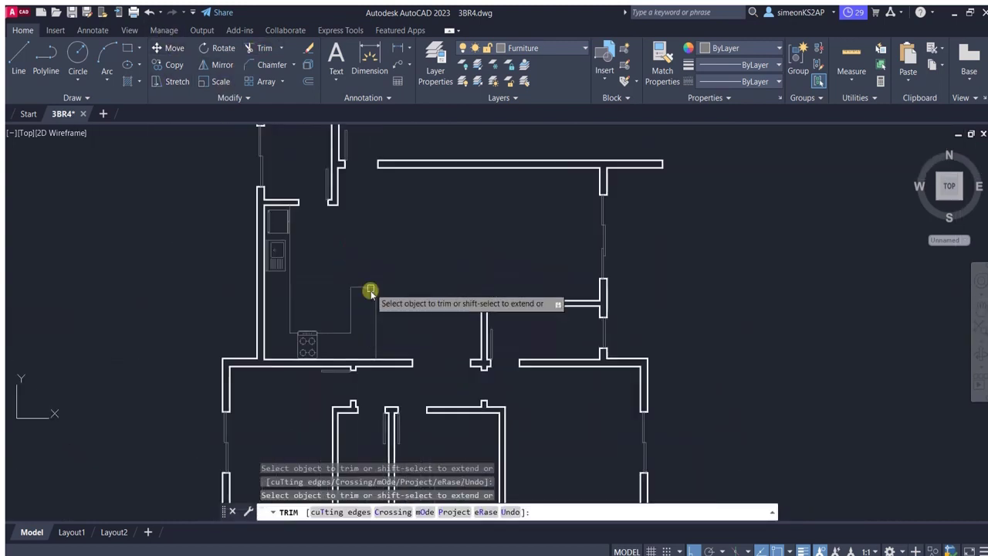
scroll(371, 278, "down", 2)
key("Escape")
scroll(379, 255, "up", 2)
scroll(382, 248, "up", 3)
Step: Attempt another polyline from the cabinet corner near the sink, then cancel it
left_click(45, 59)
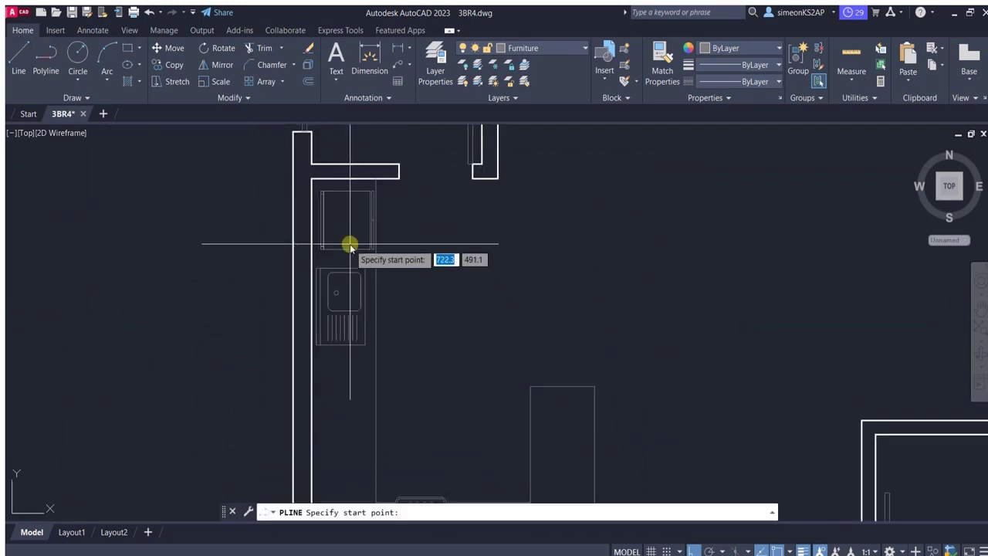
scroll(346, 247, "up", 3)
scroll(305, 269, "up", 3)
scroll(496, 260, "down", 2)
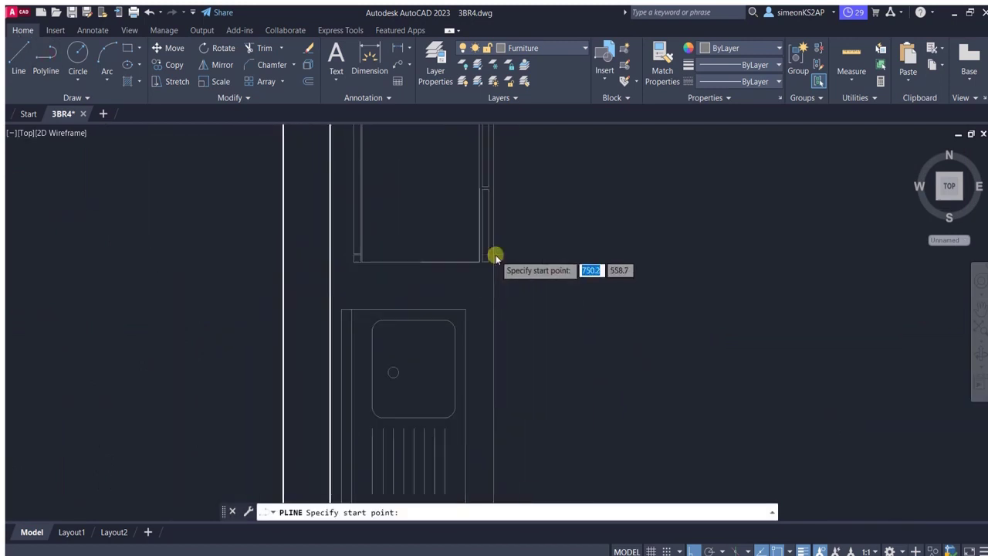
scroll(482, 266, "up", 2)
scroll(495, 266, "up", 3)
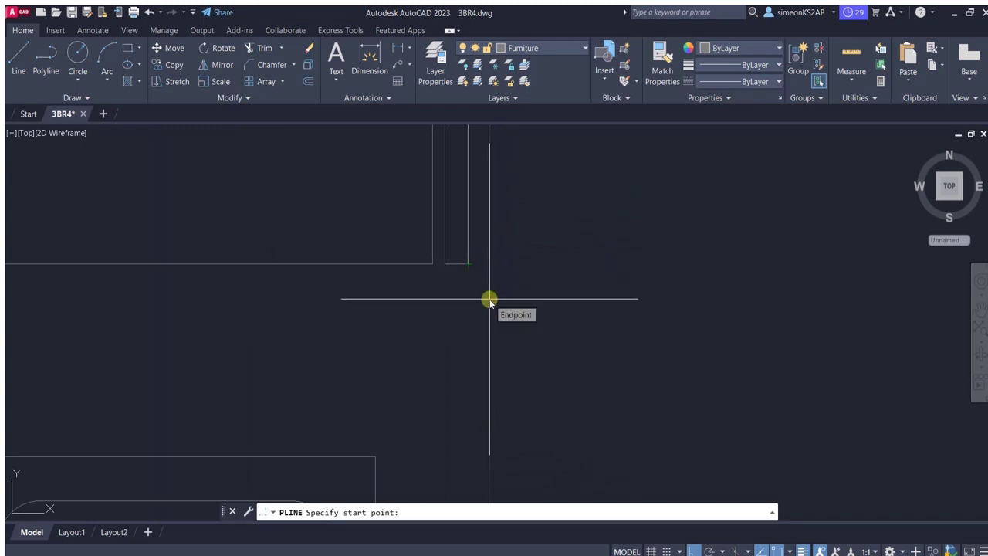
left_click(489, 299)
scroll(489, 299, "down", 3)
scroll(530, 283, "up", 3)
key("Escape")
left_click(45, 59)
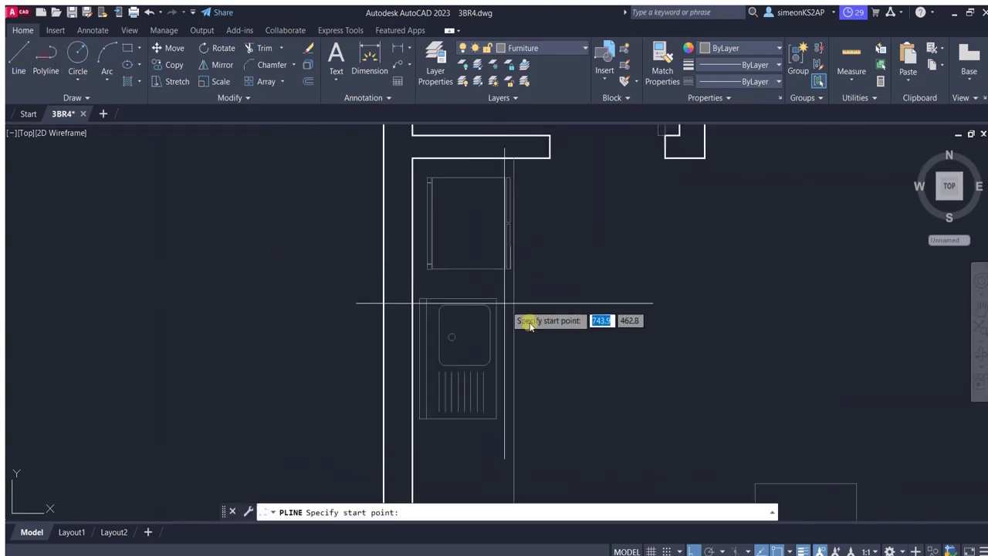
left_click(493, 224)
key("Escape")
Step: Trim away the stray horizontal line beside the sink
left_click(264, 48)
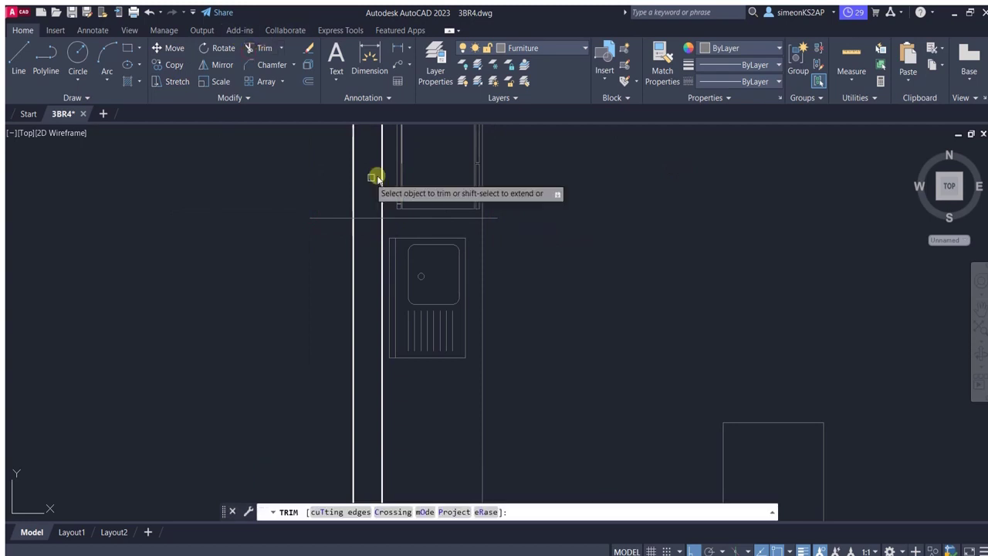
scroll(378, 209, "up", 4)
left_click(303, 198)
scroll(503, 245, "down", 3)
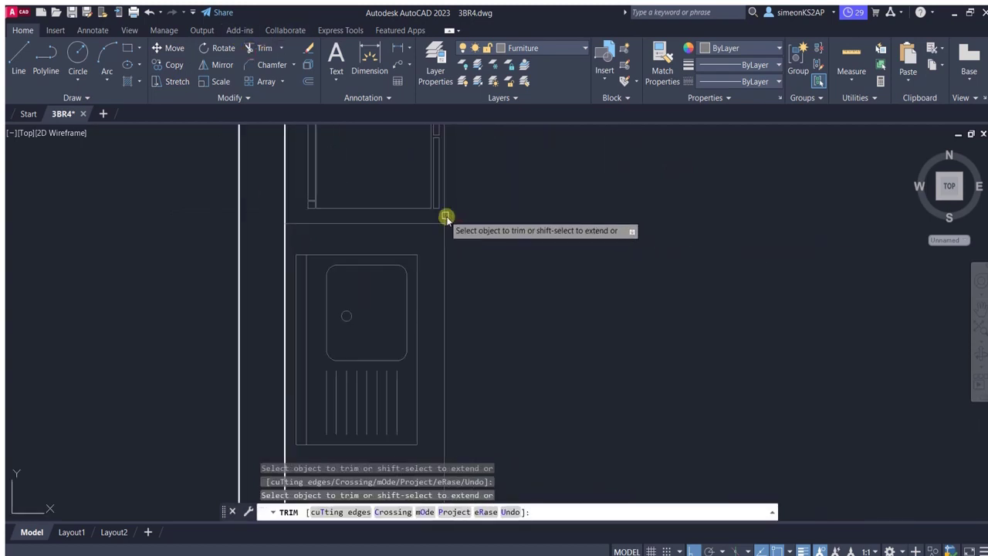
scroll(532, 244, "down", 3)
key("Escape")
scroll(449, 257, "down", 2)
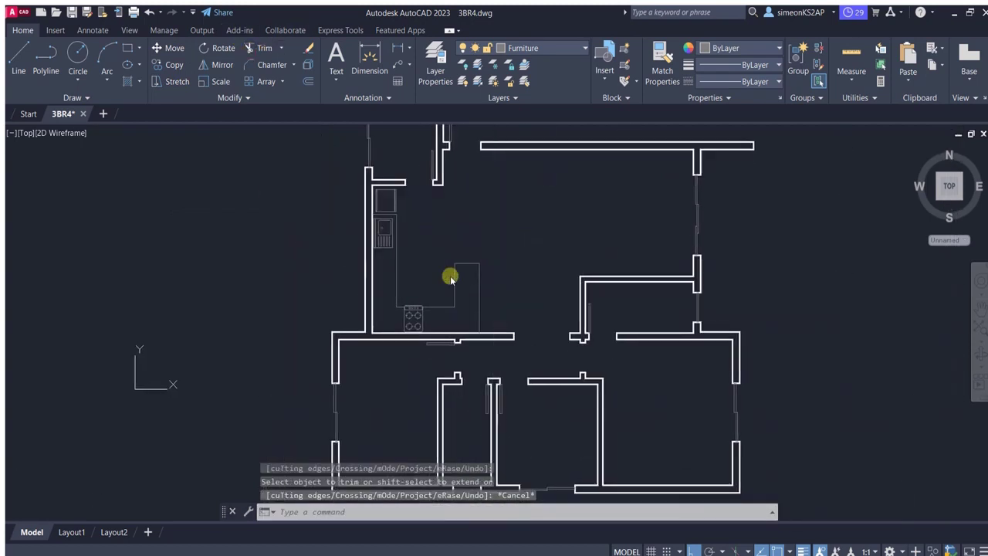
Step: Stretch the peninsula edge by 20 using its grip
scroll(473, 301, "up", 2)
left_click(479, 259)
left_click(461, 263)
type("0")
key("Return")
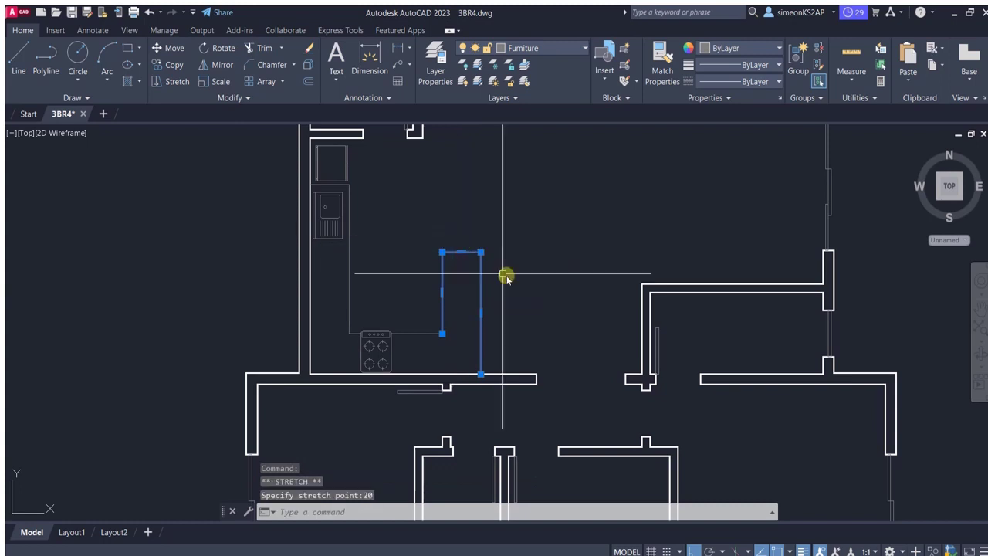
key("Escape")
Step: Copy a chair from the furniture set to a spot beside the peninsula
scroll(510, 278, "down", 3)
scroll(380, 309, "down", 2)
scroll(177, 328, "down", 1)
scroll(178, 328, "up", 2)
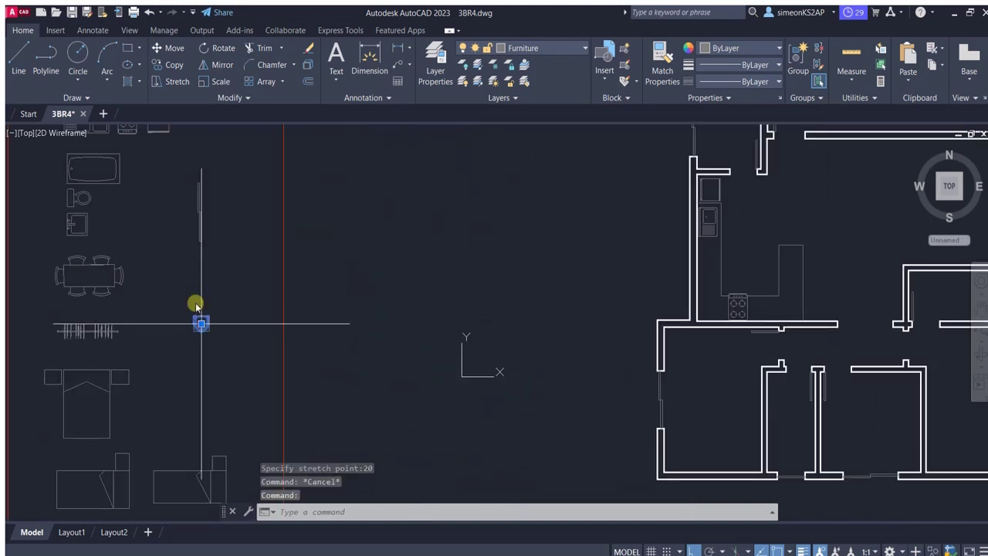
left_click(174, 65)
left_click(201, 323)
scroll(201, 323, "up", 2)
scroll(382, 314, "down", 4)
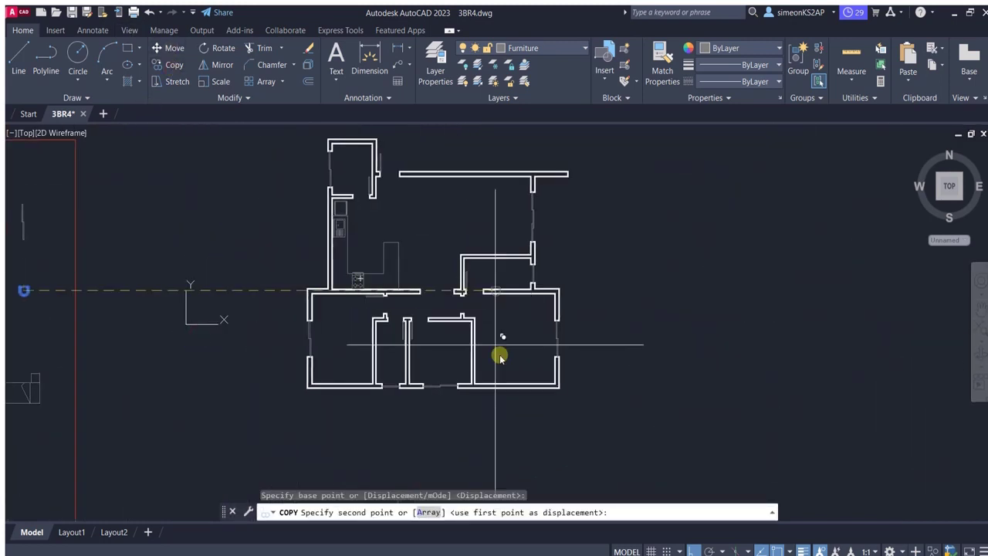
scroll(523, 462, "up", 3)
left_click(408, 258)
Step: Rotate the copied chair 90 degrees so it faces the counter
key("Escape")
left_click(408, 239)
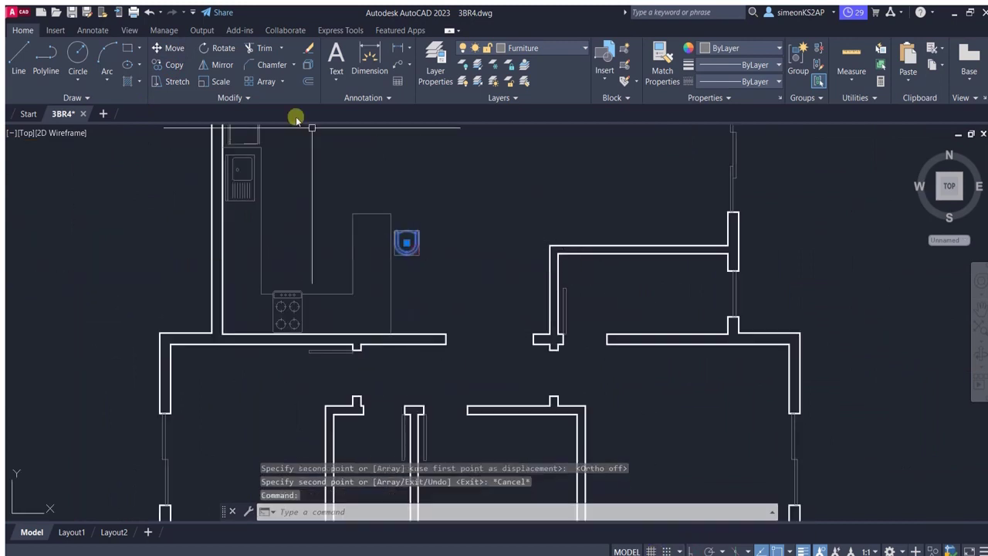
left_click(223, 48)
scroll(410, 241, "up", 2)
left_click(420, 243)
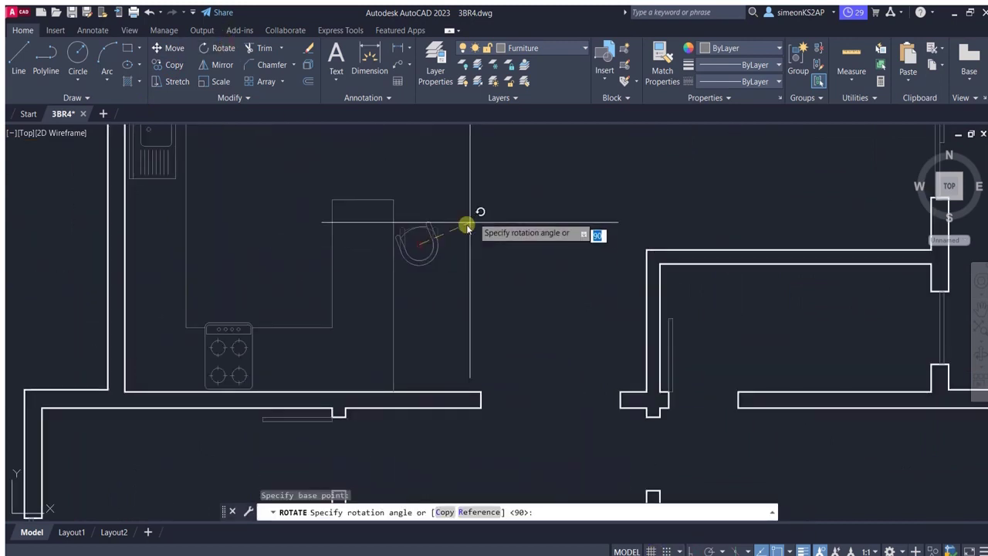
left_click(423, 139)
scroll(417, 147, "down", 2)
Step: Copy the chair twice downward to make three chairs along the counter
left_click(174, 65)
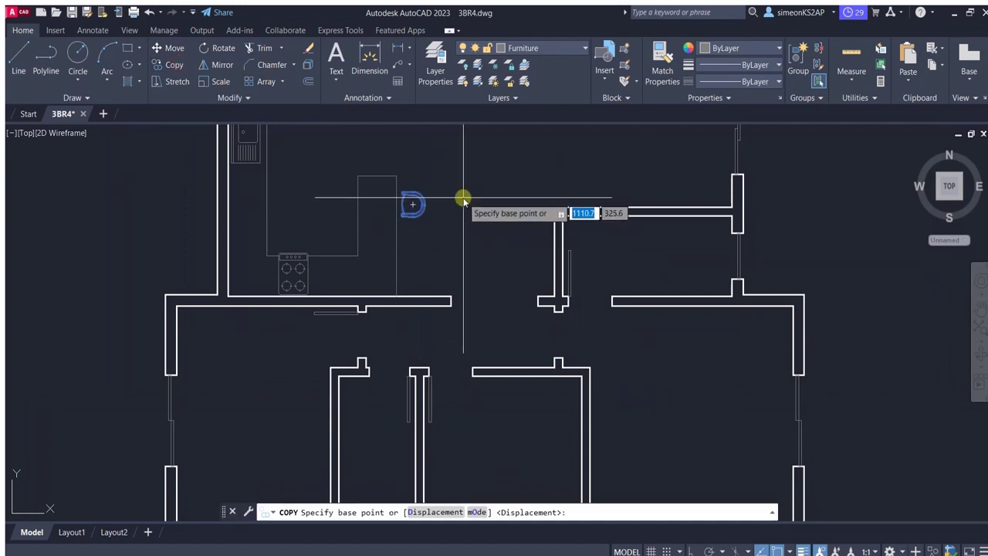
left_click(463, 200)
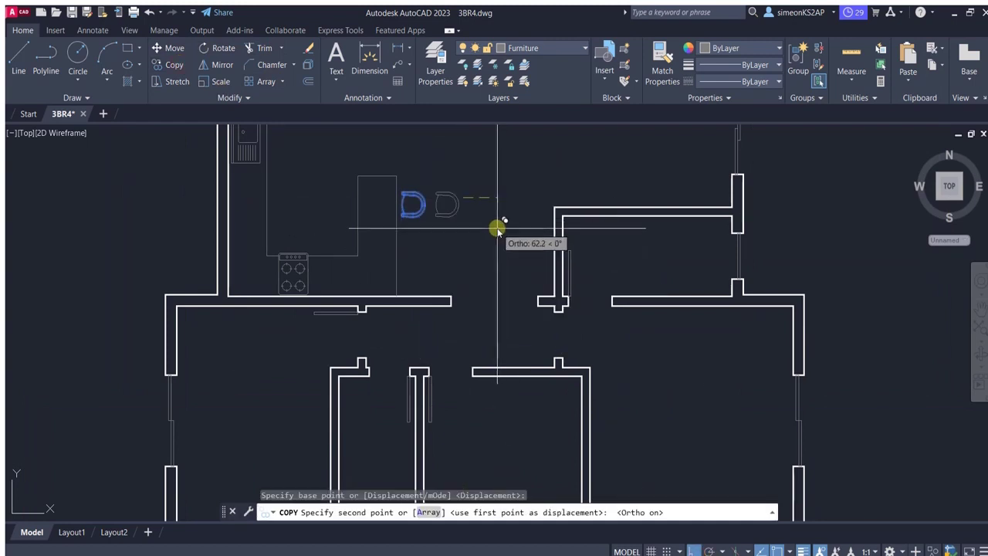
left_click(477, 236)
left_click(479, 272)
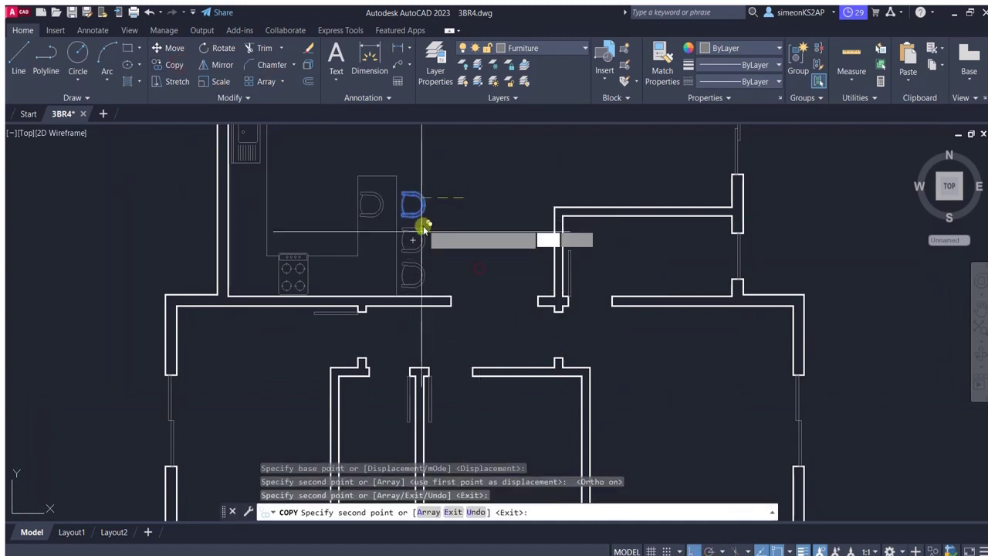
key("Escape")
Step: Move the top and middle chairs to even out their spacing
left_click(178, 51)
left_click(500, 232)
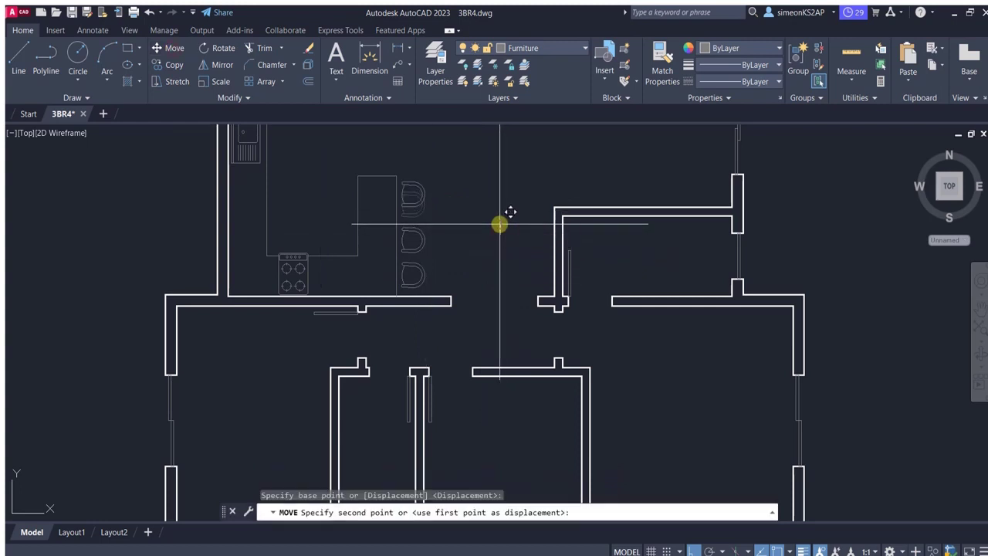
left_click(500, 223)
left_click(414, 241)
left_click(172, 49)
left_click(486, 234)
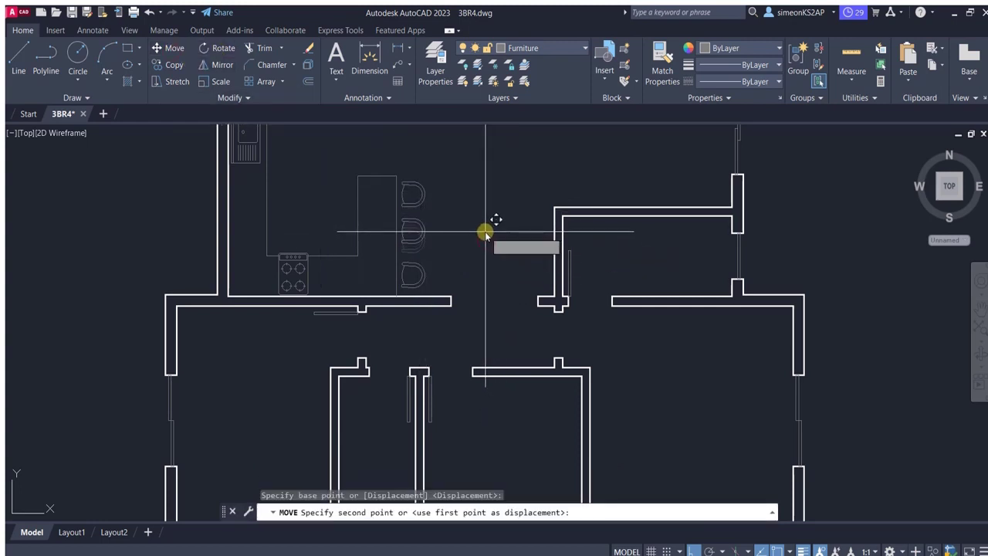
left_click(424, 270)
Step: Adjust the last chair into its final position along the peninsula
left_click(171, 49)
left_click(497, 260)
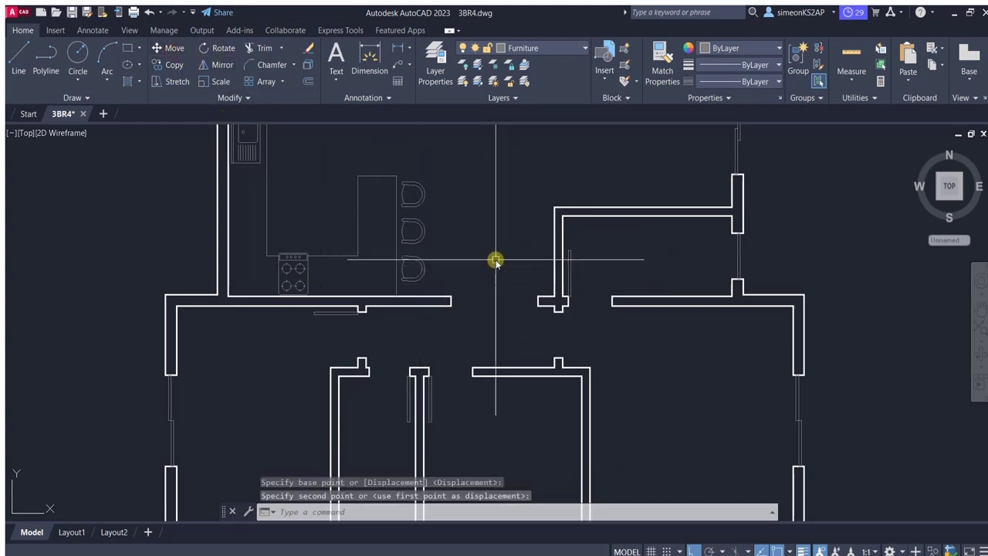
scroll(455, 201, "down", 4)
scroll(427, 243, "down", 1)
scroll(379, 227, "up", 3)
scroll(441, 250, "up", 1)
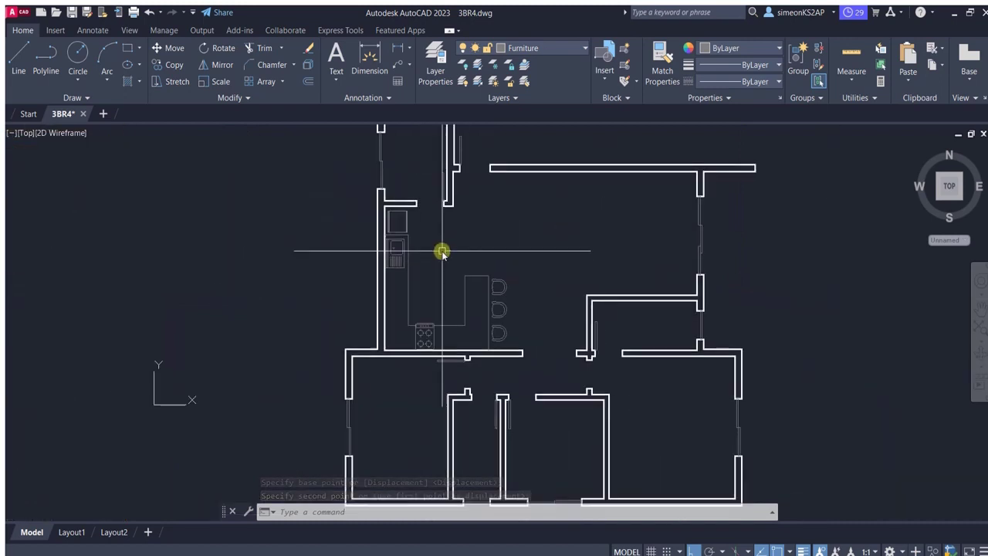
scroll(428, 298, "up", 1)
scroll(338, 301, "down", 2)
scroll(339, 302, "down", 5)
scroll(393, 274, "up", 5)
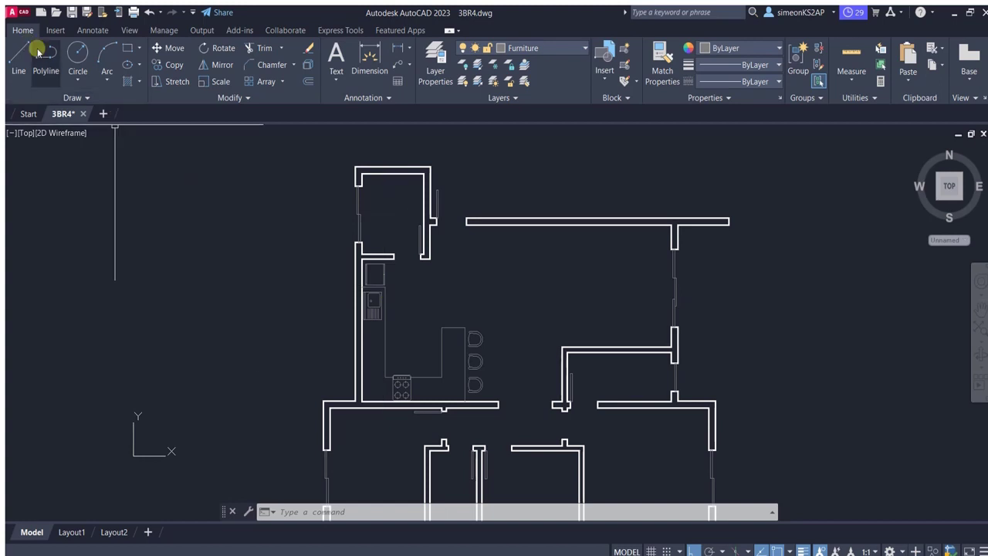
Step: Sketch two polylines from the top wall, cancelling both attempts
left_click(40, 51)
scroll(387, 286, "up", 2)
left_click(397, 287)
scroll(398, 209, "up", 2)
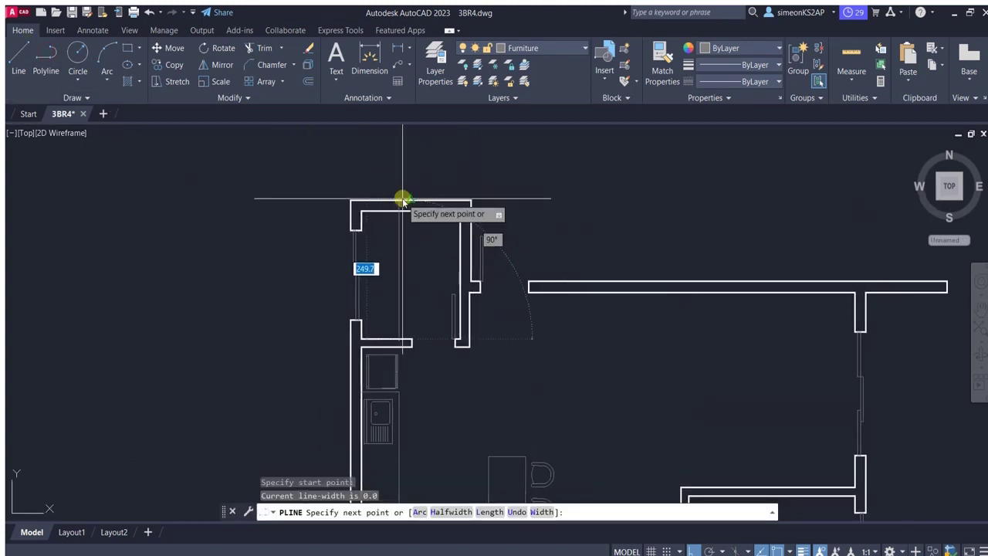
scroll(402, 202, "up", 2)
left_click(400, 202)
scroll(349, 279, "up", 2)
key("Escape")
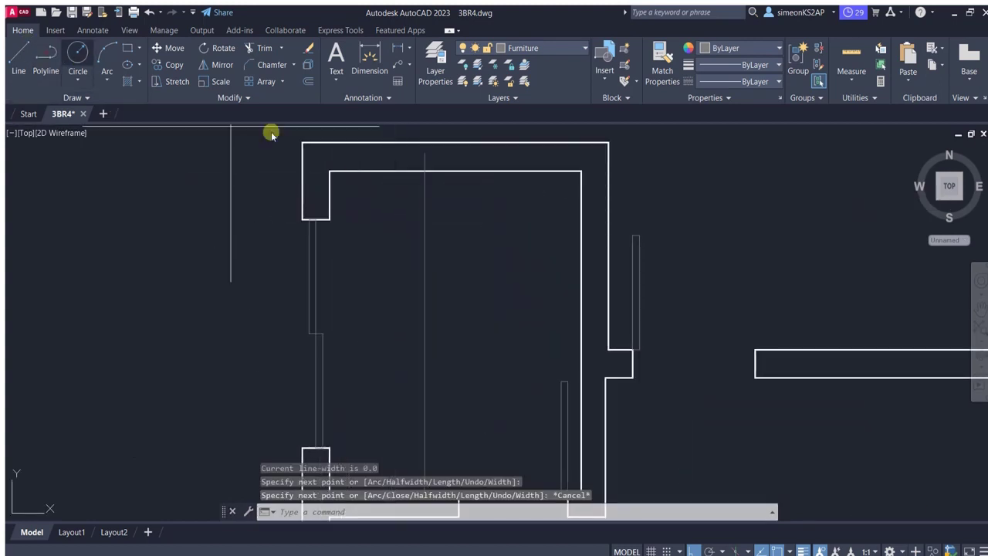
key("Return")
left_click(419, 172)
left_click(360, 180)
key("Escape")
scroll(382, 147, "down", 2)
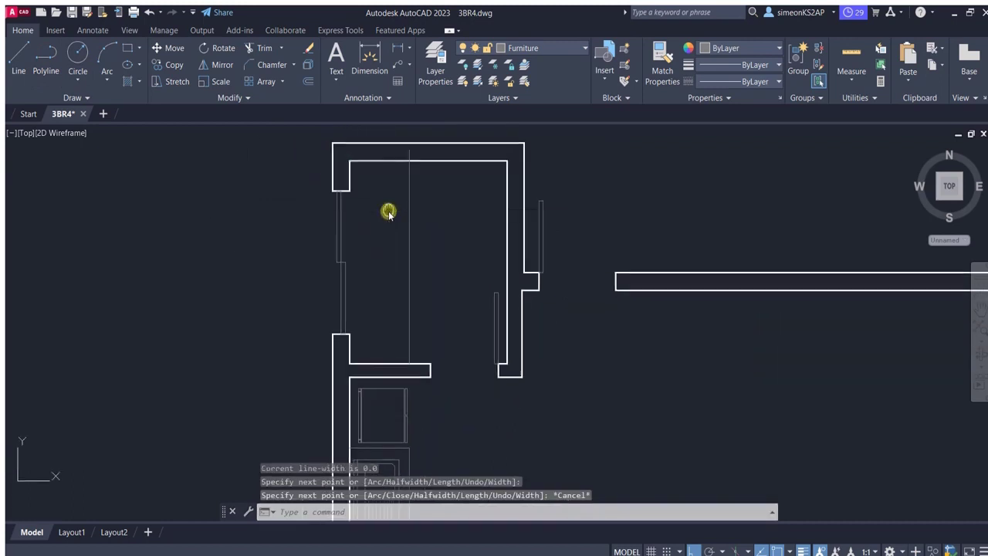
Step: Offset the inner top wall line by 4 and trim its overhanging end
left_click(308, 83)
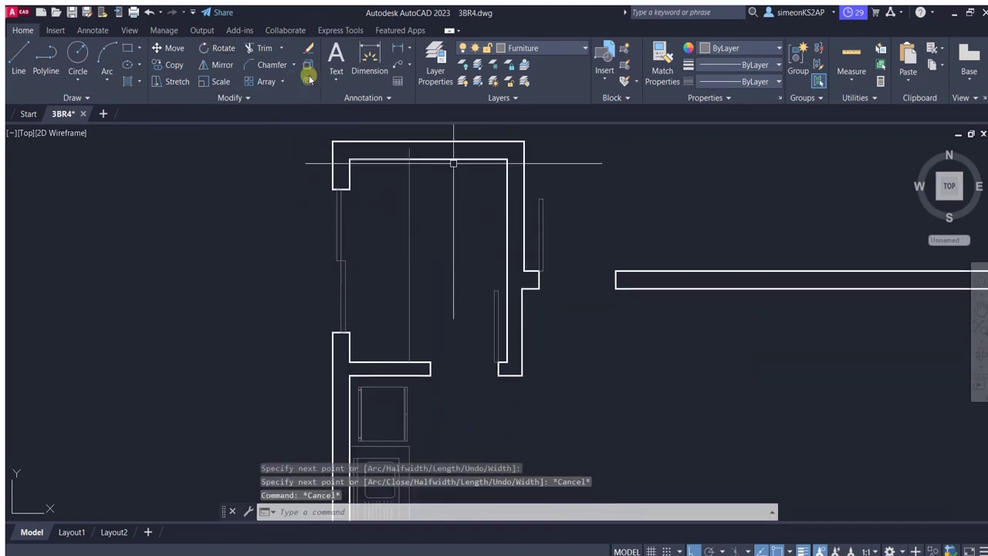
type("4")
key("Return")
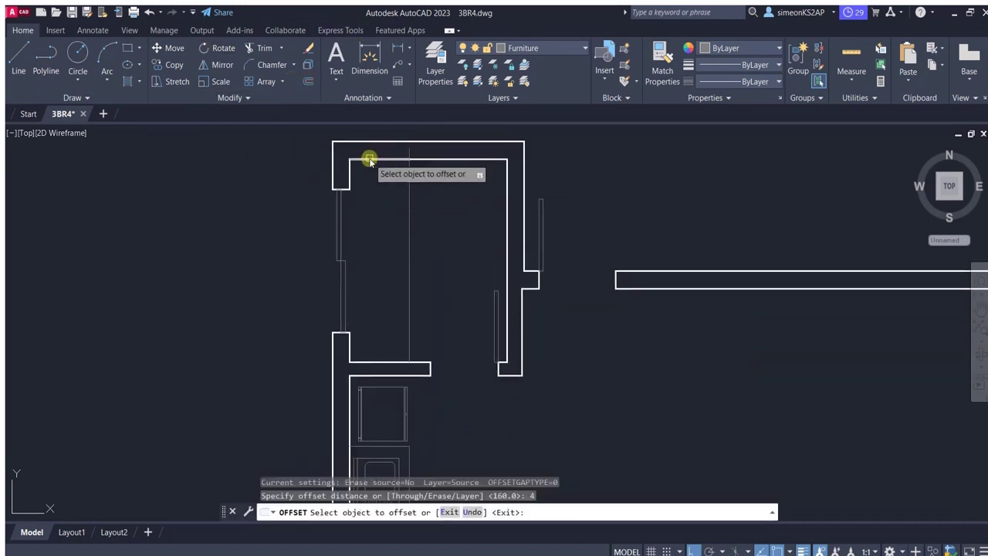
left_click(370, 160)
left_click(417, 129)
scroll(421, 138, "up", 5)
left_click(264, 48)
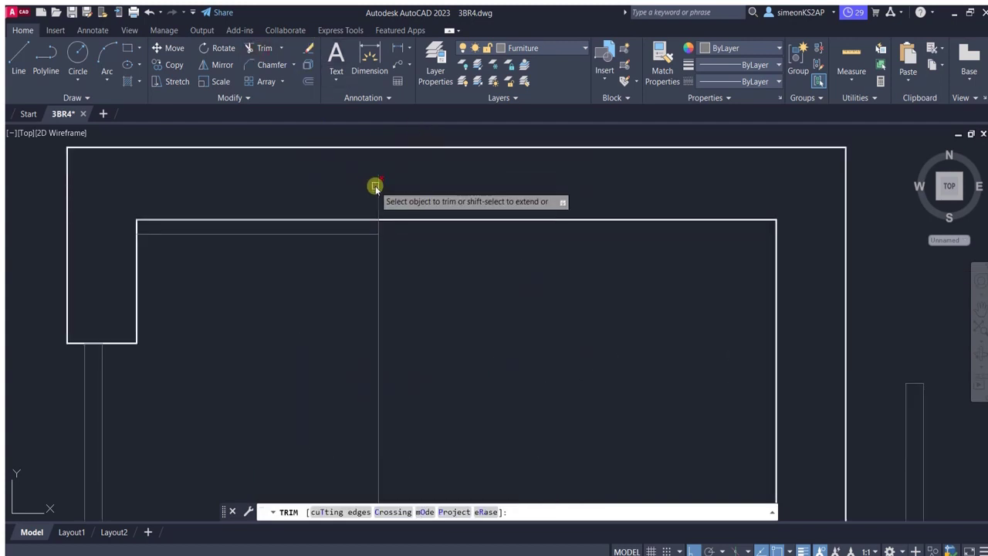
left_click(379, 229)
scroll(394, 294, "down", 5)
key("Escape")
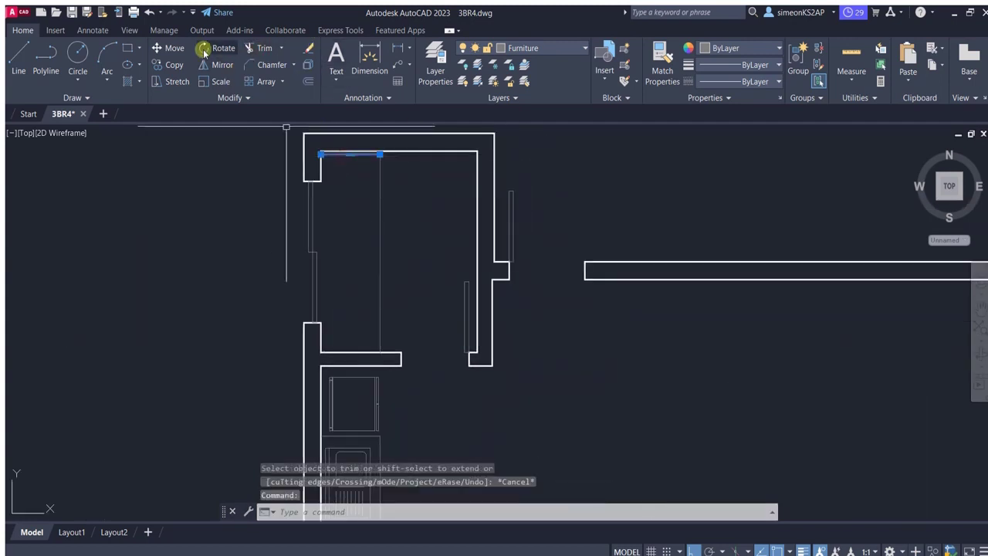
Step: Mirror the short kitchen line, keeping the source line
left_click(223, 65)
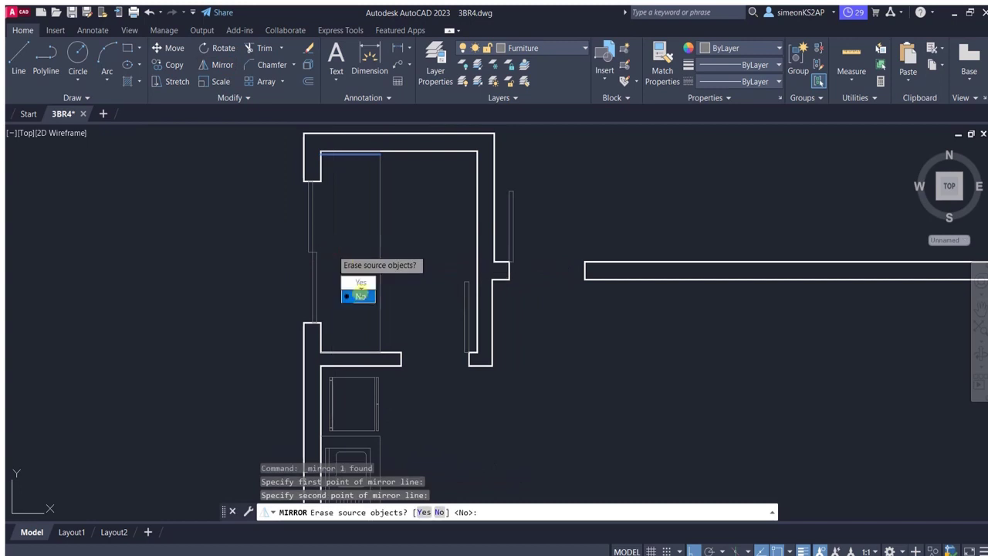
left_click(360, 296)
key("Escape")
scroll(368, 348, "up", 3)
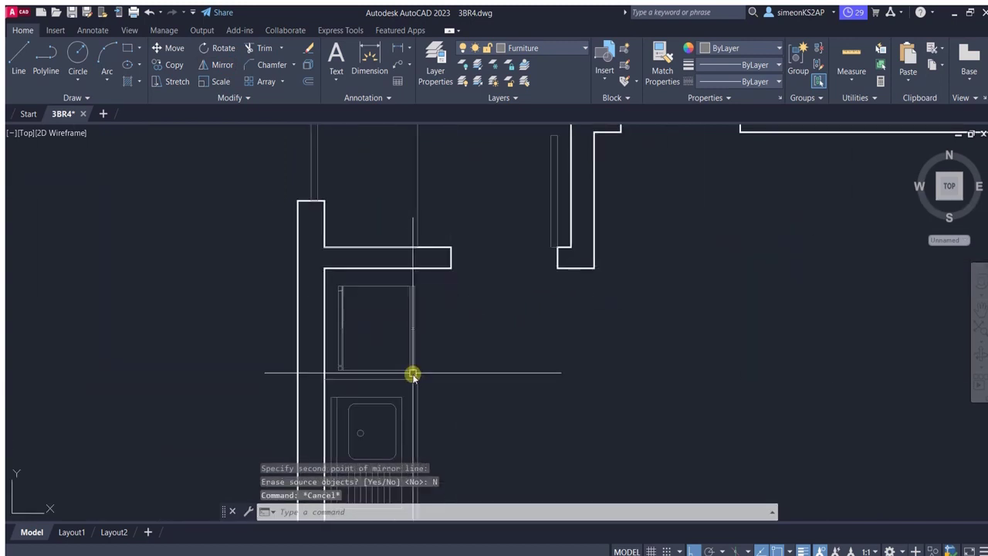
scroll(394, 347, "down", 1)
Step: Offset the wall-end line by 4.0 toward the room above the kitchen
left_click(46, 62)
scroll(363, 333, "up", 3)
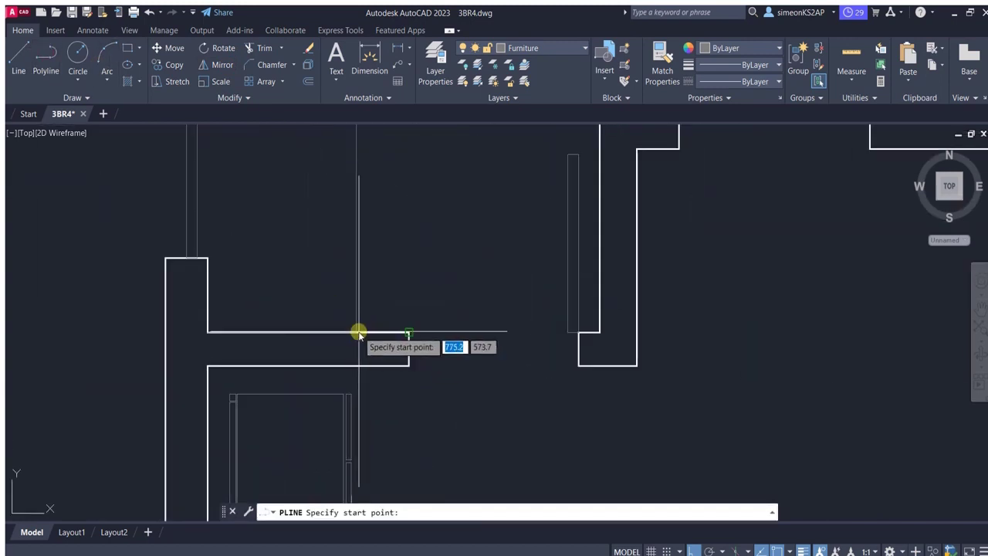
left_click(307, 81)
scroll(398, 264, "up", 2)
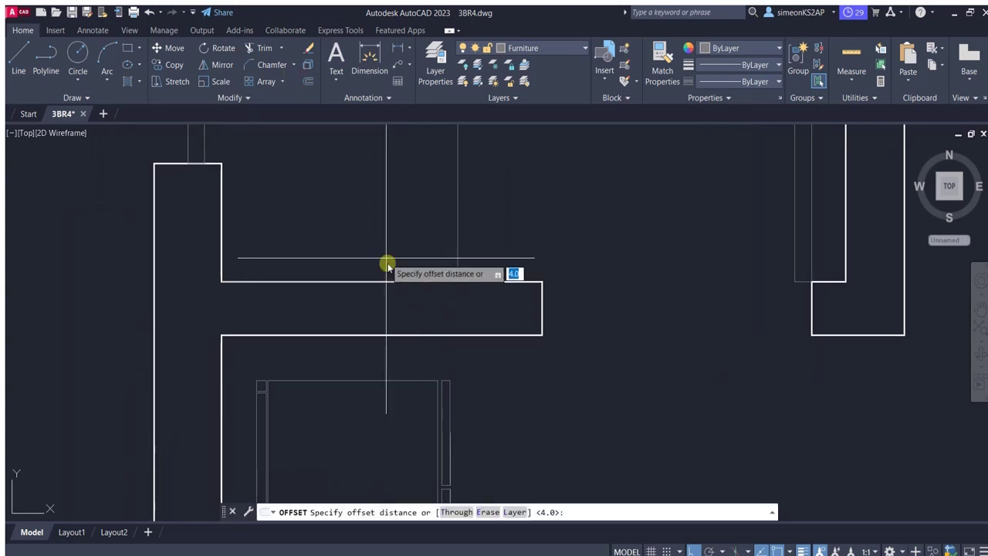
key("Return")
left_click(437, 283)
left_click(426, 219)
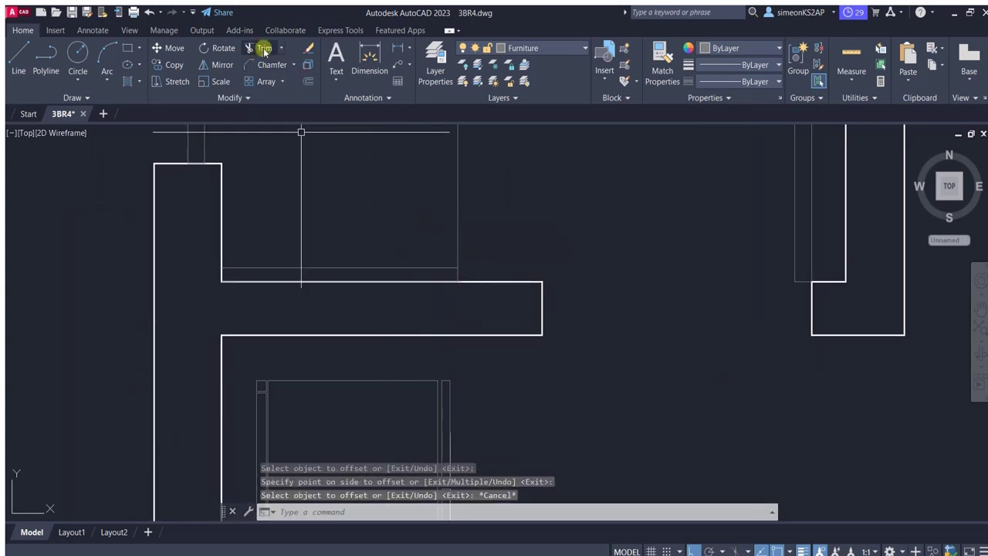
key("Escape")
Step: Start a trim with TR, then cancel it
type("tr")
key("Return")
scroll(406, 295, "down", 2)
scroll(332, 236, "down", 4)
scroll(353, 237, "up", 1)
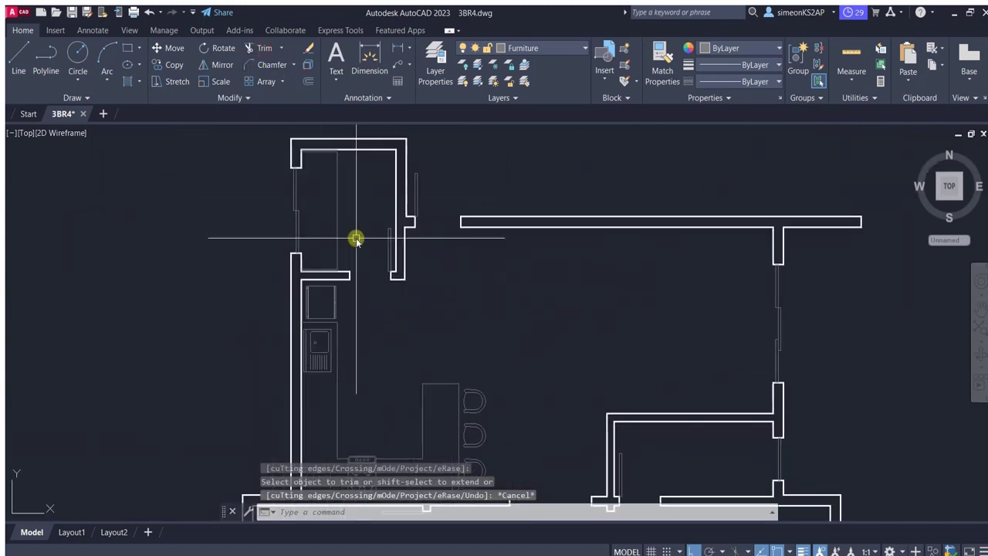
scroll(360, 289, "down", 2)
key("Escape")
left_click(168, 65)
Step: Copy the fridge up to the top of the kitchen
left_click(392, 281)
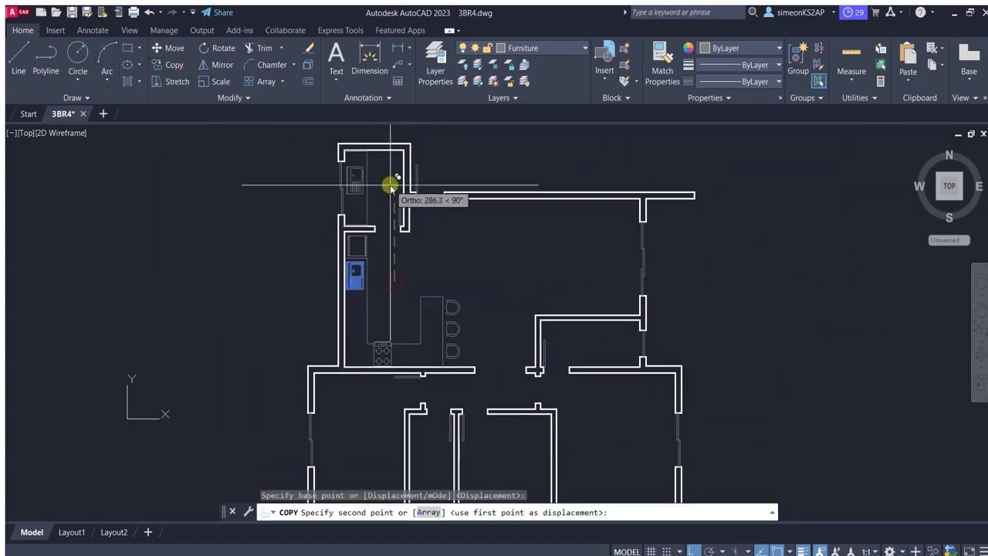
left_click(393, 195)
scroll(322, 209, "down", 3)
scroll(404, 199, "up", 3)
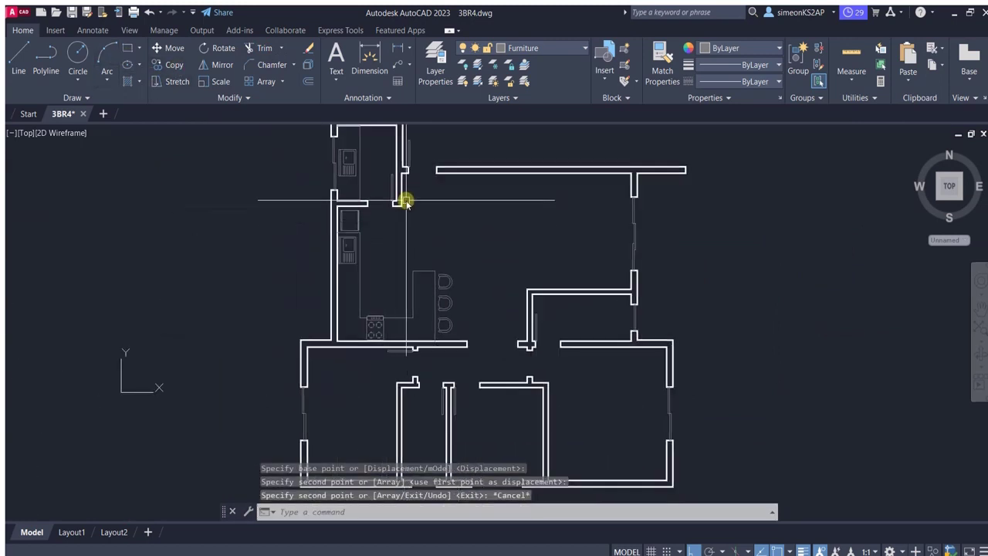
key("Escape")
scroll(378, 289, "down", 1)
scroll(399, 237, "down", 2)
scroll(437, 289, "up", 2)
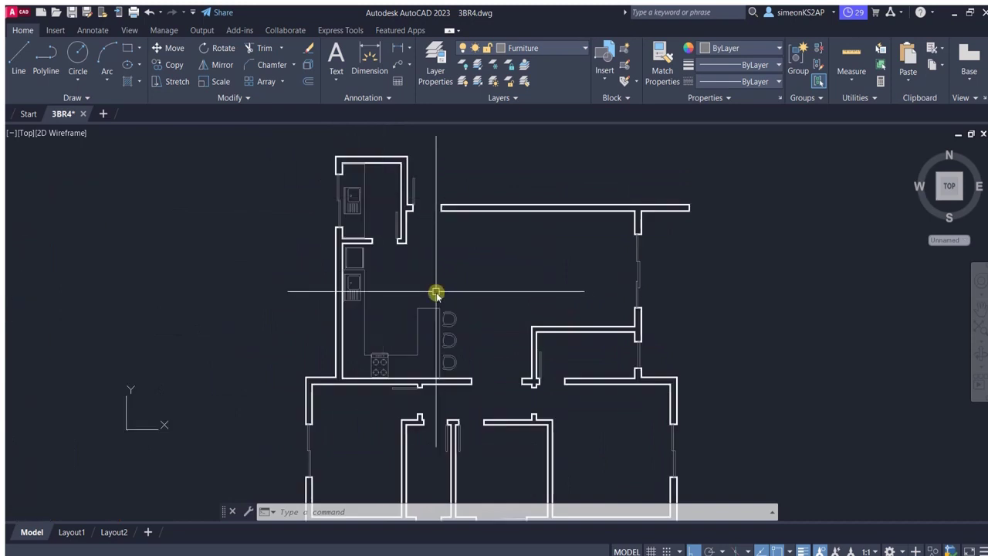
scroll(399, 297, "down", 1)
scroll(84, 209, "up", 3)
Step: With ortho off, copy the fridge into the kitchen's top corner
left_click(88, 207)
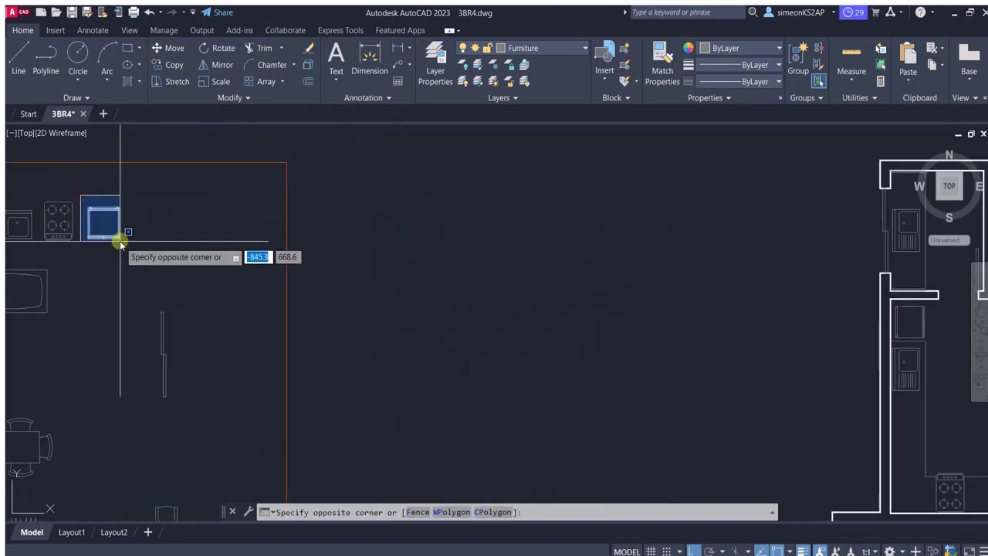
left_click(167, 62)
left_click(105, 220)
scroll(392, 271, "down", 3)
scroll(430, 296, "up", 4)
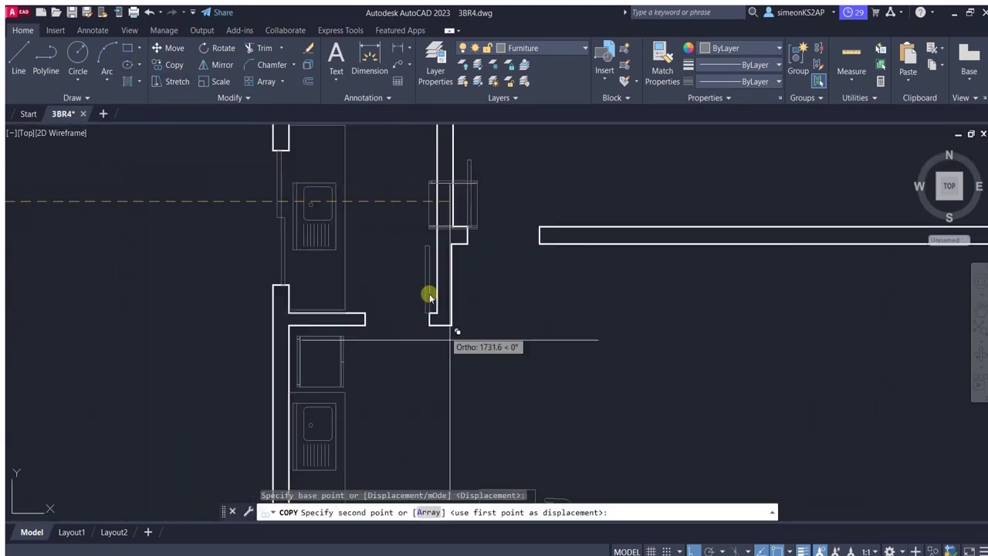
key("F8")
scroll(504, 456, "down", 1)
scroll(414, 258, "up", 2)
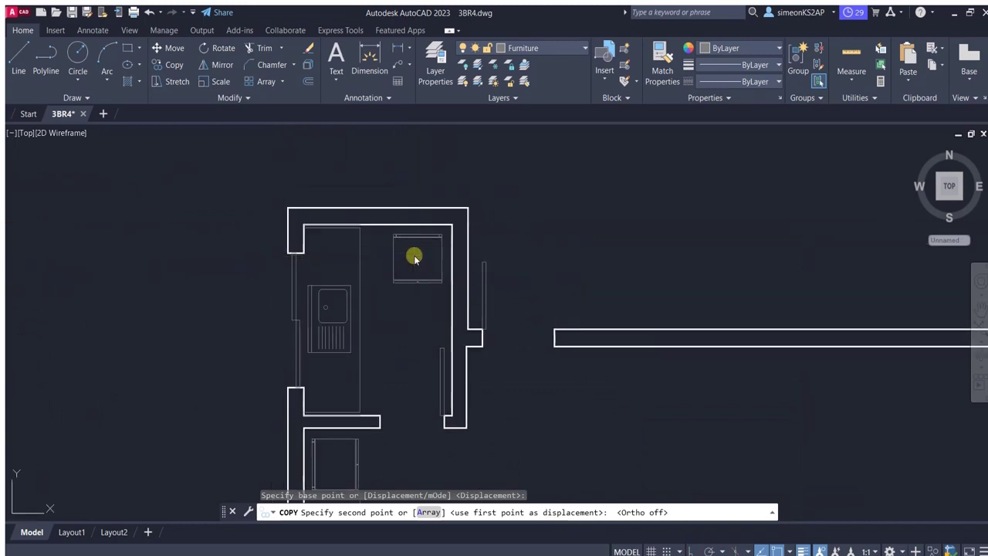
left_click(415, 257)
scroll(415, 257, "up", 3)
scroll(422, 288, "down", 2)
scroll(395, 316, "up", 2)
key("Escape")
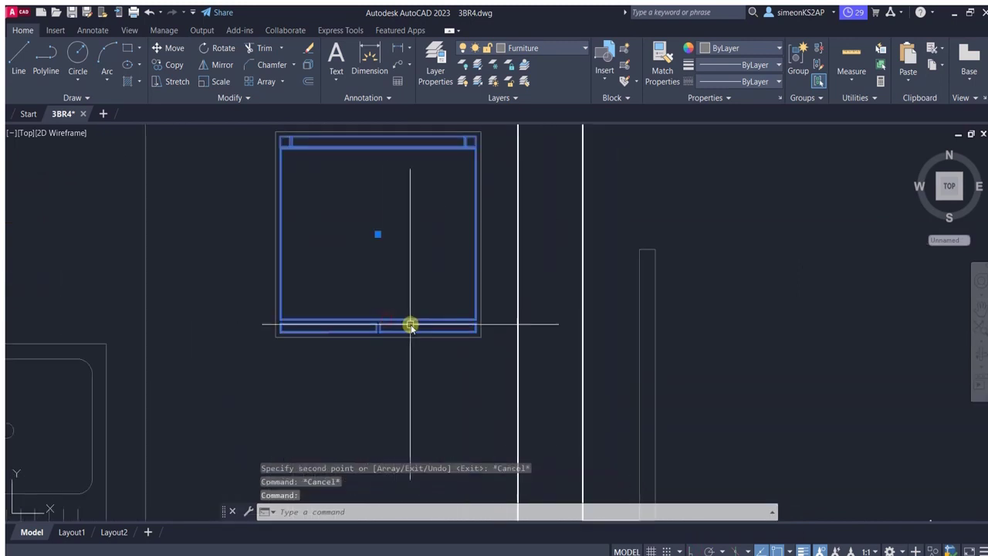
Step: Ungroup the fridge copy and erase its unwanted lines
type("UNGROUP")
key("Return")
key("Delete")
scroll(435, 344, "up", 4)
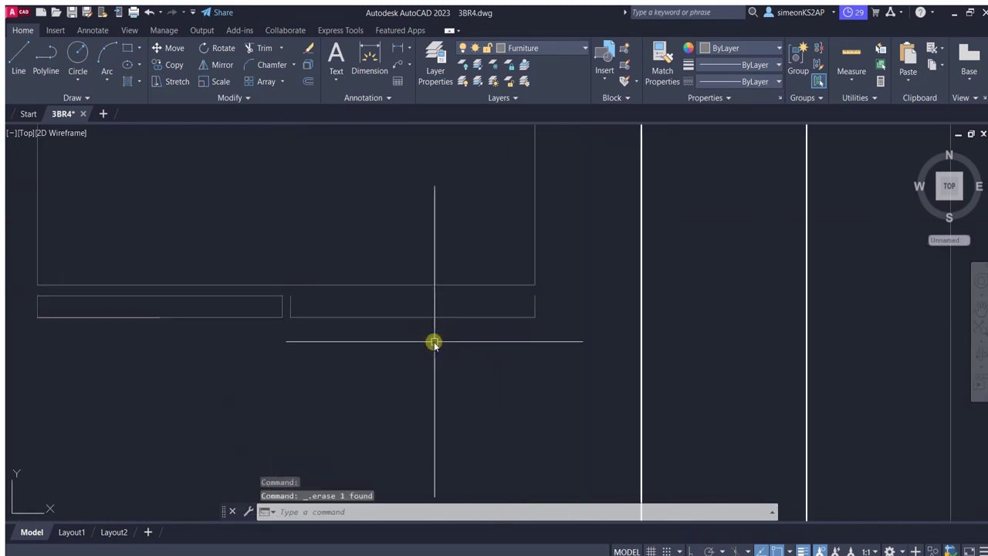
left_click(577, 318)
left_click(275, 302)
key("Delete")
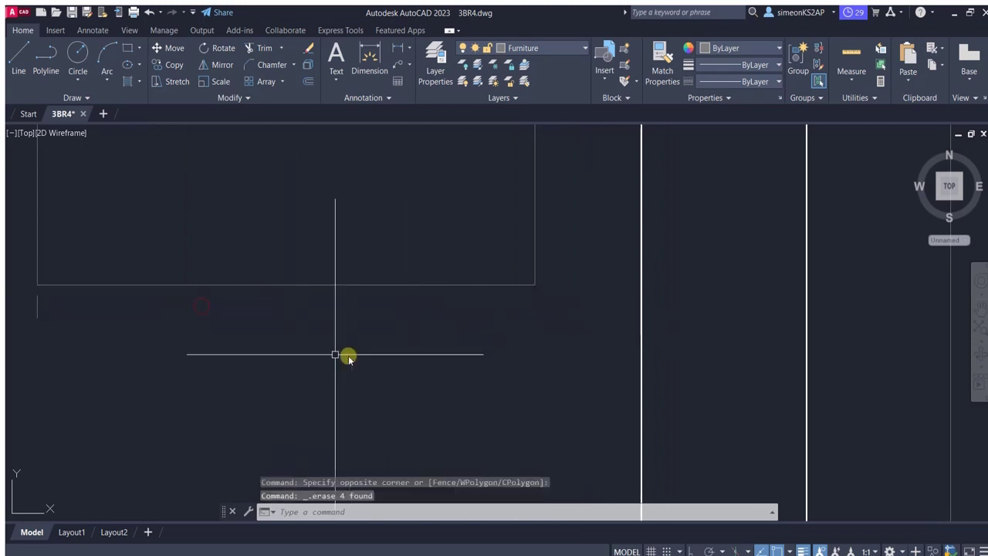
scroll(288, 330, "down", 2)
scroll(379, 290, "down", 3)
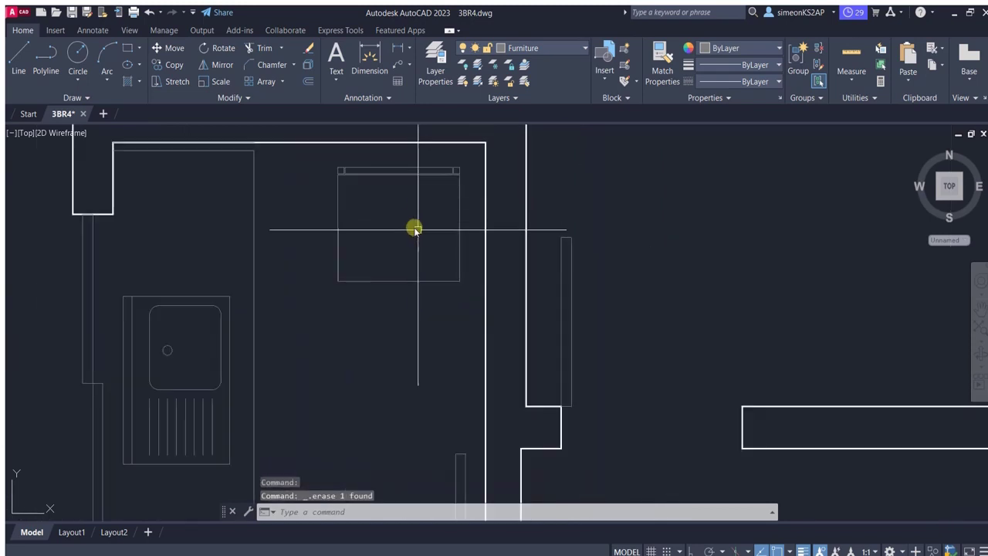
Step: Draw a polyline edge along the fixture front, starting with a 4-unit segment
left_click(44, 61)
scroll(325, 319, "up", 3)
left_click(299, 305)
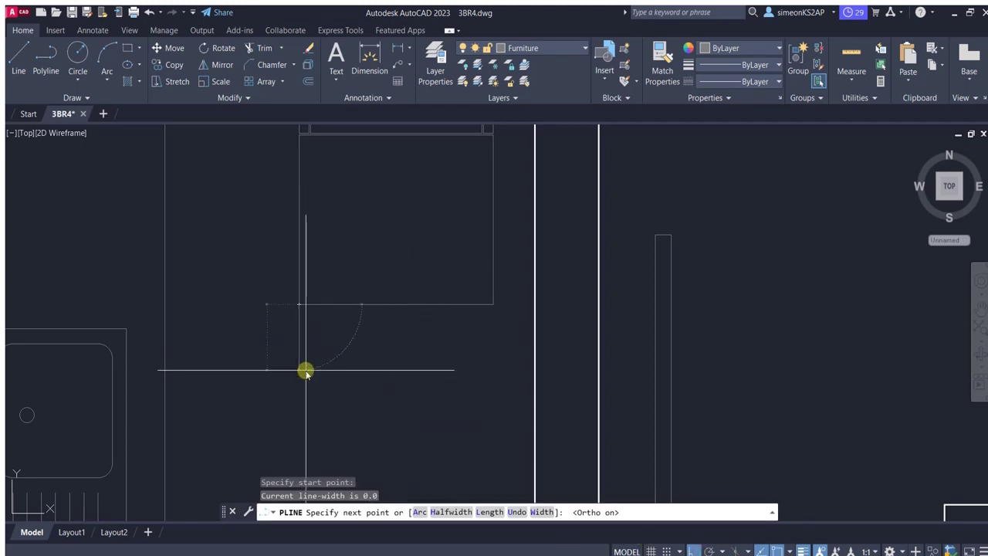
type("4")
key("Return")
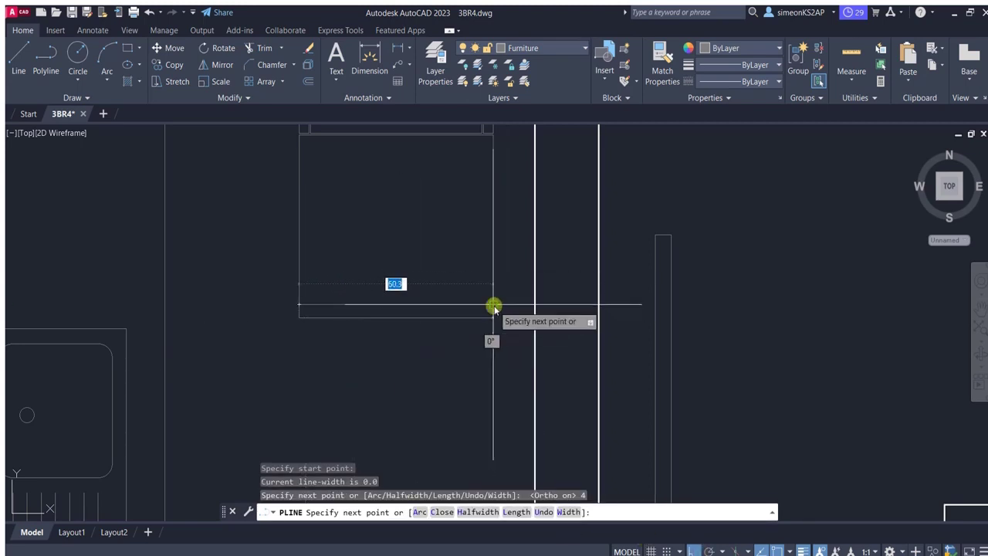
left_click(494, 306)
left_click(496, 305)
key("Escape")
Step: Draw a circle centred midway between two opposite corners of the square fixture
scroll(356, 296, "down", 4)
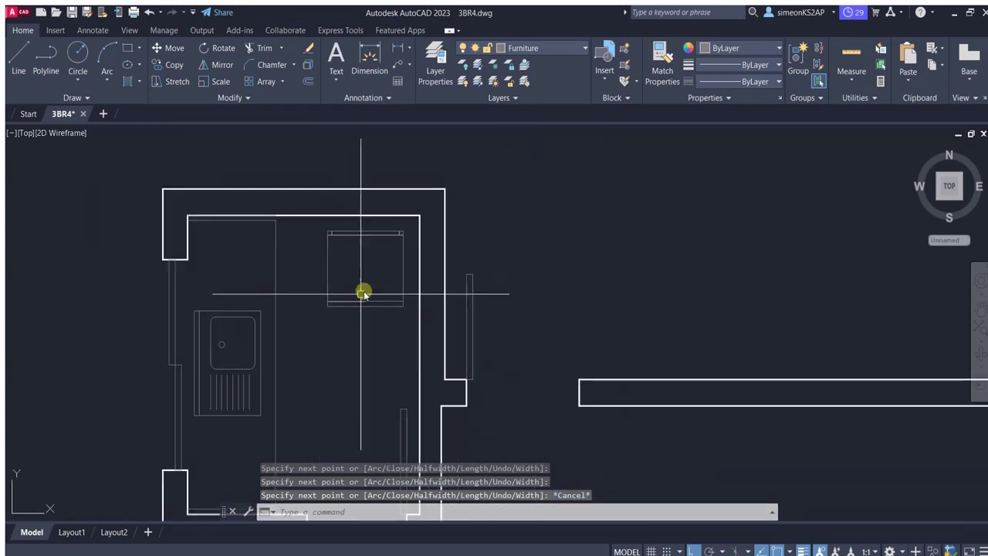
middle_click_drag(362, 293, 383, 282)
left_click(77, 53)
right_click(379, 187, "shift")
left_click(425, 223)
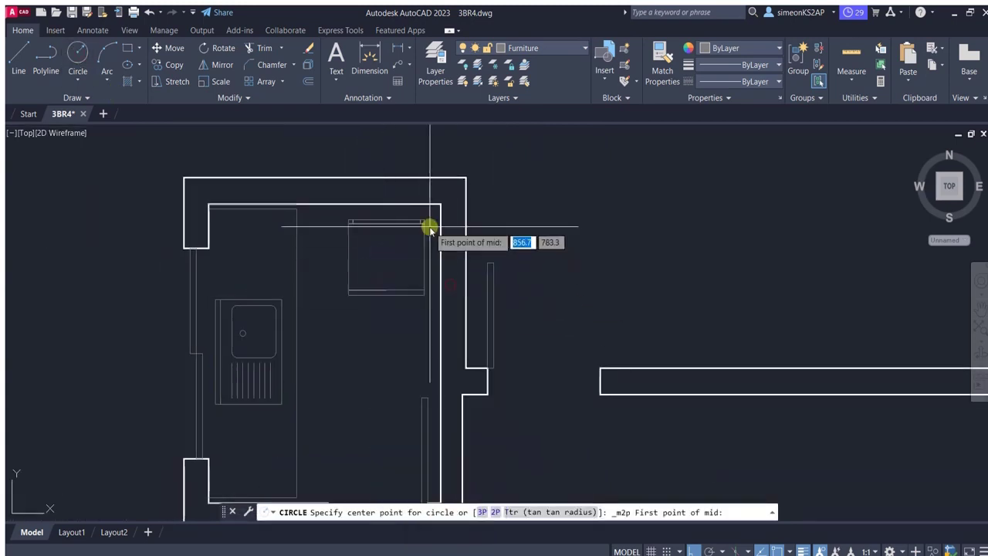
left_click(430, 228)
left_click(353, 289)
left_click(378, 286)
scroll(409, 294, "down", 5)
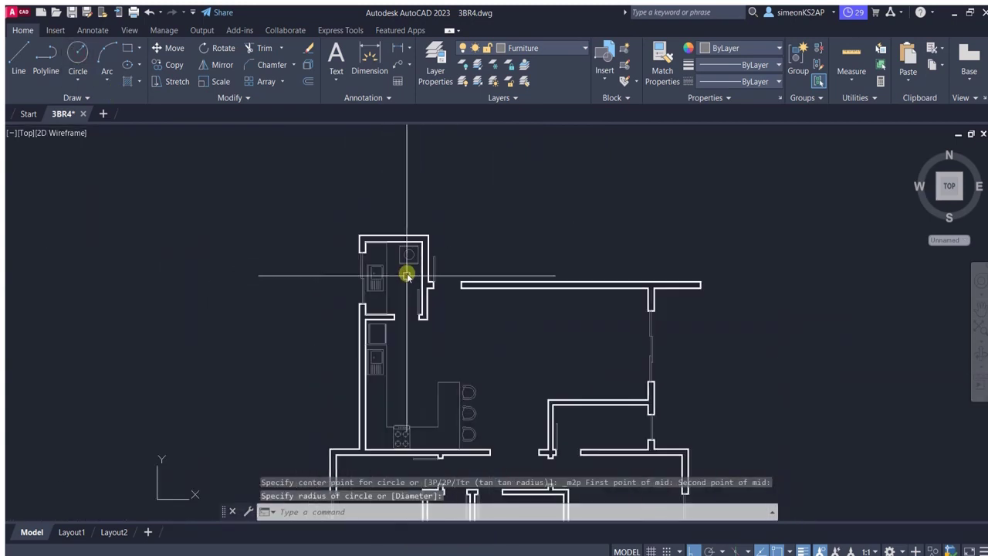
scroll(463, 284, "down", 2)
scroll(448, 278, "down", 3)
scroll(386, 278, "up", 4)
scroll(436, 256, "up", 1)
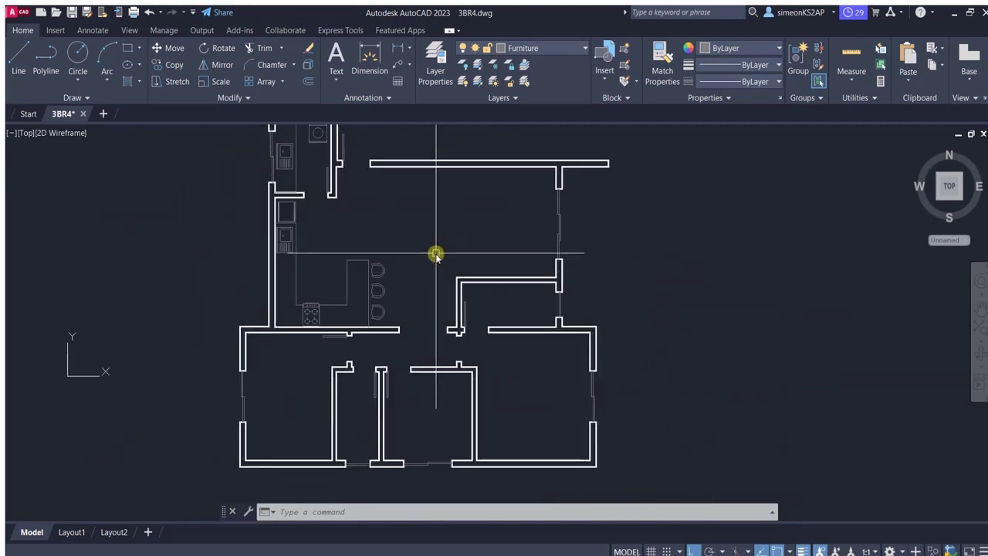
mouse_move(459, 239)
middle_mouse_down()
mouse_move(454, 284)
mouse_move(451, 267)
middle_mouse_up()
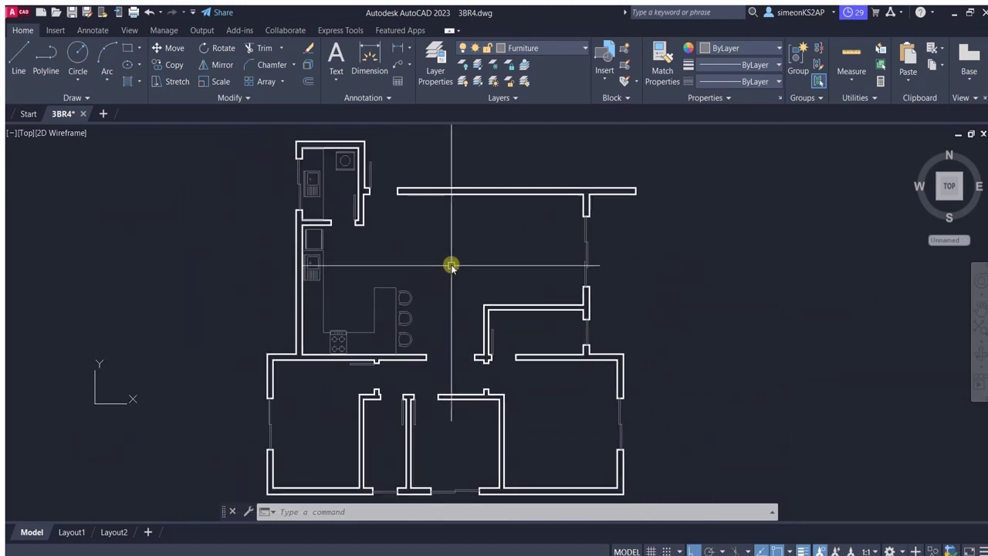
scroll(456, 271, "down", 4)
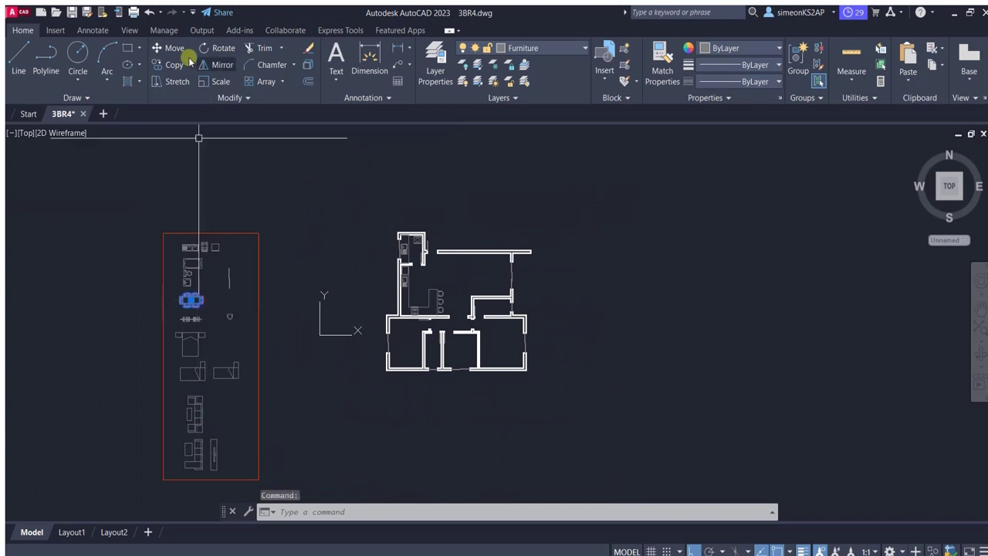
Step: Copy the dining table into the living area
left_click(175, 65)
left_click(190, 300)
scroll(451, 275, "up", 2)
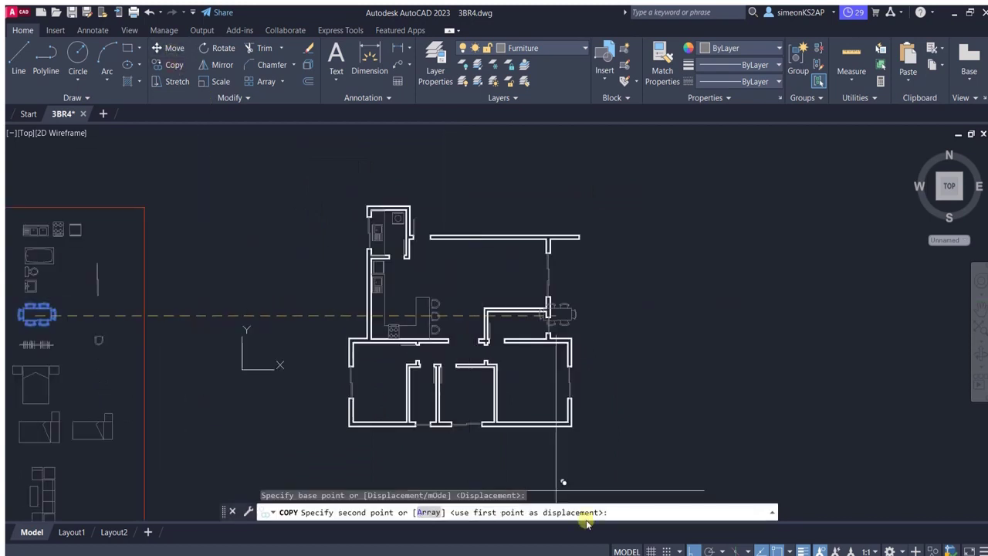
scroll(456, 277, "up", 2)
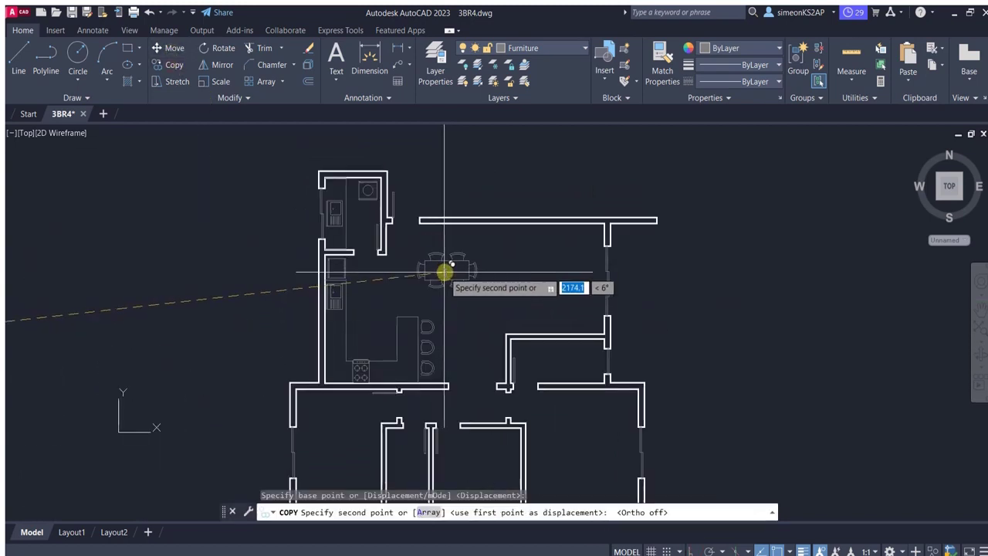
left_click(444, 271)
scroll(456, 274, "down", 4)
key("Return")
Step: Copy the L-shaped sofa set from the furniture block into the living room
left_click(198, 467)
left_click(175, 65)
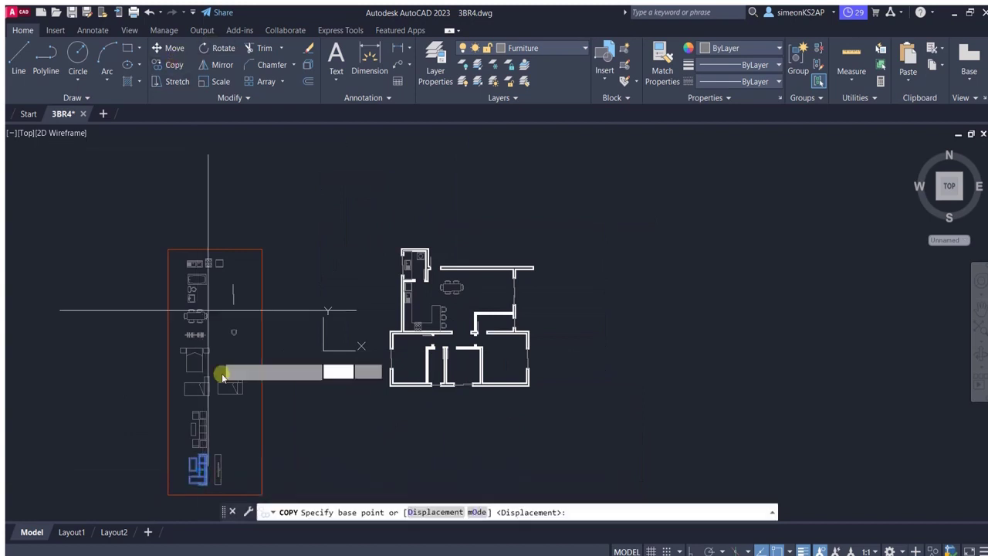
left_click(198, 470)
scroll(502, 282, "up", 4)
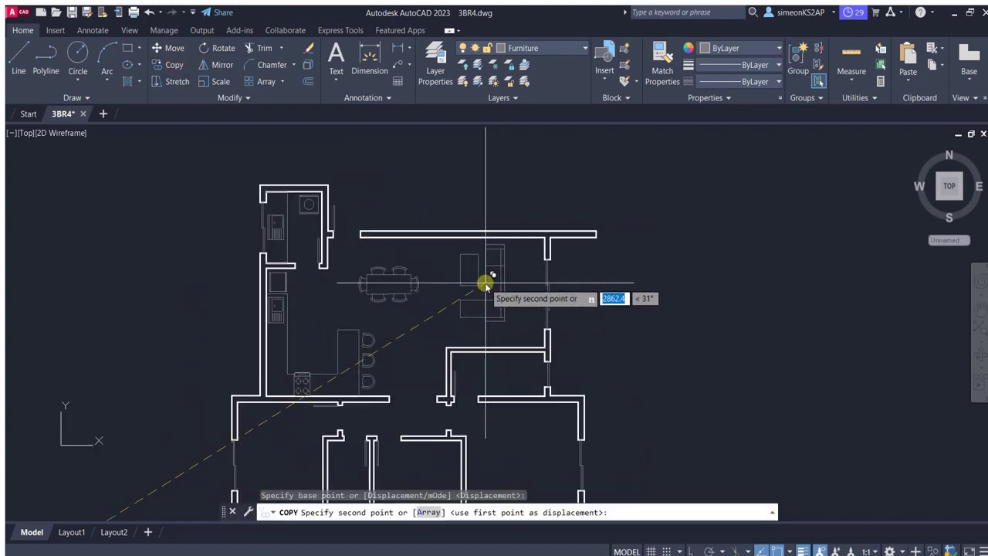
left_click(485, 284)
key("Escape")
Step: Rotate the sofa 90 degrees and push it against the living area's top wall
left_click(223, 49)
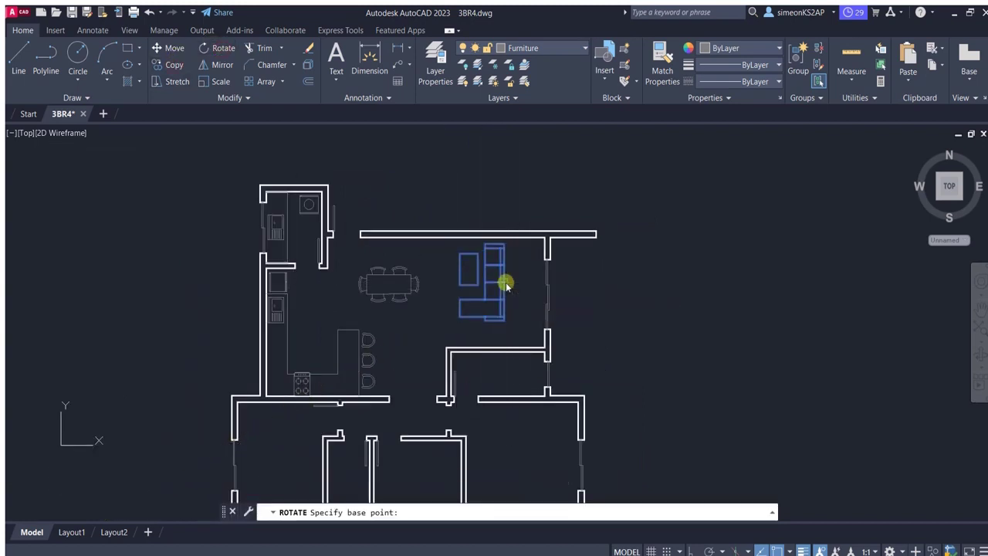
left_click(518, 188)
middle_click_drag(532, 291, 474, 303)
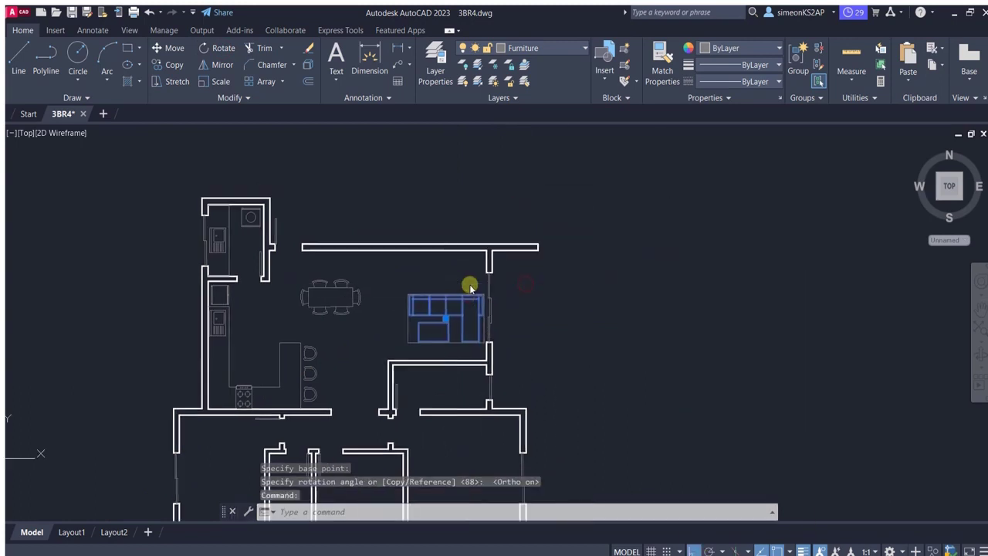
left_click(175, 49)
left_click(445, 318)
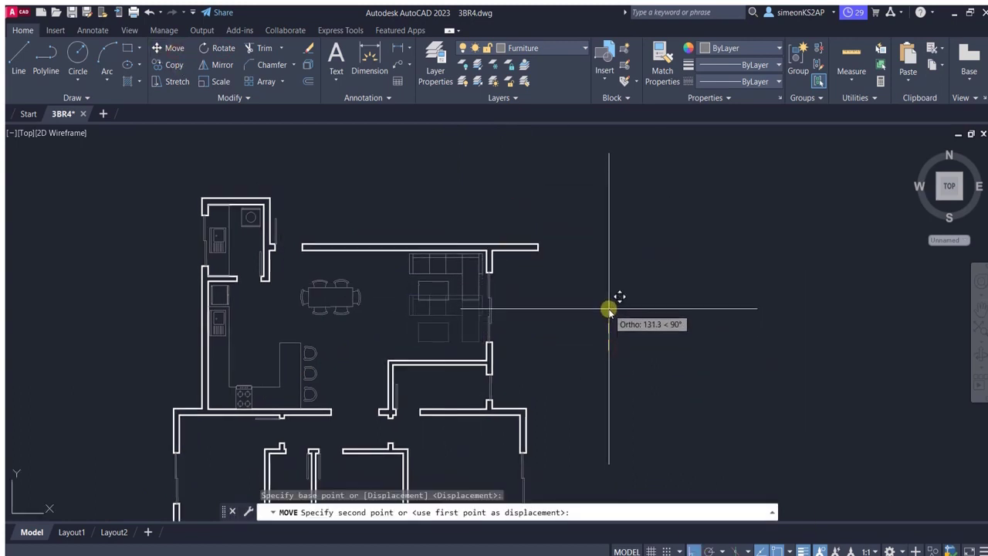
left_click(446, 276)
left_click(175, 49)
left_click(465, 292)
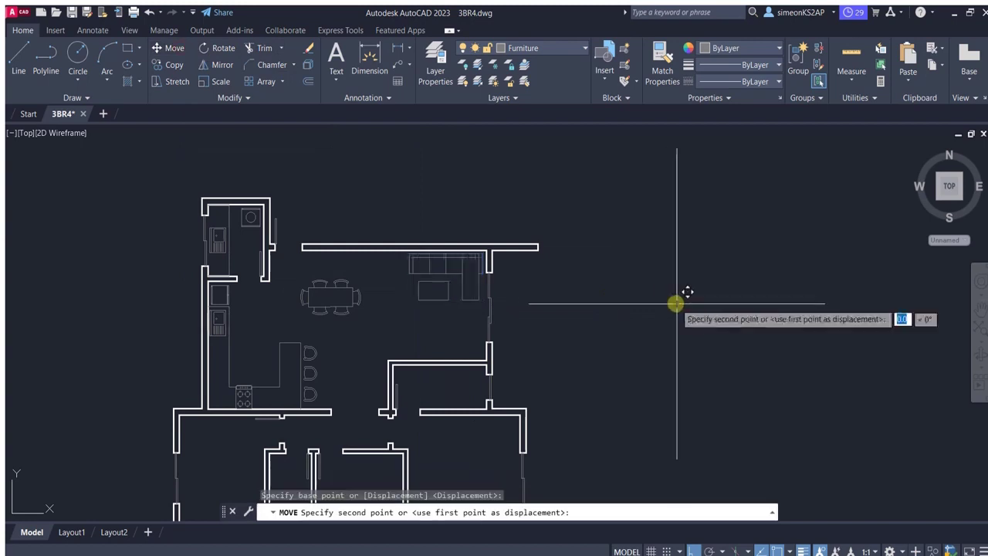
scroll(510, 275, "down", 3)
scroll(497, 263, "up", 3)
scroll(502, 270, "down", 2)
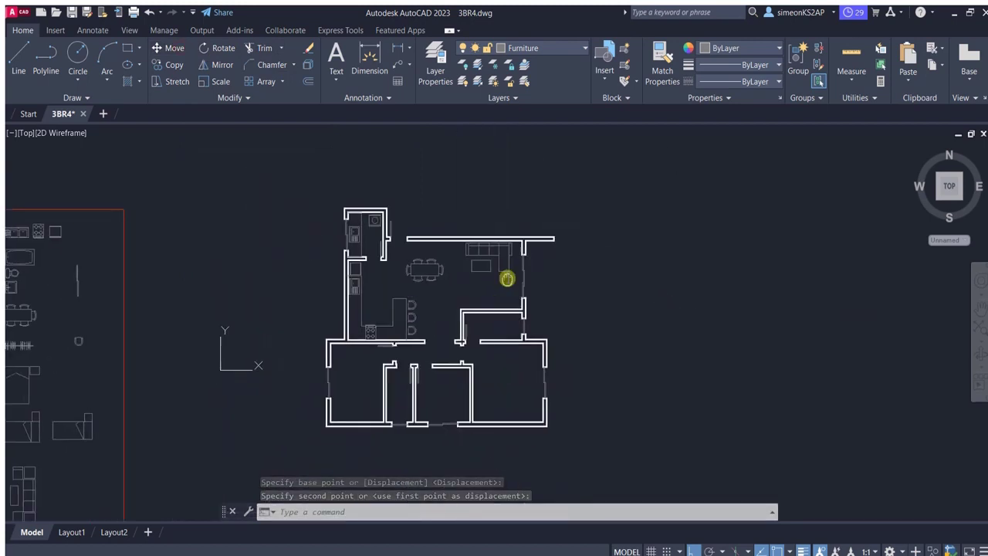
scroll(231, 401, "down", 2)
key("Escape")
Step: Copy the TV cabinet block from the furniture library into the plan
left_click(173, 65)
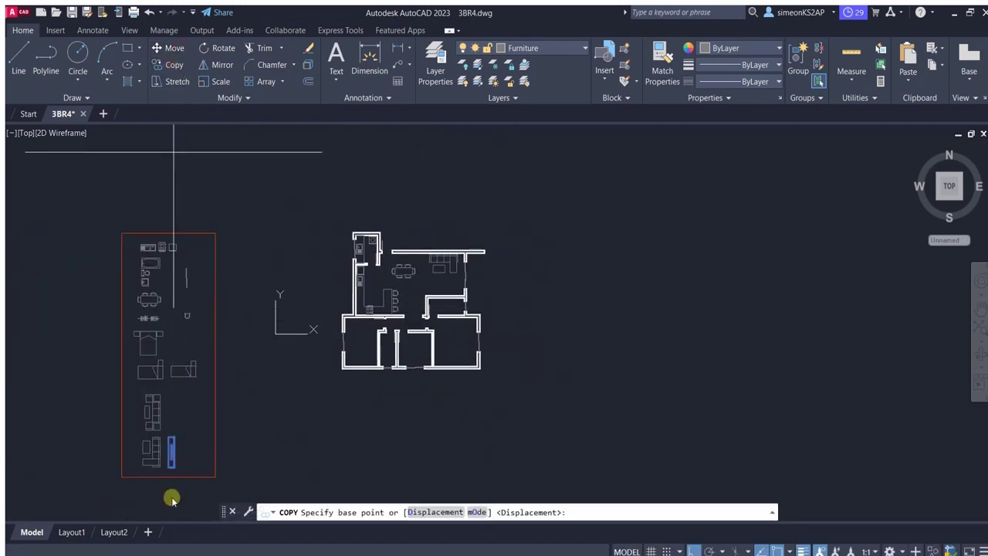
scroll(170, 454, "up", 2)
left_click(170, 457)
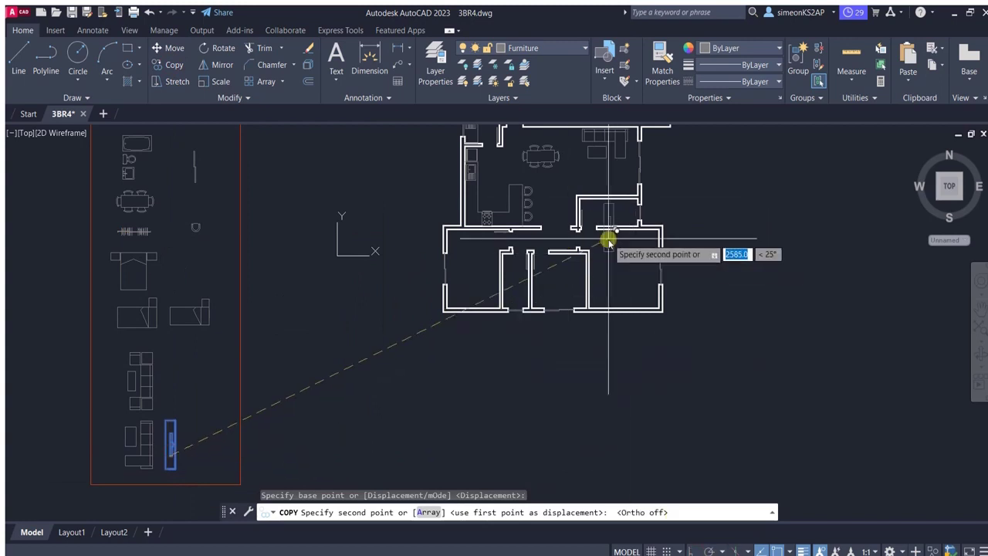
scroll(607, 236, "up", 3)
key("Escape")
left_click(594, 272)
left_click(691, 552)
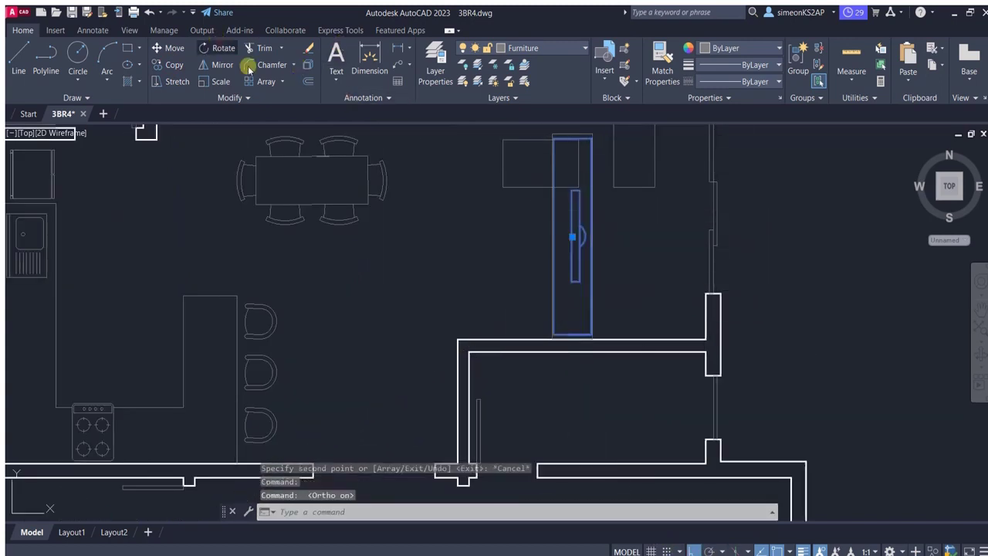
Step: Rotate the cabinet to lie horizontally and move it against the living-room wall
left_click(220, 48)
left_click(593, 237)
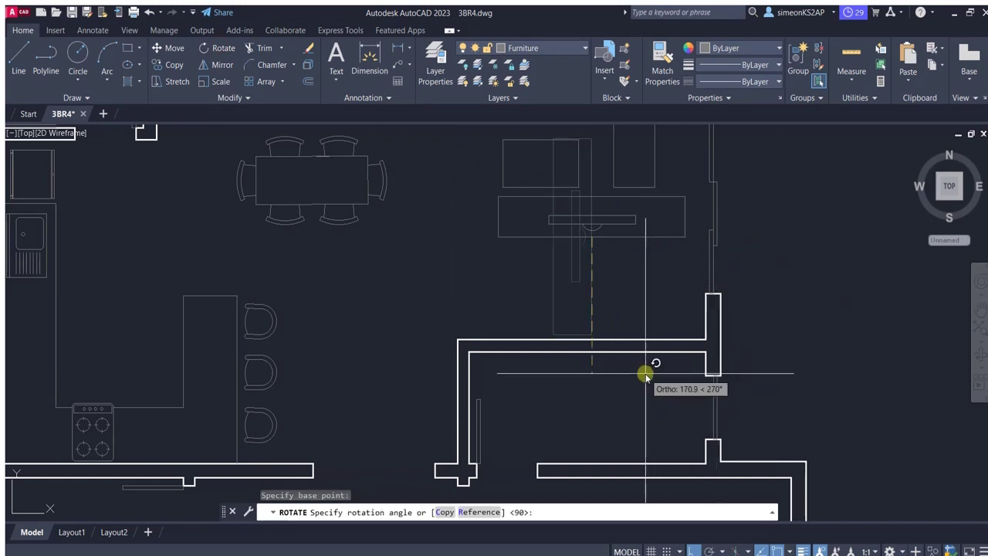
left_click(618, 232)
middle_click_drag(669, 221, 542, 233)
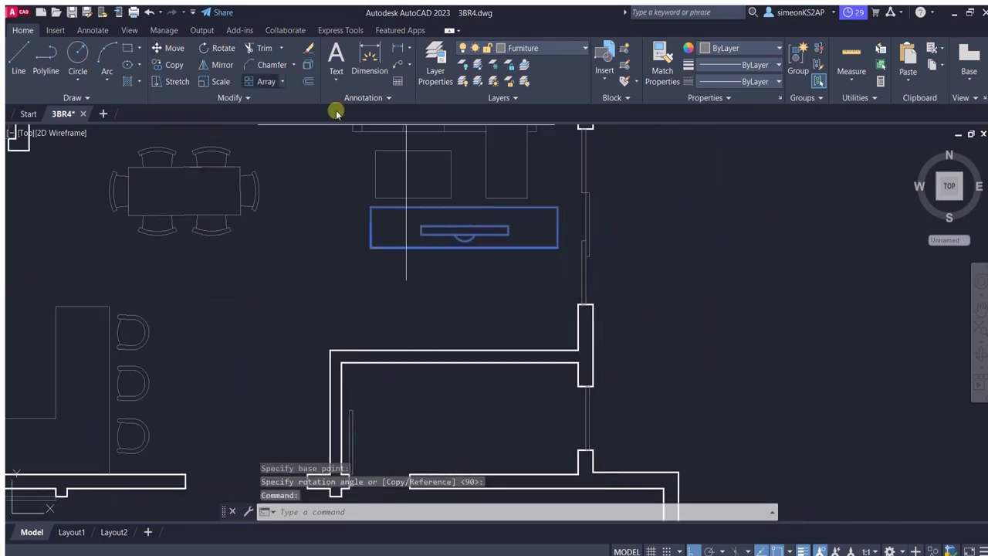
key("m")
key("space")
left_click(549, 247)
scroll(559, 257, "down", 3)
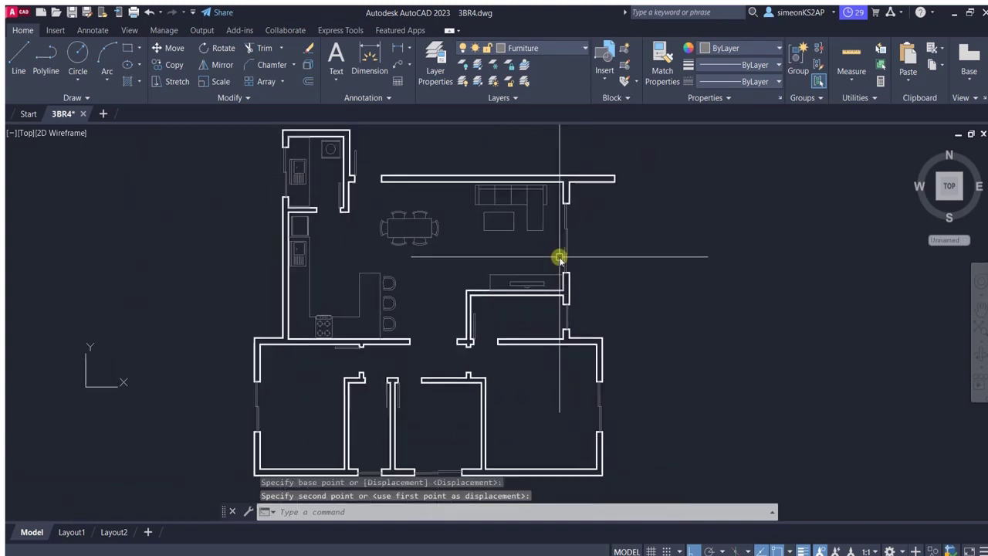
scroll(559, 258, "up", 4)
left_click(555, 207)
Step: Ungroup the cabinet and delete one line of its outer rectangle
type("GROUP")
key("Return")
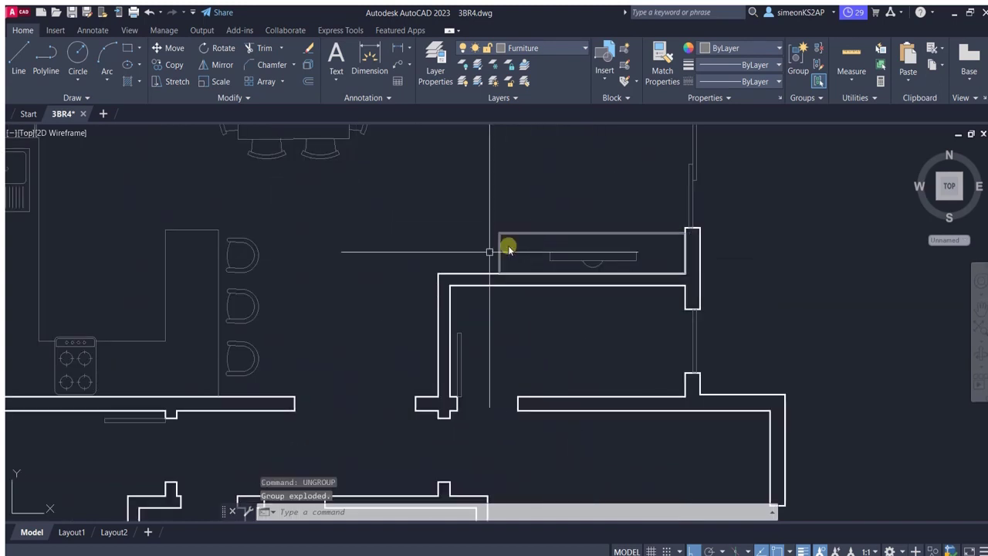
left_click(499, 253)
left_click(500, 253)
scroll(438, 255, "down", 2)
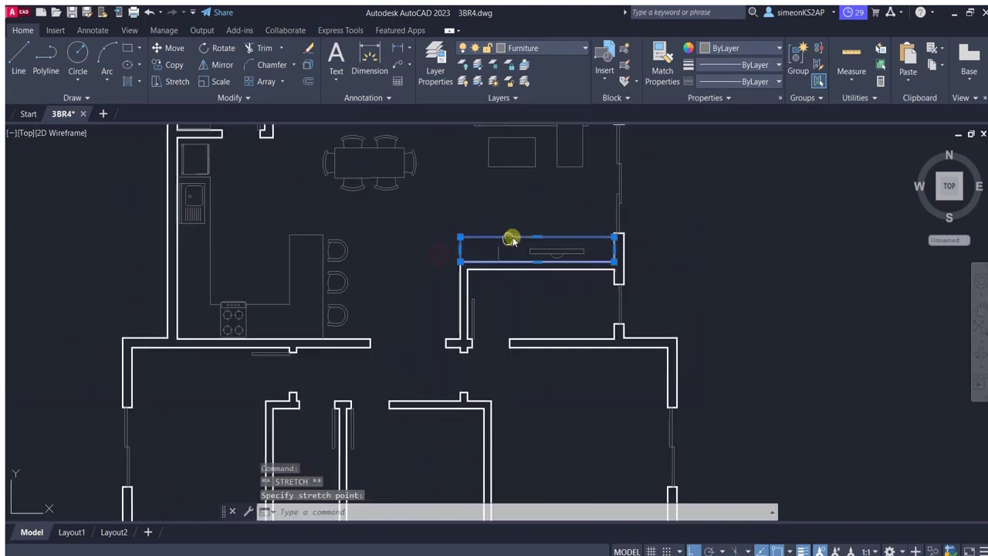
key("Escape")
key("Delete")
scroll(496, 258, "up", 3)
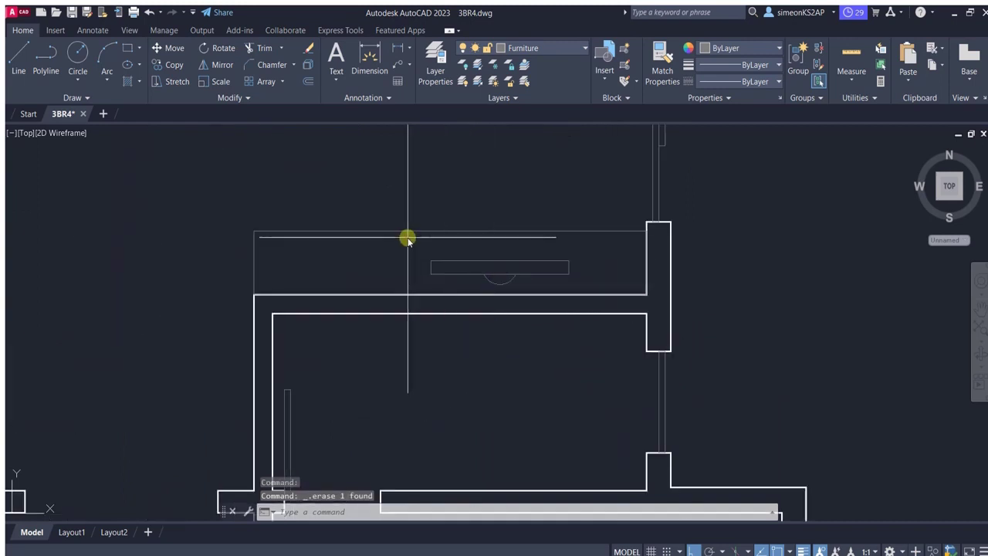
Step: Select the TV and shift it left along the cabinet
left_click(408, 236)
left_click(589, 302)
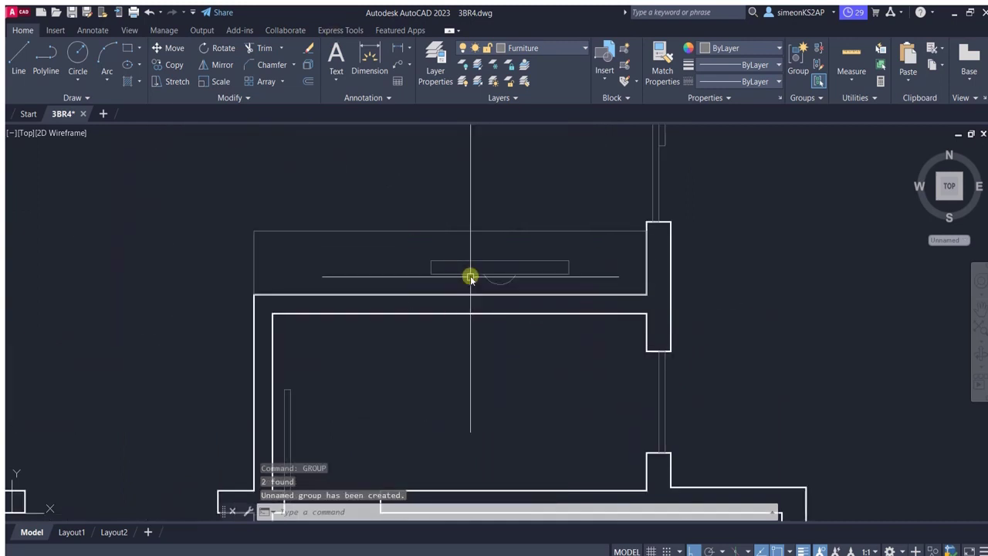
left_click(470, 276)
left_click(168, 47)
left_click(582, 382)
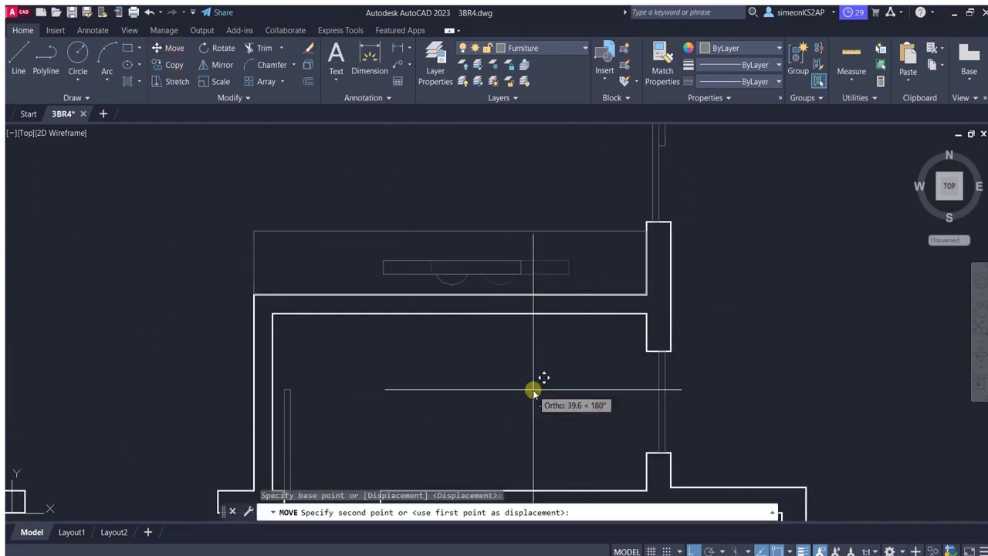
left_click(534, 393)
scroll(532, 390, "down", 3)
scroll(432, 270, "up", 2)
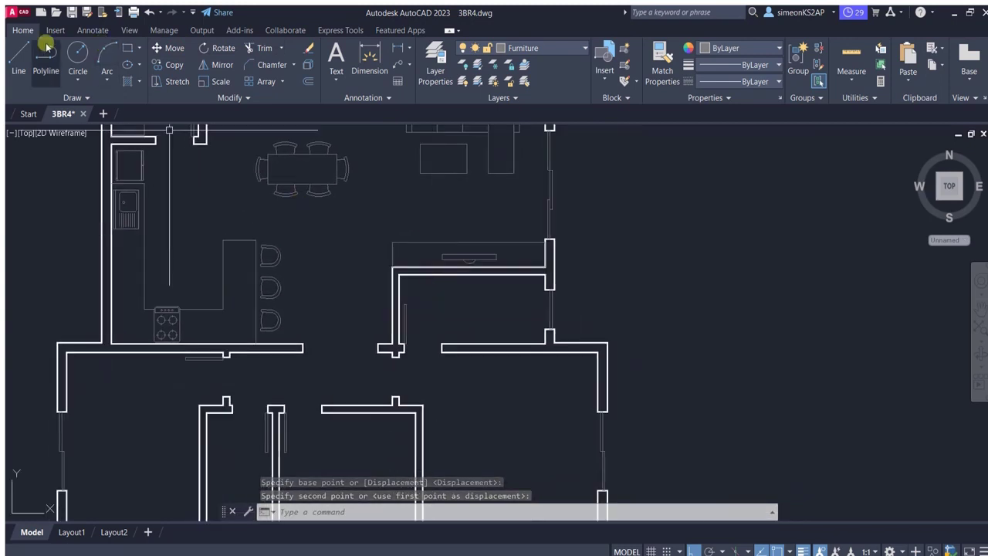
Step: Draw a small circle at the TV cabinet's left end and copy it beside itself
left_click(77, 51)
scroll(400, 258, "up", 2)
left_click(405, 258)
scroll(387, 259, "up", 3)
key("Escape")
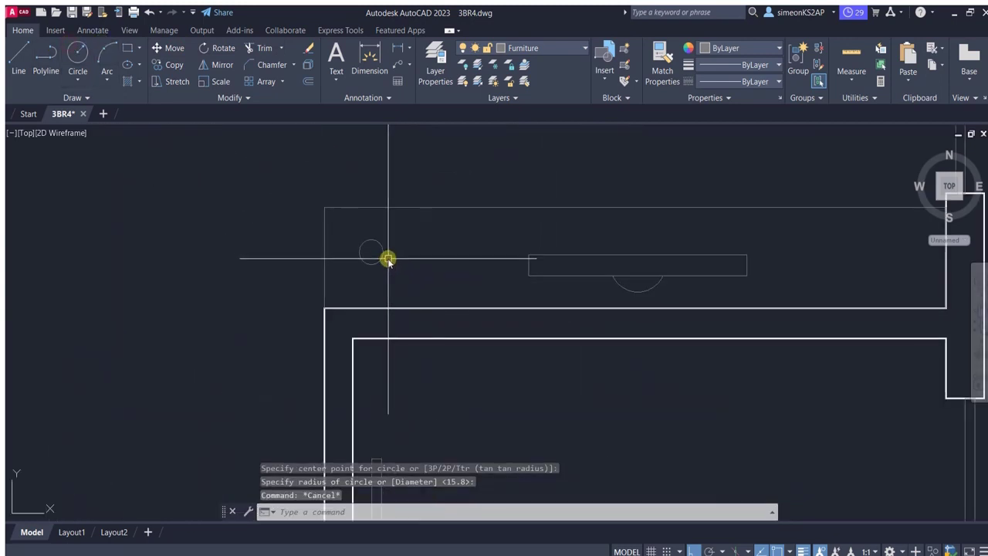
left_click(177, 66)
left_click(479, 402)
left_click(510, 414)
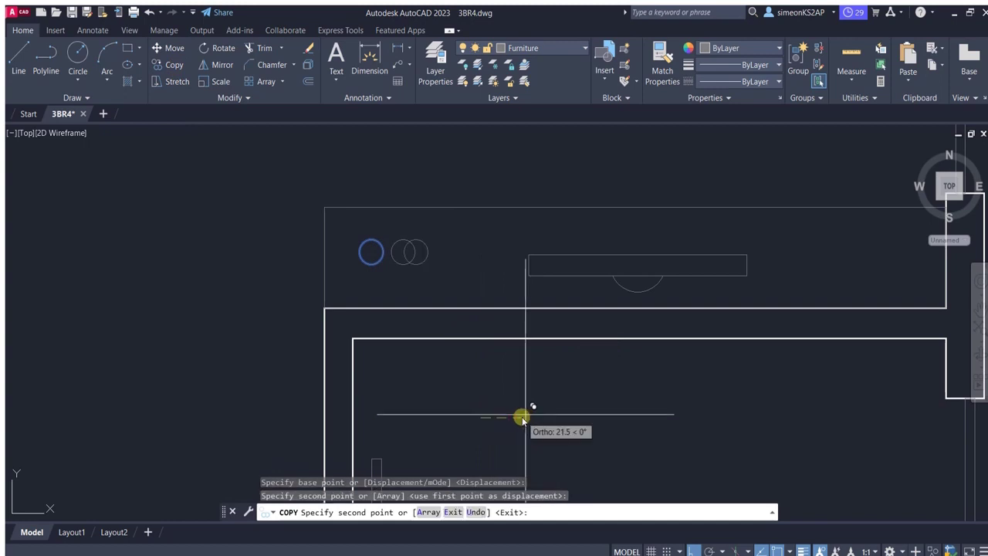
key("Escape")
Step: Start an extra circle on the cabinet with C, then cancel it
scroll(548, 365, "down", 3)
middle_click_drag(548, 366, 264, 256)
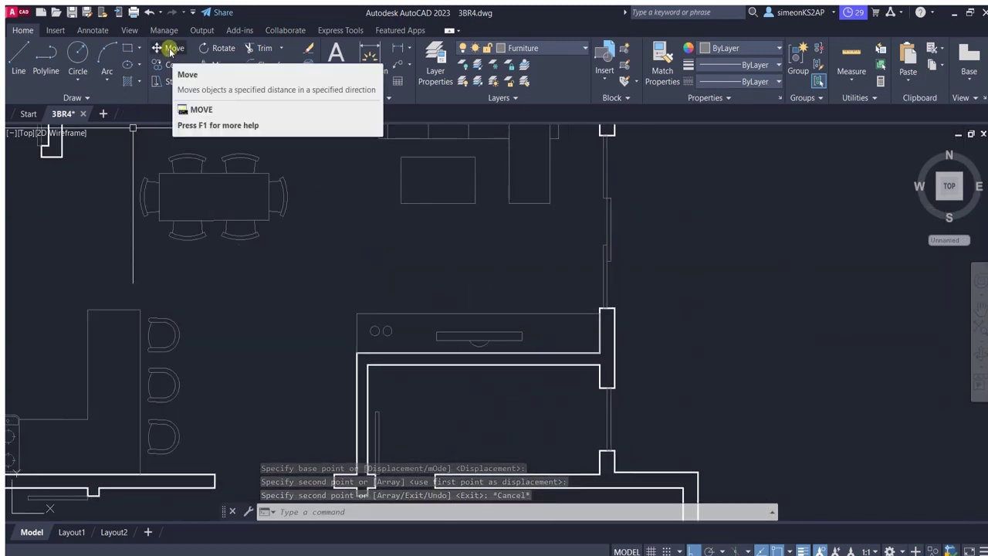
type("c")
key("Return")
scroll(361, 325, "up", 4)
scroll(354, 322, "up", 1)
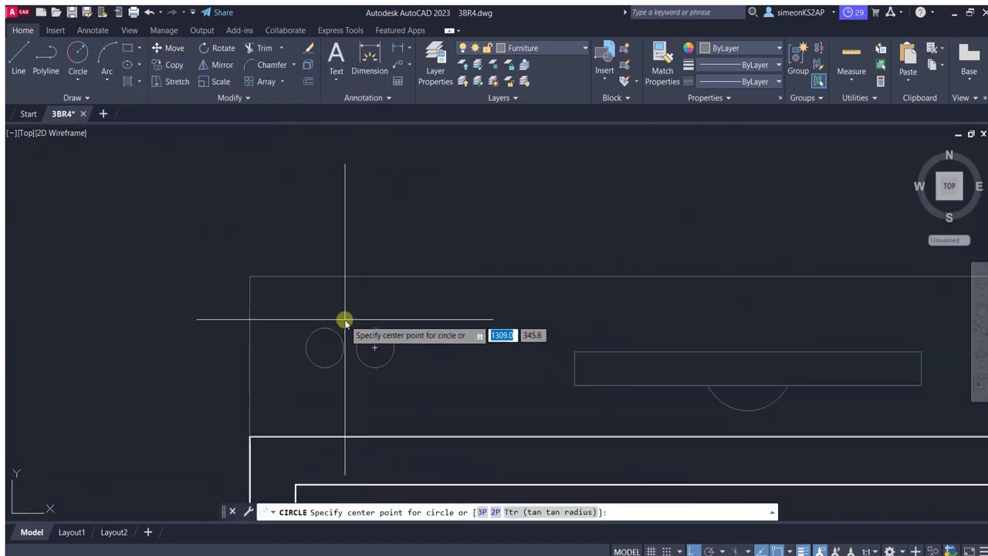
left_click(345, 320)
key("Escape")
scroll(386, 302, "down", 3)
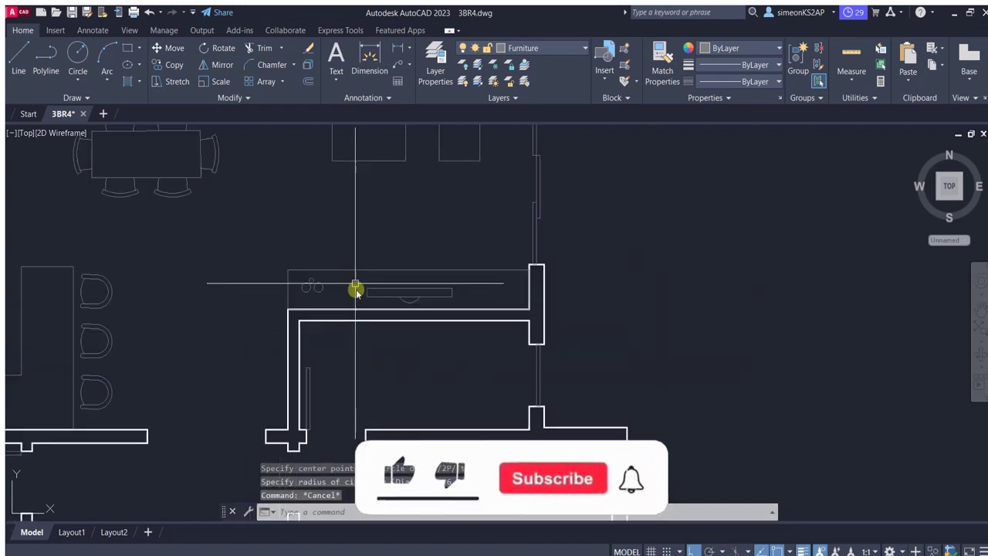
Step: Draw a small square on the TV cabinet's right end and adjust the view
left_click(127, 48)
scroll(494, 280, "up", 2)
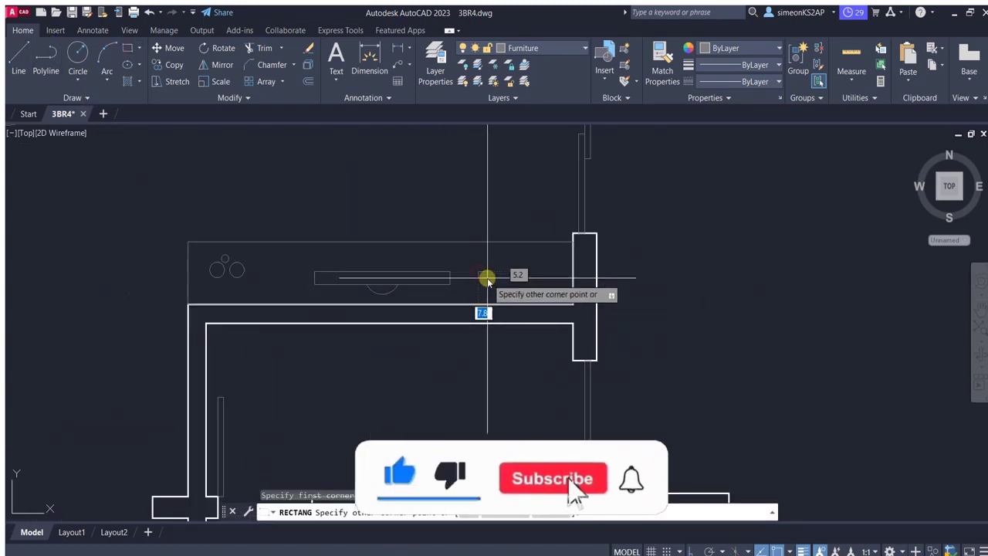
key("Escape")
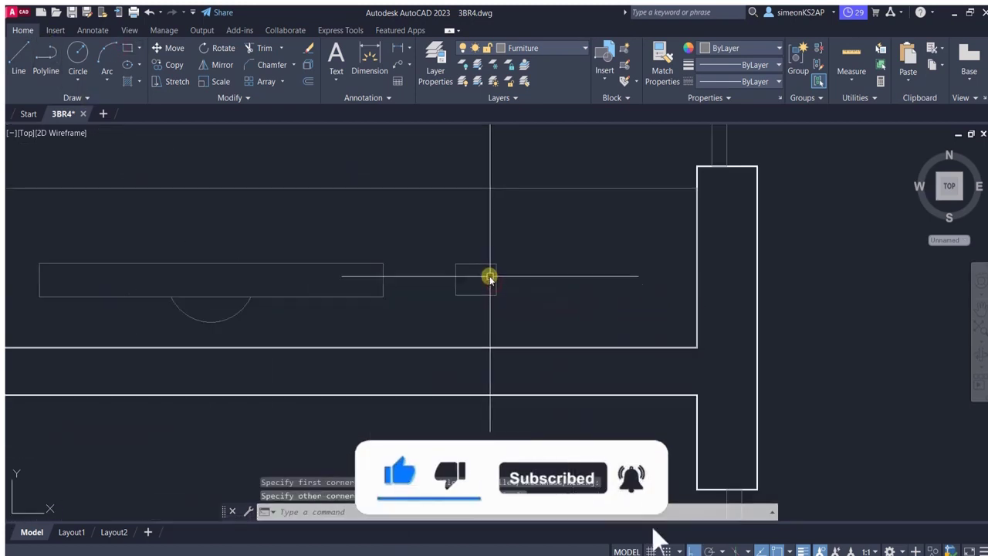
scroll(487, 276, "down", 1)
scroll(512, 294, "down", 2)
scroll(479, 316, "down", 2)
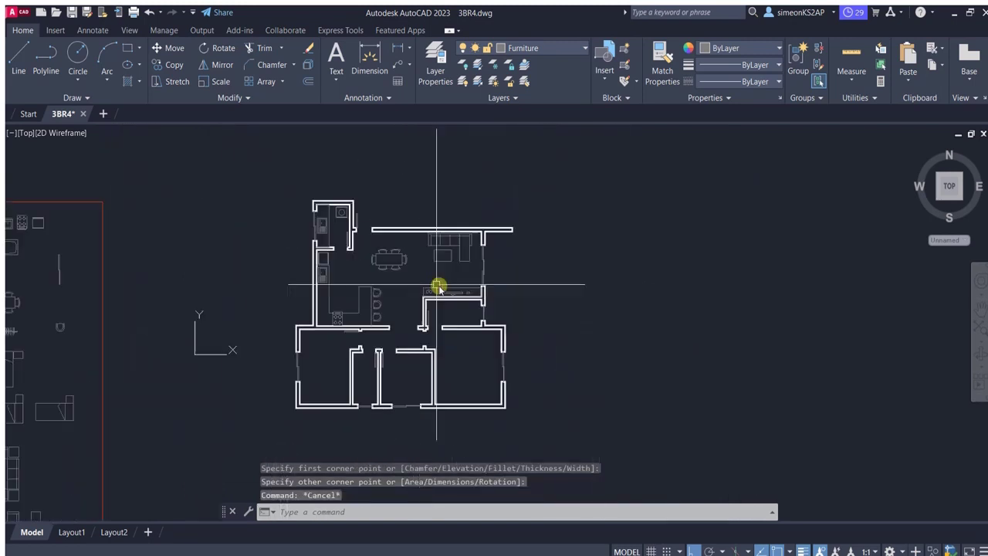
scroll(441, 297, "down", 1)
scroll(379, 305, "up", 1)
scroll(442, 304, "up", 2)
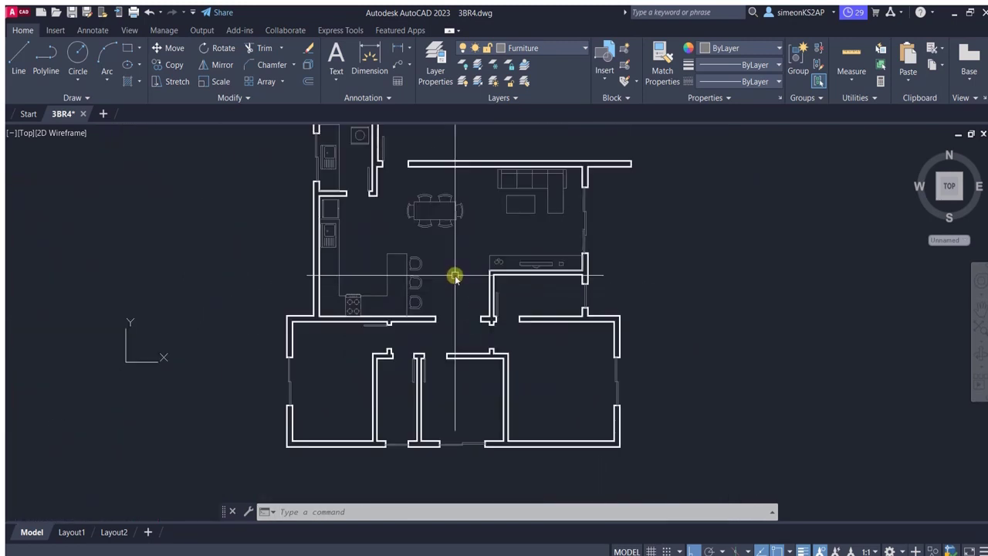
scroll(469, 276, "down", 2)
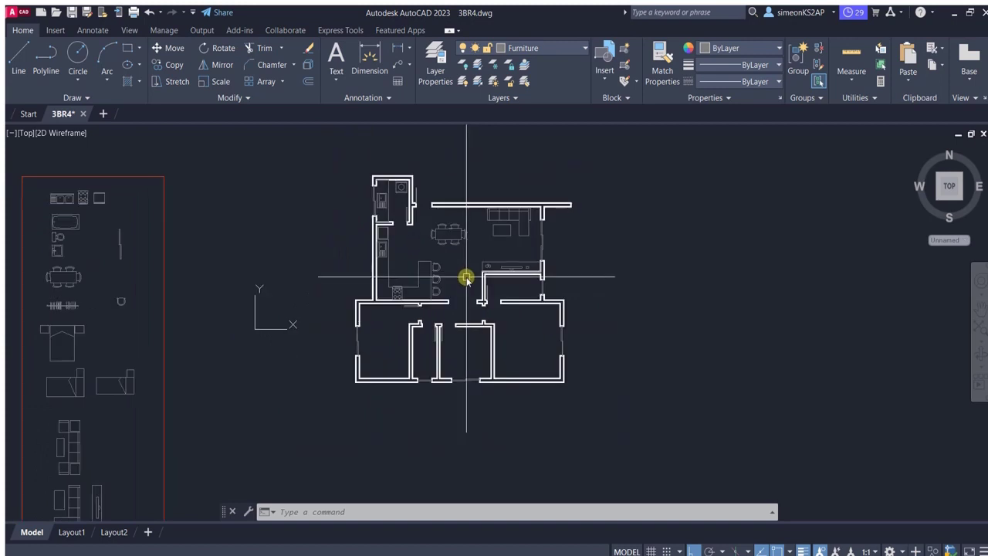
scroll(467, 278, "up", 2)
middle_click_drag(469, 276, 465, 306)
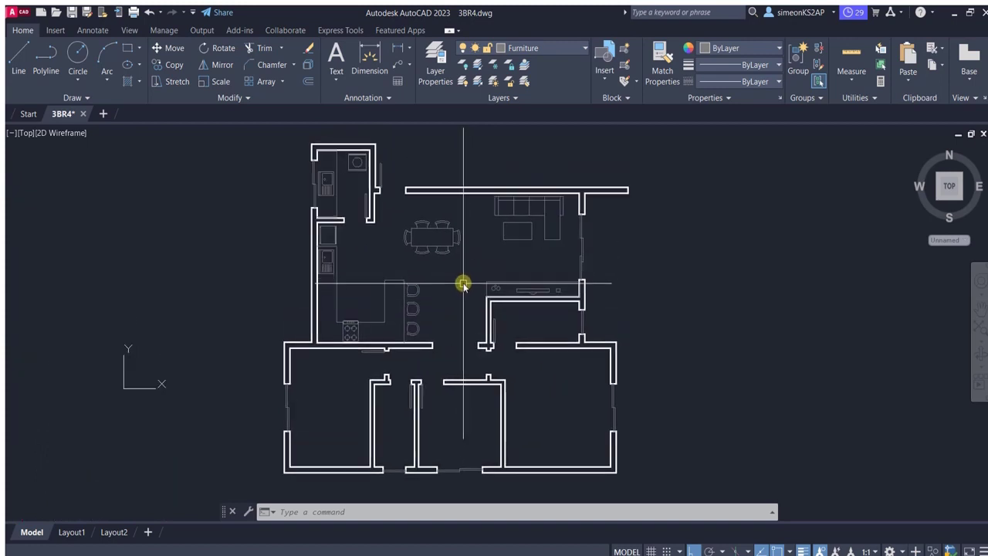
scroll(462, 299, "down", 2)
scroll(453, 280, "up", 2)
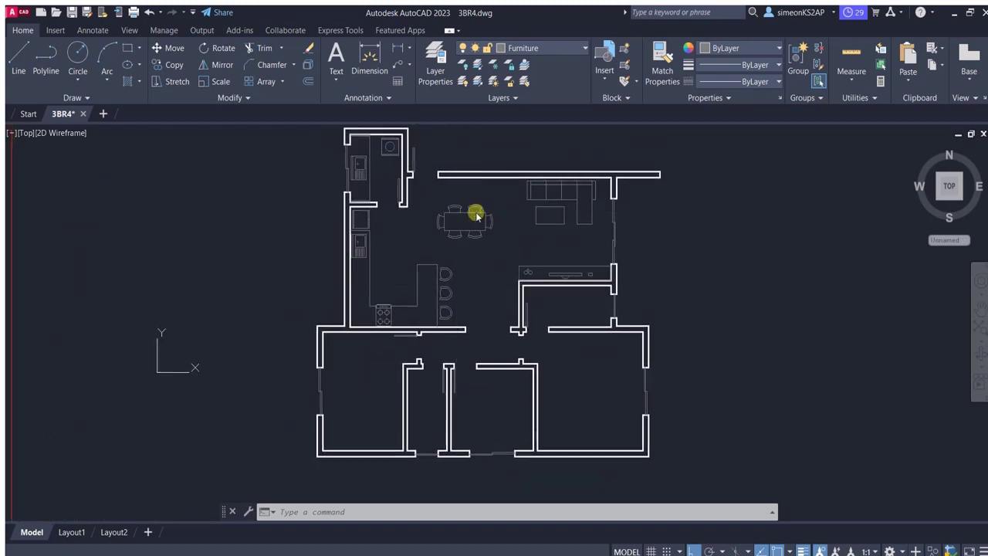
scroll(468, 233, "up", 2)
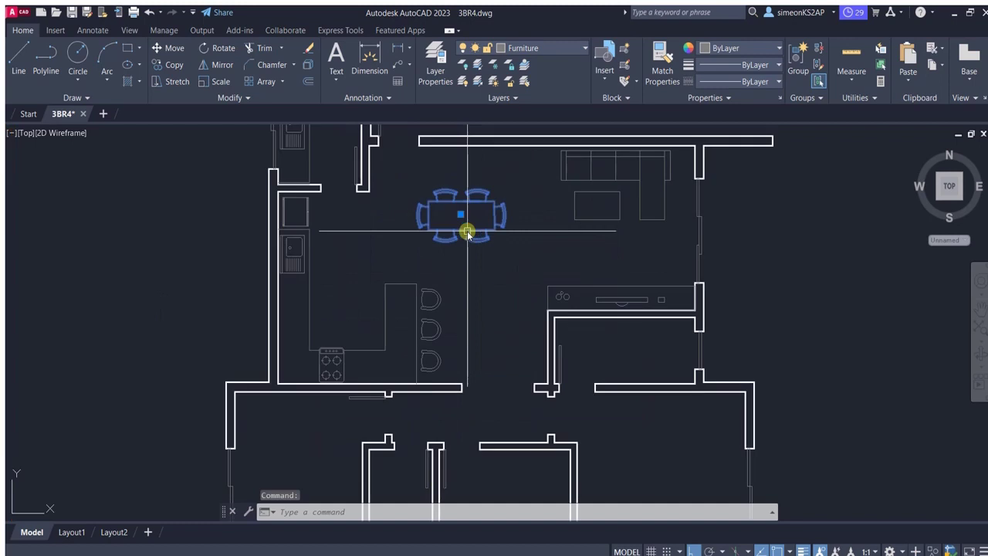
Step: Move the dining table slightly right, then shift it to a new spot
left_click(175, 51)
left_click(493, 274)
left_click(499, 276)
scroll(483, 209, "up", 2)
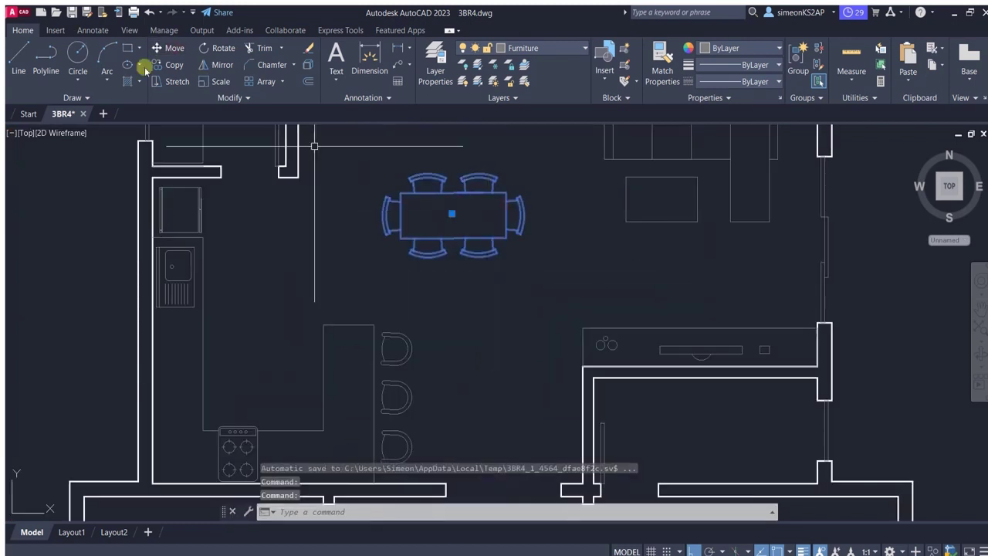
left_click(174, 48)
left_click(494, 279)
scroll(440, 293, "down", 4)
left_click(439, 293)
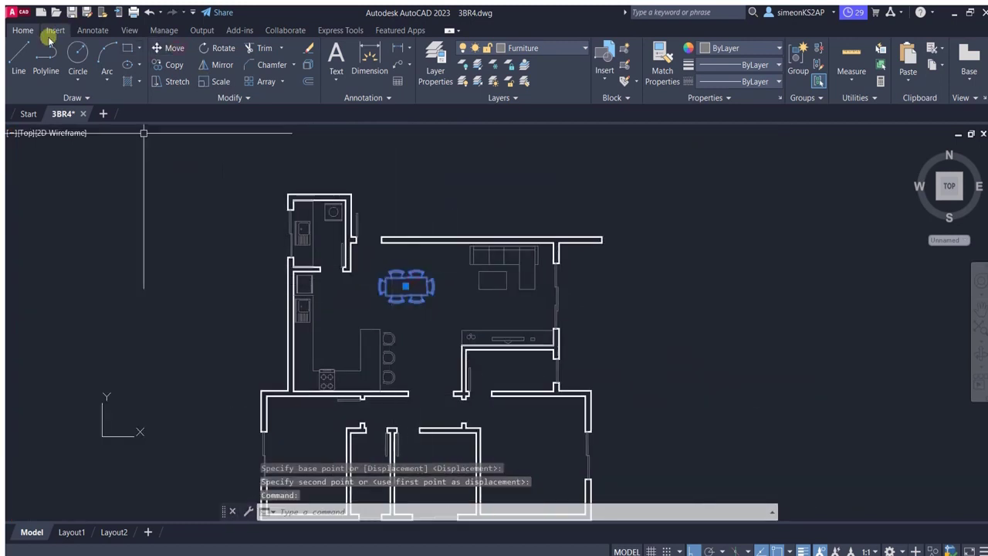
Step: Rotate the dining table 90° about its centre so it runs vertically, then reposition it
left_click(218, 48)
scroll(404, 283, "up", 3)
left_click(386, 221)
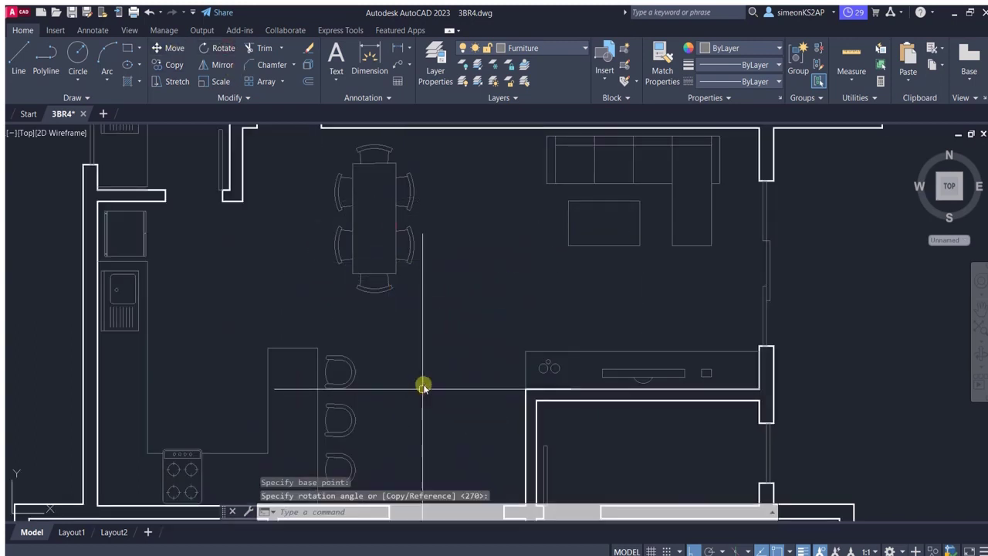
scroll(378, 342, "down", 3)
scroll(379, 342, "up", 2)
left_click(430, 306)
scroll(441, 307, "up", 2)
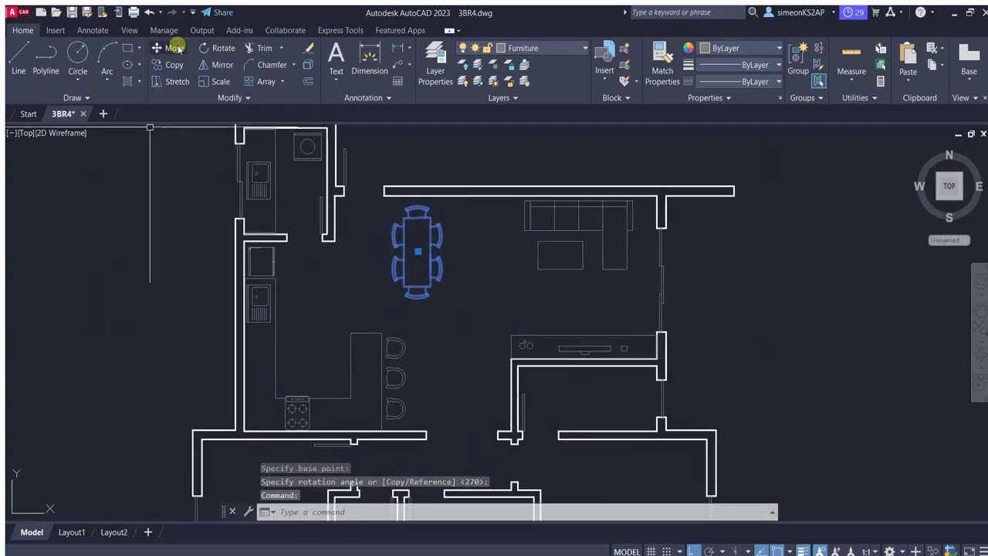
left_click(172, 48)
left_click(438, 340)
scroll(471, 301, "down", 2)
scroll(463, 247, "down", 2)
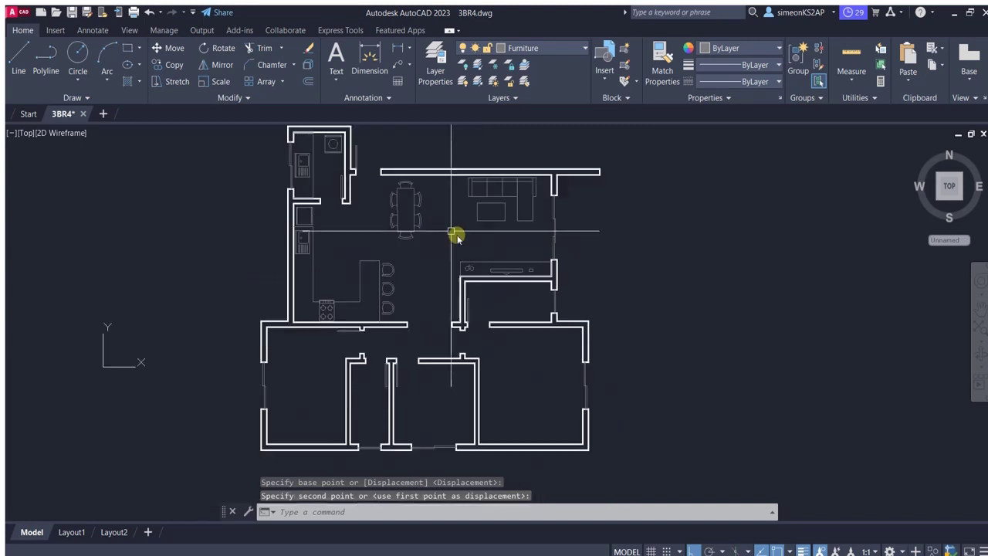
scroll(455, 232, "down", 2)
scroll(91, 451, "up", 3)
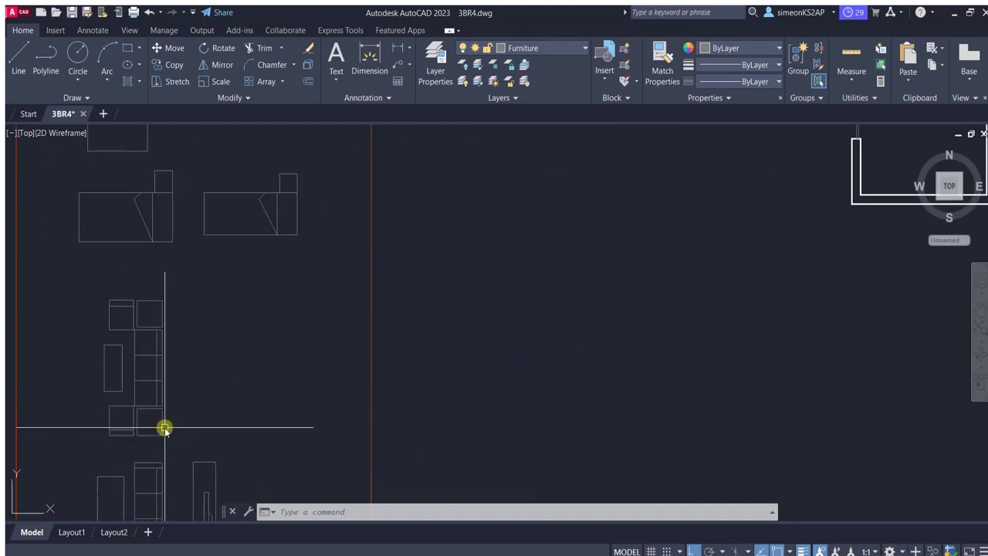
Step: Copy the square seat to a spot beside the dining table
left_click(179, 67)
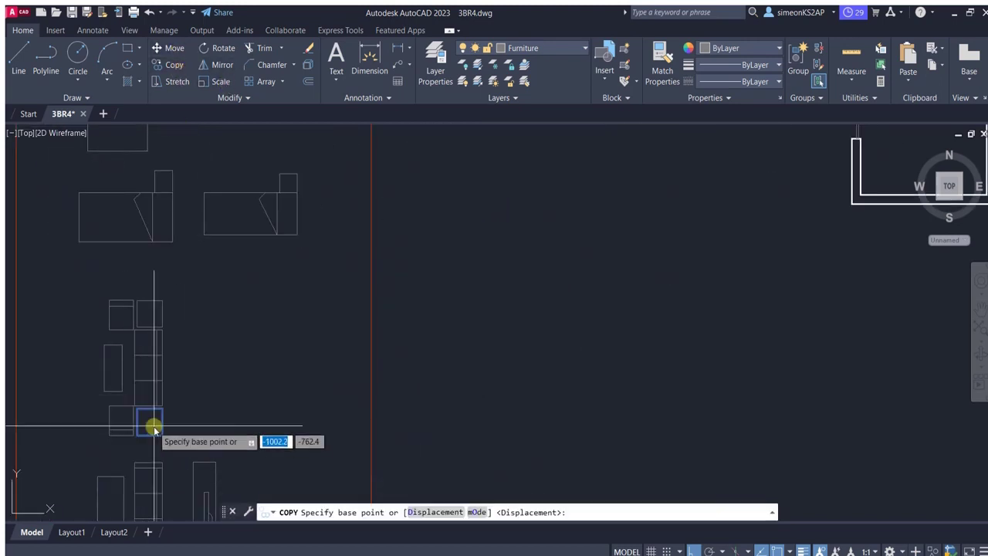
left_click(148, 420)
scroll(302, 379, "down", 3)
scroll(544, 218, "up", 2)
scroll(544, 219, "up", 2)
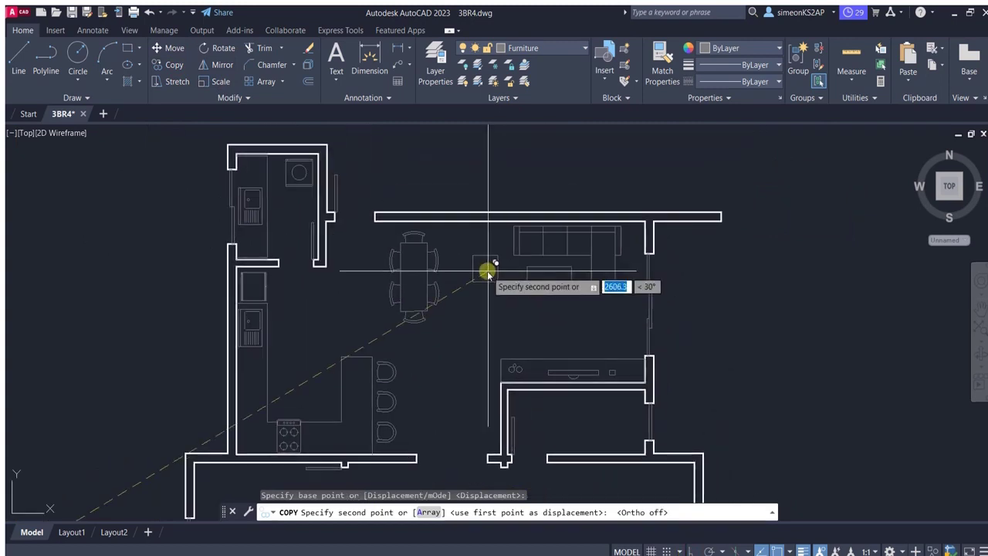
left_click(487, 275)
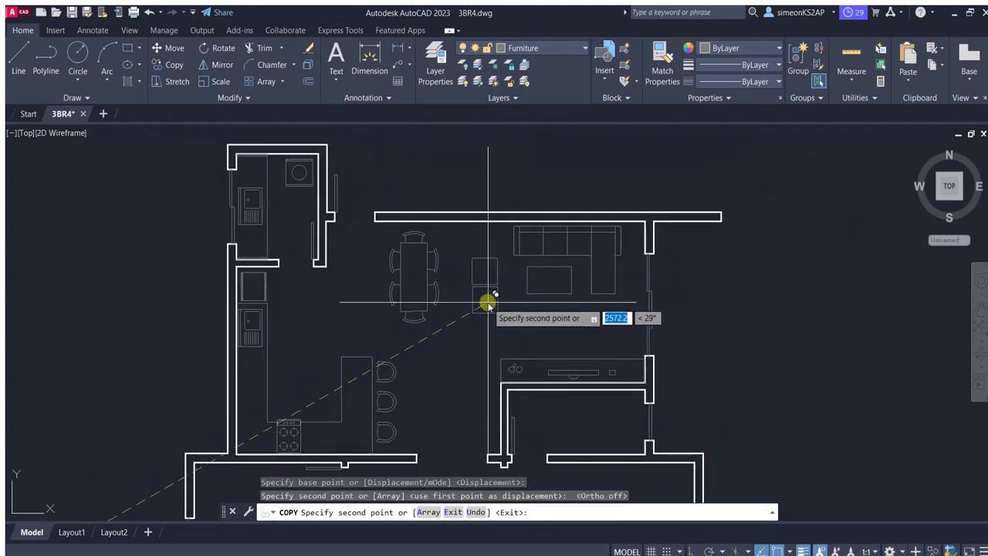
scroll(488, 306, "up", 2)
key("Escape")
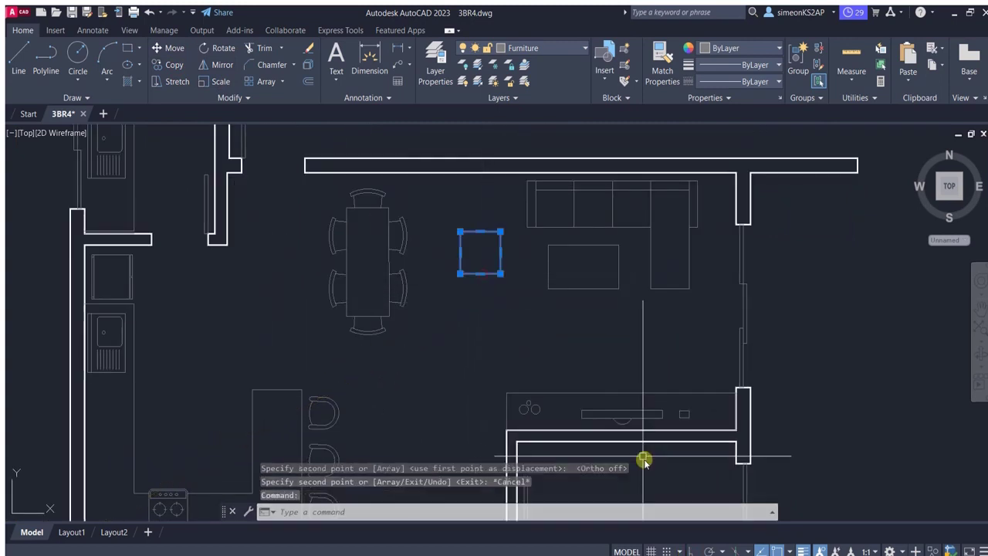
Step: Copy the new seat to place a second one directly below it
left_click(176, 65)
left_click(518, 260)
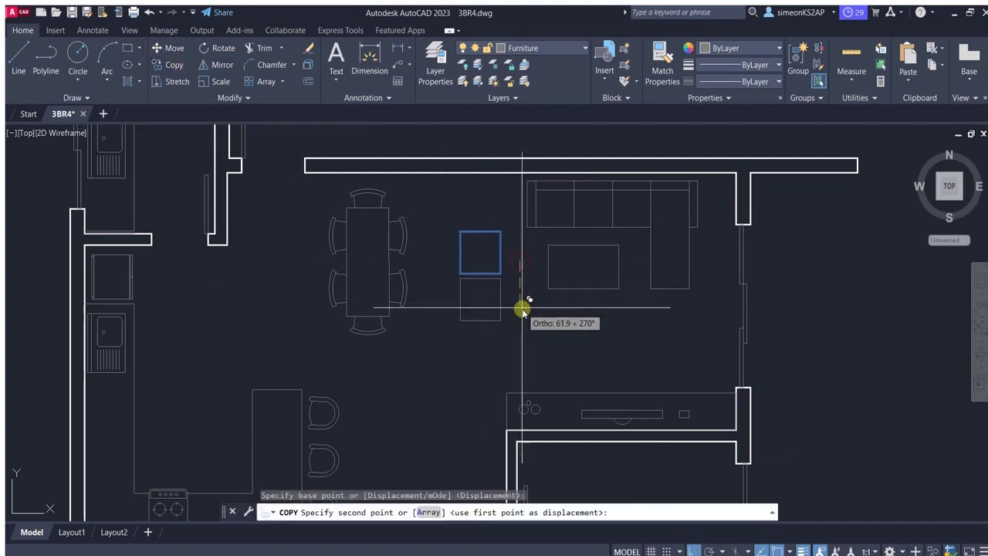
left_click(522, 309)
key("Escape")
scroll(476, 386, "up", 2)
middle_click_drag(474, 240, 471, 267)
Step: Try a polyline and a dimension measurement on the seats, cancelling both
left_click(45, 62)
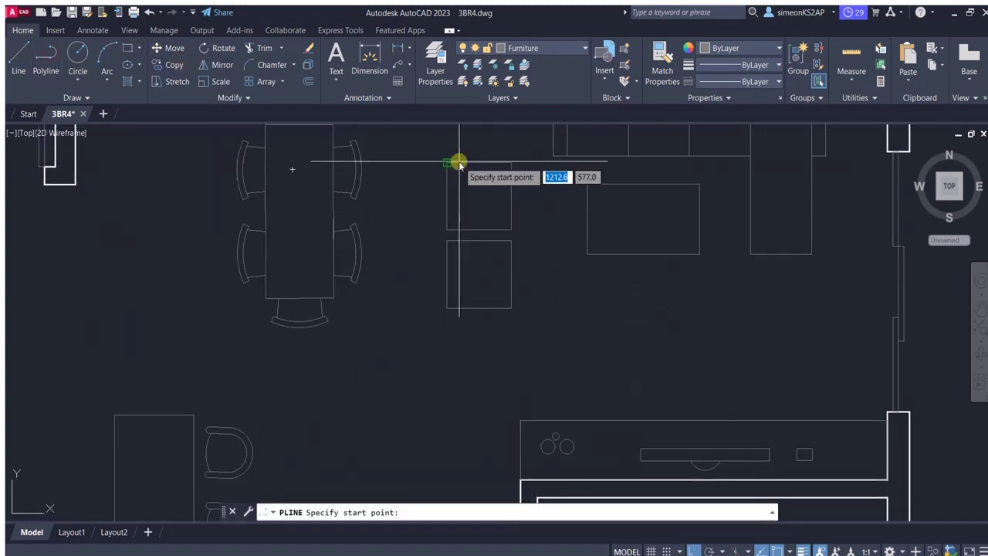
type("4")
key("Return")
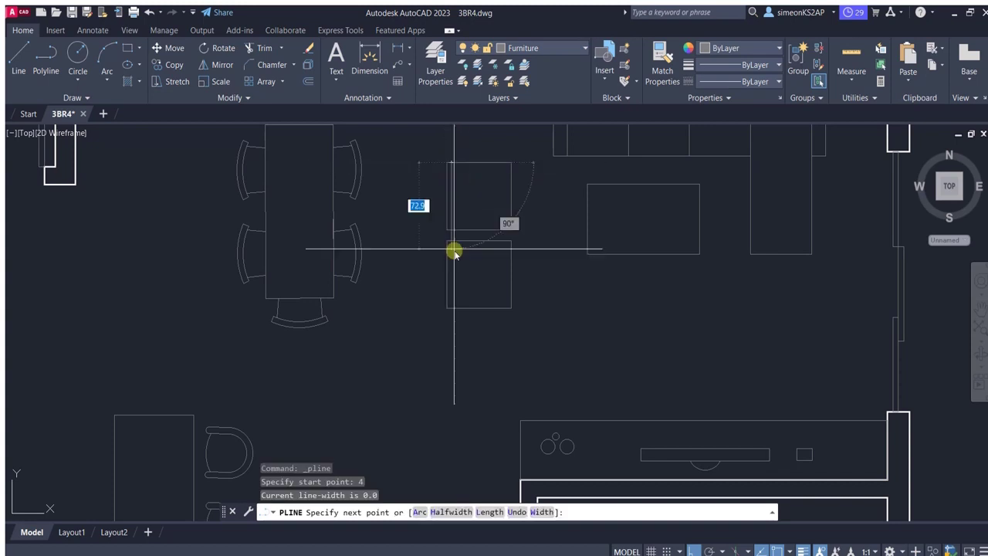
key("Escape")
middle_click_drag(595, 159, 548, 266)
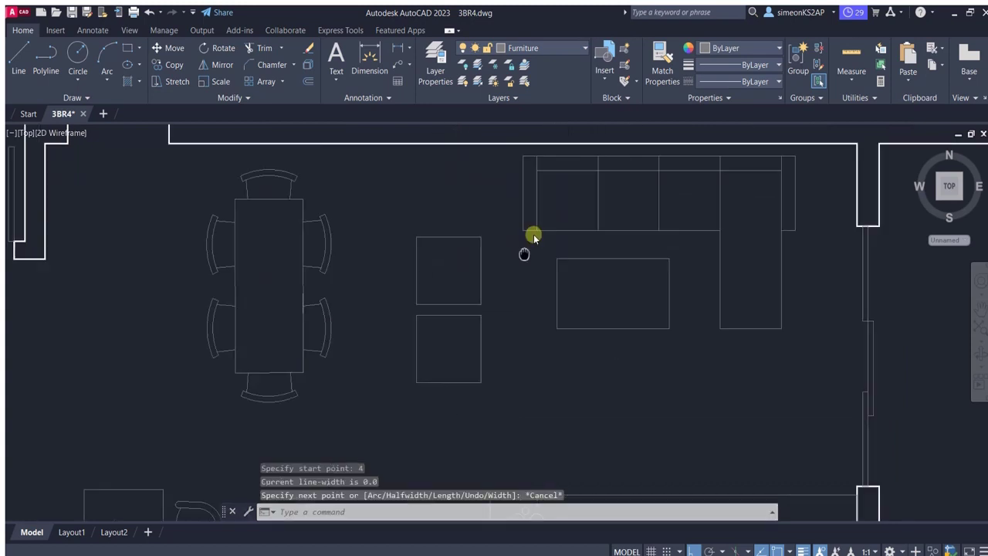
left_click(369, 61)
left_click(506, 263)
scroll(501, 265, "down", 3)
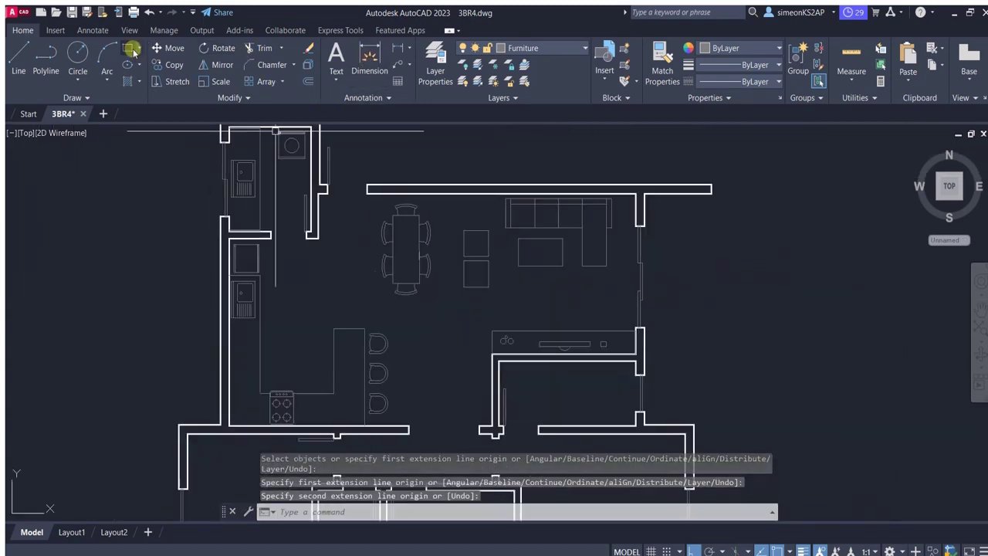
Step: Draw a vertical polyline running through both seats
left_click(45, 62)
scroll(481, 243, "up", 2)
scroll(436, 220, "up", 2)
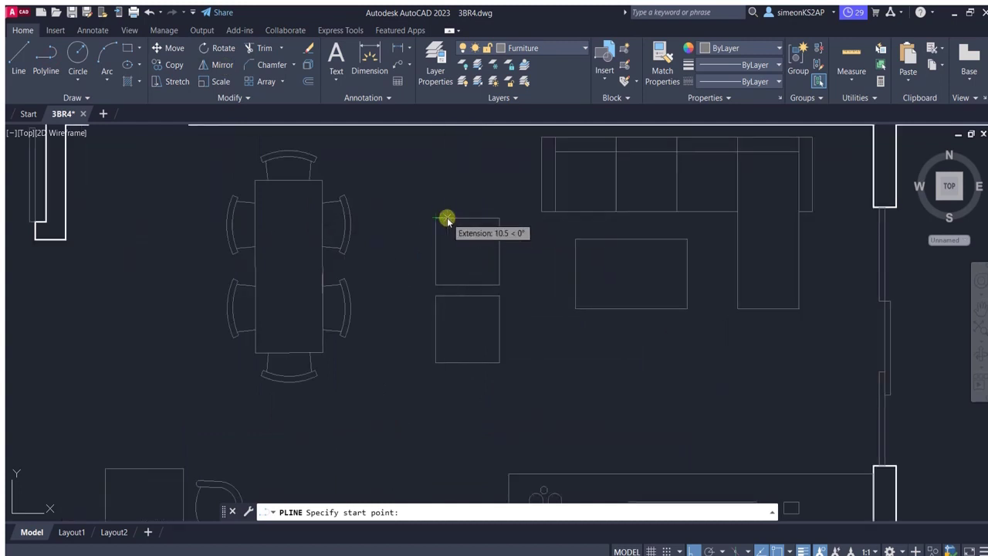
left_click(447, 220)
key("Escape")
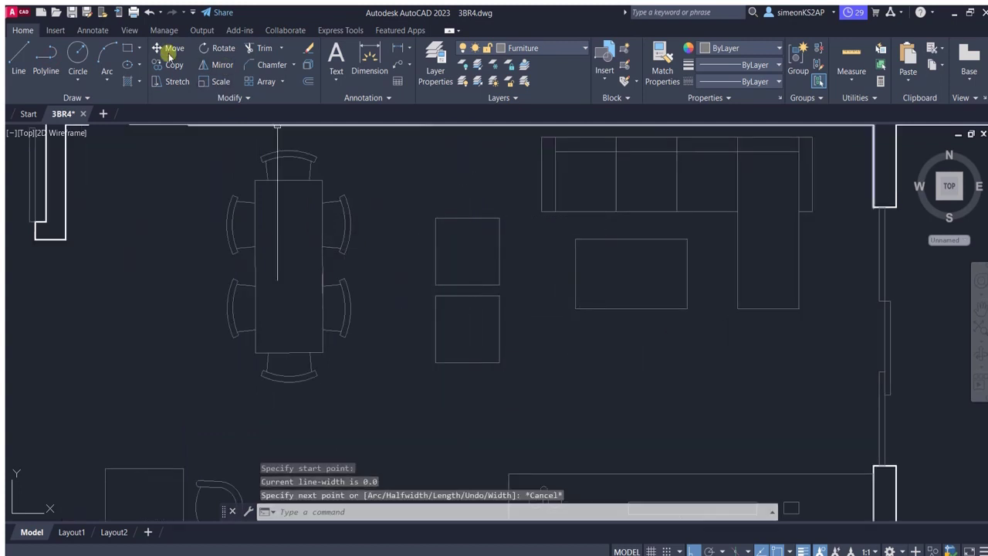
left_click(46, 62)
scroll(405, 205, "up", 2)
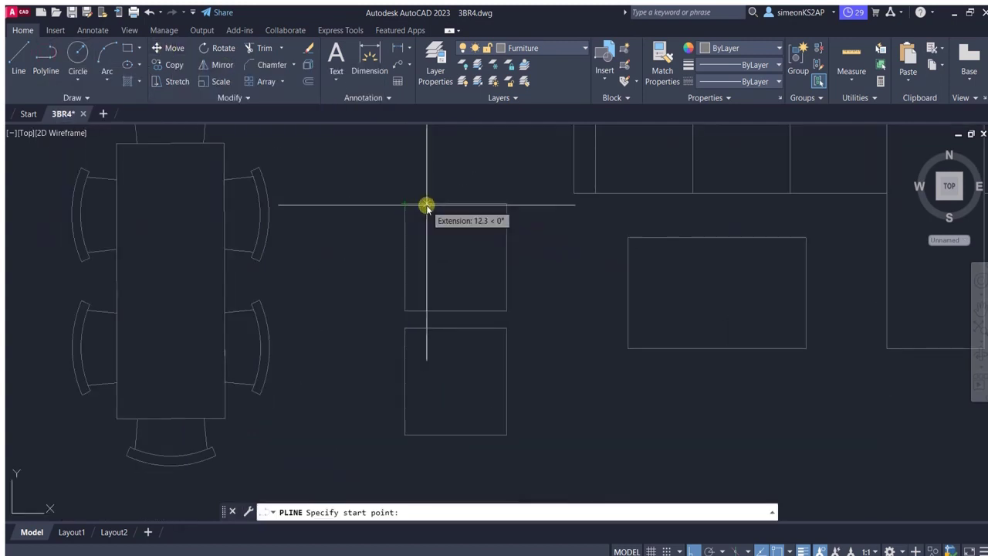
left_click(427, 206)
left_click(426, 437)
key("Return")
middle_click_drag(443, 459, 446, 373)
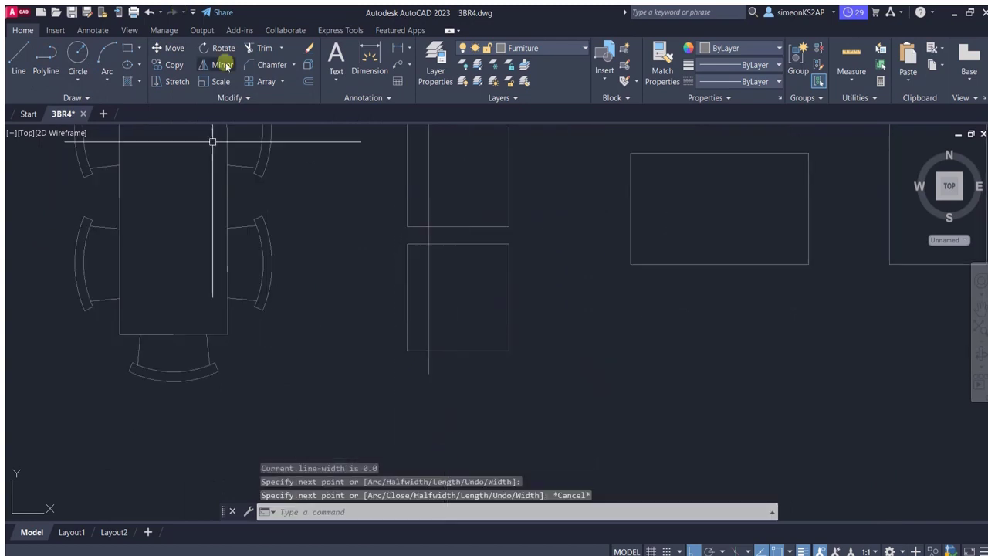
Step: Draw a horizontal backrest polyline across the upper seat
left_click(259, 48)
scroll(436, 232, "down", 3)
key("Escape")
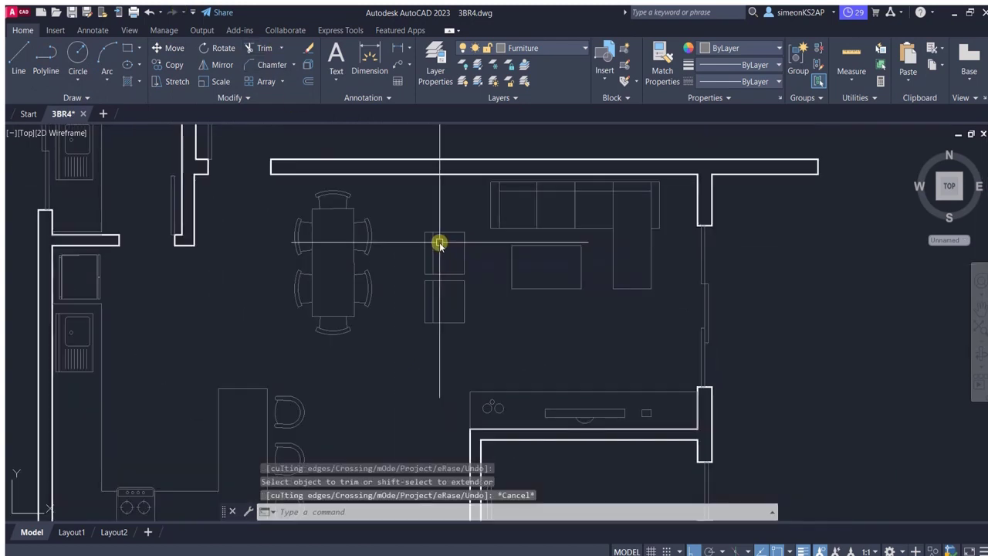
scroll(441, 243, "up", 3)
scroll(464, 233, "up", 2)
type("pl")
key("Return")
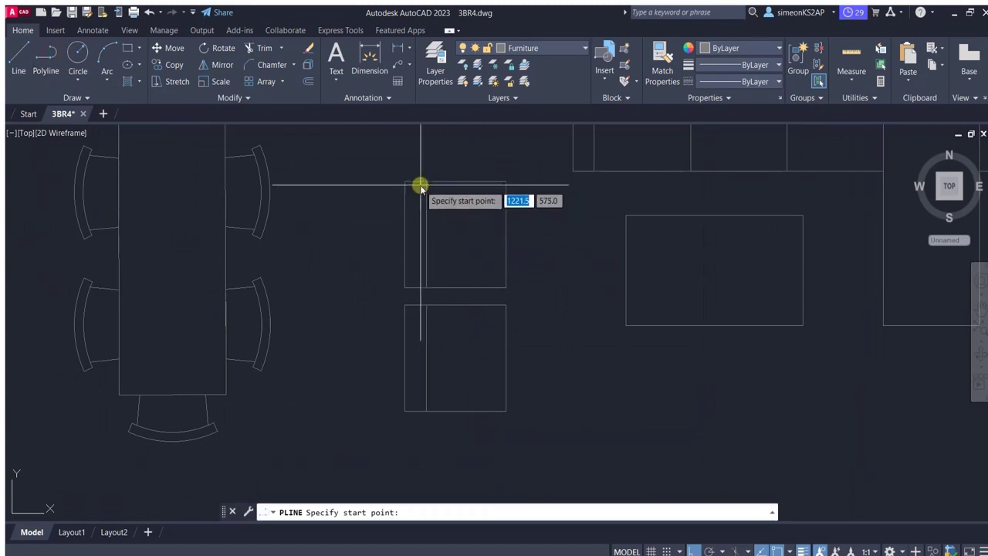
scroll(419, 186, "up", 4)
left_click(376, 191)
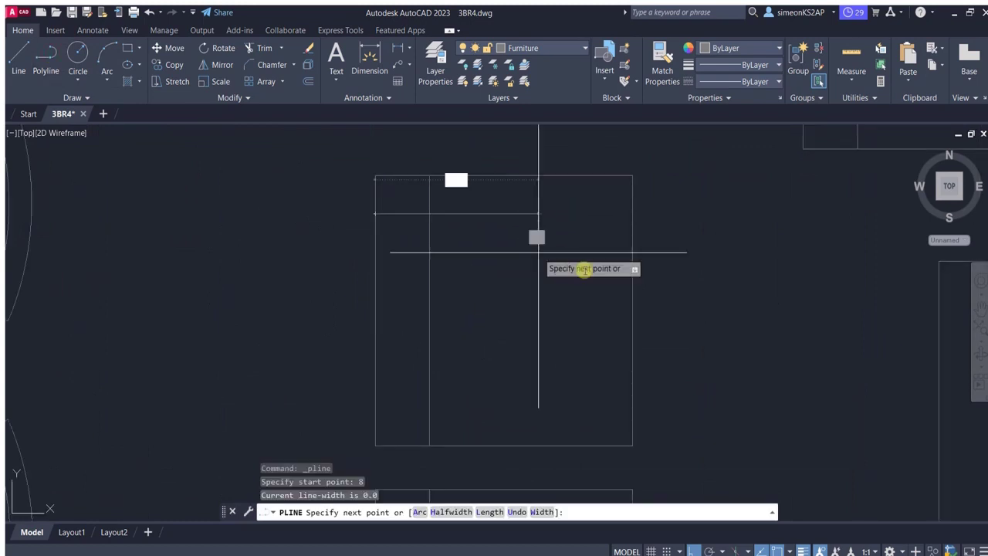
scroll(617, 248, "down", 1)
left_click(588, 234)
key("Escape")
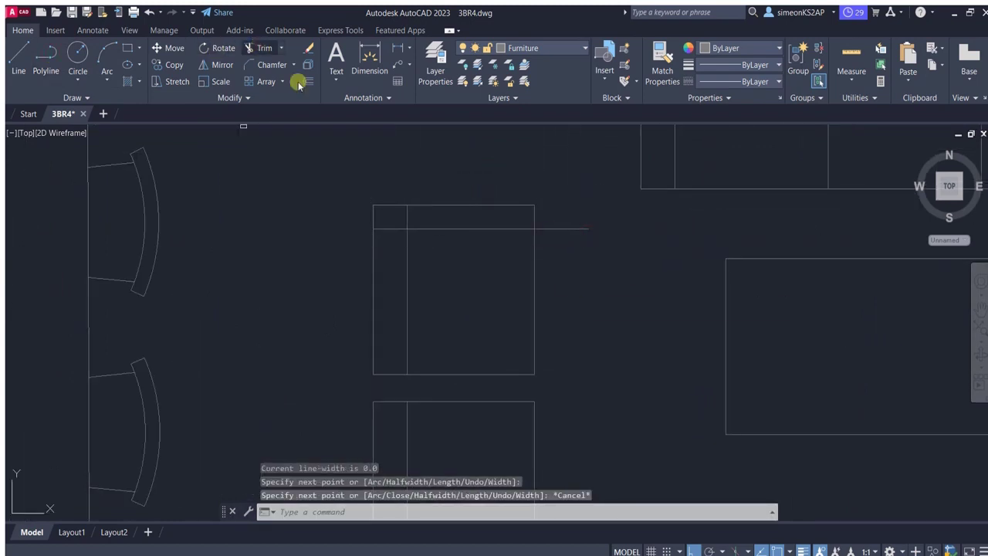
scroll(413, 219, "down", 3)
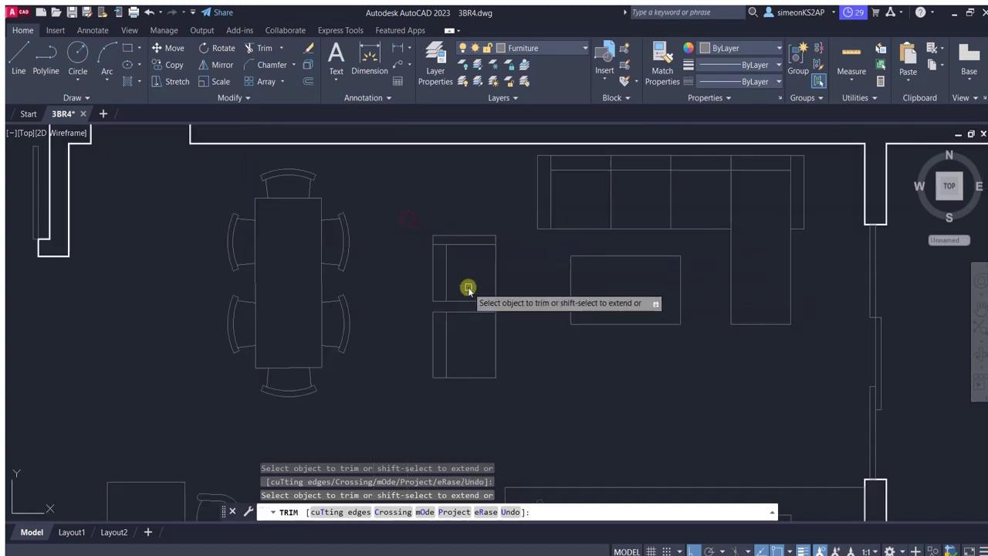
scroll(465, 286, "up", 3)
key("Escape")
Step: Mirror the seat's top inner line across the seat, keeping the original
left_click(459, 183)
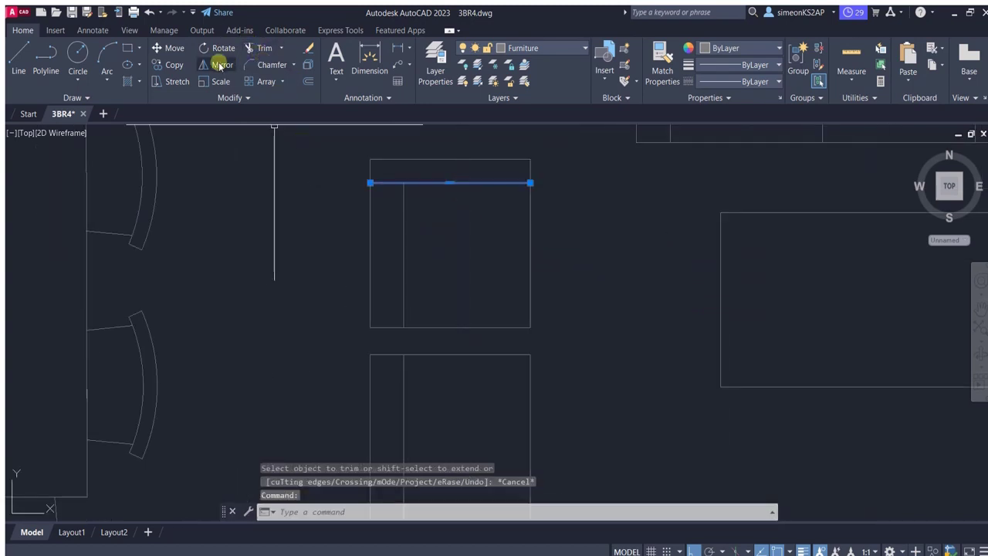
left_click(220, 65)
left_click(532, 245)
left_click(385, 247)
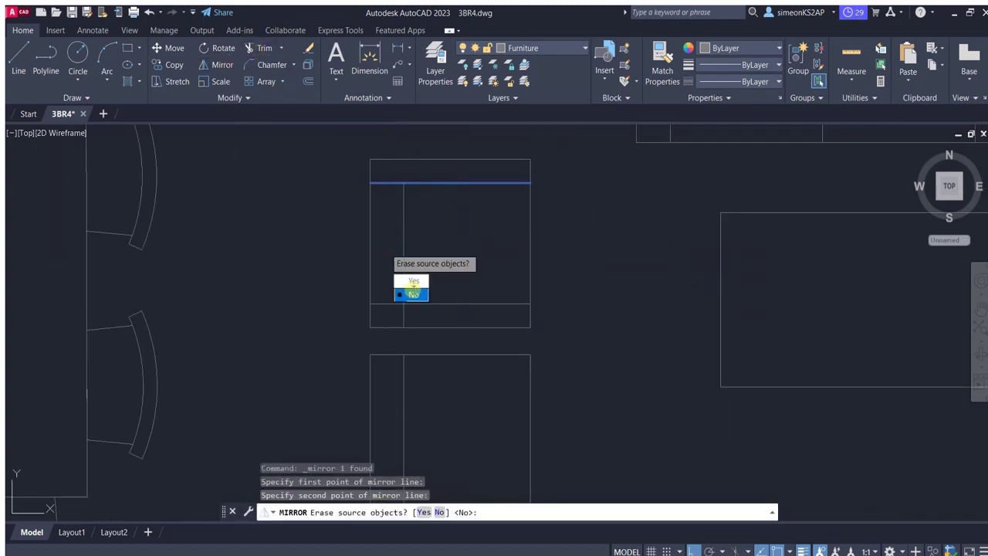
scroll(386, 252, "down", 2)
type("n")
key("Return")
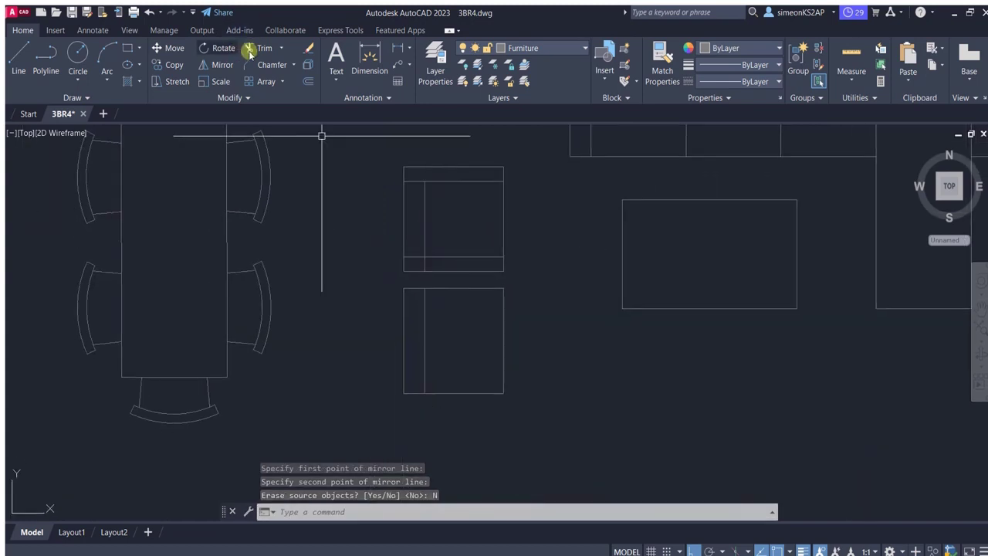
left_click(249, 52)
key("Escape")
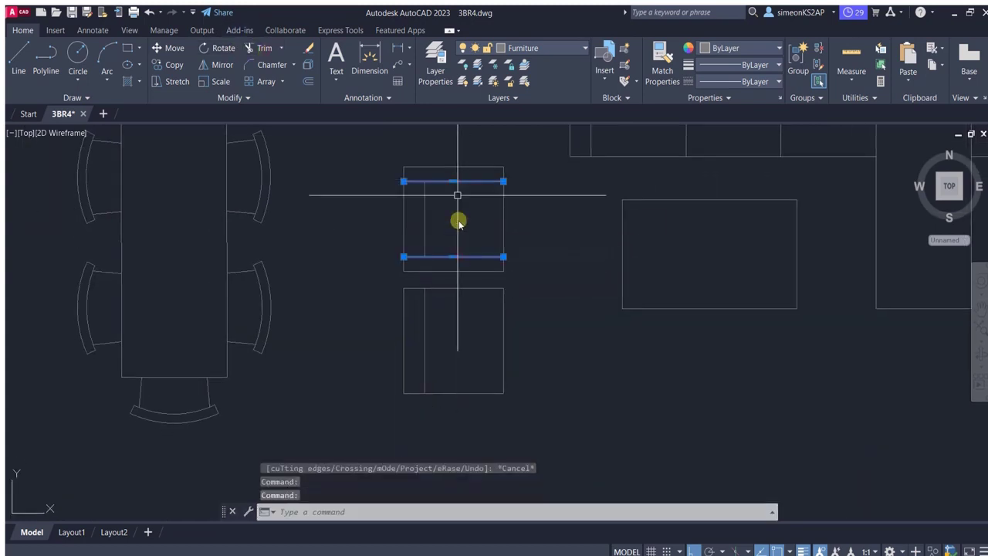
Step: Copy the backrest lines onto the lower seat and trim the stray corner line
middle_click_drag(468, 301, 482, 245)
left_click(176, 67)
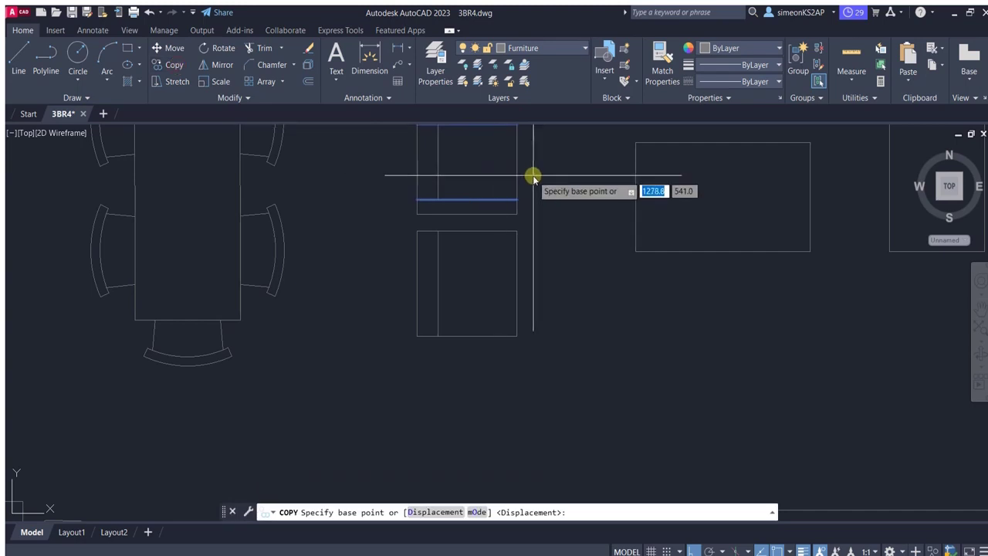
middle_click_drag(532, 172, 514, 213)
left_click(522, 259)
middle_click_drag(498, 270, 505, 238)
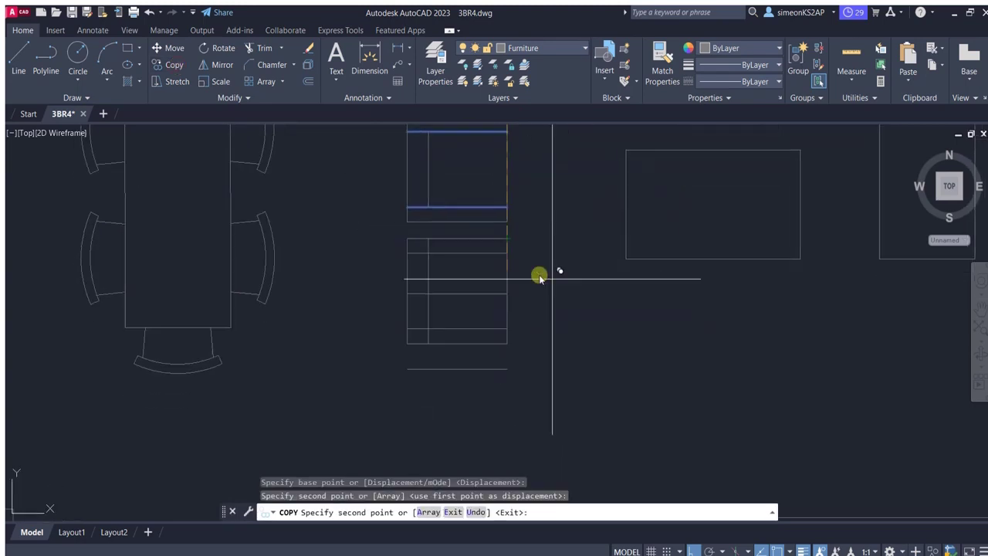
left_click(507, 239)
key("Return")
left_click(264, 48)
left_click(430, 246)
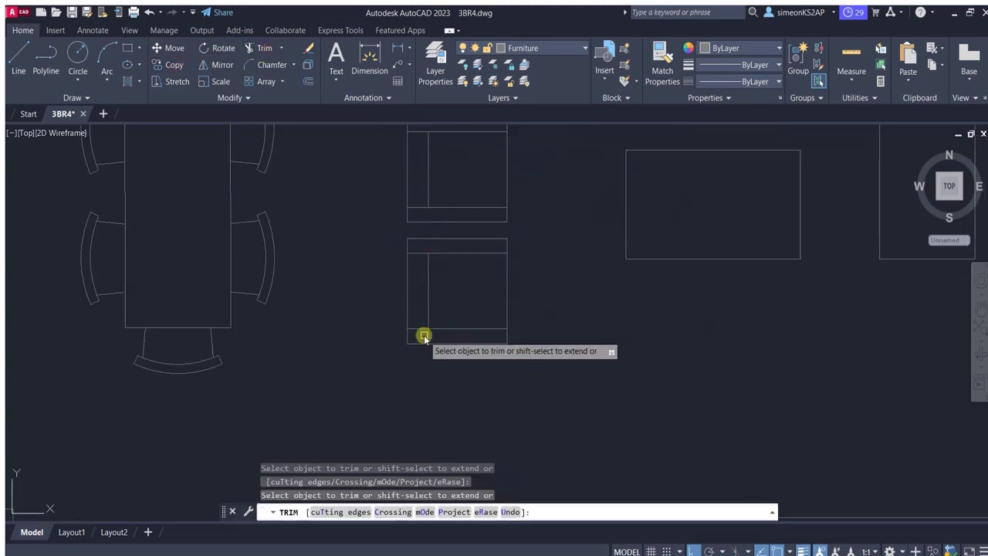
scroll(426, 337, "down", 3)
scroll(463, 309, "down", 3)
key("Escape")
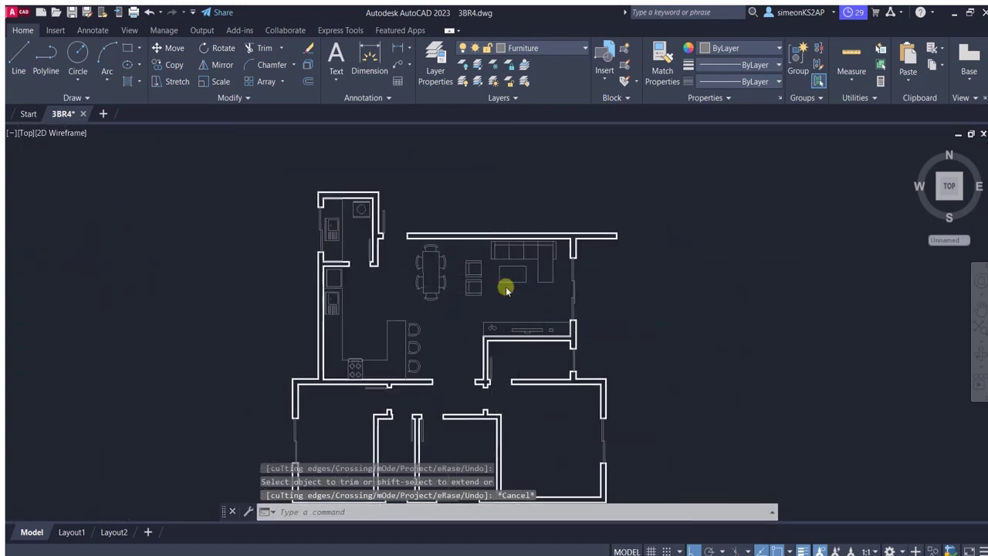
Step: Draw a small rectangle at the corridor wall end, entering 45 for its size
middle_click_drag(496, 312, 472, 273)
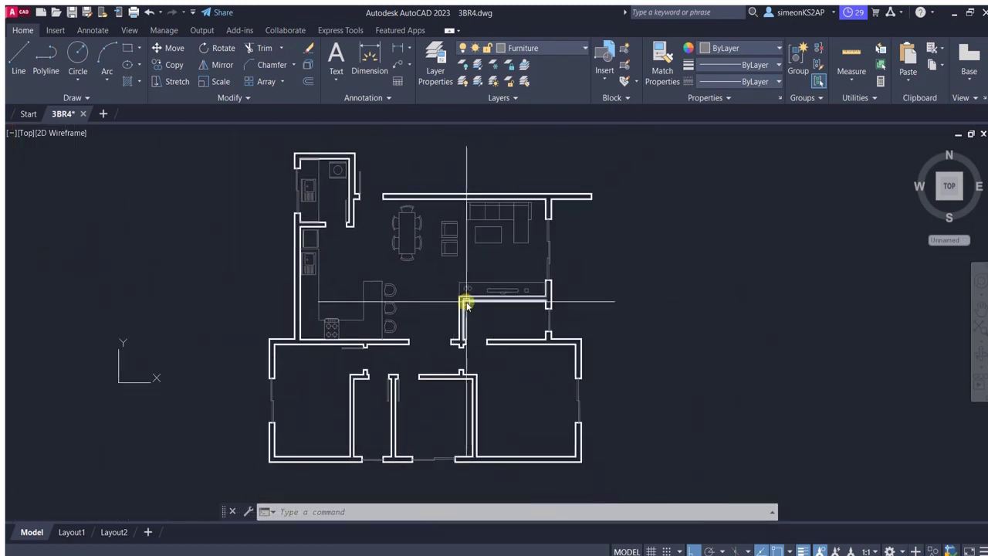
left_click(127, 47)
scroll(464, 294, "up", 3)
scroll(470, 241, "up", 1)
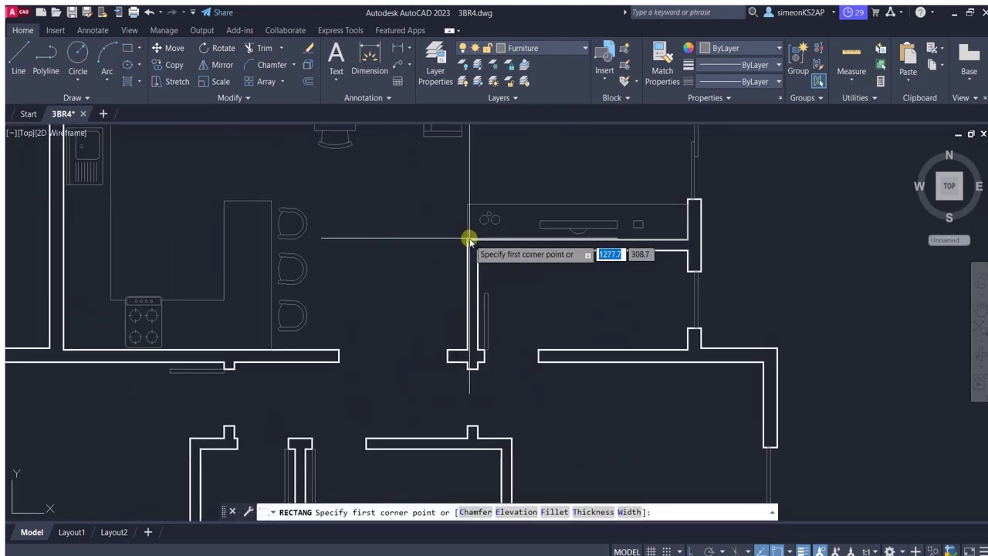
left_click(467, 242)
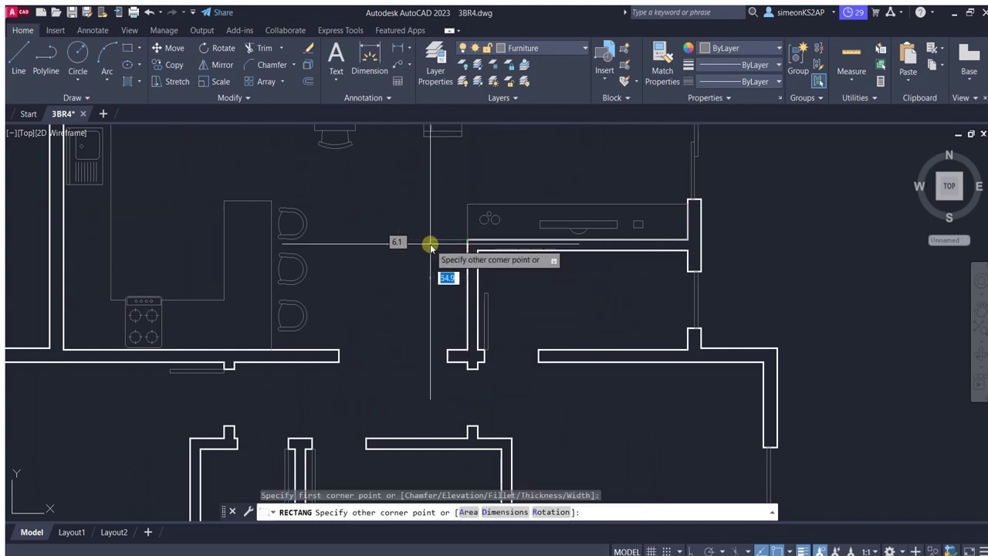
type("45")
key("Return")
scroll(437, 249, "up", 2)
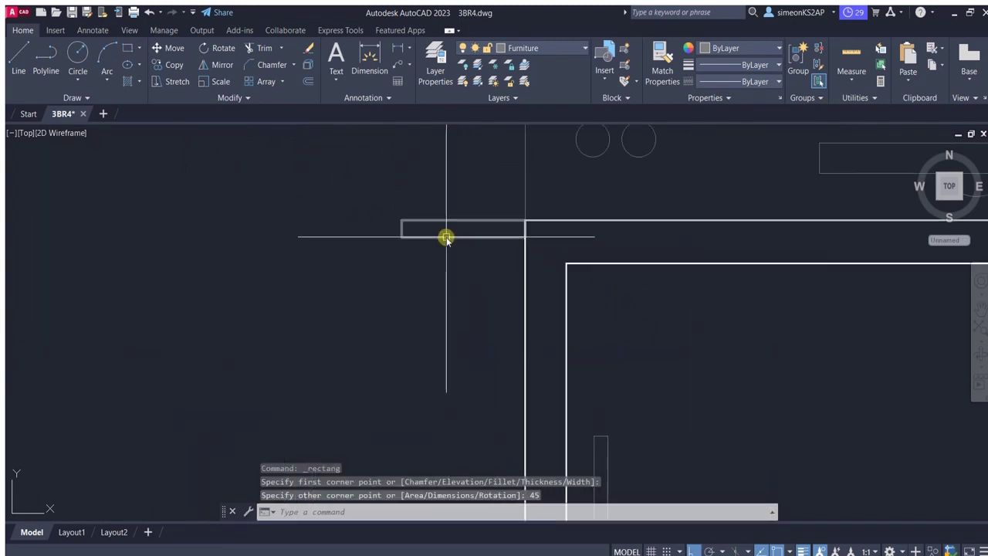
scroll(446, 237, "down", 1)
Step: Begin a dimension on the rectangle, then cancel it unfinished
left_click(369, 60)
scroll(458, 234, "up", 2)
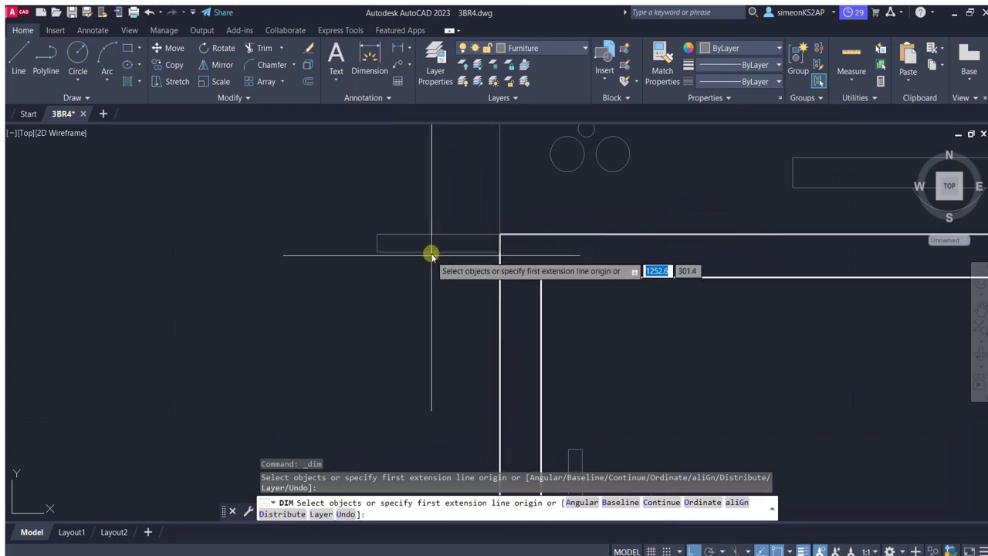
left_click(499, 234)
scroll(437, 238, "down", 3)
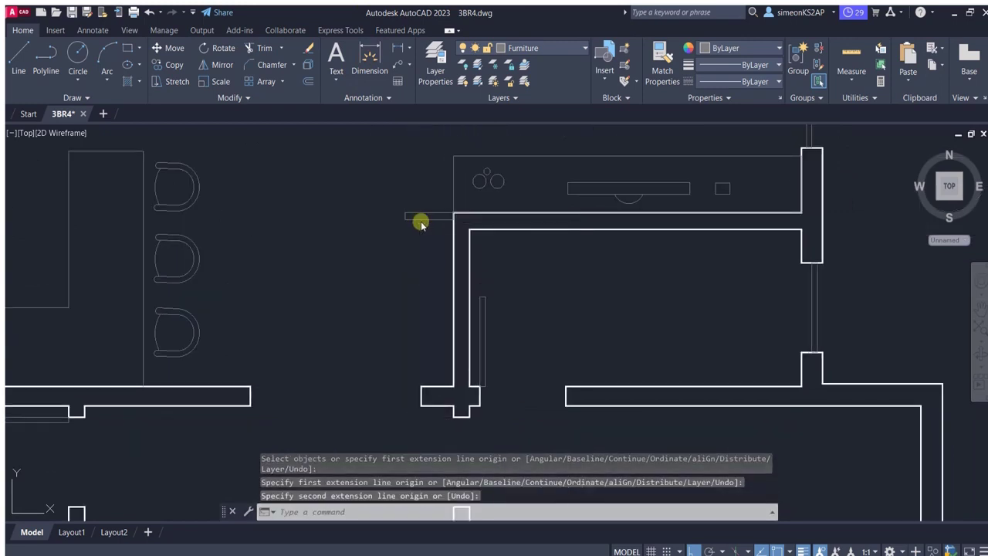
key("Escape")
Step: Stretch the small rectangle's bottom edge downward into a tall narrow unit
left_click(421, 221)
left_click(431, 219)
scroll(459, 390, "up", 2)
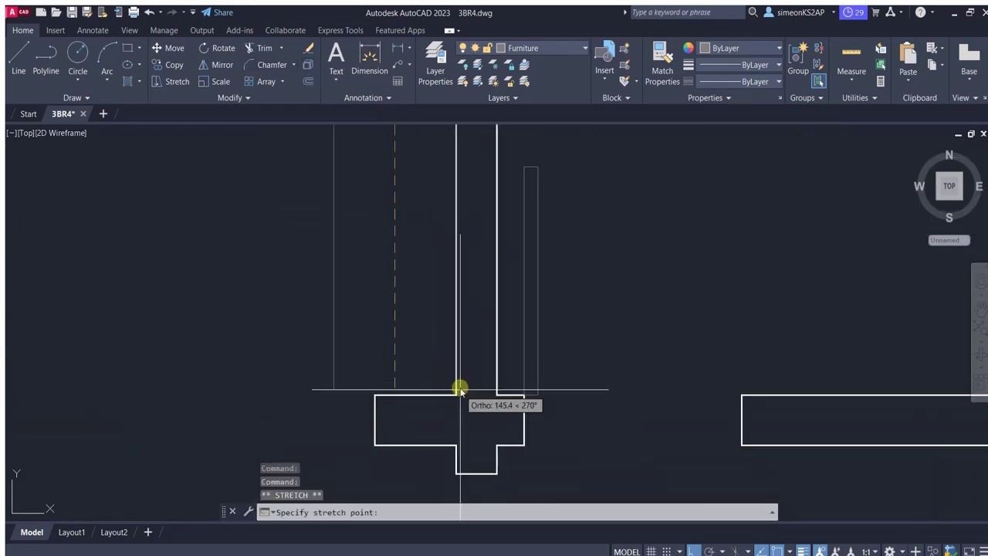
left_click(395, 392)
scroll(402, 371, "down", 3)
scroll(394, 328, "up", 3)
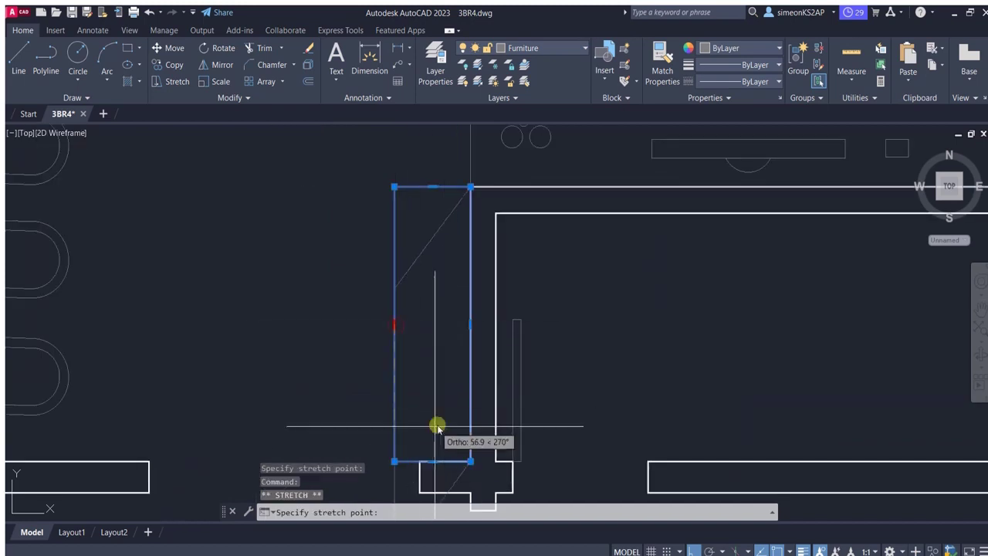
scroll(471, 301, "down", 3)
key("Escape")
scroll(481, 265, "up", 2)
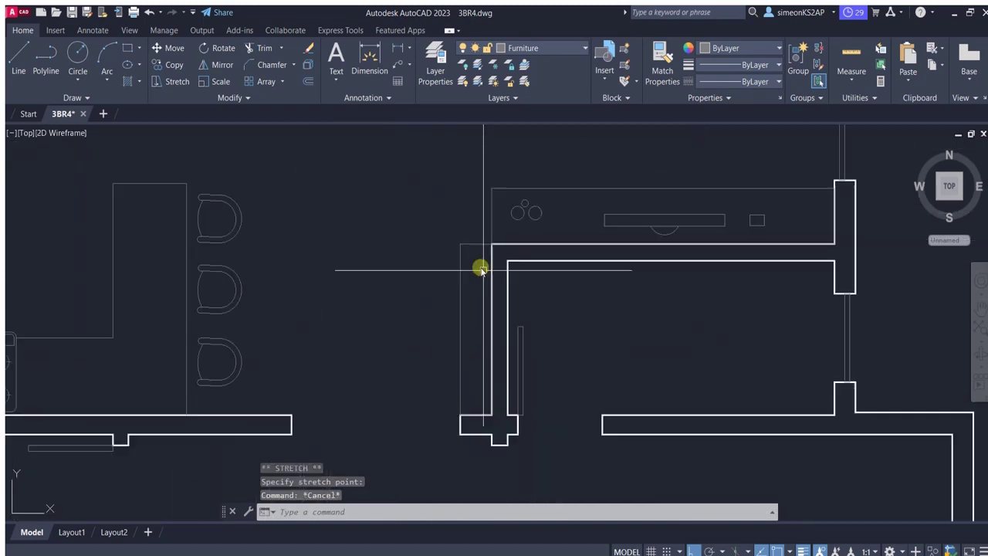
scroll(543, 260, "down", 2)
scroll(493, 279, "up", 3)
scroll(493, 278, "up", 2)
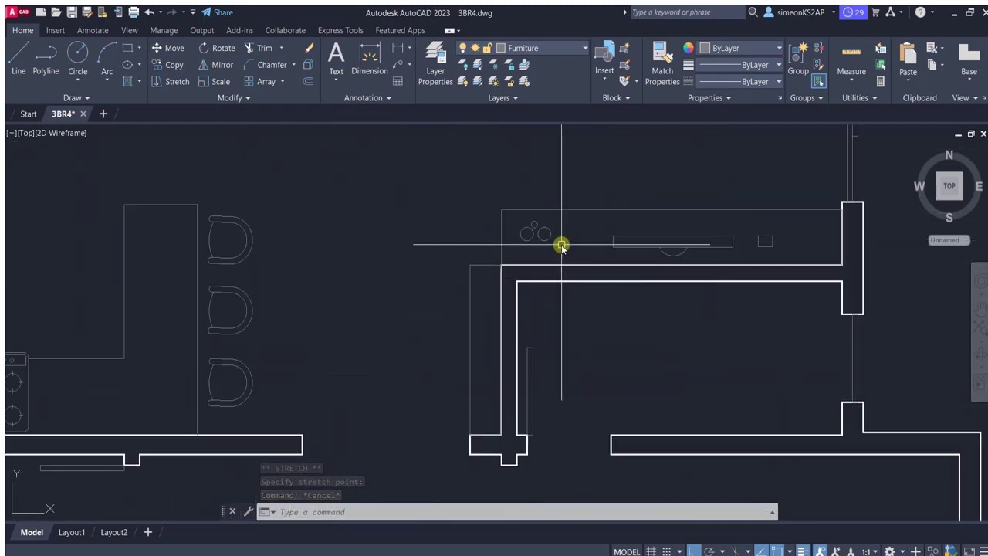
Step: Draw two small circles stacked inside the tall rectangle
left_click(87, 64)
scroll(441, 283, "up", 2)
left_click(433, 300)
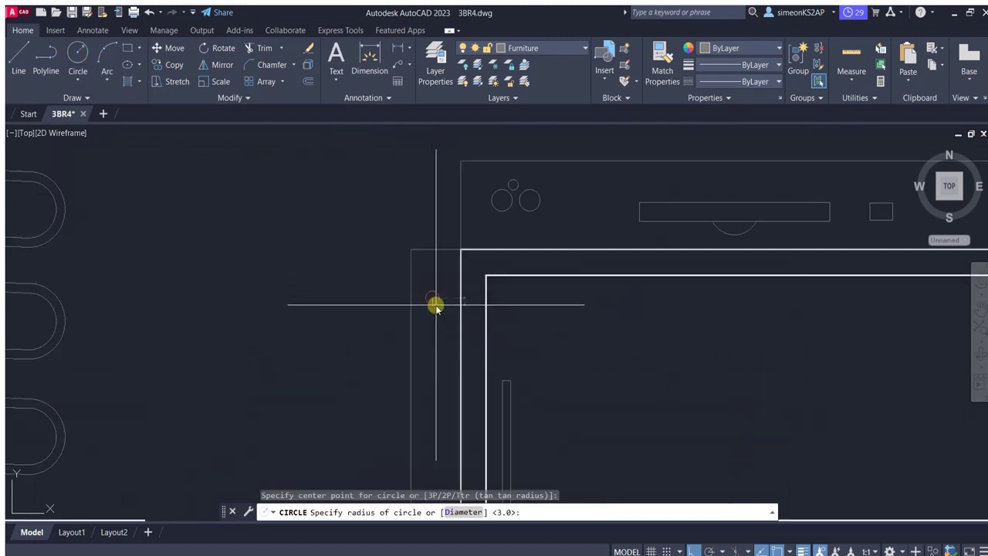
left_click(436, 307)
scroll(437, 294, "down", 3)
left_click(96, 58)
scroll(441, 309, "up", 2)
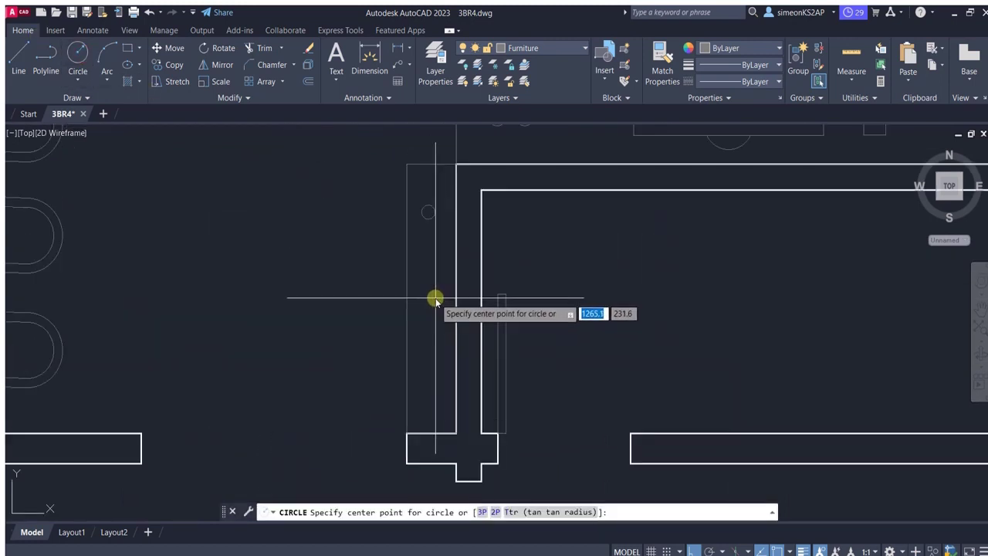
left_click(436, 276)
key("Return")
scroll(441, 308, "down", 2)
left_click(77, 58)
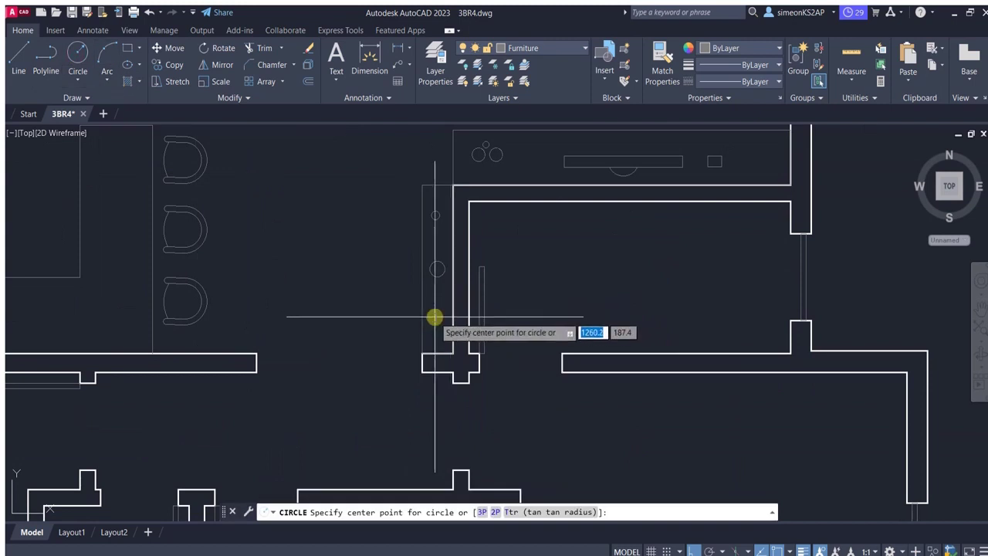
left_click(436, 318)
key("Escape")
scroll(409, 312, "down", 2)
middle_click_drag(410, 312, 534, 298)
scroll(505, 322, "down", 2)
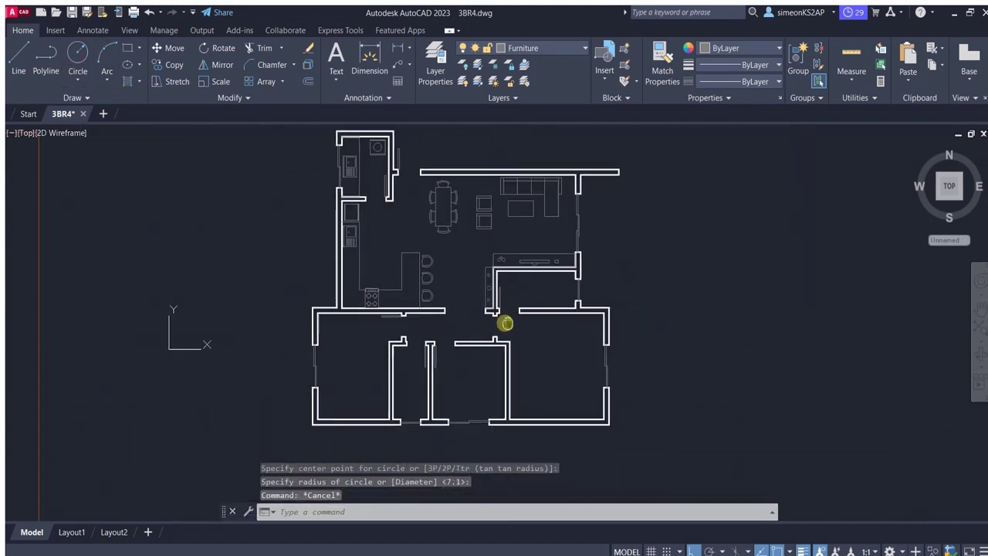
Step: Copy the bed from the furniture palette into the lower-right bedroom
scroll(436, 249, "down", 1)
scroll(402, 278, "down", 2)
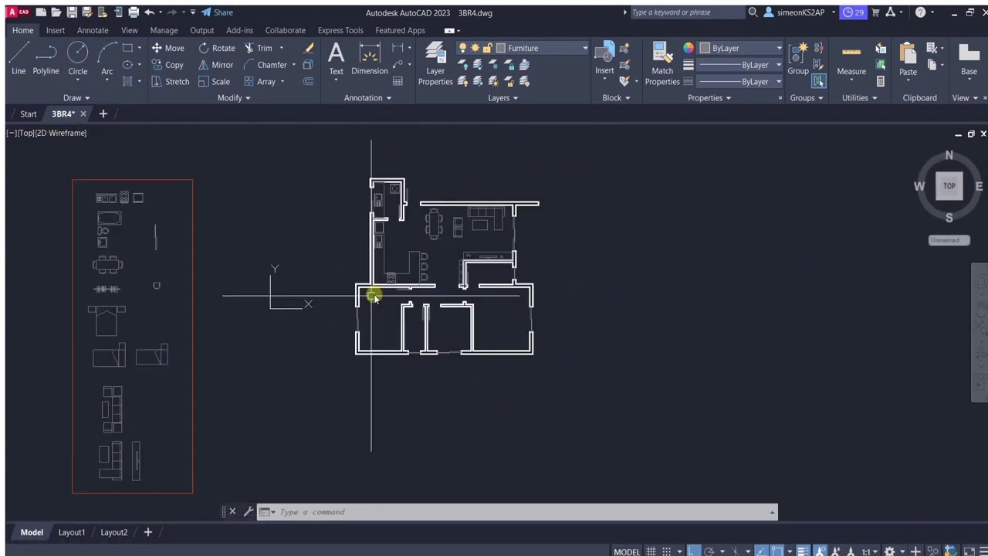
left_click(104, 310)
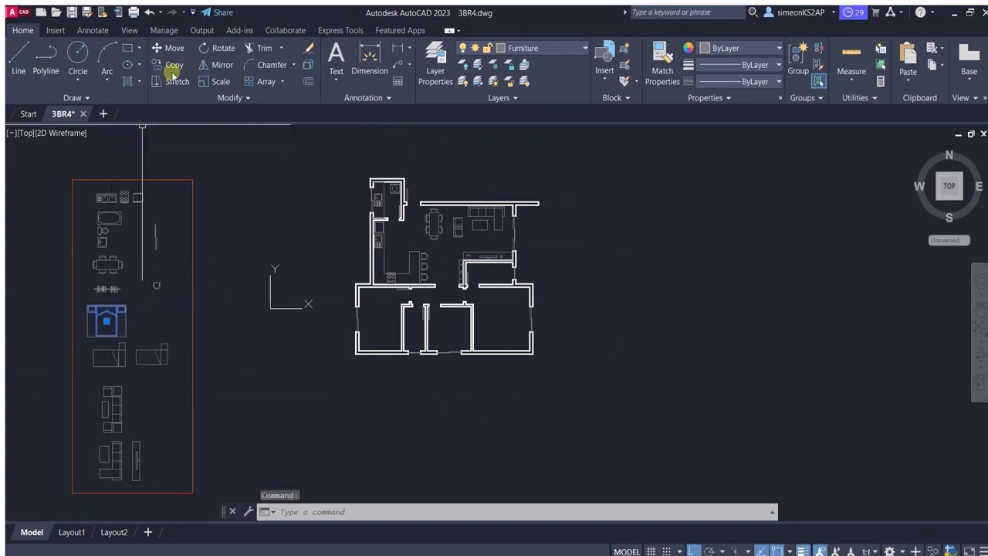
left_click(173, 67)
left_click(103, 316)
scroll(499, 335, "up", 3)
left_click(505, 279)
key("Escape")
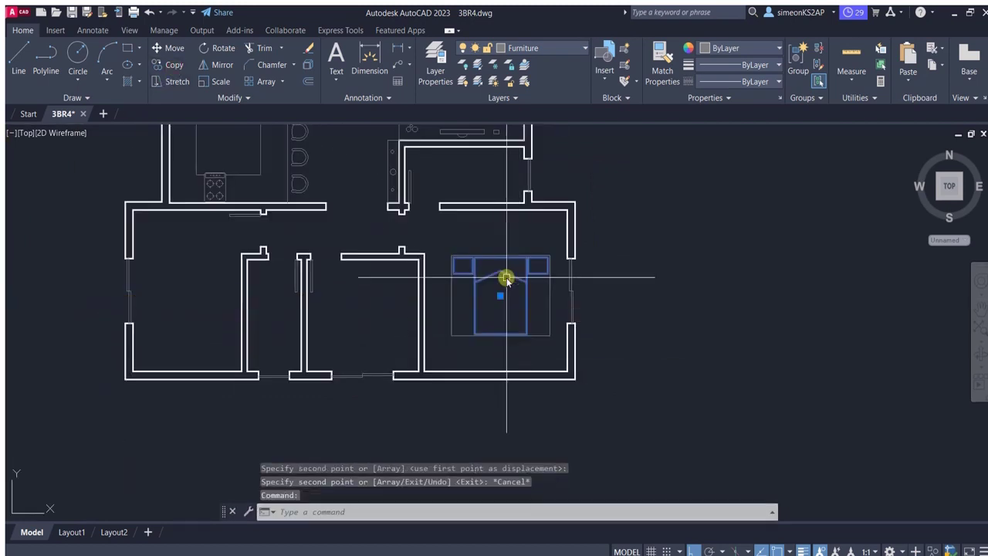
scroll(505, 279, "down", 2)
Step: Mirror the bed copy, erasing the unflipped source (Y)
left_click(222, 65)
scroll(508, 319, "up", 2)
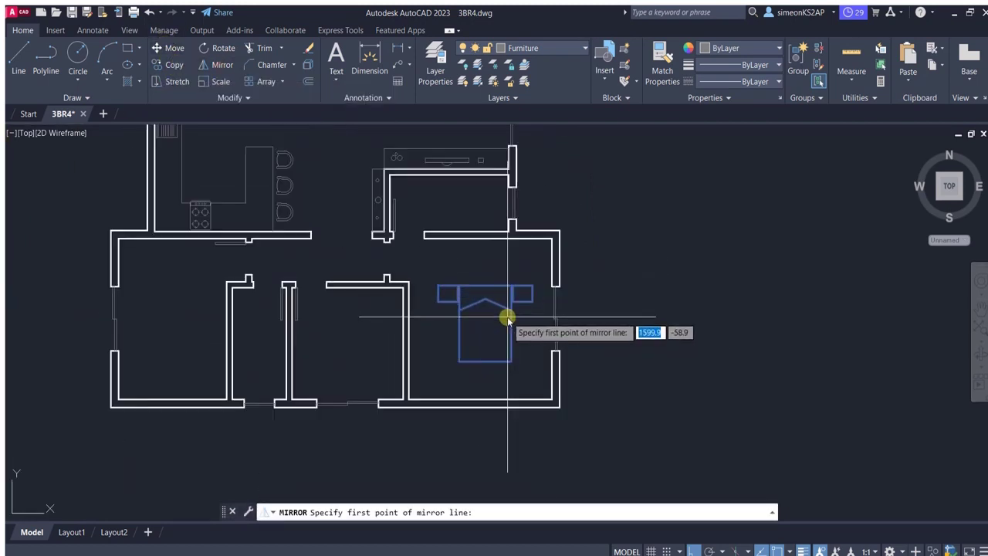
left_click(434, 330)
type("Y")
key("Return")
Step: Move the flipped bed down against the bedroom's bottom wall
middle_click_drag(507, 359, 518, 325)
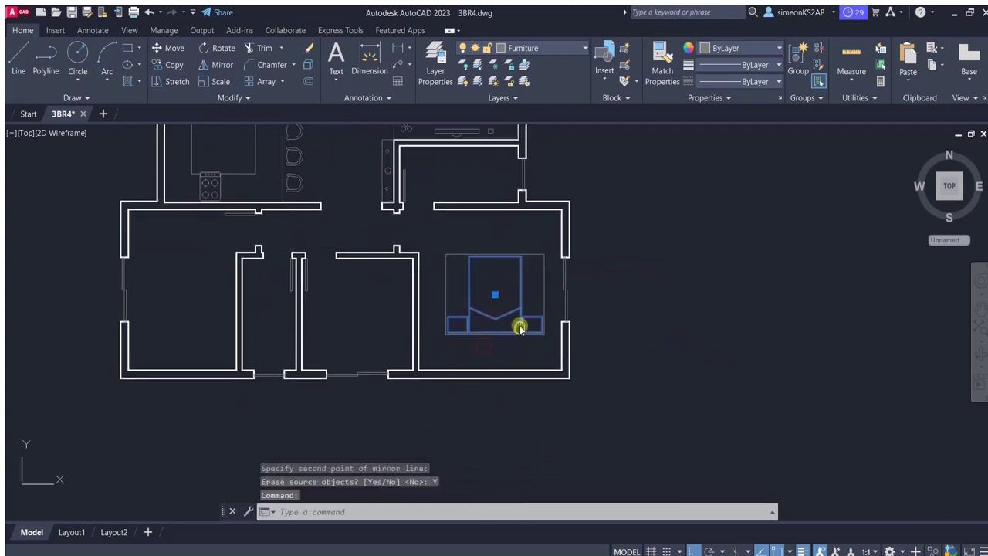
left_click(173, 51)
left_click(667, 317)
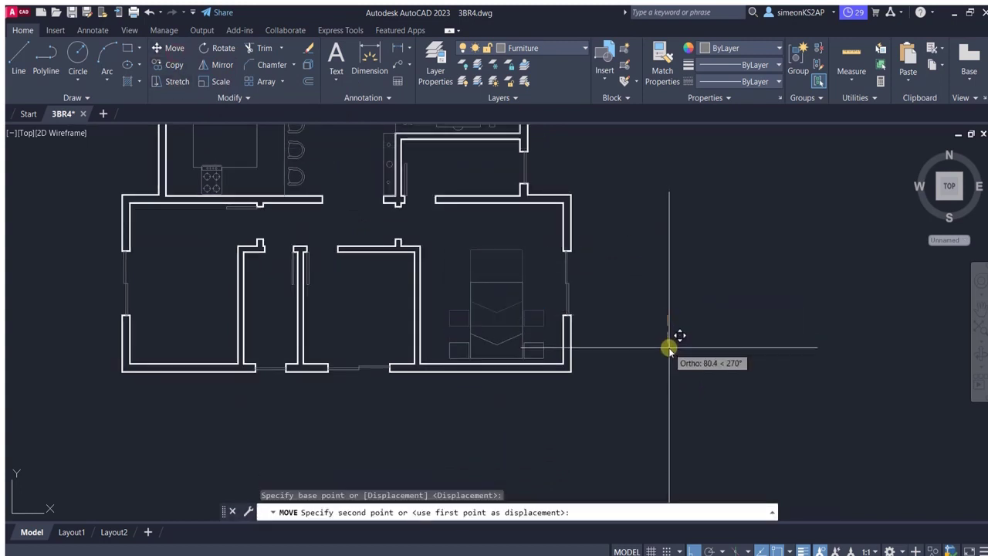
scroll(669, 349, "down", 3)
left_click(517, 333)
left_click(168, 48)
scroll(592, 237, "up", 5)
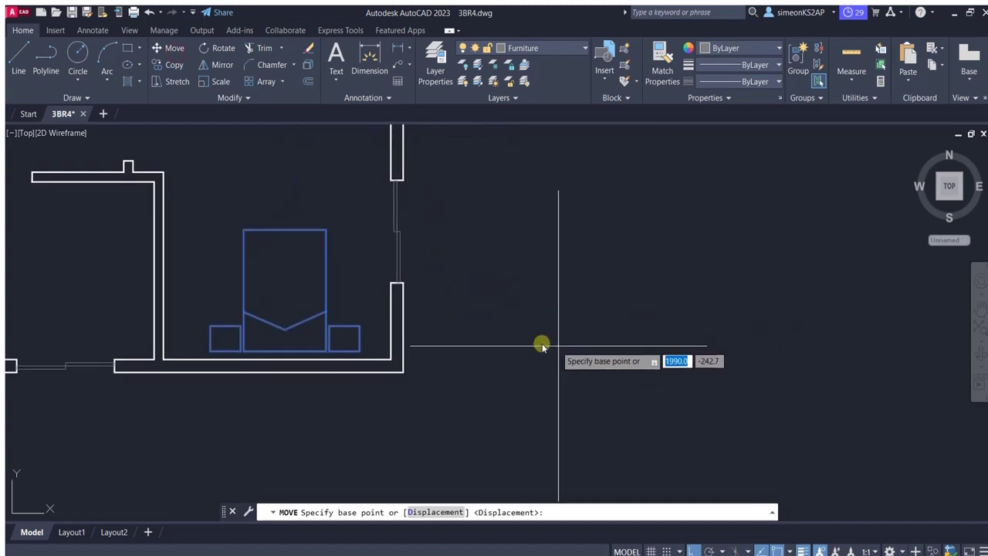
left_click(506, 332)
left_click(525, 332)
scroll(498, 333, "down", 4)
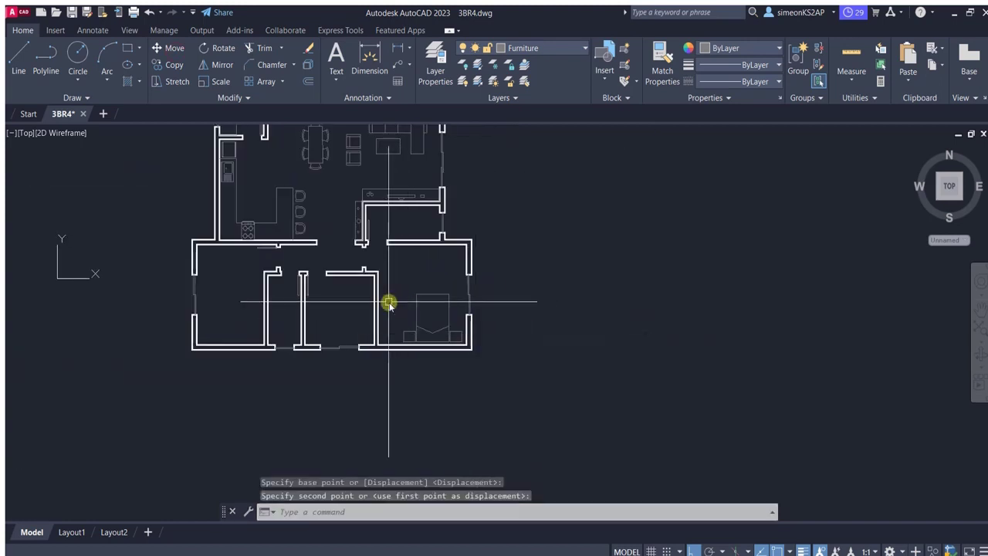
scroll(404, 309, "down", 2)
left_click(425, 297)
Step: Copy the hanger-rail symbol from the palette into the lower-right bedroom
scroll(434, 286, "down", 3)
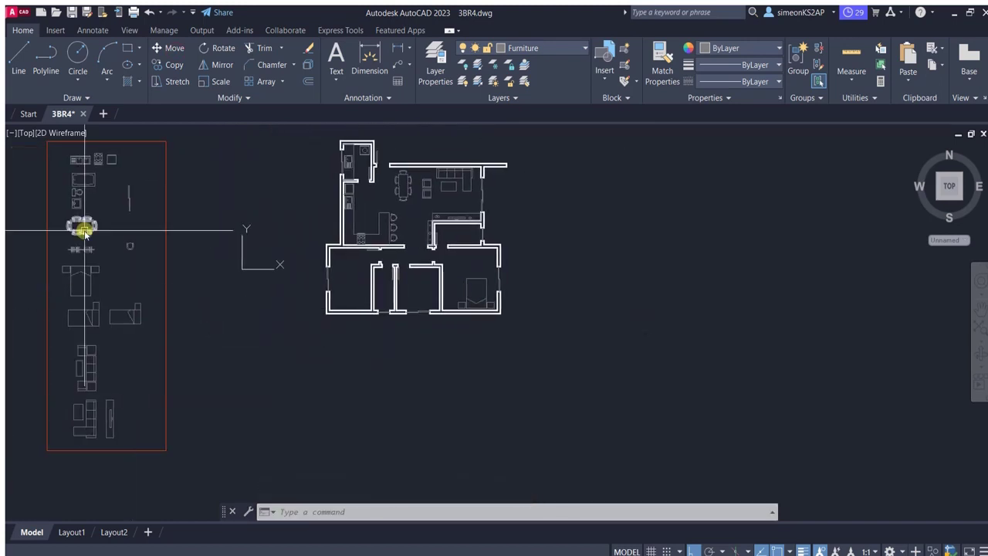
left_click(173, 67)
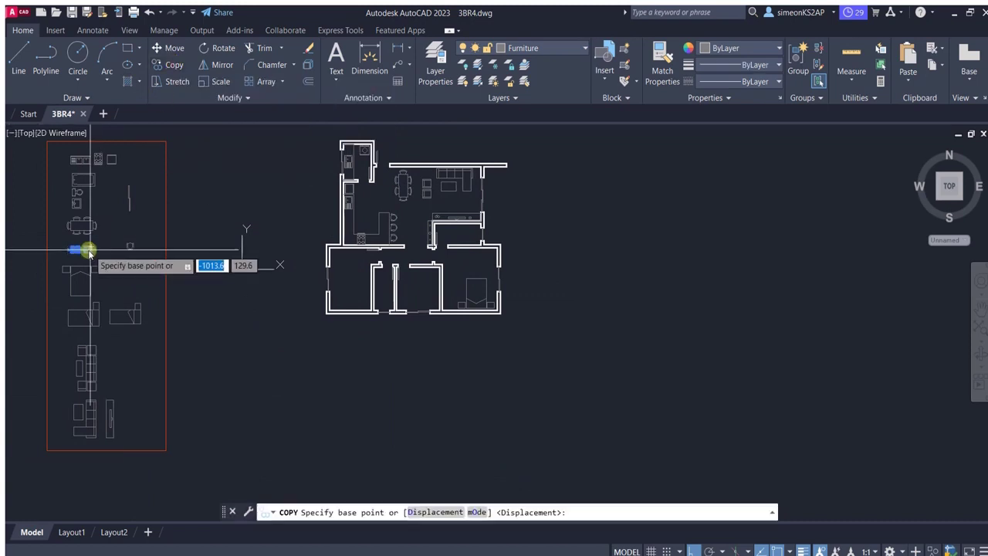
left_click(82, 249)
scroll(458, 295, "up", 4)
left_click(464, 269)
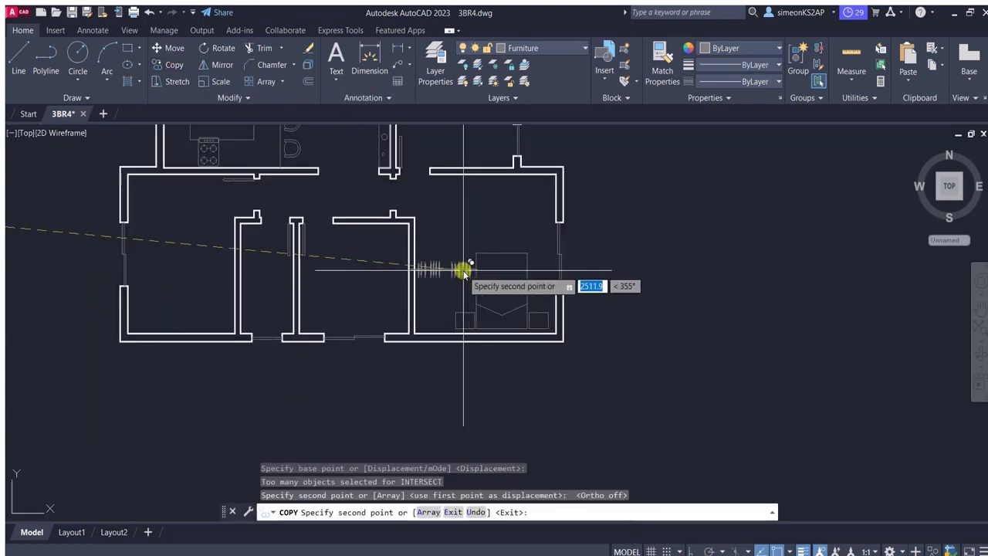
key("Return")
Step: Rotate the copied hanger rail 90° to stand upright
left_click(445, 268)
left_click(218, 48)
left_click(438, 269)
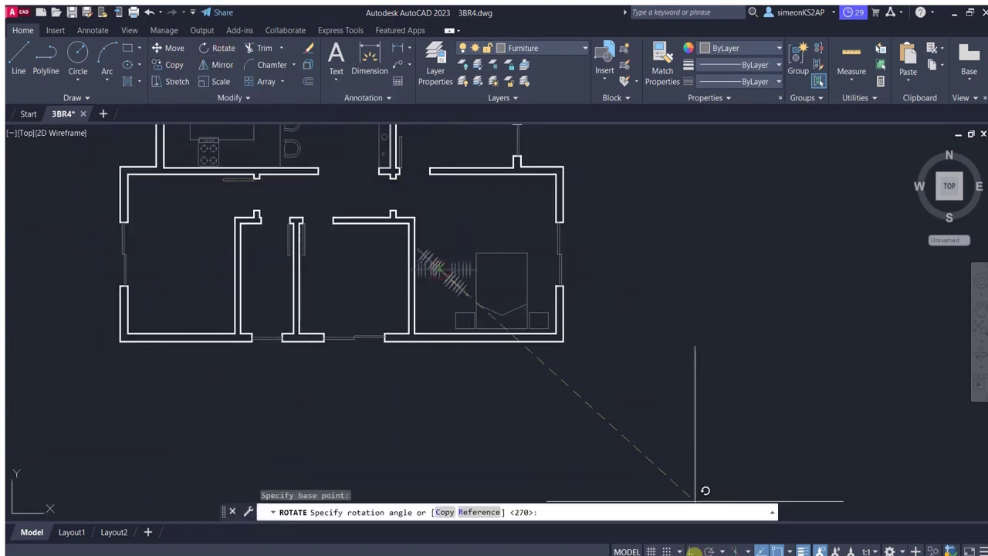
left_click(444, 219)
Step: Move the hanger rail against the bedroom's left wall
middle_click_drag(459, 291, 472, 266)
left_click(174, 48)
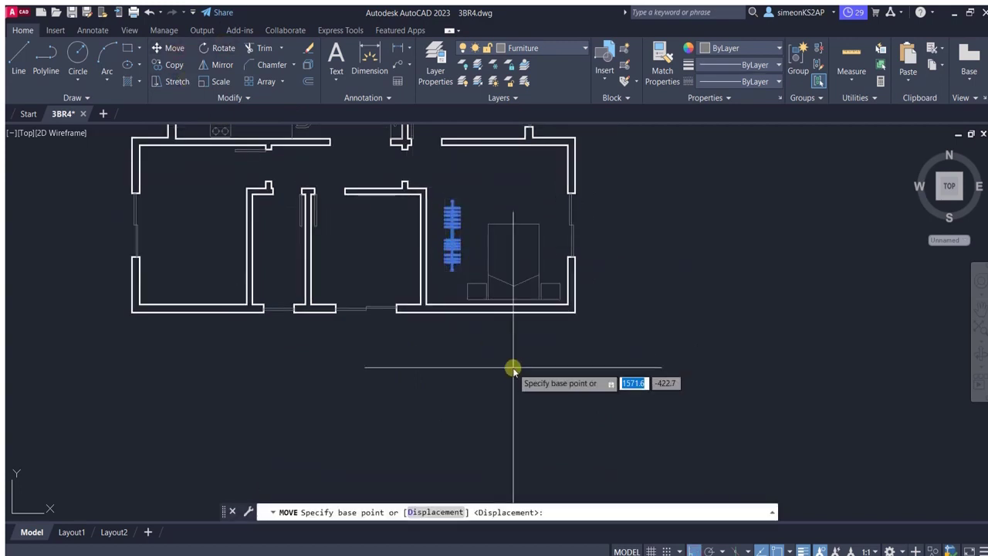
left_click(500, 370)
left_click(175, 47)
left_click(485, 382)
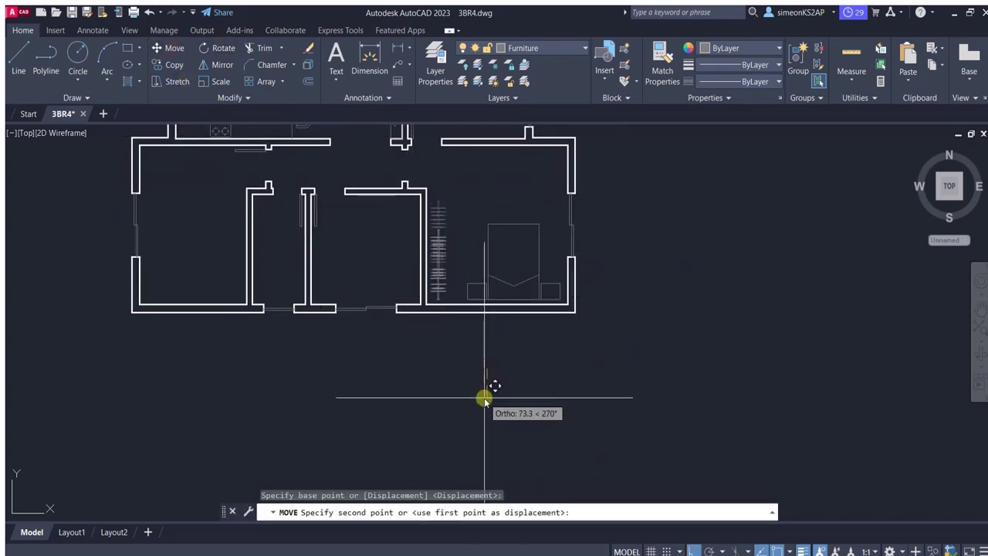
left_click(453, 287)
middle_click_drag(443, 258, 378, 268)
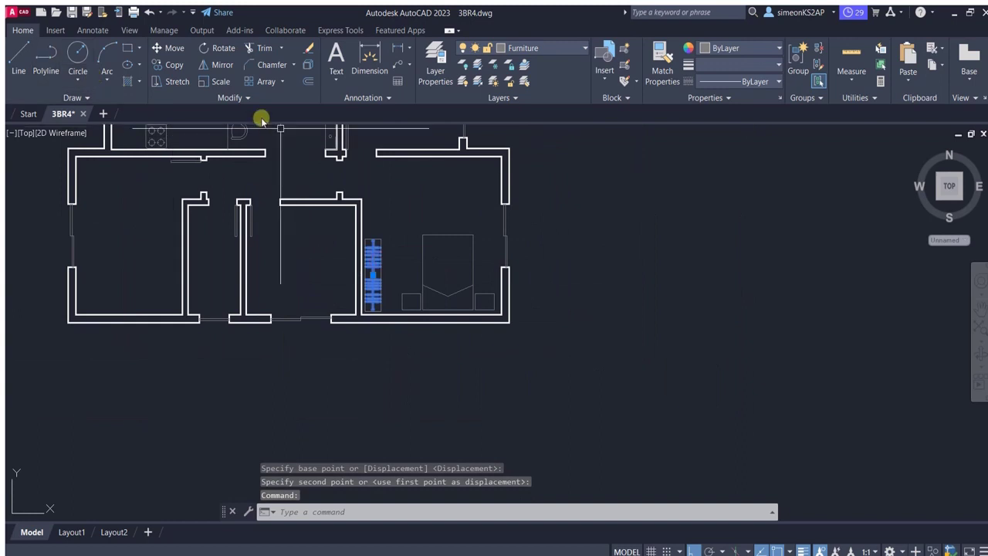
left_click(174, 48)
left_click(420, 424)
left_click(421, 398)
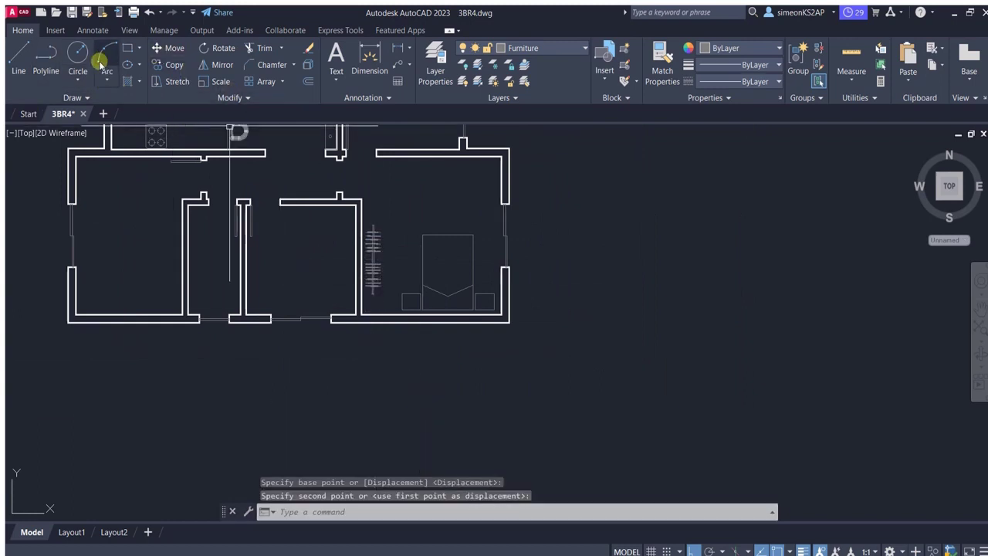
Step: Start a polyline wardrobe outline at the left wall corner
left_click(47, 54)
scroll(430, 221, "up", 1)
scroll(382, 227, "up", 1)
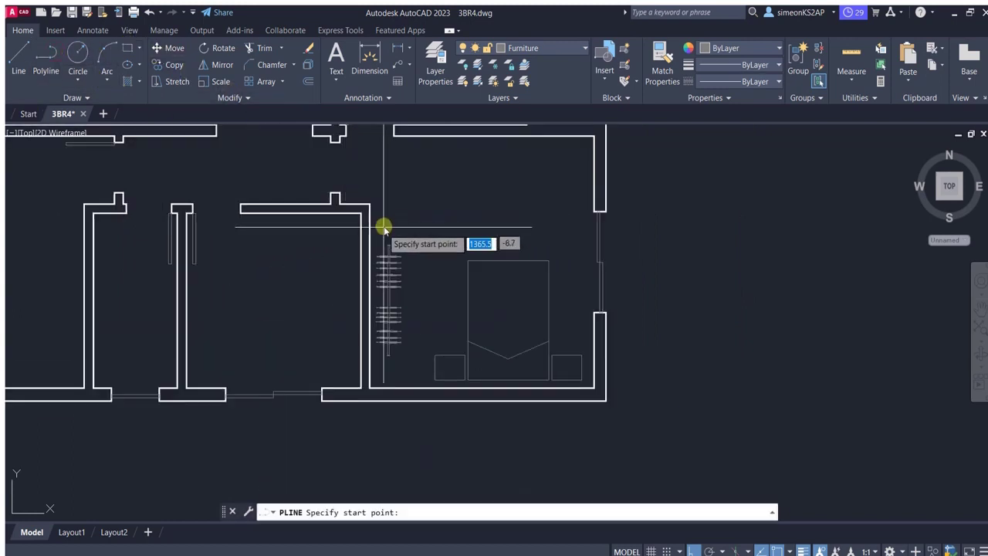
scroll(379, 235, "up", 2)
scroll(377, 247, "down", 4)
scroll(363, 266, "up", 4)
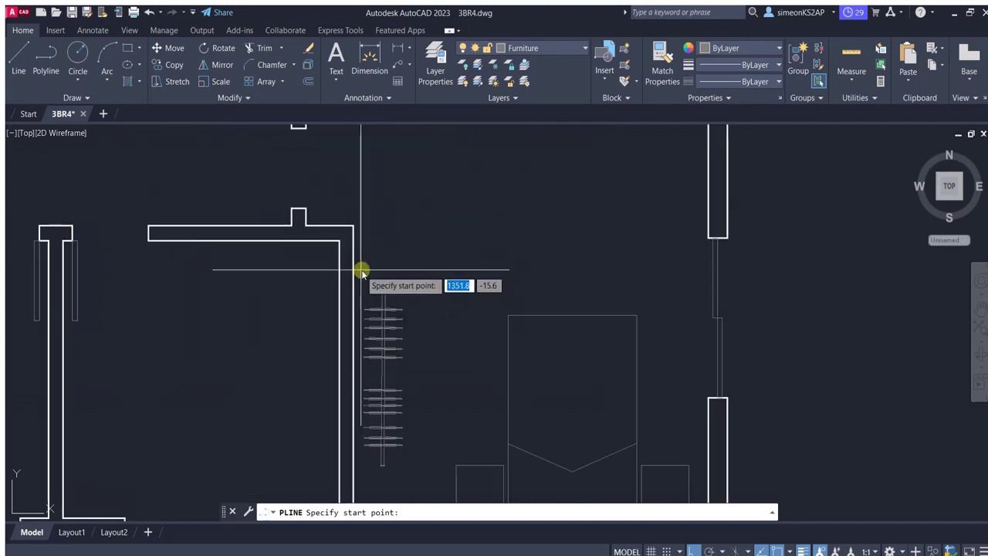
scroll(355, 266, "down", 2)
scroll(363, 271, "down", 2)
scroll(375, 265, "up", 1)
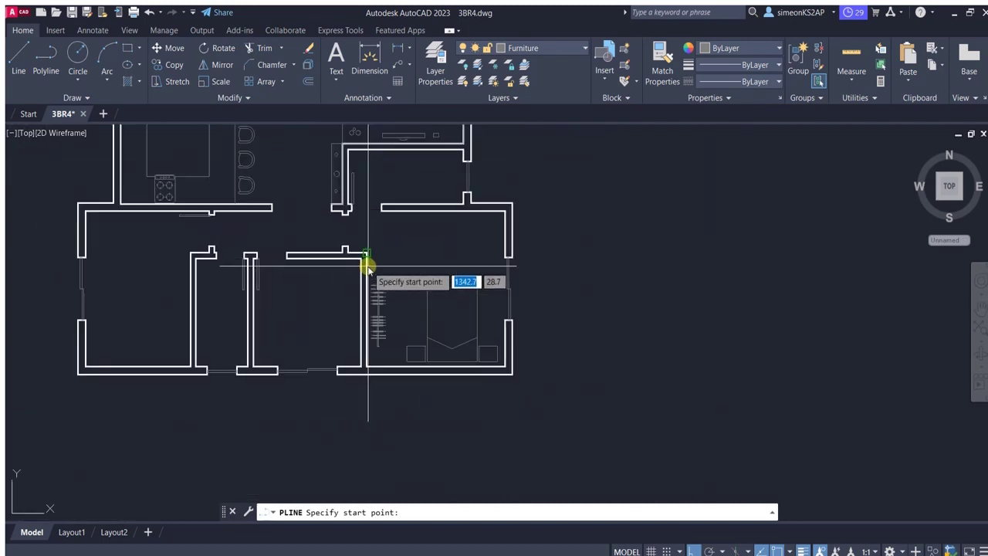
scroll(364, 262, "up", 3)
scroll(384, 290, "down", 2)
scroll(386, 292, "up", 2)
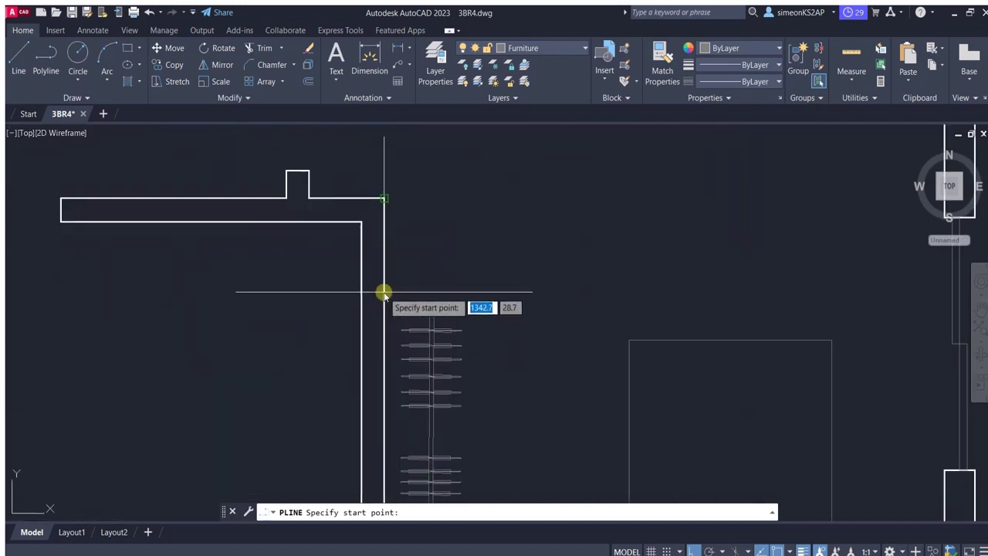
left_click(375, 284)
scroll(379, 269, "down", 2)
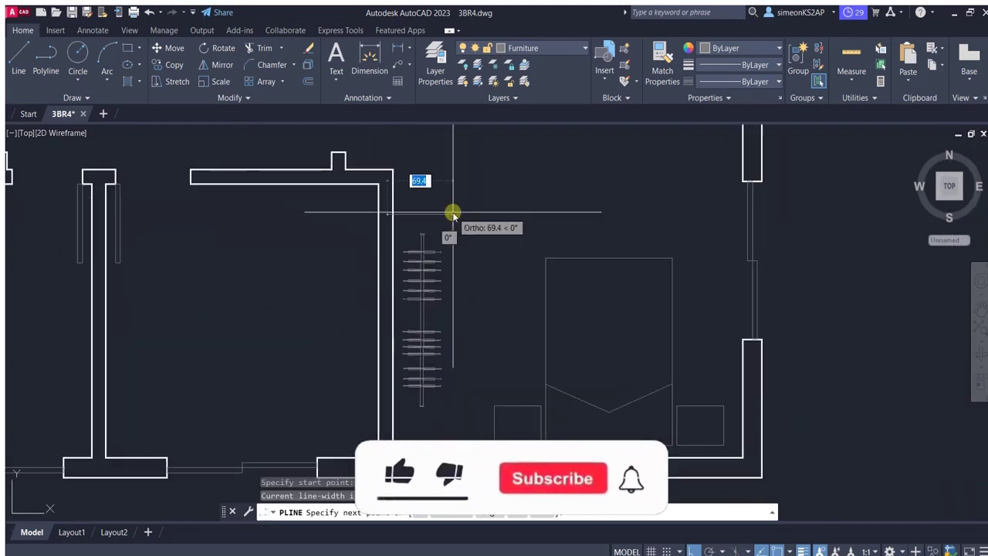
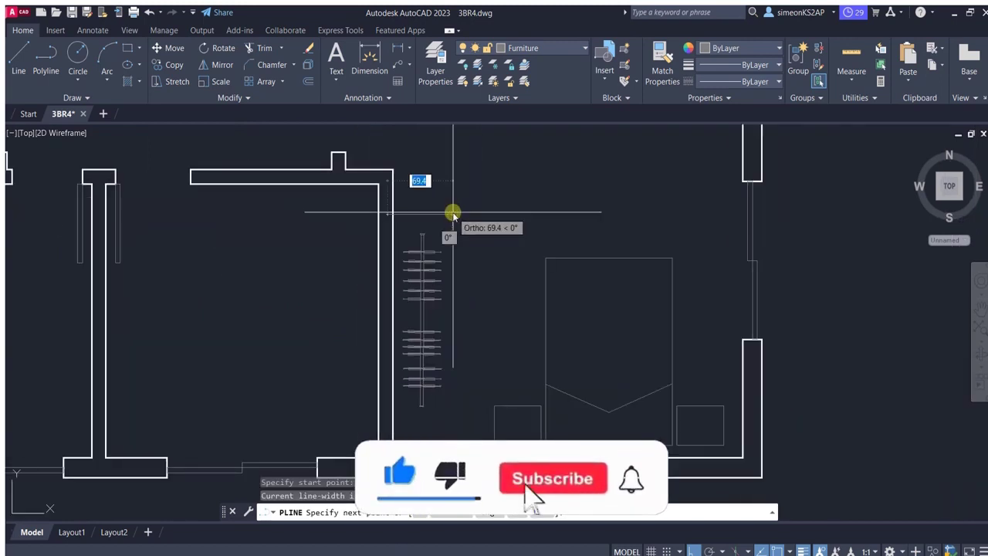
Step: Close the wardrobe outline polyline with its final 6-unit segment, briefly trying TRIM
key("Return")
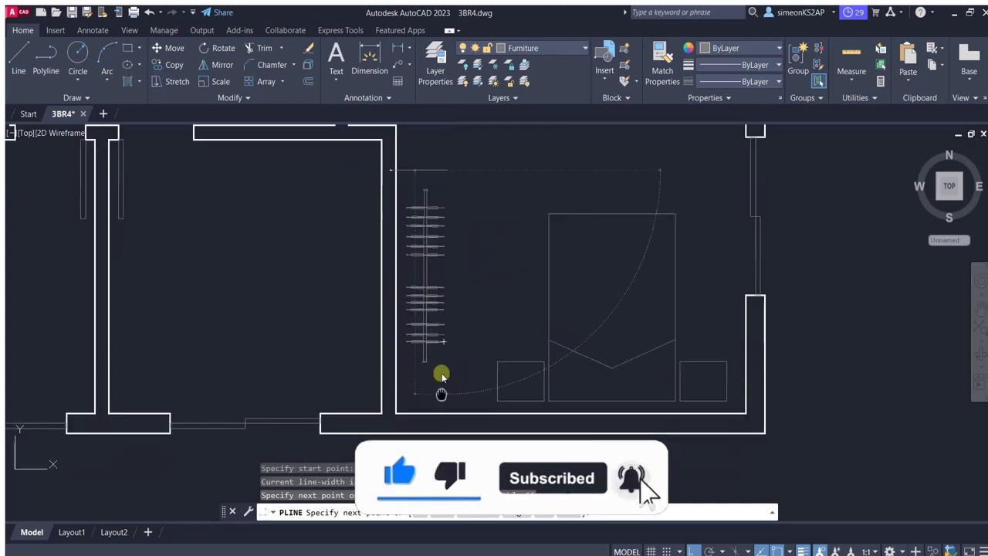
key("Return")
type("tr")
key("Return")
scroll(397, 221, "up", 1)
scroll(396, 177, "up", 2)
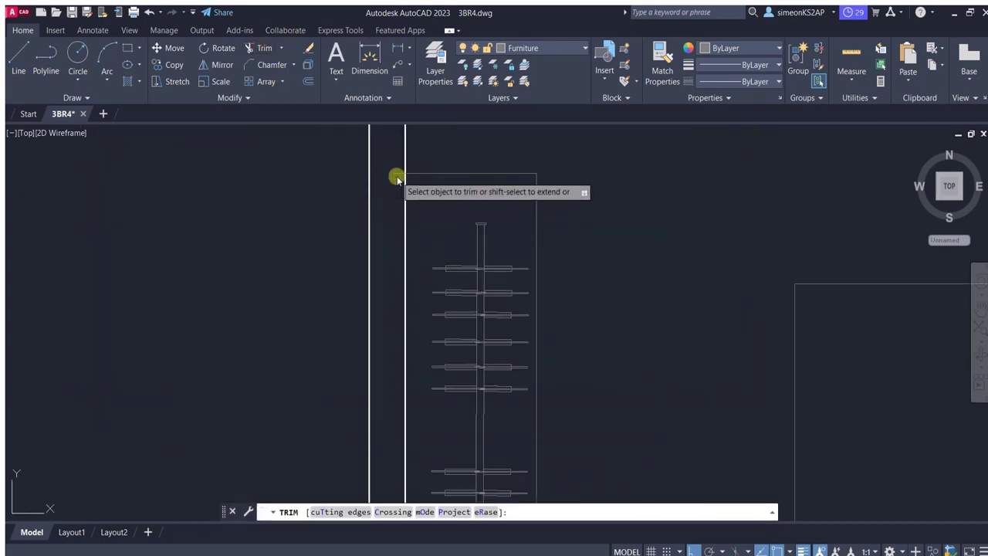
scroll(429, 366, "down", 4)
scroll(441, 254, "up", 3)
scroll(432, 239, "down", 3)
key("Escape")
Step: Offset one wardrobe edge by the default distance toward the inside
scroll(432, 221, "up", 3)
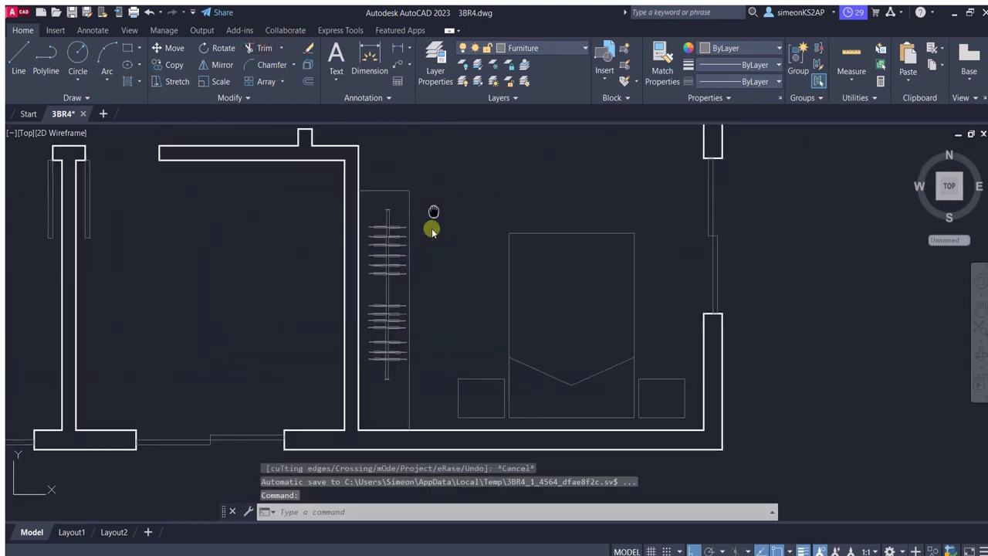
scroll(433, 221, "up", 1)
left_click(308, 81)
key("Return")
left_click(428, 181)
left_click(440, 172)
scroll(444, 205, "down", 3)
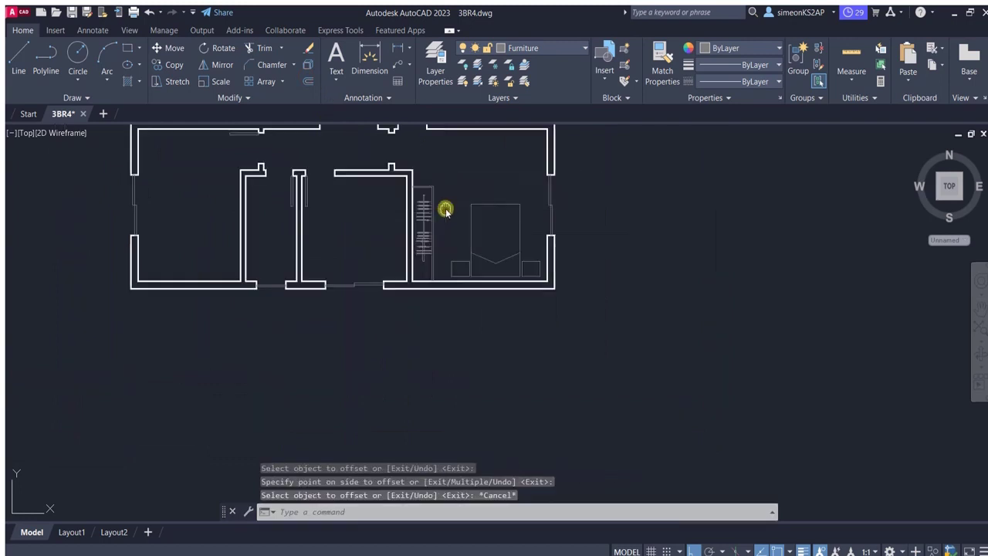
key("Escape")
scroll(437, 266, "down", 1)
scroll(441, 278, "down", 1)
scroll(441, 278, "up", 2)
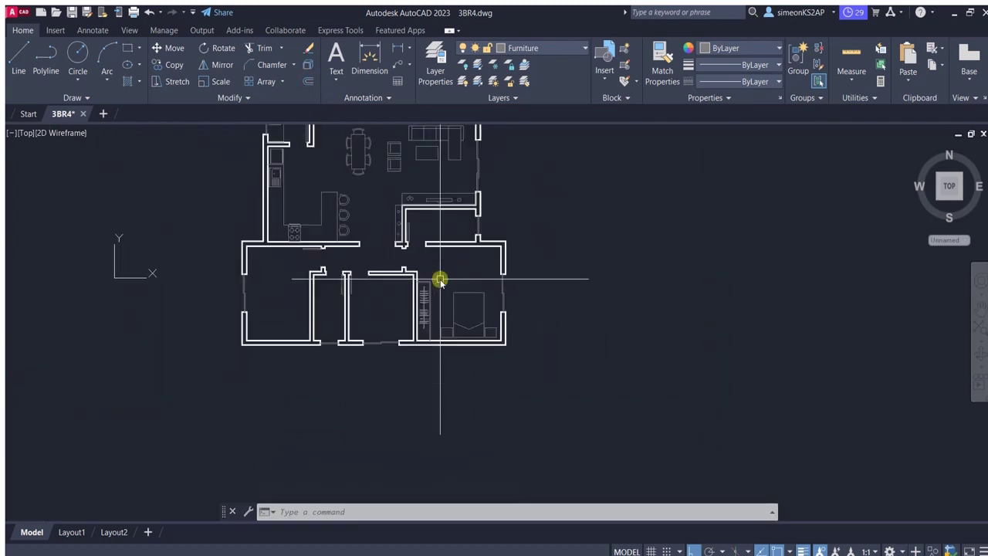
scroll(425, 287, "up", 2)
Step: Draw a 60-unit-deep desk outline along the bedroom's top wall and trim the overlap
left_click(127, 48)
scroll(452, 248, "up", 2)
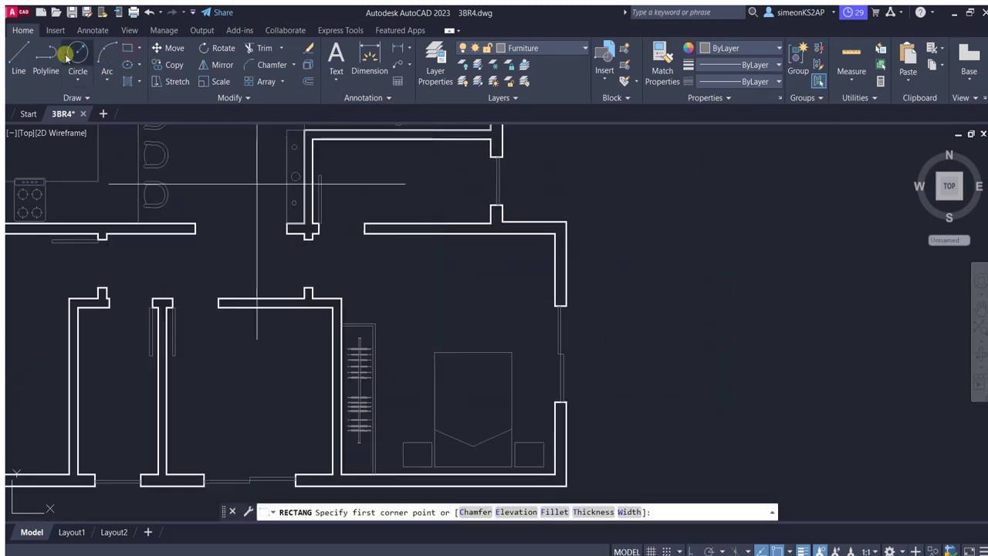
left_click(46, 58)
scroll(371, 244, "up", 1)
left_click(364, 227)
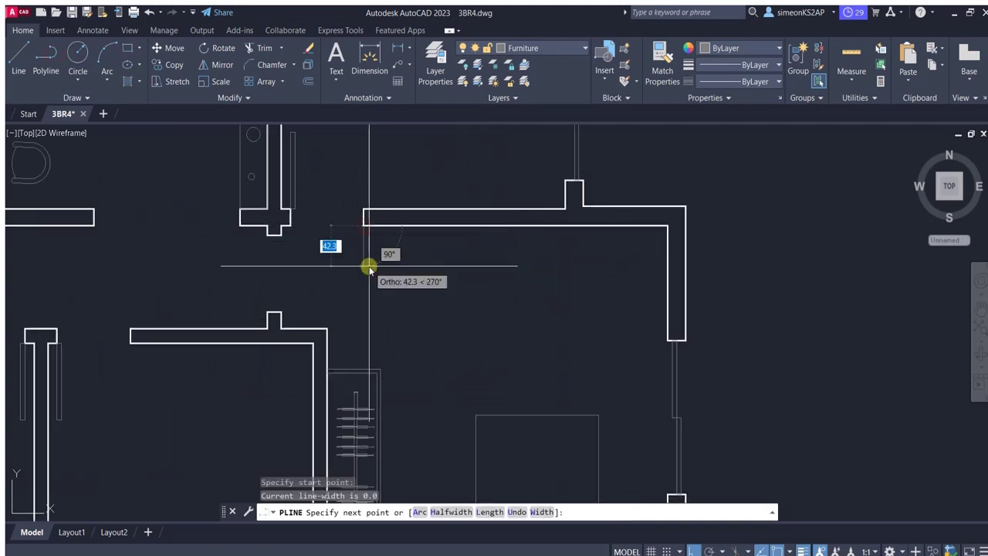
key("Return")
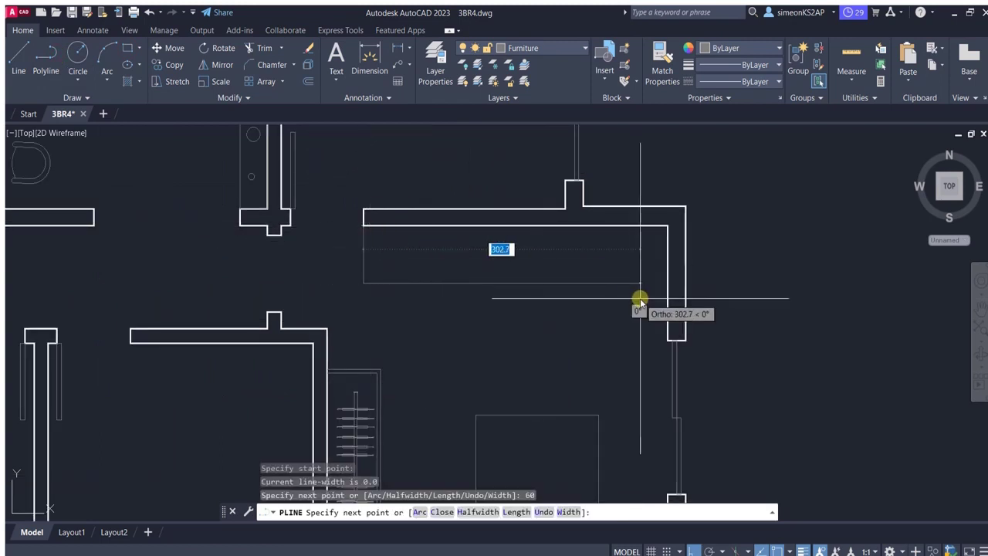
key("Escape")
left_click(266, 48)
scroll(675, 286, "up", 3)
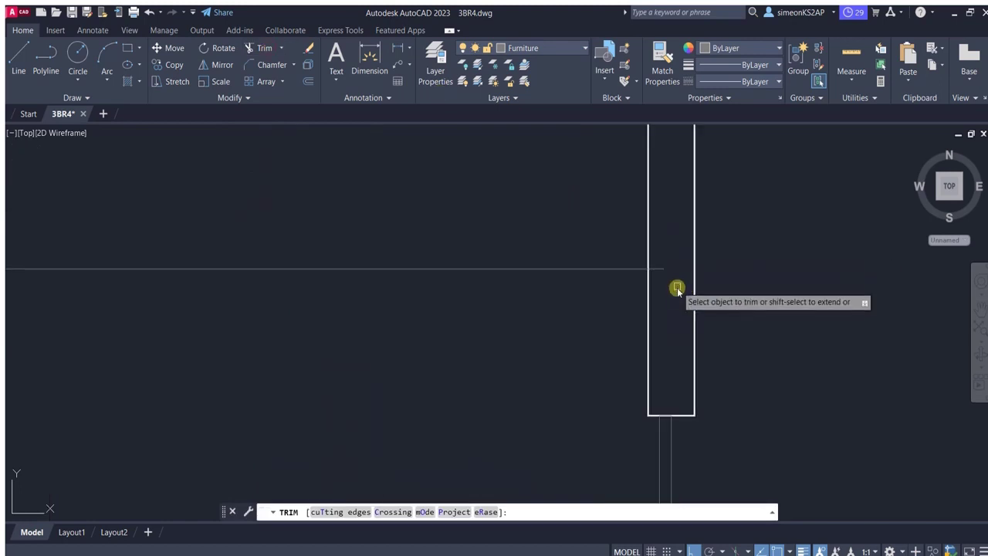
scroll(547, 316, "down", 5)
key("Escape")
Step: Place a circle, a small rectangle and a long thin rectangle on the desk
left_click(77, 51)
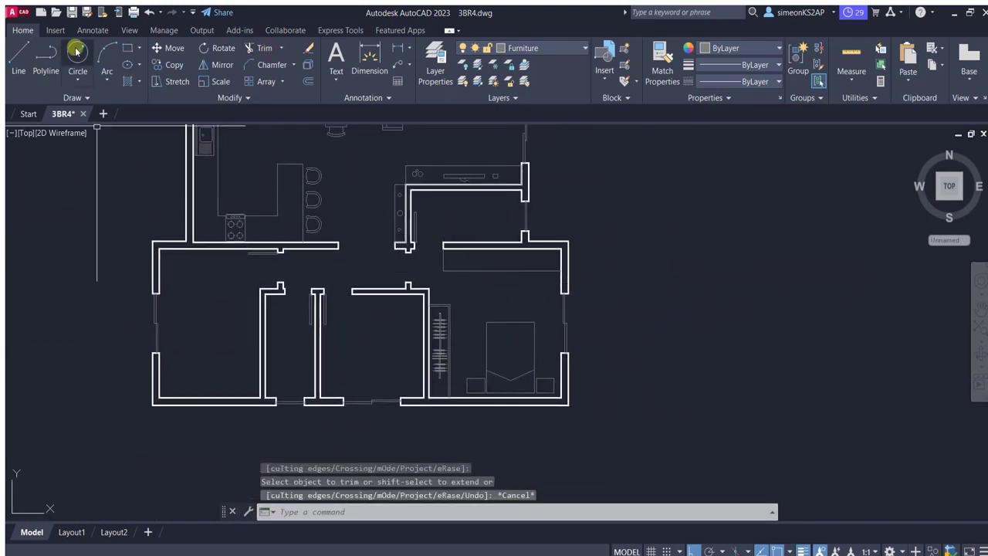
scroll(488, 258, "up", 2)
left_click(488, 257)
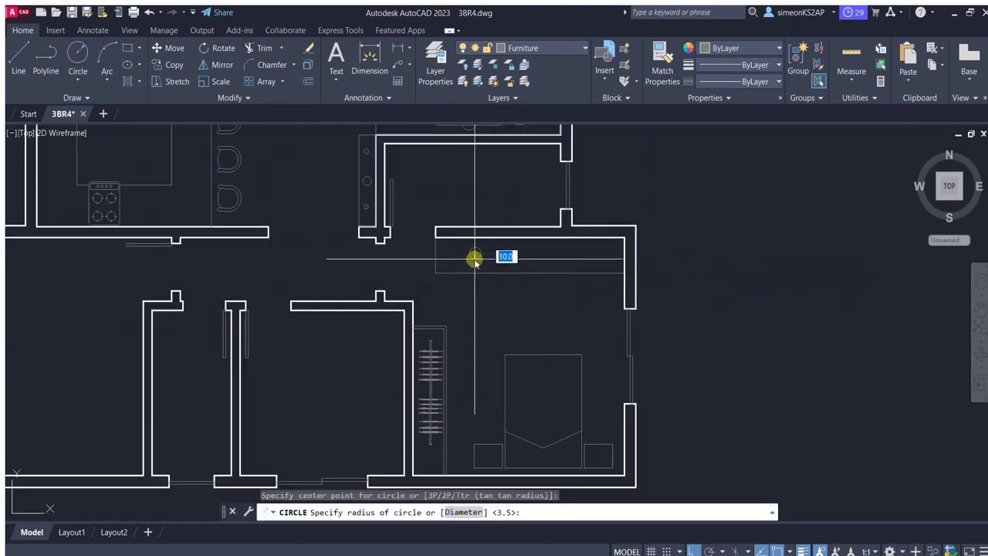
key("Escape")
left_click(127, 47)
scroll(512, 258, "up", 2)
left_click(512, 258)
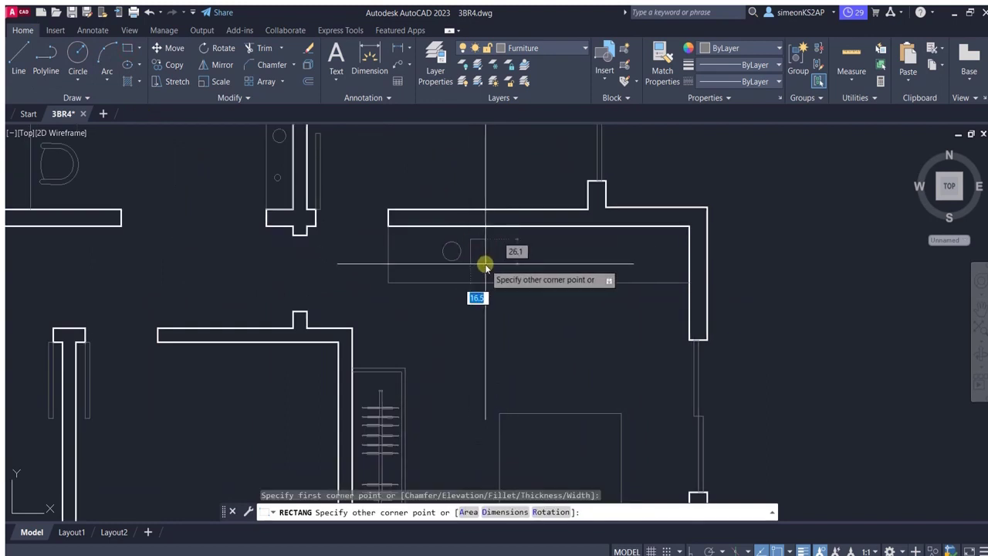
key("Escape")
key("Return")
middle_click_drag(533, 242, 439, 236)
left_click(439, 238)
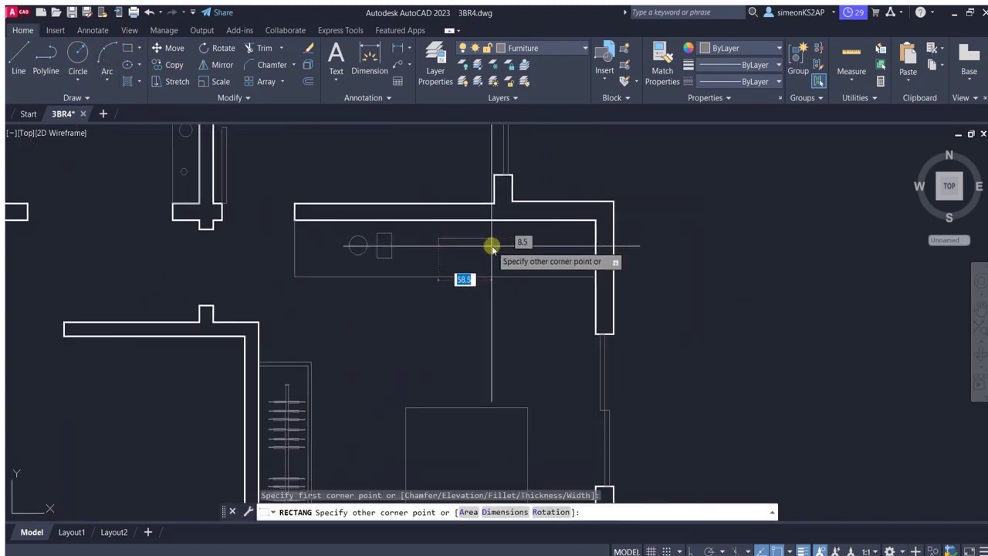
key("Escape")
Step: Copy a kitchen bar stool to just below the desk
scroll(502, 247, "down", 3)
scroll(463, 220, "down", 2)
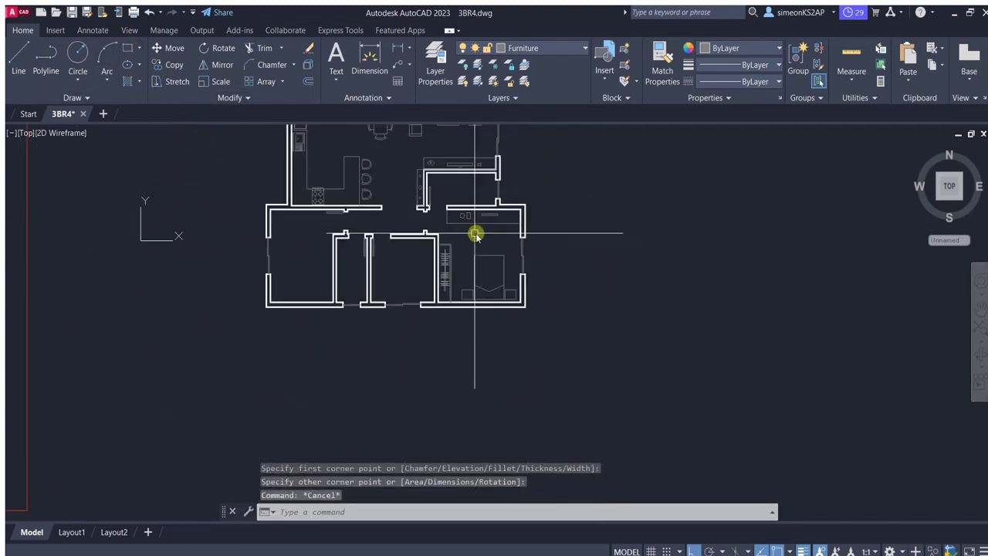
scroll(367, 236, "down", 2)
left_click(363, 232)
left_click(170, 65)
scroll(348, 234, "up", 1)
left_click(348, 234)
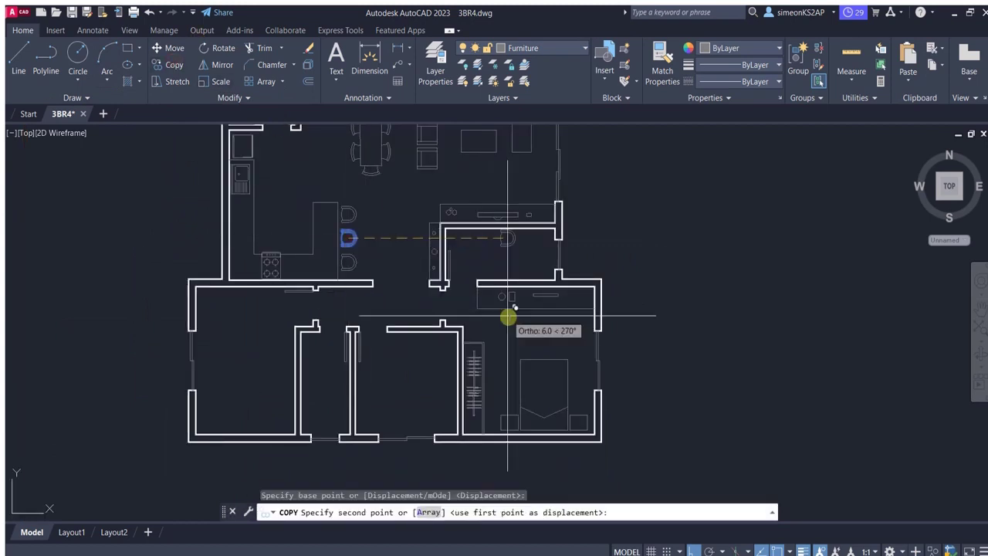
scroll(512, 315, "up", 2)
left_click(523, 298)
key("Return")
Step: Rotate the copied stool 90° to face the desk
left_click(517, 294)
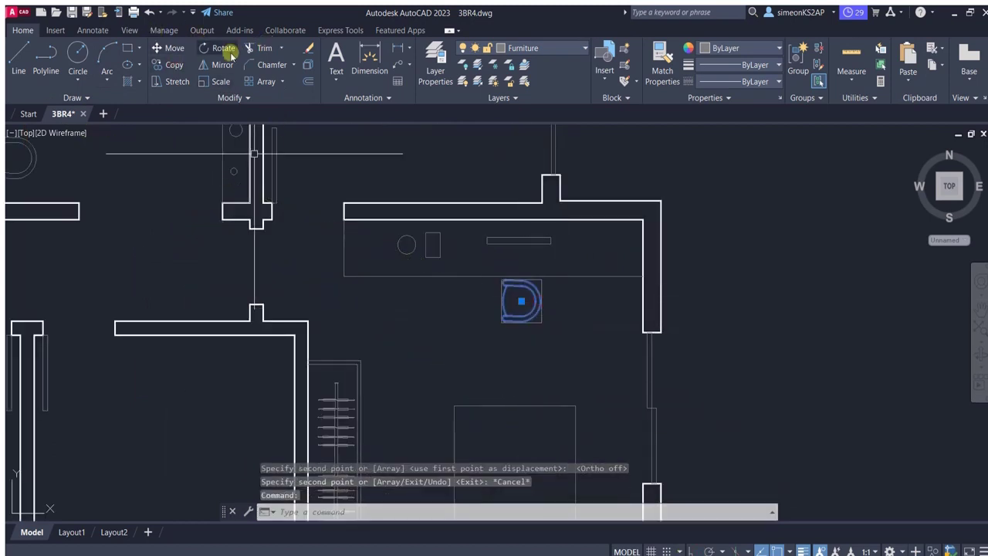
left_click(223, 48)
left_click(488, 307)
key("Return")
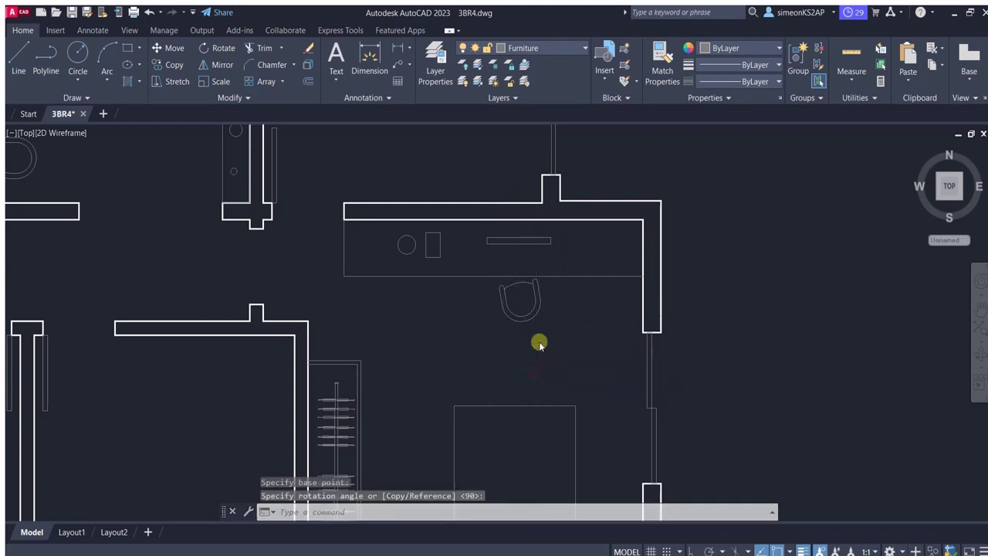
scroll(479, 292, "down", 2)
middle_click_drag(479, 292, 510, 293)
scroll(492, 302, "down", 2)
scroll(474, 309, "up", 1)
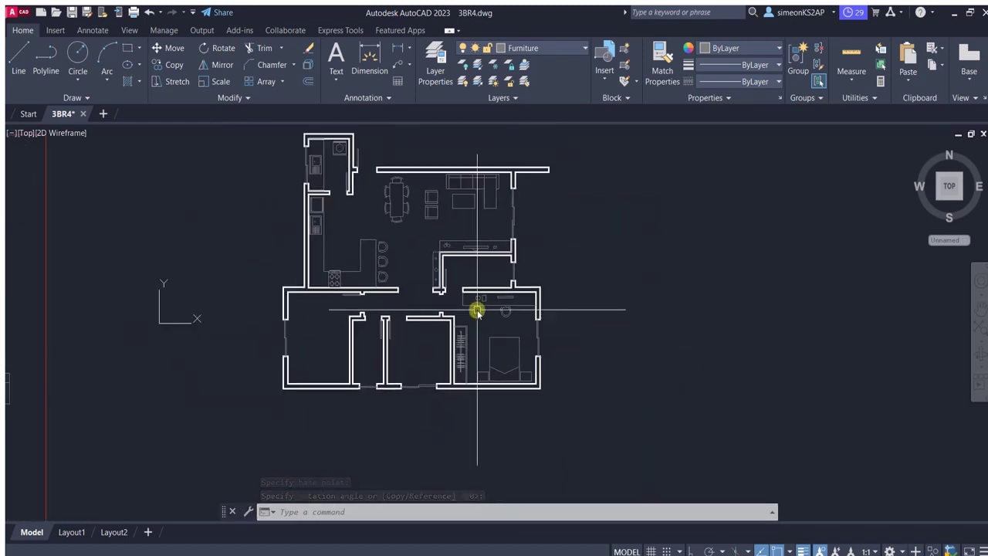
scroll(438, 285, "down", 1)
scroll(420, 305, "down", 2)
Step: Copy the single bed into the left bedroom and turn it upright against the wall
scroll(188, 347, "up", 2)
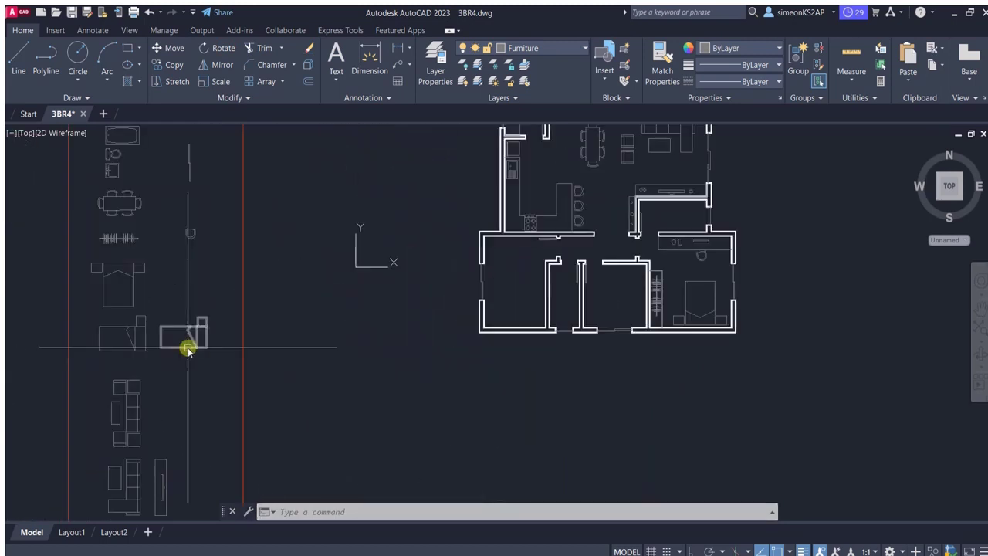
left_click(176, 65)
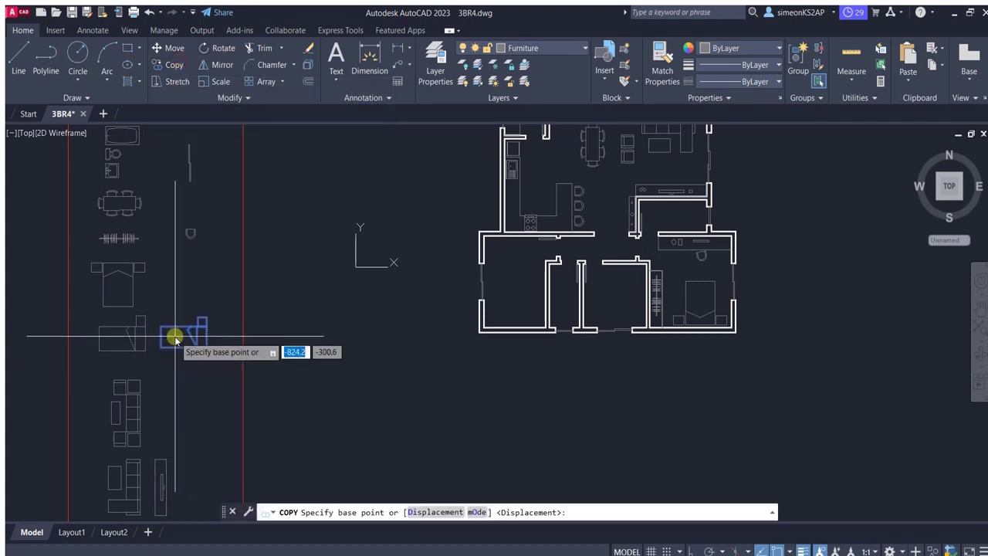
left_click(206, 347)
scroll(489, 305, "up", 3)
left_click(589, 335)
key("Escape")
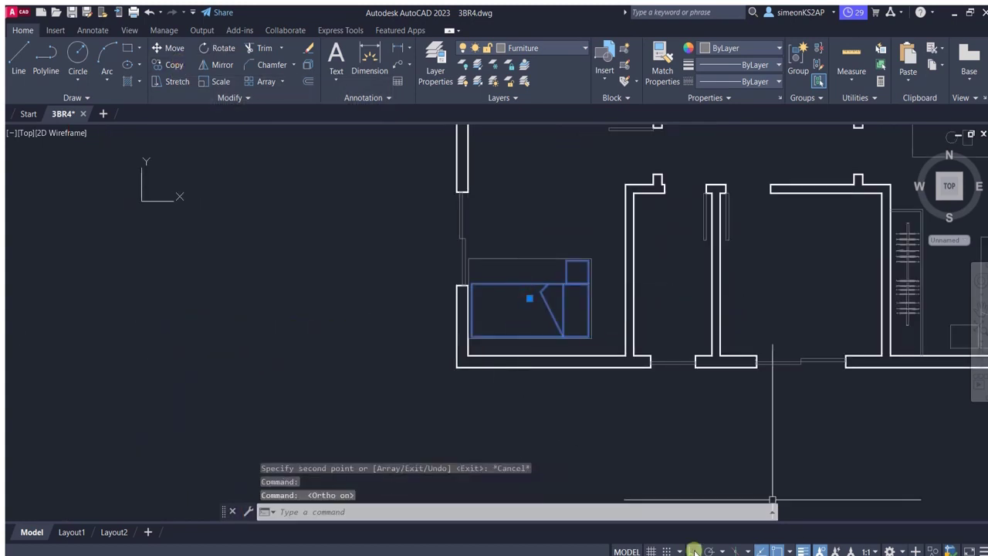
left_click(530, 313)
left_click(223, 48)
left_click(530, 298)
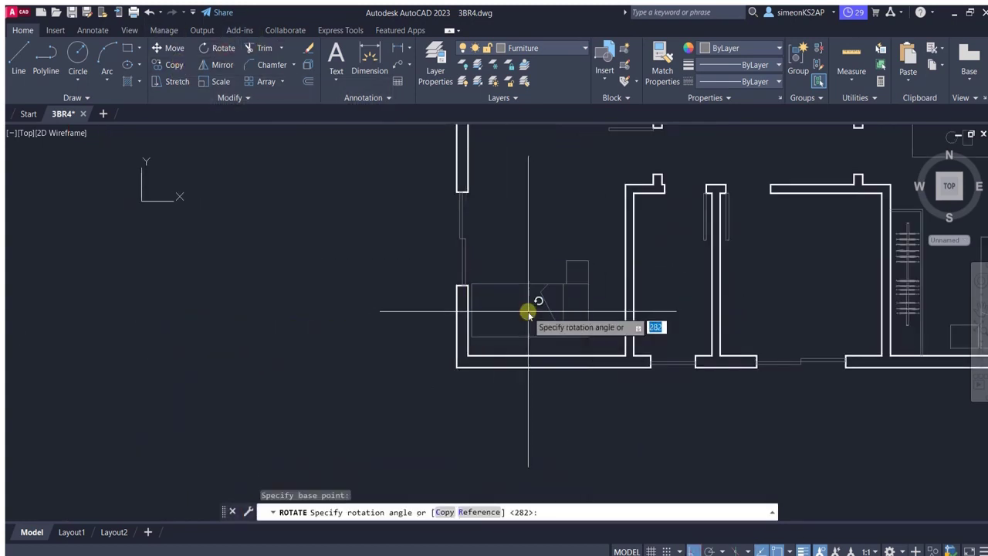
left_click(529, 421)
Step: Move the bed against the left bedroom's bottom wall, then nudge it 4 units twice
middle_click_drag(457, 302, 444, 247)
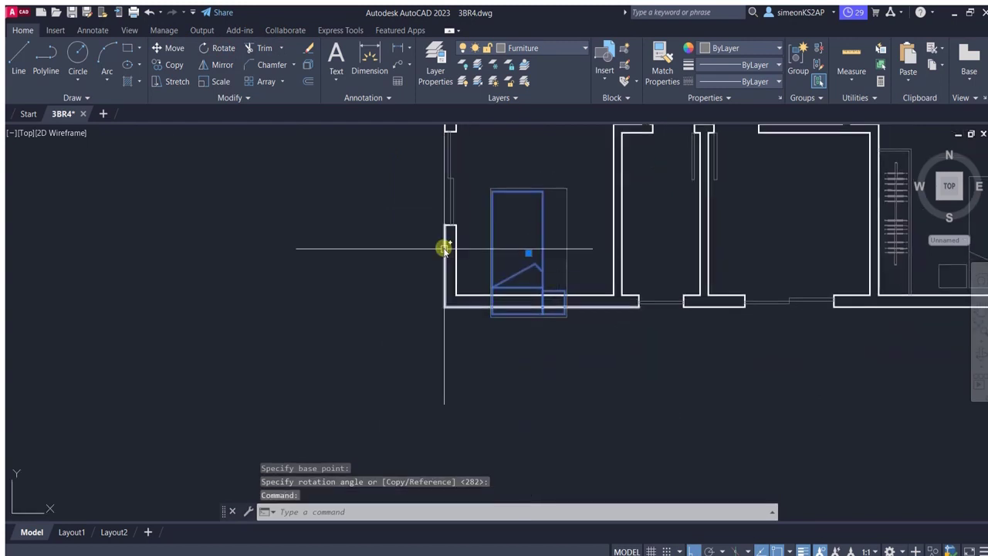
left_click(178, 48)
left_click(494, 311)
scroll(437, 318, "down", 2)
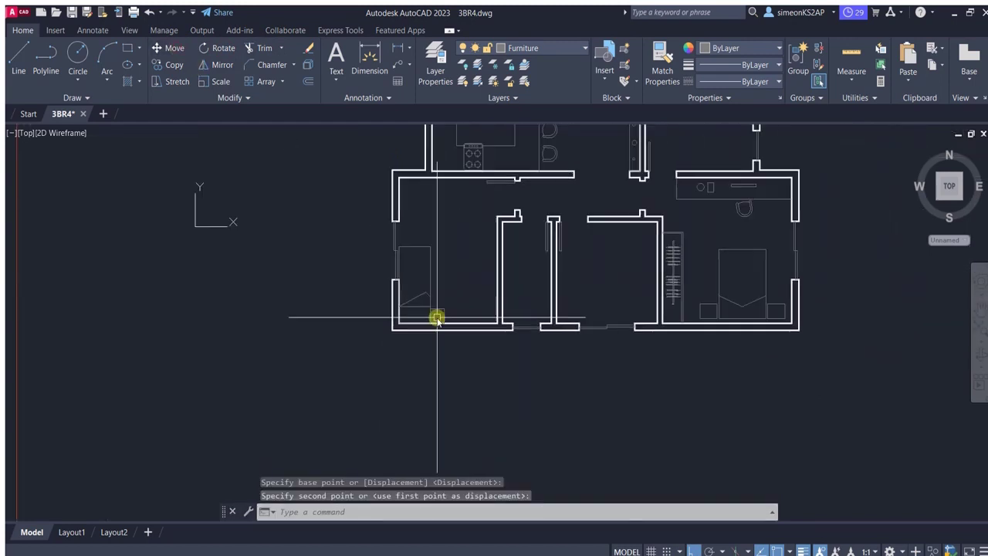
left_click(437, 318)
left_click(170, 51)
left_click(446, 383)
scroll(446, 383, "up", 2)
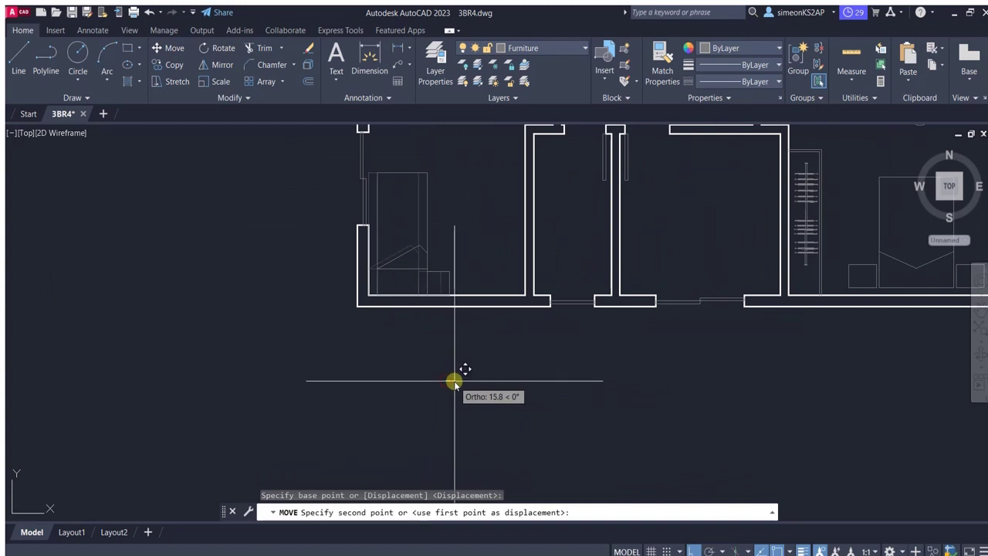
type("4")
key("Return")
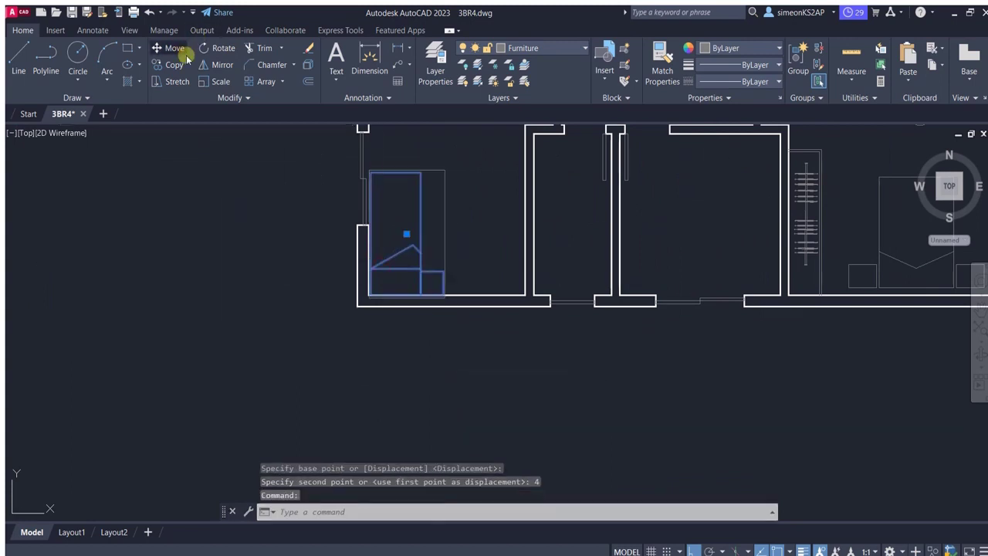
left_click(186, 56)
left_click(479, 390)
type("4")
key("Return")
scroll(476, 382, "down", 2)
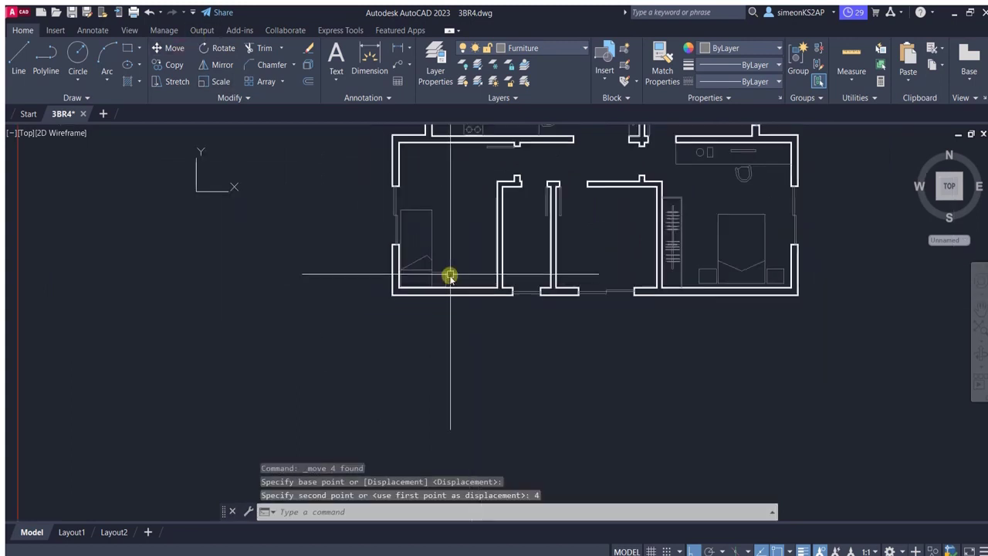
Step: Mirror the bed about its side edge, keeping the original to form two beds
left_click(429, 270)
left_click(223, 65)
left_click(447, 274)
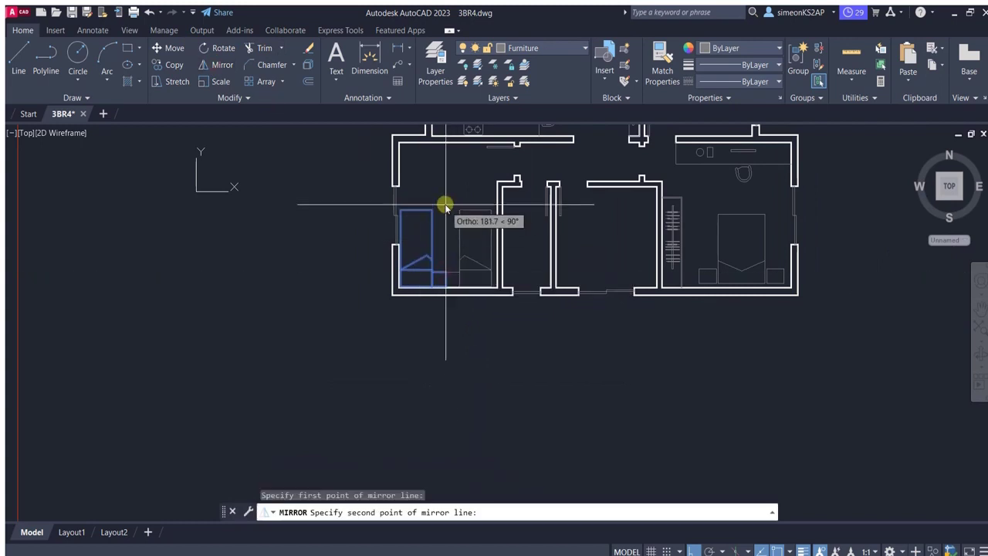
left_click(446, 206)
left_click(475, 251)
scroll(467, 270, "down", 2)
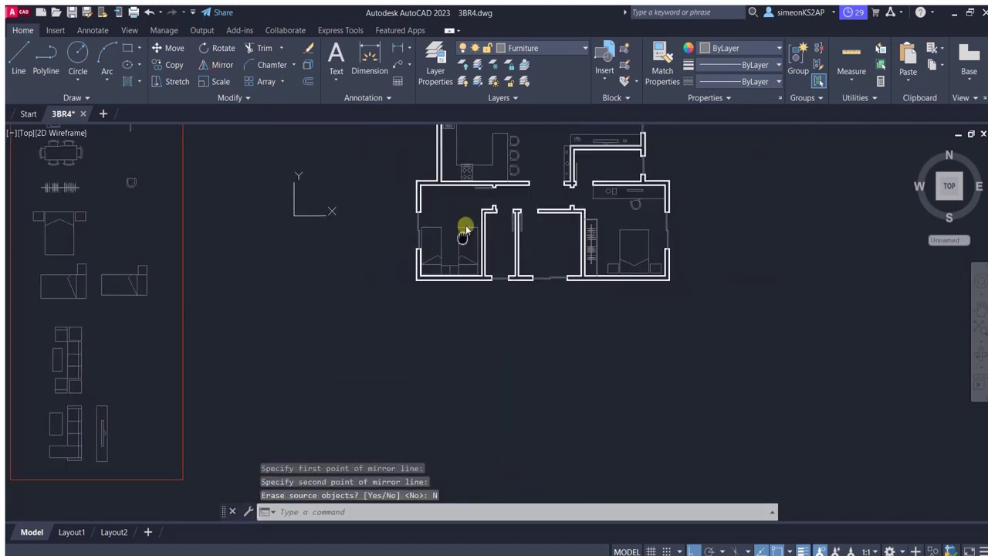
scroll(579, 281, "up", 1)
scroll(577, 278, "up", 3)
scroll(579, 282, "down", 2)
scroll(342, 353, "down", 2)
key("Escape")
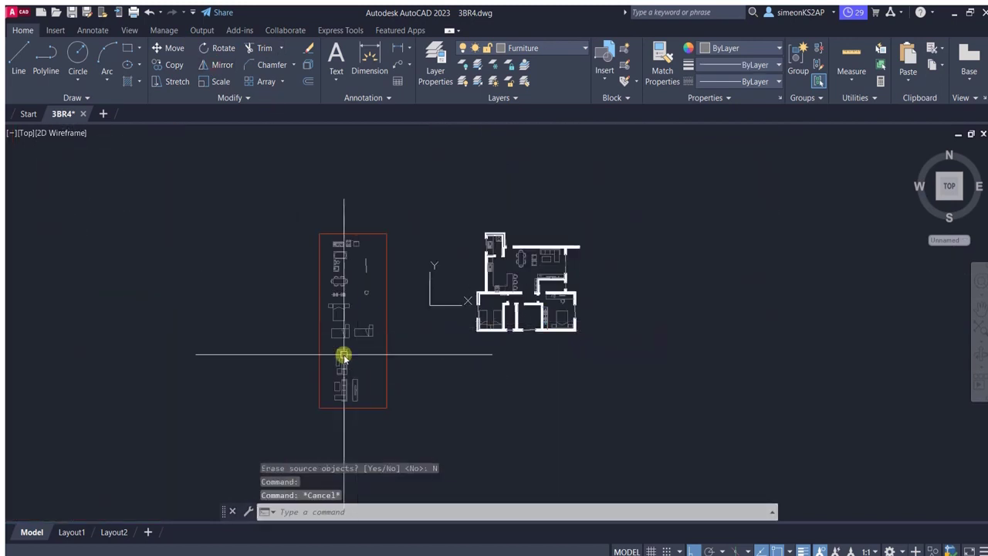
scroll(324, 332, "up", 1)
Step: Move the wardrobe rail block against the lower-left bedroom's top wall
left_click(175, 50)
left_click(379, 293)
scroll(629, 308, "up", 5)
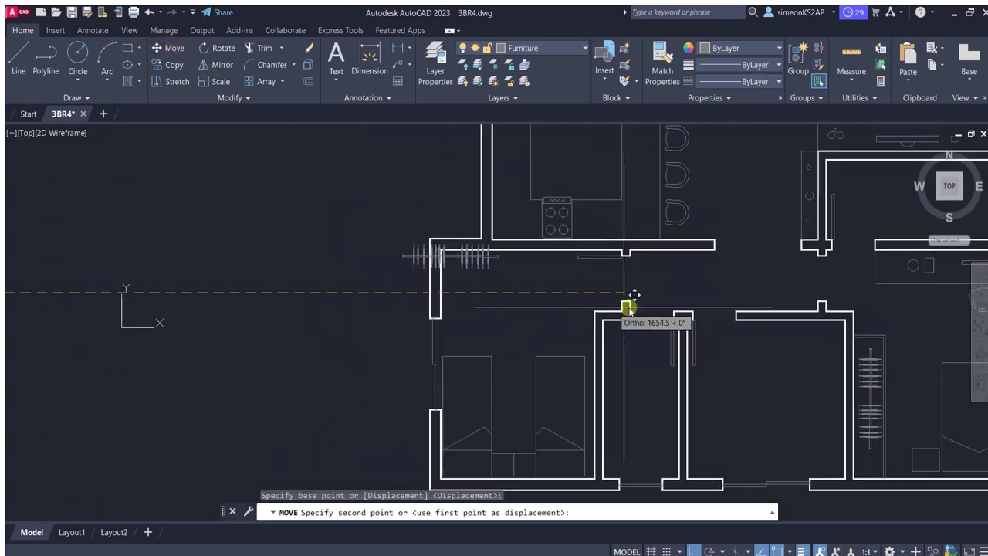
left_click(666, 323)
middle_click_drag(551, 325, 529, 257)
left_click(174, 48)
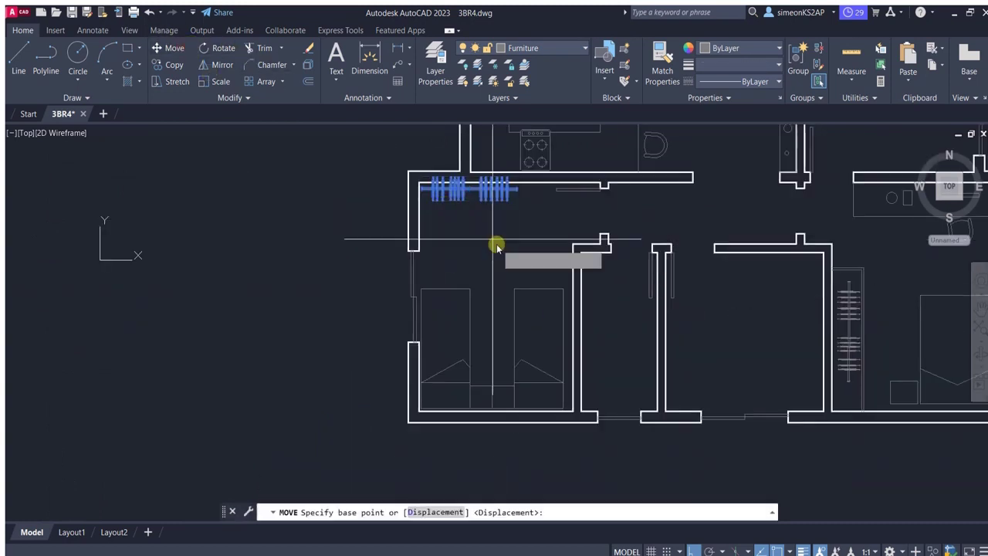
left_click(547, 248)
left_click(547, 251)
middle_click_drag(440, 201, 388, 207)
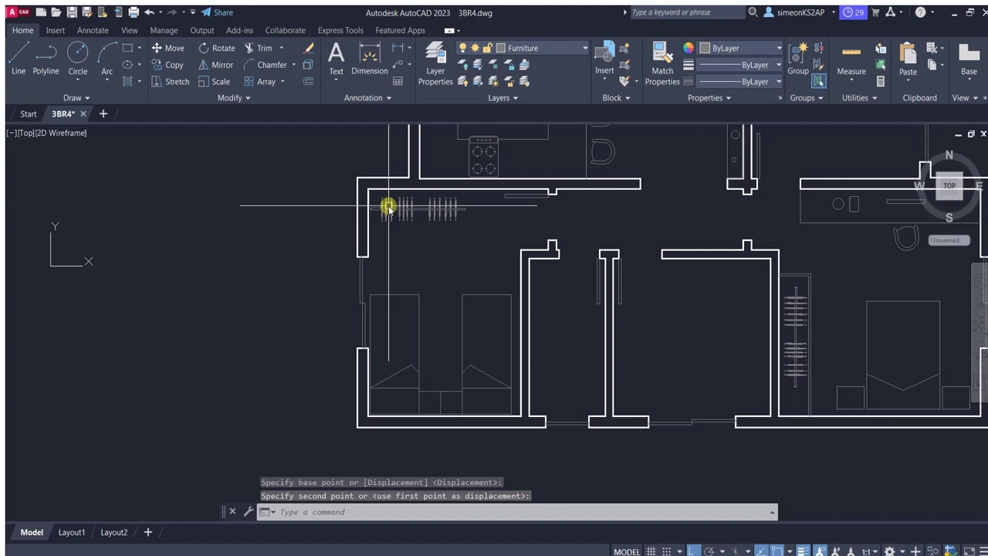
Step: Draw the wardrobe cabinet outline with PLINE: start 60 along, sides 120 and 100
left_click(46, 57)
scroll(364, 193, "up", 5)
scroll(342, 198, "down", 2)
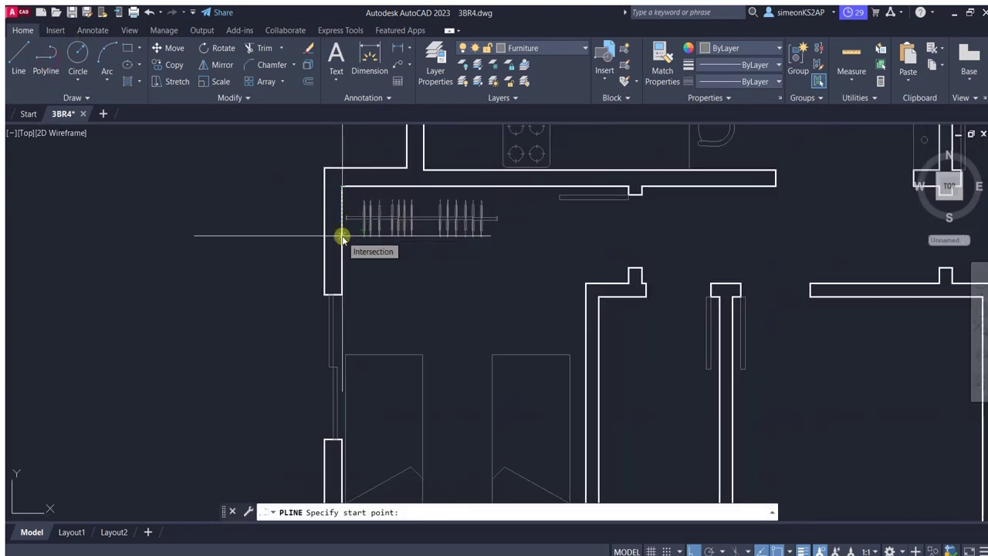
type("60")
key("Return")
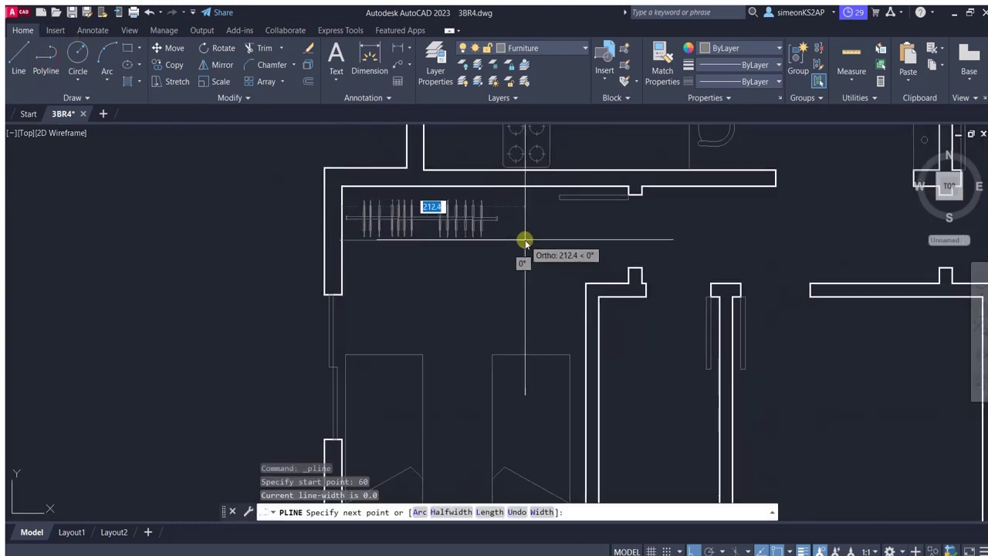
type("120")
key("Return")
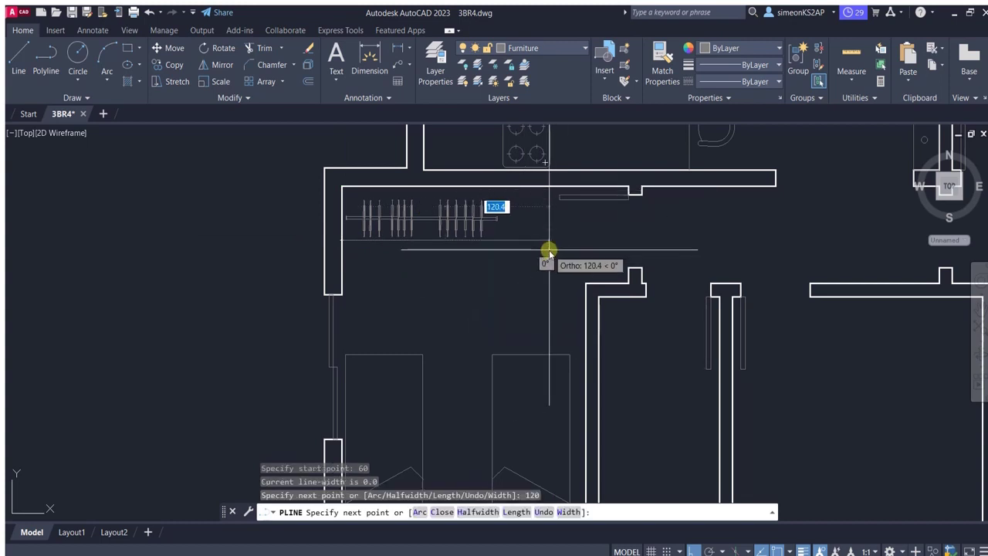
type("100")
key("Return")
scroll(538, 185, "up", 2)
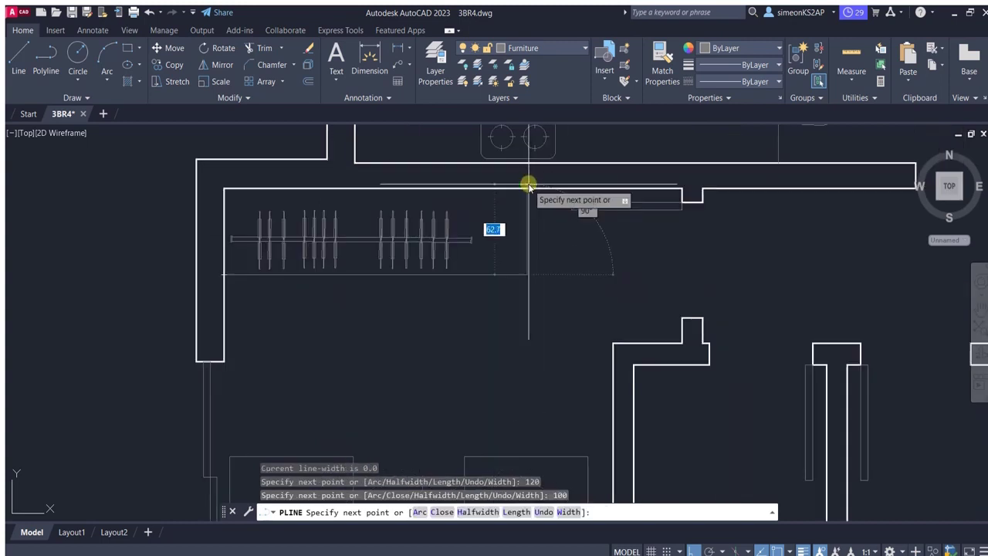
key("Escape")
left_click(264, 47)
key("Escape")
Step: Shift the hanger rail slightly right to sit inside the cabinet outline
left_click(419, 234)
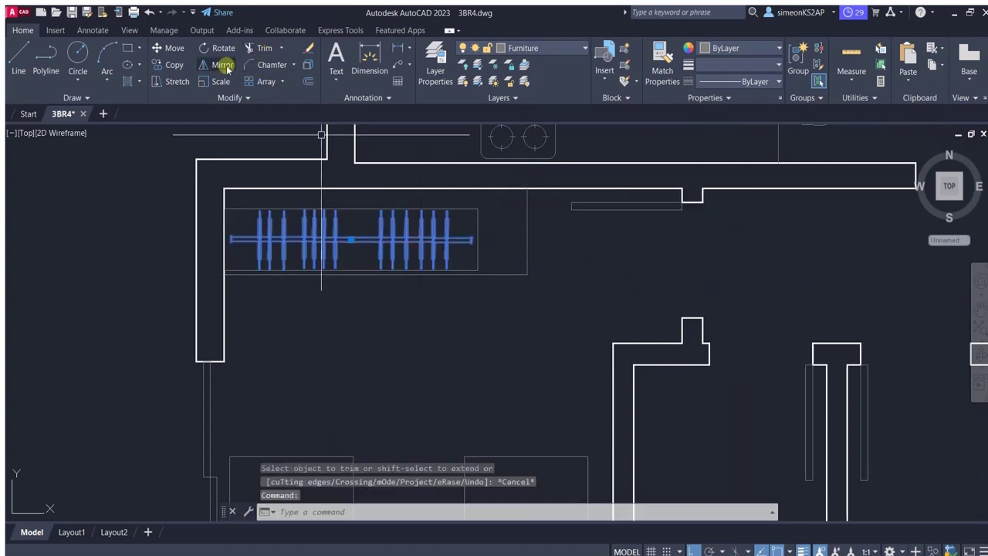
left_click(394, 362)
key("Escape")
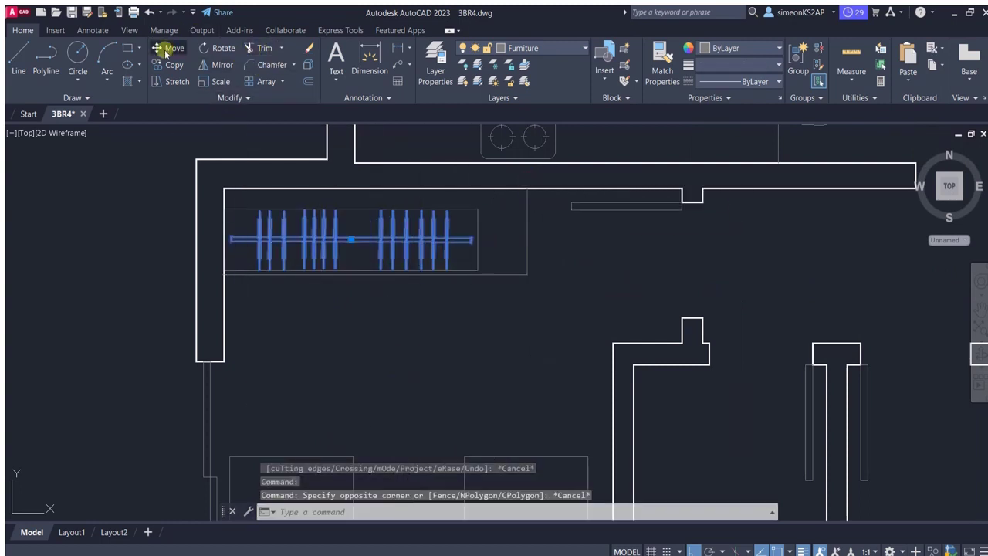
left_click(164, 52)
left_click(369, 337)
left_click(404, 308)
key("Return")
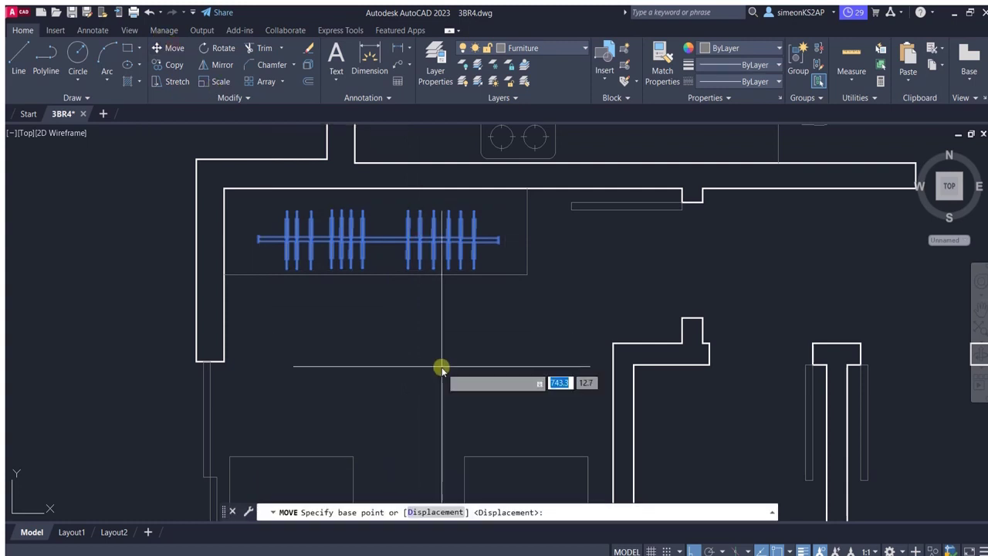
left_click(441, 370)
key("Escape")
scroll(417, 255, "down", 4)
Step: Offset a cabinet line by 4.0 using the O alias
type("o")
key("Return")
key("Return")
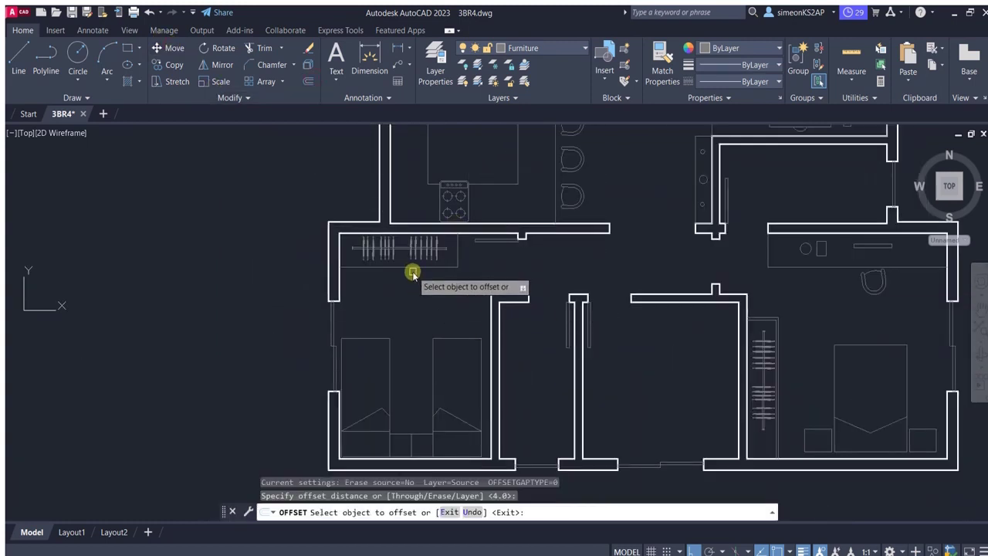
left_click(415, 270)
left_click(457, 309)
key("Escape")
Step: Copy the single bed from the furniture column into the middle room
scroll(450, 254, "down", 3)
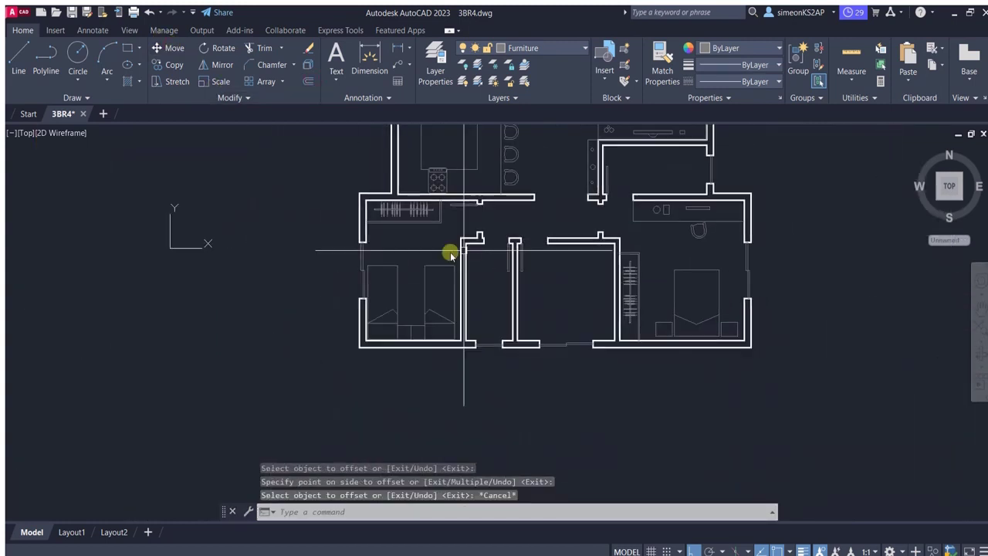
scroll(450, 255, "down", 2)
scroll(448, 304, "down", 1)
scroll(471, 335, "down", 1)
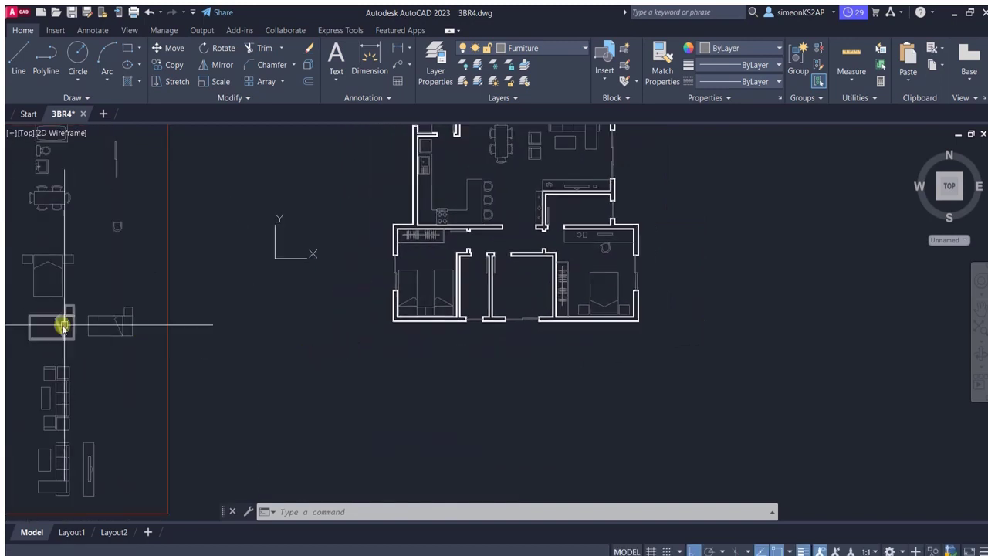
left_click(174, 65)
left_click(44, 331)
left_click(693, 551)
scroll(530, 301, "up", 5)
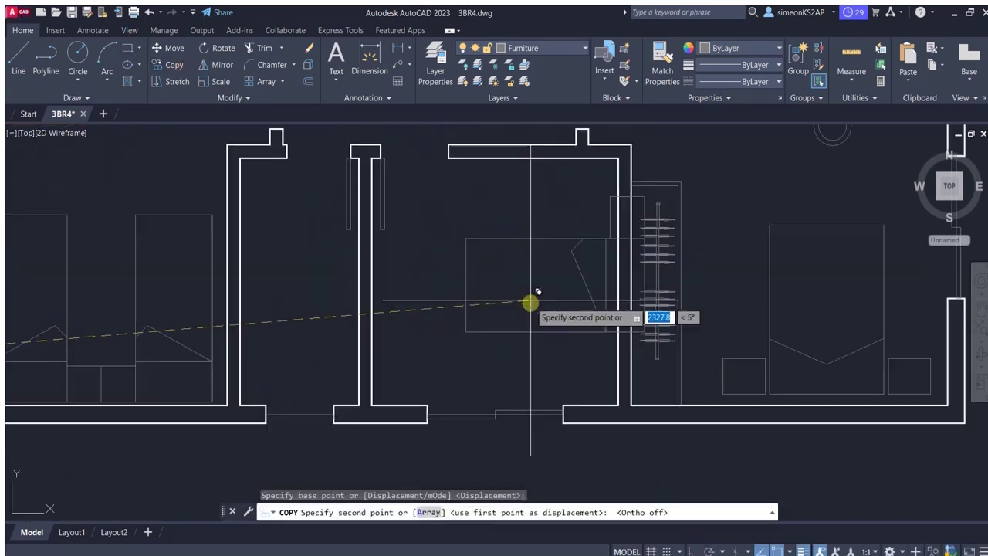
left_click(567, 328)
key("Escape")
Step: Rotate the bed copy 270° about its centre so it stands upright
left_click(567, 328)
left_click(219, 48)
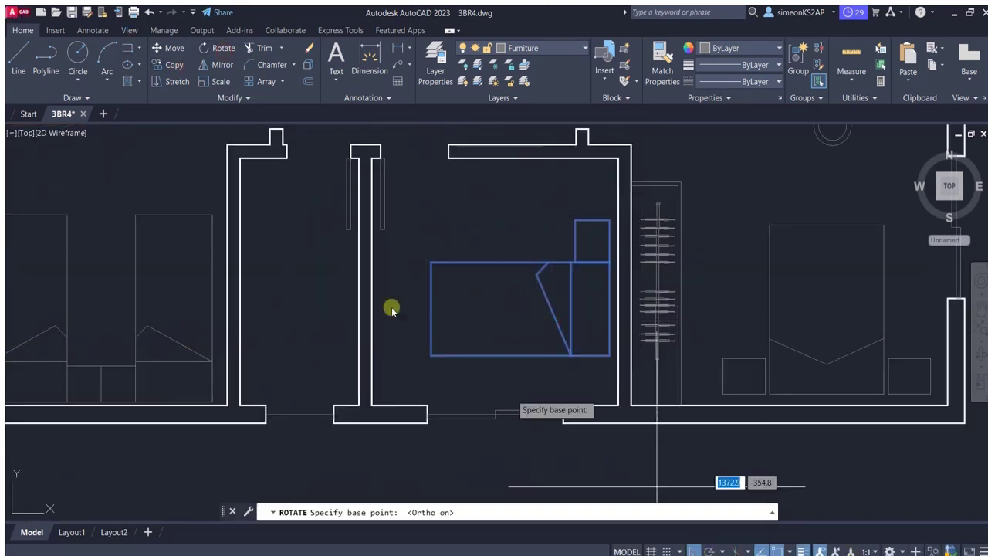
left_click(494, 308)
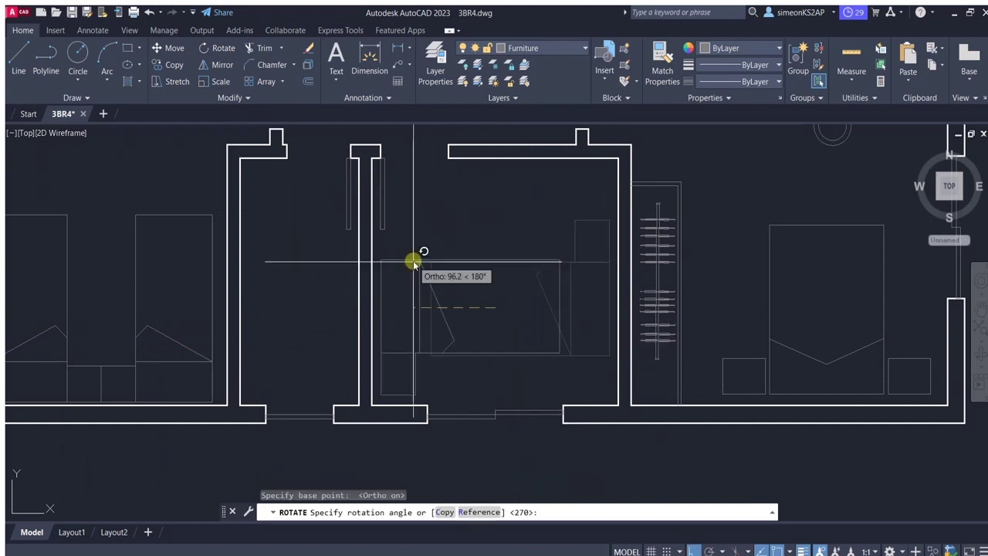
left_click(532, 353)
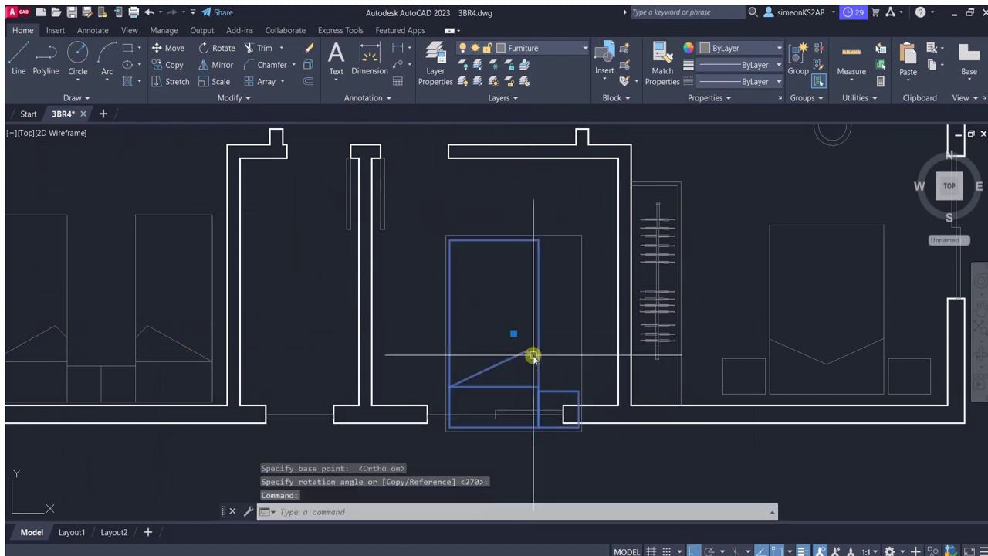
Step: Mirror the bed, erasing the original
middle_click_drag(532, 353, 542, 229)
left_click(220, 65)
middle_click_drag(491, 127, 472, 309)
left_click(486, 217)
left_click(516, 352)
type("y")
key("Return")
Step: Move the bed by its bottom corner against the room's bottom wall
scroll(487, 278, "down", 3)
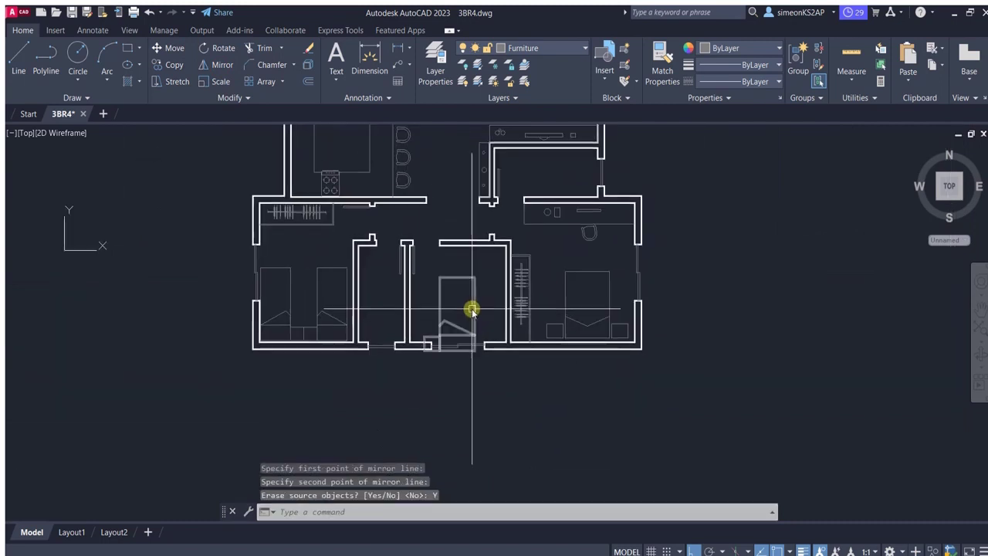
left_click(174, 50)
scroll(474, 353, "up", 4)
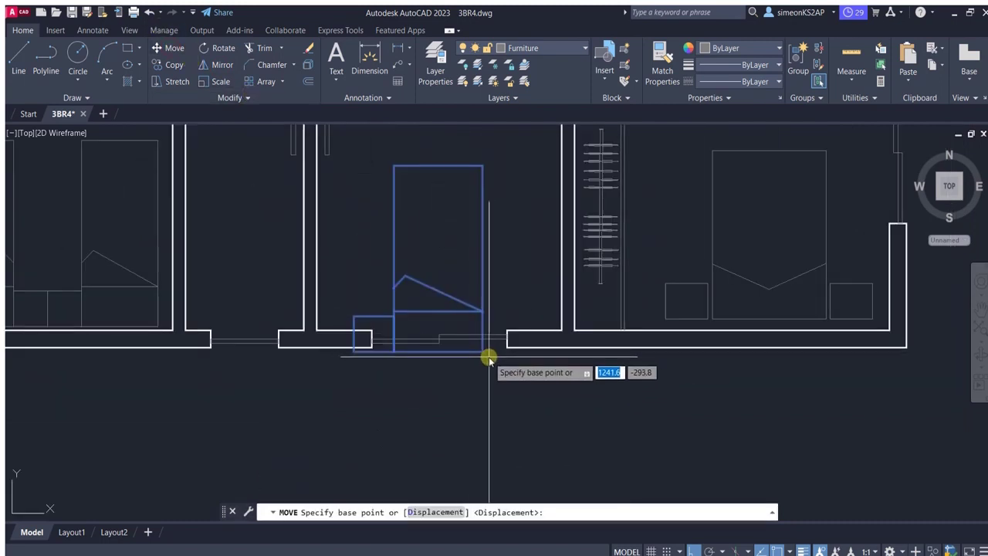
left_click(489, 359)
left_click(563, 326)
scroll(571, 363, "down", 3)
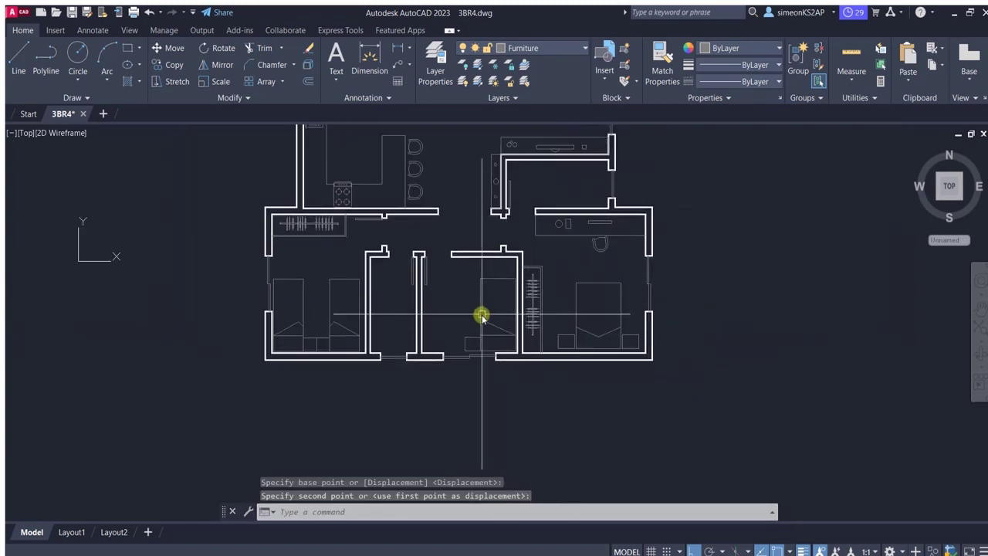
scroll(482, 317, "down", 2)
Step: Copy the wardrobe from the right bedroom into the middle room
middle_click_drag(474, 293, 543, 280)
scroll(543, 280, "up", 5)
left_click(561, 280)
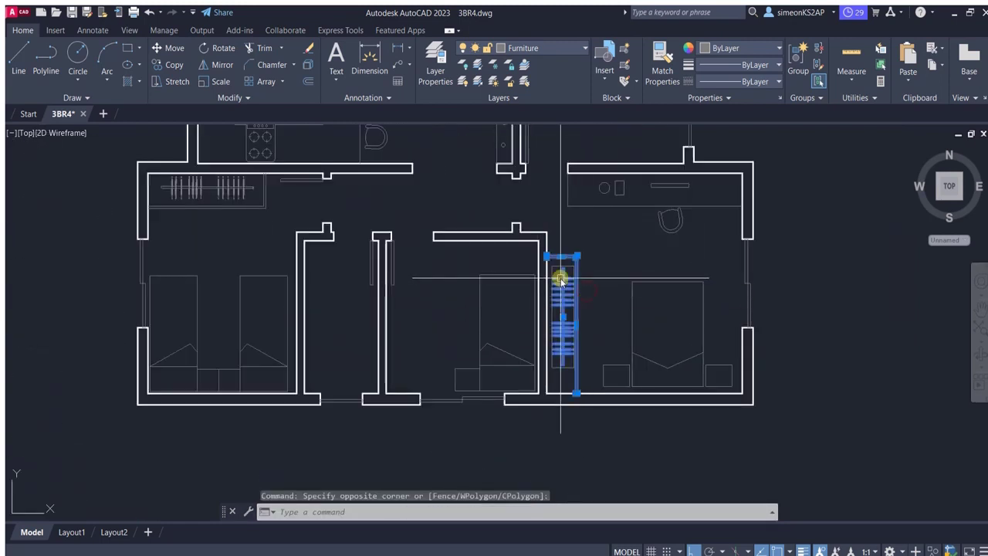
middle_click_drag(240, 192, 247, 166)
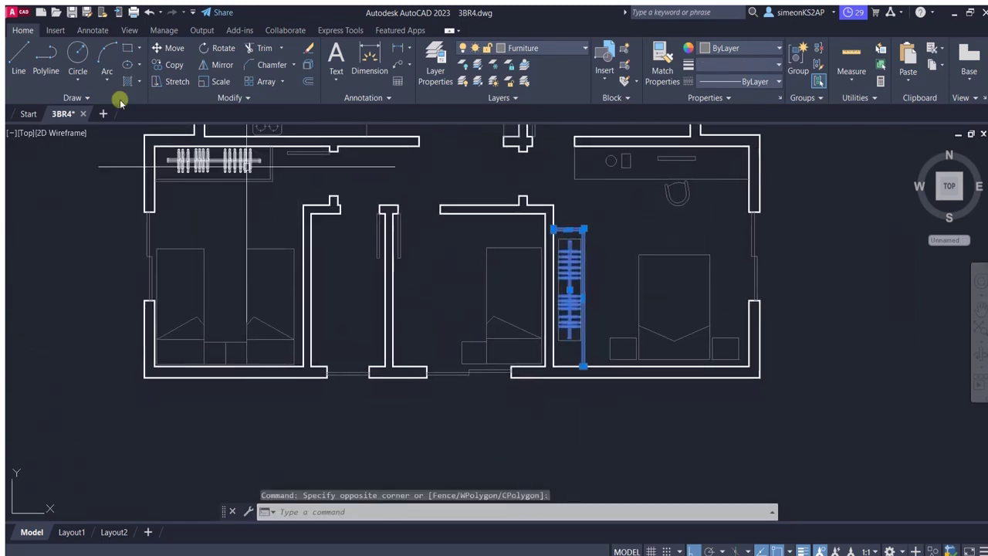
left_click(174, 65)
left_click(557, 361)
left_click(393, 370)
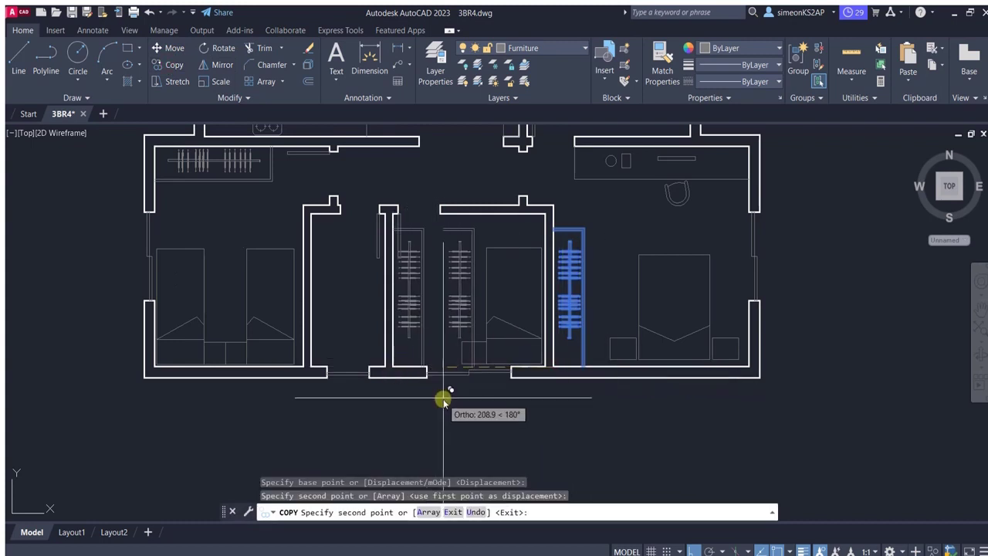
key("Escape")
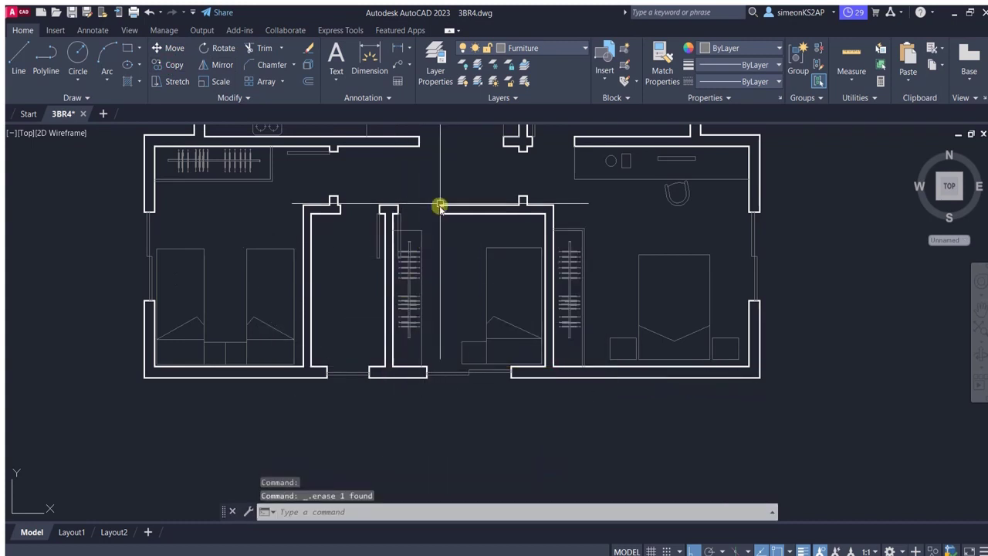
Step: Move the wardrobe copy into place against the middle room's left wall
middle_click_drag(419, 312, 422, 271)
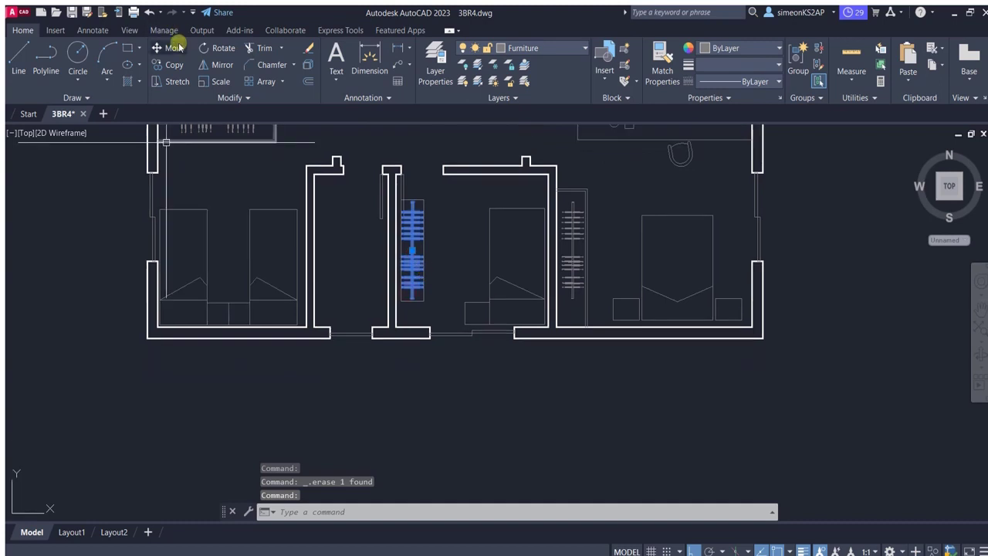
left_click(170, 48)
left_click(472, 391)
left_click(469, 415)
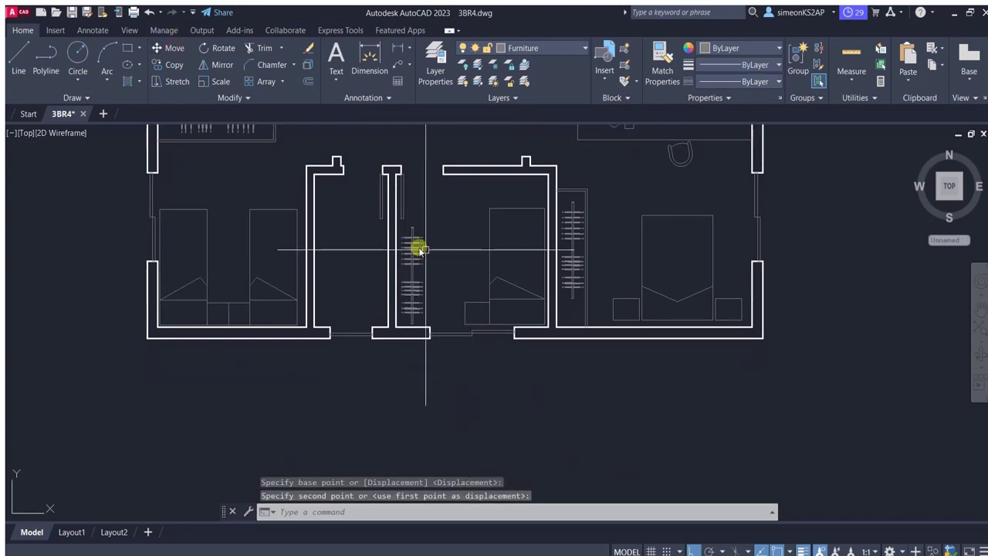
scroll(453, 376, "up", 3)
left_click(408, 221)
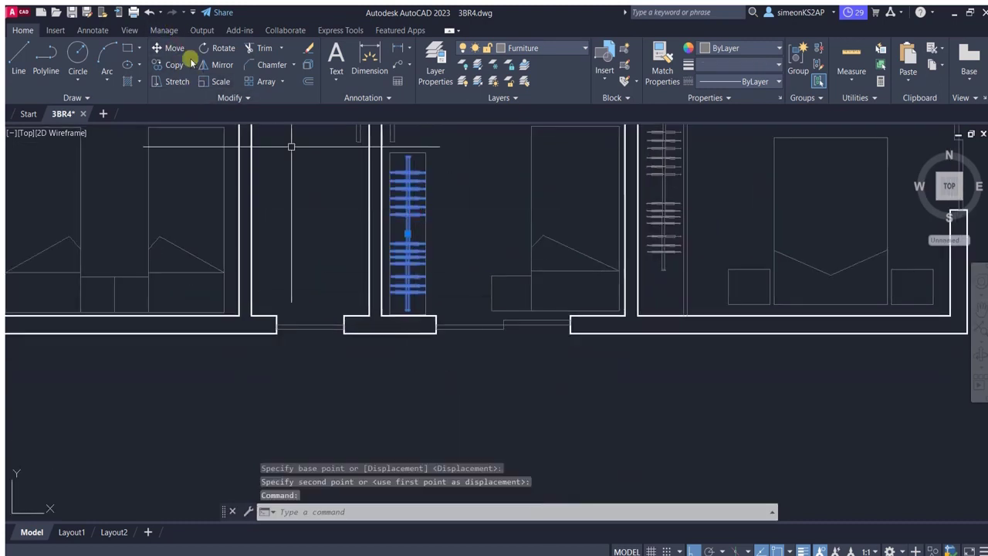
left_click(170, 48)
left_click(407, 313)
left_click(406, 286)
left_click(170, 48)
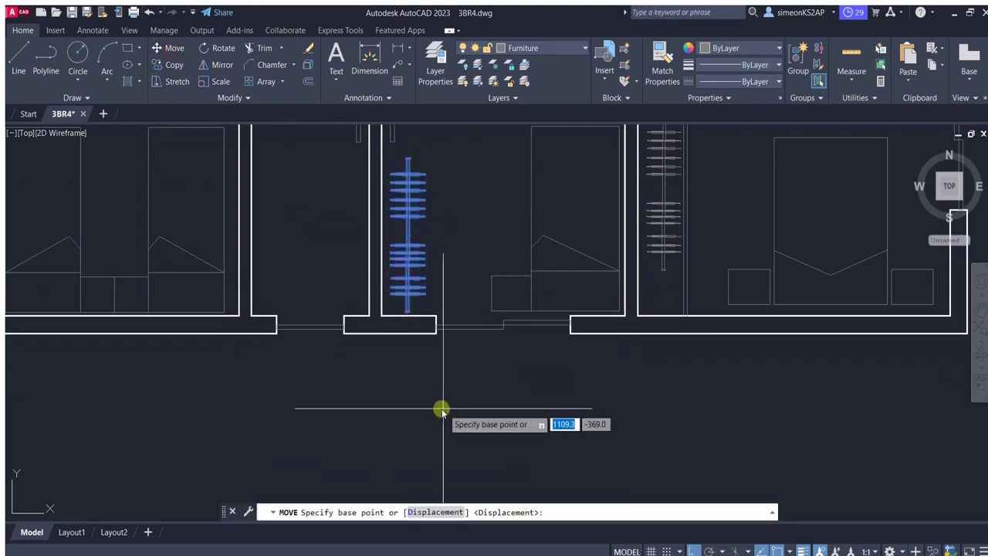
left_click(491, 409)
left_click(483, 410)
Step: Draw a polyline beside the wardrobe with a 60-unit segment
middle_click_drag(349, 316, 334, 354)
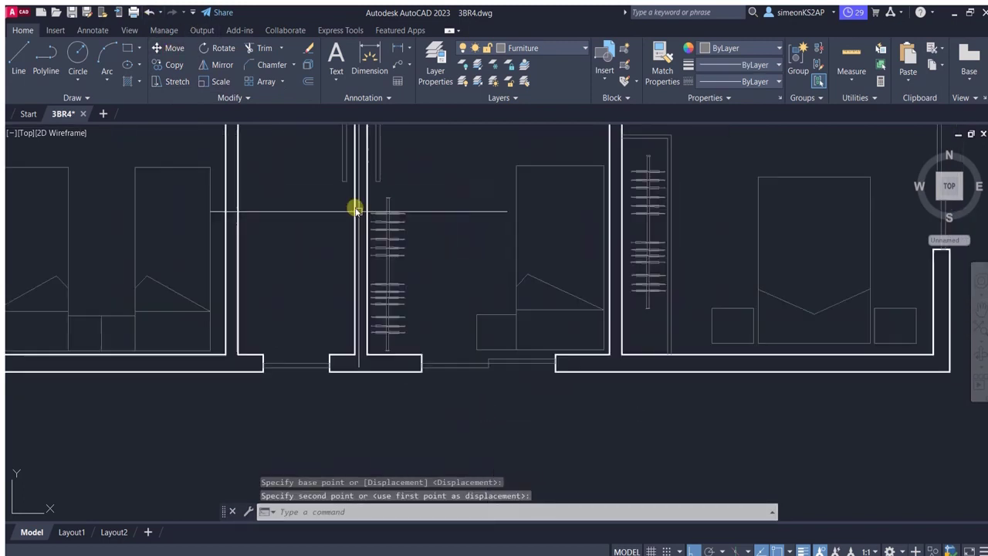
left_click(44, 56)
scroll(369, 194, "up", 2)
left_click(356, 183)
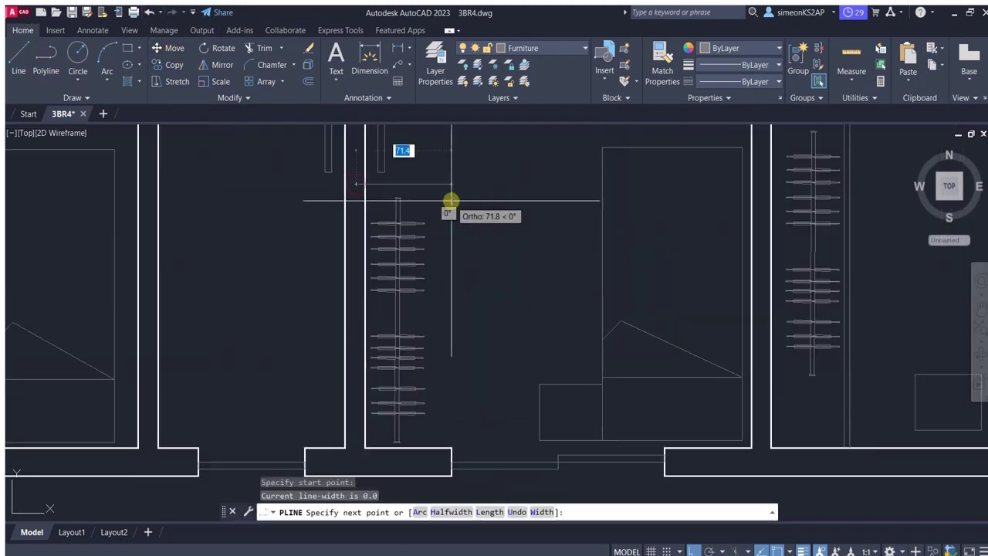
type("70")
key("Return")
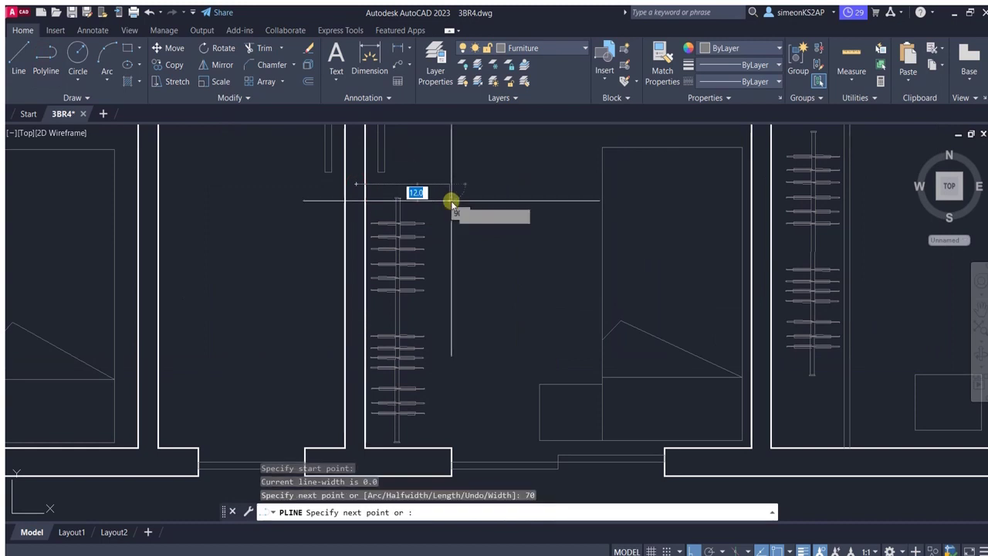
key("ctrl+z")
type("60")
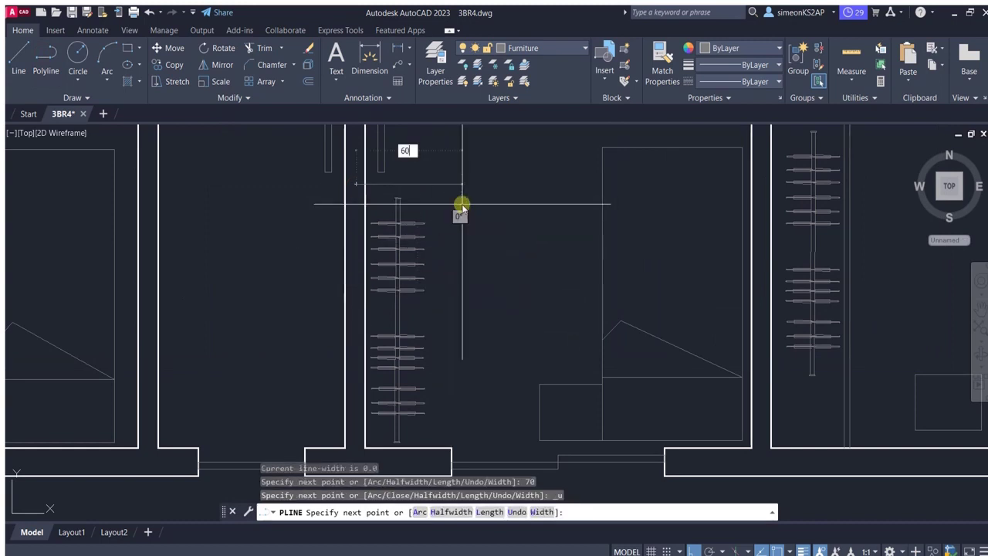
key("Return")
scroll(450, 273, "down", 3)
scroll(450, 301, "up", 2)
key("Escape")
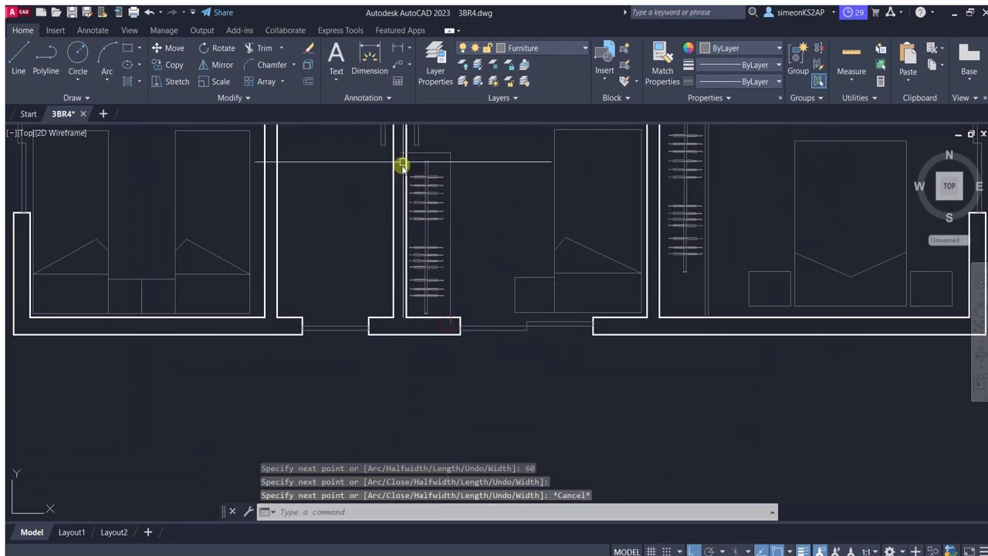
Step: Begin trimming lines, then cancel the trim
scroll(401, 166, "up", 2)
left_click(257, 48)
scroll(450, 231, "down", 2)
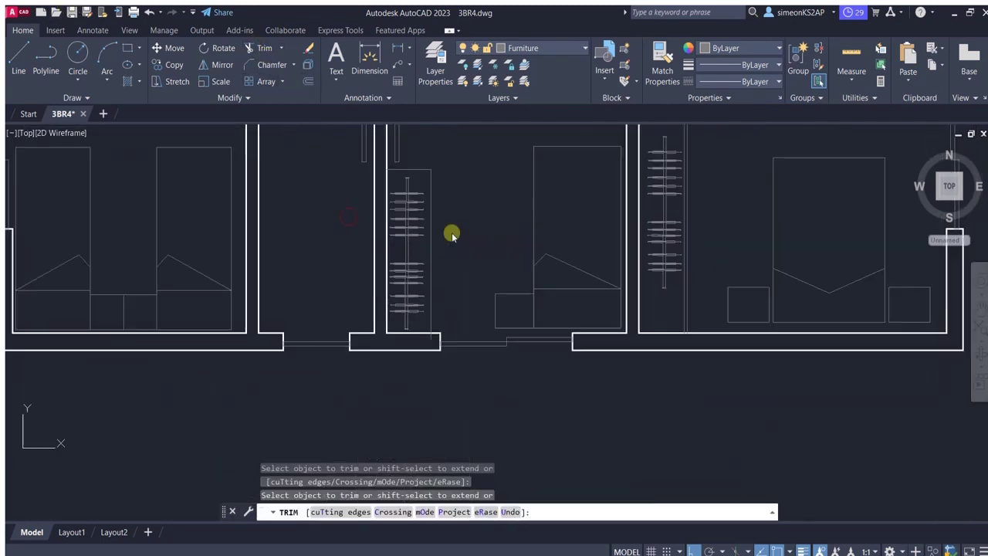
scroll(386, 324, "up", 2)
scroll(462, 292, "down", 1)
middle_click_drag(461, 292, 437, 343)
key("Escape")
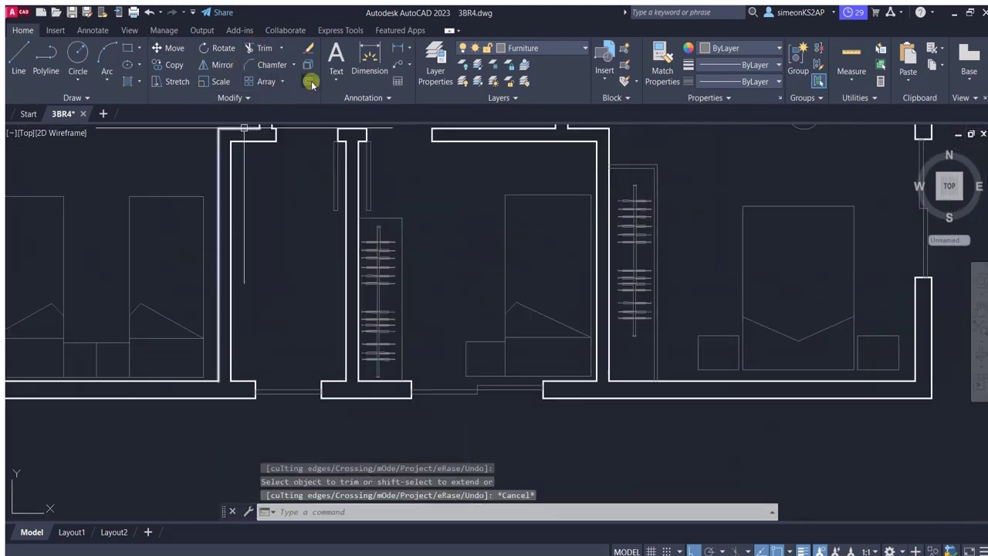
Step: Offset a wall line beside the wardrobe at the default distance
left_click(311, 83)
key("Return")
left_click(396, 242)
left_click(426, 242)
scroll(439, 224, "down", 3)
key("Escape")
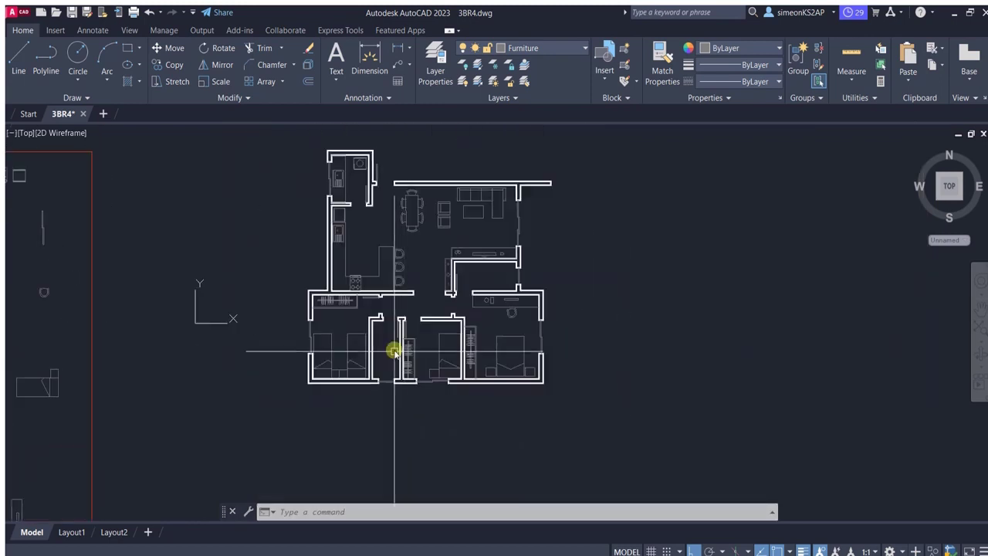
Step: Copy the toilet and sink sample blocks into the small bathroom with CO
middle_click_drag(393, 346, 495, 334)
scroll(67, 224, "up", 2)
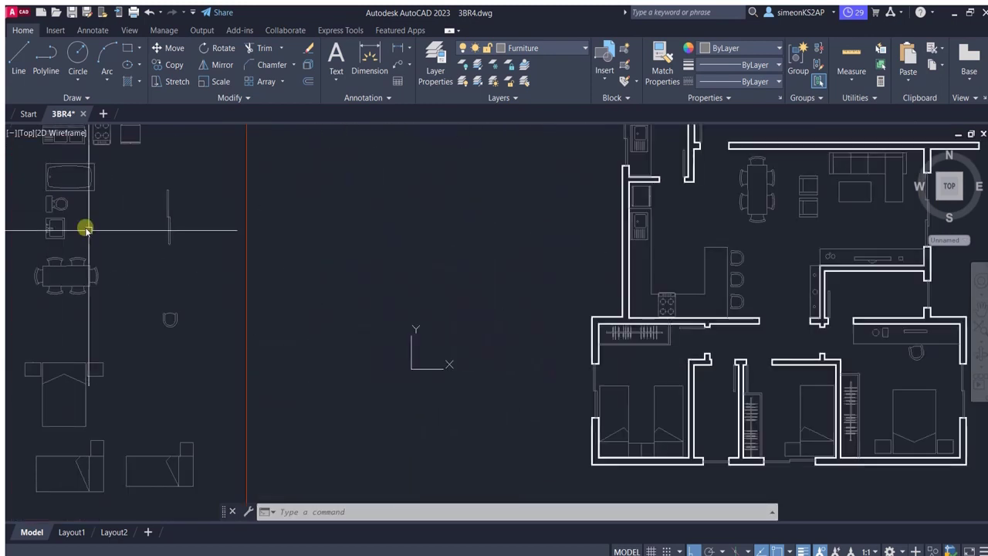
left_click(47, 198)
type("co")
key("Return")
left_click(44, 221)
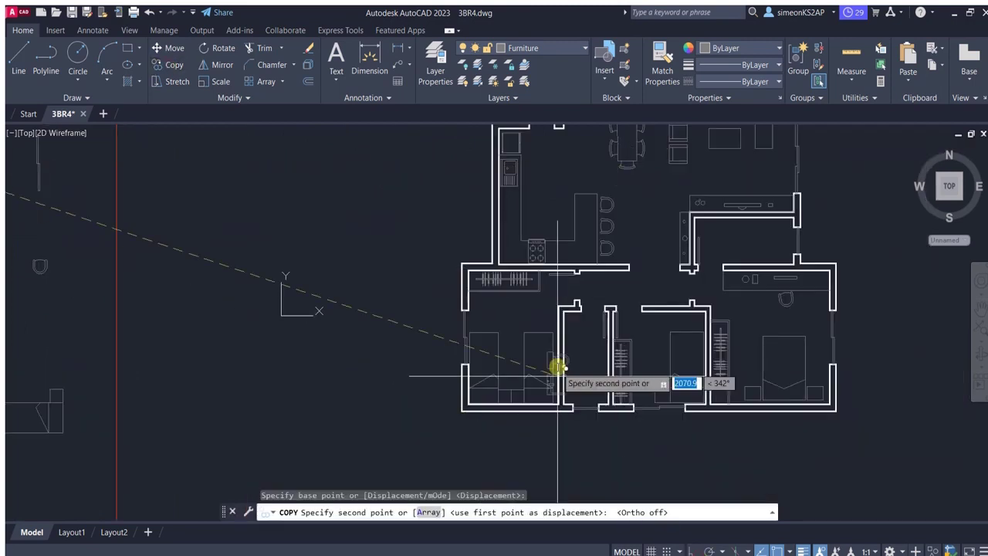
scroll(486, 386, "up", 1)
scroll(481, 353, "up", 3)
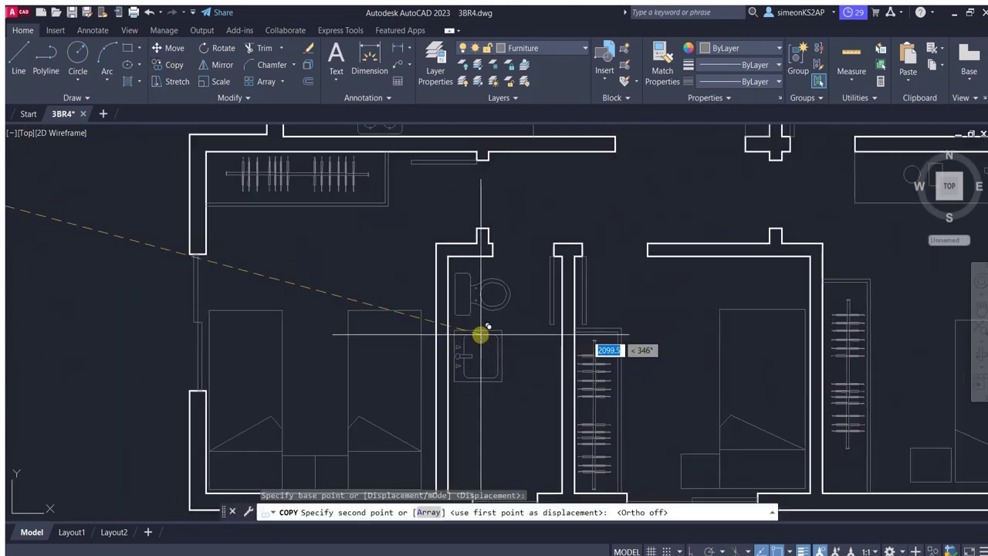
left_click(480, 334)
key("Escape")
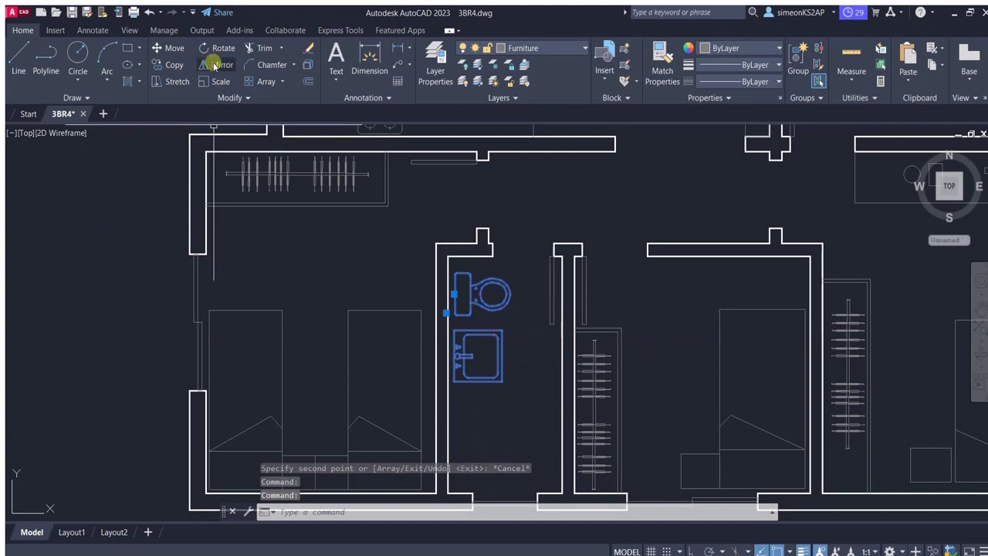
Step: Mirror the toilet and sink, erasing the originals
left_click(216, 67)
scroll(483, 323, "up", 4)
left_click(412, 327)
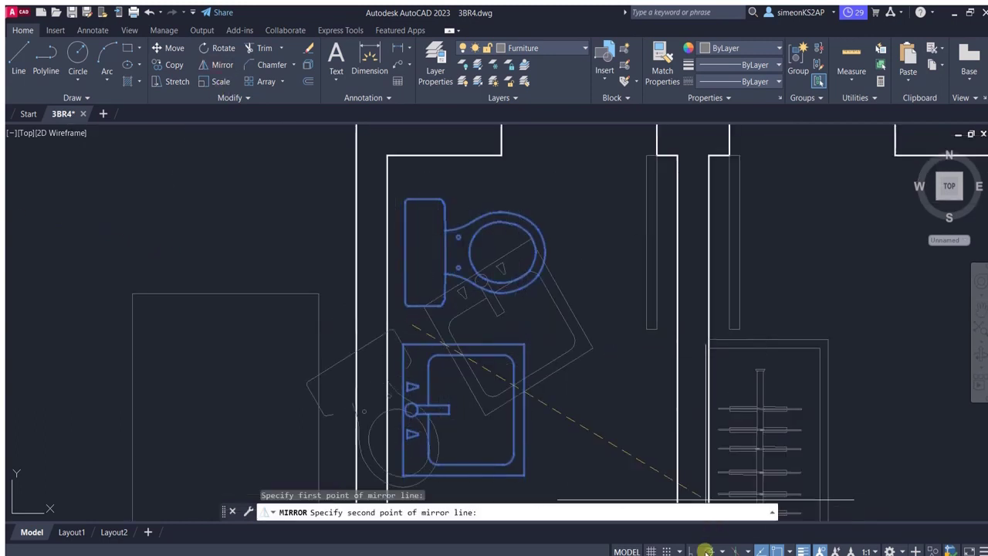
left_click(596, 278)
type("Y")
key("Return")
scroll(512, 289, "down", 5)
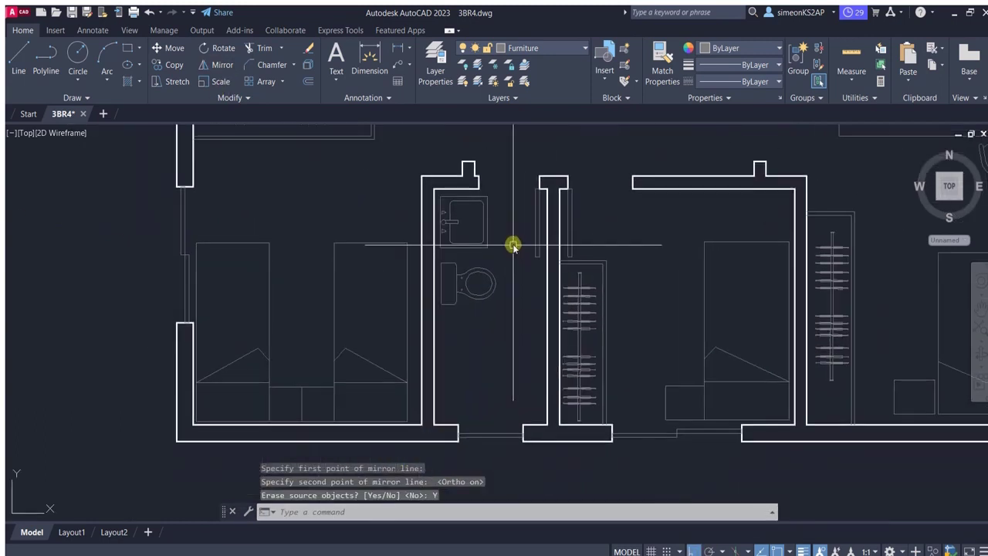
scroll(503, 288, "up", 3)
Step: Move the mirrored toilet and sink against the bathroom's left wall
left_click(530, 342)
left_click(474, 227)
left_click(168, 48)
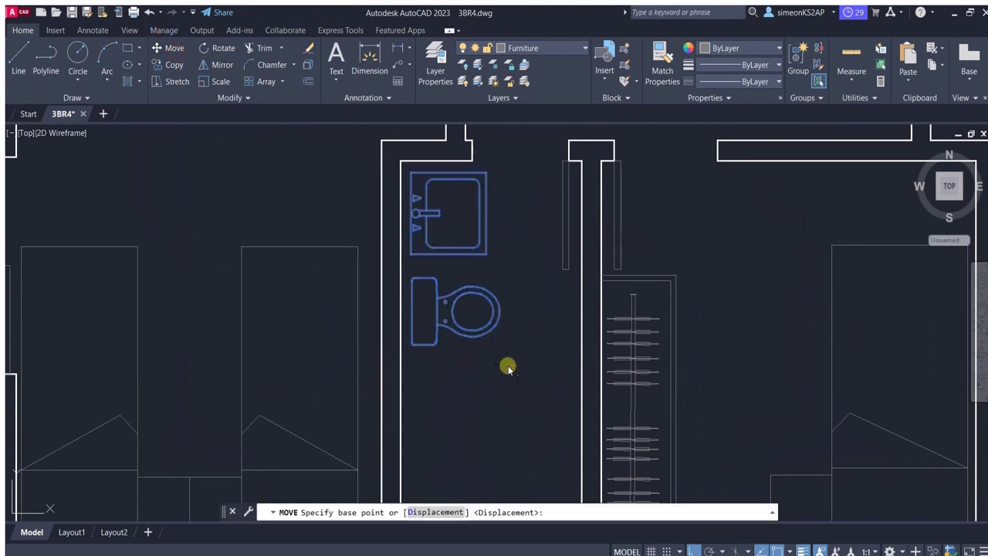
left_click(506, 369)
left_click(503, 368)
scroll(503, 348, "down", 3)
scroll(499, 324, "up", 4)
scroll(475, 255, "down", 1)
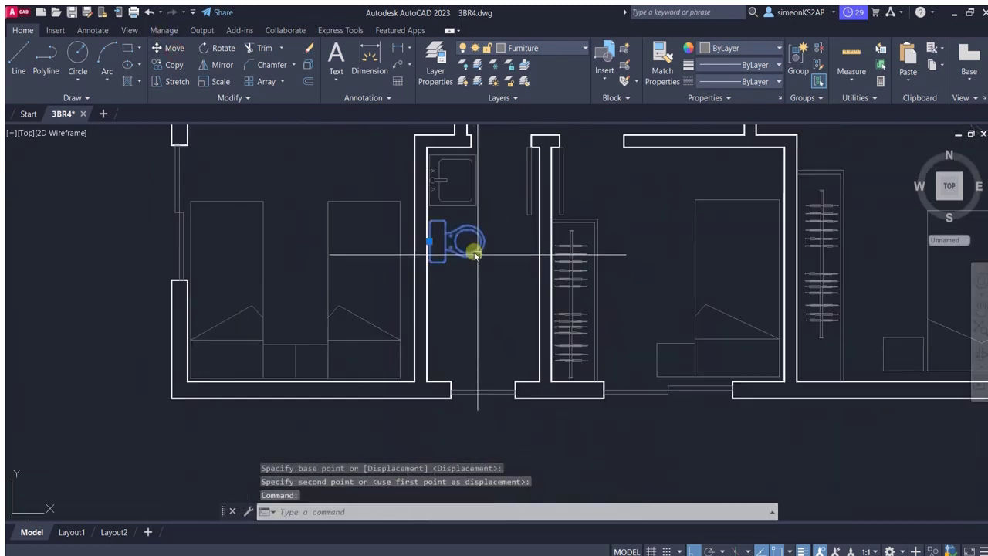
Step: Shift the toilet lower and the sink to the top of the bathroom
left_click(177, 51)
left_click(511, 272)
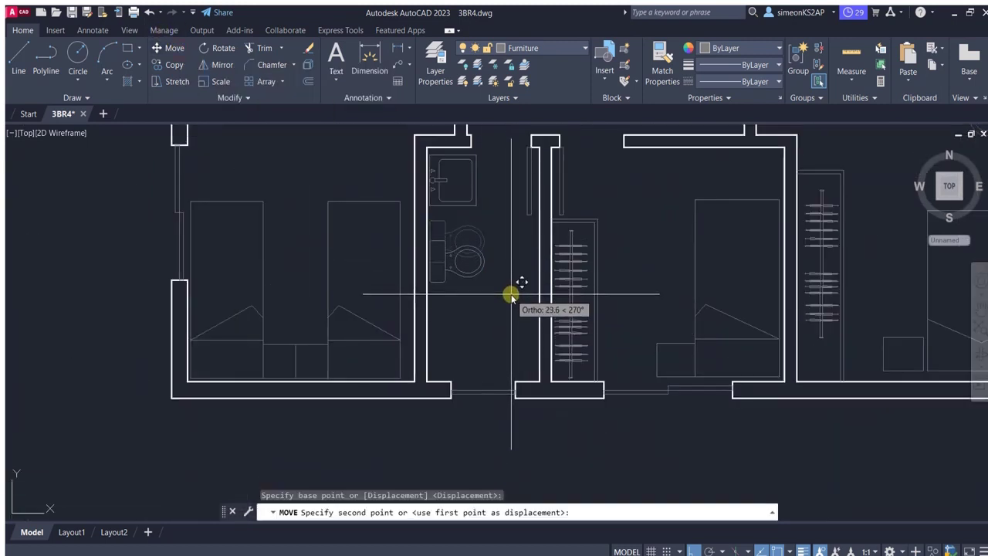
left_click(511, 296)
left_click(470, 196)
key("space")
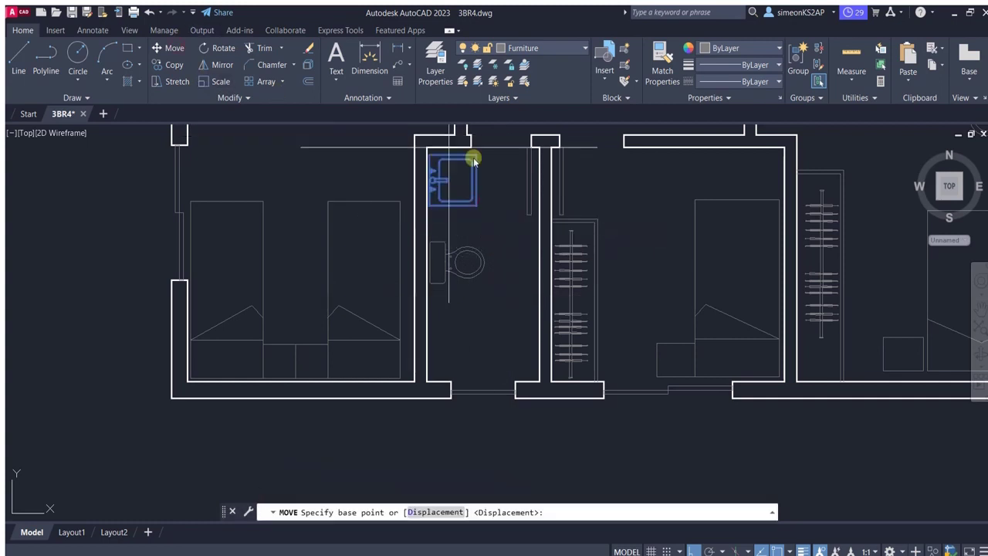
left_click(473, 159)
left_click(510, 226)
middle_click_drag(510, 227, 466, 275)
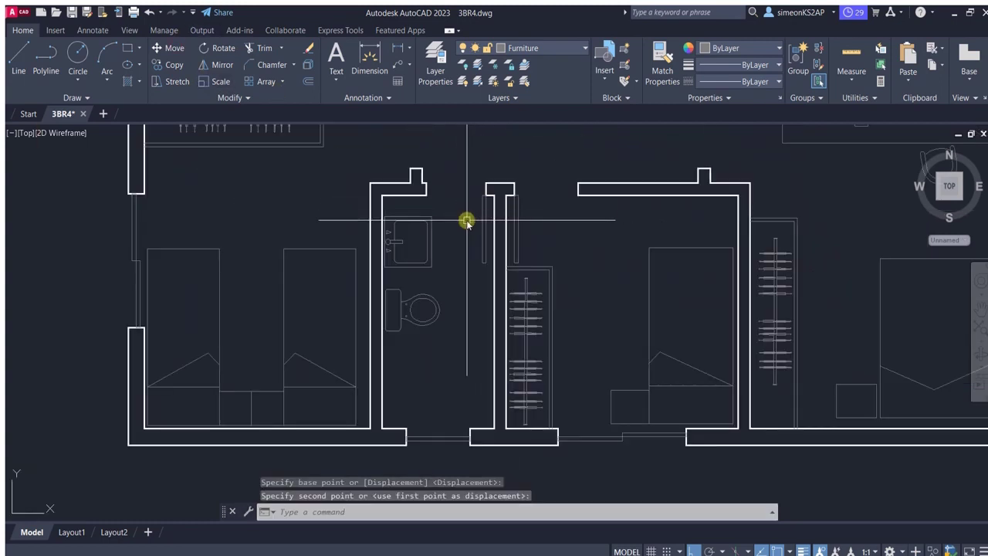
key("Escape")
scroll(467, 221, "up", 3)
scroll(464, 198, "up", 2)
left_click(492, 221)
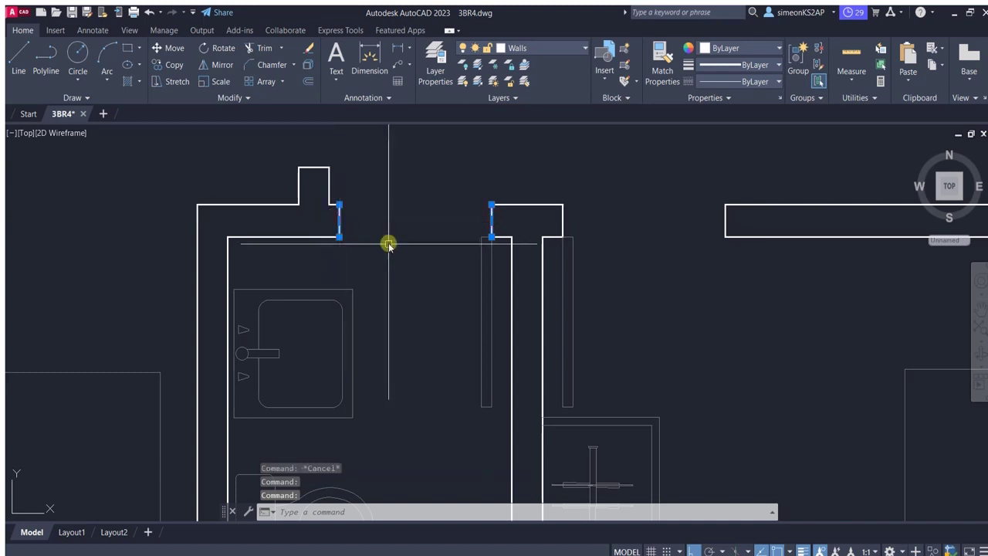
Step: Extend the doorway wall lines to close the opening beside the bathroom
middle_click_drag(389, 244, 433, 244)
left_click(175, 48)
scroll(417, 247, "up", 2)
left_click(377, 229)
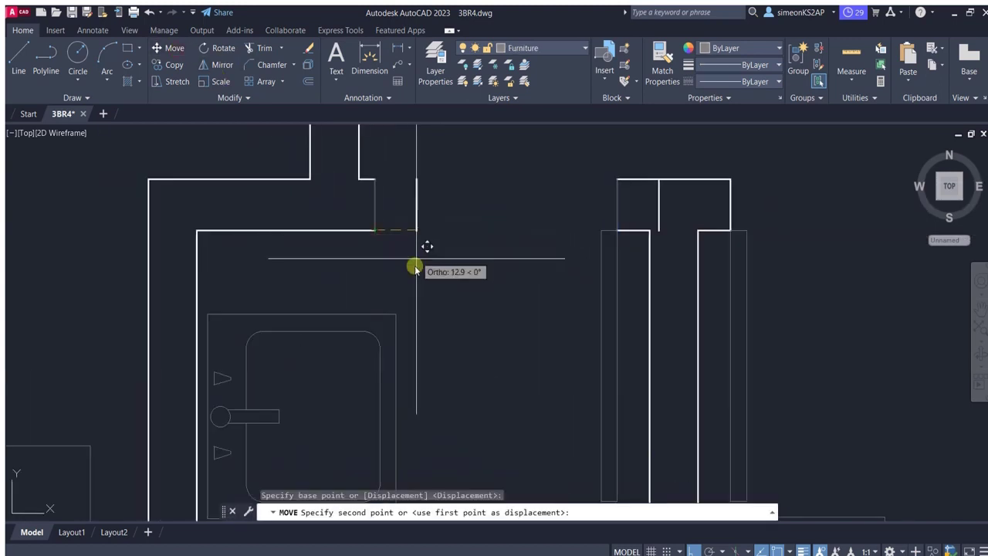
key("Escape")
scroll(366, 188, "down", 4)
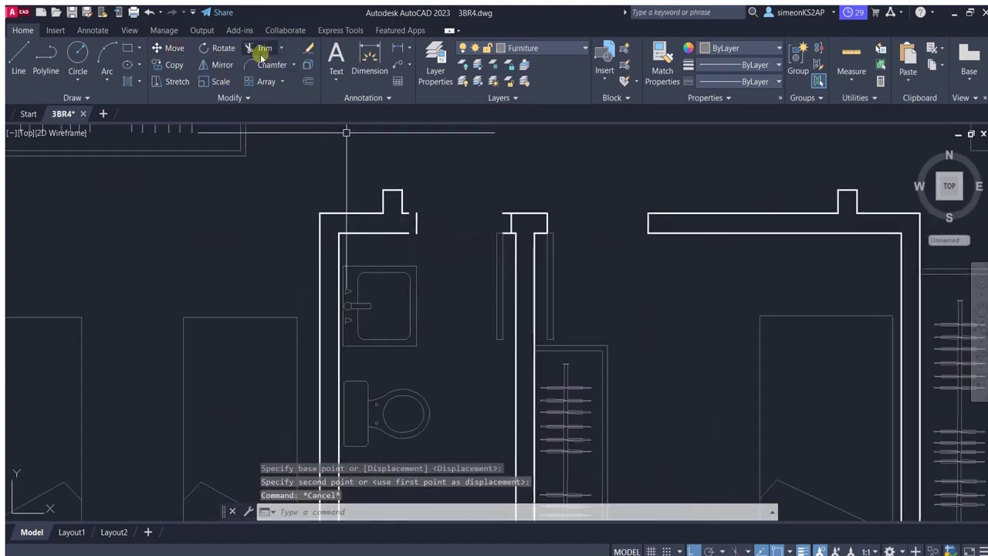
scroll(427, 217, "up", 4)
left_click(410, 240)
left_click(279, 96)
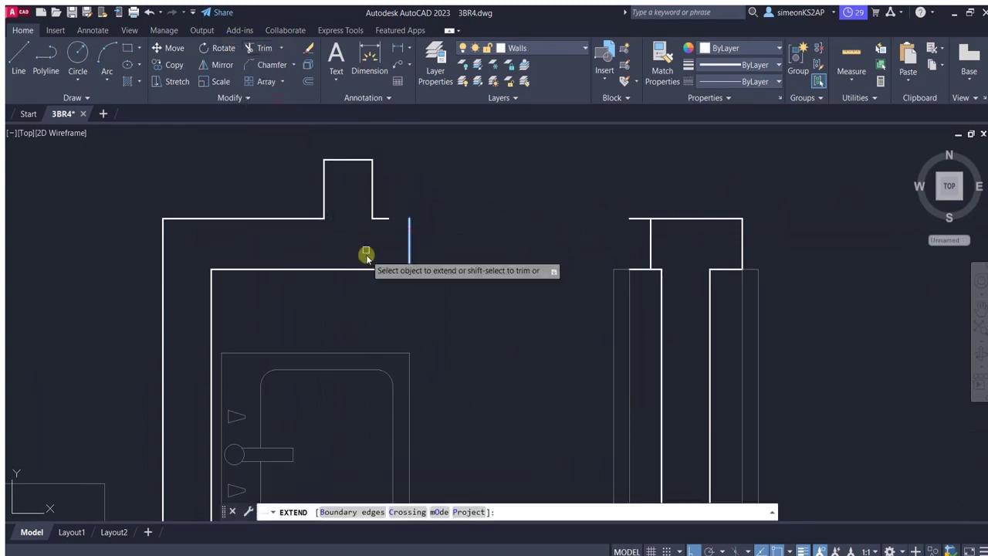
left_click(386, 216)
left_click(382, 272)
key("Escape")
Step: Trim the short stub off the T-shaped wall top
middle_click_drag(642, 262, 542, 259)
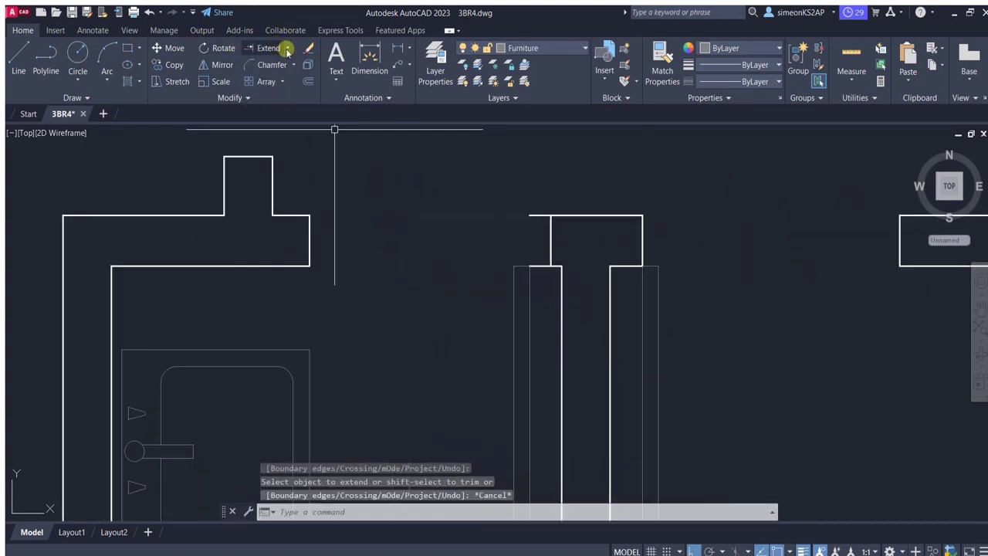
left_click(291, 81)
left_click(538, 214)
scroll(574, 231, "down", 2)
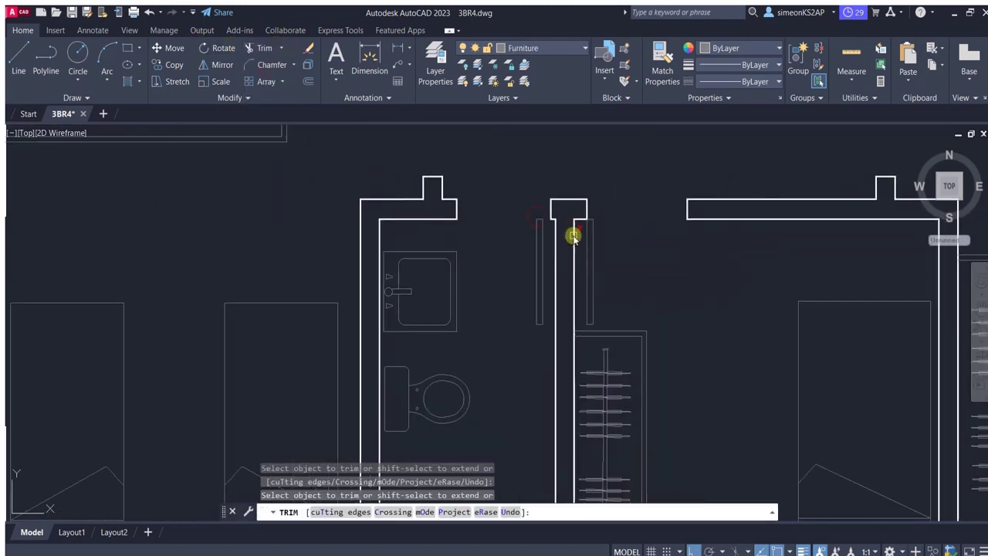
scroll(555, 241, "up", 2)
left_click(544, 232)
scroll(510, 239, "down", 2)
scroll(497, 247, "up", 2)
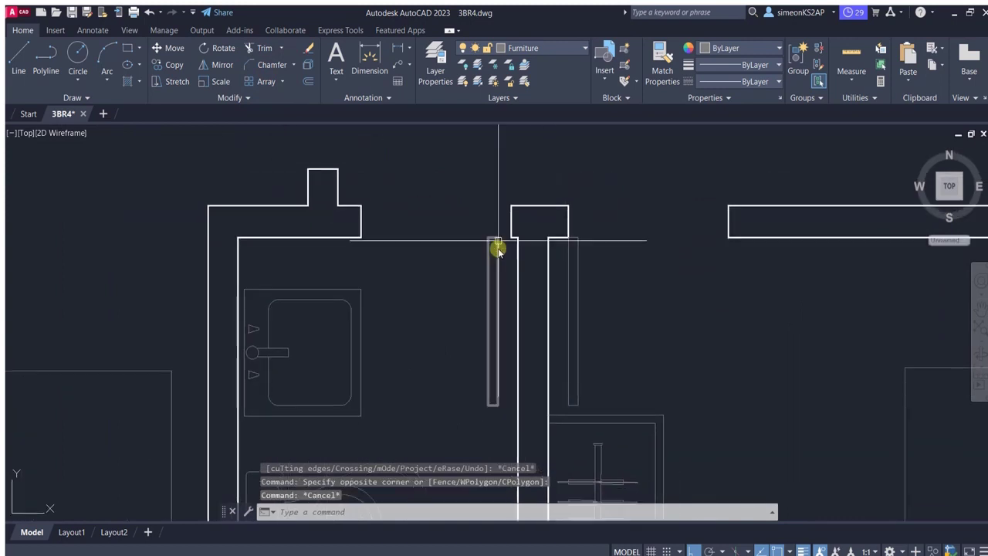
key("Escape")
scroll(390, 154, "down", 2)
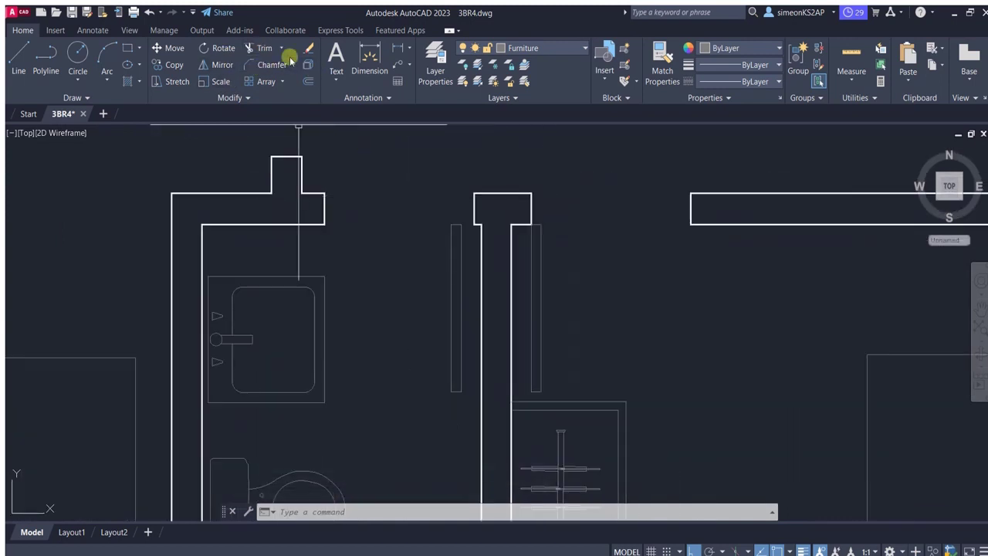
Step: Offset the doorway wall line by 5 units
left_click(307, 81)
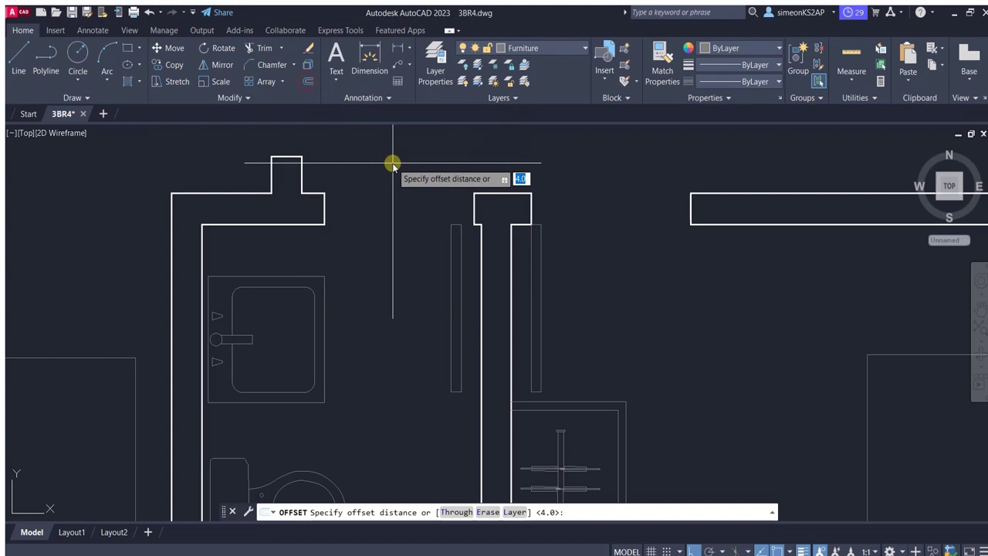
type("5")
key("Return")
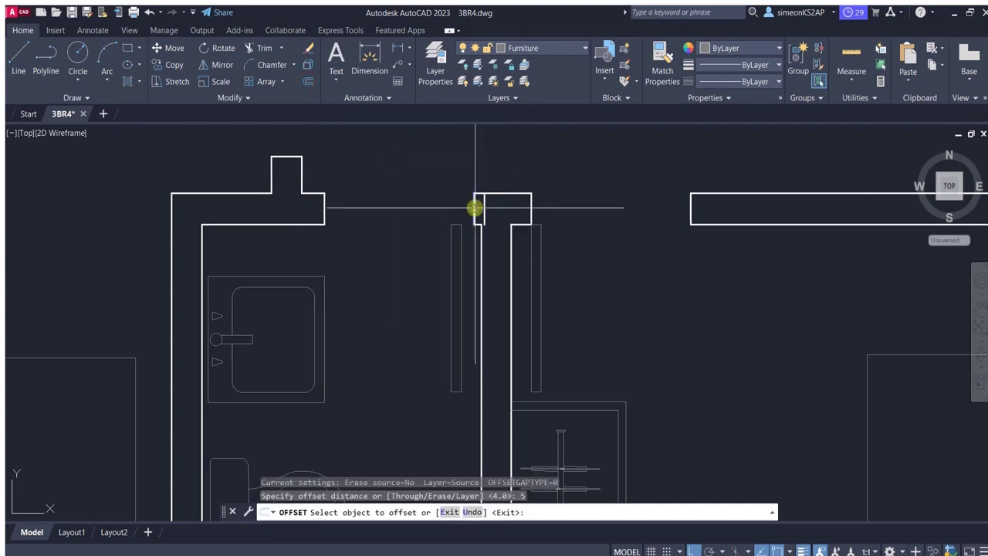
left_click(475, 207)
left_click(448, 194)
key("Escape")
scroll(448, 194, "up", 2)
Step: Extend the wall-end edges to the offset line and delete the stray vertical line
left_click(473, 211)
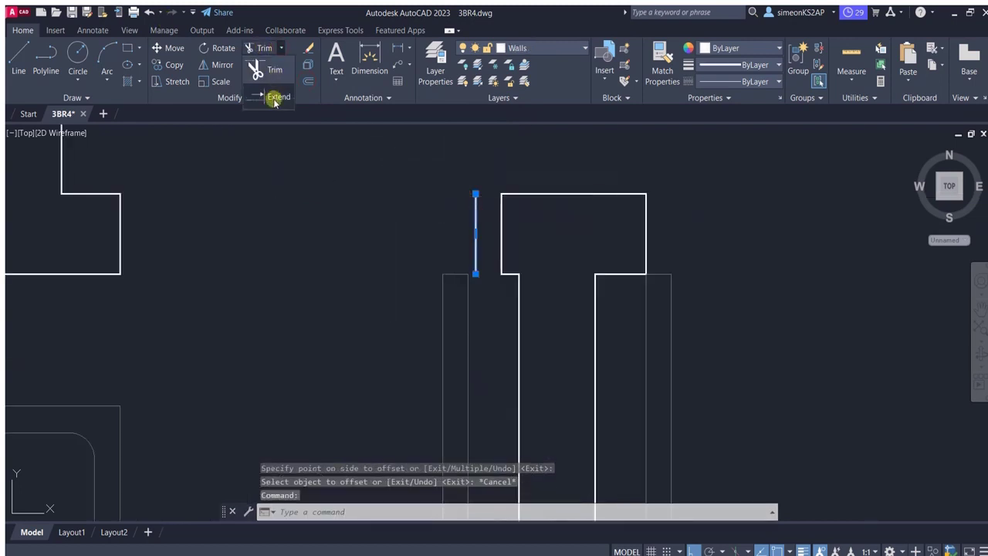
left_click(274, 98)
left_click(507, 275)
left_click(511, 194)
key("Escape")
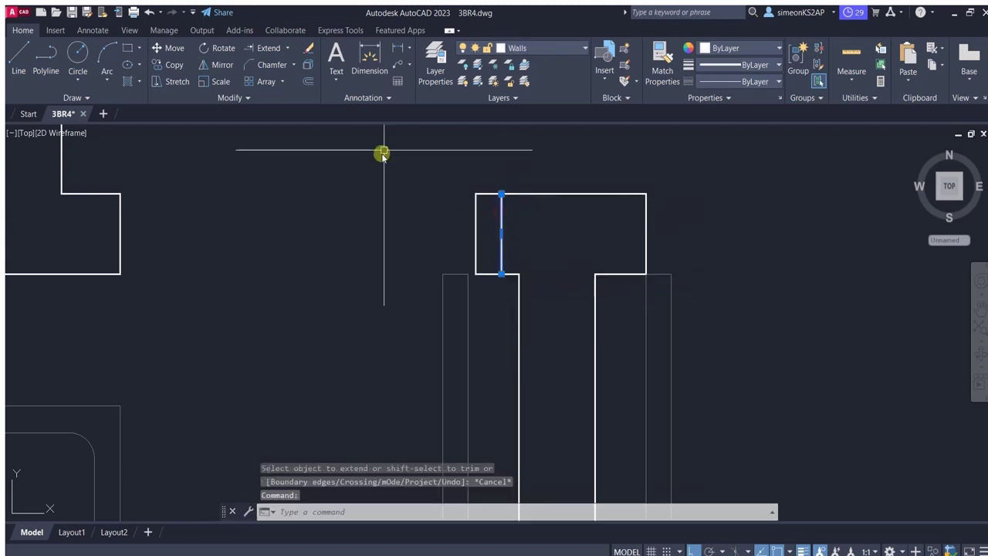
key("Delete")
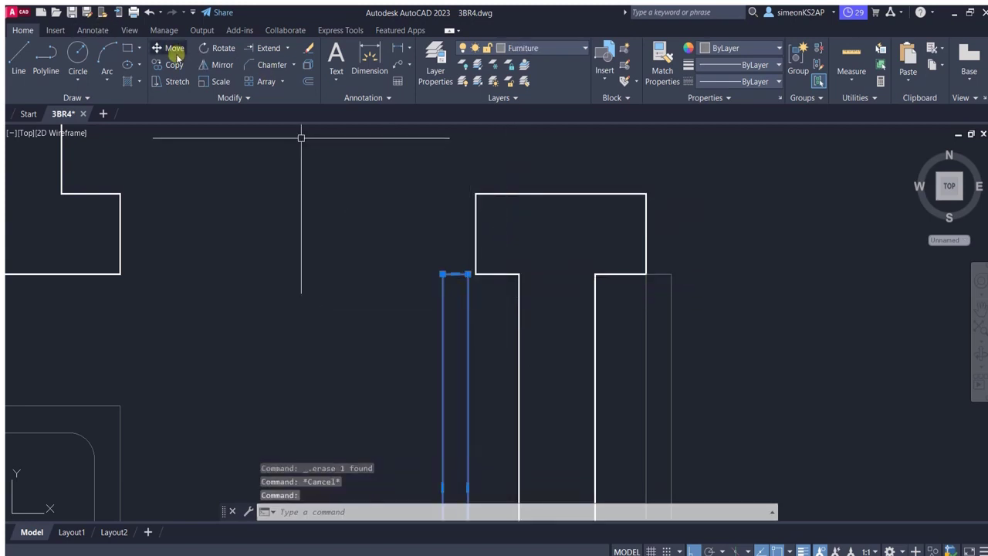
Step: Cancel the move of the selected line and zoom out to the furniture set
left_click(175, 48)
left_click(456, 233)
scroll(479, 230, "down", 3)
key("Escape")
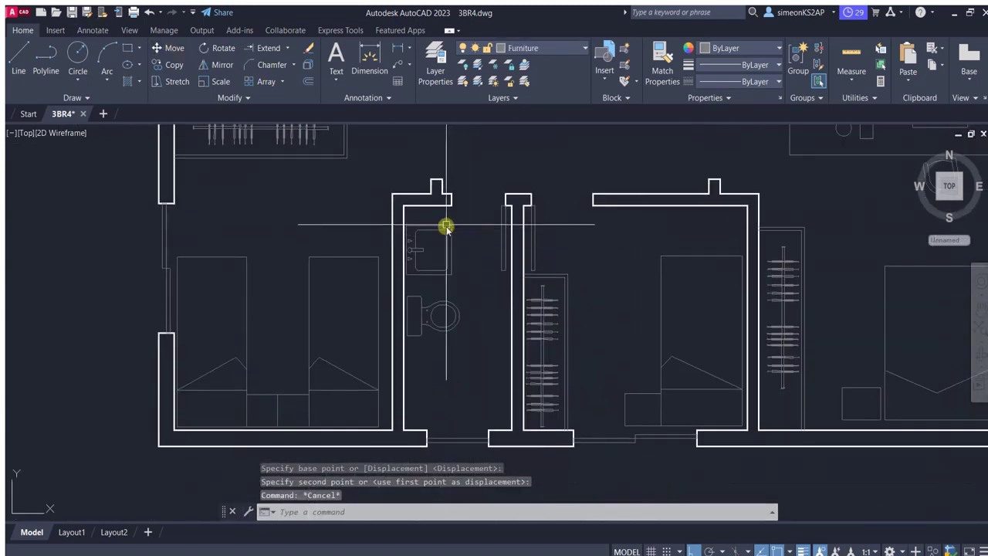
scroll(446, 226, "down", 2)
scroll(403, 271, "down", 3)
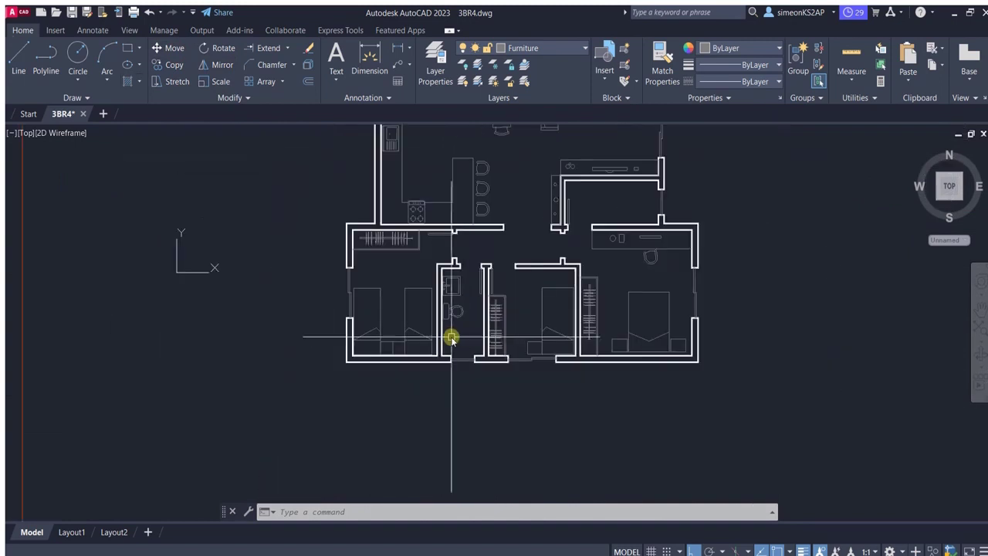
scroll(511, 305, "down", 3)
scroll(243, 206, "up", 5)
Step: Copy the bathtub into the upper bathroom with Ortho turned off
left_click(330, 205)
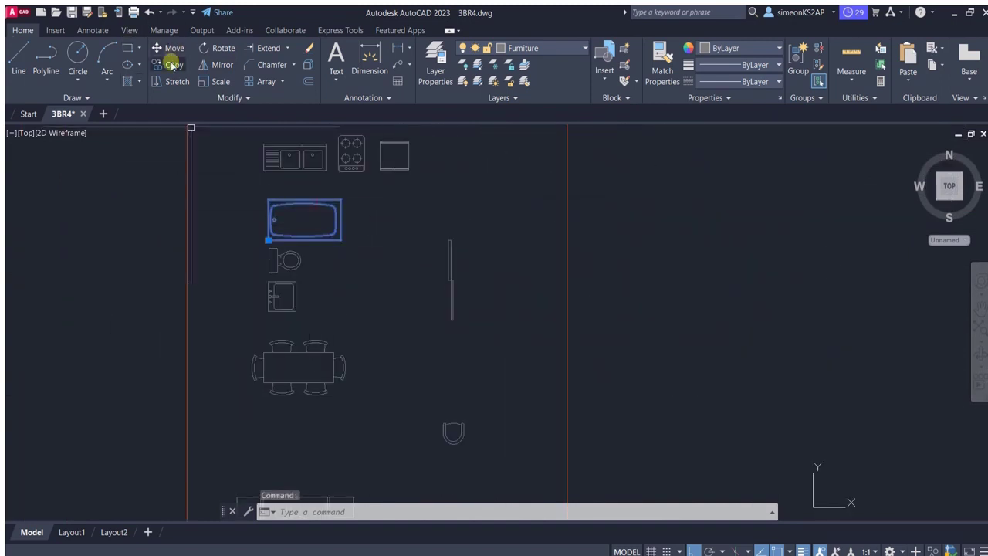
left_click(172, 66)
left_click(301, 221)
scroll(503, 335, "down", 3)
scroll(470, 295, "up", 3)
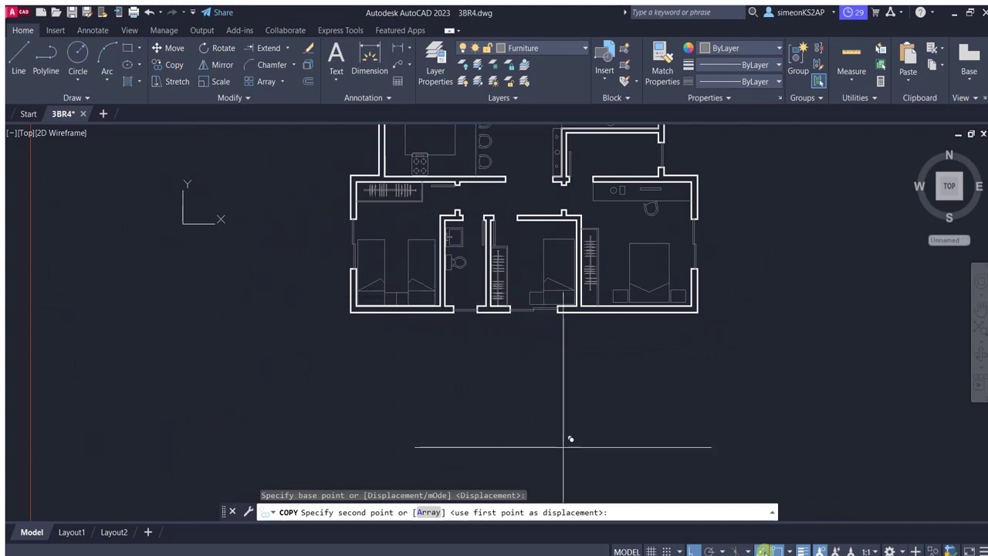
key("F8")
scroll(463, 303, "up", 3)
scroll(417, 356, "down", 3)
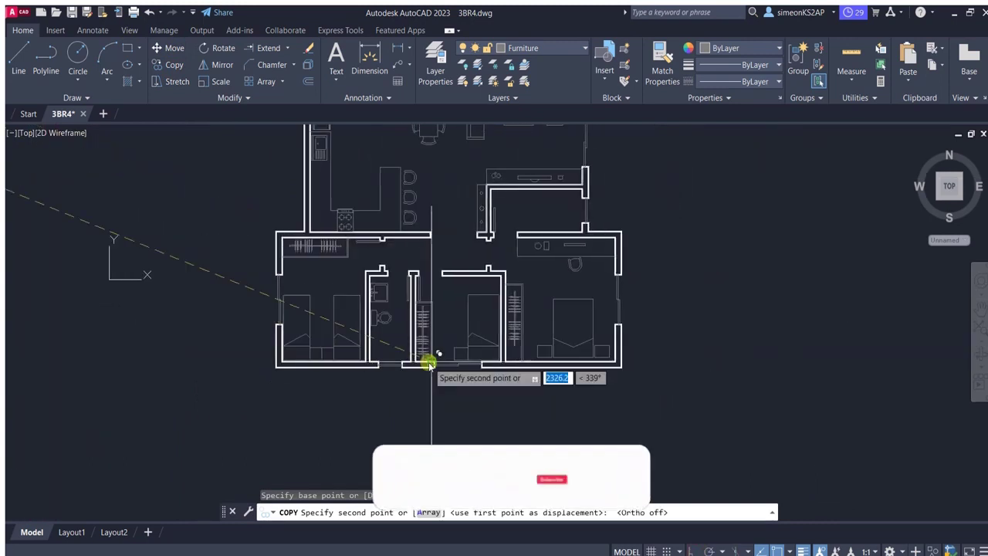
scroll(429, 363, "up", 2)
left_click(514, 152)
key("Return")
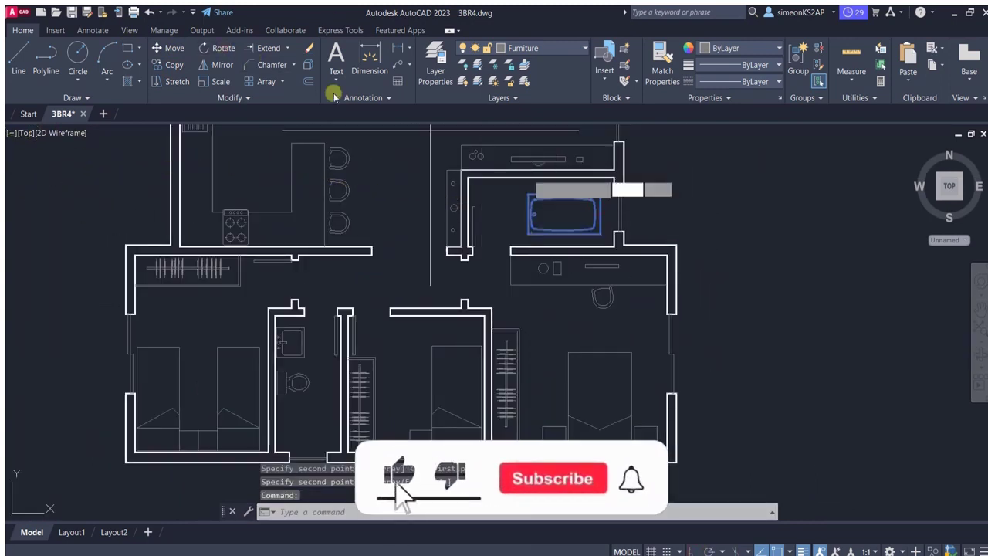
Step: Rotate the copied bathtub 90° so it stands upright
left_click(224, 48)
scroll(360, 136, "up", 2)
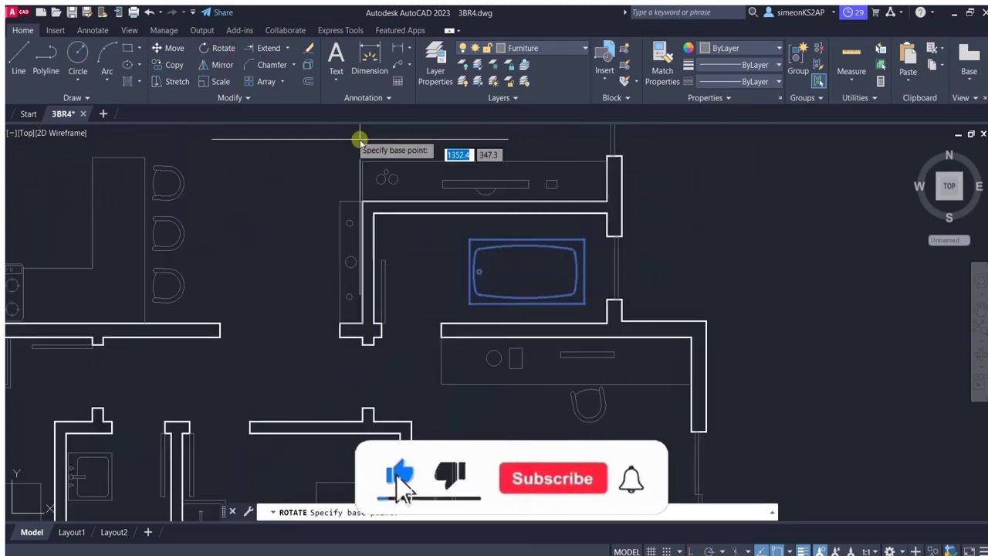
left_click(533, 274)
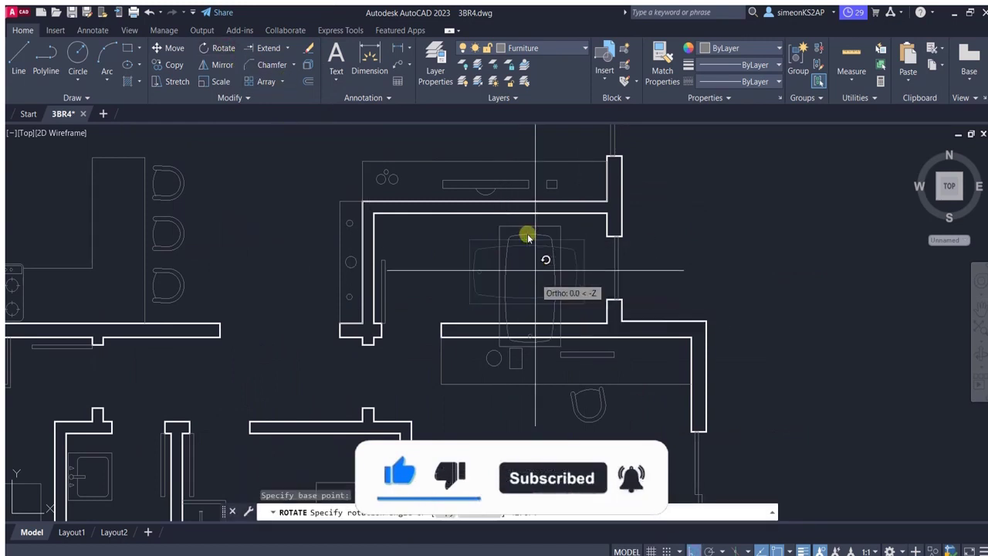
left_click(551, 197)
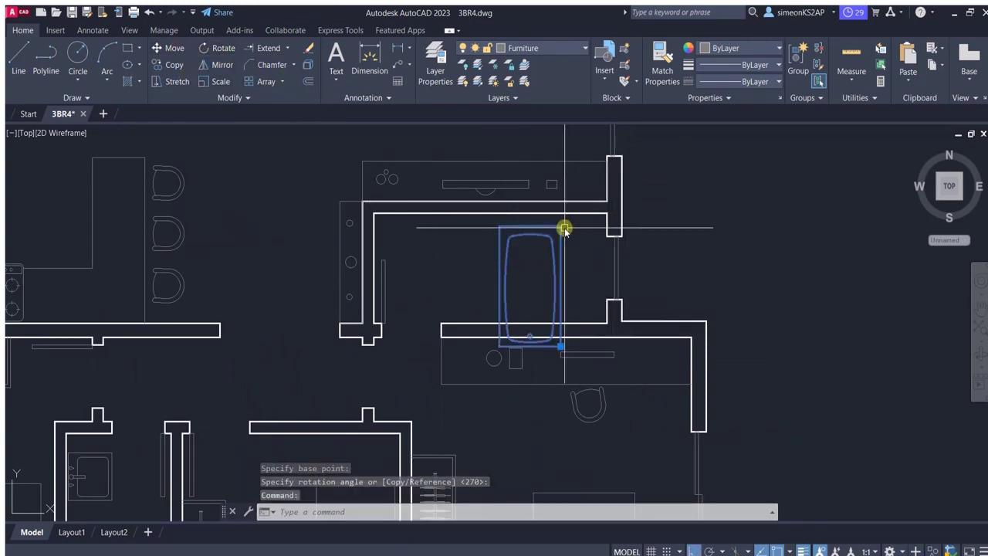
Step: Begin moving the bathtub against the wall and delete a stray selected object
left_click(175, 48)
left_click(573, 236)
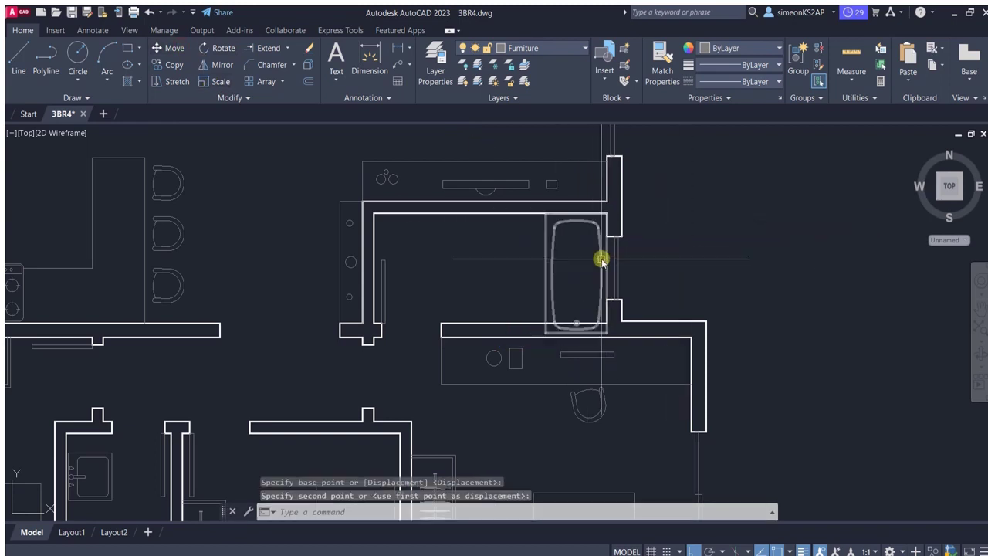
key("Escape")
key("Delete")
scroll(369, 379, "down", 2)
scroll(466, 346, "down", 3)
scroll(454, 350, "up", 2)
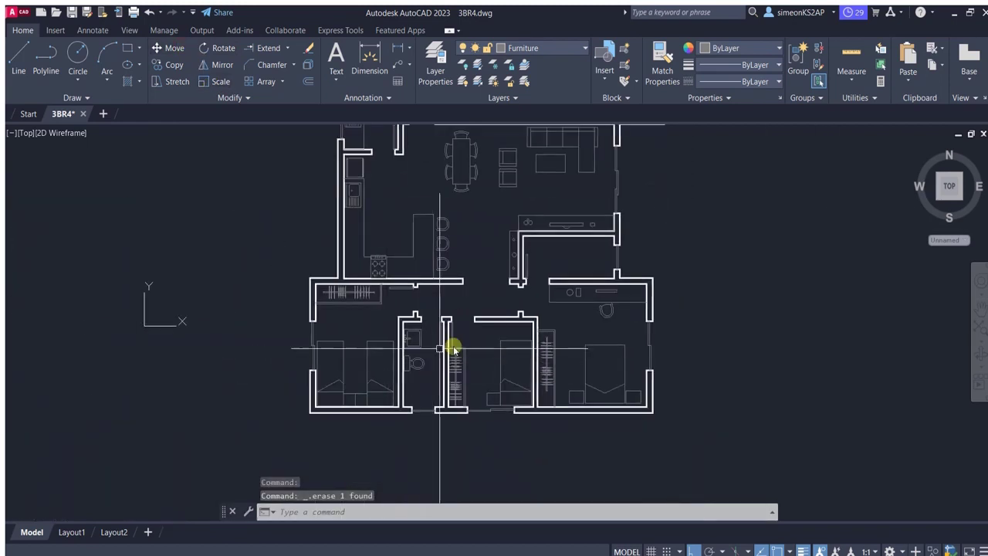
scroll(454, 350, "up", 3)
Step: Trim the lines in the lower part of the bathroom
left_click(46, 58)
scroll(329, 387, "up", 1)
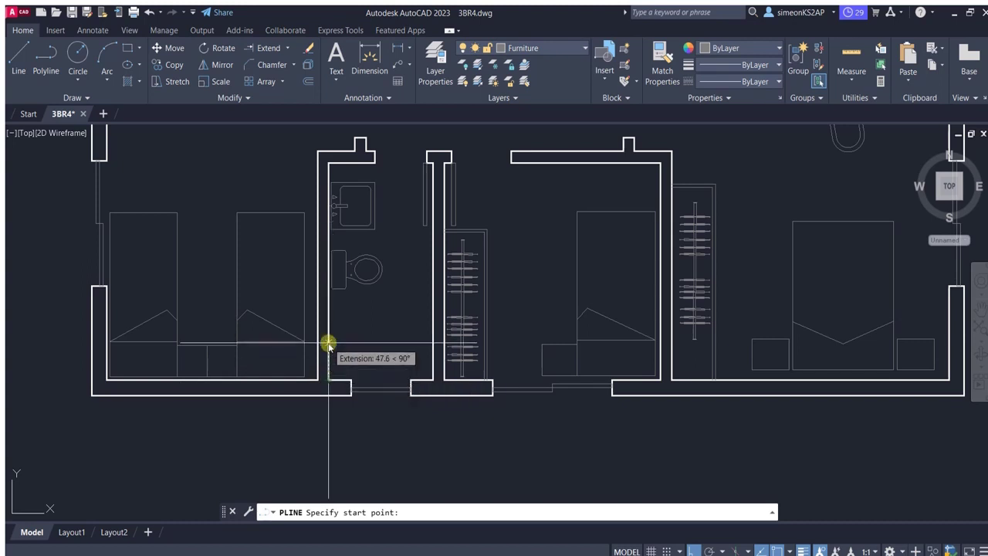
scroll(445, 270, "up", 4)
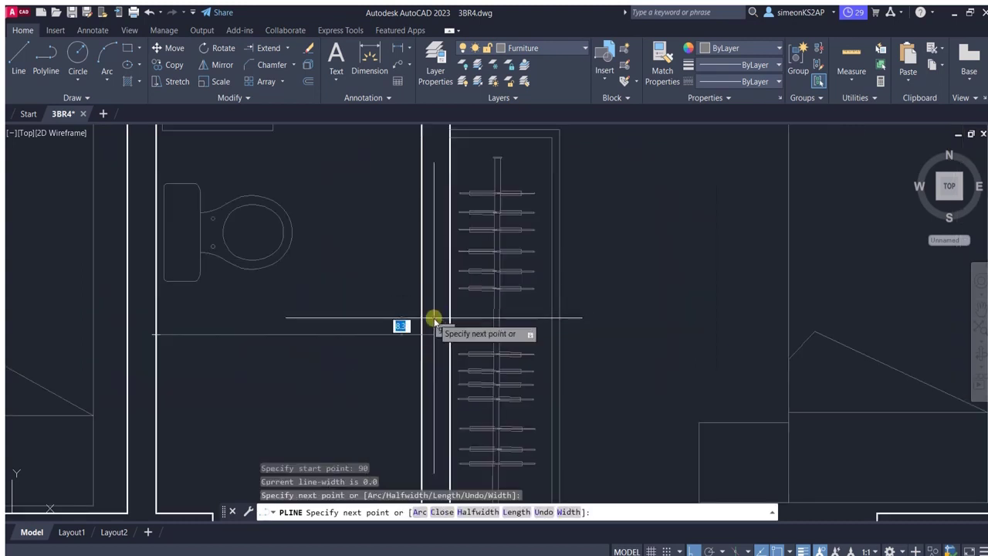
scroll(434, 320, "down", 2)
key("Escape")
left_click(294, 53)
left_click(267, 66)
scroll(419, 232, "up", 2)
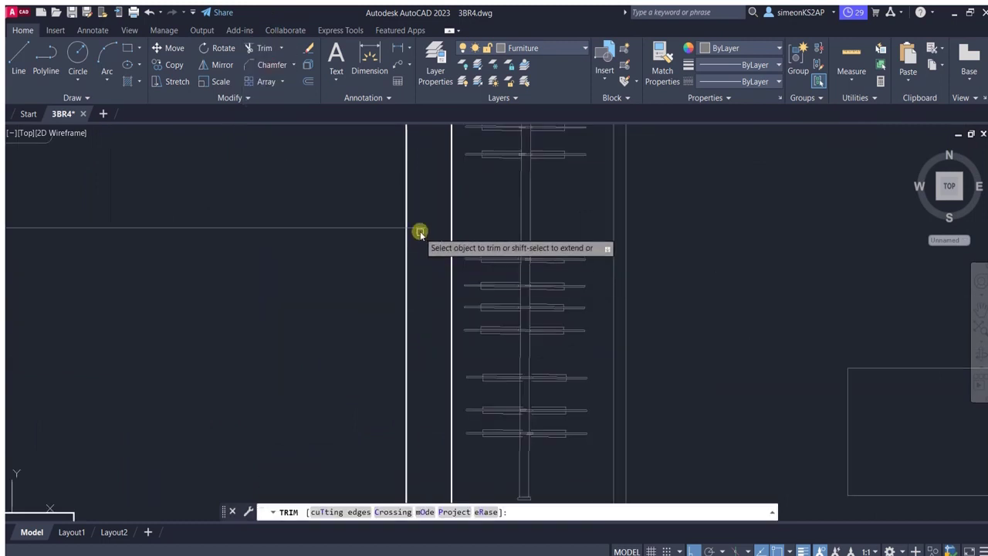
scroll(419, 270, "down", 3)
scroll(408, 244, "up", 2)
Step: Offset a bathroom line 2 units inward
left_click(308, 81)
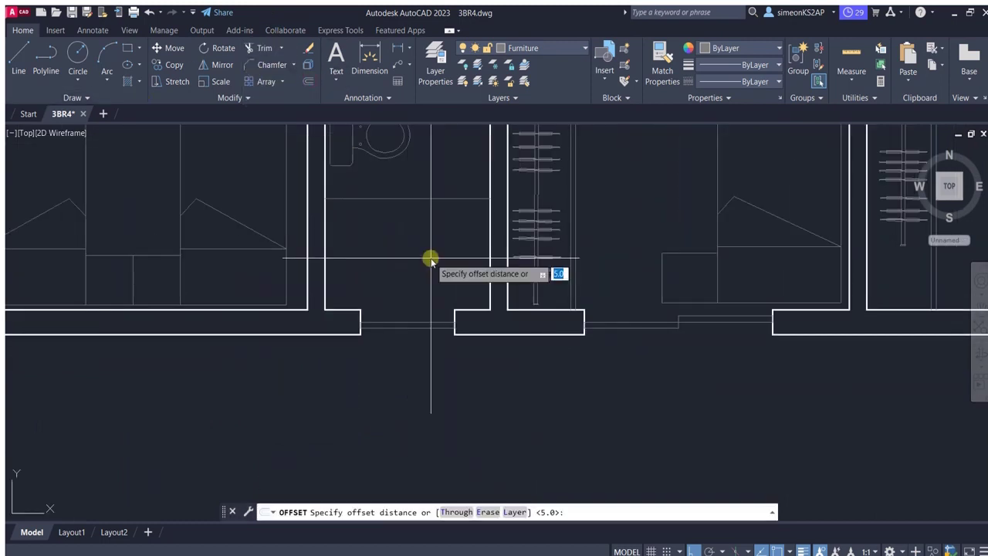
type("4")
key("Return")
key("Return")
key("Return")
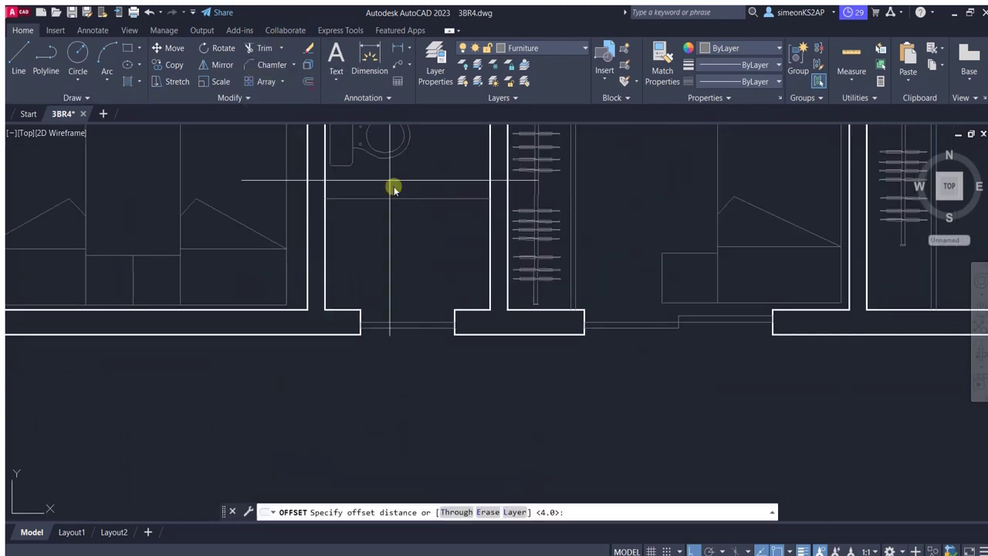
type("2")
key("Return")
left_click(414, 199)
left_click(415, 212)
scroll(420, 245, "down", 3)
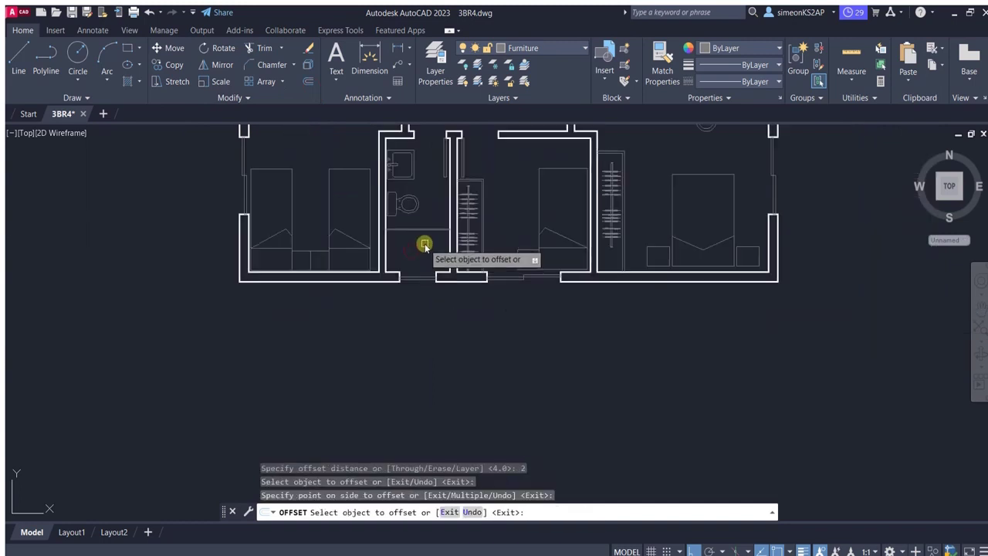
key("Escape")
scroll(386, 265, "up", 3)
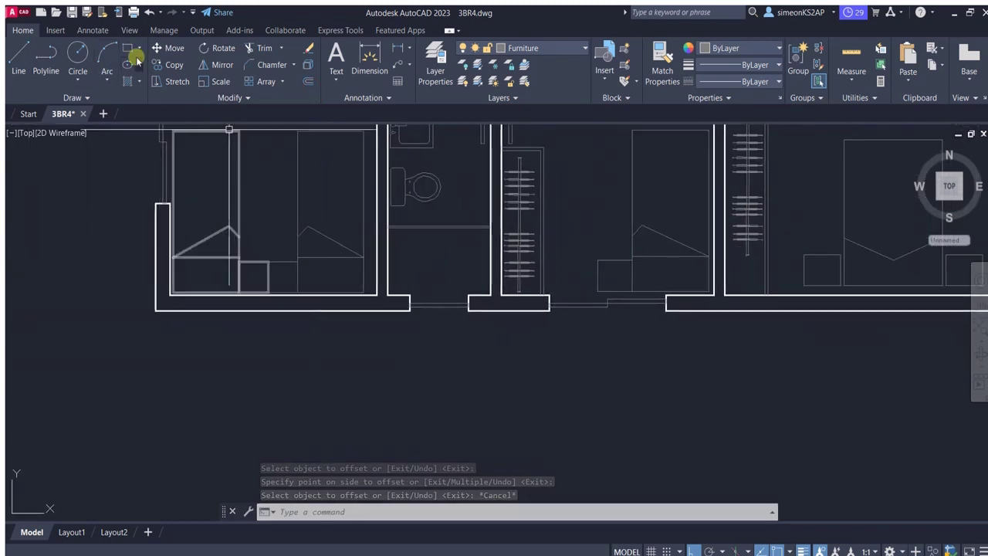
Step: Start a polyline snapped Mid Between 2 Points in the bathroom, then cancel it
type("pl")
key("Return")
scroll(355, 263, "up", 2)
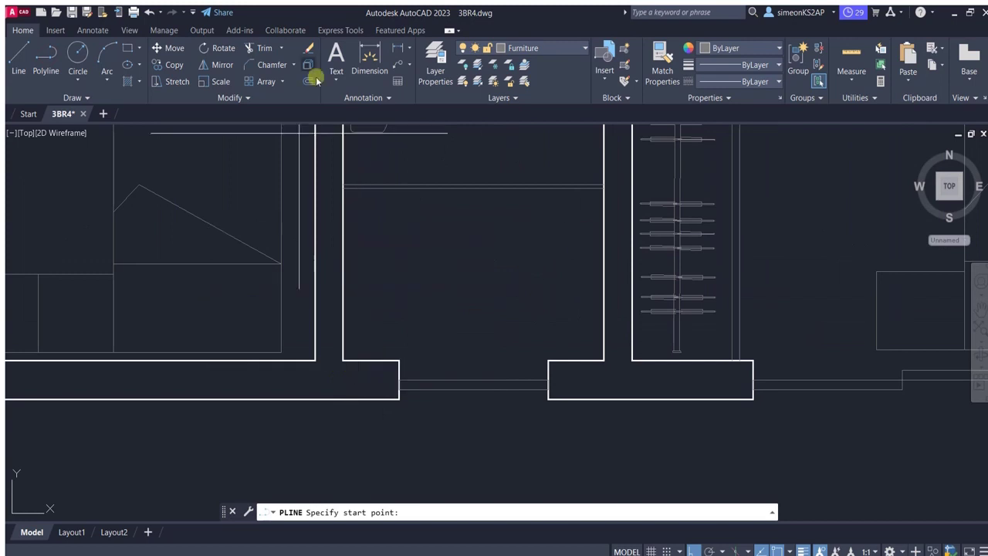
right_click(459, 230, "shift")
left_click(510, 267)
scroll(345, 197, "up", 3)
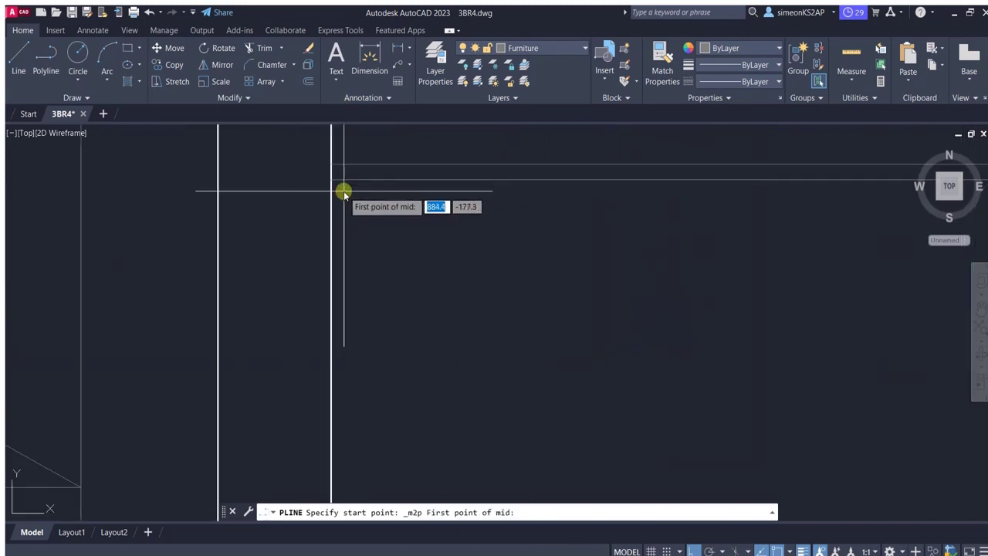
left_click(332, 178)
scroll(338, 283, "down", 3)
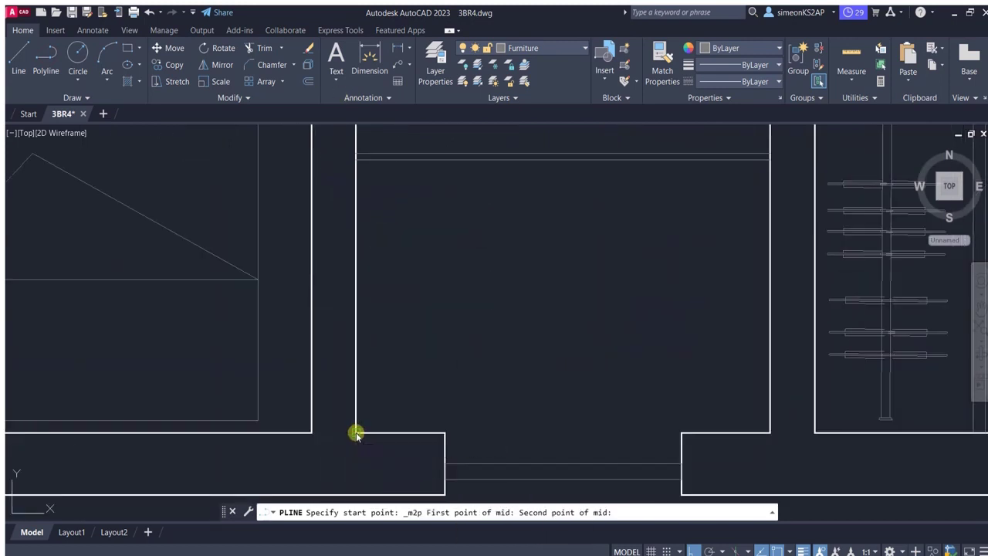
left_click(356, 434)
scroll(464, 305, "down", 2)
key("Escape")
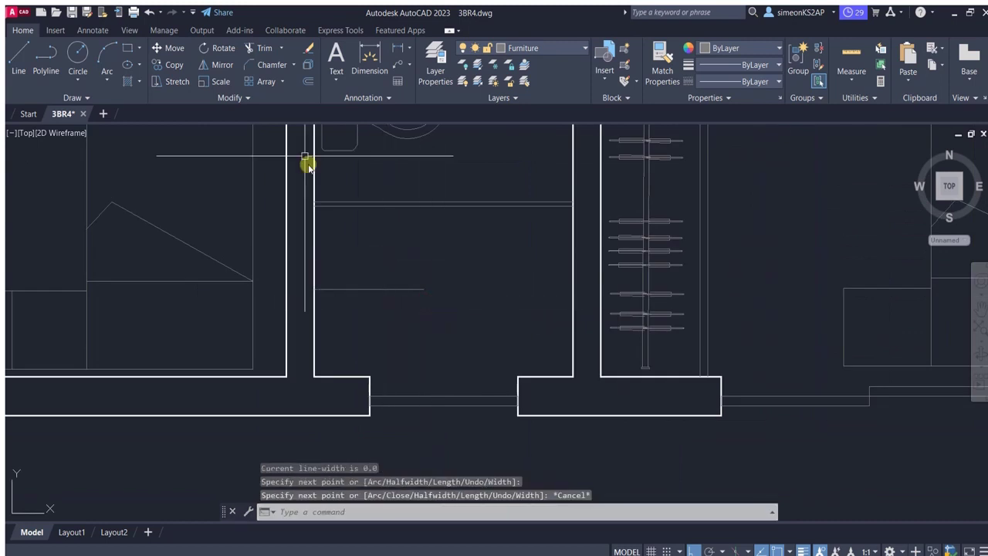
Step: Offset the short line 1.5 units to form a parallel double line
type("o")
key("Return")
key("Return")
left_click(383, 290)
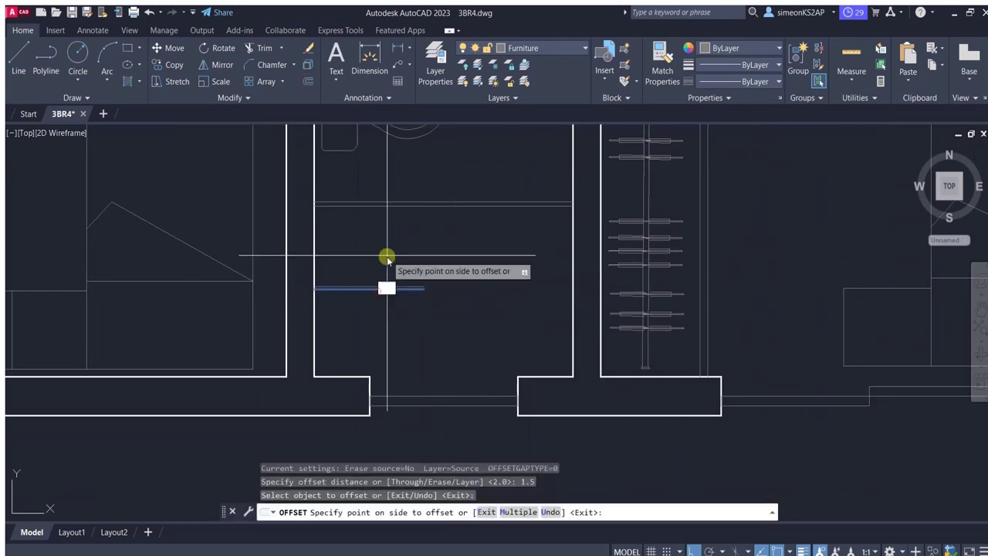
left_click(370, 285)
key("Escape")
scroll(433, 309, "up", 4)
Step: Delete the extra segment and draw a circle centred between the double line's ends
left_click(379, 240)
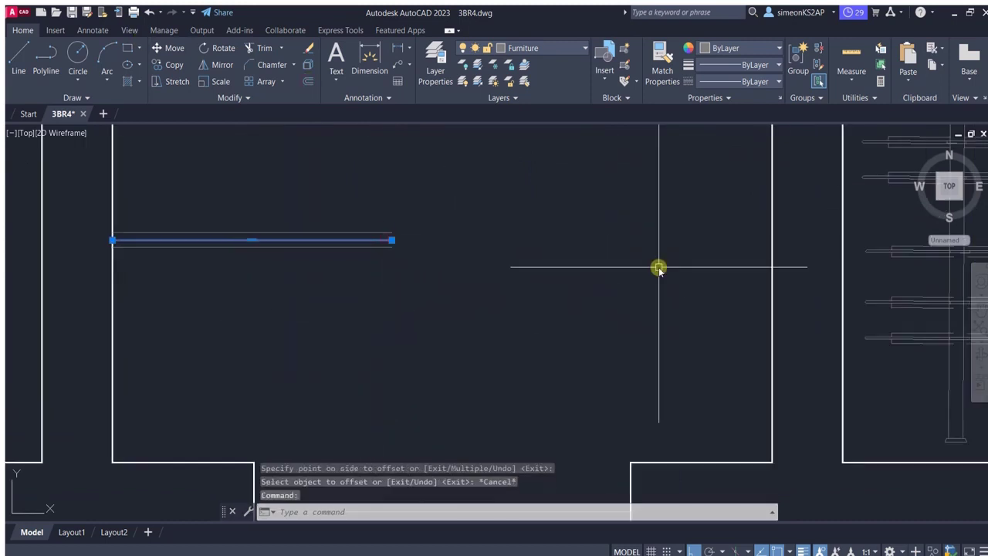
key("Delete")
scroll(657, 267, "down", 4)
left_click(77, 52)
scroll(481, 193, "up", 5)
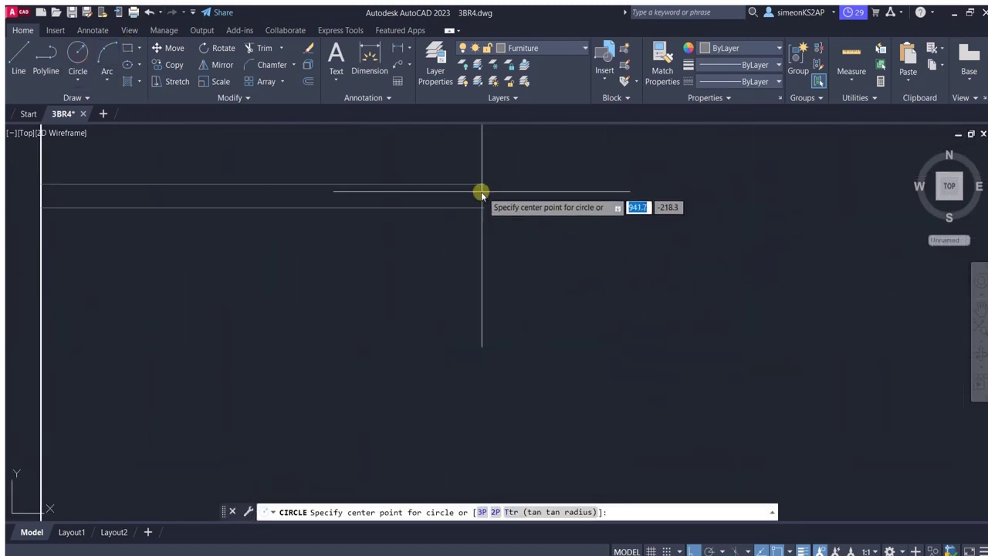
right_click(483, 193, "shift")
left_click(539, 229)
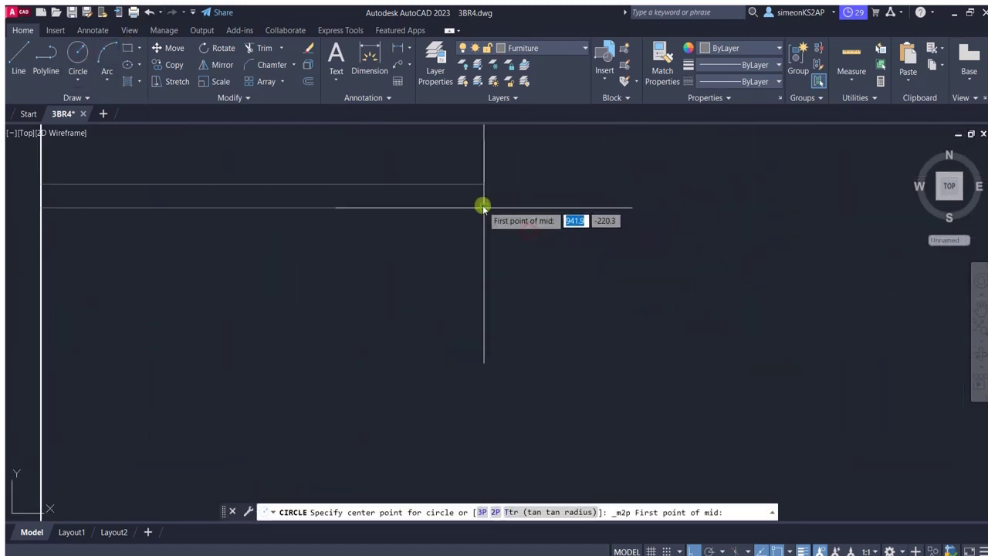
left_click(483, 207)
left_click(484, 184)
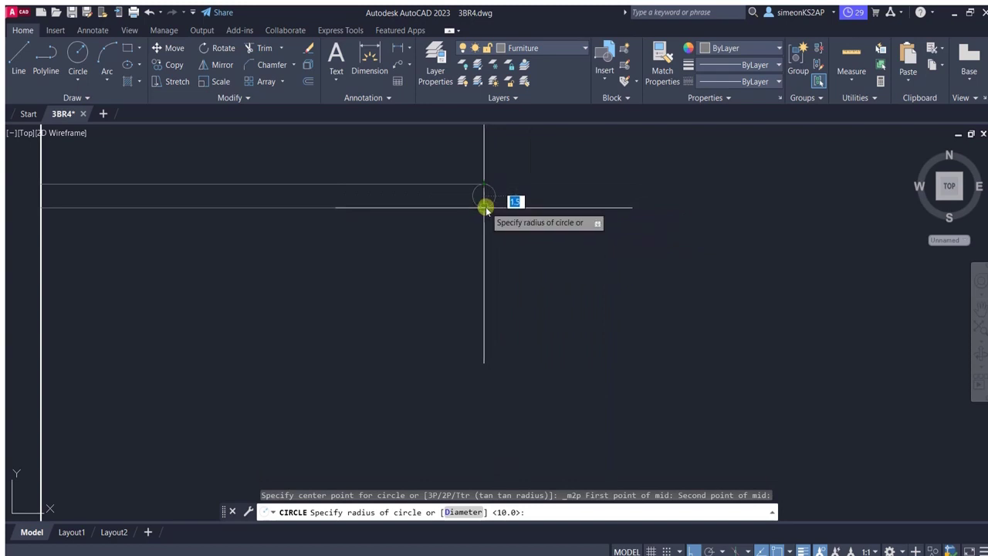
left_click(485, 208)
scroll(483, 192, "up", 3)
Step: Trim away the circle's inner half to cap the bar
left_click(257, 48)
left_click(434, 227)
scroll(545, 247, "down", 8)
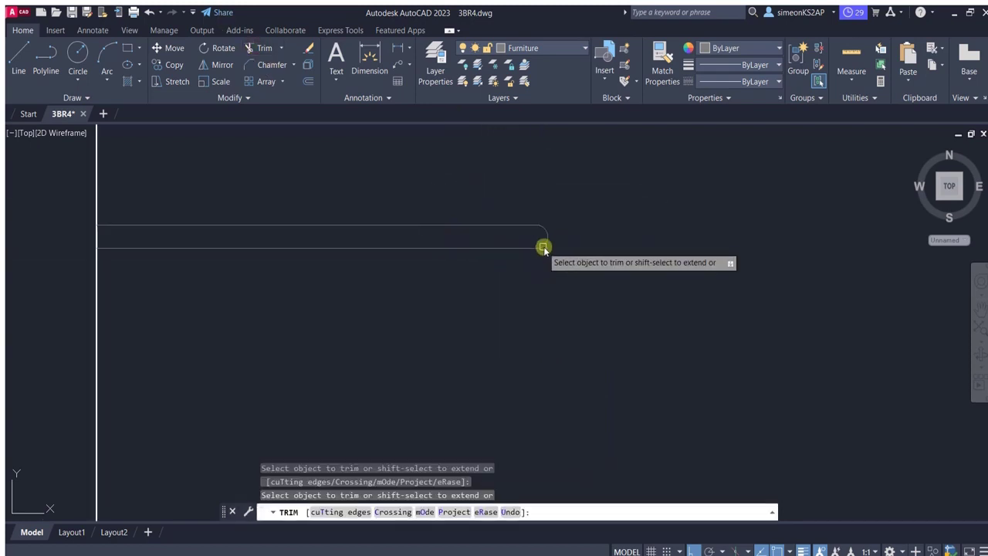
key("Escape")
scroll(371, 190, "up", 5)
Step: Draw the towel ring circle centred on the arc's centre
key("c")
key("Return")
scroll(489, 255, "down", 3)
scroll(490, 258, "up", 6)
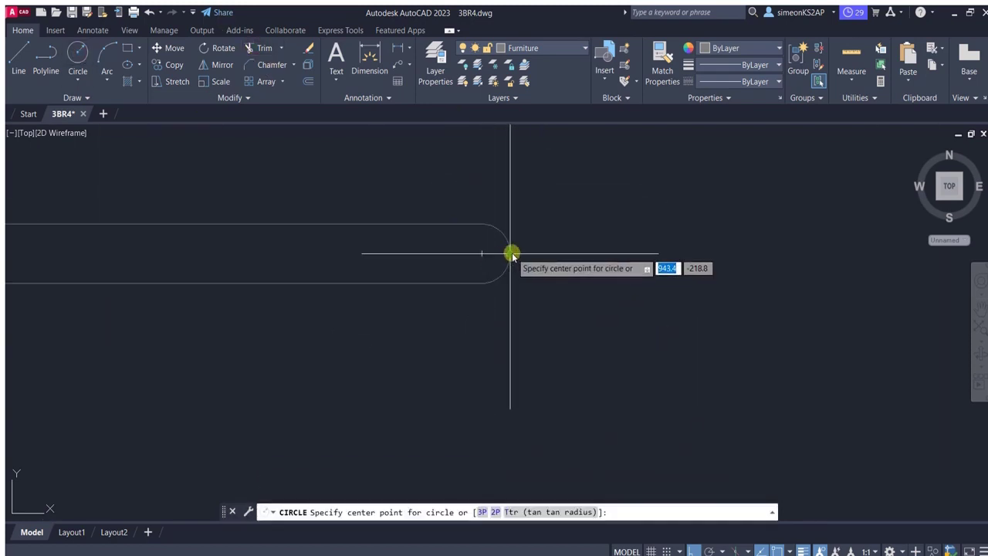
left_click(510, 257)
scroll(538, 345, "down", 2)
left_click(547, 356)
scroll(433, 298, "down", 3)
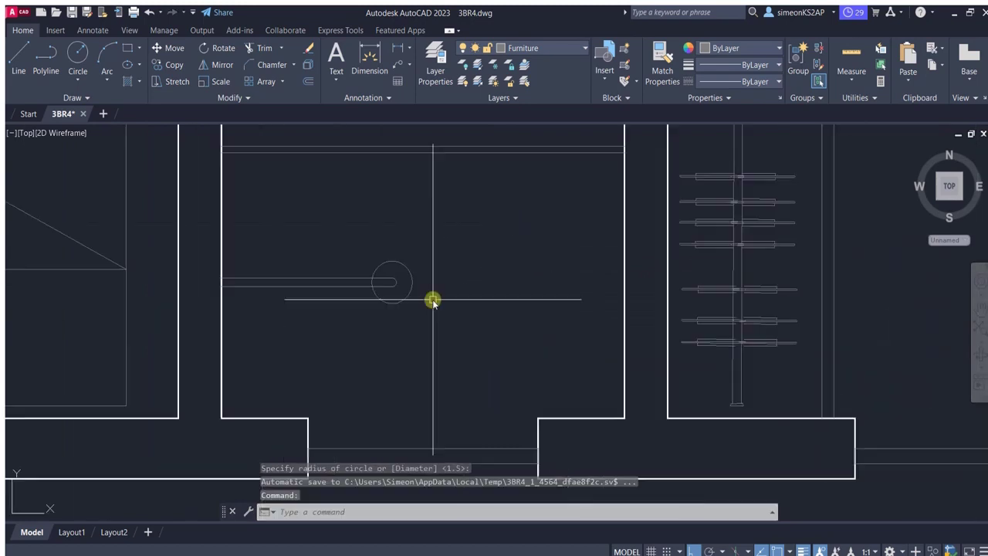
scroll(417, 301, "up", 2)
Step: Pan and zoom out to bring the whole floor plan into view
left_click(257, 48)
key("Escape")
scroll(512, 286, "down", 3)
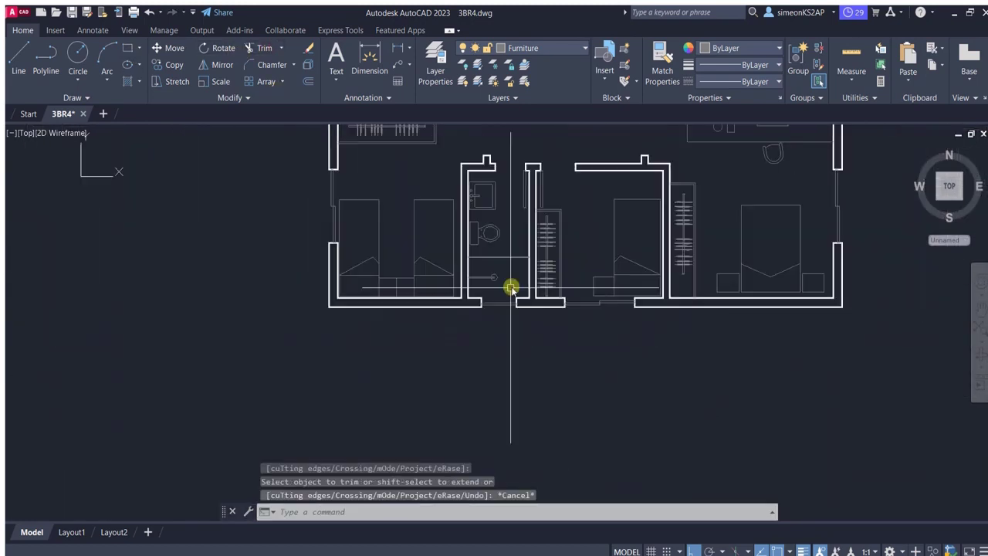
mouse_move(512, 286)
middle_mouse_down()
mouse_move(333, 273)
mouse_move(405, 300)
mouse_move(393, 327)
middle_mouse_up()
Step: Draw a short polyline tap stub from the inner wall onto the bathroom washbasin
scroll(393, 327, "up", 4)
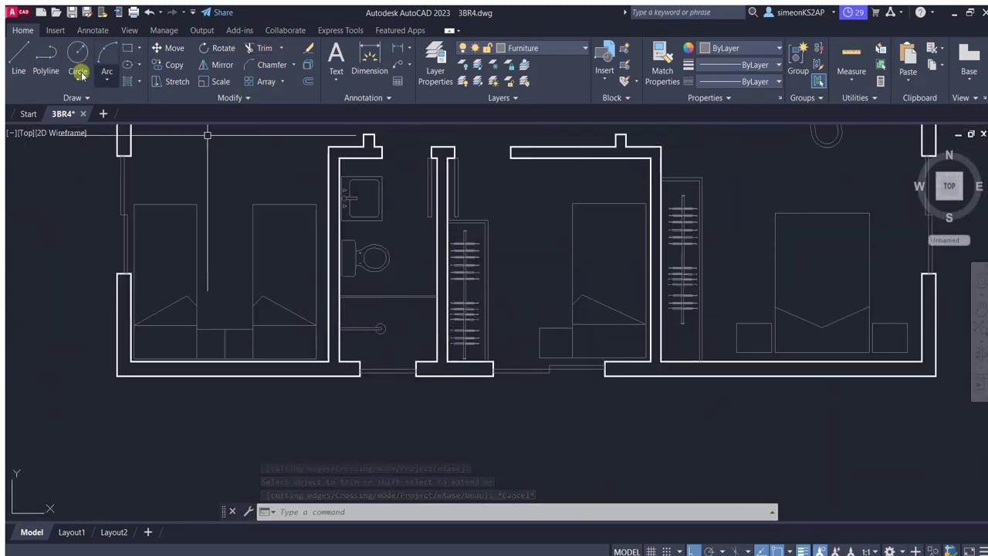
left_click(45, 55)
middle_click_drag(398, 177, 401, 228)
left_click(387, 199)
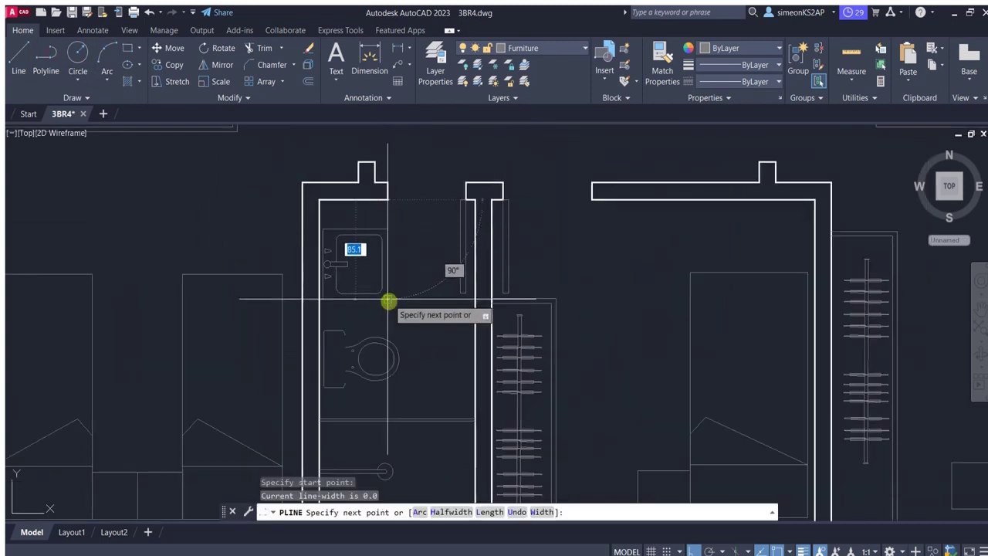
left_click(386, 316)
left_click(306, 309)
middle_click_drag(348, 305, 370, 262)
key("Escape")
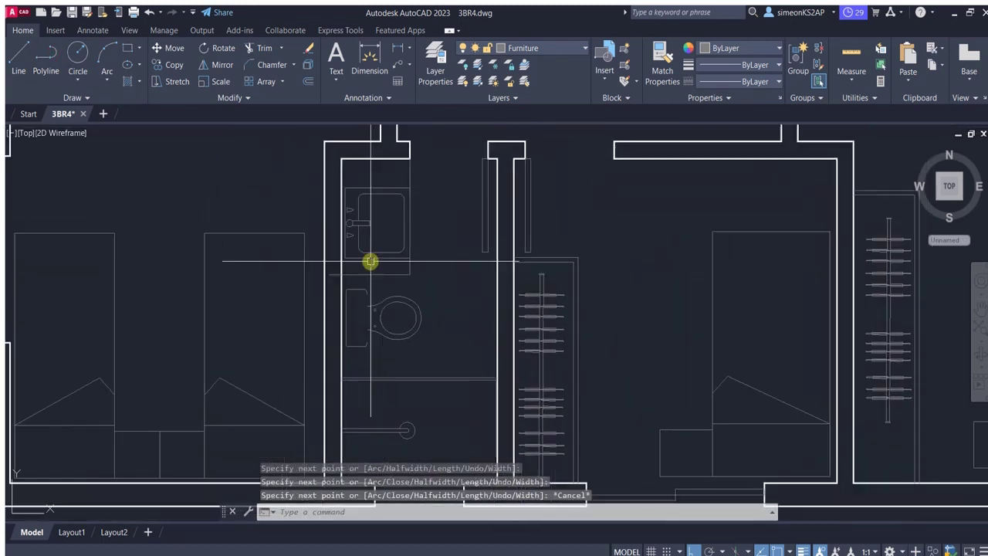
Step: Abandon a trim, then select the sink and pick a base point to move it
left_click(261, 48)
scroll(324, 278, "up", 2)
scroll(390, 274, "down", 2)
key("Escape")
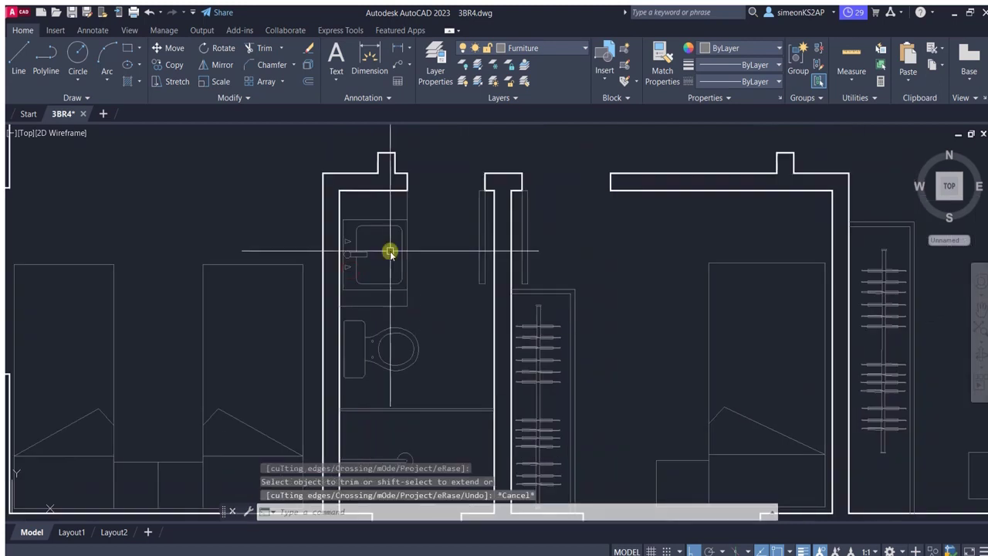
left_click(388, 250)
left_click(188, 57)
left_click(442, 301)
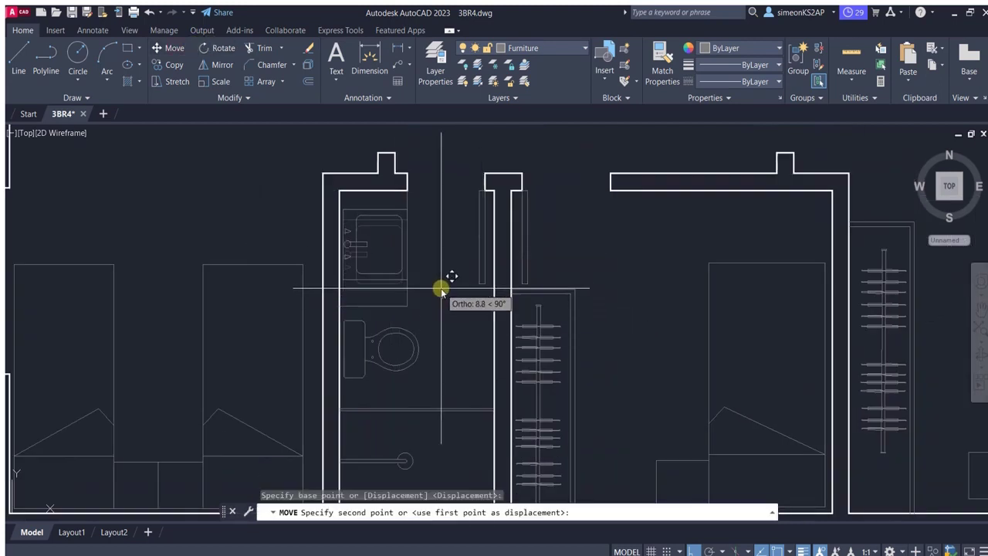
Step: Group the sink, toilet, lines and towel ring into a single fixture group
scroll(436, 278, "down", 2)
key("Escape")
scroll(429, 259, "up", 2)
scroll(439, 271, "down", 1)
scroll(443, 243, "up", 1)
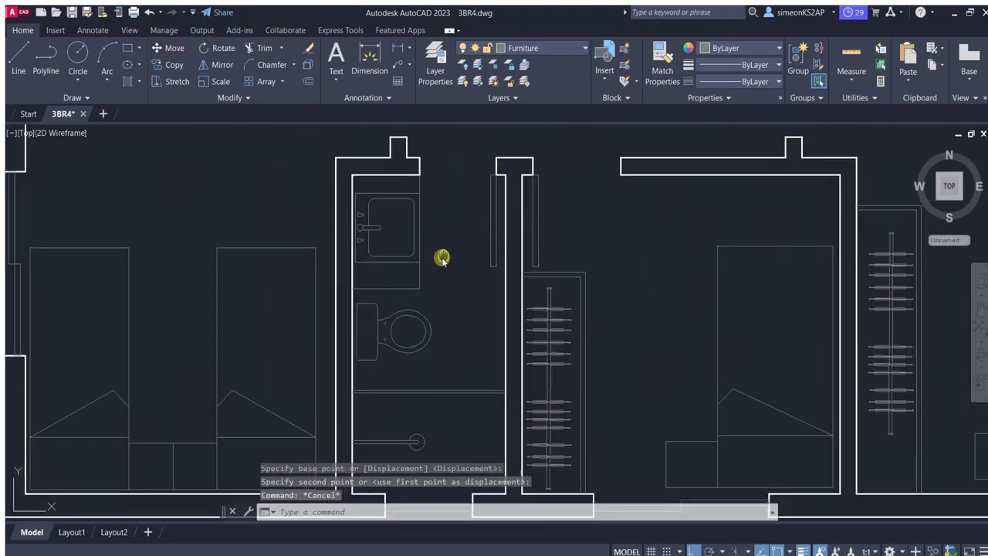
left_click(441, 259)
left_click(425, 315)
middle_click_drag(444, 402, 450, 286)
left_click(450, 308)
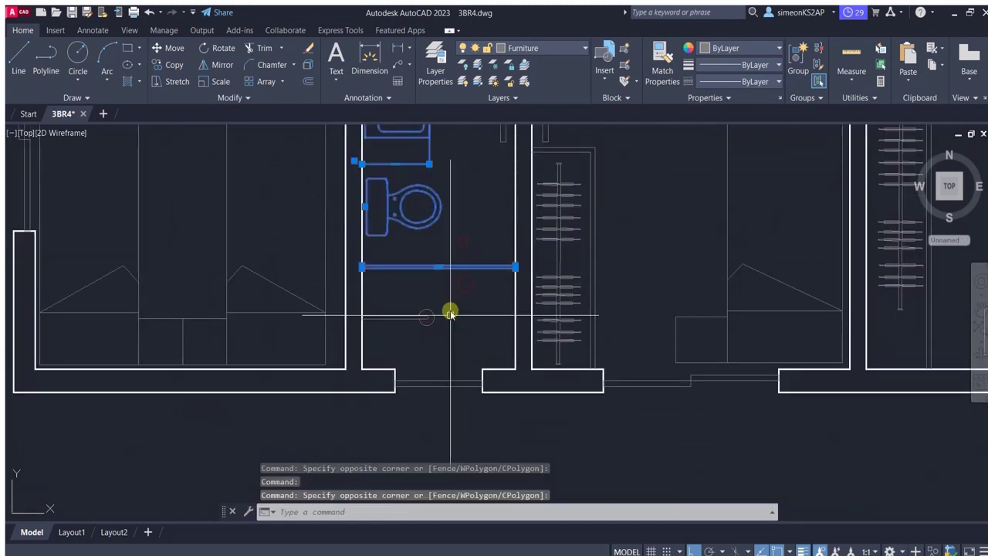
left_click(476, 315)
key("Return")
Step: Copy the fixture group into the upper small room near the living area
scroll(355, 312, "down", 4)
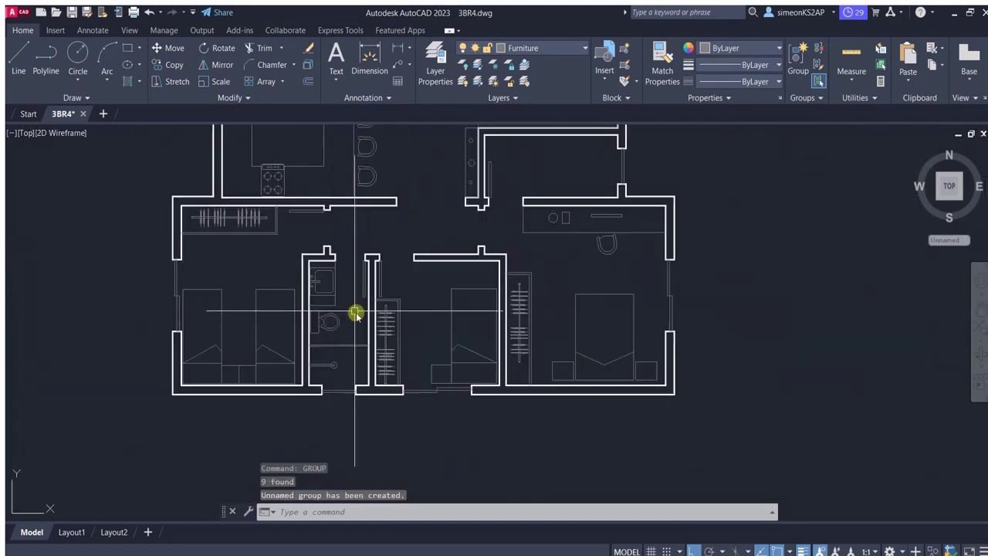
left_click(175, 65)
left_click(327, 307)
middle_click_drag(553, 165, 489, 300)
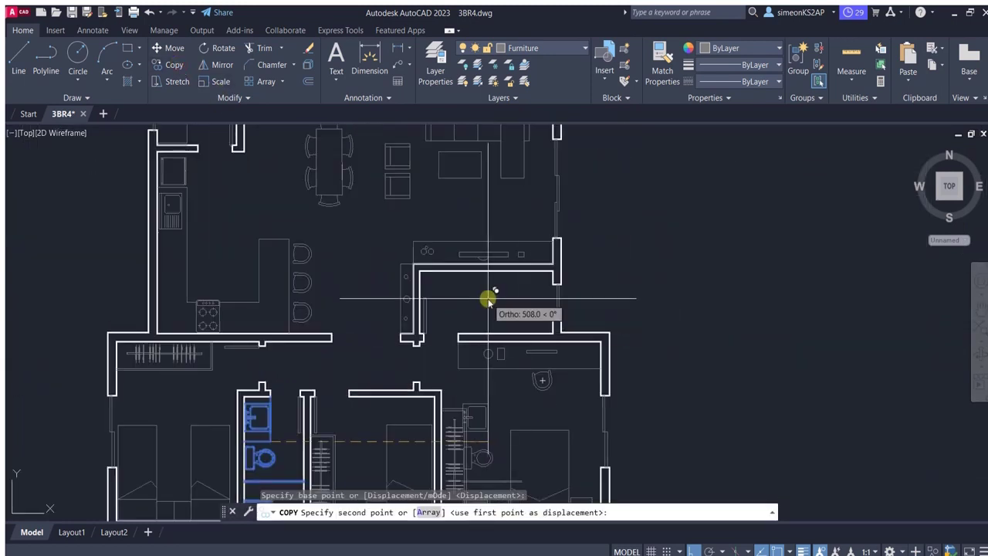
left_click(499, 303)
key("Return")
Step: Rotate the copied fixtures about a pivot with Ortho turned on
left_click(495, 305)
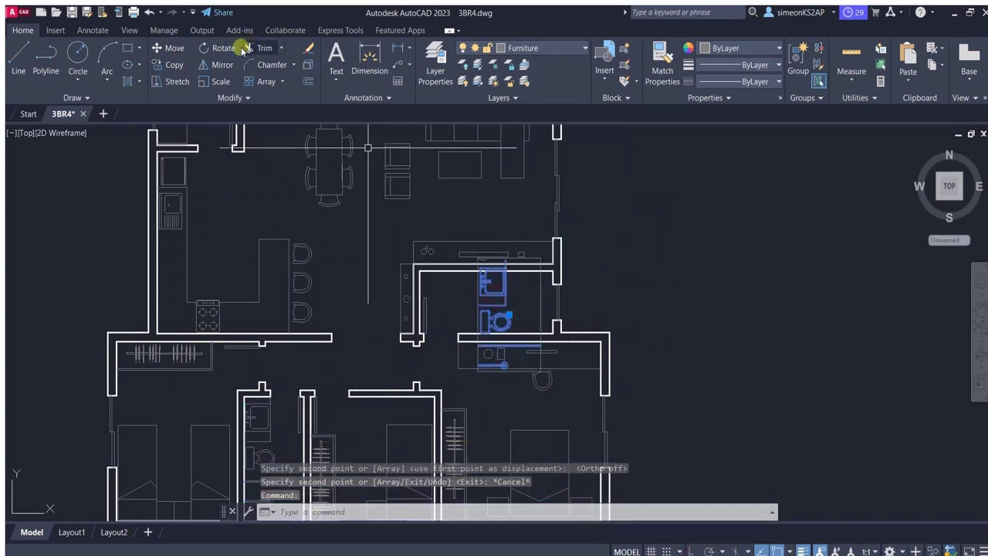
left_click(223, 48)
key("F8")
scroll(494, 293, "up", 3)
left_click(494, 293)
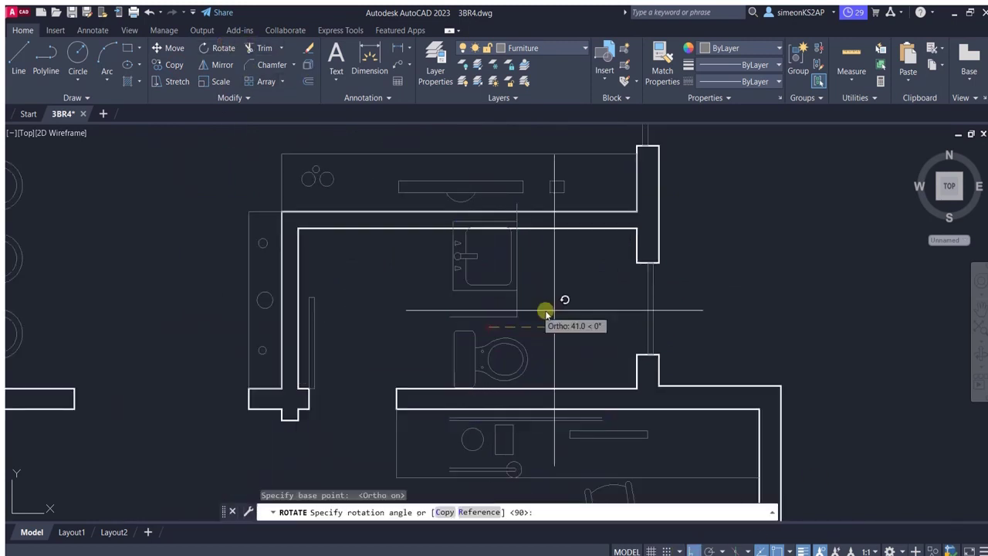
scroll(485, 272, "down", 4)
left_click(439, 352)
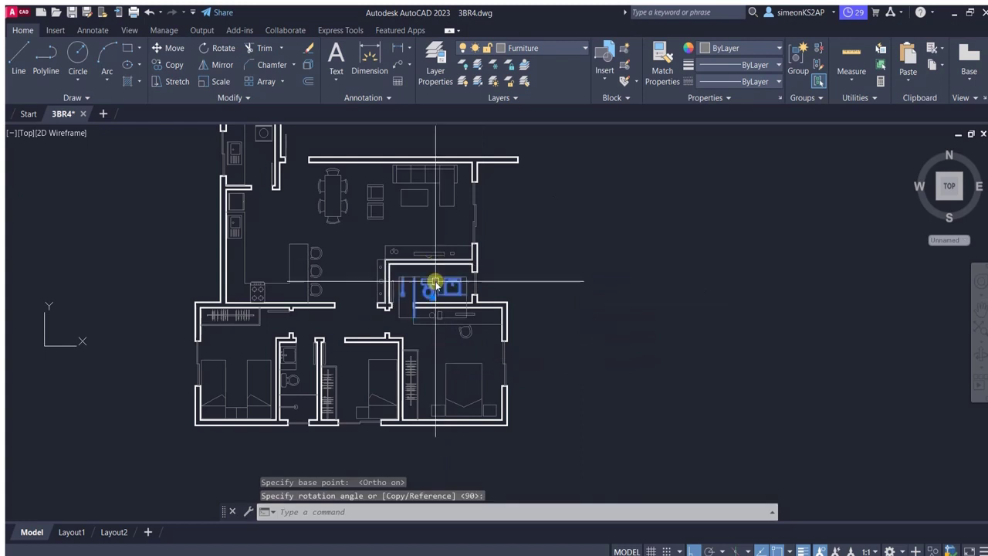
Step: Mirror the rotated copy with MI, answering Yes to delete the original
type("mi")
key("Return")
scroll(429, 268, "up", 2)
left_click(430, 386)
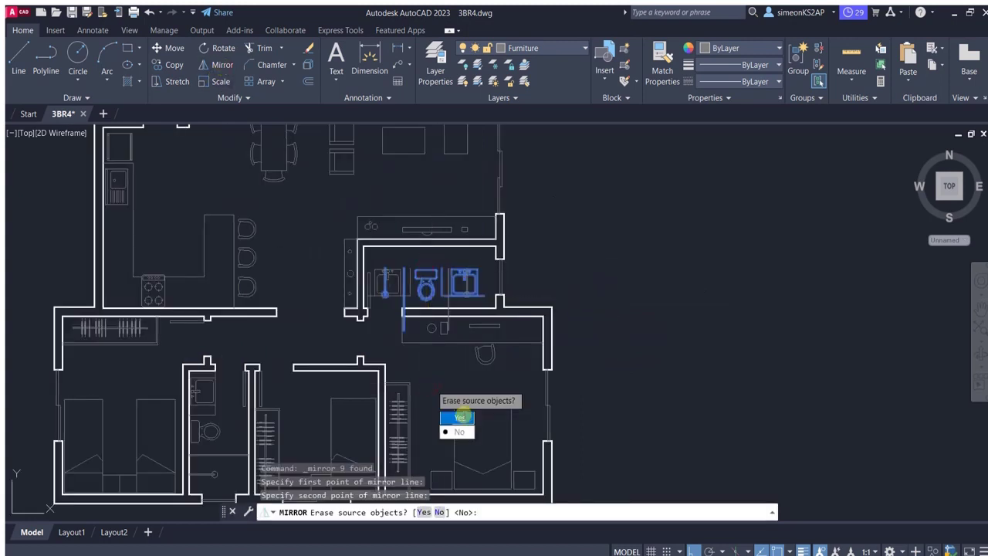
type("Y")
key("Return")
scroll(426, 283, "up", 2)
scroll(435, 312, "up", 1)
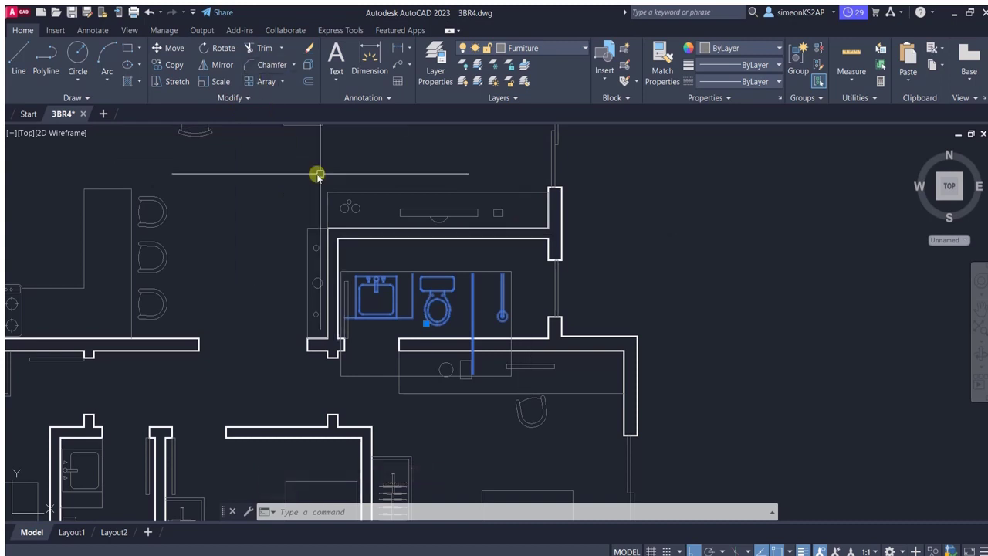
Step: Move the mirrored fixtures against the bathroom wall, then shift them slightly right
left_click(167, 51)
scroll(370, 283, "up", 2)
scroll(371, 262, "up", 1)
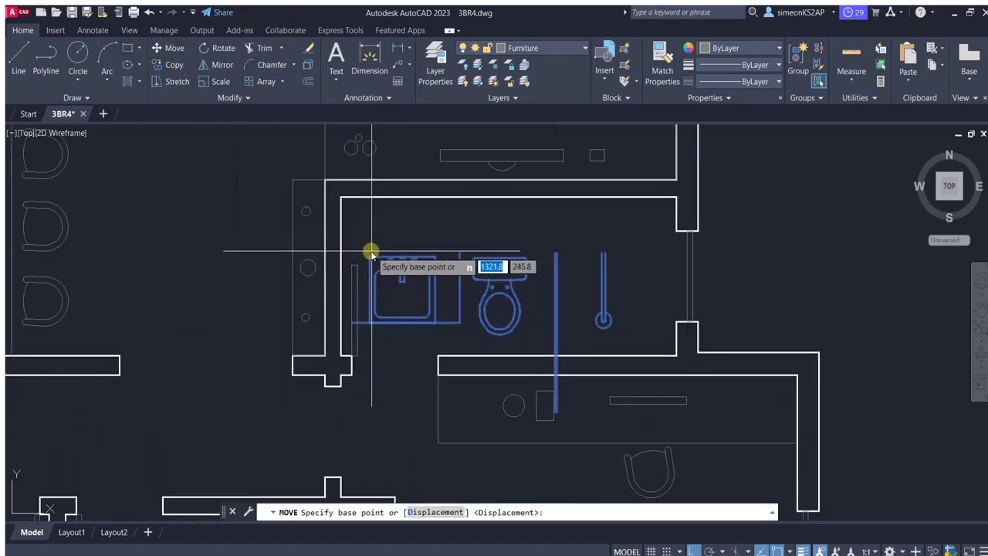
left_click(372, 259)
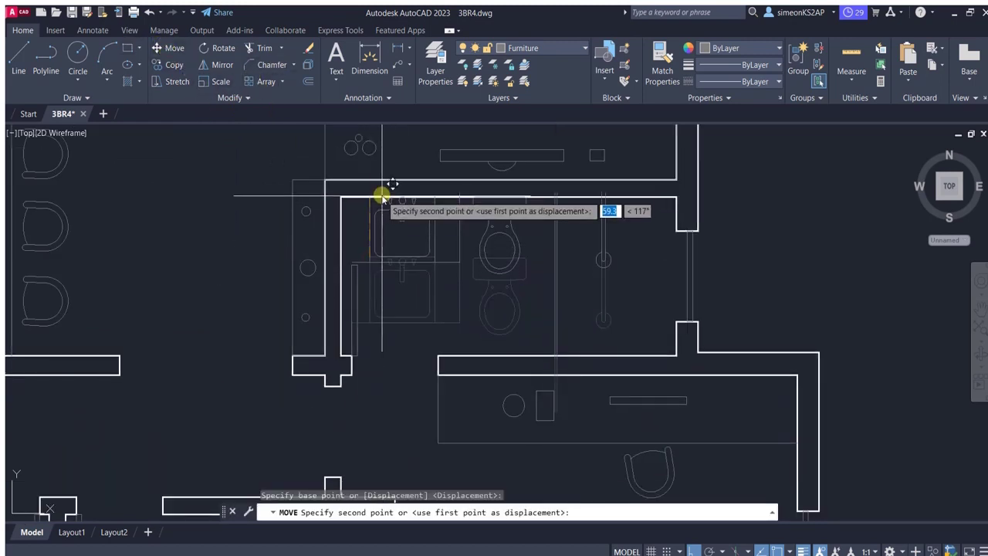
scroll(463, 232, "down", 3)
scroll(616, 248, "up", 2)
left_click(386, 216)
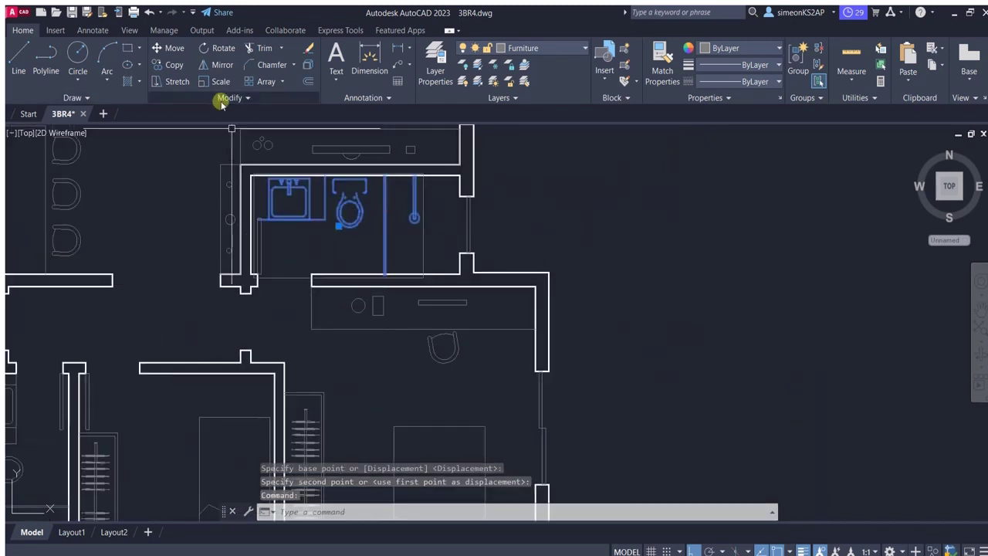
left_click(168, 48)
left_click(568, 233)
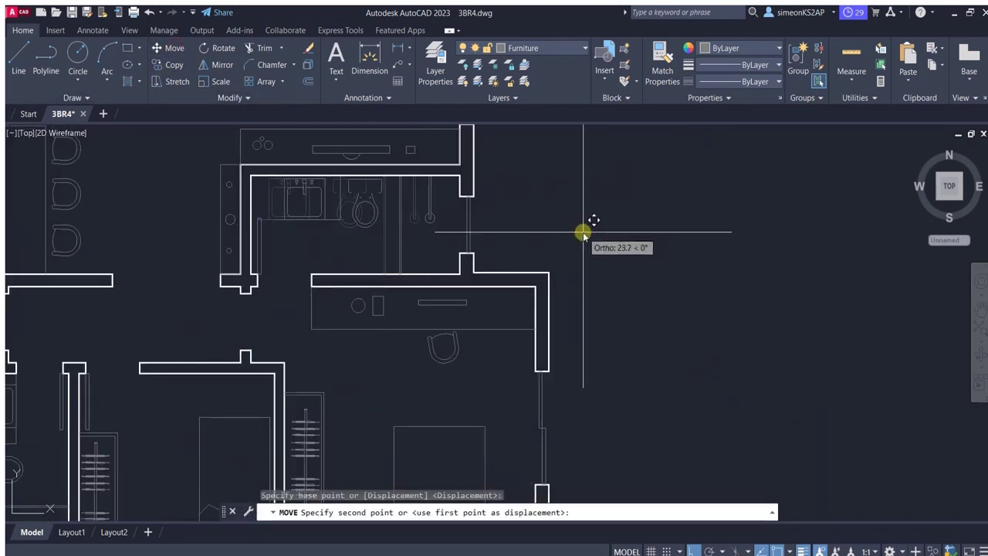
left_click(583, 232)
Step: Select the bathroom fixtures and nudge them up into place
scroll(381, 209, "up", 1)
scroll(441, 242, "up", 1)
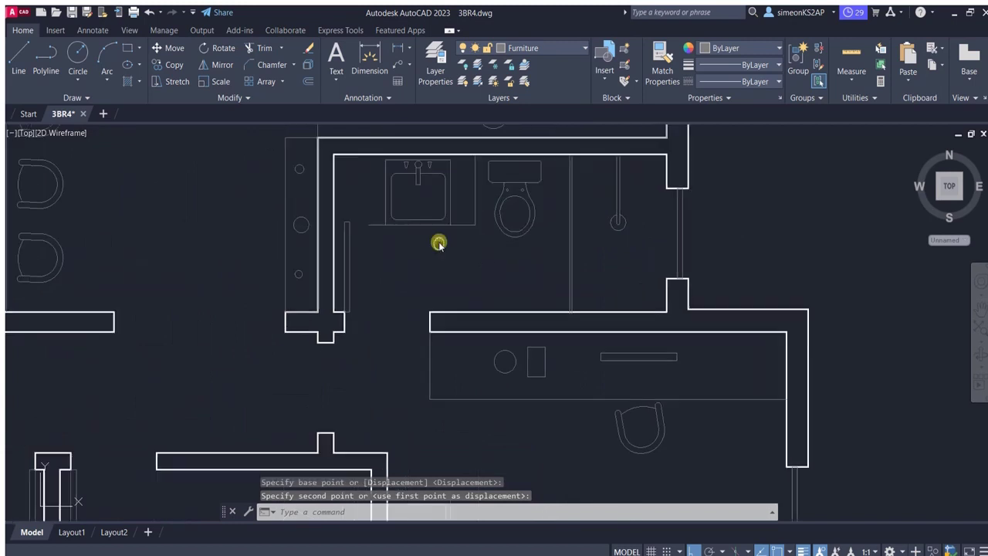
mouse_move(453, 242)
middle_mouse_down()
mouse_move(411, 285)
mouse_move(437, 322)
middle_mouse_up()
left_click(477, 223)
left_click(175, 48)
left_click(437, 386)
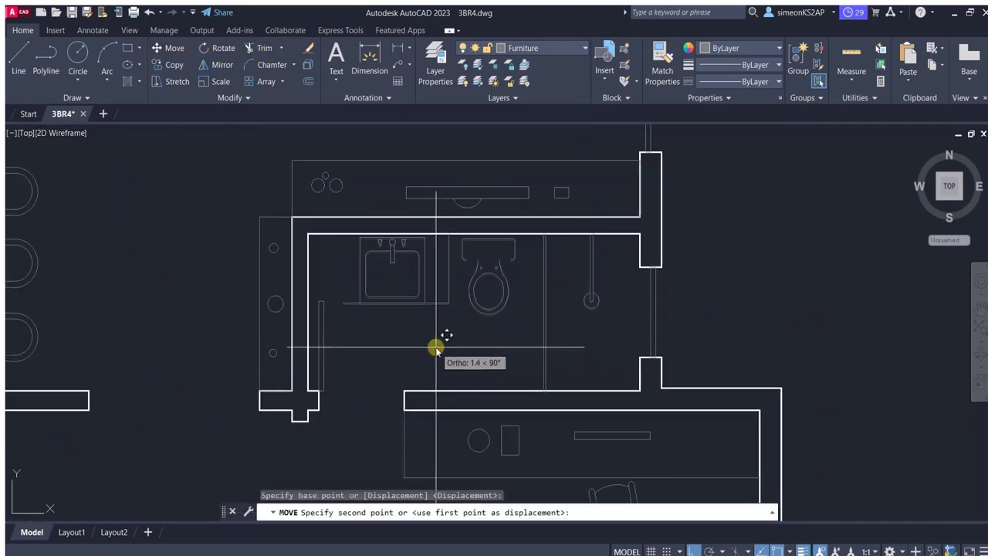
left_click(436, 349)
scroll(415, 342, "down", 1)
scroll(475, 327, "up", 1)
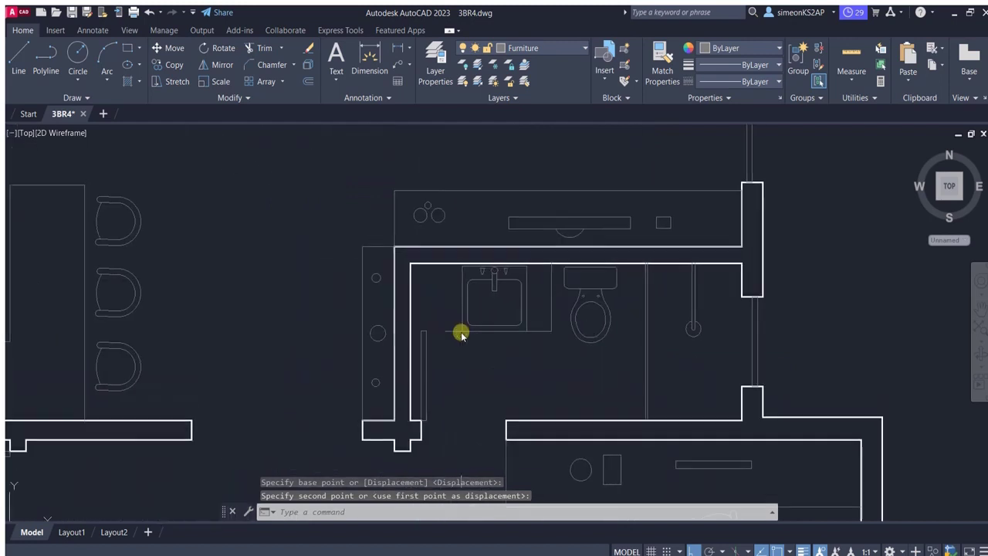
key("Escape")
Step: Draw a vertical polyline beside the sink up to the counter
scroll(479, 345, "up", 3)
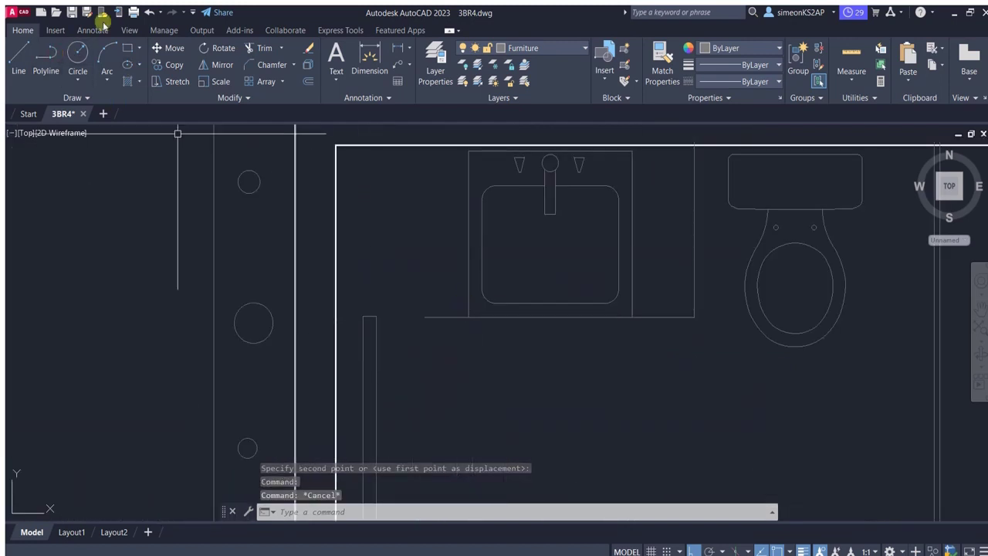
left_click(45, 62)
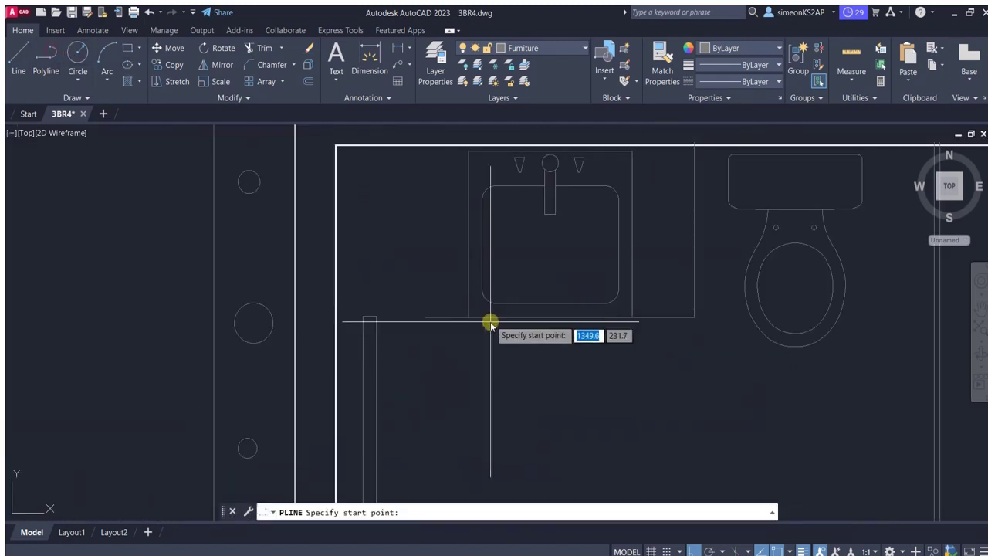
left_click(425, 317)
left_click(425, 145)
key("Escape")
Step: Start a trim near the sink and cancel it
scroll(379, 166, "down", 3)
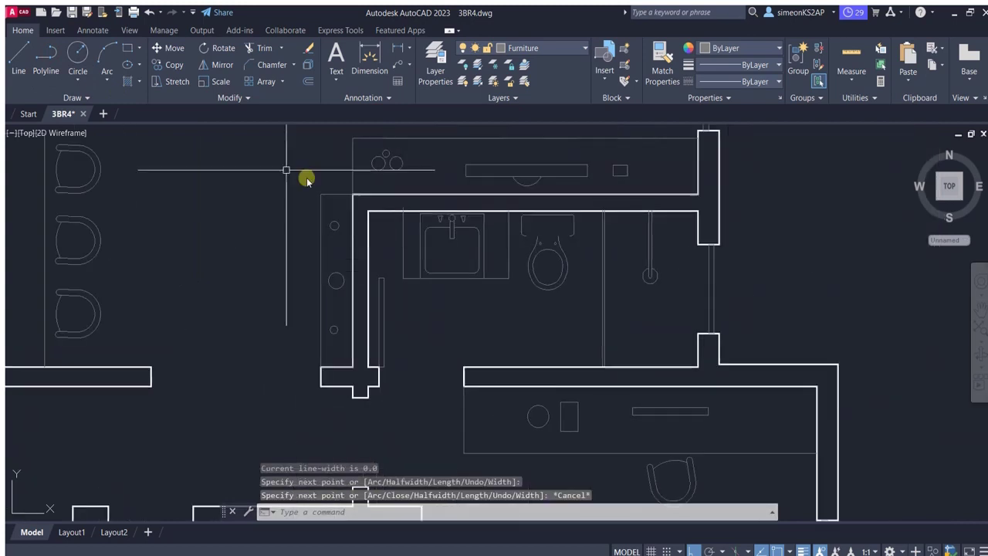
left_click(262, 48)
scroll(415, 224, "up", 4)
scroll(390, 224, "down", 4)
key("Escape")
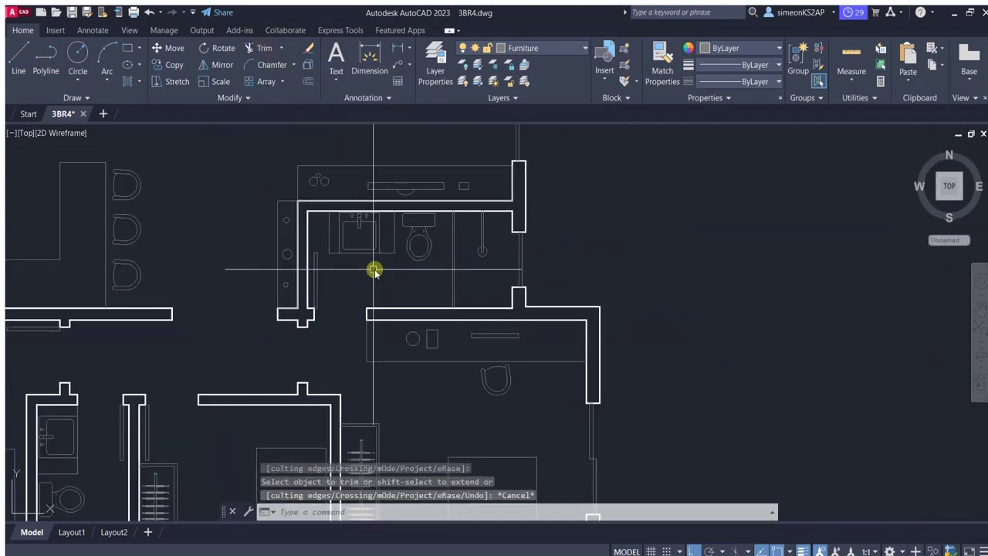
scroll(468, 302, "down", 1)
scroll(421, 262, "up", 5)
scroll(464, 296, "down", 4)
scroll(432, 224, "up", 4)
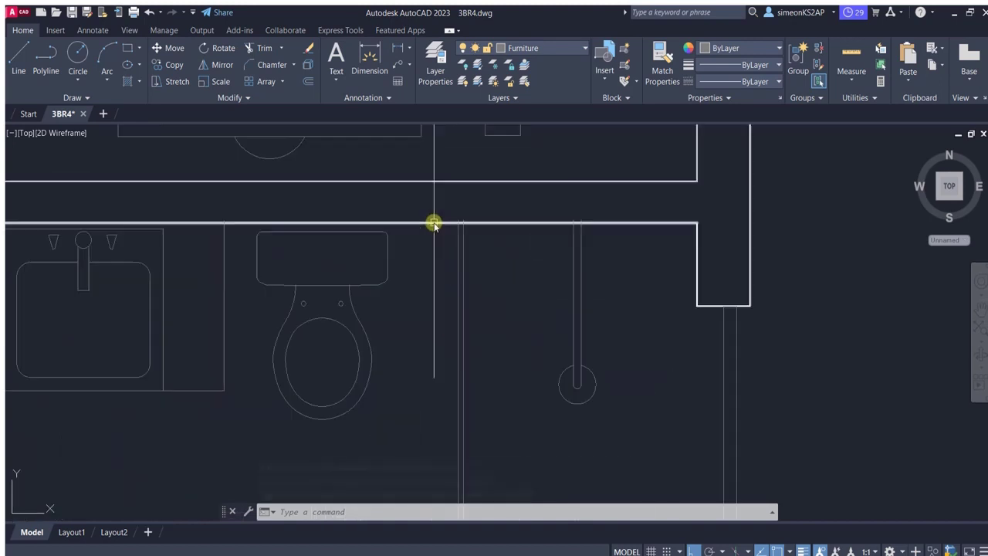
scroll(505, 263, "down", 2)
Step: Select the fixtures and begin moving them from the wall corner, then cancel
left_click(542, 241)
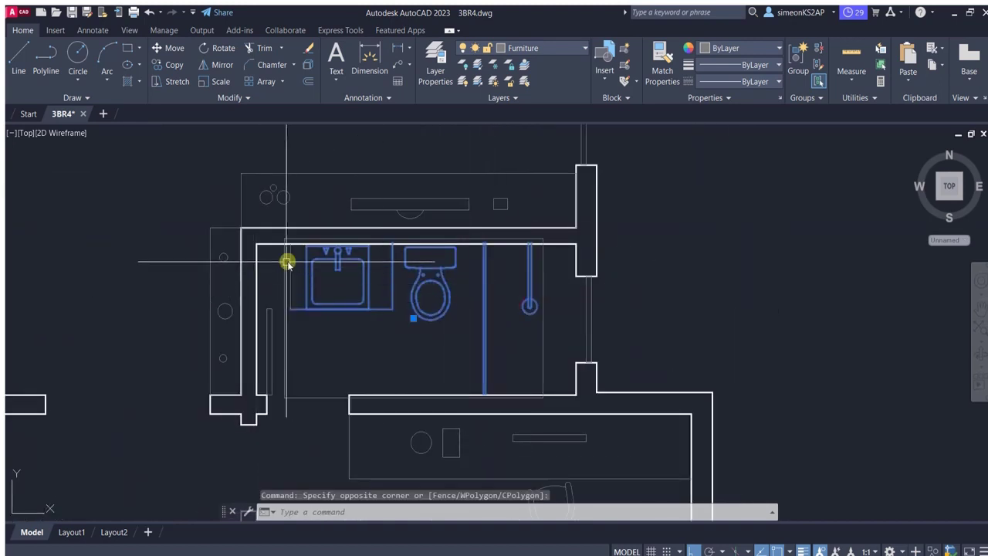
scroll(540, 270, "up", 5)
type("m")
key("Return")
scroll(426, 197, "up", 3)
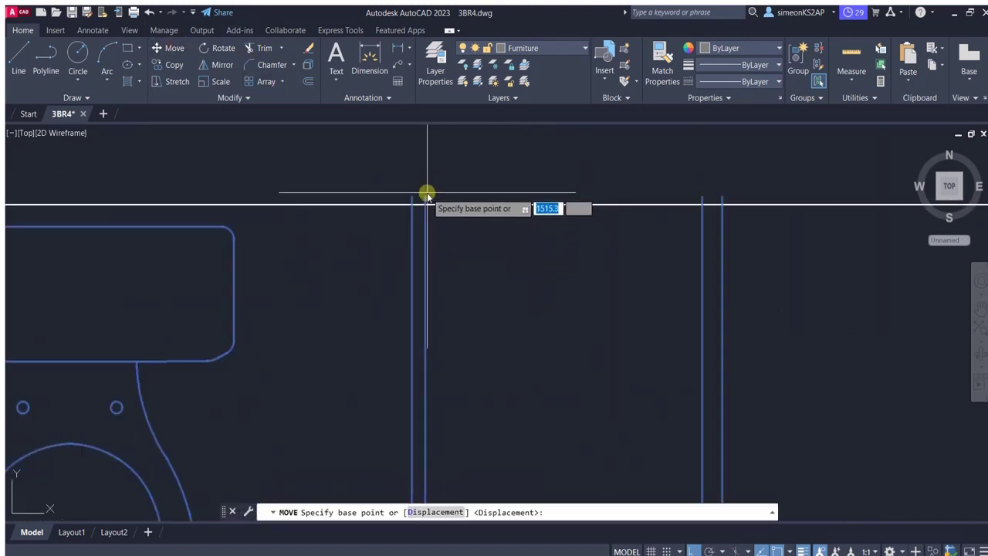
left_click(427, 202)
scroll(425, 207, "down", 5)
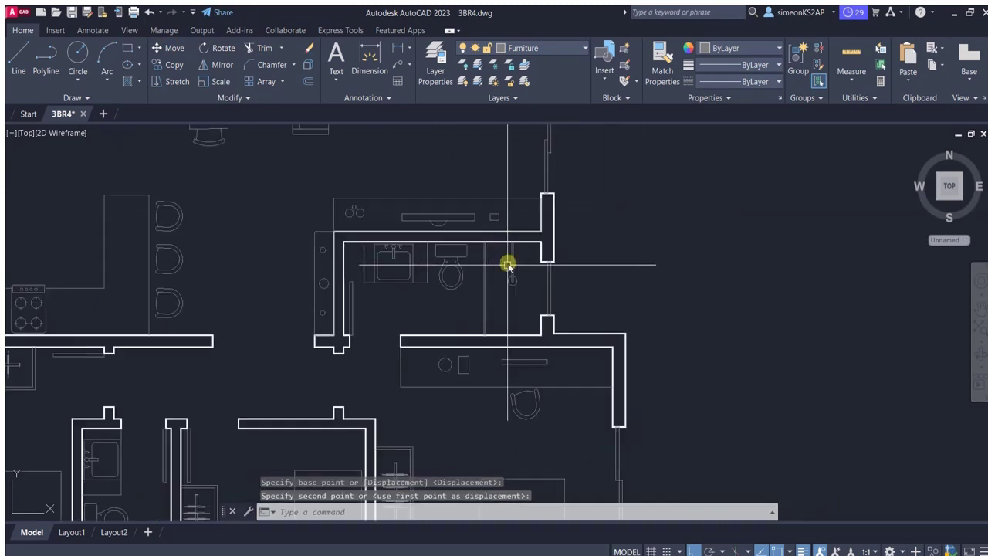
key("Escape")
Step: Adjust the wall line beside the bathroom sink by its endpoint and trim the overlap
scroll(399, 265, "up", 3)
left_click(404, 232)
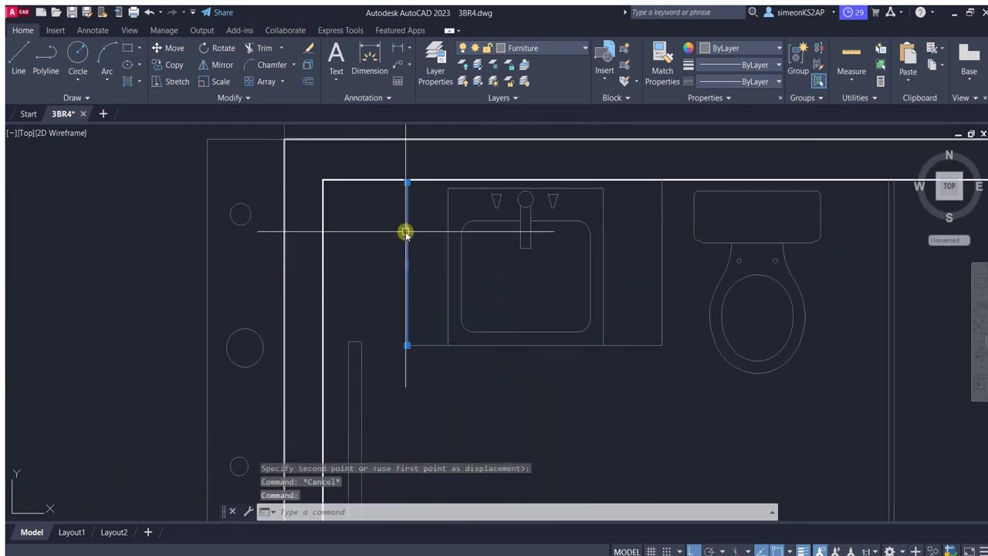
scroll(389, 258, "up", 3)
left_click(371, 222)
left_click(264, 48)
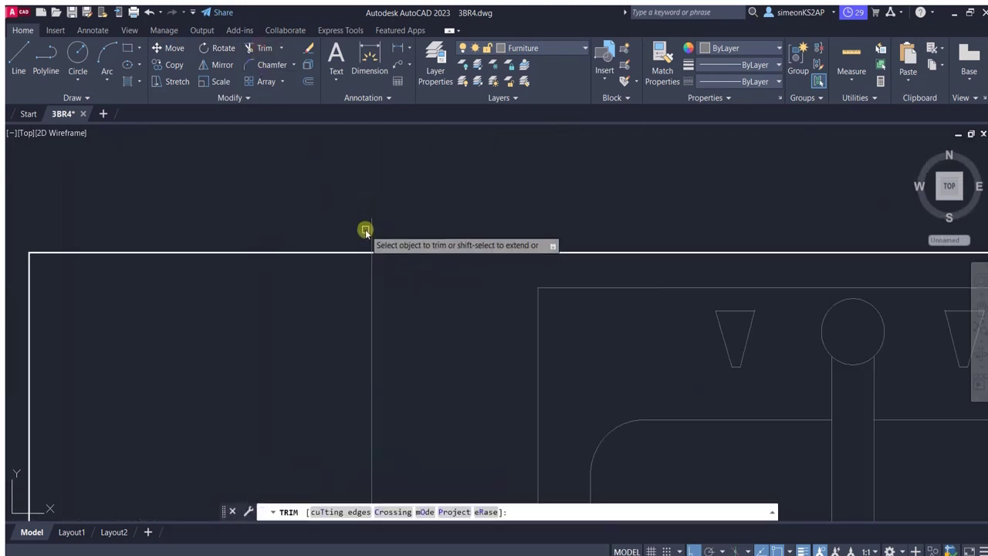
scroll(534, 291, "down", 5)
middle_click_drag(534, 291, 466, 290)
scroll(466, 291, "down", 2)
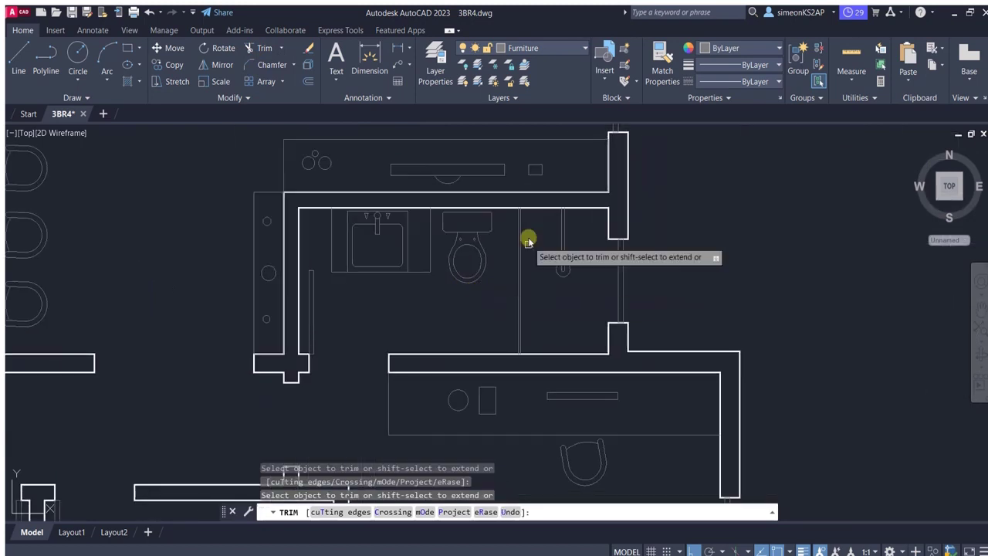
scroll(530, 239, "down", 2)
scroll(547, 245, "down", 3)
scroll(595, 258, "down", 2)
key("Escape")
Step: Pan and zoom out to show the whole bedroom wing
mouse_move(553, 283)
middle_mouse_down()
mouse_move(455, 289)
mouse_move(412, 304)
mouse_move(427, 264)
middle_mouse_up()
scroll(495, 293, "up", 2)
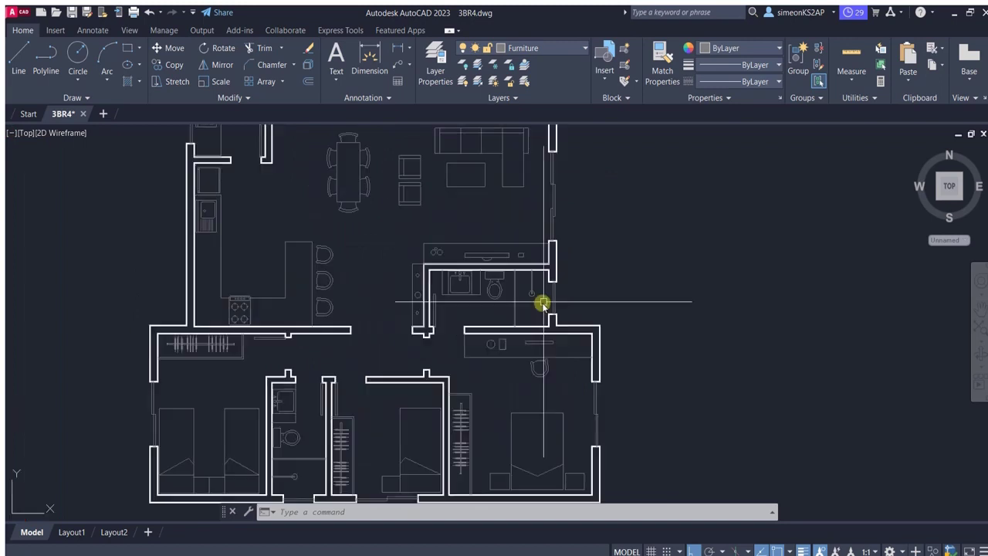
scroll(424, 306, "up", 1)
scroll(283, 291, "down", 1)
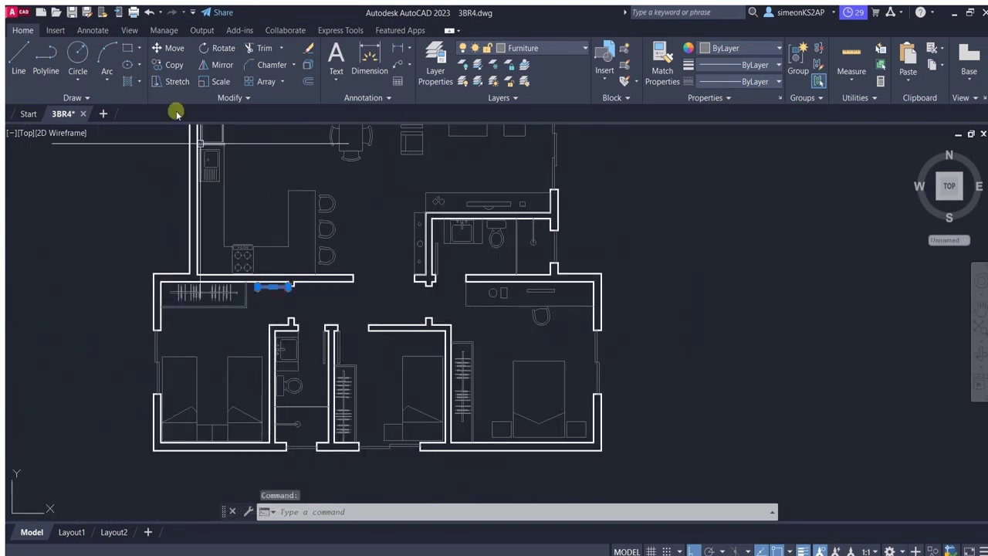
Step: Start copying the short door panel below the kitchen, then cancel the copy
left_click(171, 67)
scroll(288, 285, "up", 5)
scroll(294, 286, "down", 1)
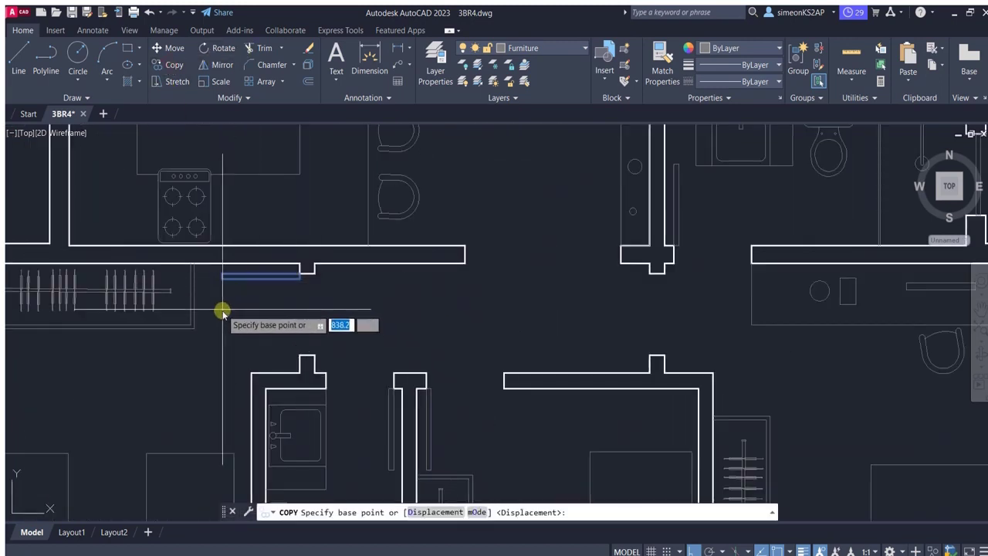
scroll(220, 275, "up", 4)
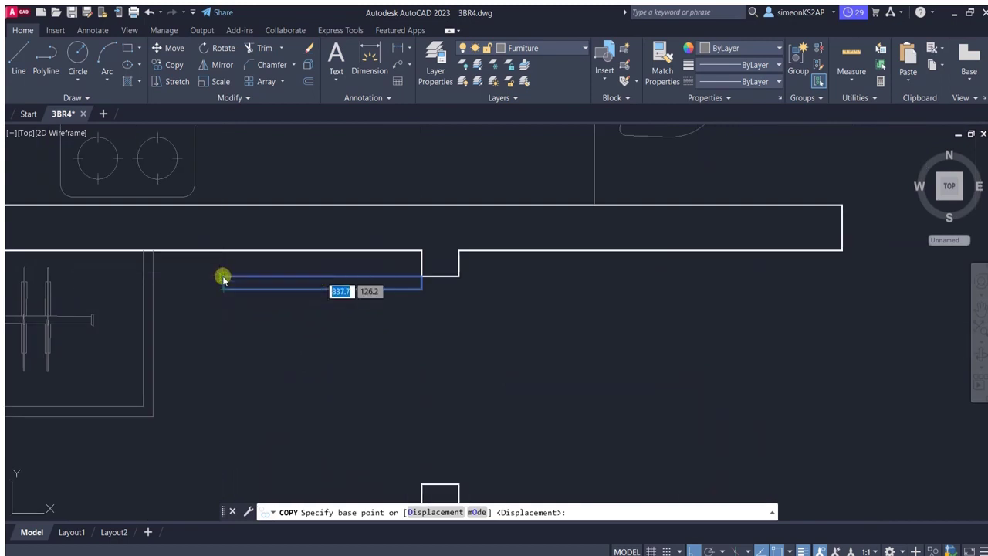
left_click(421, 287)
scroll(422, 287, "down", 5)
scroll(586, 274, "up", 3)
scroll(618, 309, "down", 3)
scroll(631, 359, "up", 1)
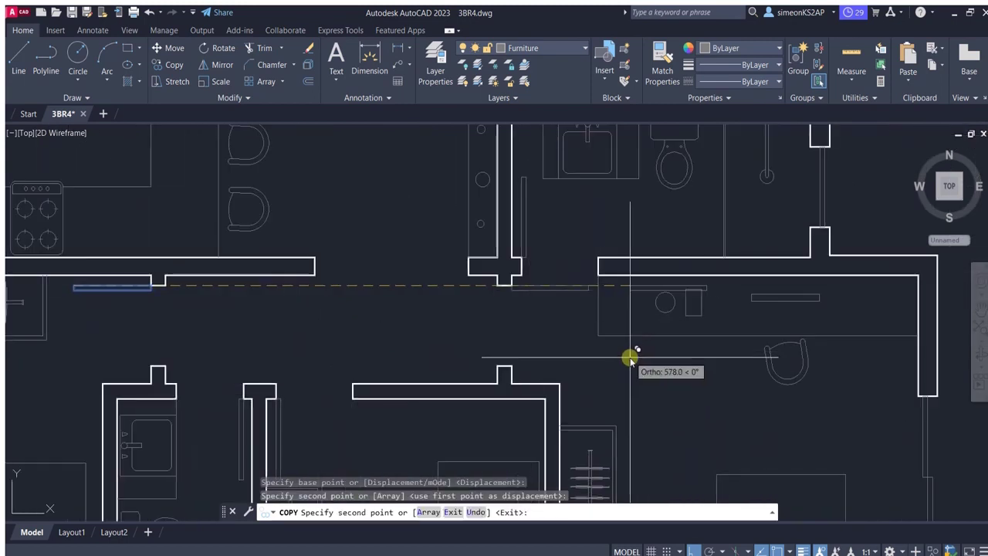
key("Escape")
scroll(532, 300, "down", 2)
scroll(536, 262, "up", 2)
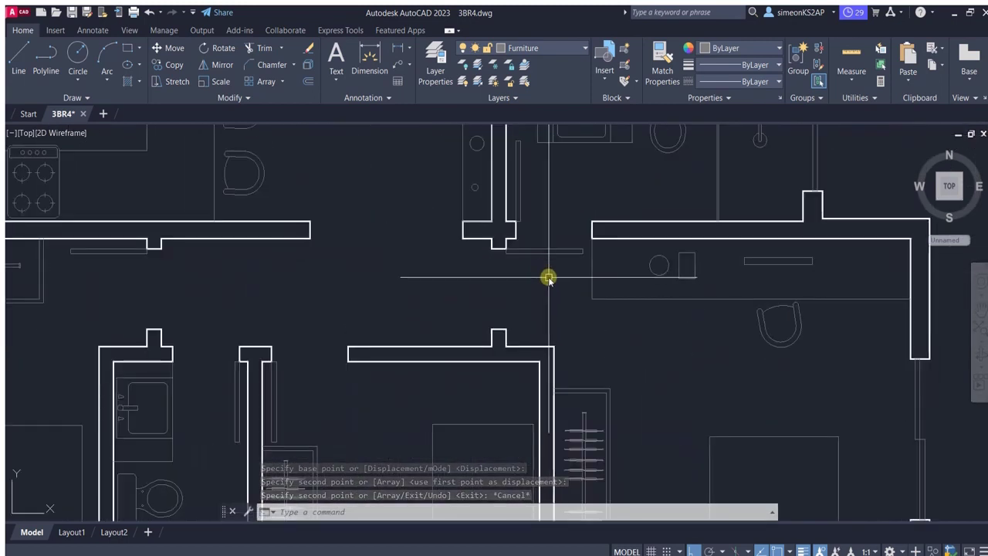
scroll(550, 274, "down", 2)
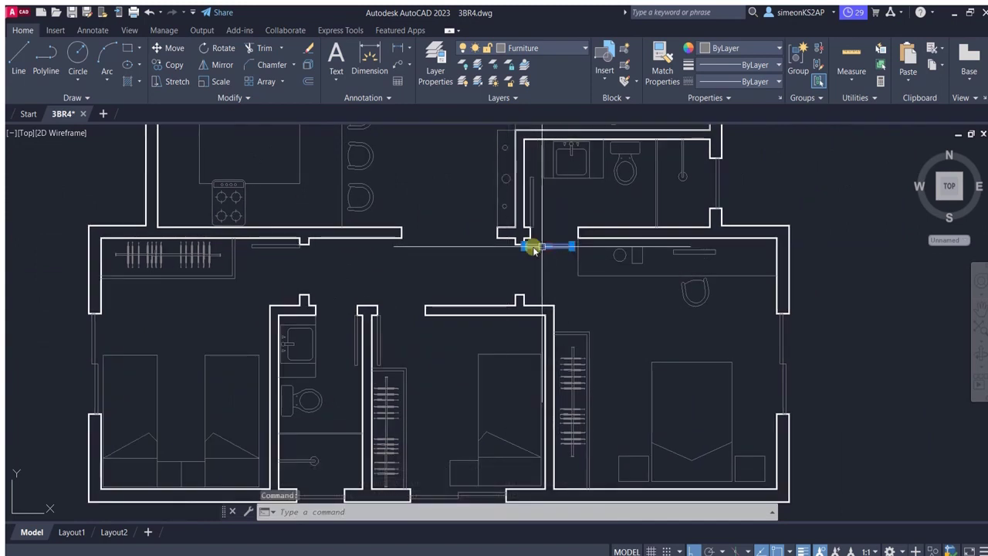
scroll(533, 248, "up", 2)
scroll(466, 232, "down", 2)
scroll(459, 239, "down", 2)
scroll(430, 207, "up", 2)
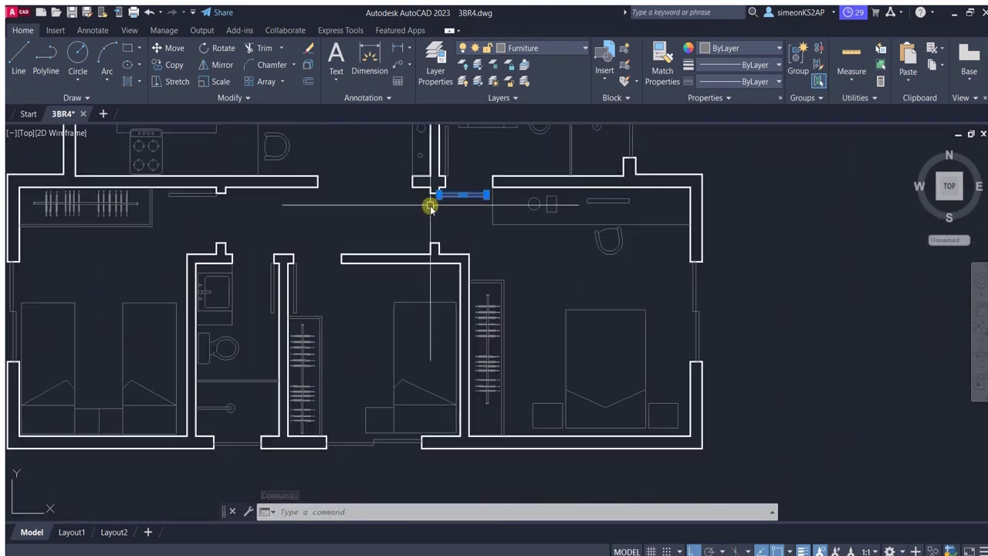
Step: Start moving the hallway door panel from the wall corner, then cancel the move
middle_click_drag(448, 210, 468, 258)
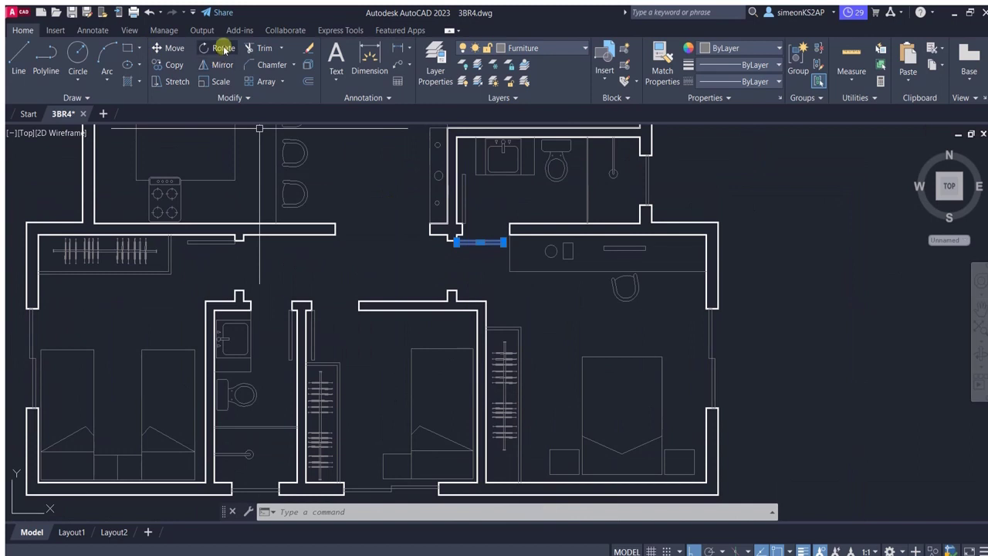
left_click(174, 48)
scroll(494, 256, "up", 2)
scroll(512, 221, "up", 2)
left_click(512, 221)
scroll(364, 335, "up", 2)
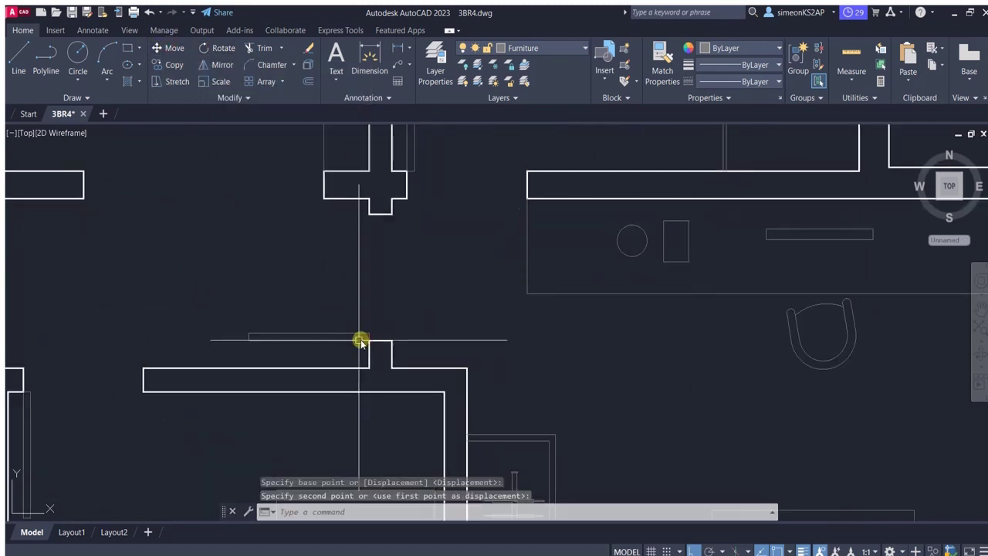
scroll(360, 340, "down", 2)
key("Escape")
scroll(424, 324, "down", 2)
scroll(412, 307, "down", 1)
scroll(371, 296, "down", 1)
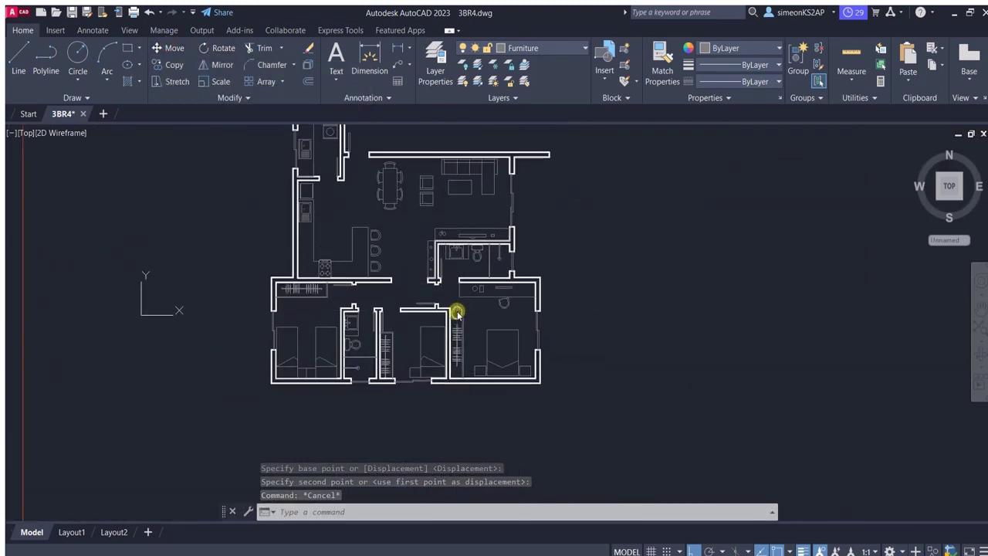
scroll(457, 312, "up", 2)
scroll(441, 282, "up", 2)
scroll(419, 323, "up", 5)
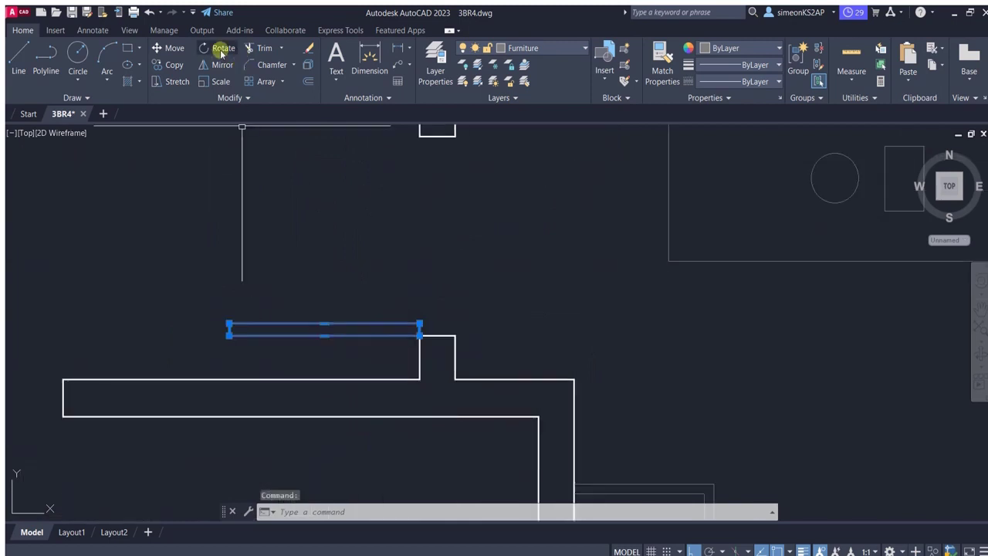
Step: Mirror the door panel across the wall edge, answering Y to erase the original
left_click(223, 65)
left_click(437, 335)
left_click(451, 253)
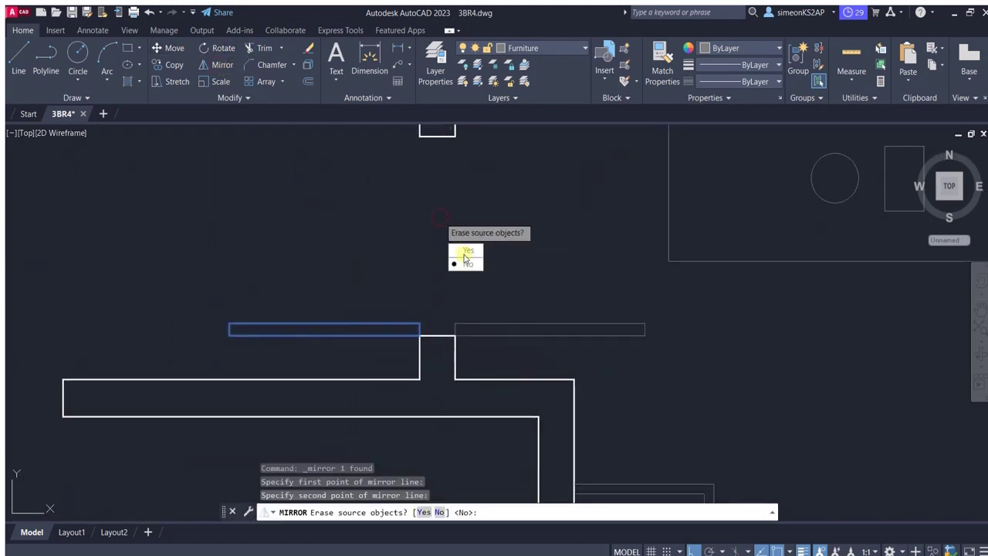
type("Y")
key("Return")
scroll(476, 269, "down", 4)
key("Escape")
scroll(425, 340, "down", 3)
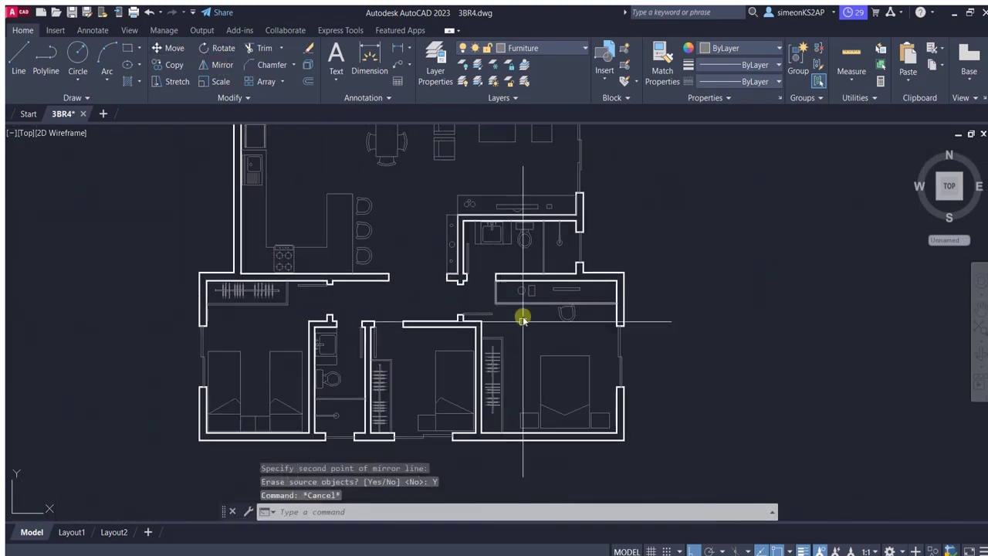
scroll(511, 292, "down", 2)
middle_click_drag(497, 331, 456, 283)
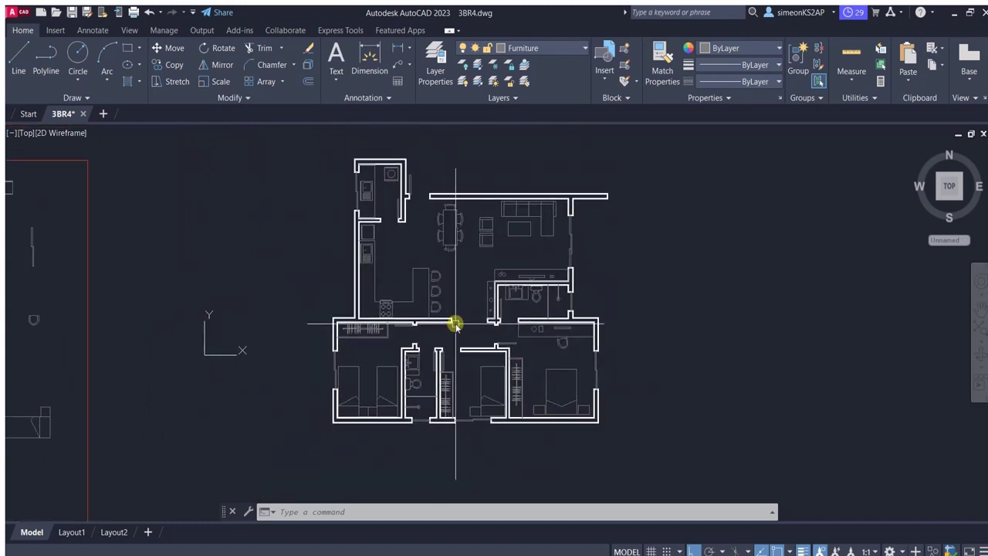
Step: Copy a kitchen bar stool into the living room's upper-right corner
middle_click_drag(561, 249, 560, 253)
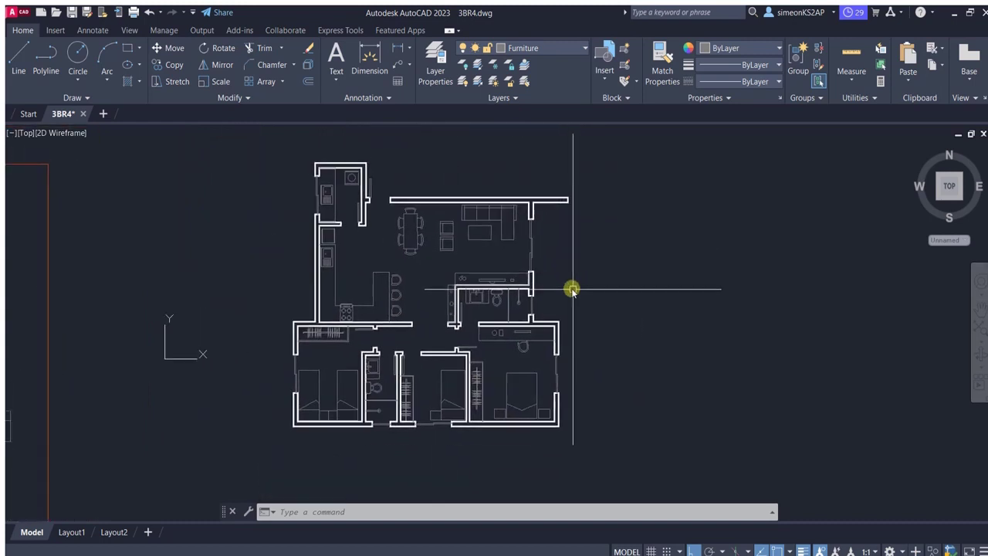
left_click(399, 279)
left_click(175, 65)
scroll(386, 279, "up", 3)
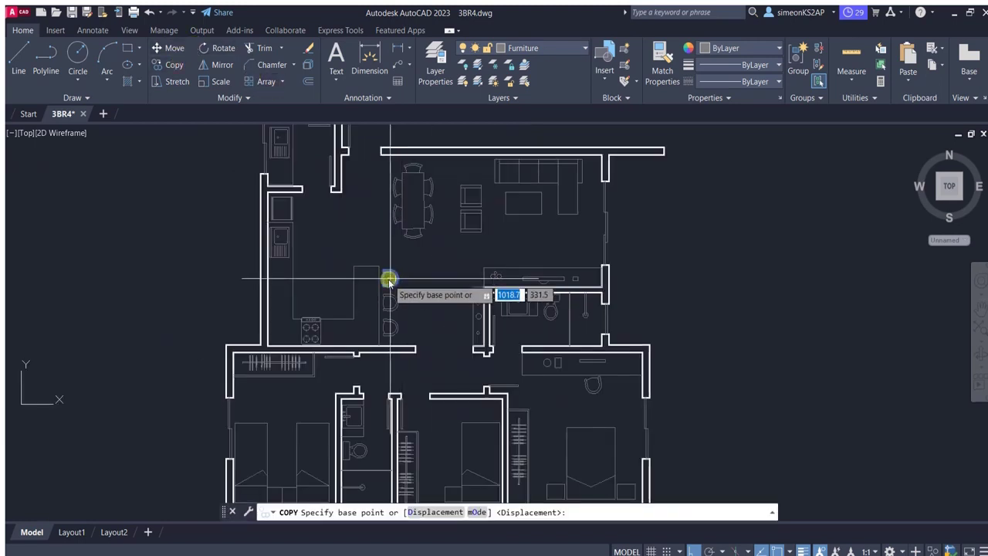
left_click(131, 357)
left_click(531, 194)
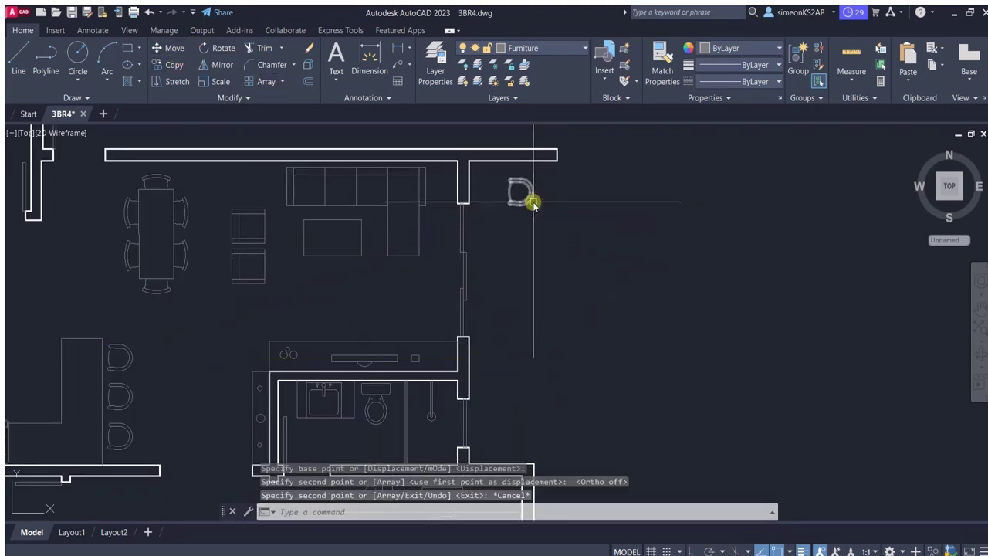
key("Escape")
Step: Rotate the copied chair about its centre to a diagonal angle
middle_click_drag(589, 233, 524, 269)
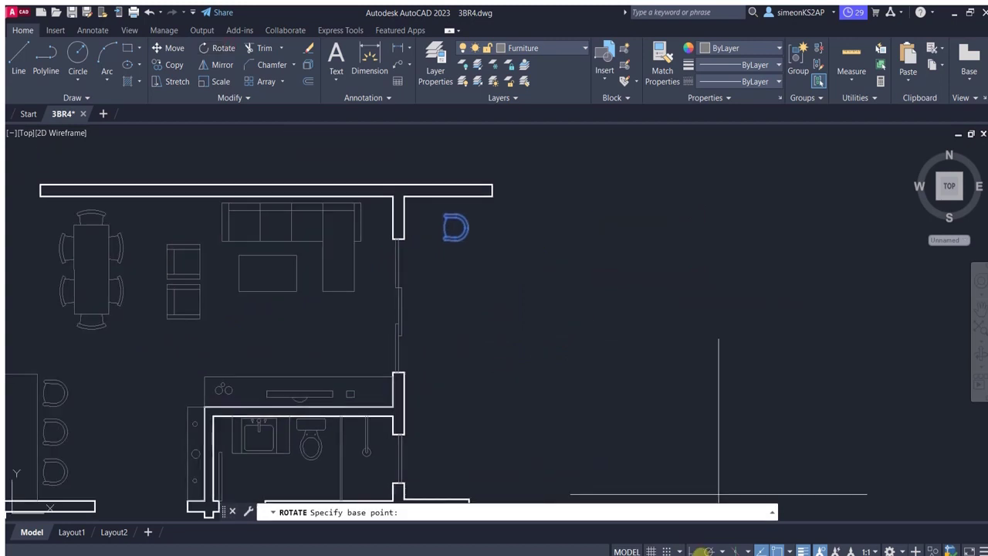
left_click(459, 228)
left_click(463, 162)
scroll(471, 230, "down", 4)
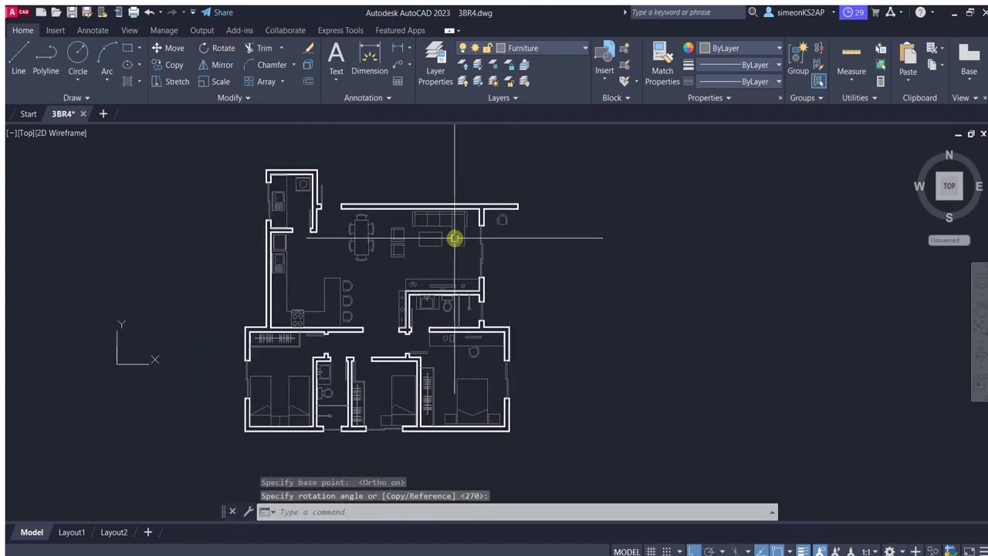
scroll(453, 236, "up", 2)
scroll(432, 291, "up", 3)
scroll(501, 293, "down", 4)
scroll(567, 258, "up", 5)
left_click(533, 193)
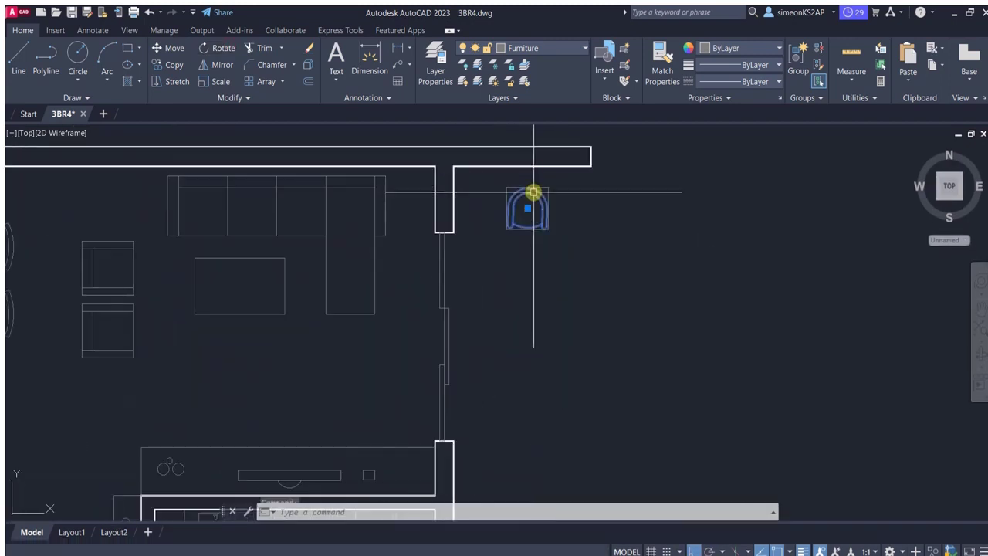
key("Return")
left_click(527, 209)
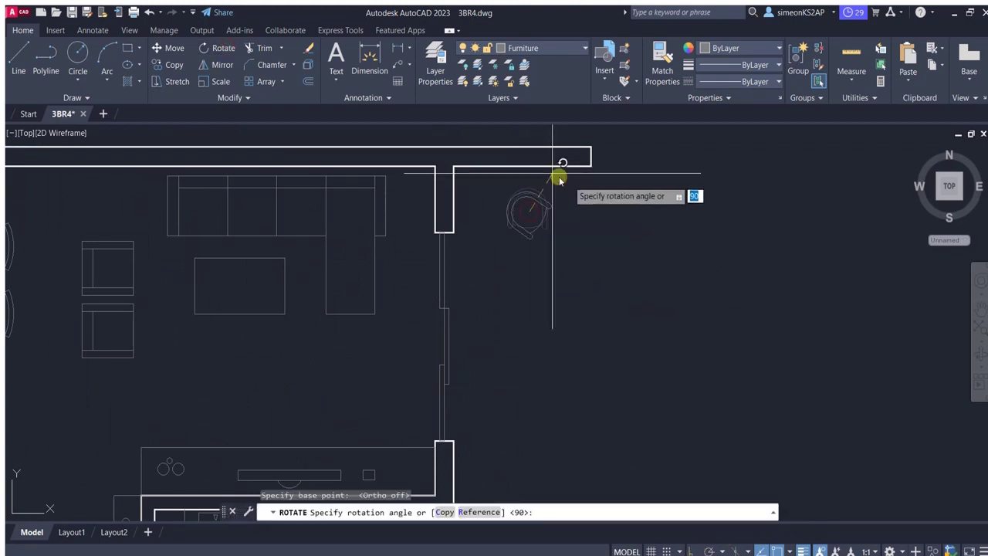
left_click(548, 219)
Step: Move the chair closer to the corner with M, then refine its angle with RO
type("m")
key("Return")
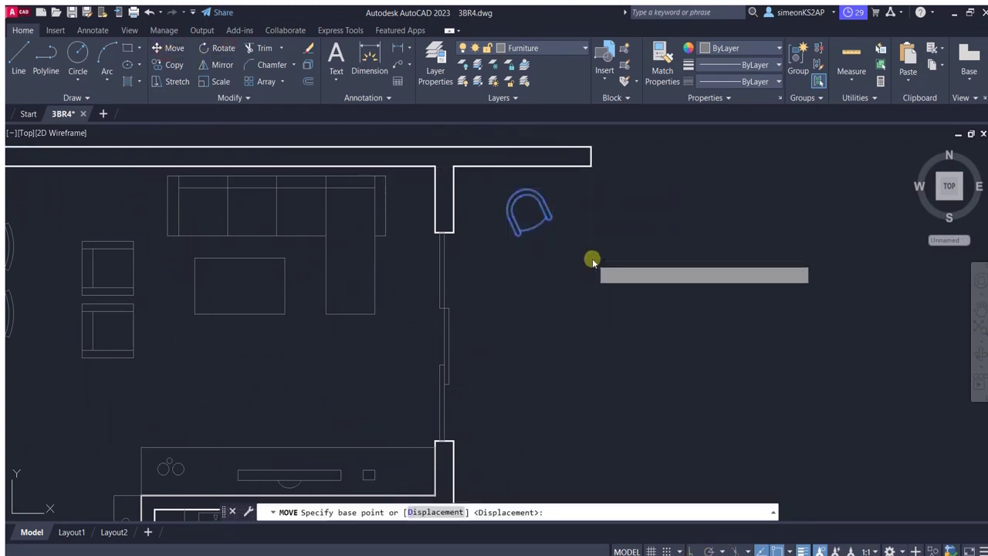
left_click(591, 258)
left_click(548, 233)
type("ro")
key("Return")
left_click(505, 186)
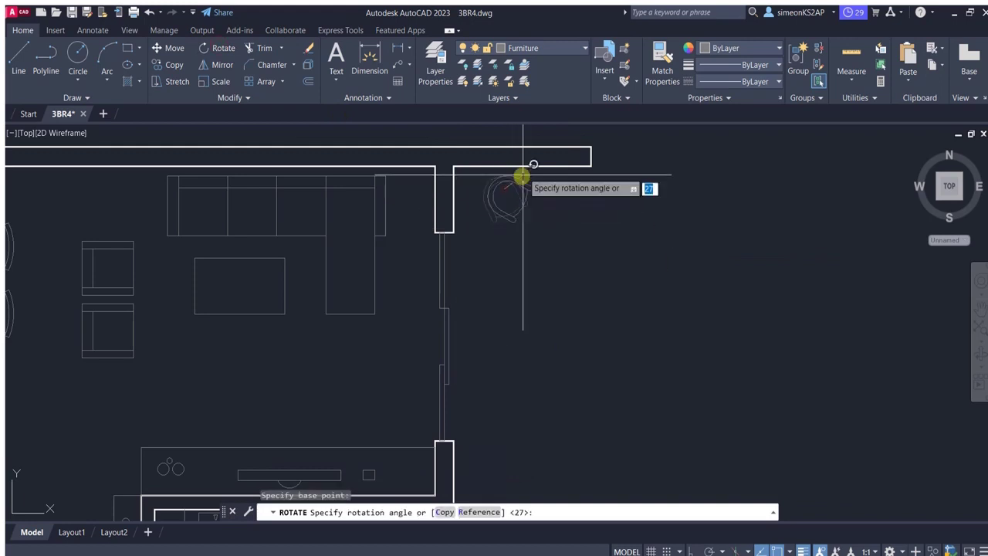
left_click(526, 184)
Step: Draw a round side-table circle beside the angled chair
scroll(532, 227, "down", 3)
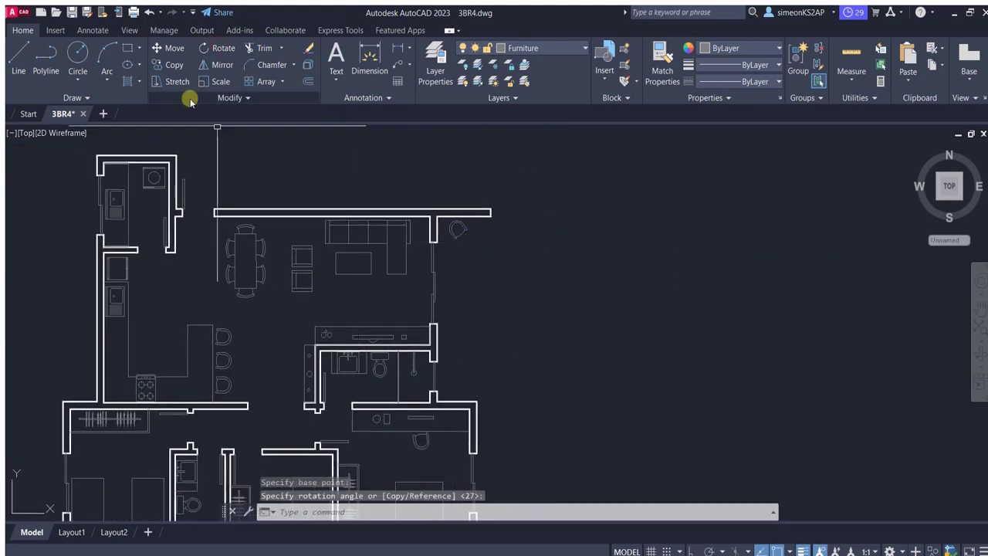
left_click(127, 48)
scroll(427, 222, "up", 3)
left_click(77, 58)
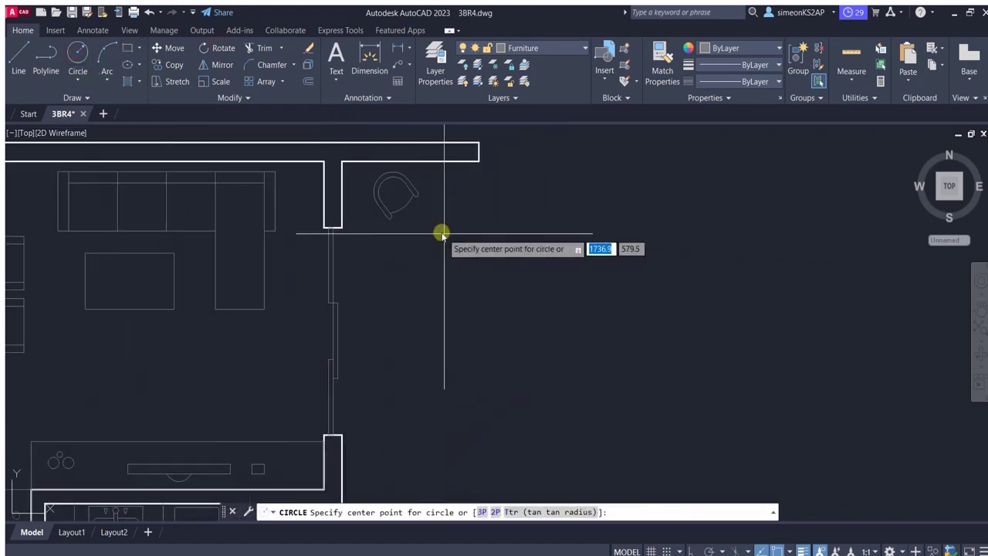
left_click(424, 221)
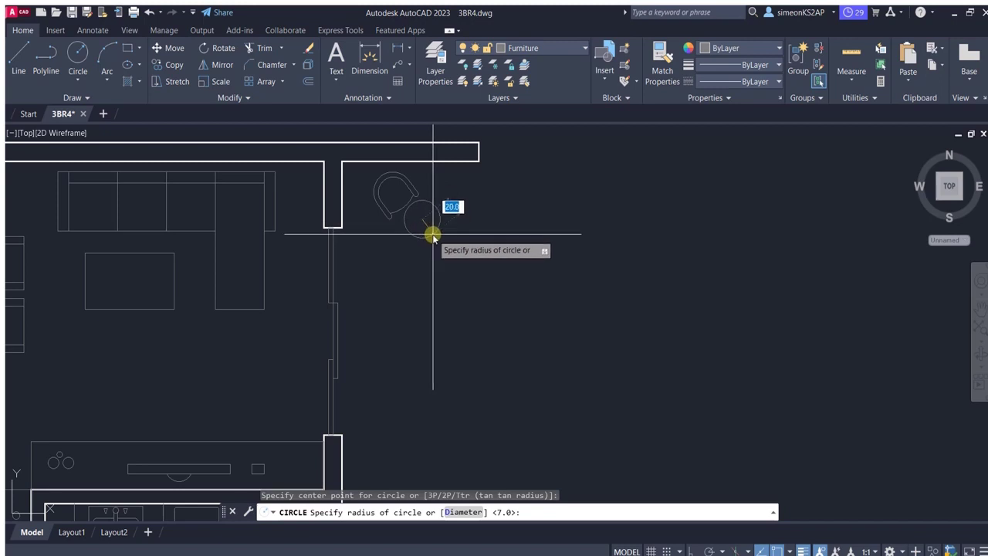
left_click(432, 235)
scroll(455, 240, "down", 3)
scroll(441, 219, "up", 3)
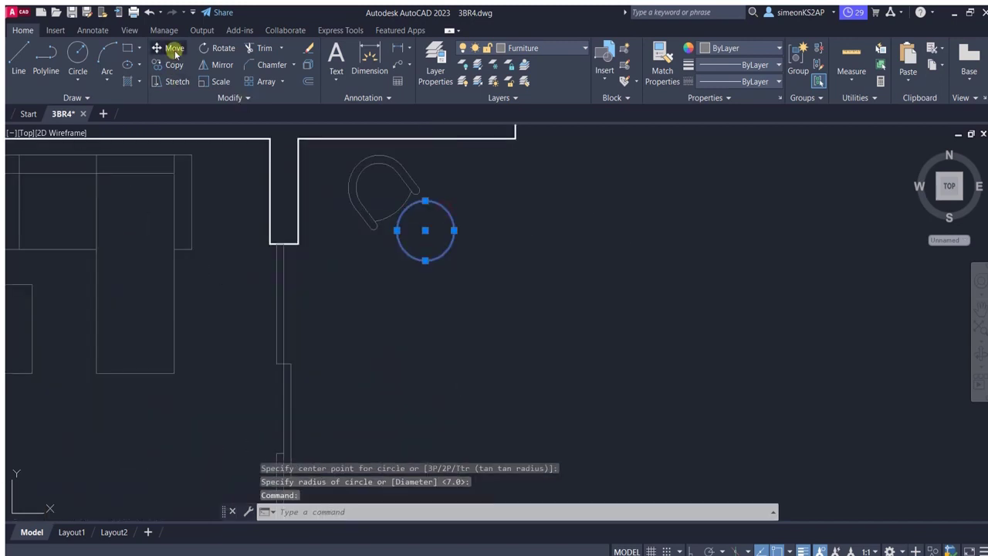
left_click(175, 49)
left_click(485, 265)
scroll(473, 272, "down", 3)
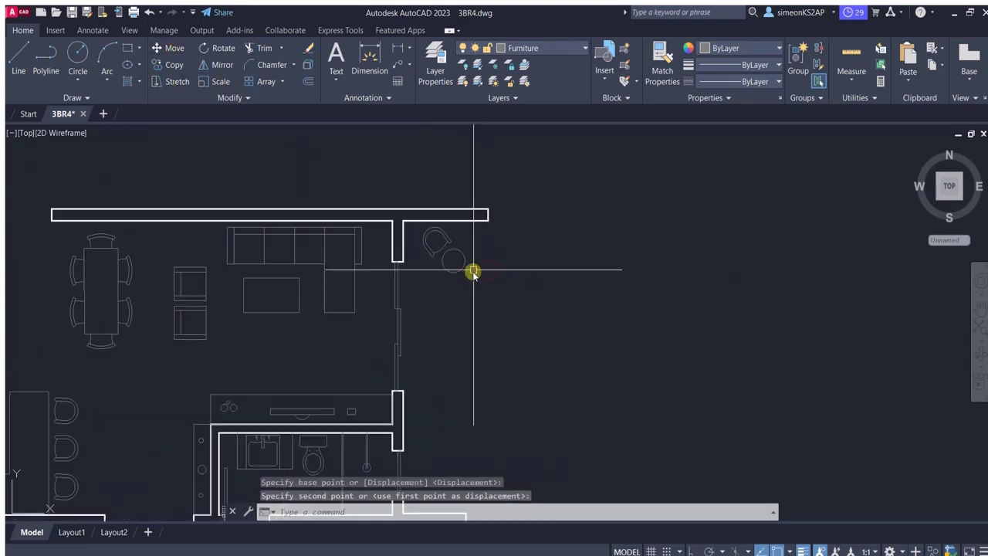
left_click(126, 48)
scroll(481, 245, "up", 3)
left_click(473, 219)
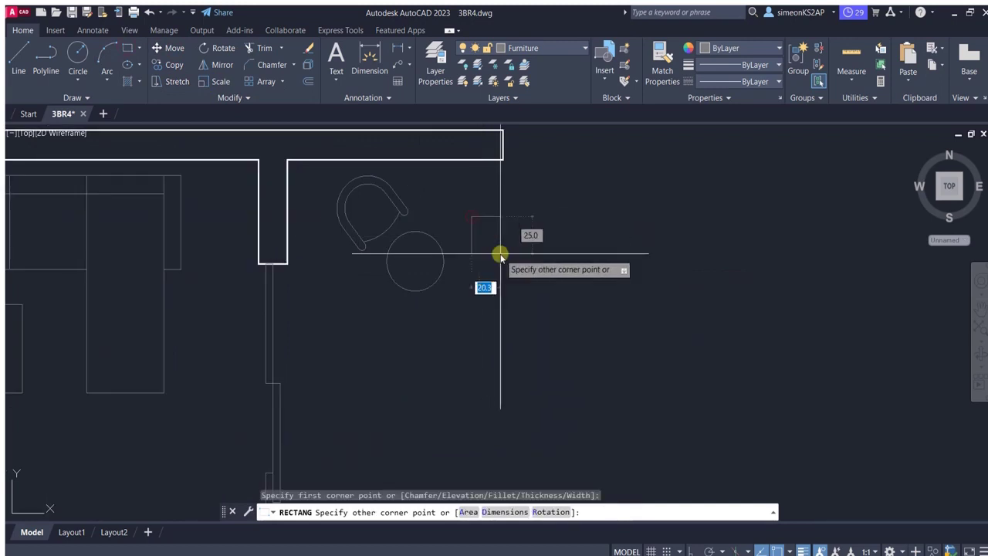
type("@40,40")
key("Return")
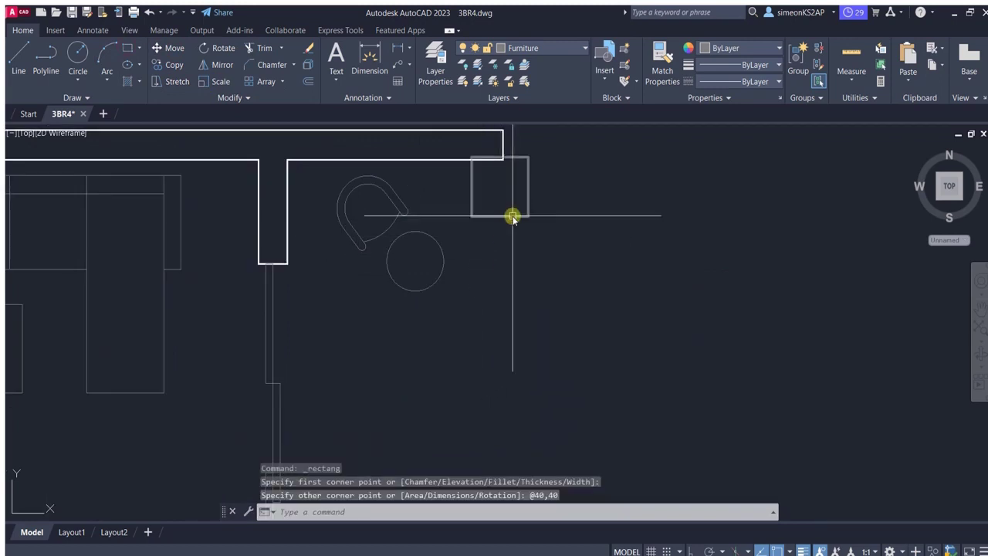
left_click(513, 216)
left_click(175, 48)
left_click(530, 216)
scroll(544, 237, "down", 3)
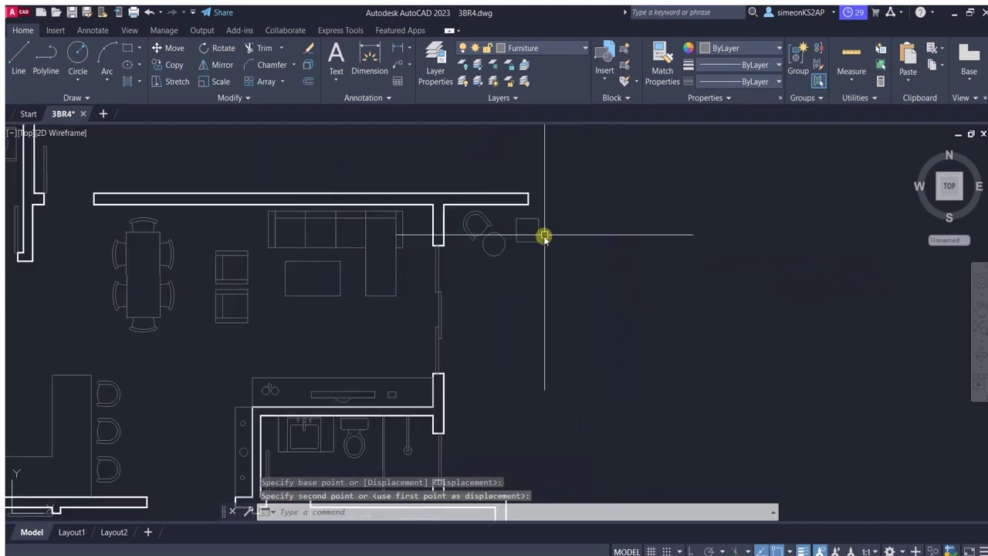
scroll(544, 238, "up", 2)
scroll(549, 245, "up", 2)
scroll(536, 174, "up", 1)
key("Escape")
Step: Move the chair and side table together further left
left_click(509, 260)
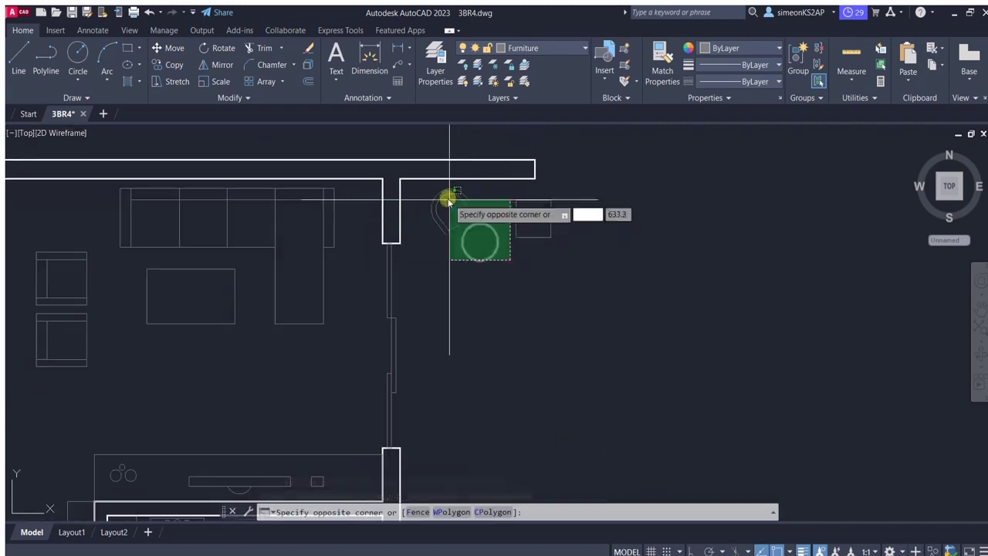
left_click(448, 199)
left_click(175, 49)
left_click(519, 294)
left_click(512, 305)
middle_click_drag(536, 259, 537, 234)
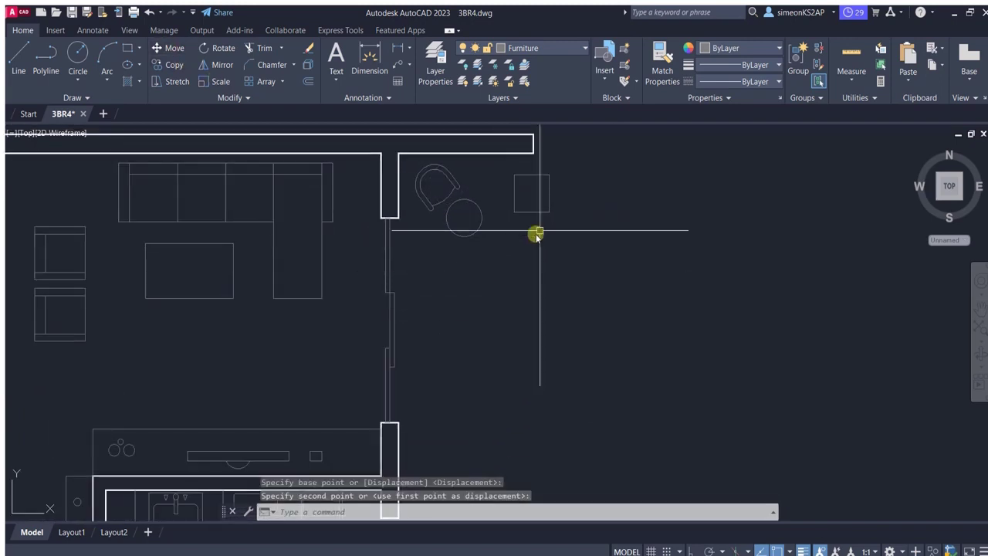
Step: Reposition the square unit beside the chair
left_click(532, 212)
left_click(223, 48)
key("Escape")
left_click(174, 49)
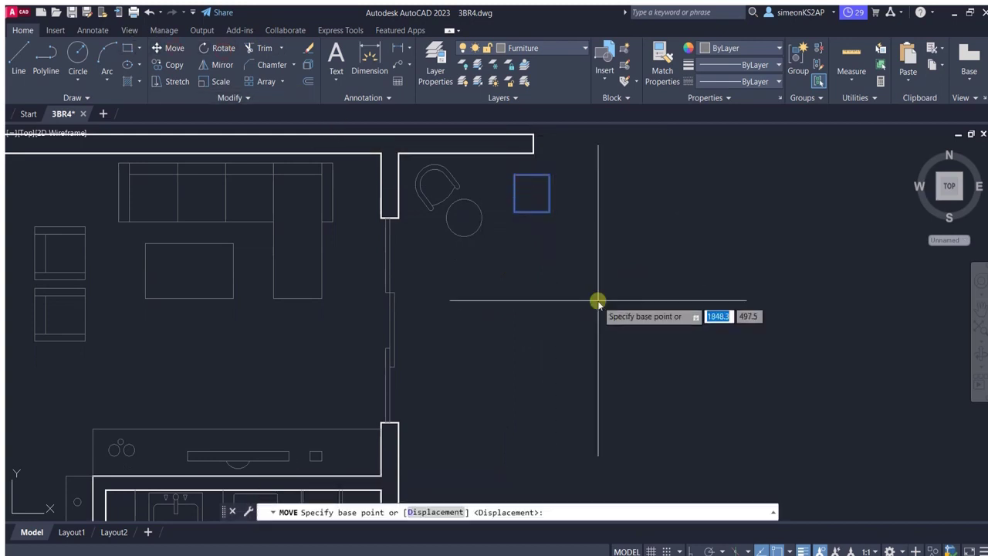
left_click(599, 301)
scroll(585, 298, "down", 3)
scroll(514, 245, "down", 1)
left_click(566, 243)
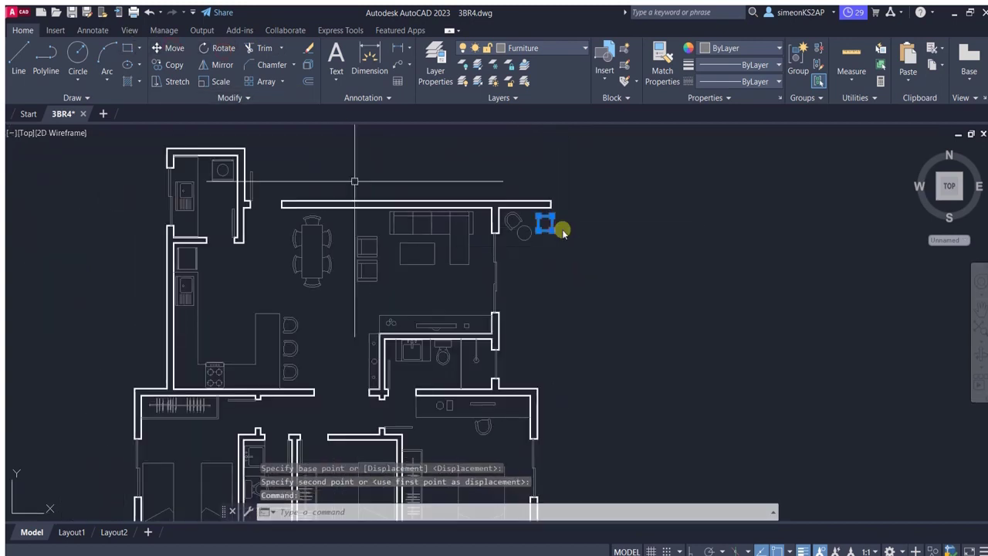
scroll(563, 232, "up", 5)
Step: Offset the square unit 5 units inward to give it an inner outline
key("Escape")
type("o")
key("Return")
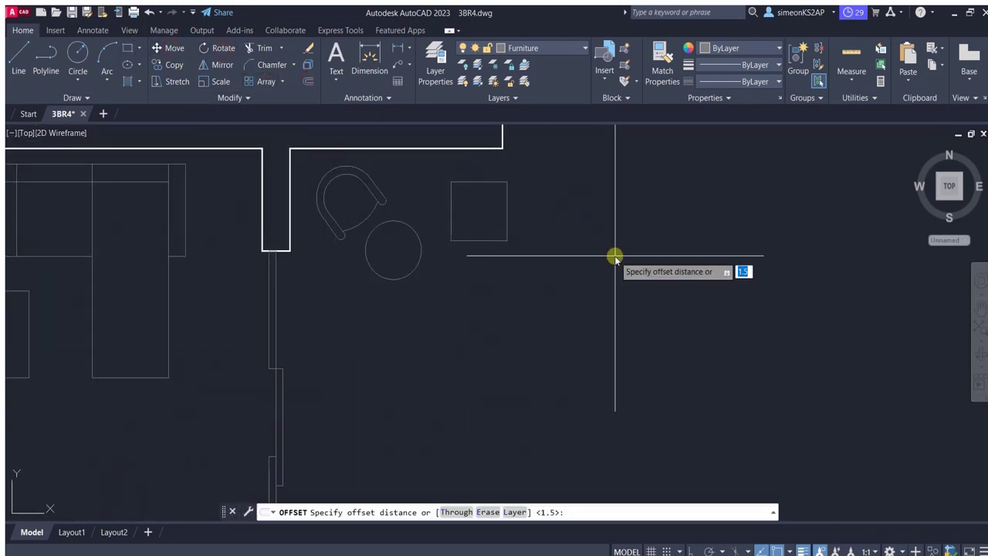
type("5")
key("Return")
left_click(473, 184)
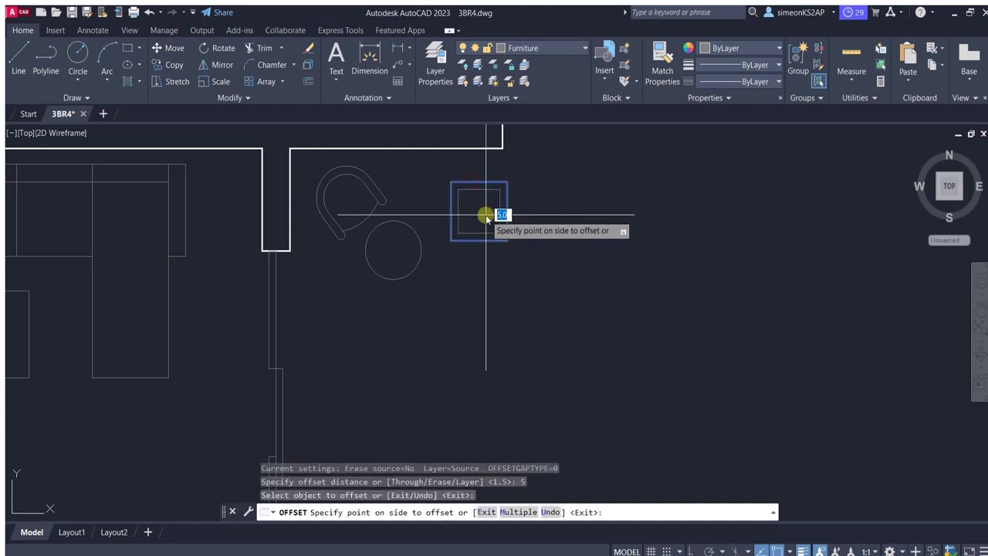
left_click(485, 217)
key("Escape")
Step: Copy both outlines of the square unit further down the entrance wall
scroll(541, 199, "up", 3)
left_click(556, 224)
left_click(490, 194)
scroll(581, 210, "down", 3)
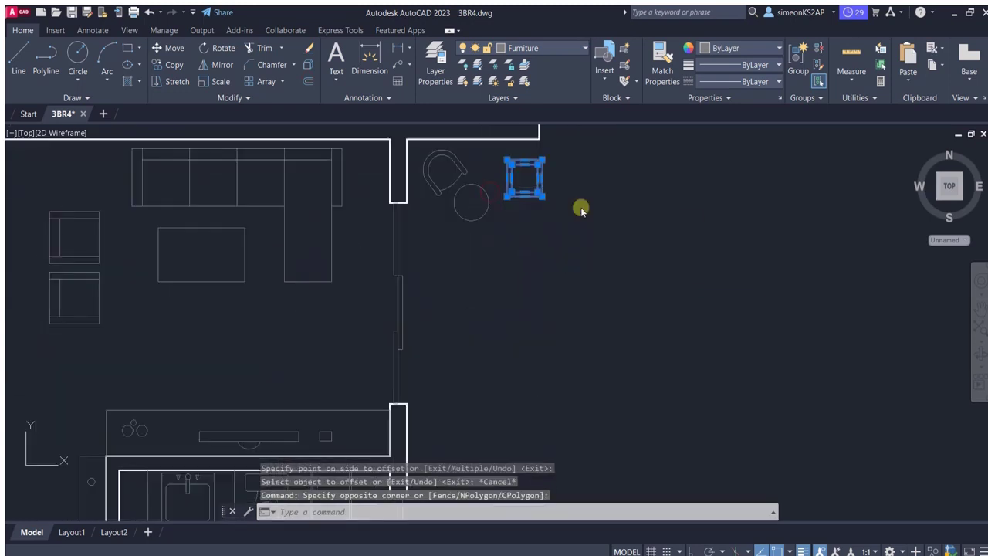
left_click(175, 65)
scroll(533, 208, "down", 2)
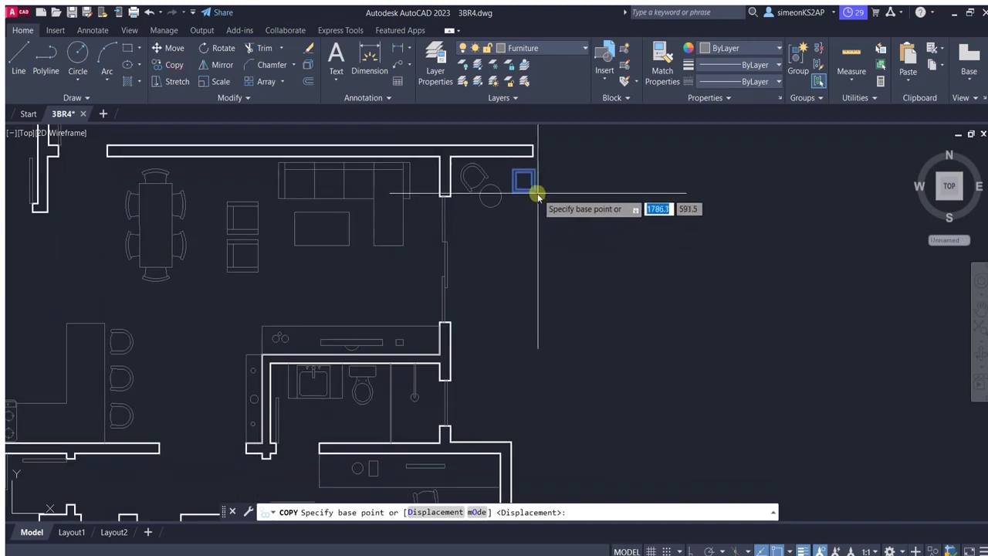
left_click(535, 192)
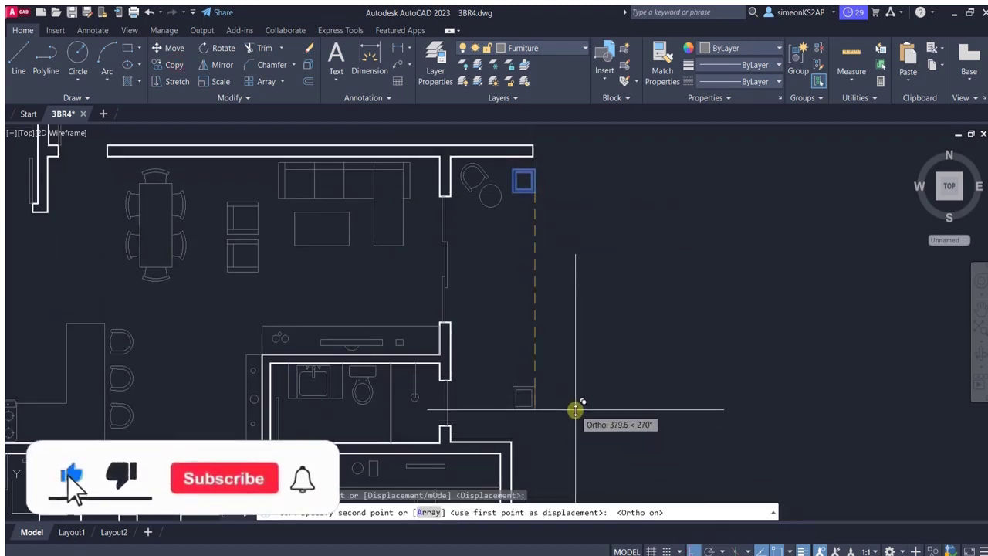
left_click(577, 414)
middle_click_drag(578, 419, 545, 391)
key("Escape")
Step: Copy the lower square so a second one sits right beside it
left_click(525, 367)
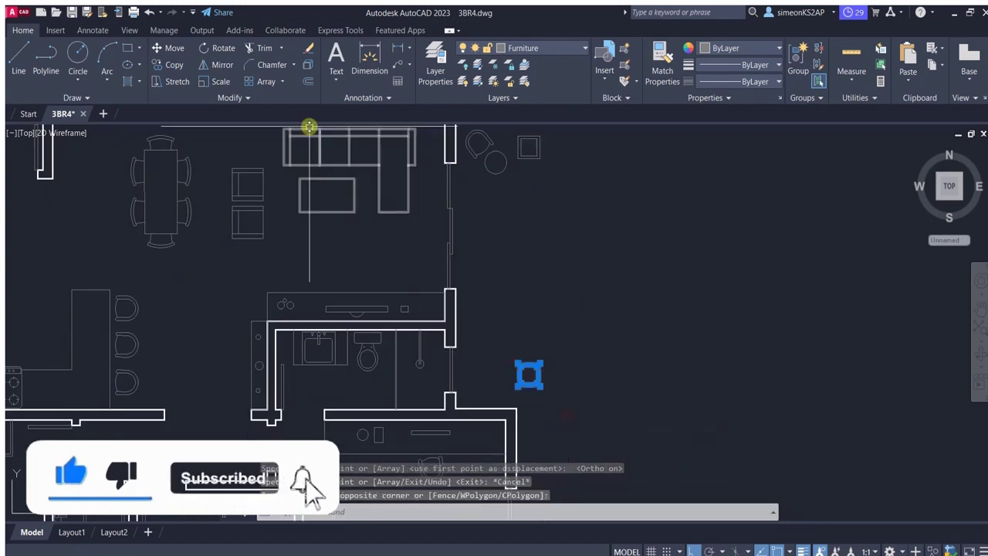
left_click(174, 65)
left_click(603, 400)
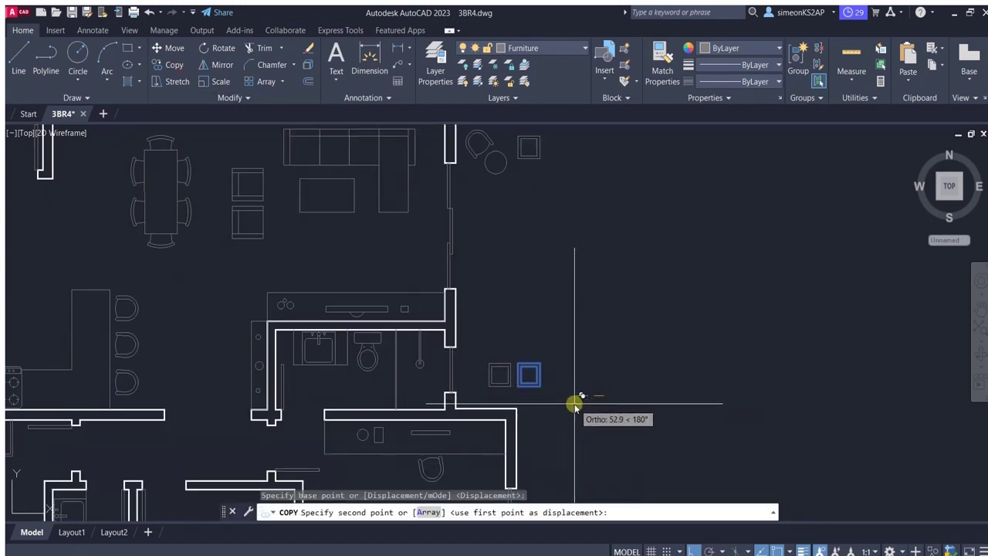
left_click(576, 406)
scroll(577, 406, "down", 5)
scroll(554, 366, "up", 2)
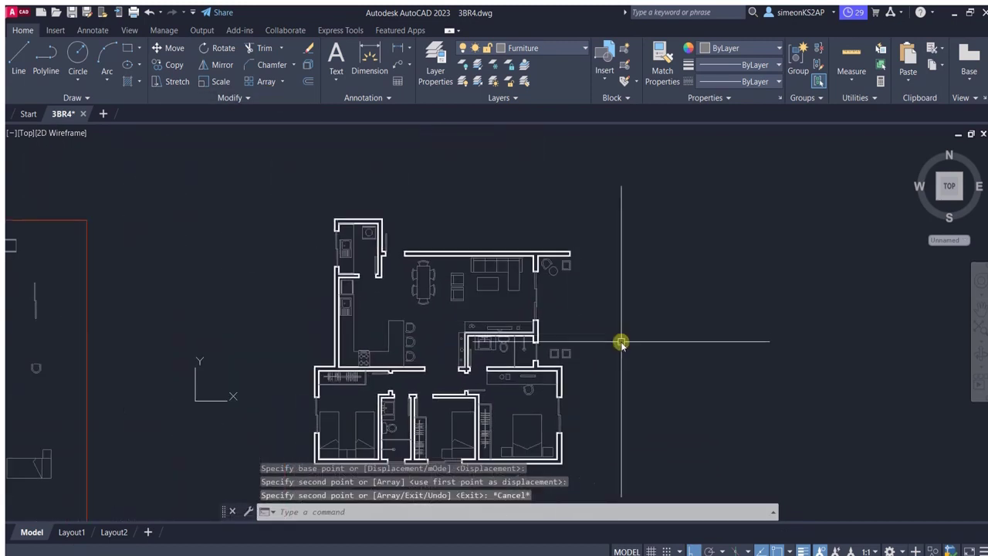
key("Escape")
Step: Start a polyline near the squares, then cancel it without drawing anything
scroll(552, 270, "up", 3)
left_click(46, 62)
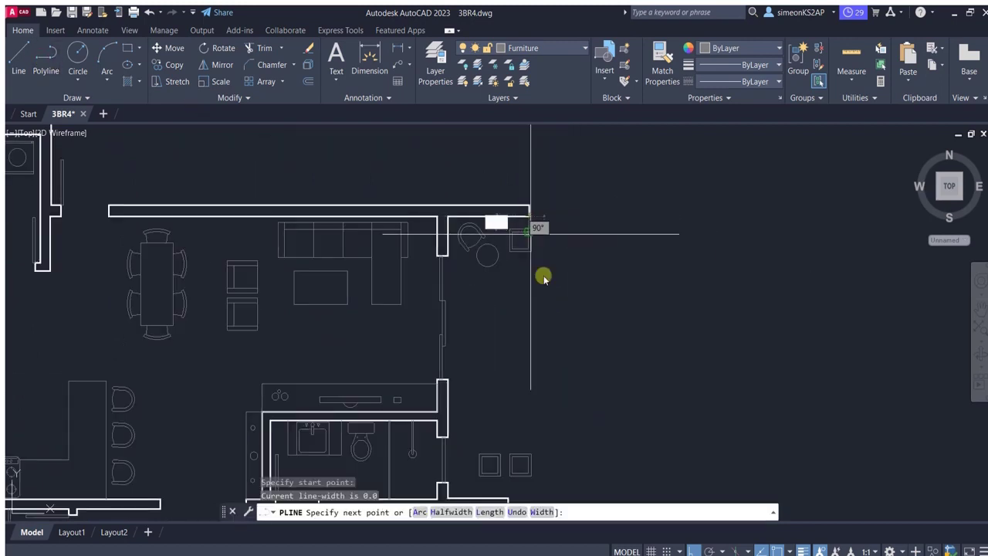
scroll(544, 278, "down", 4)
scroll(502, 290, "up", 4)
left_click(525, 289)
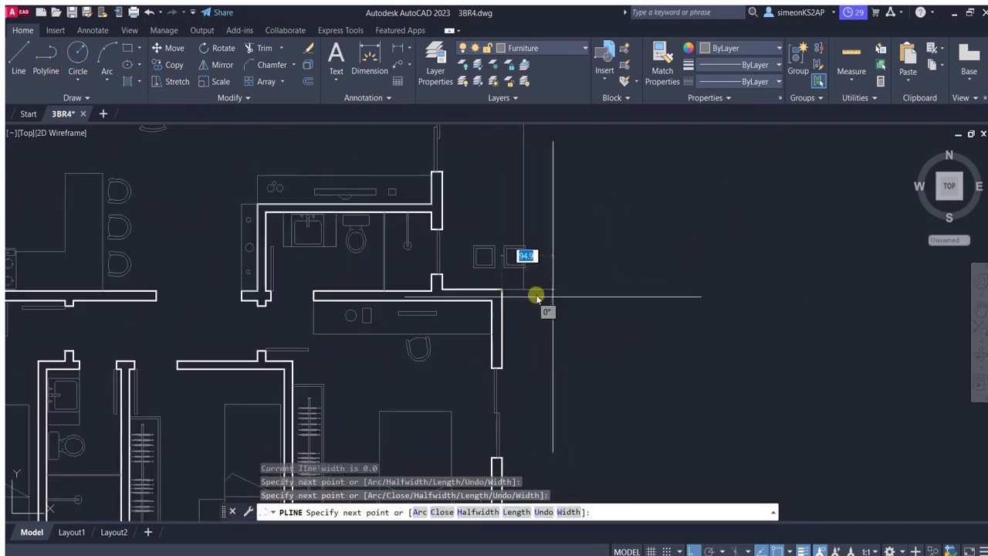
key("Escape")
scroll(533, 293, "down", 4)
scroll(502, 203, "up", 4)
Step: Select the pair of squares and try rotating them, then undo the rotation
left_click(502, 192)
scroll(506, 195, "up", 3)
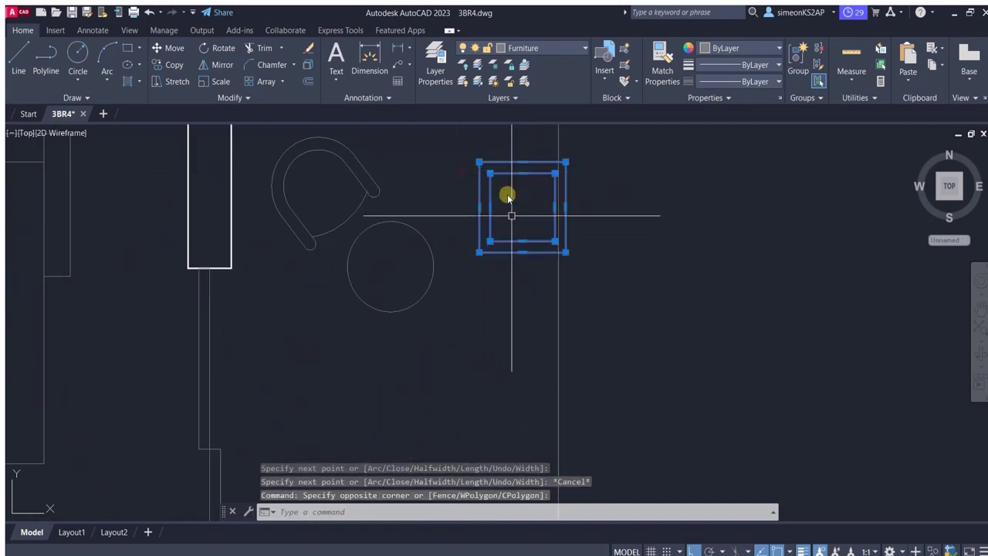
scroll(525, 200, "down", 3)
scroll(525, 278, "up", 3)
left_click(470, 332)
scroll(520, 161, "down", 3)
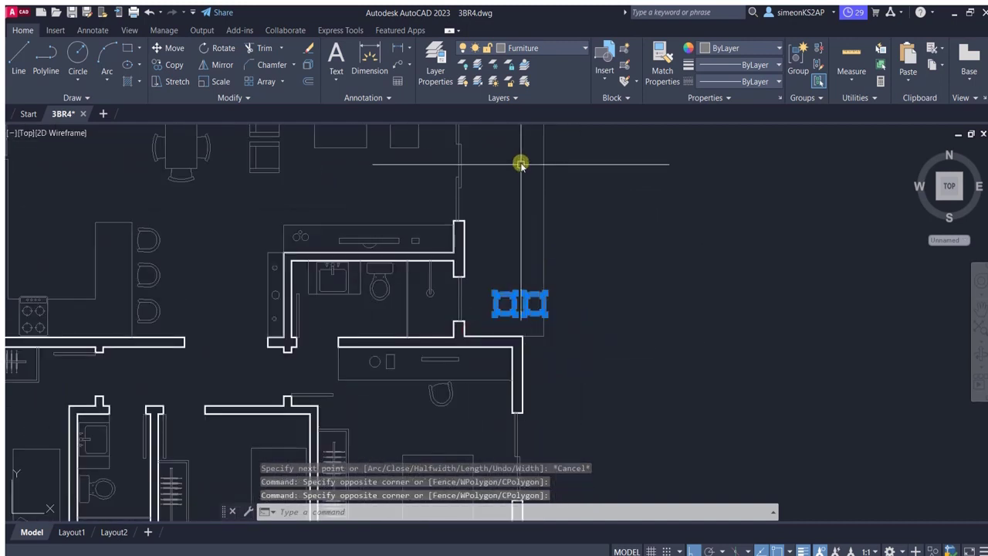
scroll(521, 161, "down", 1)
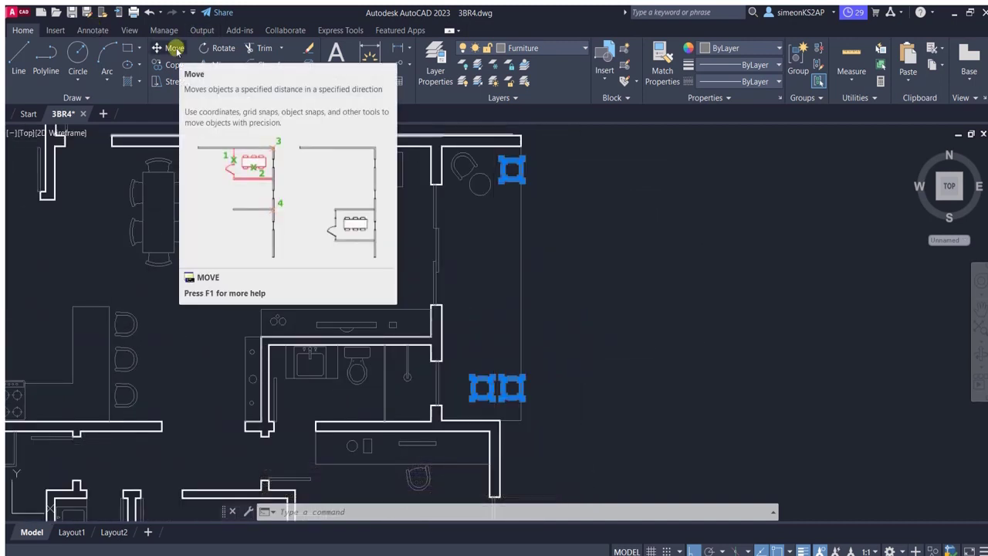
left_click(223, 47)
scroll(521, 163, "up", 1)
scroll(522, 202, "up", 3)
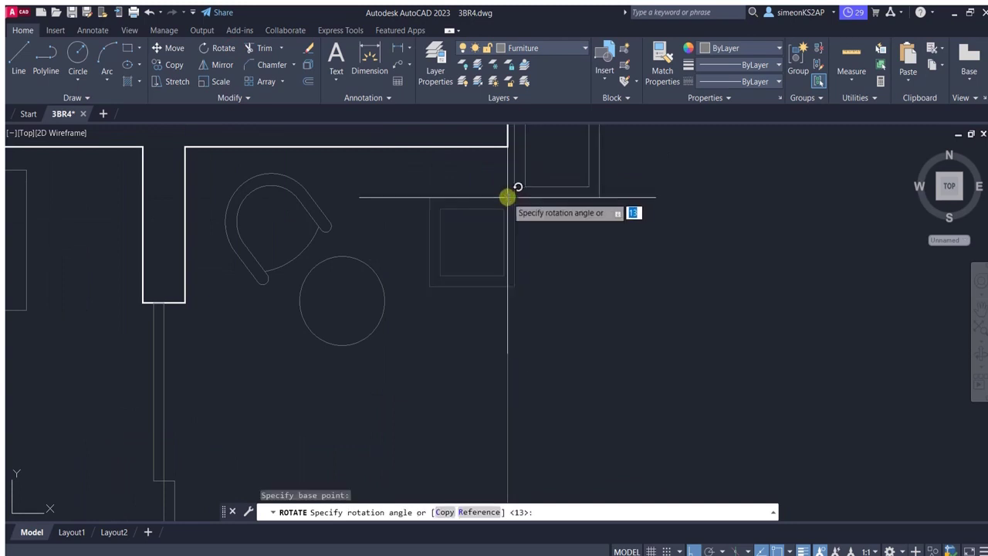
key("ctrl+z")
Step: Move the pair of squares into place along the living room's lower edge
scroll(564, 208, "down", 4)
scroll(533, 193, "up", 3)
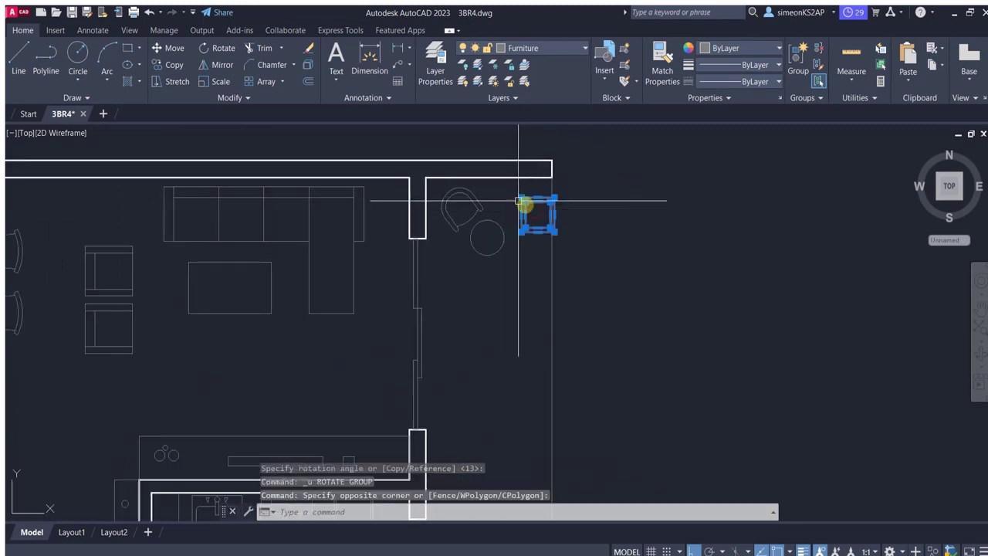
scroll(524, 202, "down", 4)
scroll(542, 336, "up", 4)
scroll(522, 357, "up", 3)
left_click(607, 353)
left_click(420, 309)
scroll(420, 309, "down", 5)
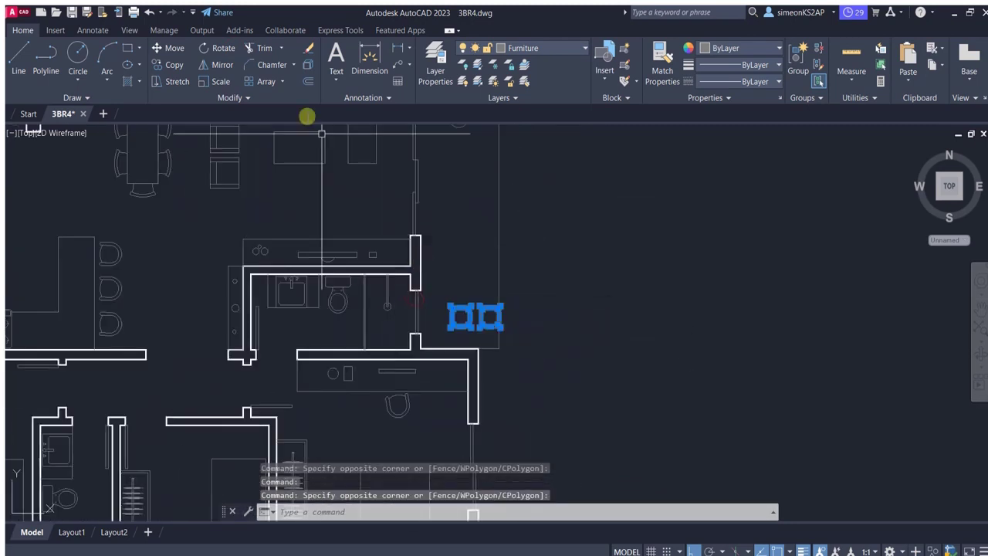
left_click(173, 50)
scroll(556, 342, "up", 3)
scroll(548, 331, "up", 3)
left_click(532, 331)
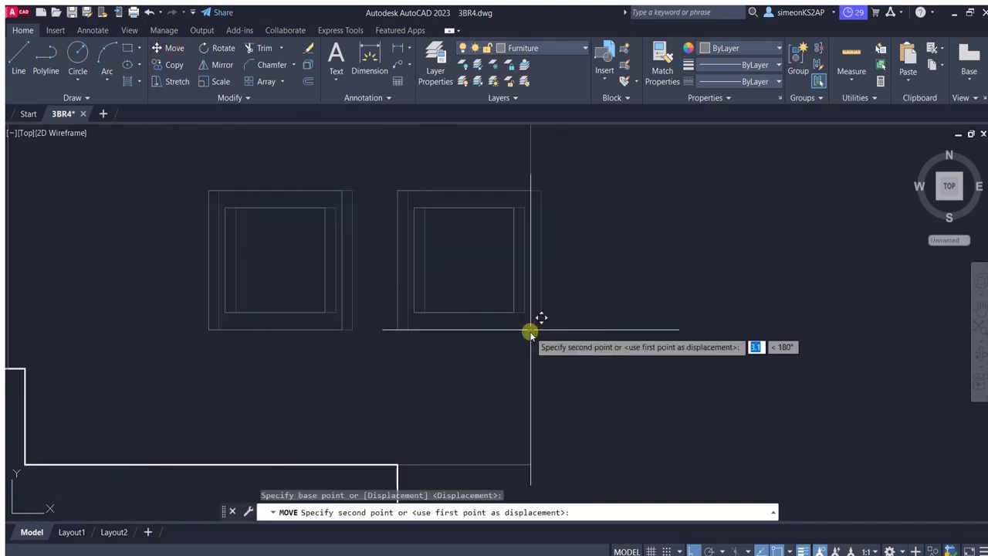
scroll(627, 353, "down", 10)
middle_click_drag(628, 353, 523, 302)
scroll(475, 239, "up", 4)
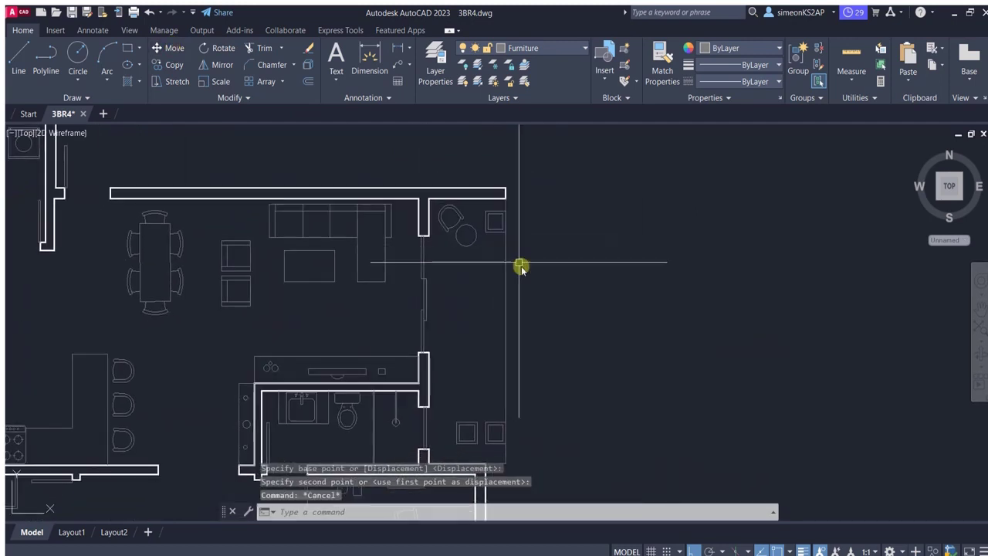